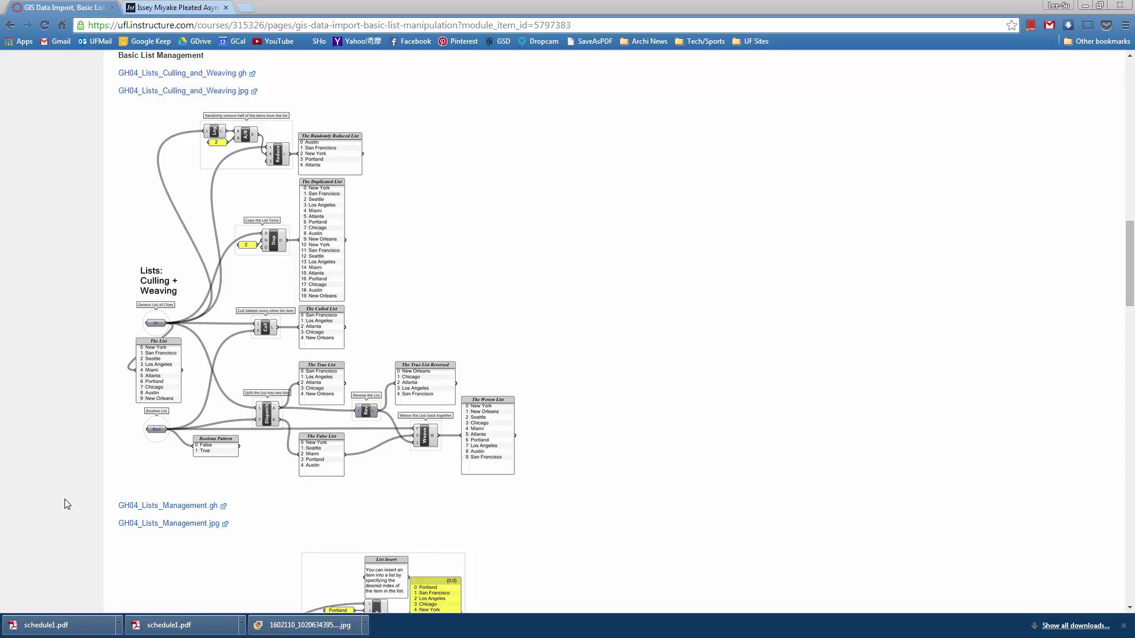
# Review the course page's GIS import resources and the "Lists: Culling + Weaving" diagram.
pyautogui.click(39, 299)
pyautogui.click(631, 359)
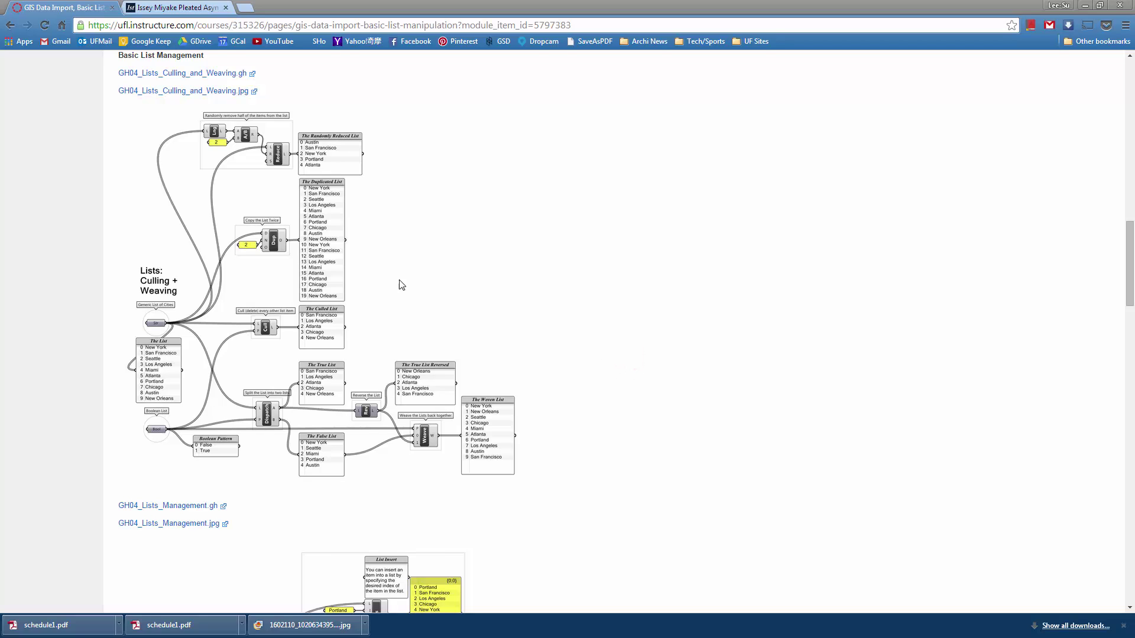
pyautogui.click(764, 365)
pyautogui.scroll(1, 603, 292)
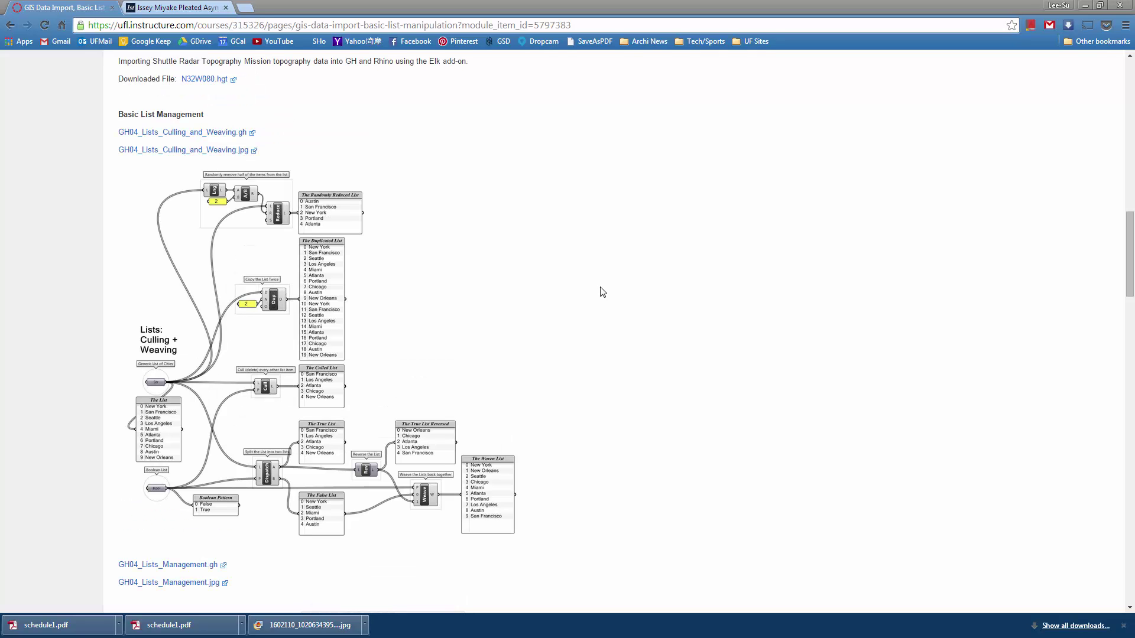
pyautogui.scroll(15, 603, 292)
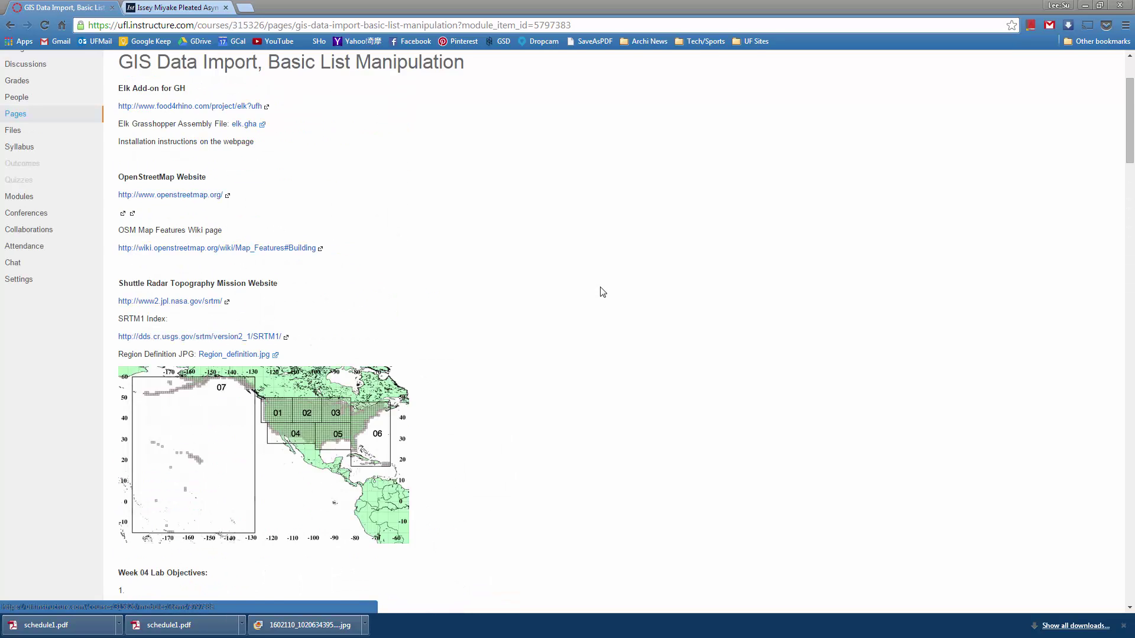
pyautogui.scroll(-15, 603, 293)
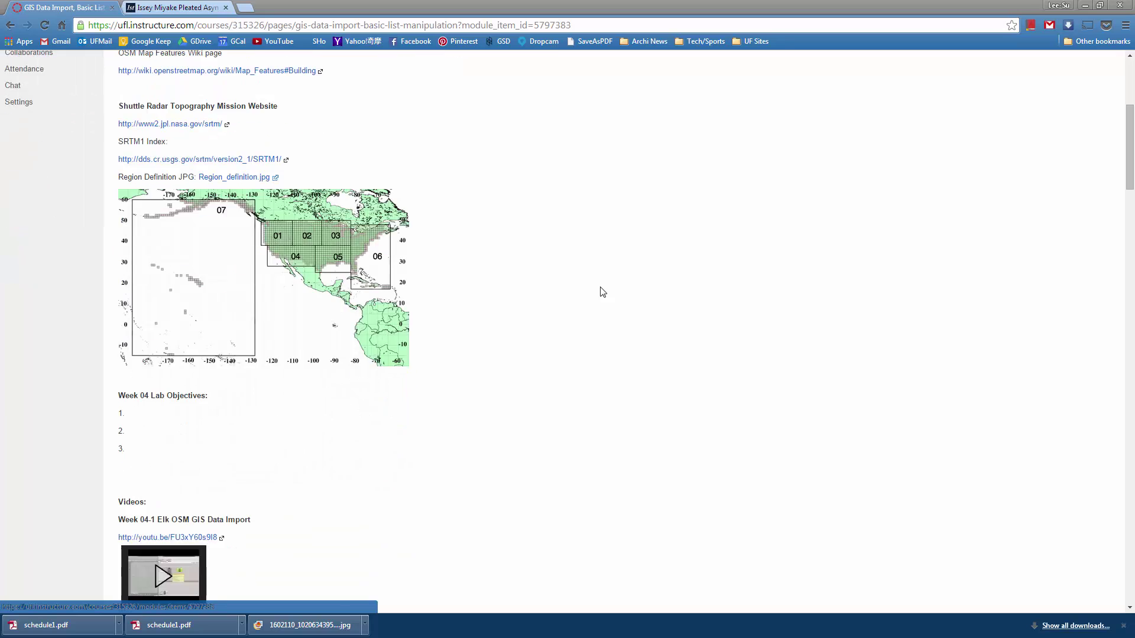
pyautogui.scroll(-1, 603, 293)
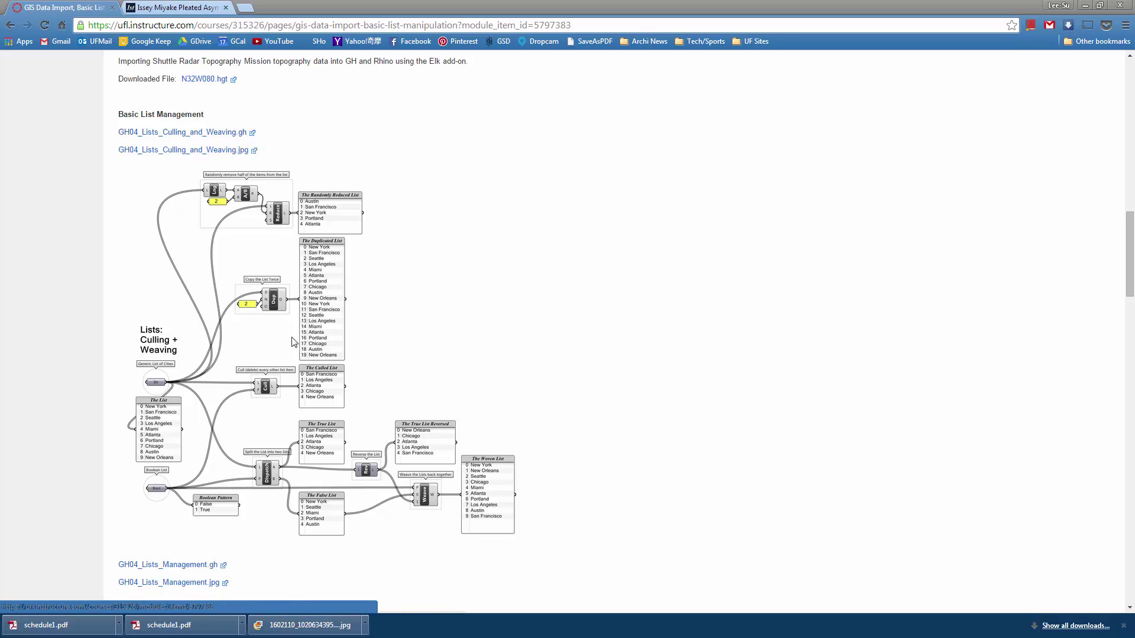
pyautogui.scroll(-1, 289, 305)
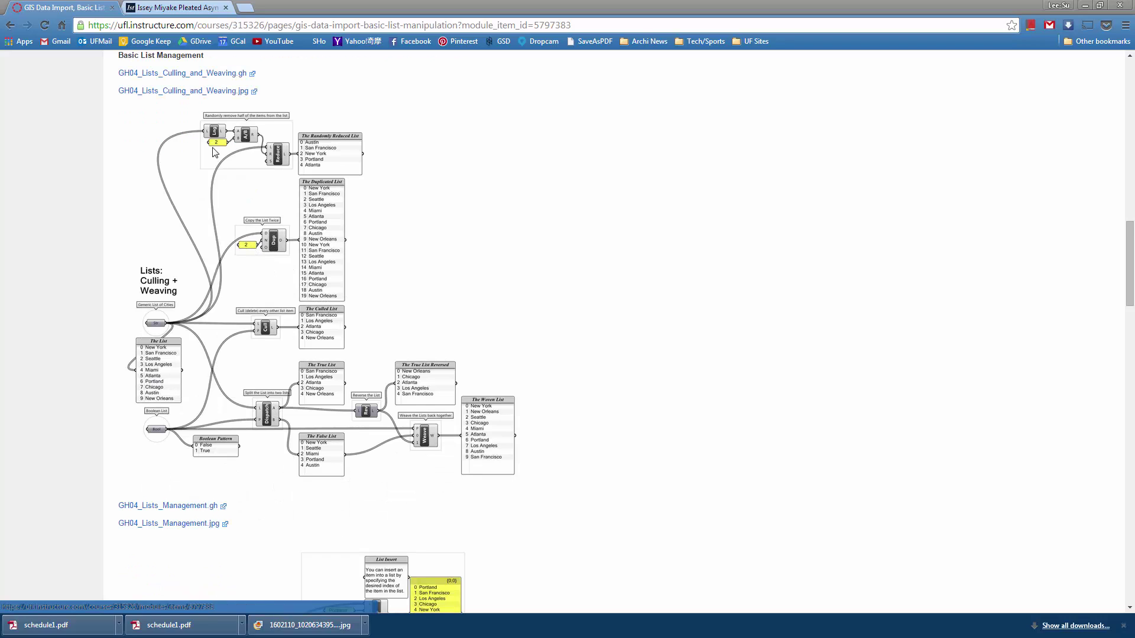
pyautogui.scroll(-1, 260, 275)
pyautogui.scroll(1, 324, 271)
pyautogui.scroll(-3, 390, 288)
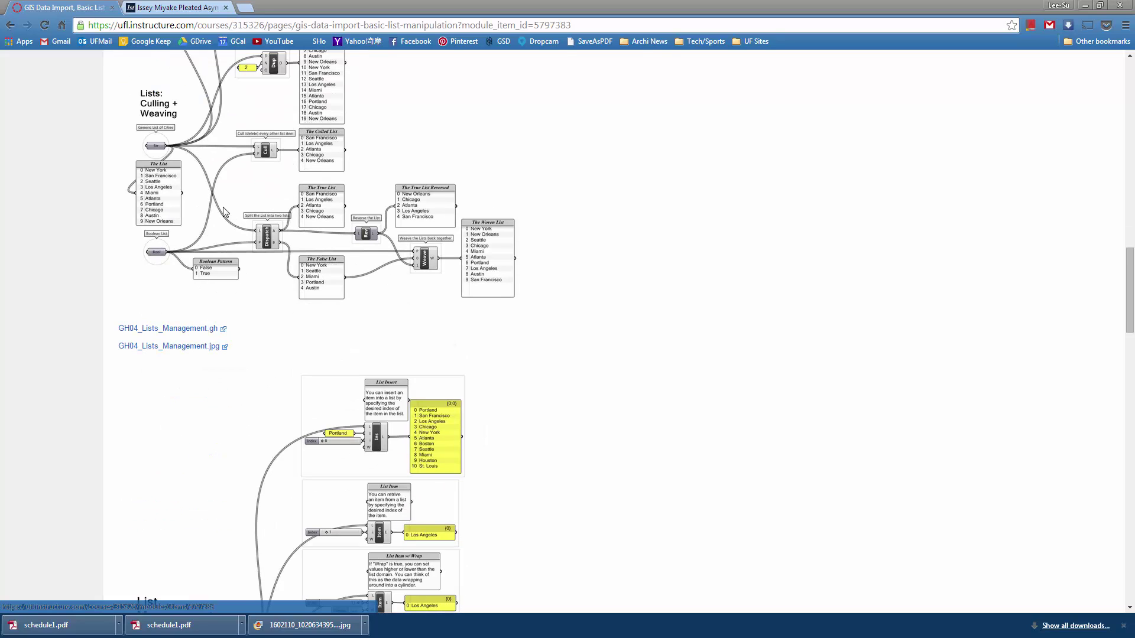
pyautogui.scroll(3, 385, 274)
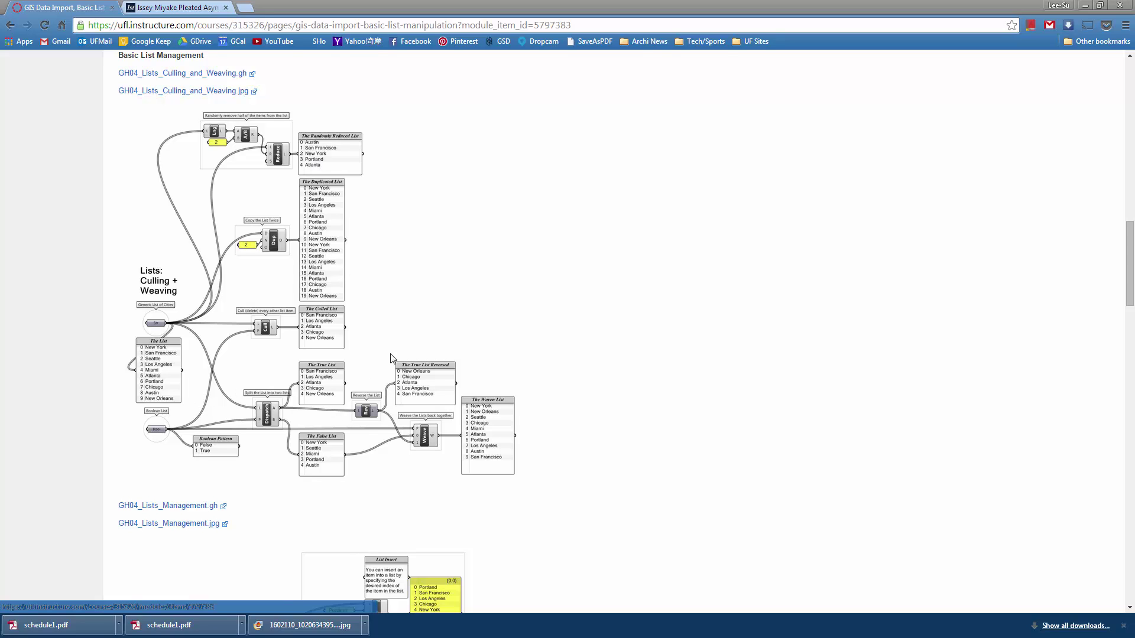
# Study the List Management diagram, covering the examples from List Insert through Sub List.
pyautogui.scroll(-6, 390, 355)
pyautogui.scroll(-3, 339, 311)
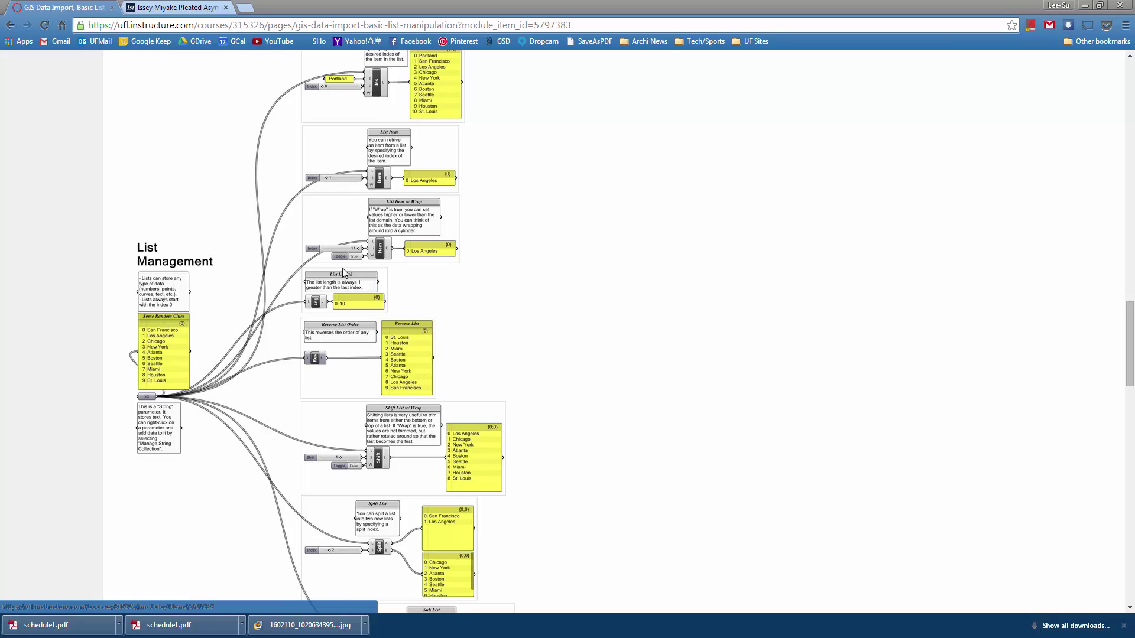
pyautogui.scroll(1, 344, 272)
pyautogui.scroll(-3, 388, 213)
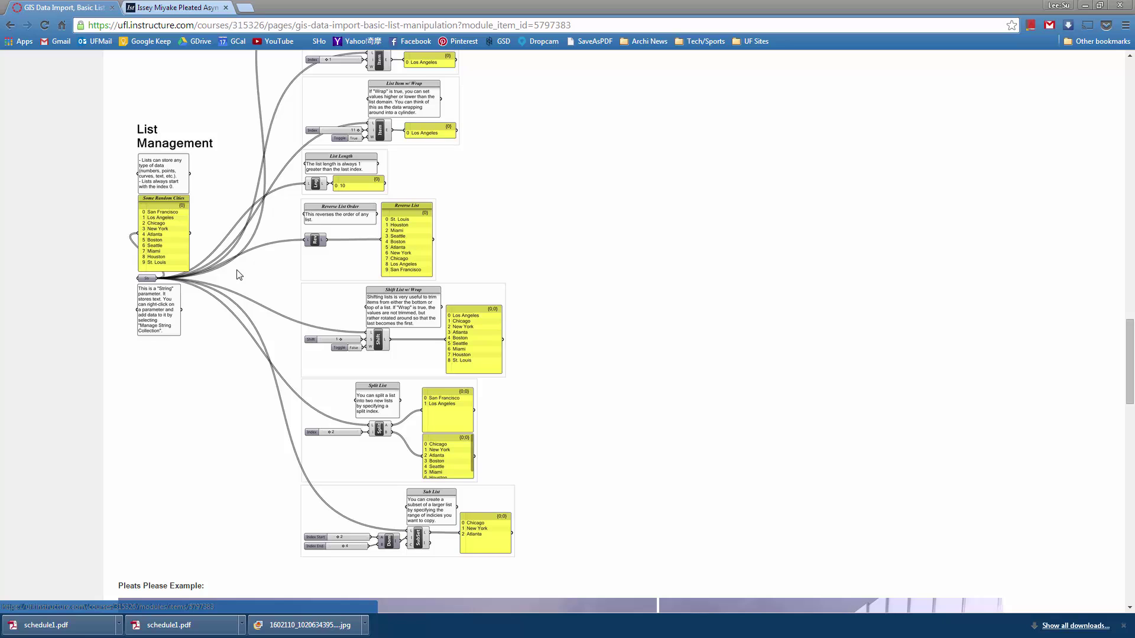
pyautogui.scroll(6, 236, 275)
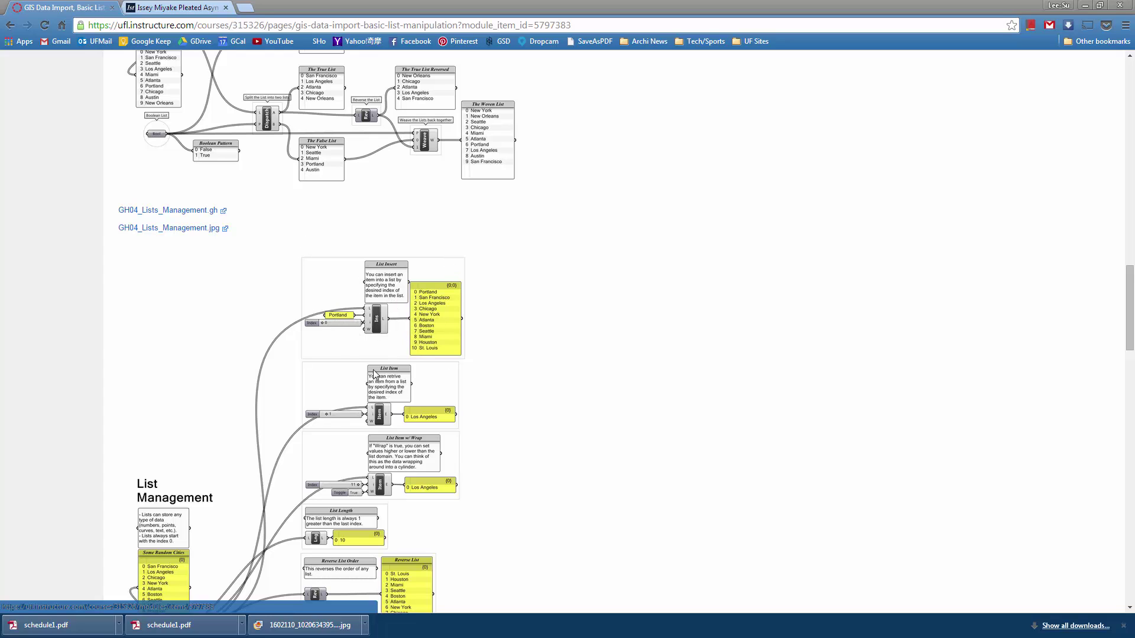
pyautogui.scroll(-4, 289, 331)
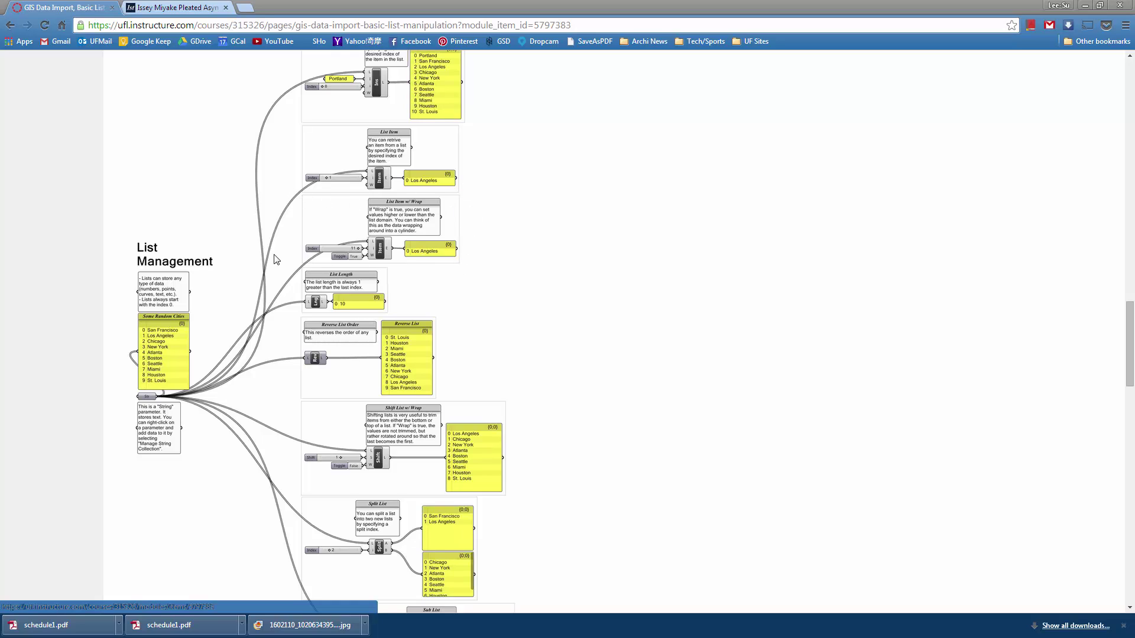
pyautogui.scroll(-3, 472, 268)
pyautogui.scroll(1, 473, 267)
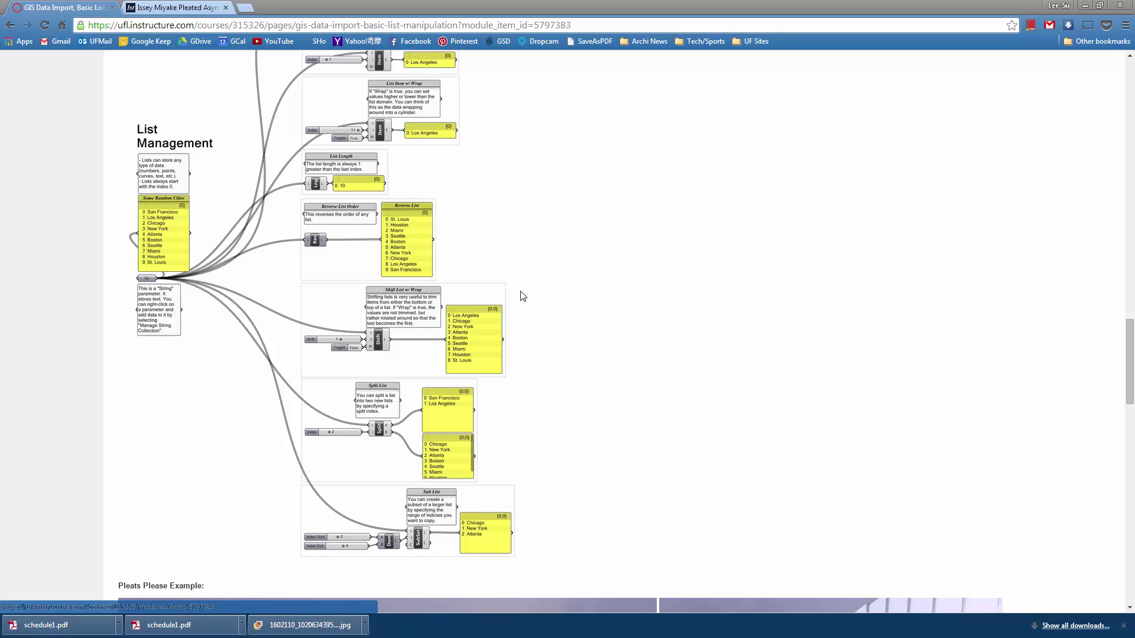
# Look at the Pleats Please renderings and the Issey Miyake pleated skirt reference, and close the skirt page.
pyautogui.scroll(-7, 549, 272)
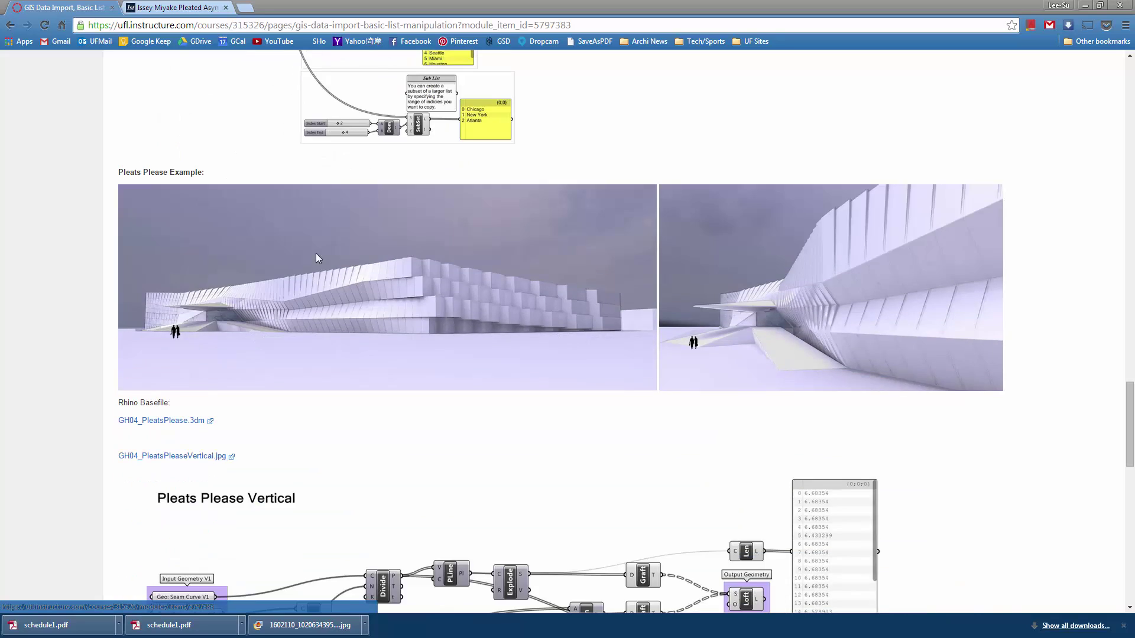
pyautogui.scroll(1, 246, 330)
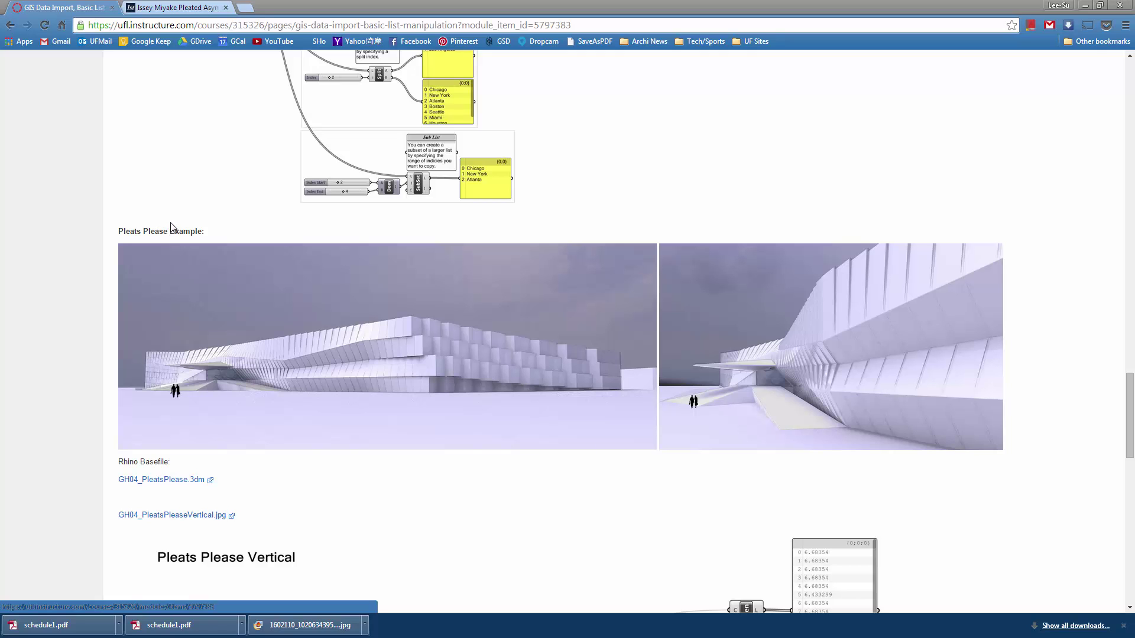
pyautogui.click(207, 8)
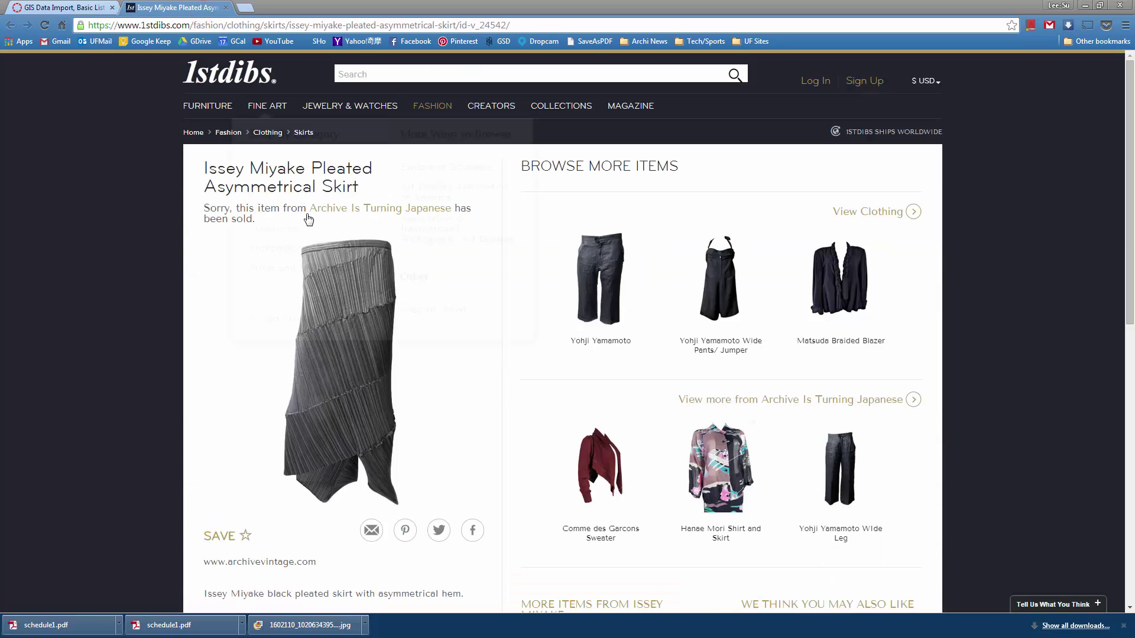
pyautogui.moveTo(474, 409)
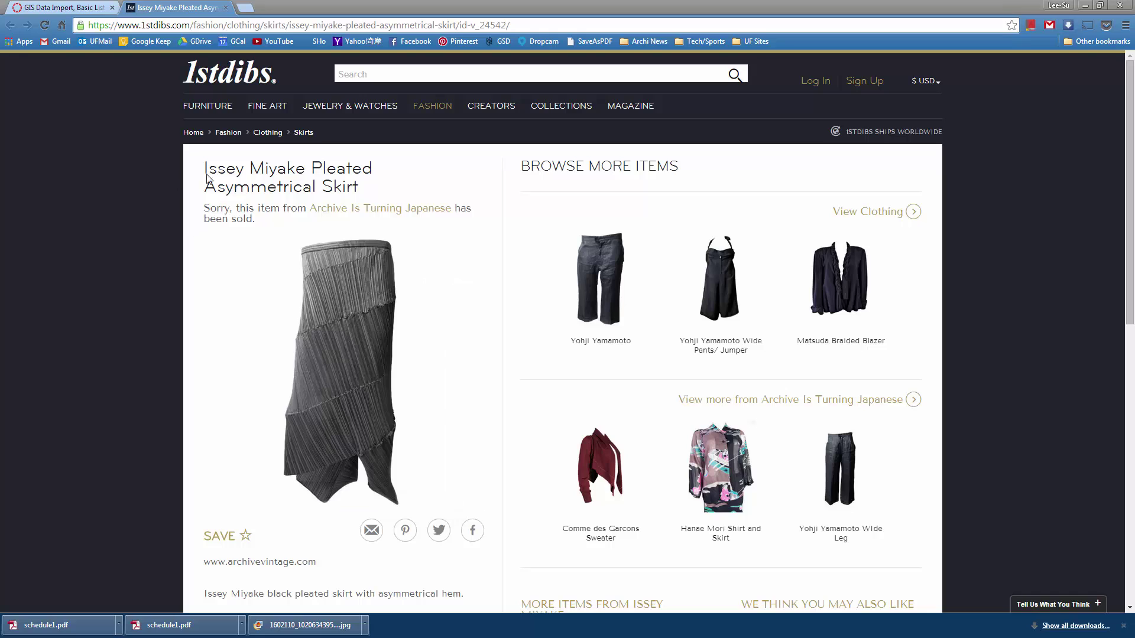
pyautogui.click(226, 8)
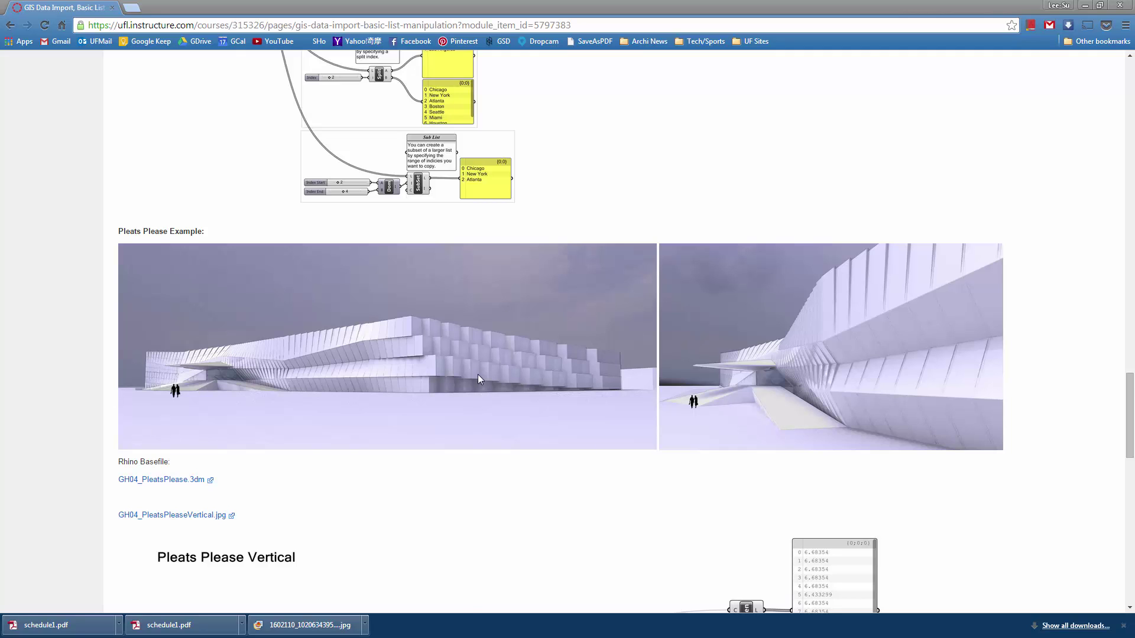
# Examine the Pleats Please example renderings and the Pleats Please Vertical definition on the course page.
pyautogui.scroll(-2, 479, 379)
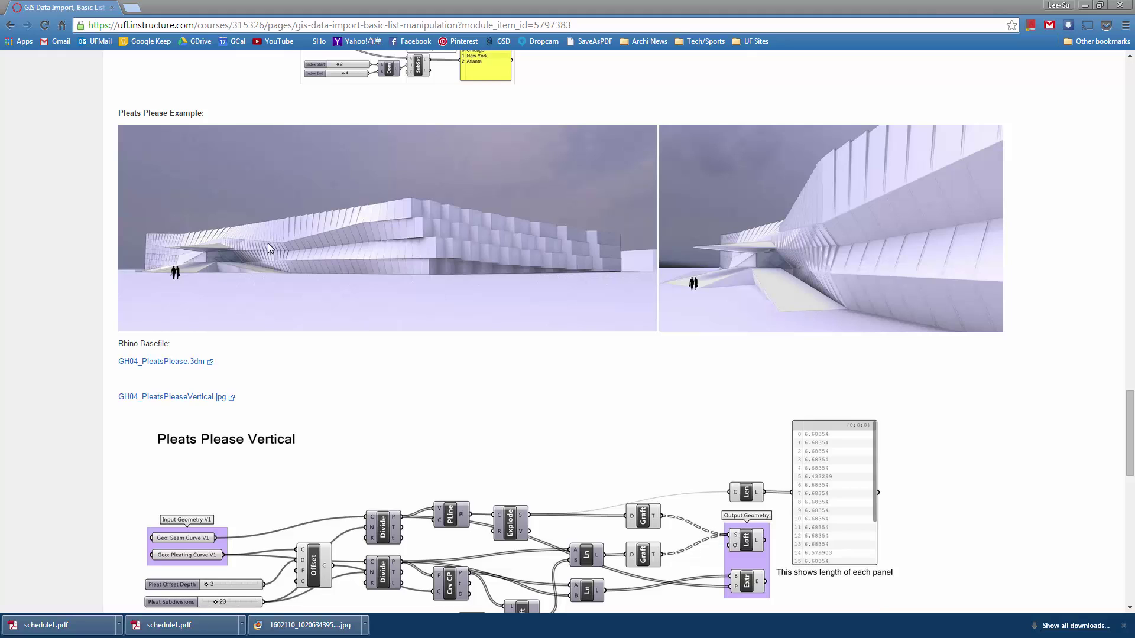
pyautogui.scroll(2, 268, 244)
pyautogui.scroll(-9, 290, 307)
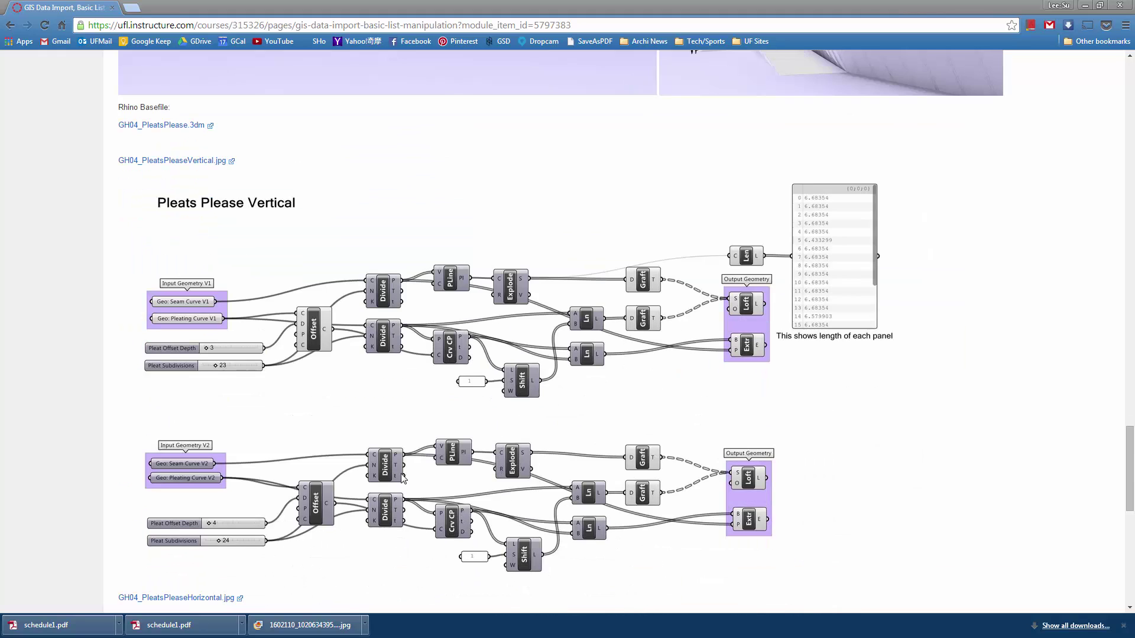
pyautogui.scroll(5, 410, 410)
pyautogui.scroll(5, 408, 394)
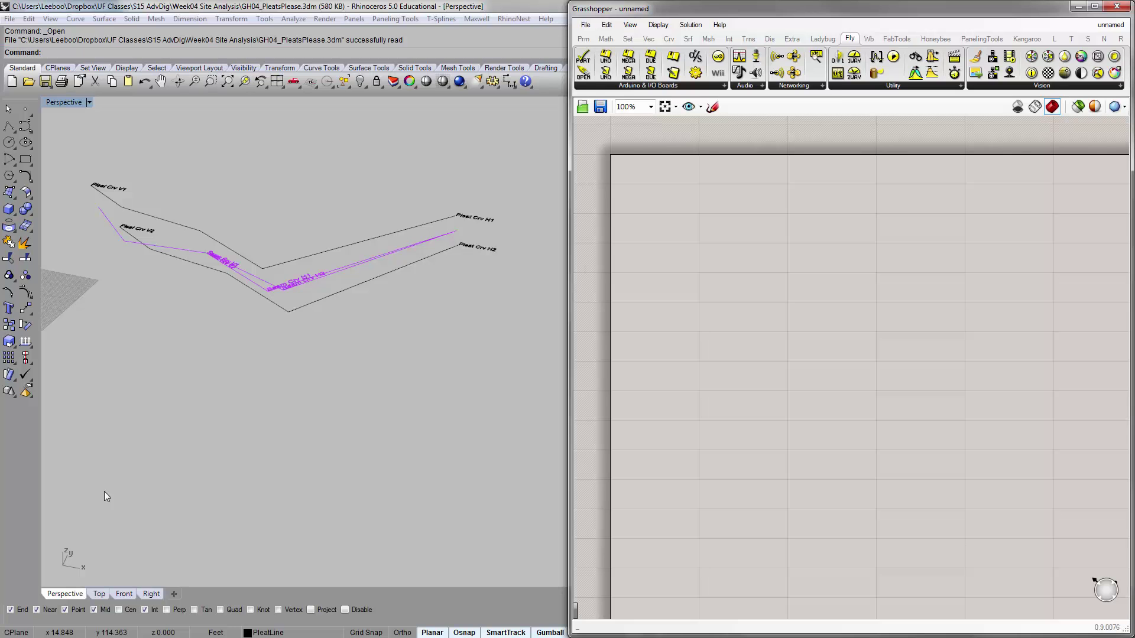
# Switch to Rhino to inspect the labelled pleat and seam curves of GH04_PleatsPlease.3dm, comparing them with the course page renderings.
pyautogui.moveTo(373, 337); pyautogui.dragTo(342, 352, button='right')
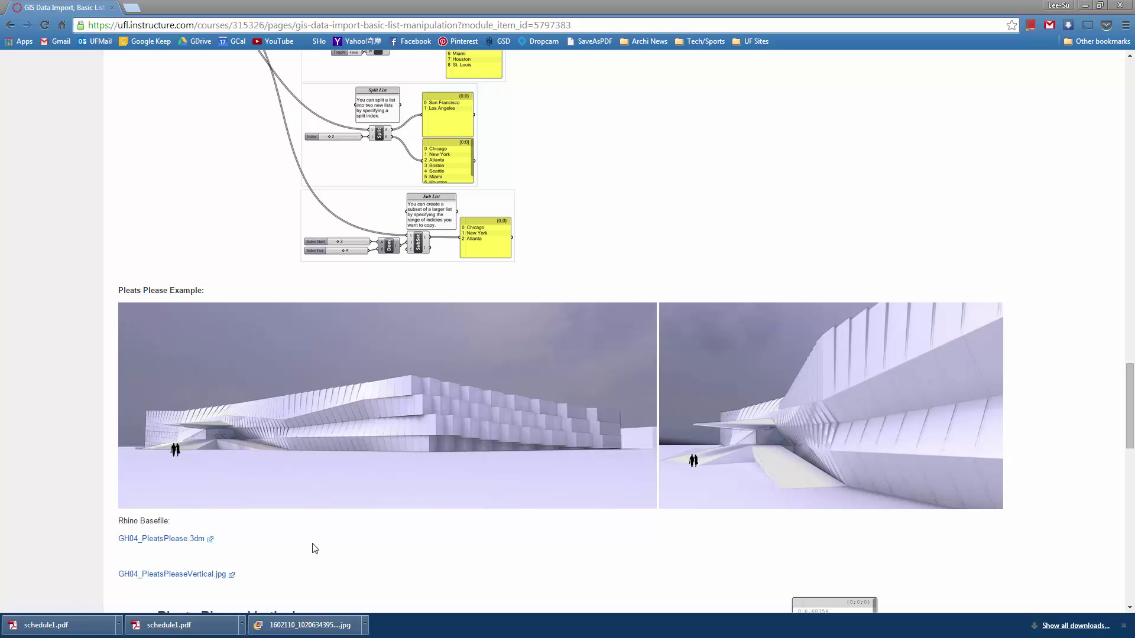
pyautogui.scroll(-1, 314, 542)
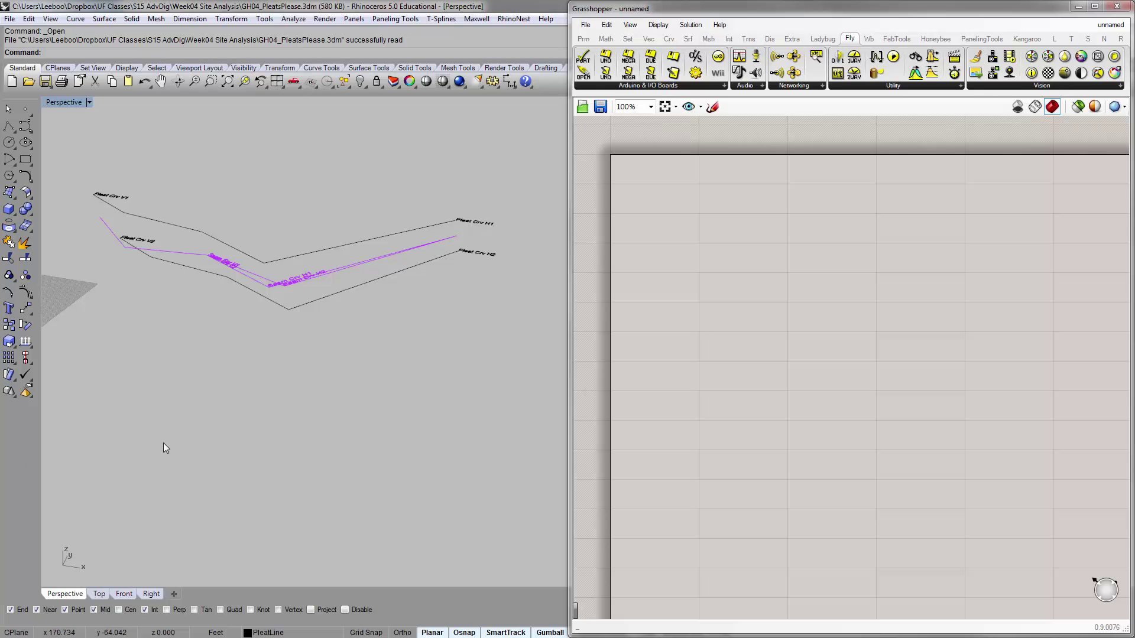
pyautogui.scroll(5, 223, 319)
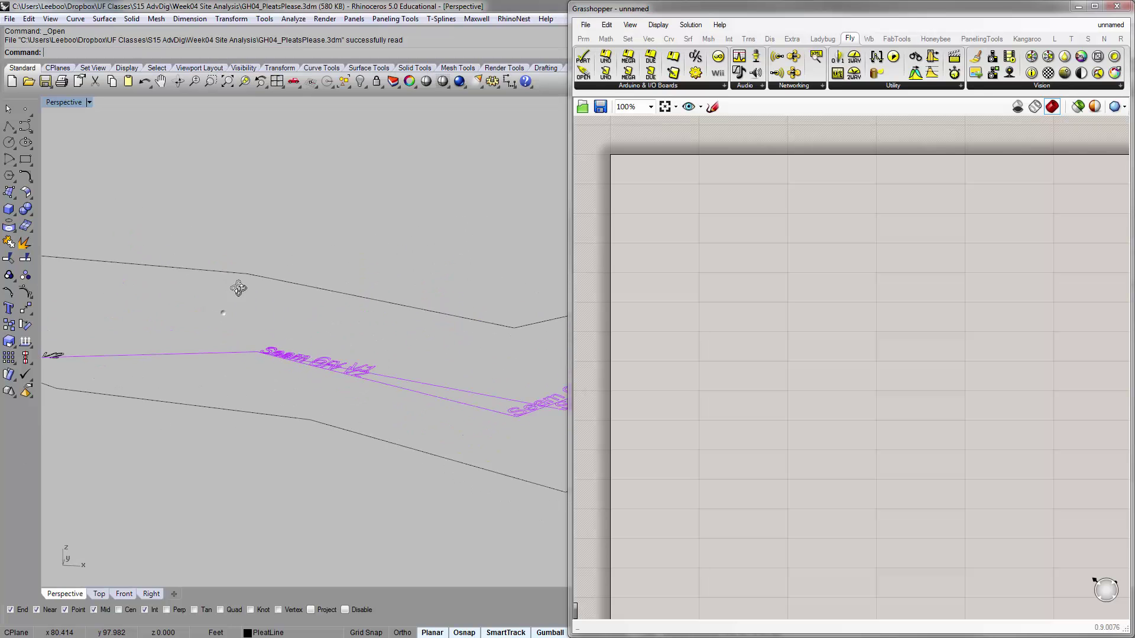
pyautogui.moveTo(268, 360)
pyautogui.mouseDown(button='right')
pyautogui.moveTo(263, 330)
pyautogui.moveTo(258, 367)
pyautogui.mouseUp(button='right')
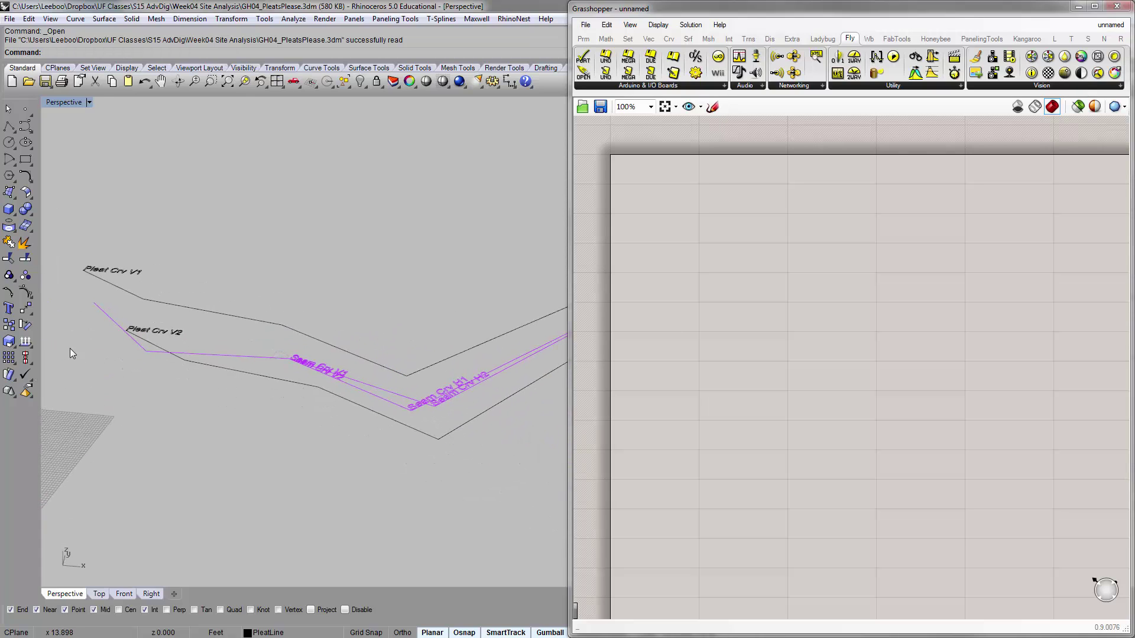
pyautogui.hotkey('alt', 'Tab')
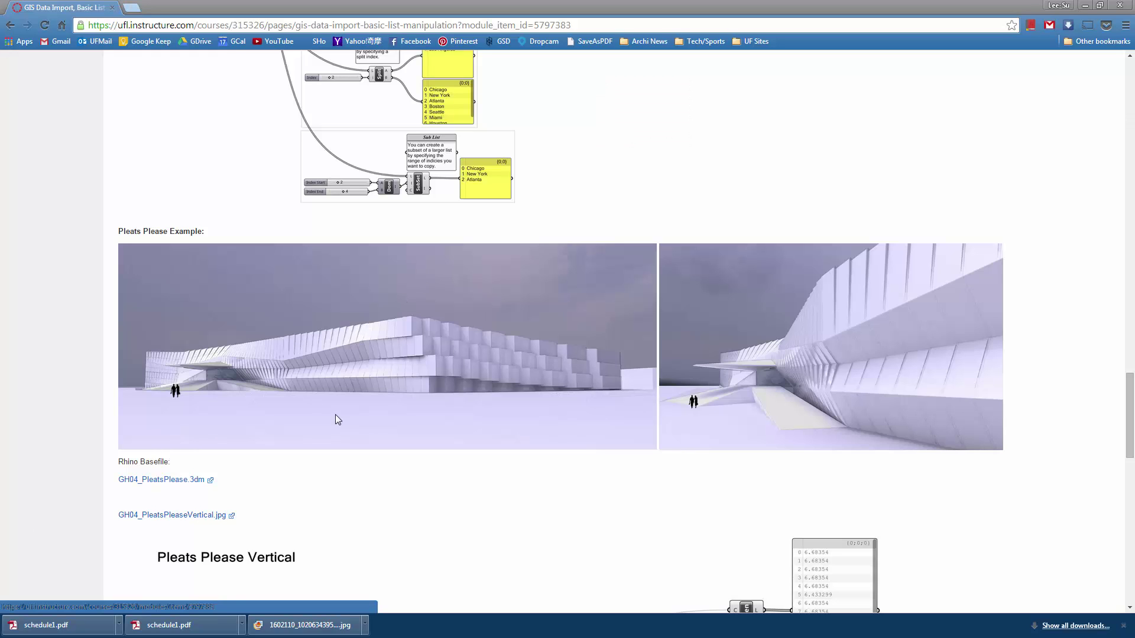
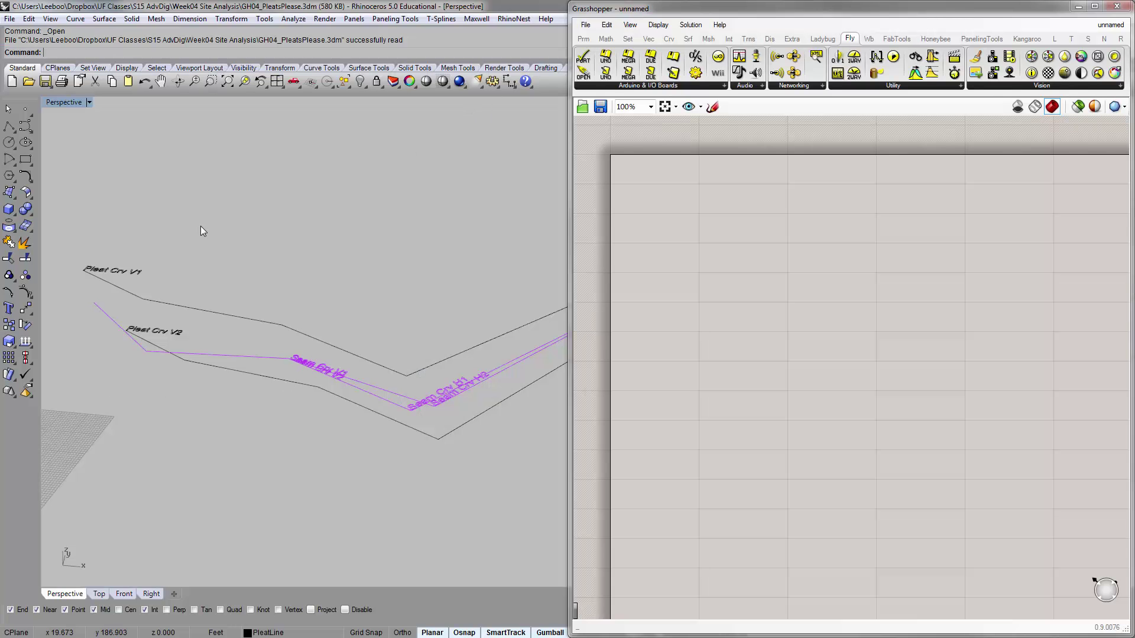
# Widen the Grasshopper window across the whole screen and start the webcam video component.
pyautogui.moveTo(568, 266); pyautogui.dragTo(0, 265)
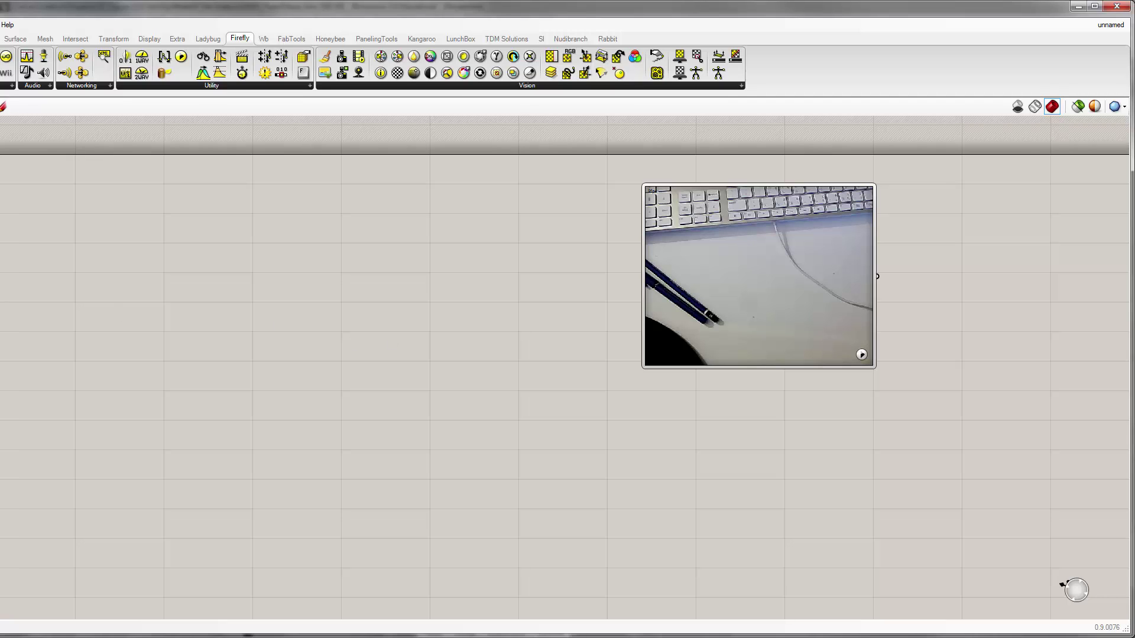
pyautogui.moveTo(0, 316)
pyautogui.mouseDown()
pyautogui.moveTo(16, 316)
pyautogui.moveTo(2, 316)
pyautogui.mouseUp()
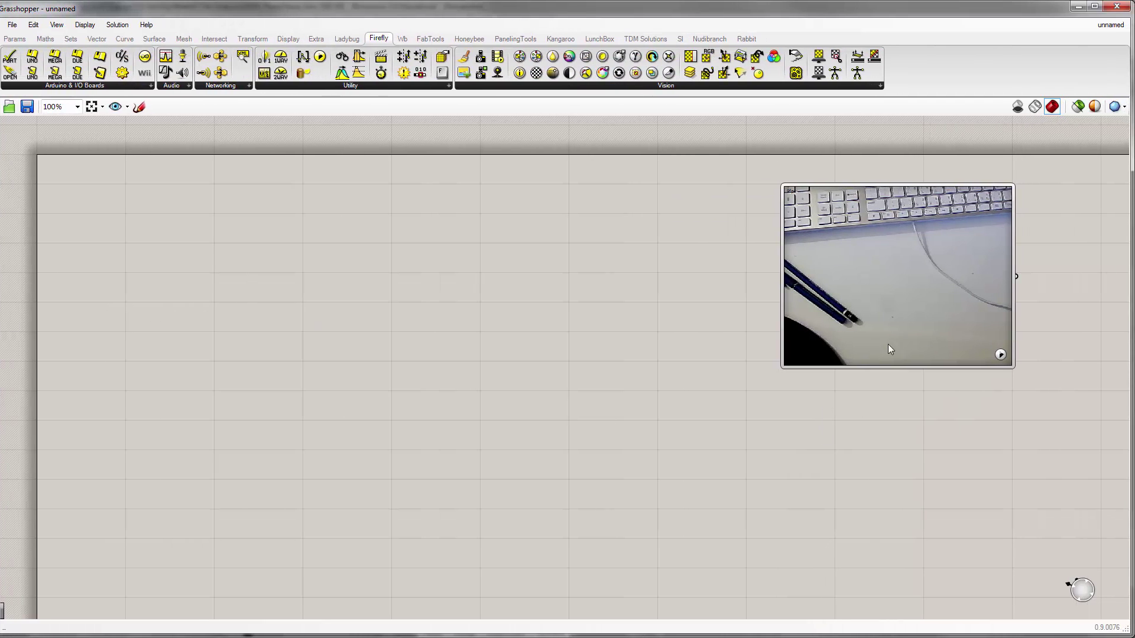
pyautogui.click(910, 293)
pyautogui.click(1000, 354)
# Move the webcam video component toward the canvas's upper-left area and enlarge it to about one and a half times its size.
pyautogui.moveTo(891, 295); pyautogui.dragTo(486, 329)
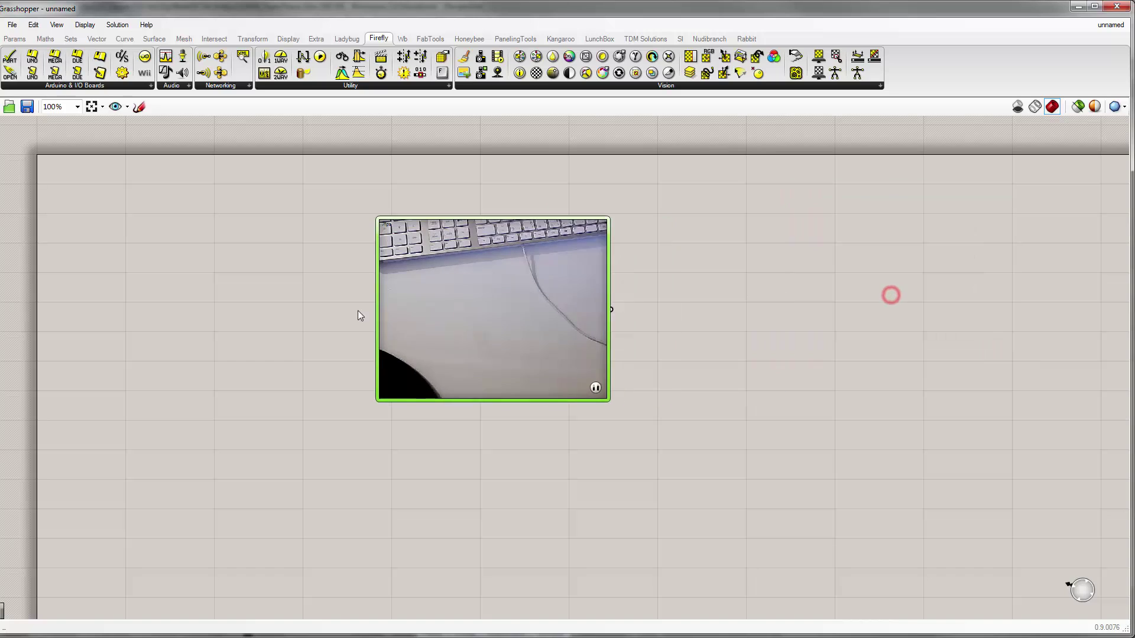
pyautogui.moveTo(357, 310); pyautogui.dragTo(339, 279)
pyautogui.scroll(3, 319, 251)
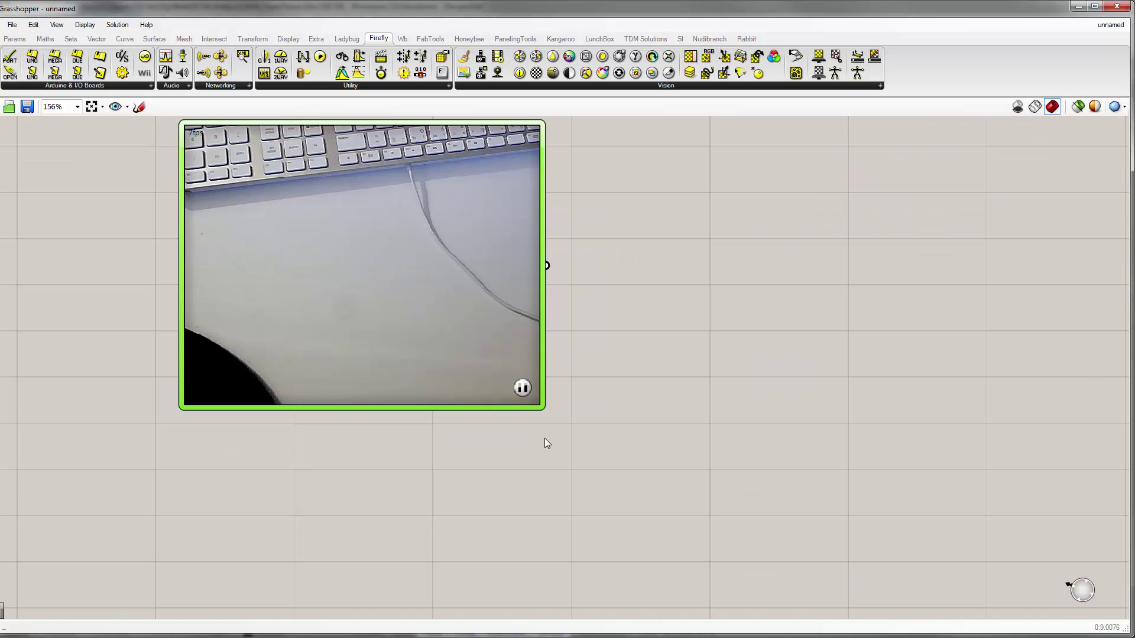
pyautogui.moveTo(544, 407); pyautogui.dragTo(717, 517)
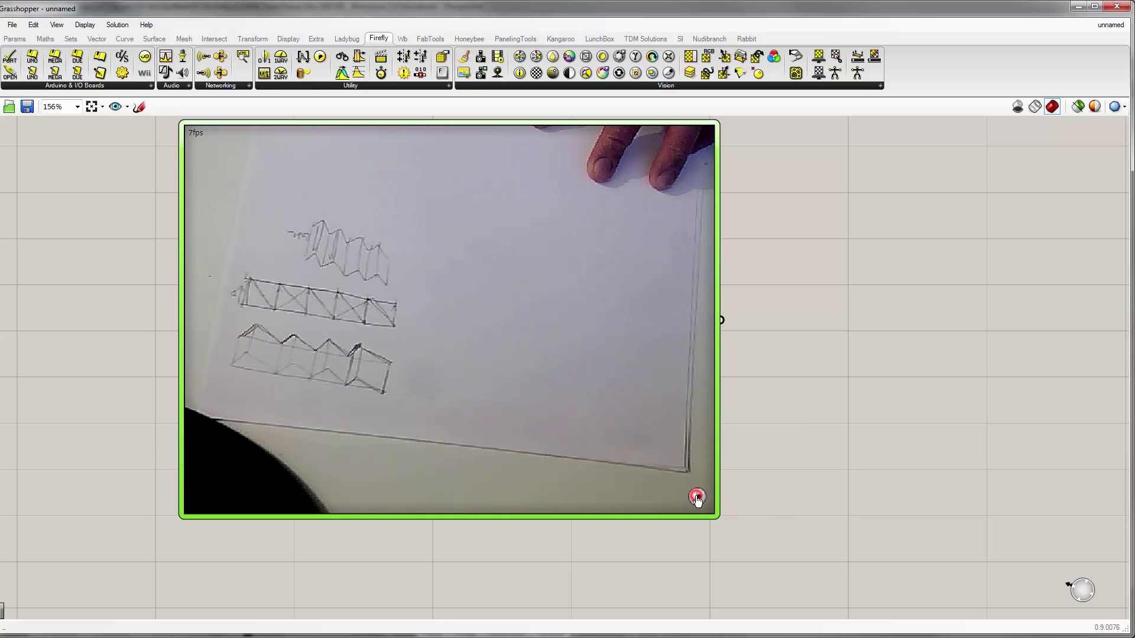
# Pause the webcam video and move its component farther right on the canvas, and narrow the Grasshopper window to uncover Rhino.
pyautogui.click(697, 499)
pyautogui.moveTo(116, 320); pyautogui.dragTo(425, 334, button='right')
pyautogui.scroll(-6, 465, 339)
pyautogui.moveTo(550, 331); pyautogui.dragTo(925, 360)
pyautogui.click(440, 327)
pyautogui.moveTo(452, 353); pyautogui.dragTo(97, 253, button='right')
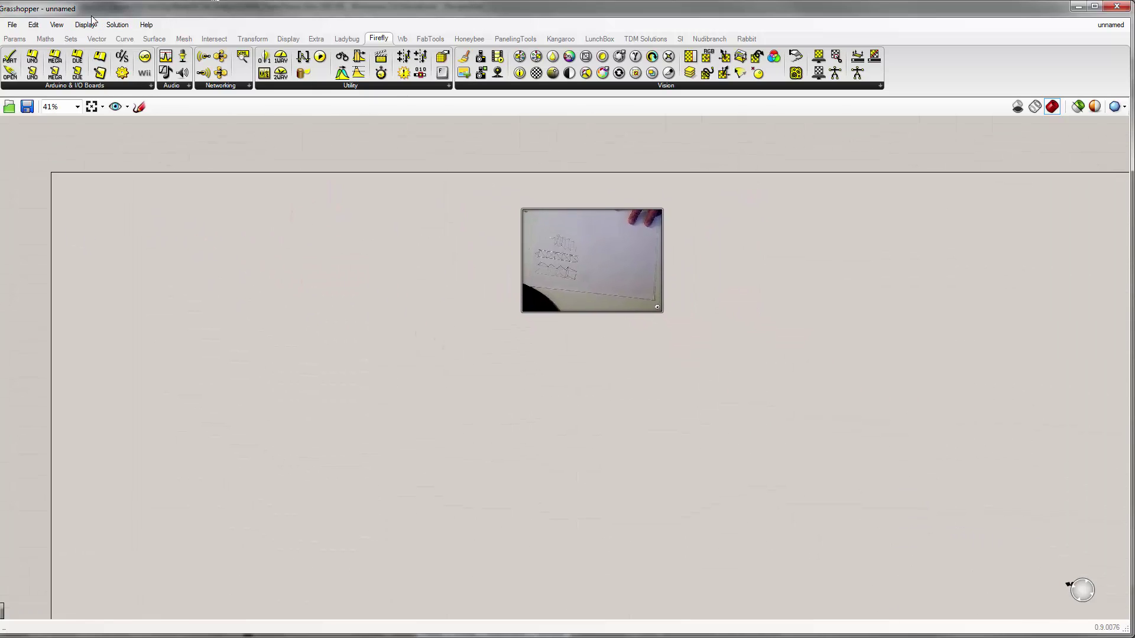
pyautogui.moveTo(92, 17); pyautogui.dragTo(1134, 106)
# Inspect the Pleat Crv H1 and H2 and Seam Crv H1 and H2 curves in the Rhino perspective view.
pyautogui.moveTo(272, 330); pyautogui.dragTo(440, 299, button='right')
pyautogui.click(412, 285)
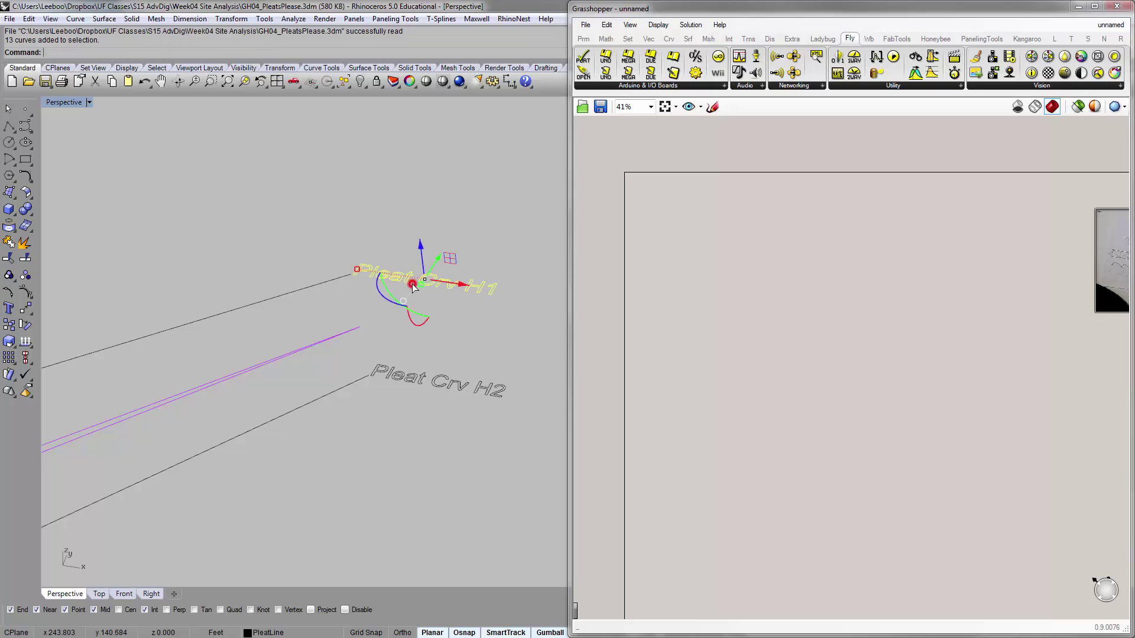
pyautogui.click(477, 334)
pyautogui.scroll(-7, 477, 335)
pyautogui.keyDown('shift'); pyautogui.moveTo(227, 388); pyautogui.dragTo(410, 309, button='right'); pyautogui.keyUp('shift')
pyautogui.scroll(4, 335, 368)
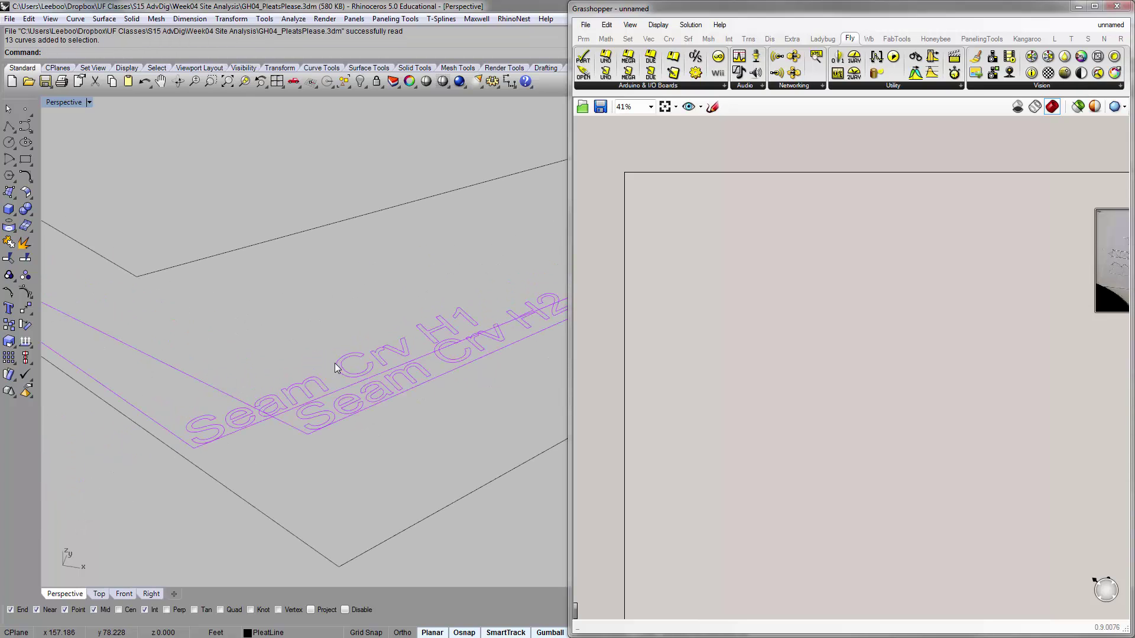
# Inspect the Seam Crv and Pleat Crv pairs in the perspective view and view the pleated facade reference image.
pyautogui.click(354, 366)
pyautogui.click(268, 395)
pyautogui.click(275, 359)
pyautogui.scroll(-7, 270, 364)
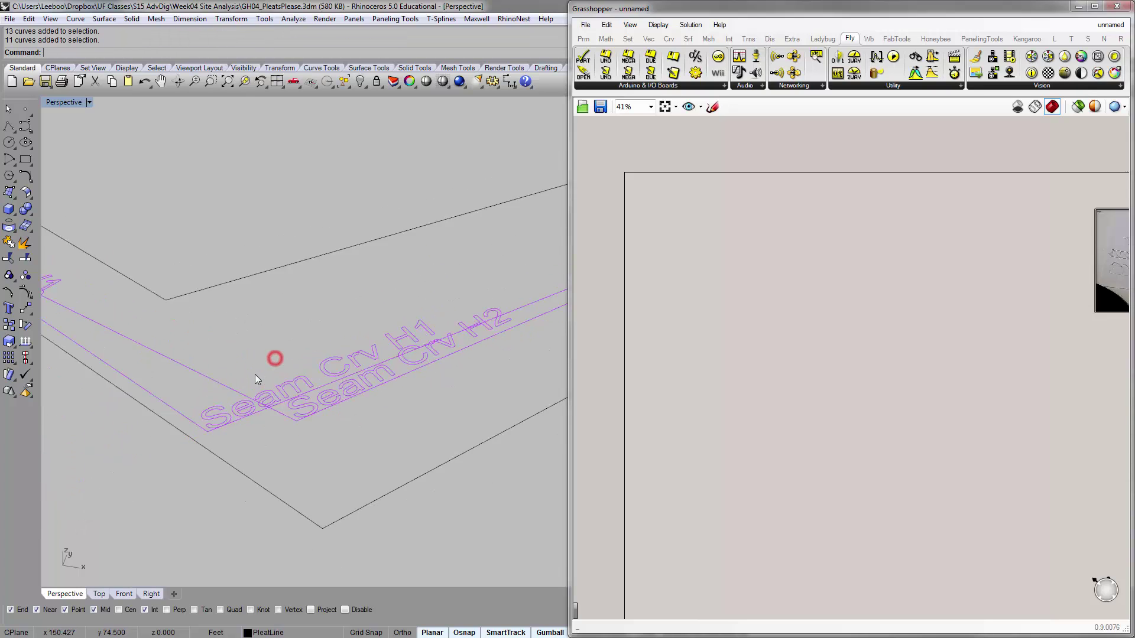
pyautogui.keyDown('shift'); pyautogui.moveTo(295, 346); pyautogui.dragTo(202, 421, button='right'); pyautogui.keyUp('shift')
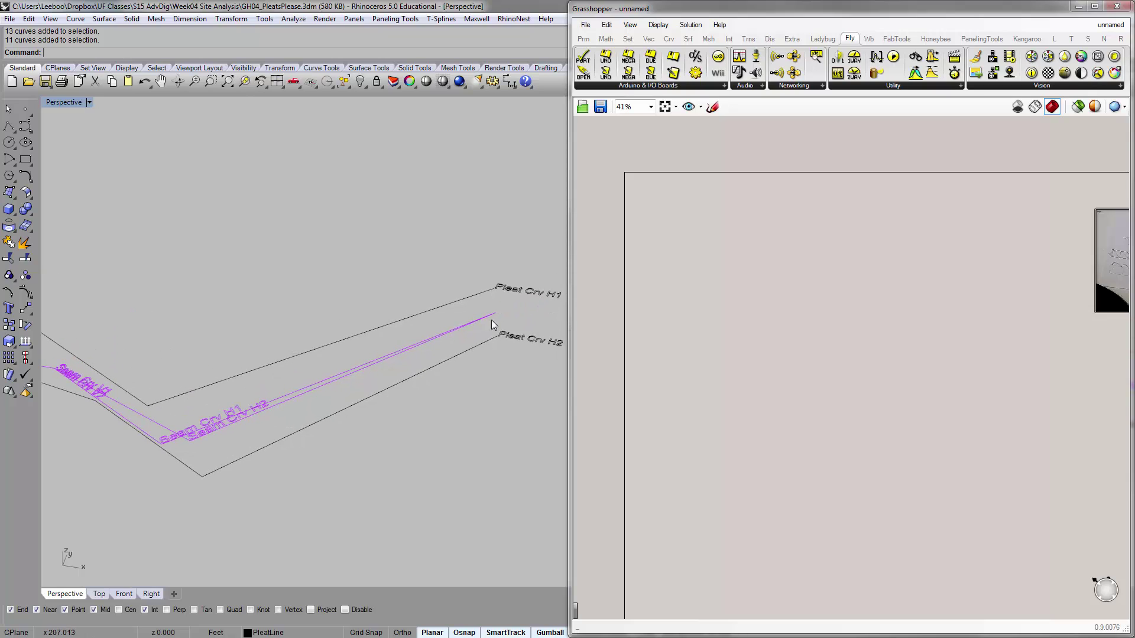
pyautogui.keyDown('shift'); pyautogui.moveTo(492, 320); pyautogui.dragTo(342, 377, button='right'); pyautogui.keyUp('shift')
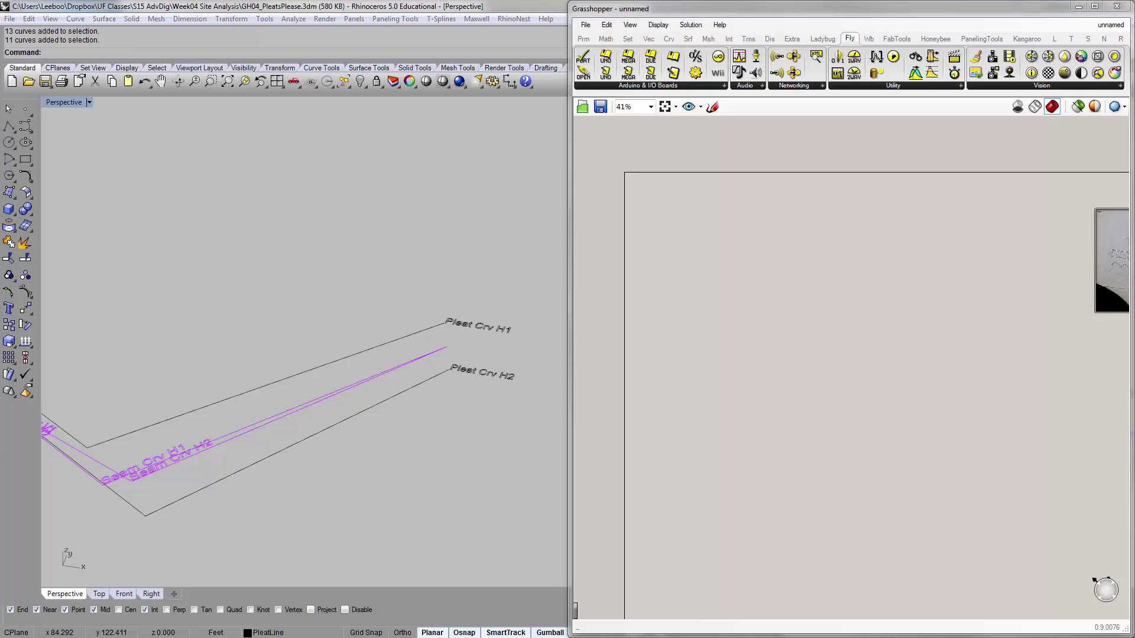
pyautogui.moveTo(0, 101); pyautogui.dragTo(295, 77)
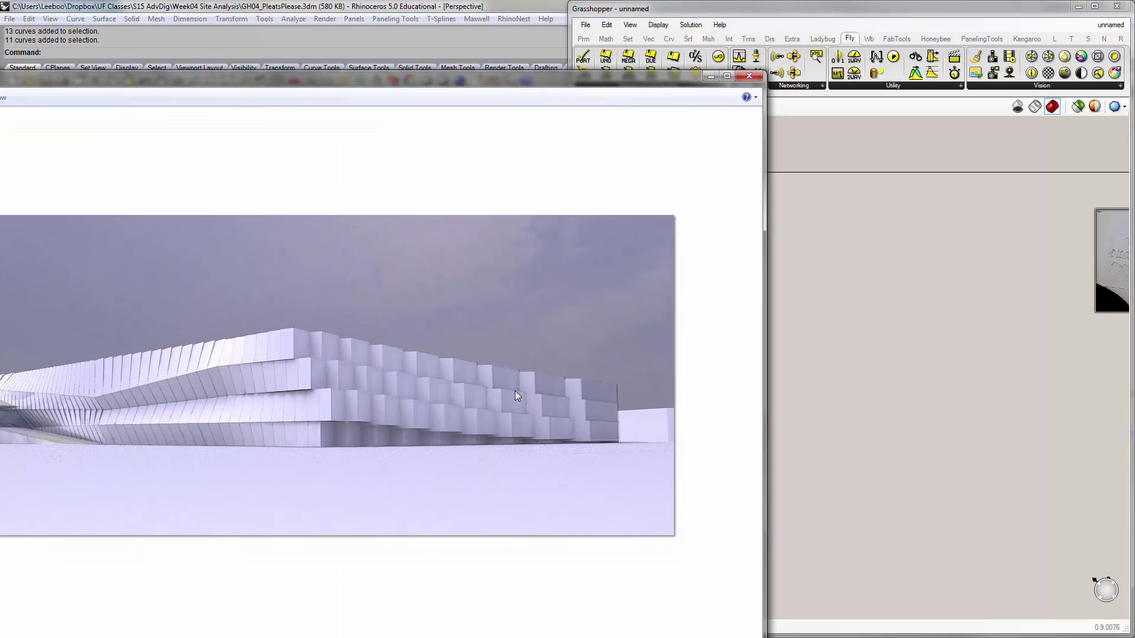
pyautogui.click(747, 76)
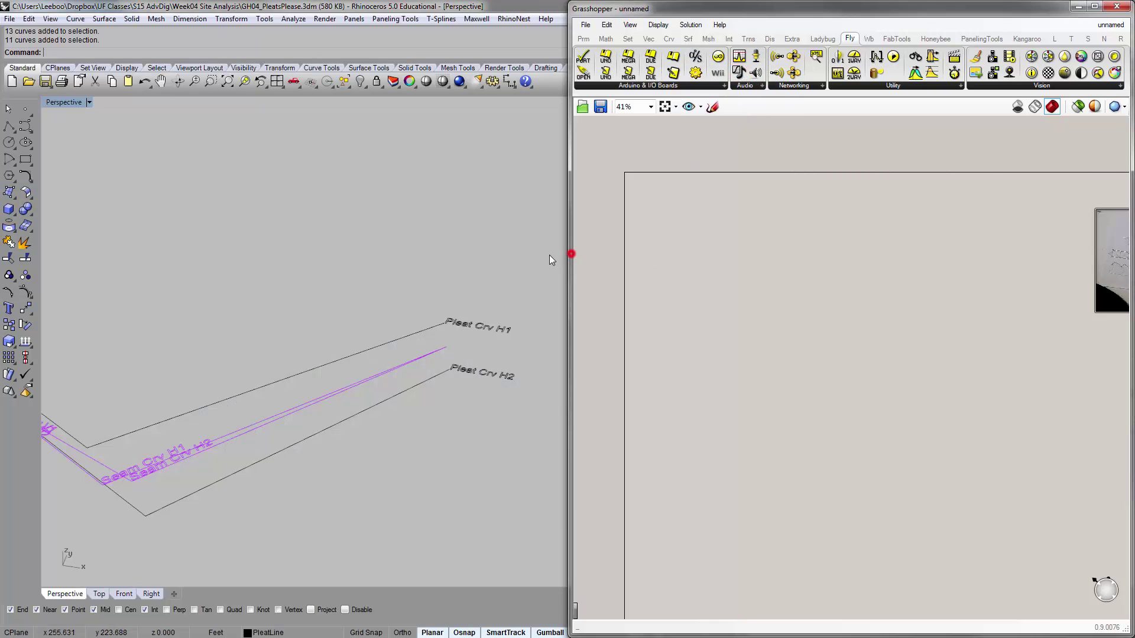
# Widen the Grasshopper window over Rhino and place a Curve parameter near the canvas's upper-left corner.
pyautogui.moveTo(536, 242); pyautogui.dragTo(380, 242)
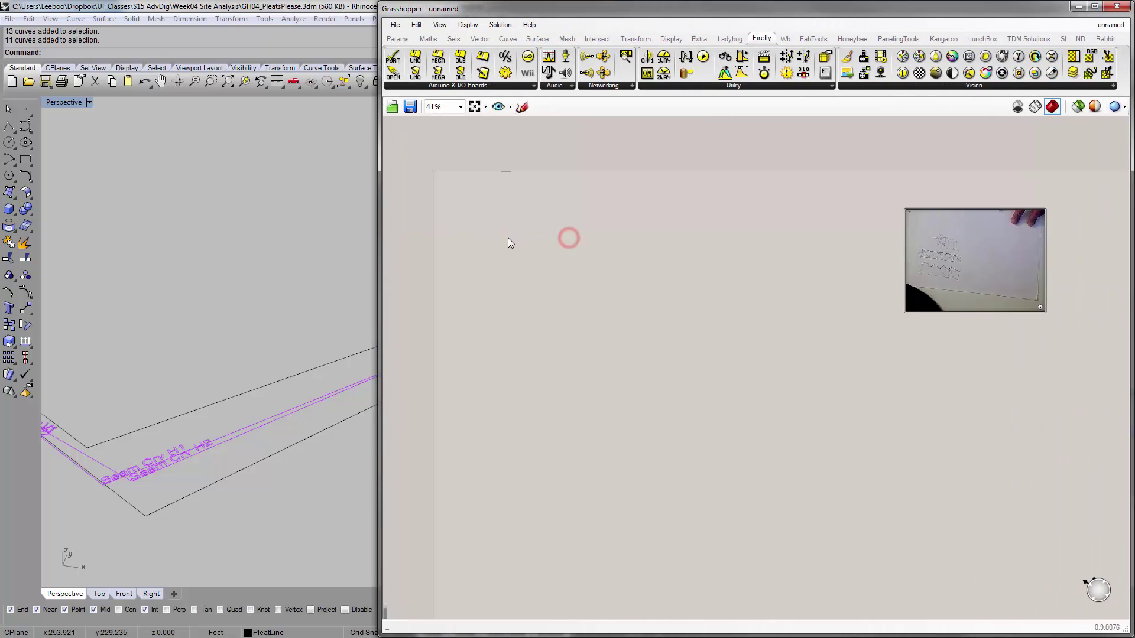
pyautogui.moveTo(508, 241); pyautogui.dragTo(542, 283, button='right')
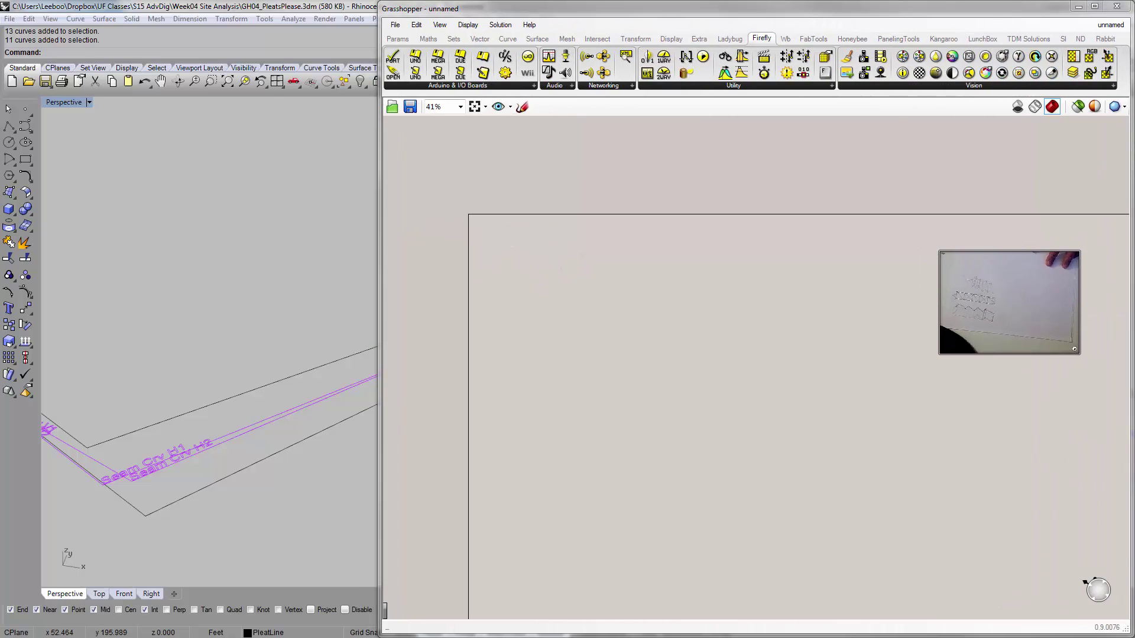
pyautogui.click(397, 39)
pyautogui.click(458, 84)
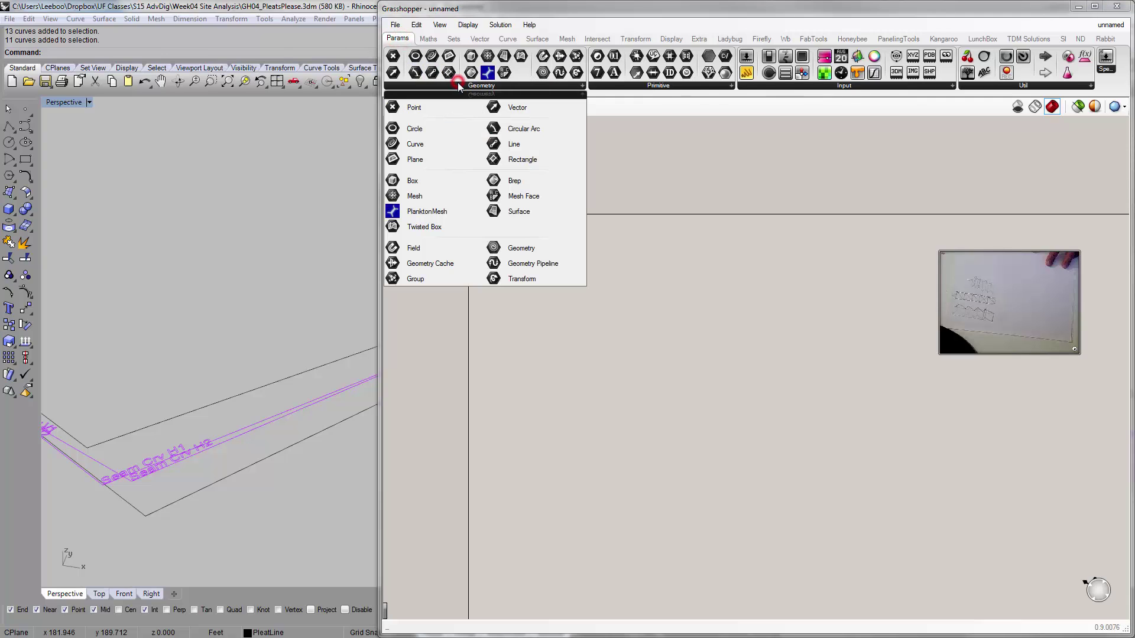
pyautogui.click(444, 144)
pyautogui.click(509, 253)
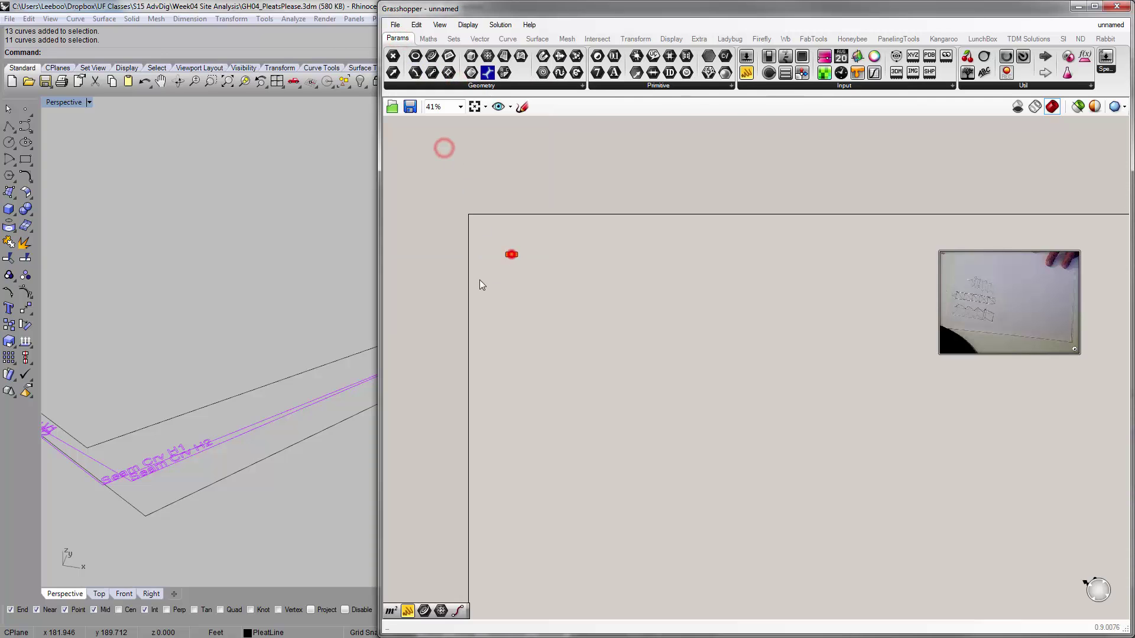
# Move the Curve parameter toward the canvas corner, duplicate it, and align the two parameters in a vertical column.
pyautogui.moveTo(519, 245); pyautogui.dragTo(569, 213, button='right')
pyautogui.scroll(6, 569, 217)
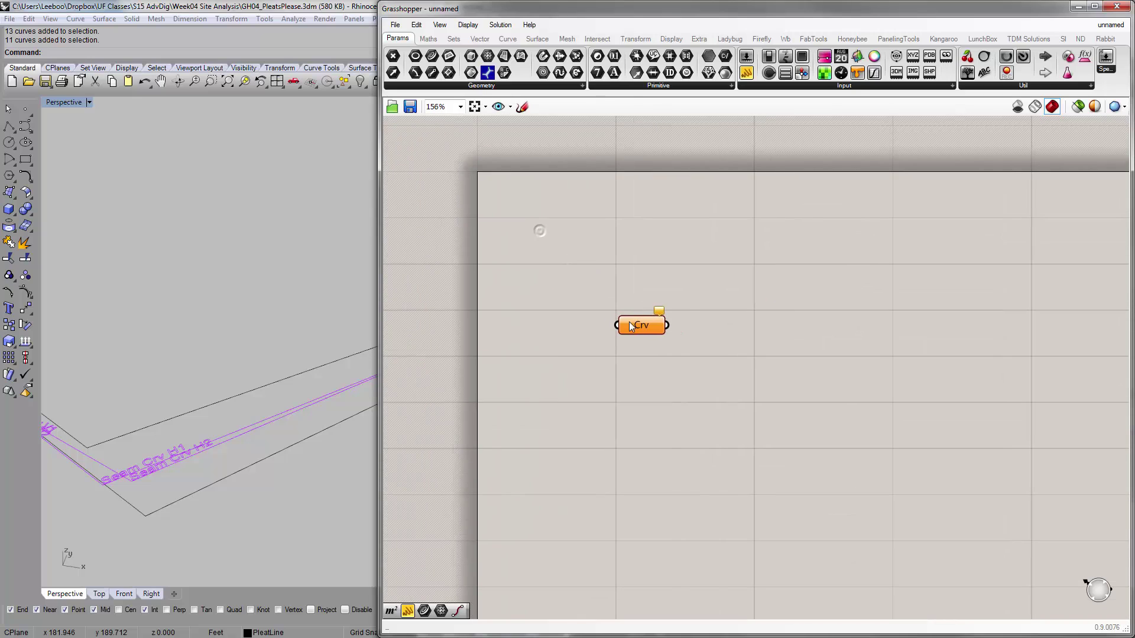
pyautogui.moveTo(640, 327); pyautogui.dragTo(536, 323)
pyautogui.moveTo(585, 364); pyautogui.dragTo(518, 199)
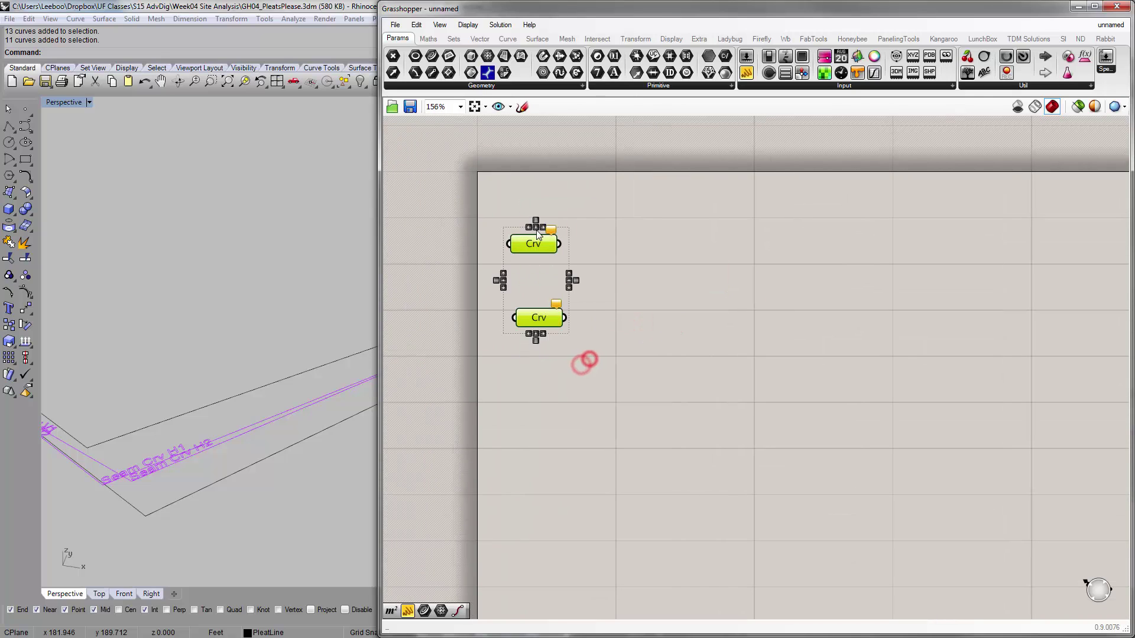
pyautogui.click(535, 227)
pyautogui.click(650, 228)
# Reference the Pleat Crv H1 curve from Rhino as the single curve of the upper Curve parameter.
pyautogui.click(525, 251)
pyautogui.rightClick(525, 252)
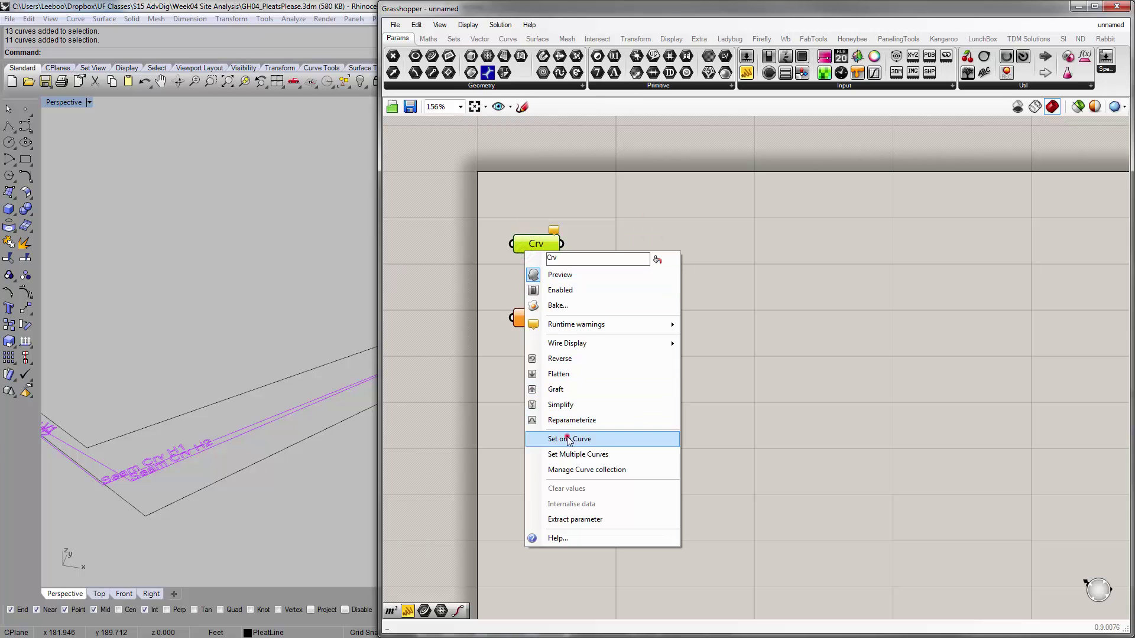
pyautogui.click(543, 438)
pyautogui.click(288, 376)
# Reference Seam Crv H1 as the single curve of the lower Curve parameter, and shift both parameters slightly toward the canvas corner.
pyautogui.click(534, 319)
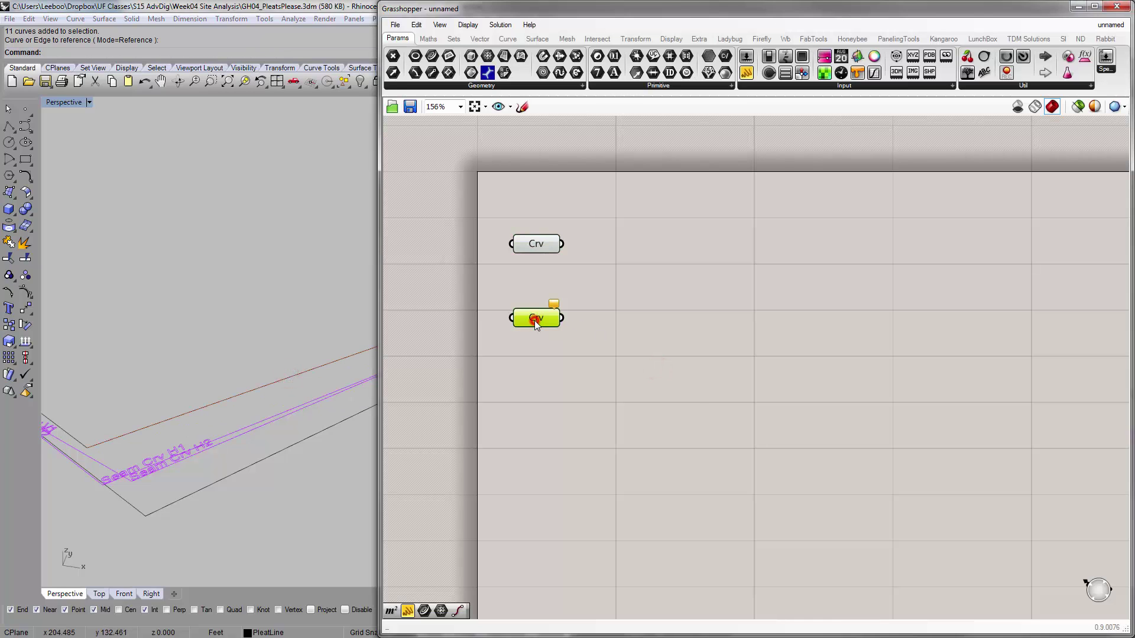
pyautogui.rightClick(534, 321)
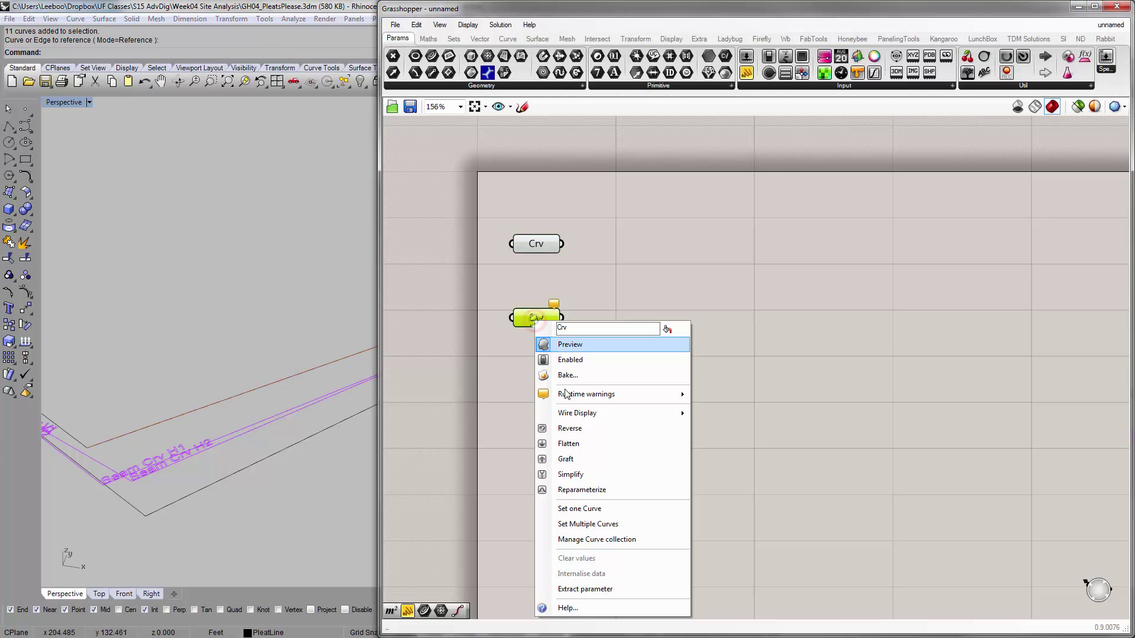
pyautogui.click(589, 509)
pyautogui.click(218, 436)
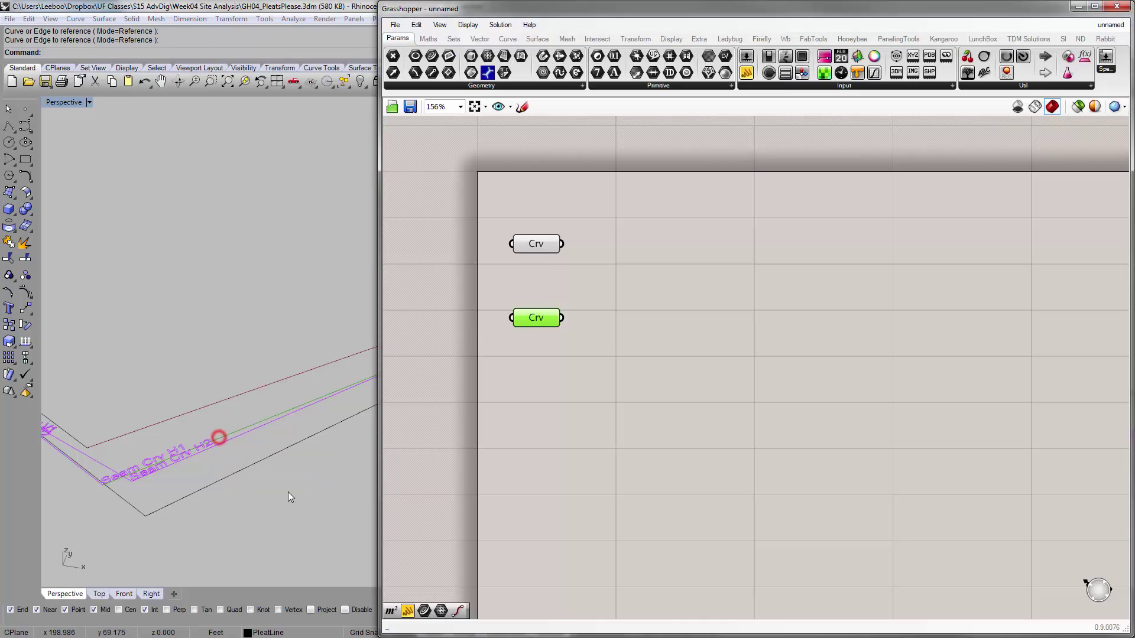
pyautogui.click(537, 419)
pyautogui.moveTo(623, 324); pyautogui.dragTo(522, 232)
pyautogui.click(703, 325)
# Add a Divide Curve component and position it to the right of the upper Curve parameter.
pyautogui.moveTo(692, 272); pyautogui.dragTo(662, 288, button='right')
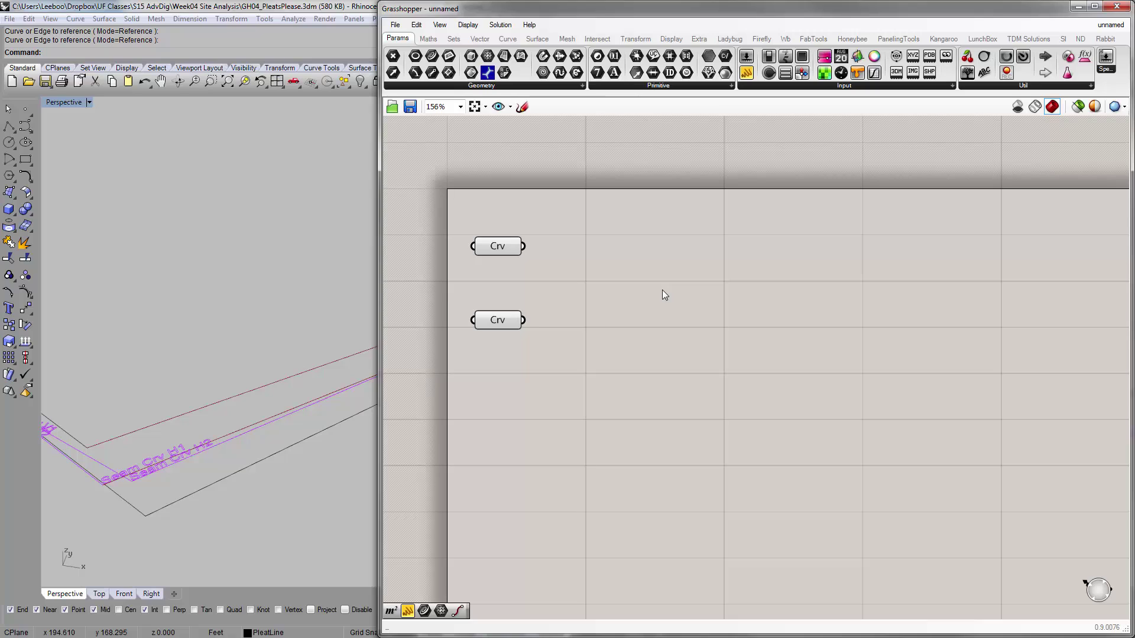
pyautogui.doubleClick(682, 248)
pyautogui.write('div')
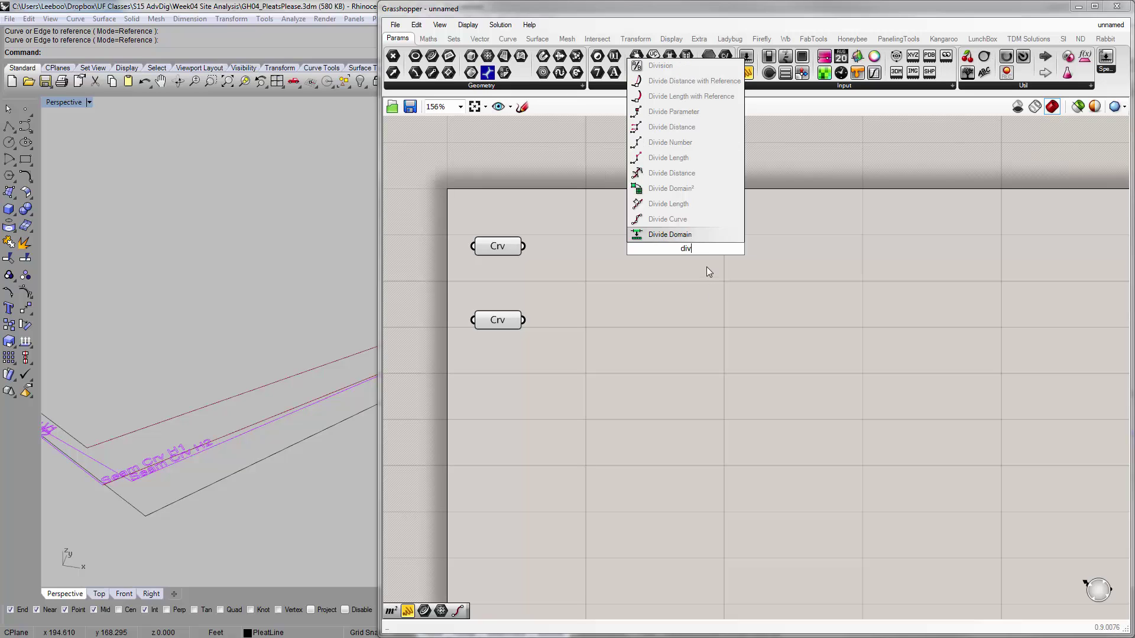
pyautogui.click(694, 217)
pyautogui.moveTo(670, 268); pyautogui.dragTo(700, 276)
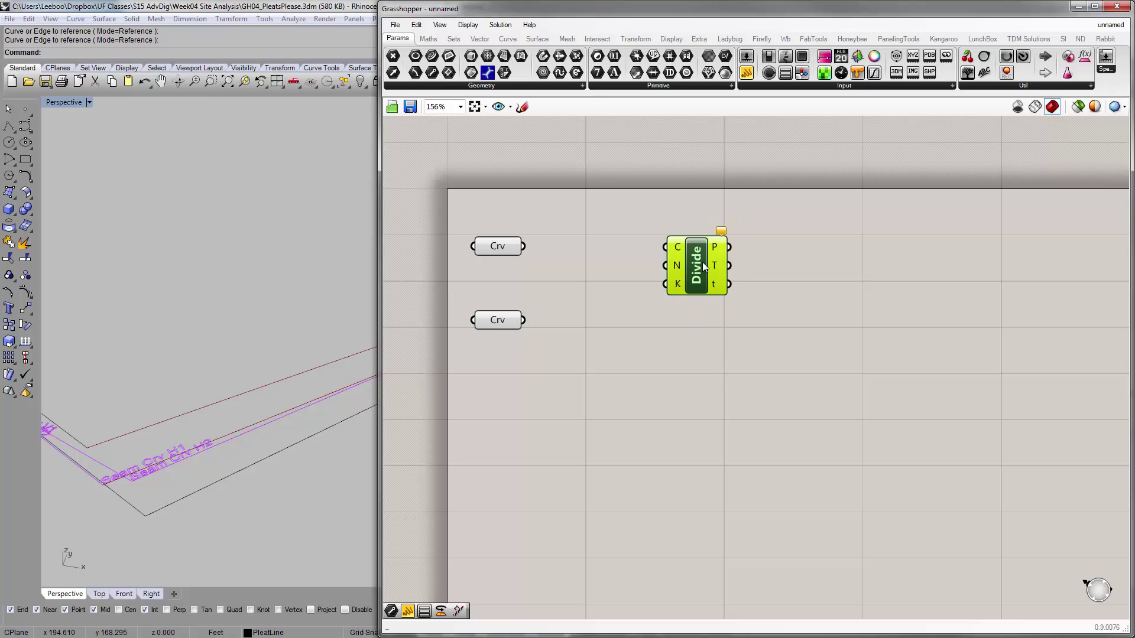
pyautogui.moveTo(702, 261); pyautogui.dragTo(692, 263)
pyautogui.click(625, 190)
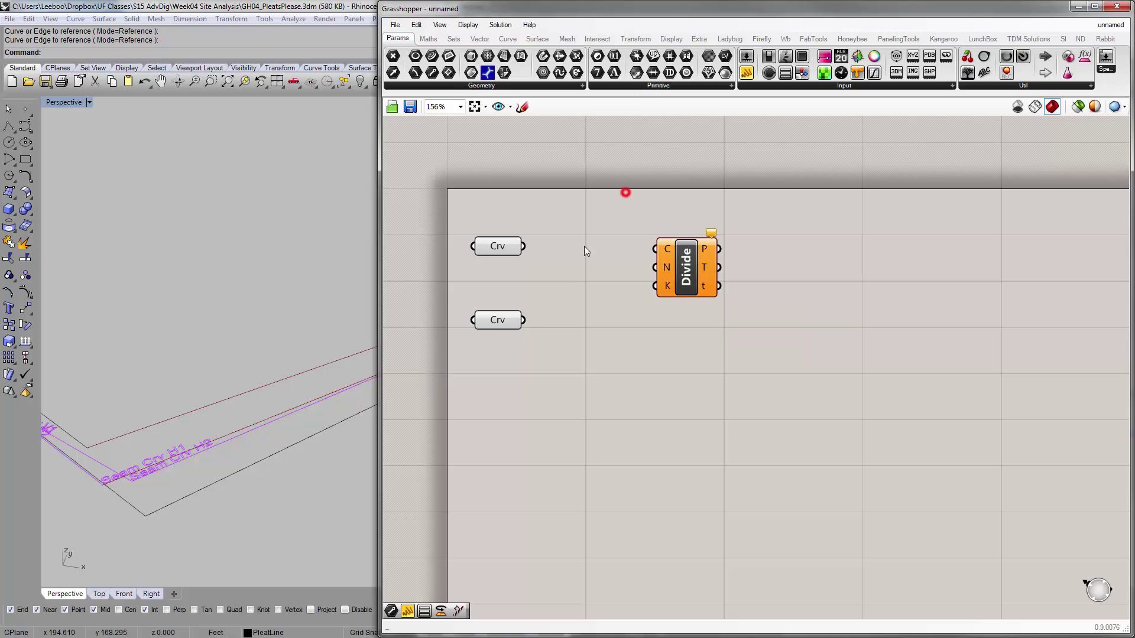
# Feed the upper Curve parameter into the Divide component's curve input and narrow the Grasshopper window to uncover Rhino's curves.
pyautogui.moveTo(522, 246); pyautogui.dragTo(654, 249)
pyautogui.click(563, 283)
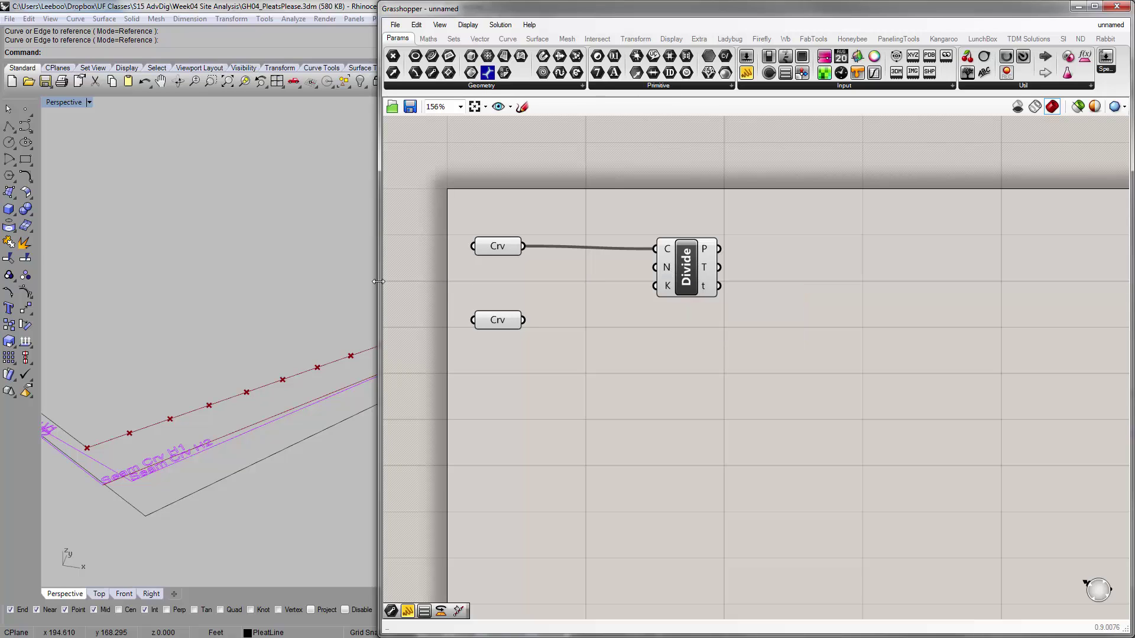
pyautogui.moveTo(379, 282); pyautogui.dragTo(470, 325)
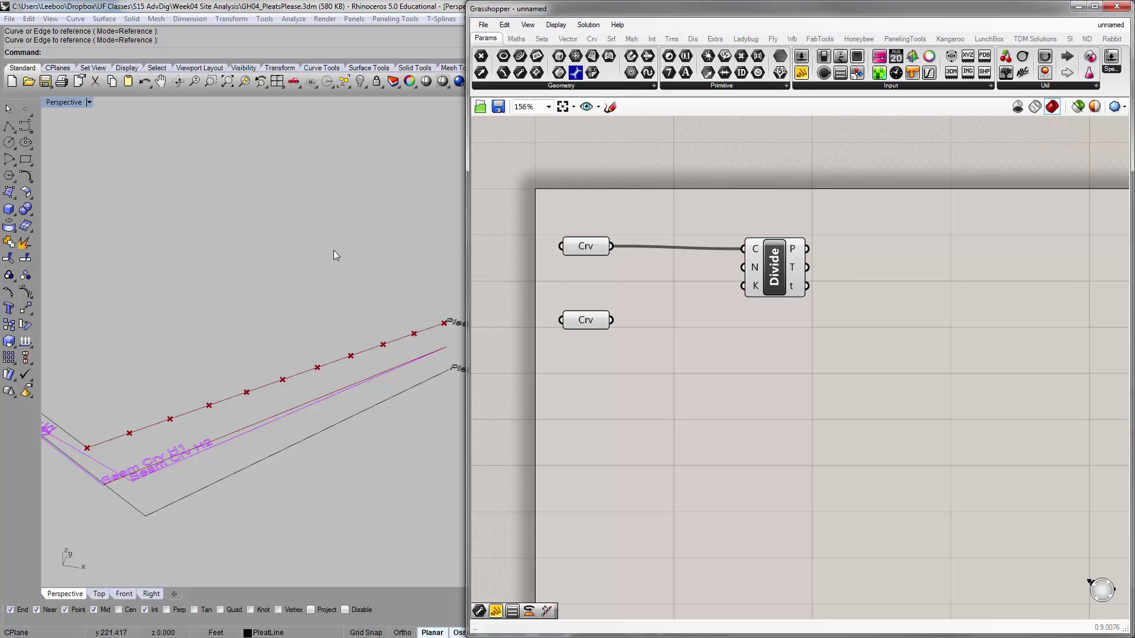
# Nudge the Divide component into place and move the lower Curve parameter well below the upper one.
pyautogui.moveTo(695, 260); pyautogui.dragTo(692, 246, button='right')
pyautogui.moveTo(754, 242); pyautogui.dragTo(745, 235)
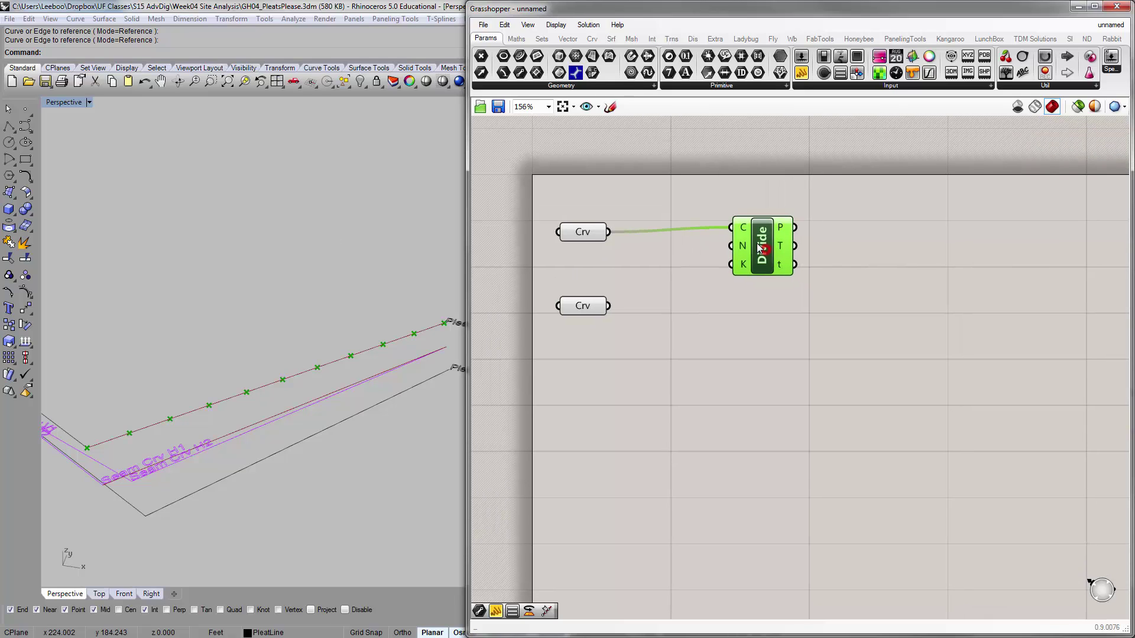
pyautogui.click(729, 285)
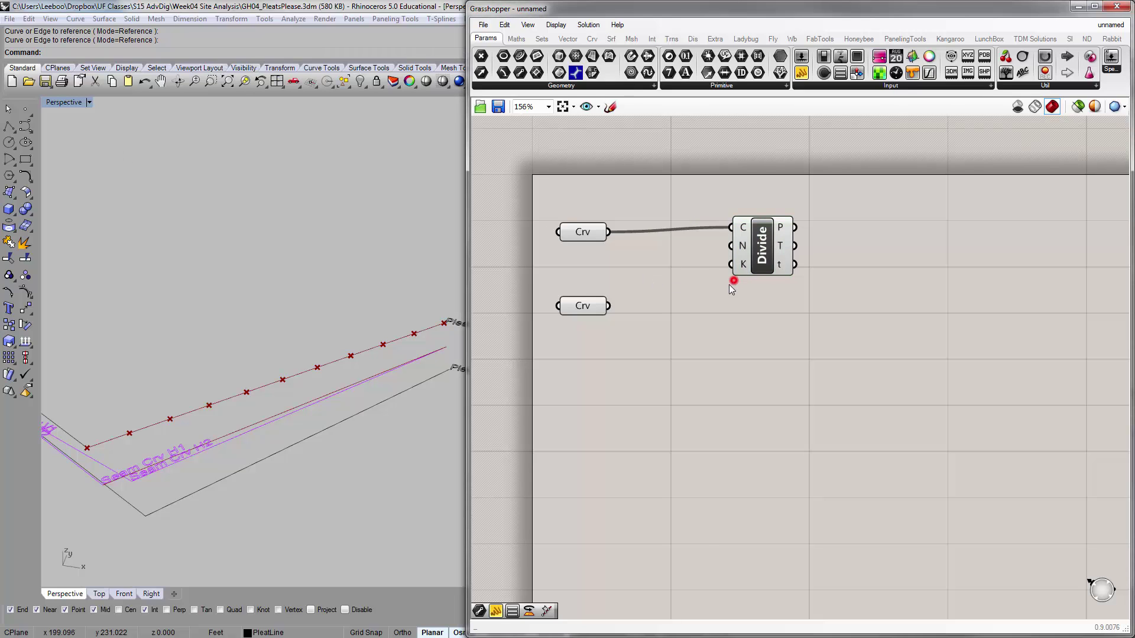
pyautogui.moveTo(729, 285); pyautogui.dragTo(716, 325, button='right')
pyautogui.moveTo(561, 348); pyautogui.dragTo(557, 494)
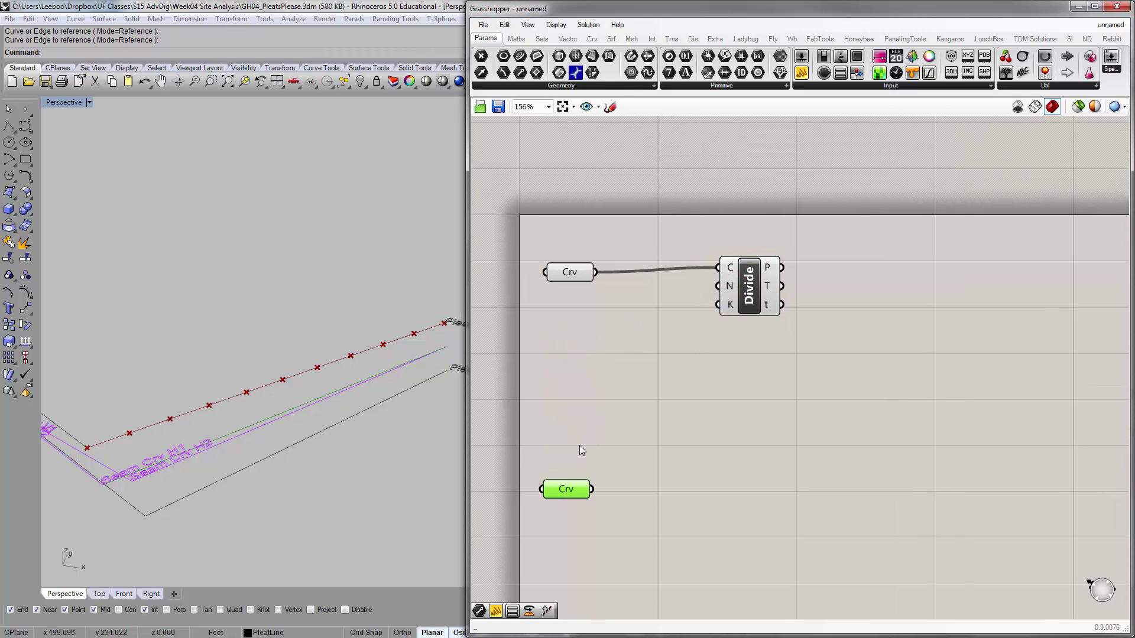
pyautogui.click(612, 399)
pyautogui.moveTo(660, 353); pyautogui.dragTo(667, 319, button='right')
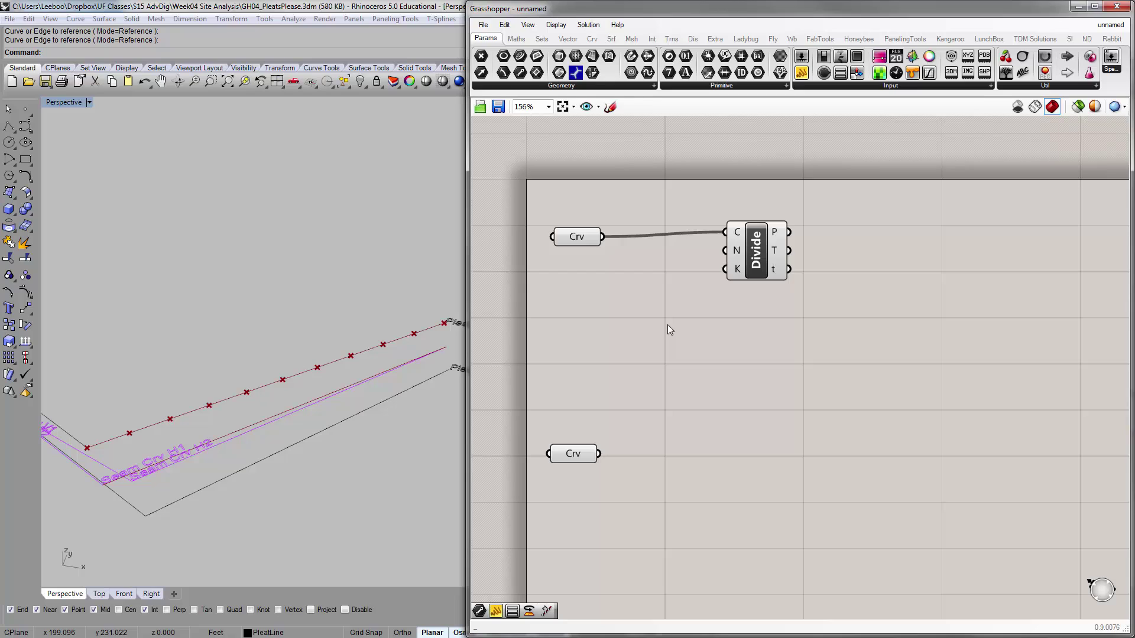
# Add a curve Offset component below Divide and feed the upper Curve parameter into its curve input.
pyautogui.doubleClick(668, 324)
pyautogui.write('off')
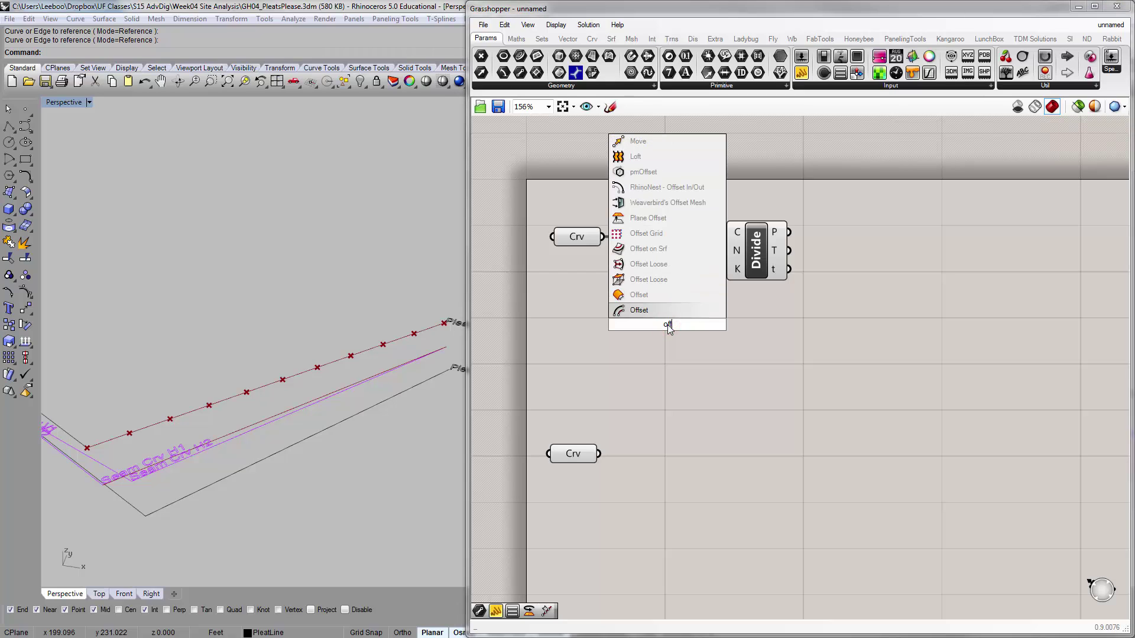
pyautogui.write('s')
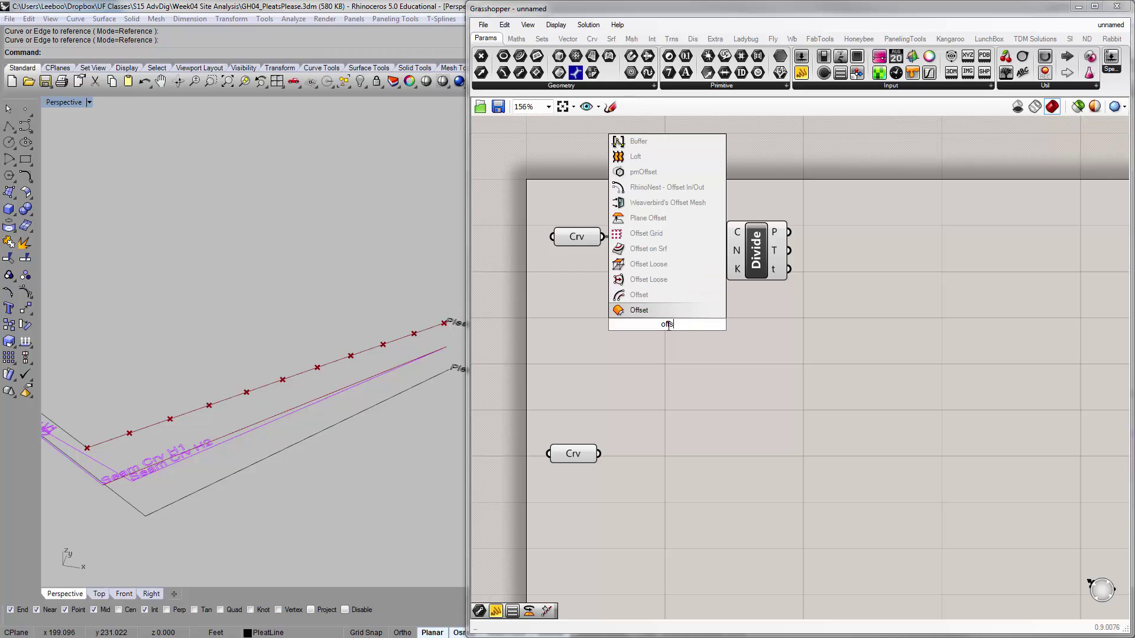
pyautogui.click(665, 293)
pyautogui.moveTo(748, 302); pyautogui.dragTo(689, 314, button='right')
pyautogui.moveTo(611, 338); pyautogui.dragTo(720, 354)
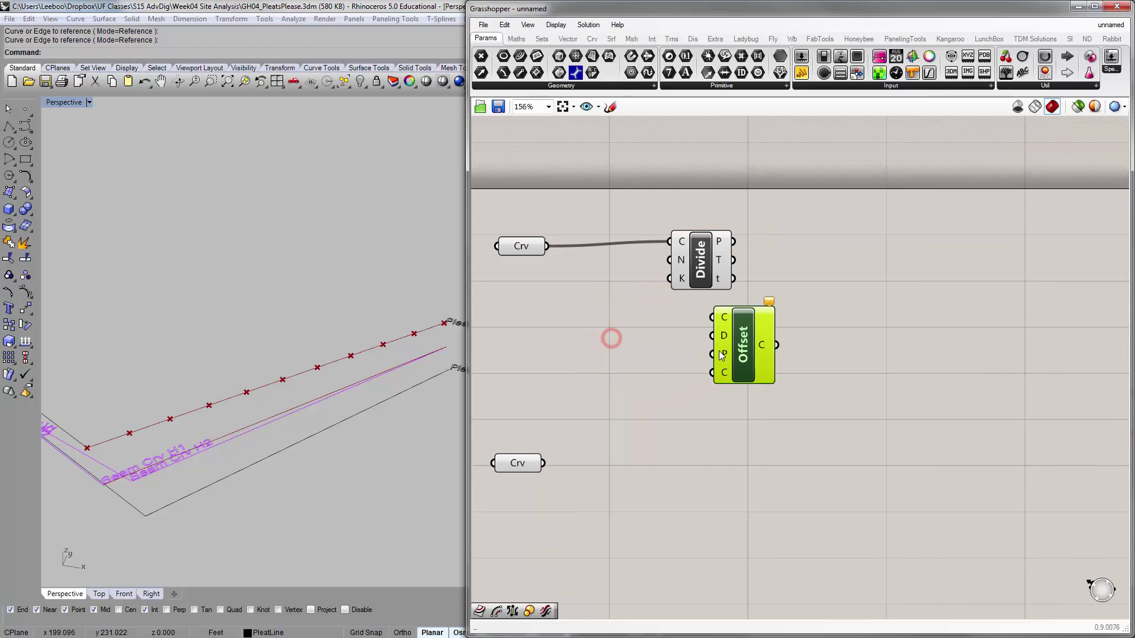
pyautogui.moveTo(557, 253); pyautogui.dragTo(707, 351)
# Flip the direction of the Pleat Crv H1 curve in Rhino with Dir and examine which side the offset lies on.
pyautogui.scroll(5, 231, 405)
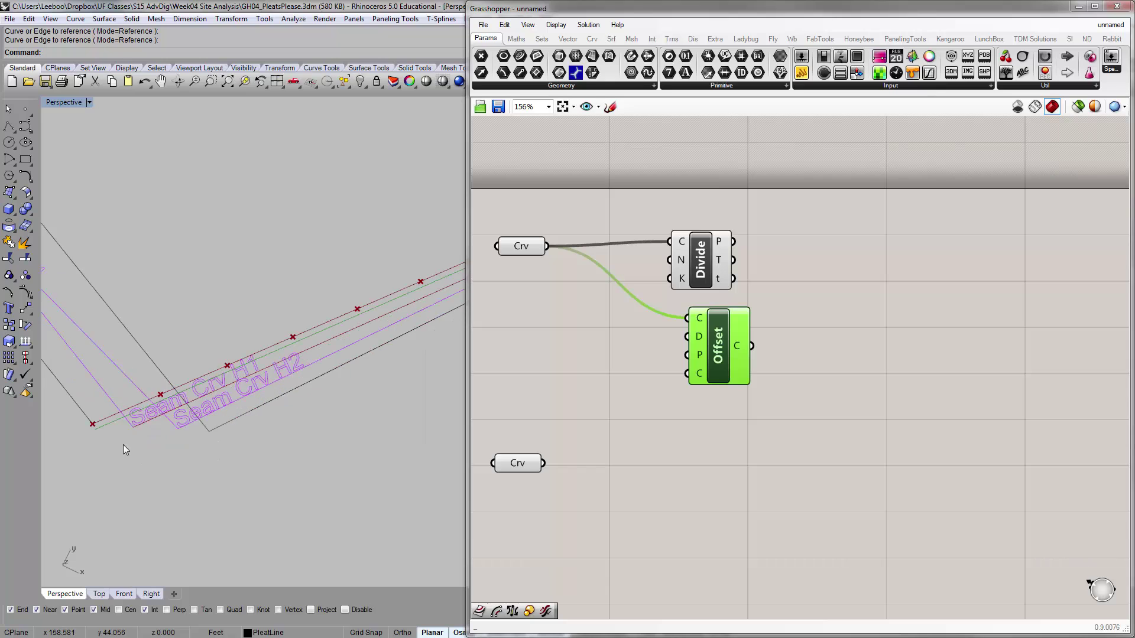
pyautogui.moveTo(131, 371); pyautogui.dragTo(353, 276, button='right')
pyautogui.click(203, 346)
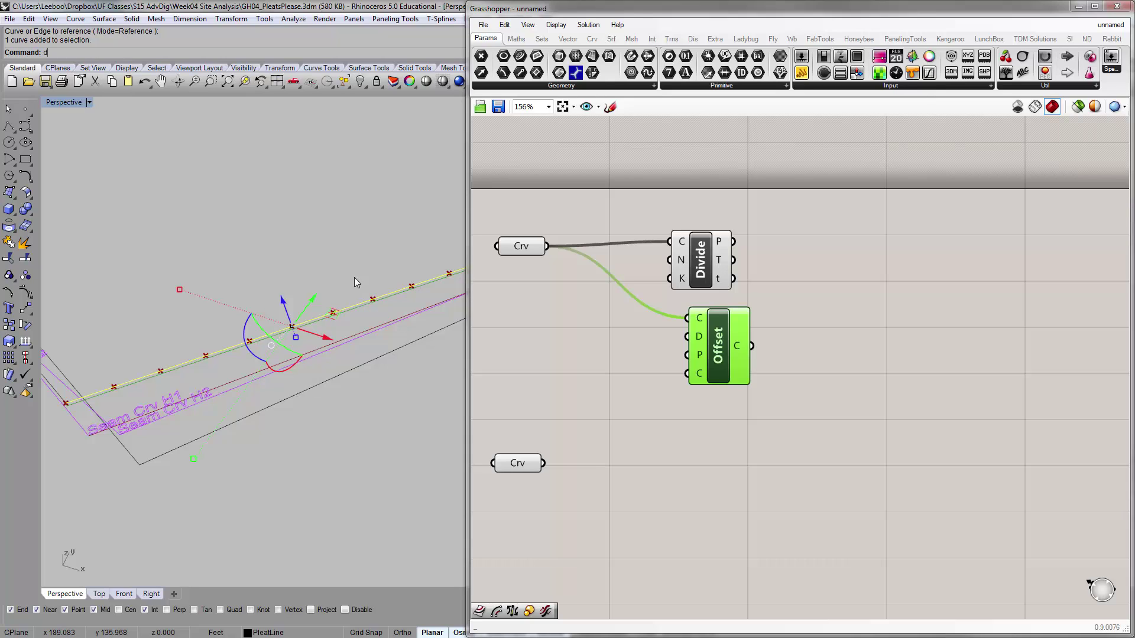
pyautogui.write('r')
pyautogui.press('Return')
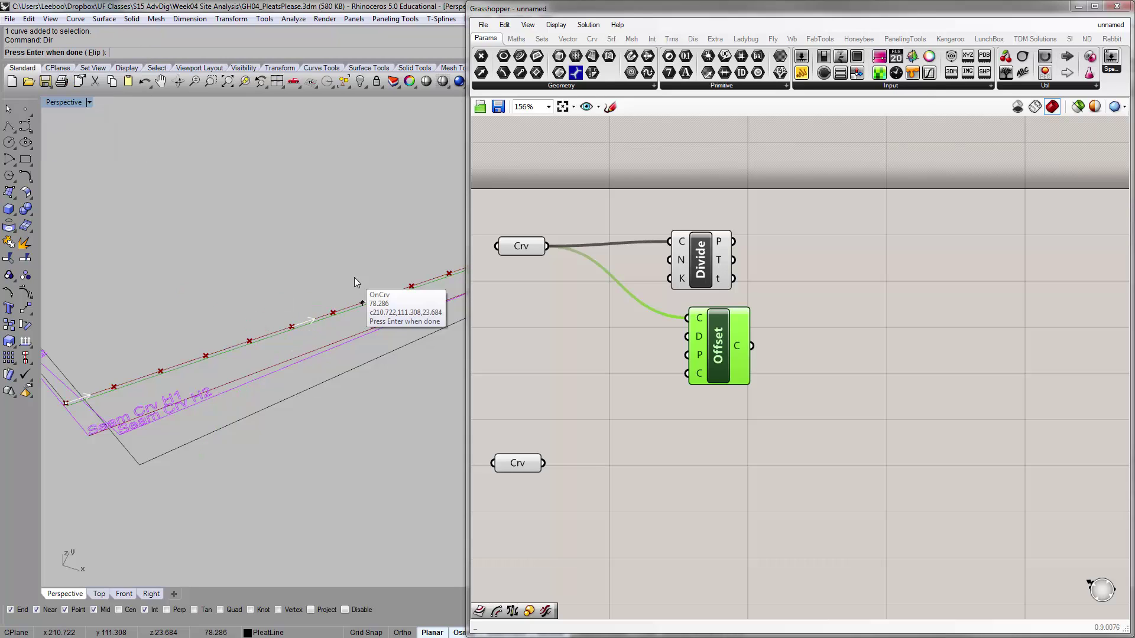
pyautogui.click(299, 323)
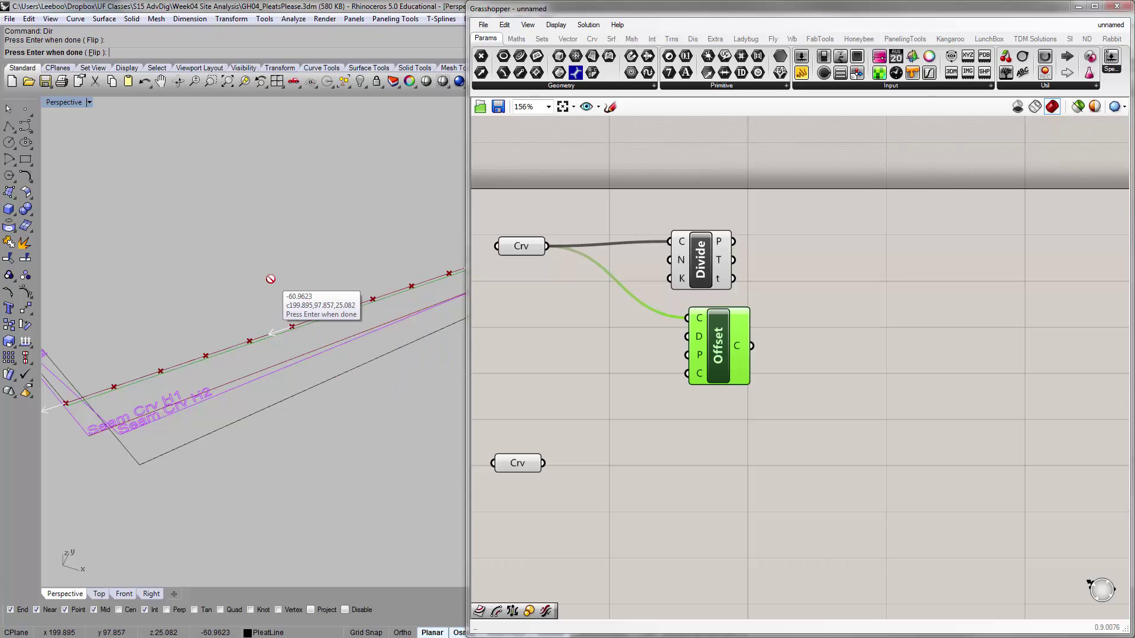
pyautogui.press('Return')
pyautogui.click(324, 398)
pyautogui.scroll(5, 247, 339)
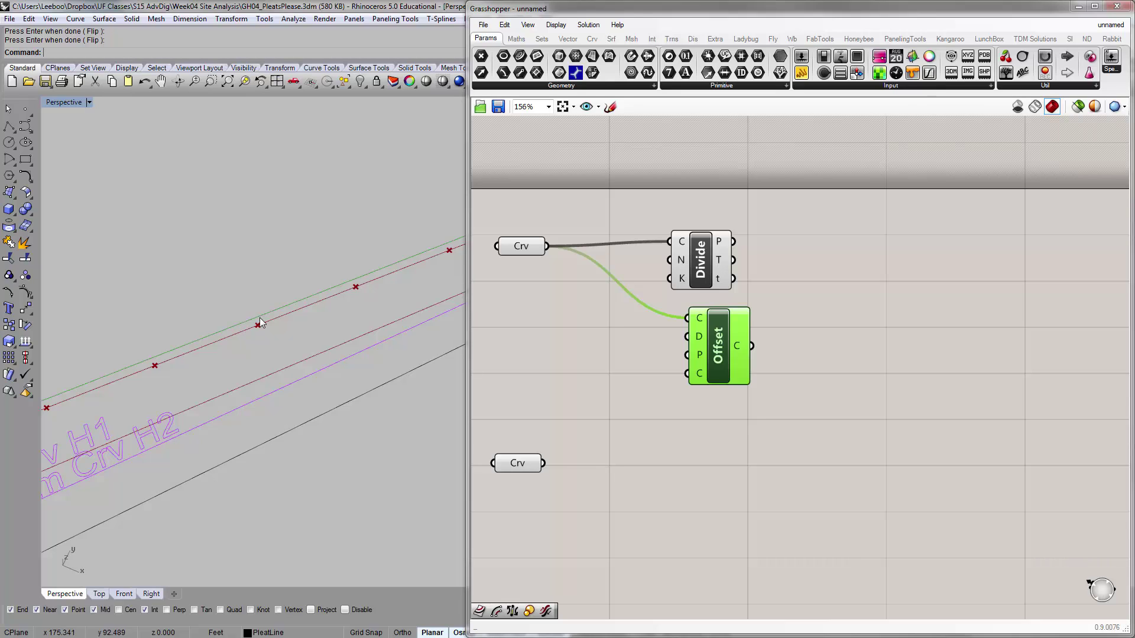
pyautogui.scroll(-4, 247, 328)
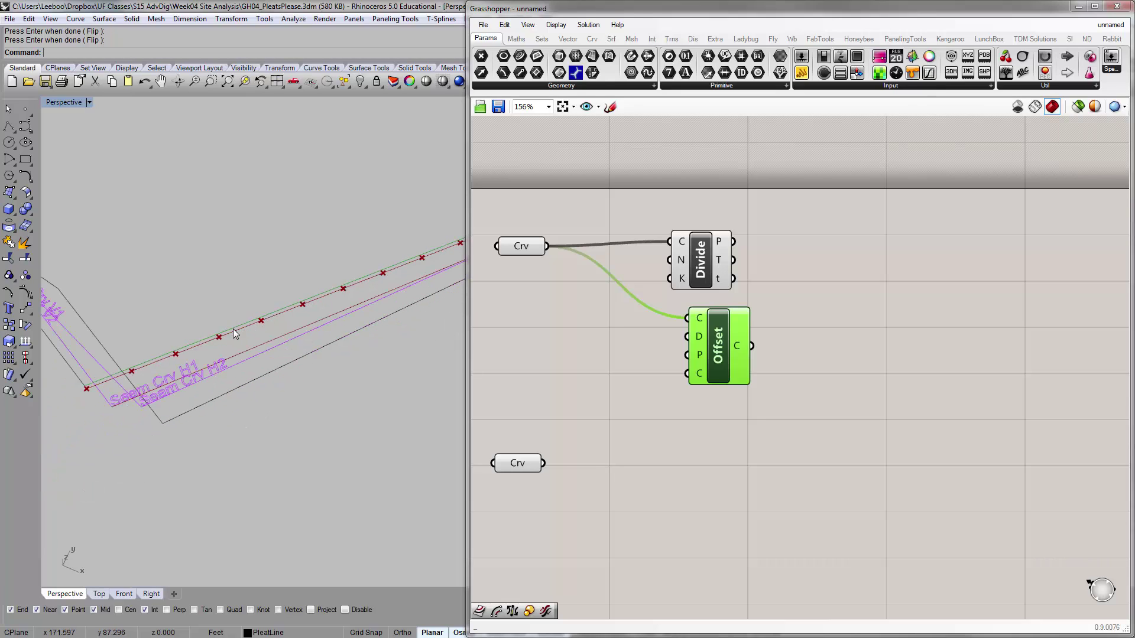
# Reverse the Pleat Crv H1 curve's direction again with Dir so the offset lies towards the seam curves, and check the offset.
pyautogui.click(233, 330)
pyautogui.write('Dir')
pyautogui.press('Return')
pyautogui.click(244, 327)
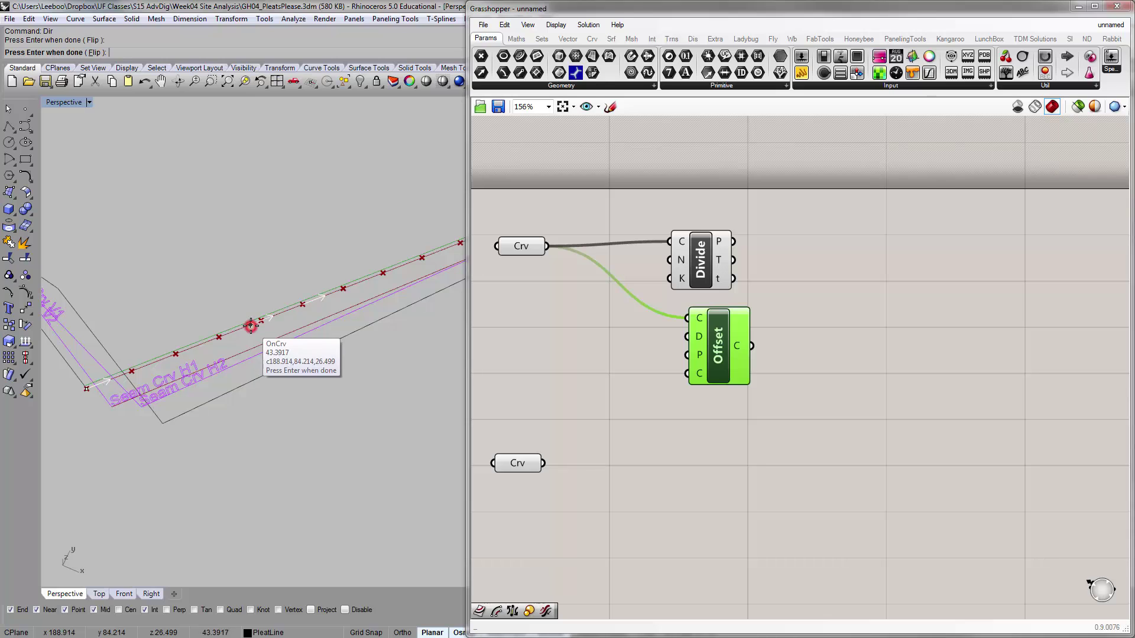
pyautogui.press('Return')
pyautogui.click(271, 219)
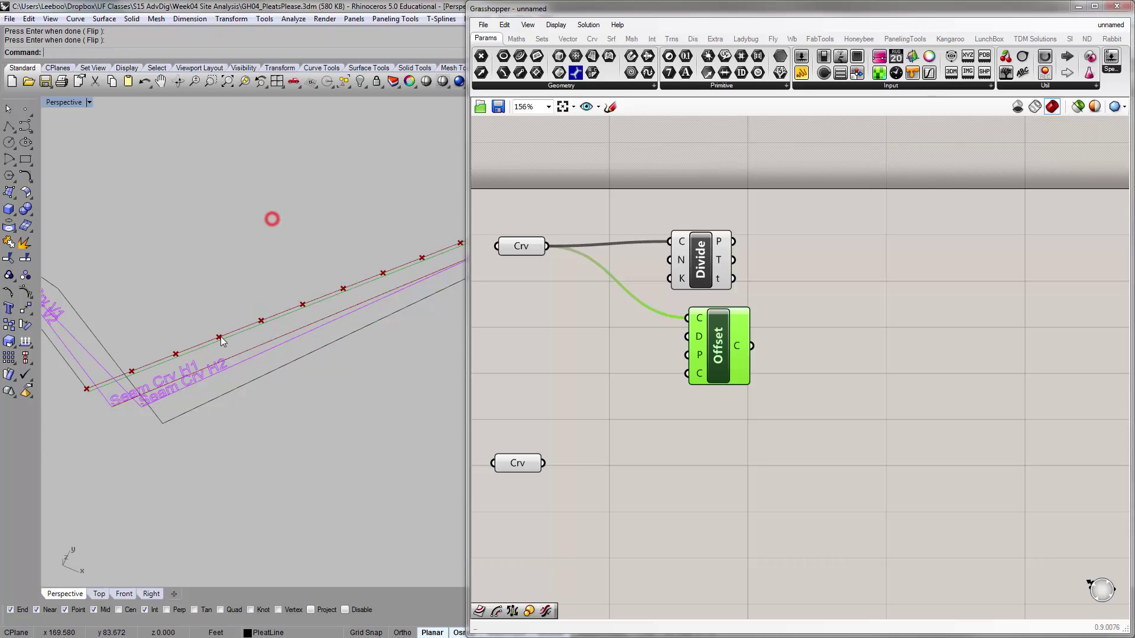
pyautogui.scroll(5, 220, 336)
pyautogui.scroll(-7, 225, 334)
pyautogui.scroll(5, 274, 306)
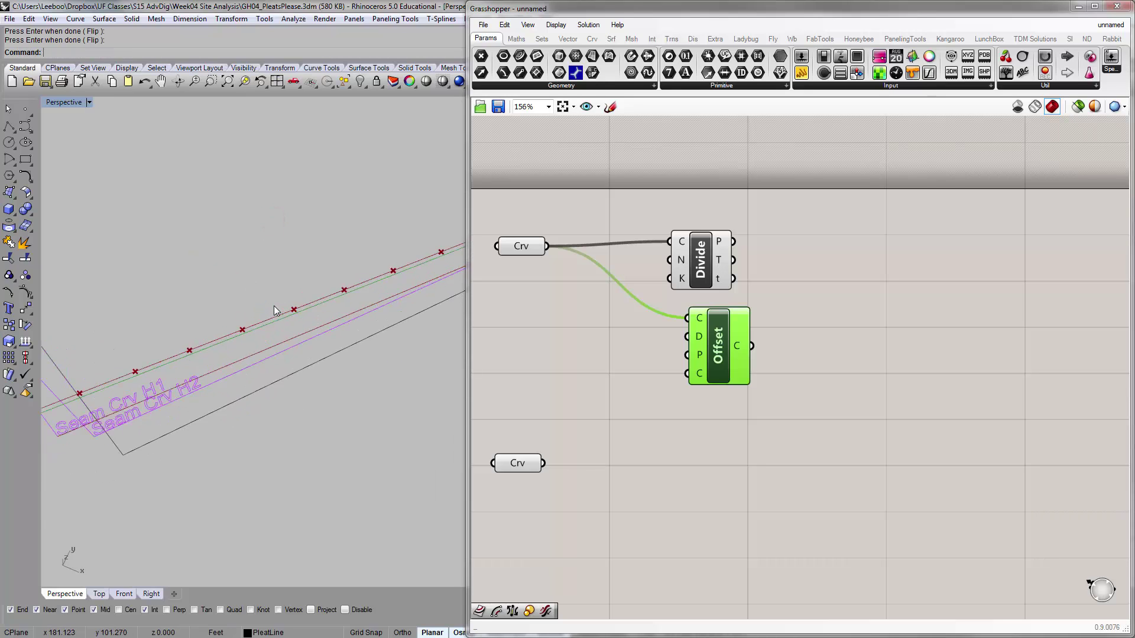
pyautogui.click(622, 335)
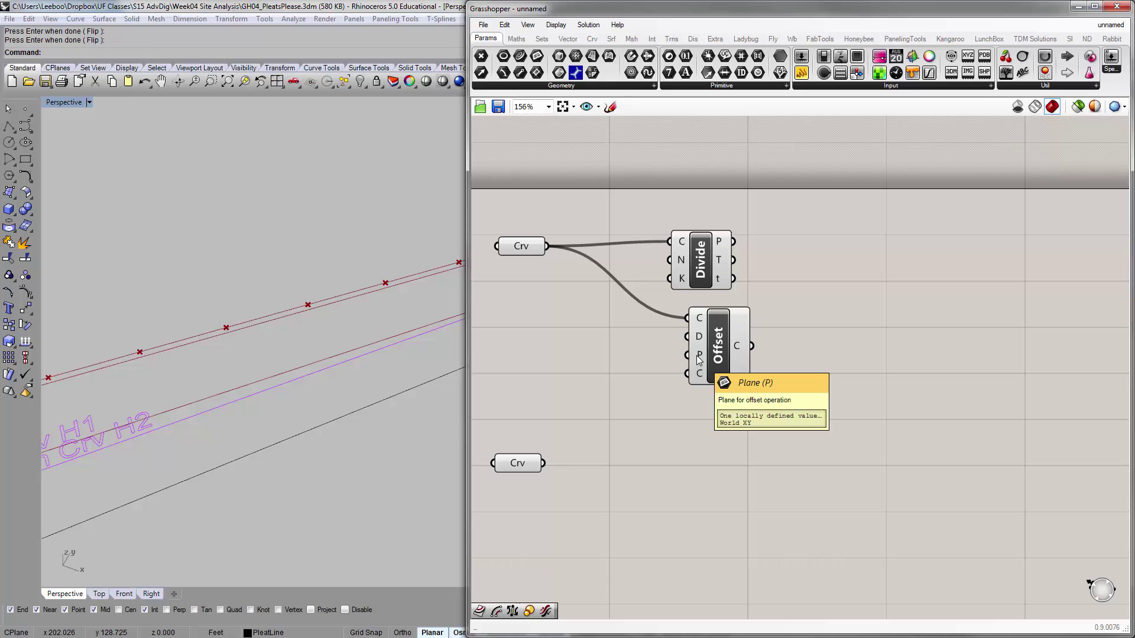
pyautogui.moveTo(363, 334)
pyautogui.mouseDown(button='right')
pyautogui.moveTo(374, 243)
pyautogui.moveTo(342, 370)
pyautogui.moveTo(353, 383)
pyautogui.moveTo(413, 243)
pyautogui.moveTo(481, 223)
pyautogui.moveTo(374, 299)
pyautogui.moveTo(357, 326)
pyautogui.mouseUp(button='right')
pyautogui.click(742, 343)
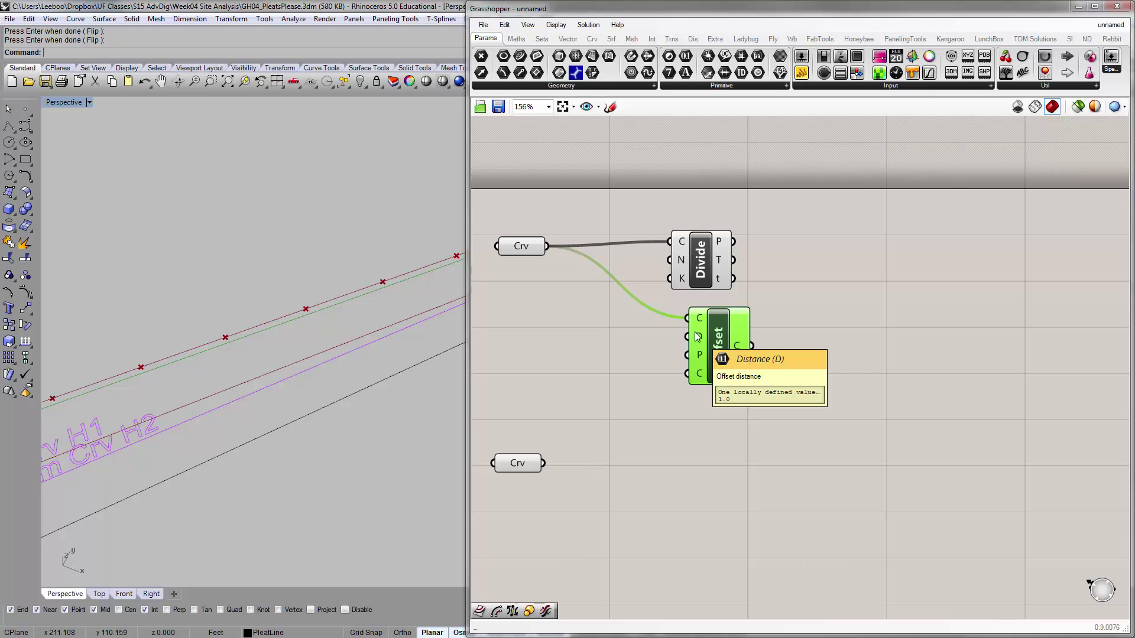
# Add a number slider ranging from 0 to 4.0, set it to 4.0 and feed it into Offset's distance input.
pyautogui.doubleClick(584, 373)
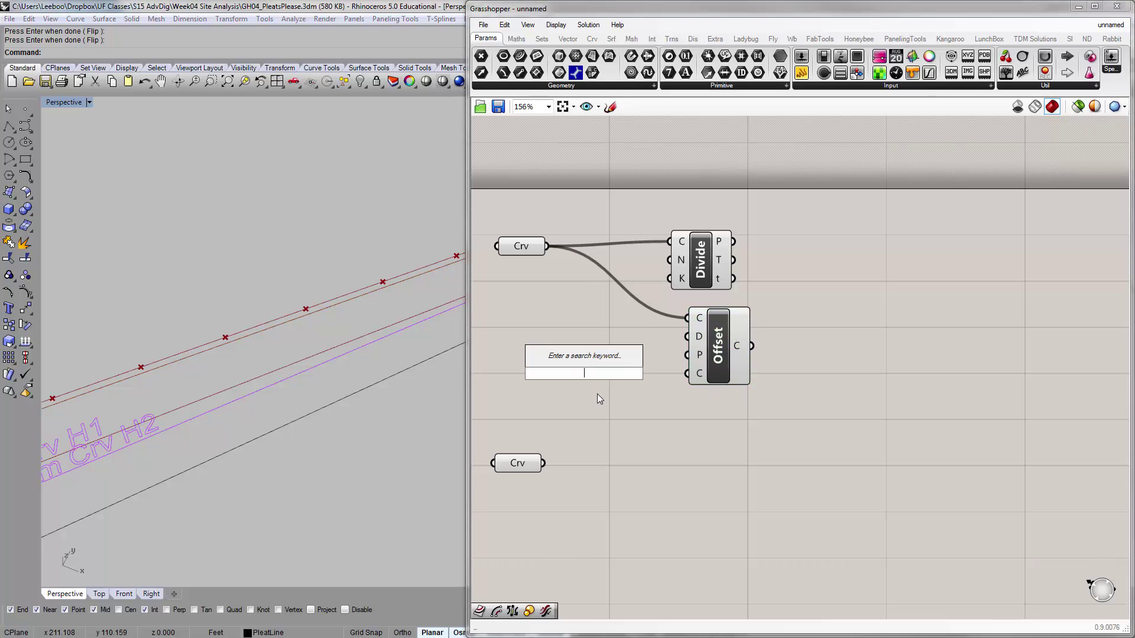
pyautogui.write('0')
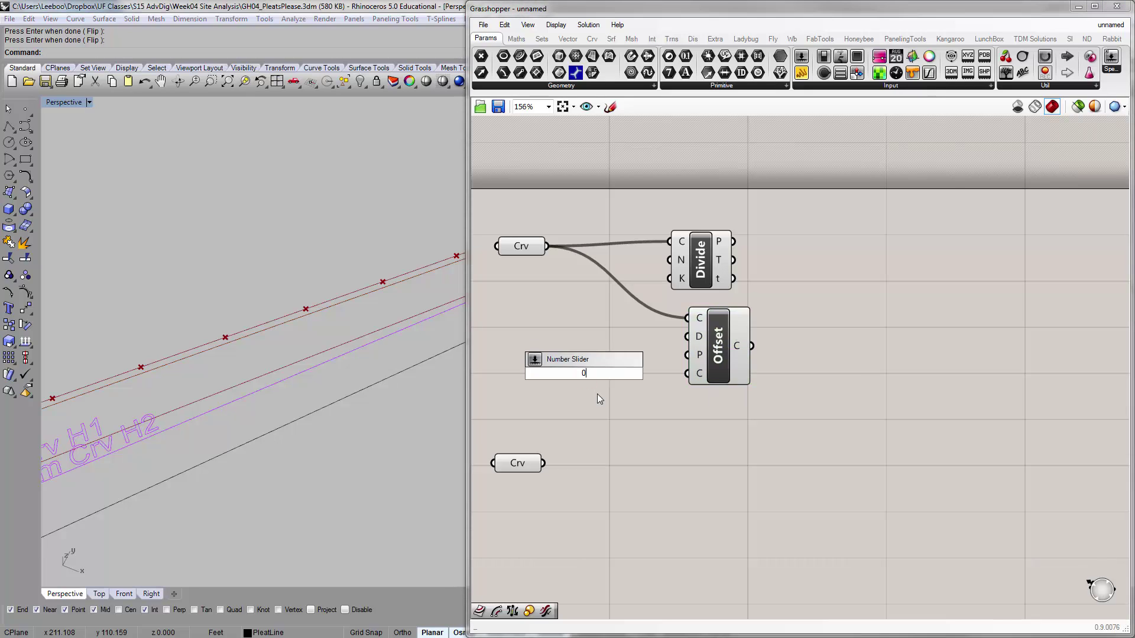
pyautogui.write('<4.0')
pyautogui.press('Return')
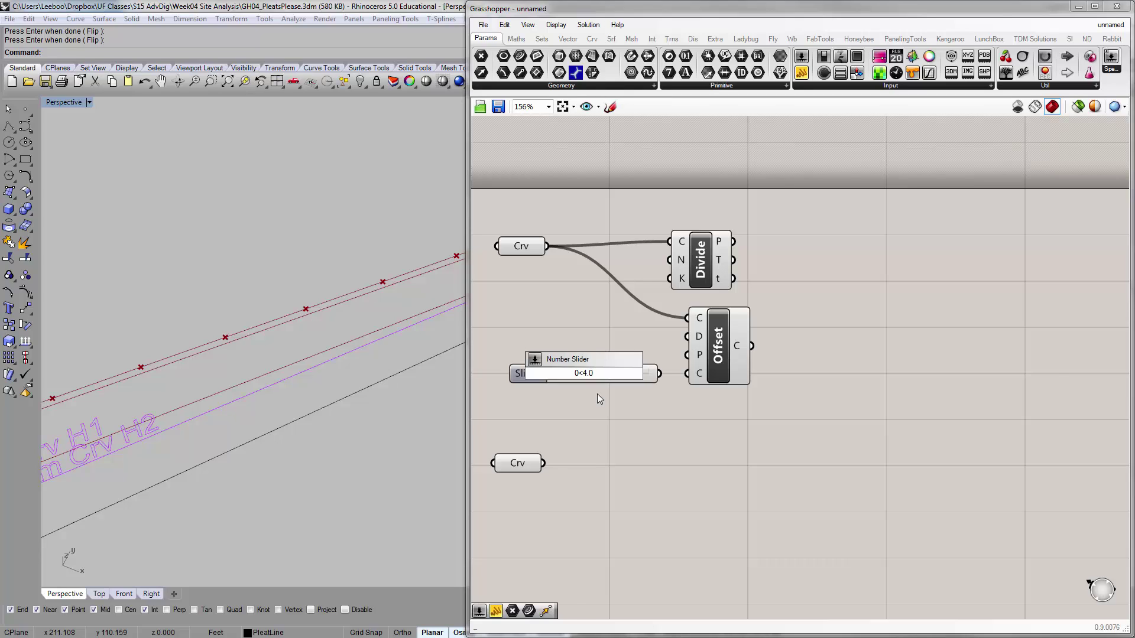
pyautogui.moveTo(553, 373); pyautogui.dragTo(687, 336)
pyautogui.scroll(-5, 329, 303)
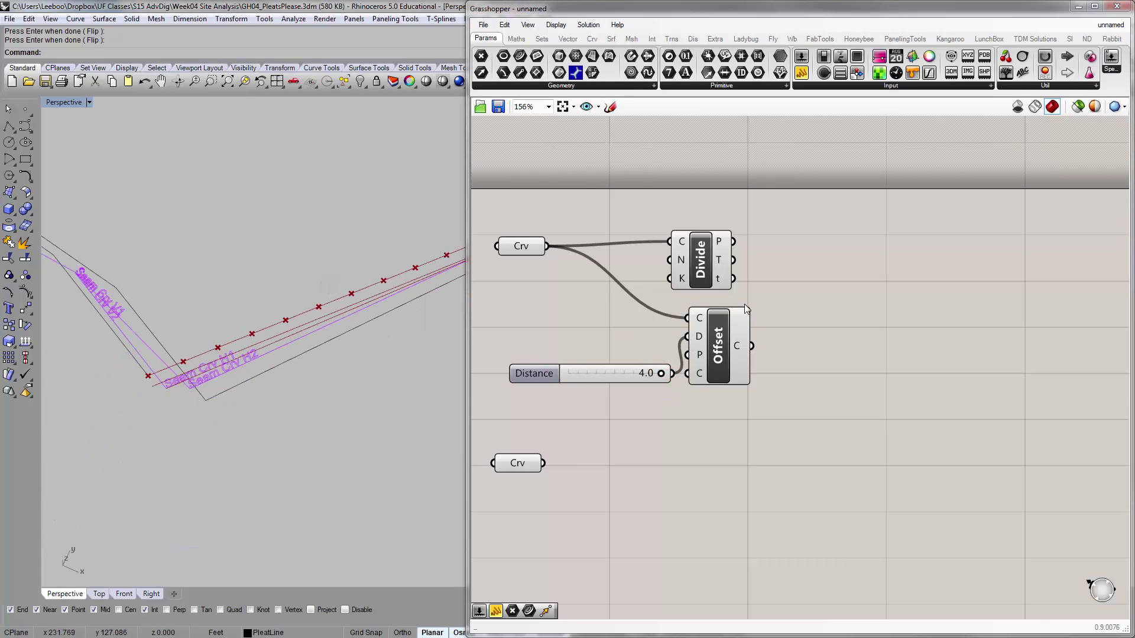
# Line up the Distance slider with Offset's distance input and shift the Divide component until it sits directly above Offset.
pyautogui.click(731, 325)
pyautogui.moveTo(294, 354); pyautogui.dragTo(309, 241, button='right')
pyautogui.scroll(6, 299, 304)
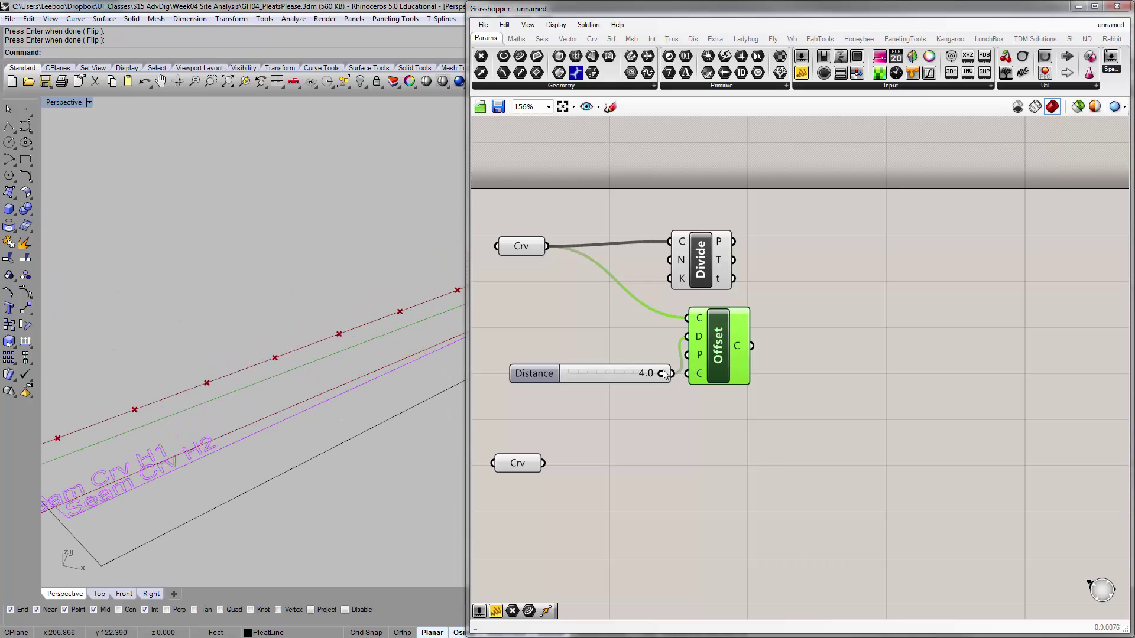
pyautogui.moveTo(661, 372); pyautogui.dragTo(583, 337)
pyautogui.click(605, 370)
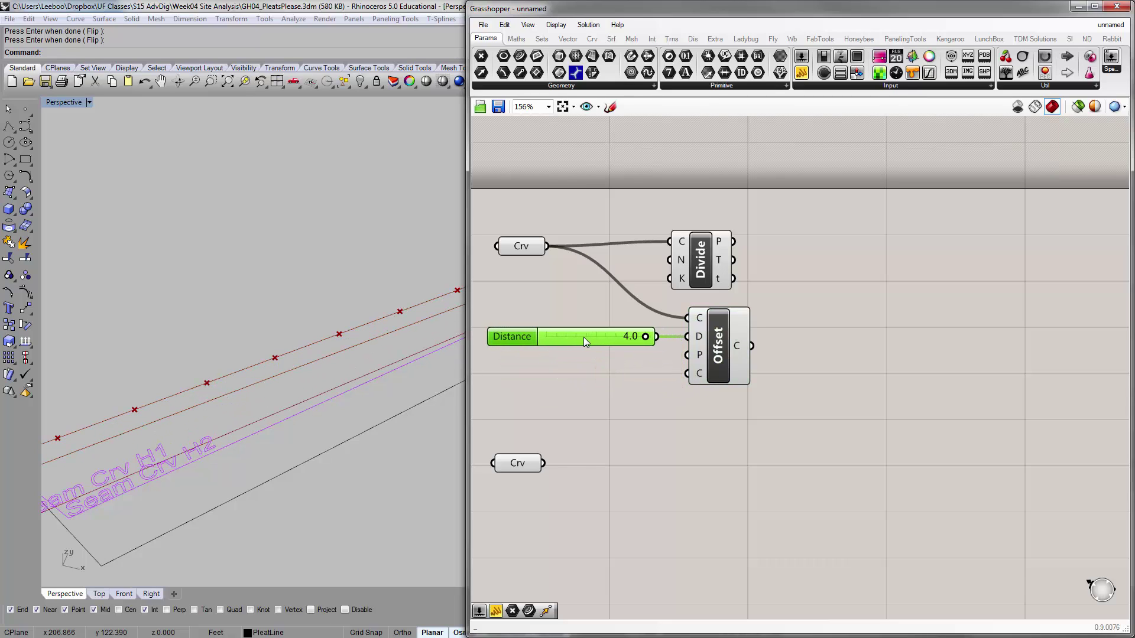
pyautogui.click(636, 390)
pyautogui.moveTo(704, 256); pyautogui.dragTo(718, 253)
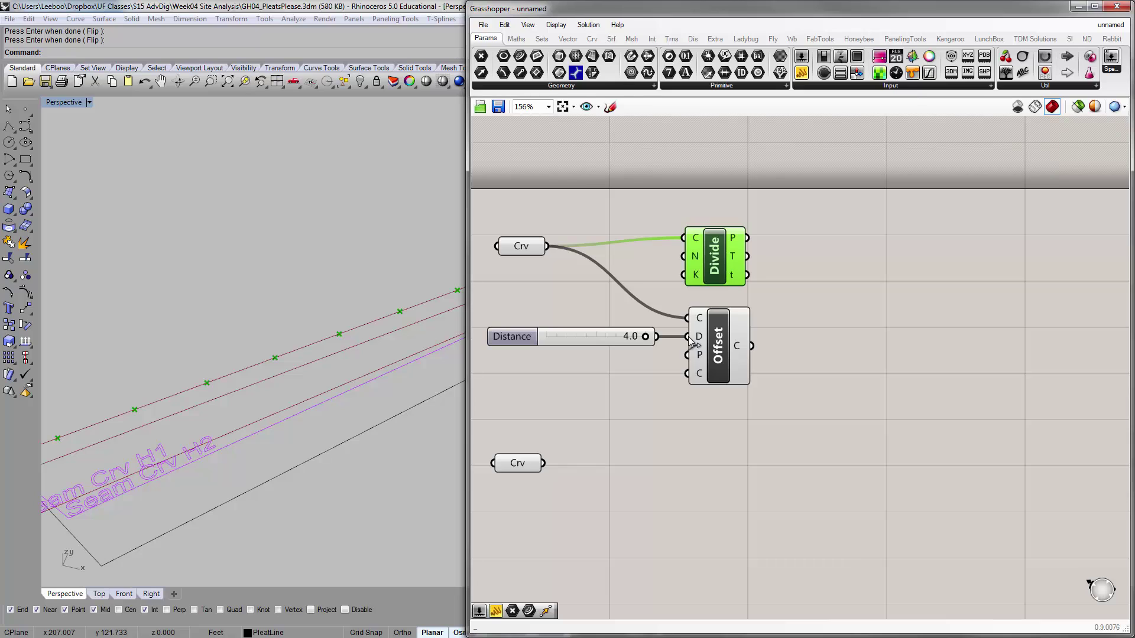
pyautogui.click(761, 194)
pyautogui.moveTo(757, 217); pyautogui.dragTo(759, 253, button='right')
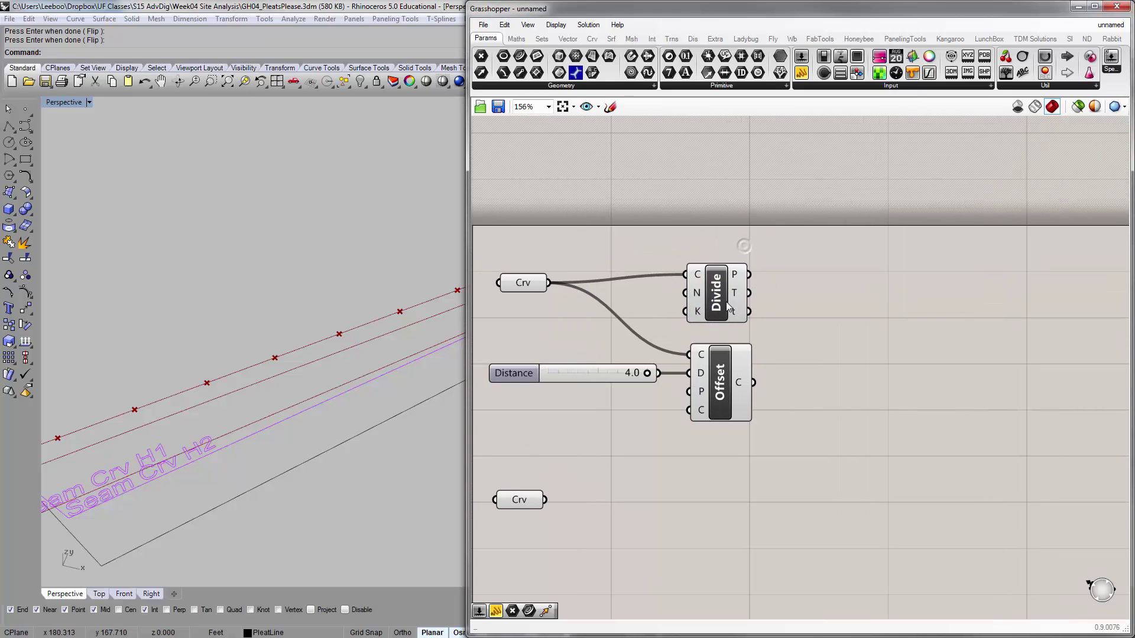
# Duplicate the Divide component, place the copy beyond Offset and feed the offset curve into its curve input.
pyautogui.click(729, 300)
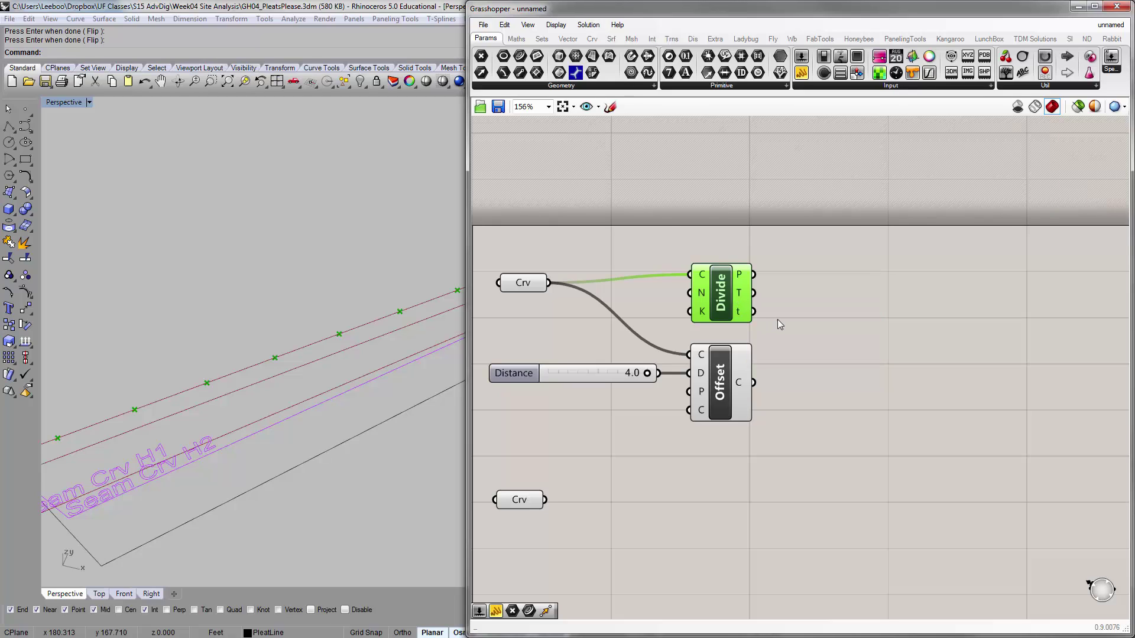
pyautogui.hotkey('ctrl', 'v')
pyautogui.moveTo(819, 304); pyautogui.dragTo(762, 274, button='right')
pyautogui.moveTo(686, 273); pyautogui.dragTo(789, 350)
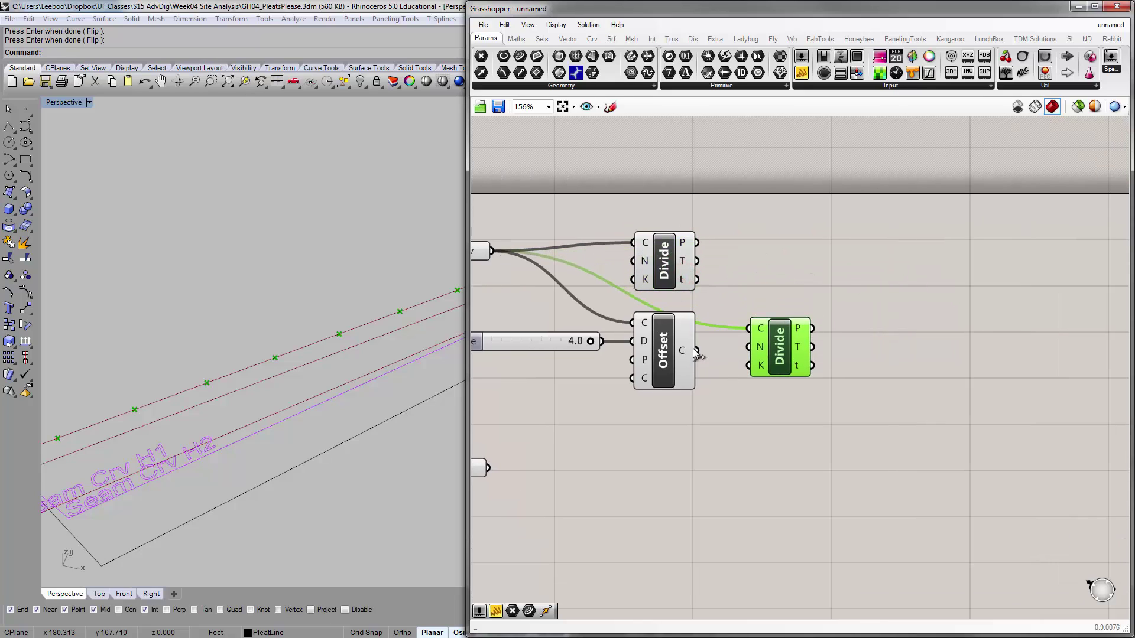
pyautogui.moveTo(696, 350); pyautogui.dragTo(771, 383)
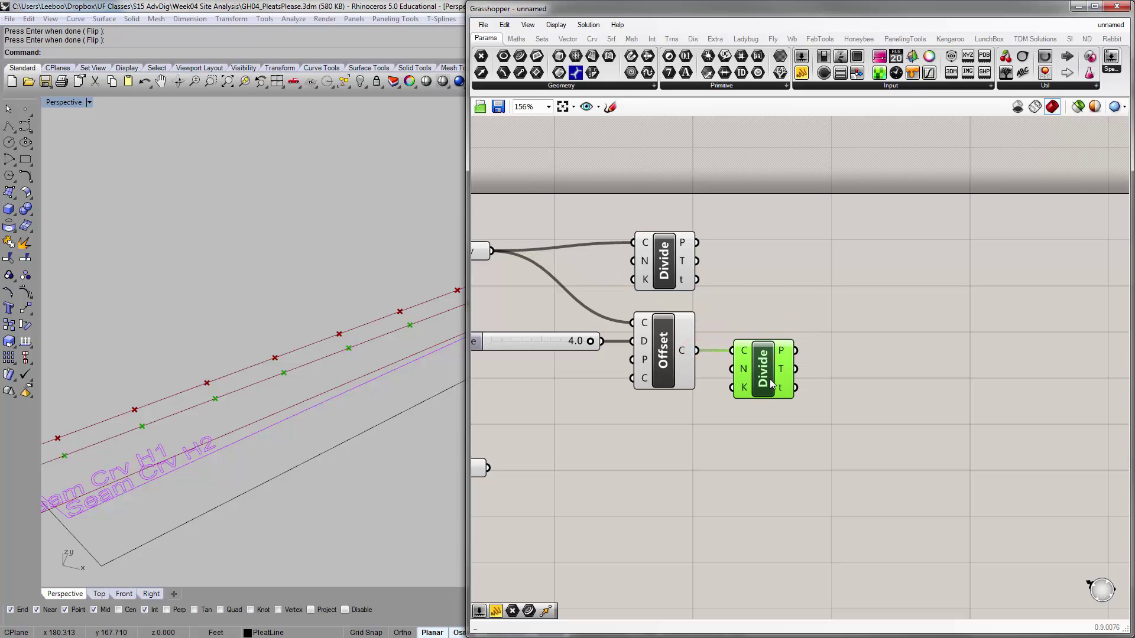
# Move the original Divide component directly above its copy and align the two vertically.
pyautogui.click(760, 296)
pyautogui.scroll(-1, 751, 301)
pyautogui.moveTo(707, 297); pyautogui.dragTo(782, 304)
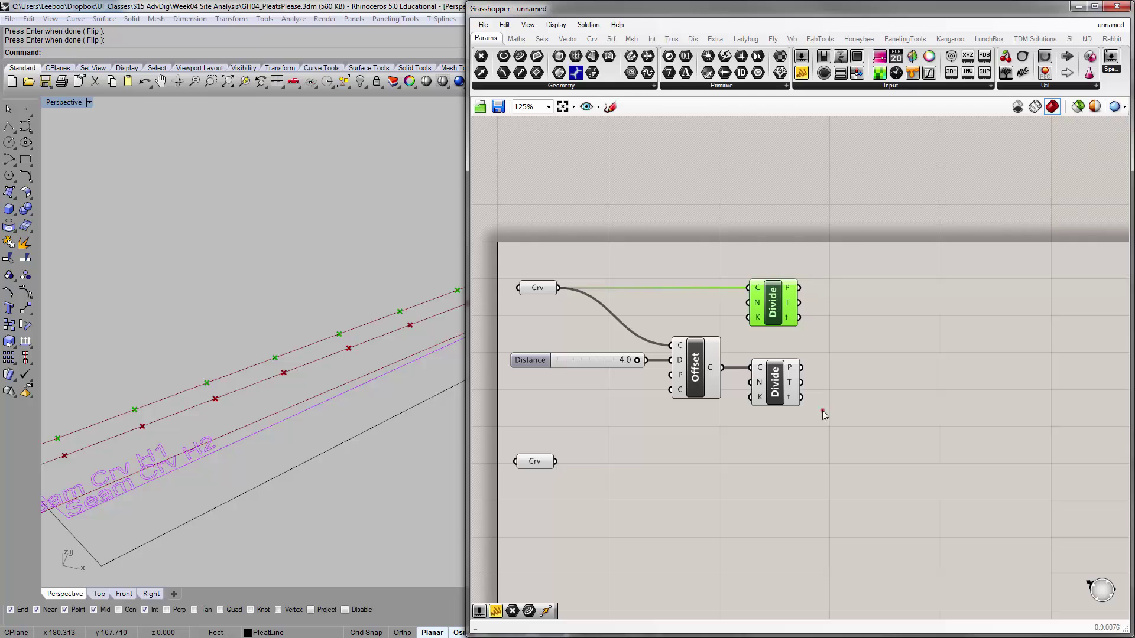
pyautogui.moveTo(821, 411); pyautogui.dragTo(779, 310)
pyautogui.click(772, 270)
pyautogui.click(798, 233)
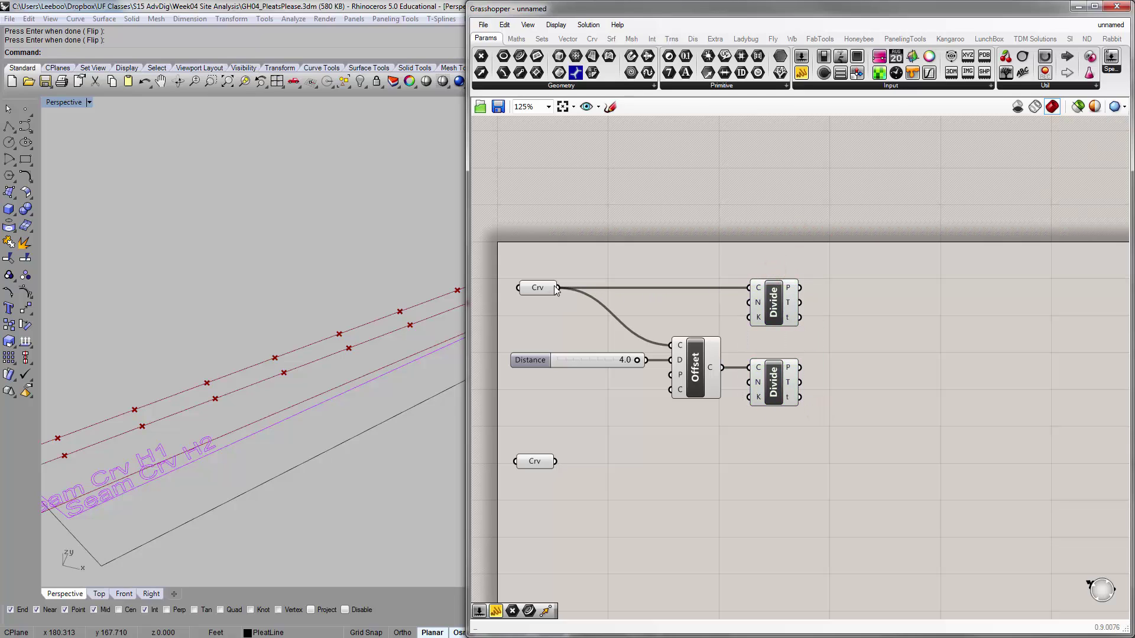
pyautogui.moveTo(554, 286); pyautogui.dragTo(748, 289)
pyautogui.moveTo(790, 368); pyautogui.dragTo(811, 325, button='right')
# Add an integer slider ranging from 0 to 40, set it to 10 and feed it into both Divide components' count inputs.
pyautogui.doubleClick(648, 314)
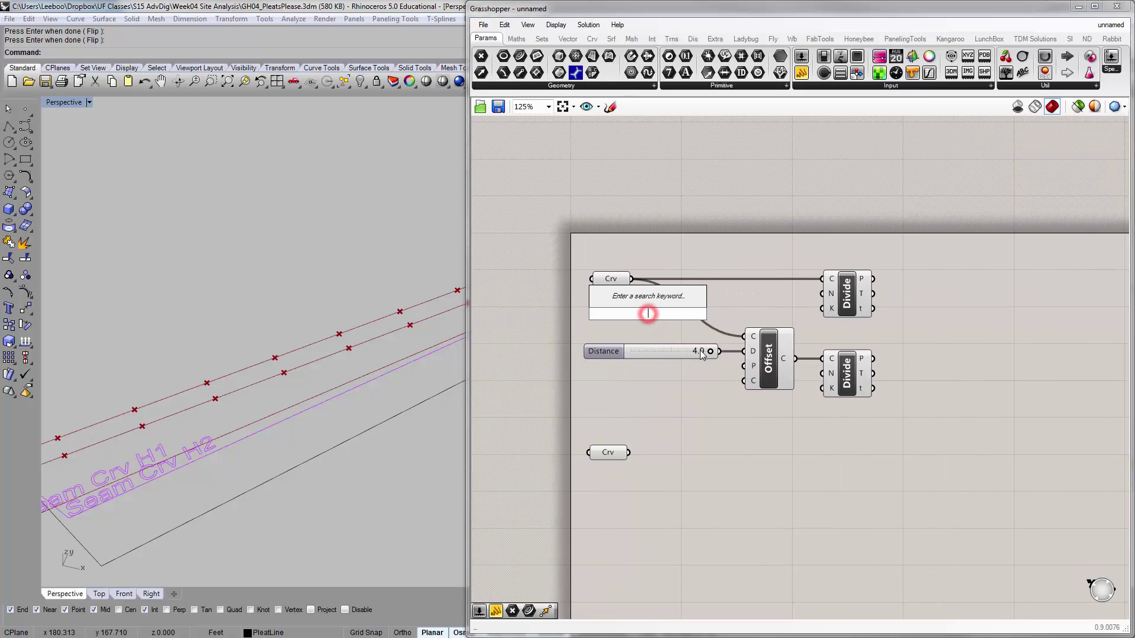
pyautogui.write('0')
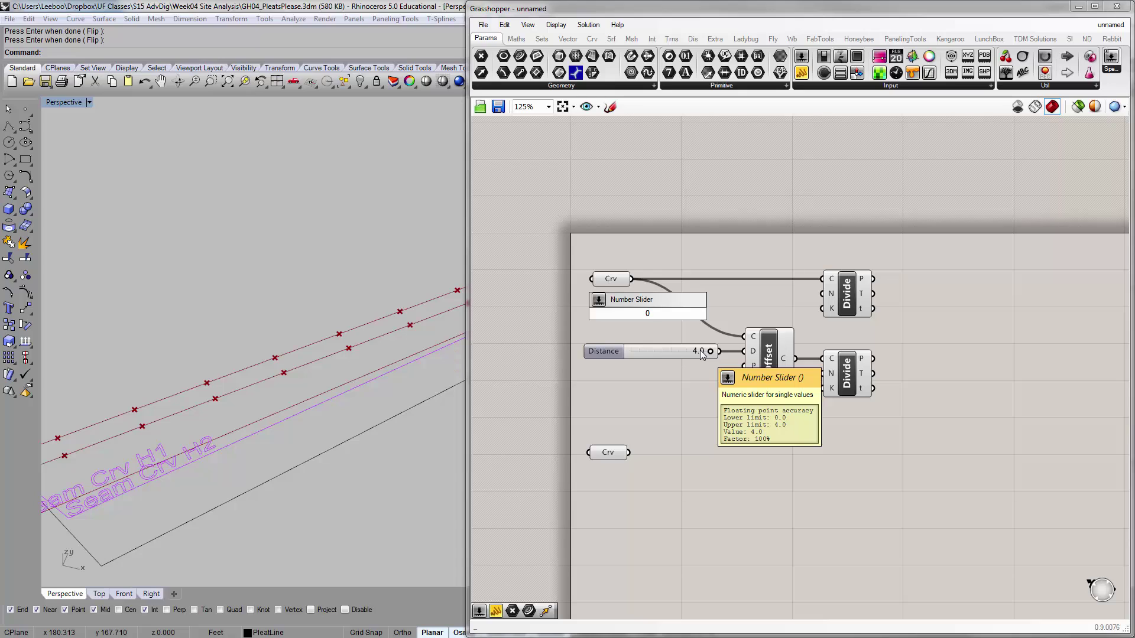
pyautogui.write('<40')
pyautogui.press('Return')
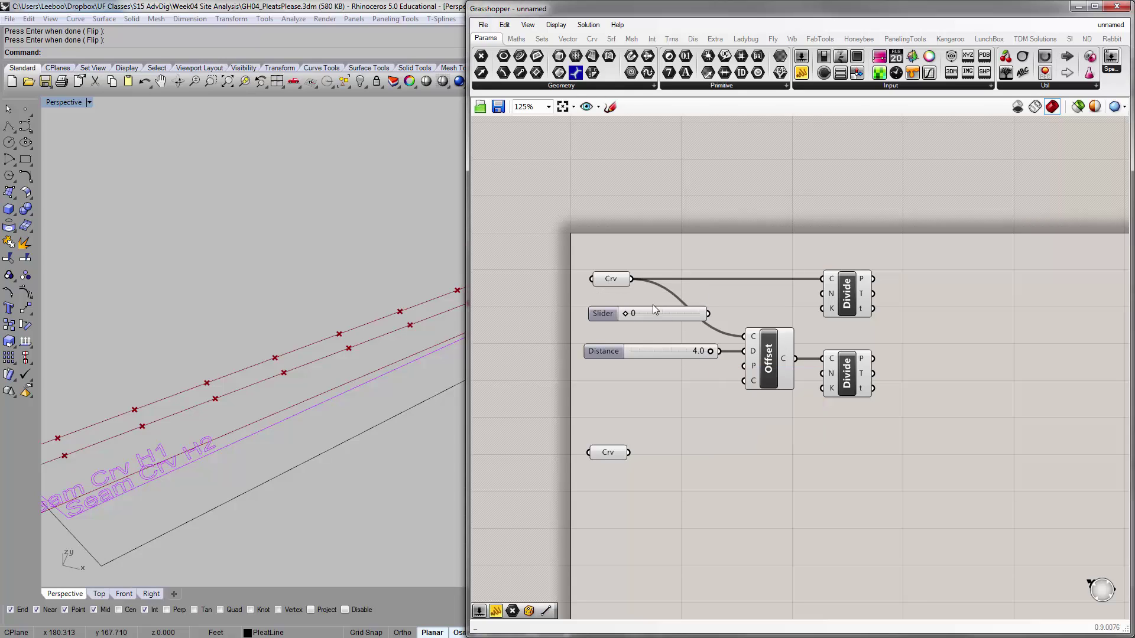
pyautogui.moveTo(625, 312); pyautogui.dragTo(644, 331)
pyautogui.moveTo(709, 314); pyautogui.dragTo(822, 294)
pyautogui.moveTo(711, 314); pyautogui.dragTo(821, 373)
# Place the Count slider between the upper Curve parameter and the Distance slider, and set it to 15.
pyautogui.moveTo(667, 315); pyautogui.dragTo(667, 367)
pyautogui.moveTo(653, 378); pyautogui.dragTo(672, 388, button='right')
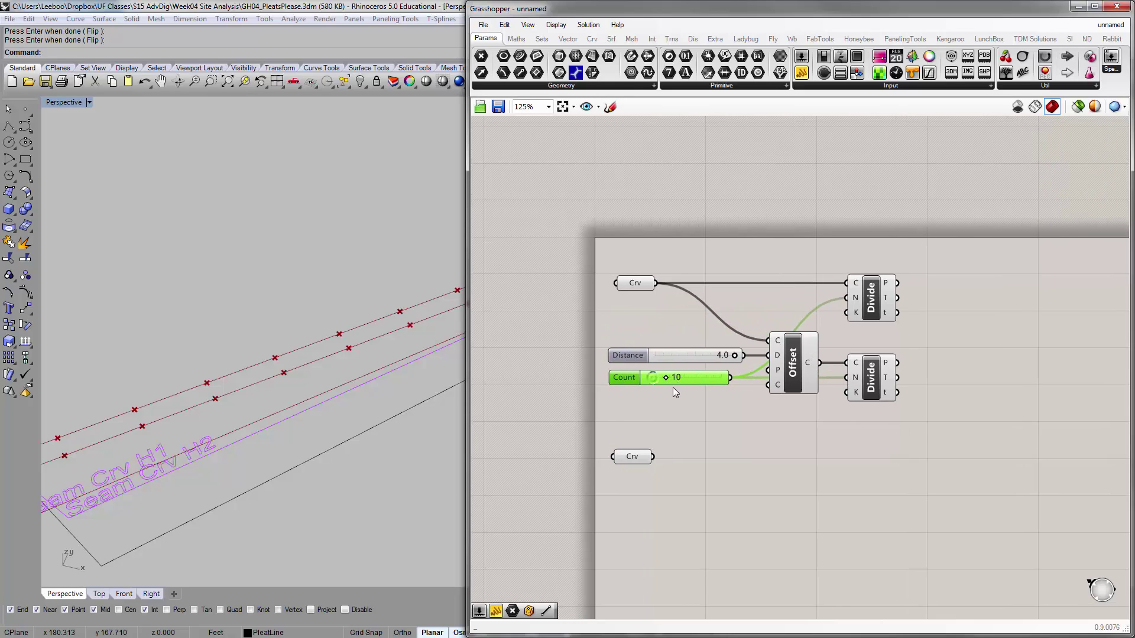
pyautogui.moveTo(674, 380); pyautogui.dragTo(677, 326)
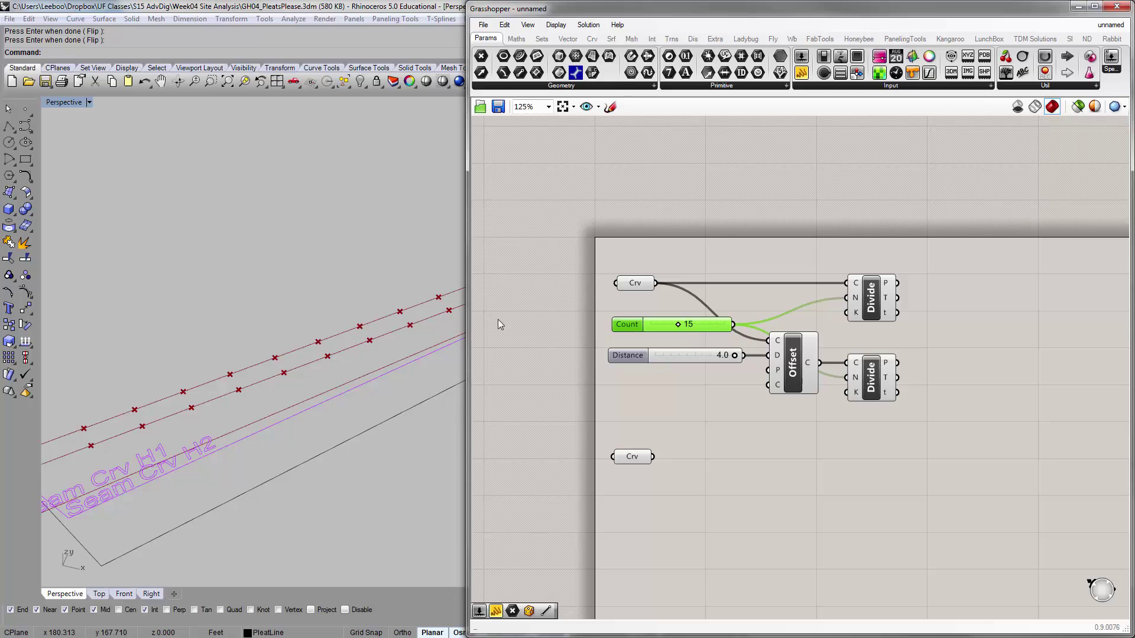
# Add a Line component and feed the upper Divide's points into A and the lower Divide's points into B.
pyautogui.moveTo(979, 320); pyautogui.dragTo(806, 305, button='right')
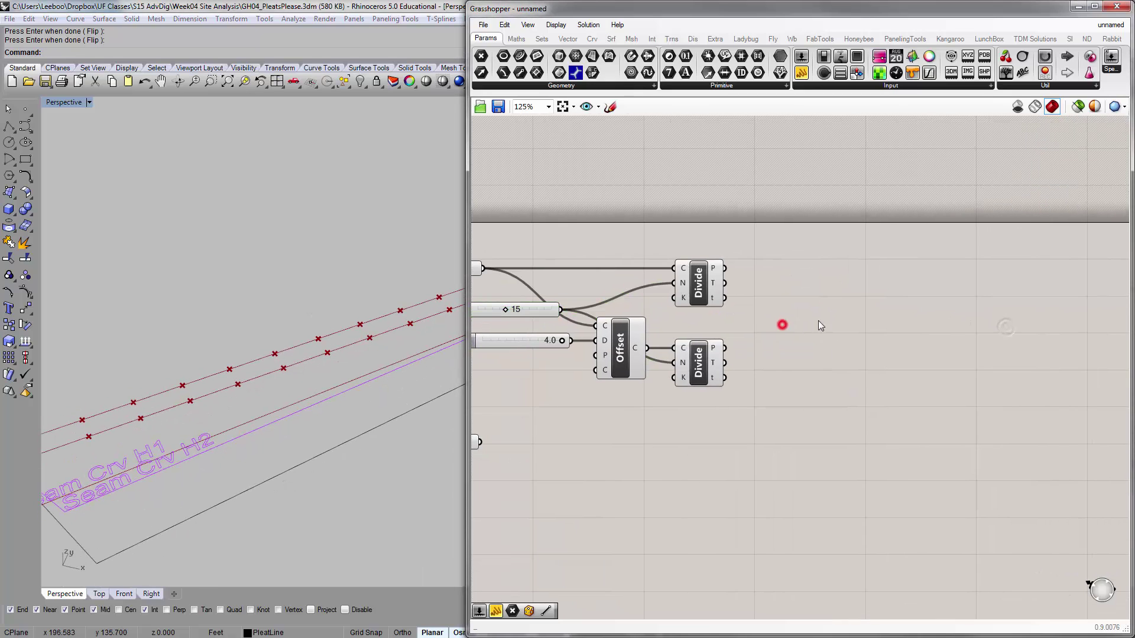
pyautogui.doubleClick(828, 319)
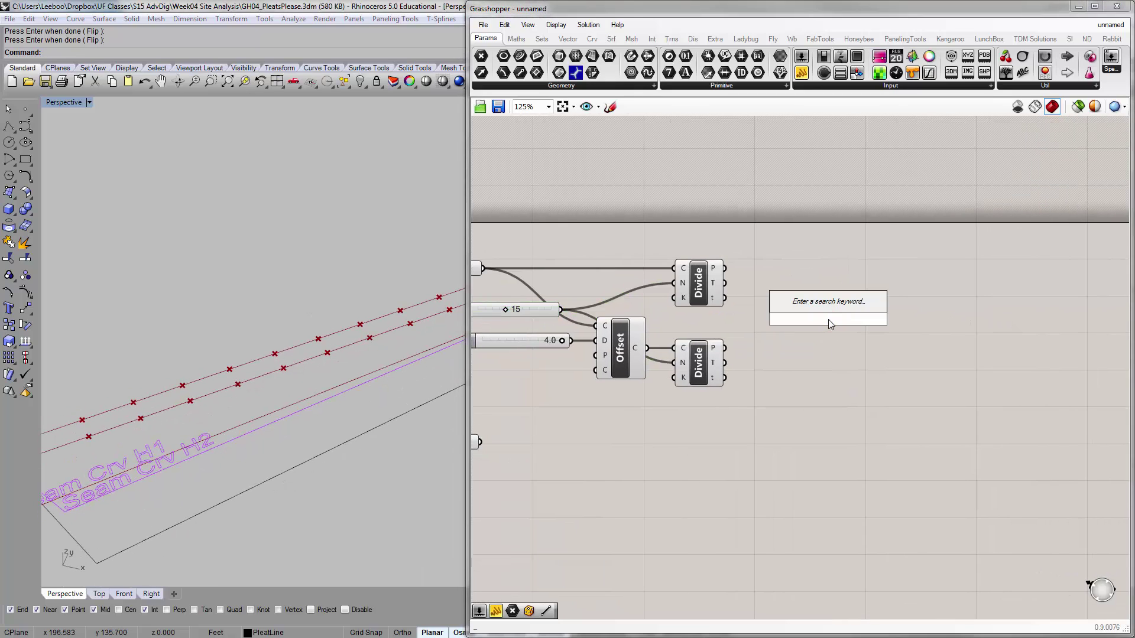
pyautogui.write('line')
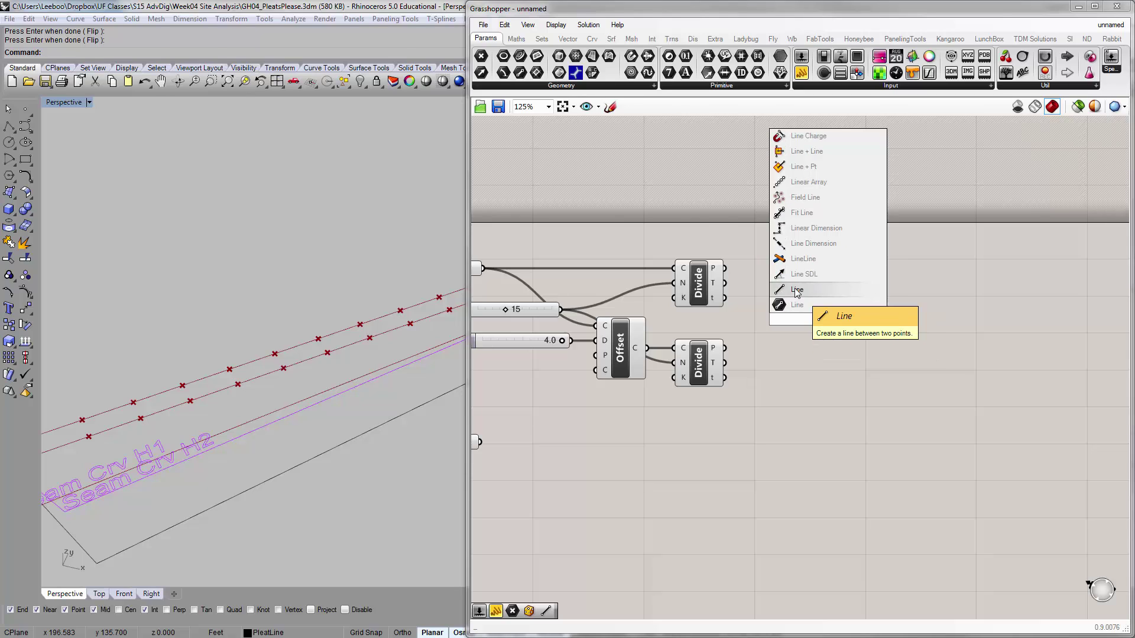
pyautogui.press('Return')
pyautogui.moveTo(826, 324); pyautogui.dragTo(816, 321)
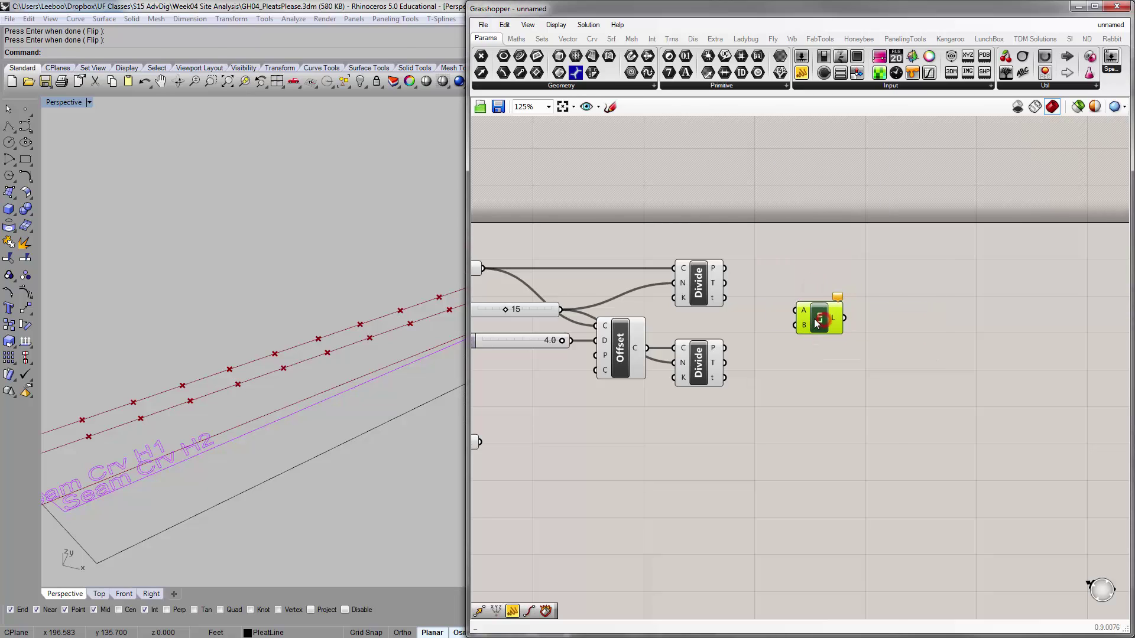
pyautogui.moveTo(724, 267); pyautogui.dragTo(795, 325)
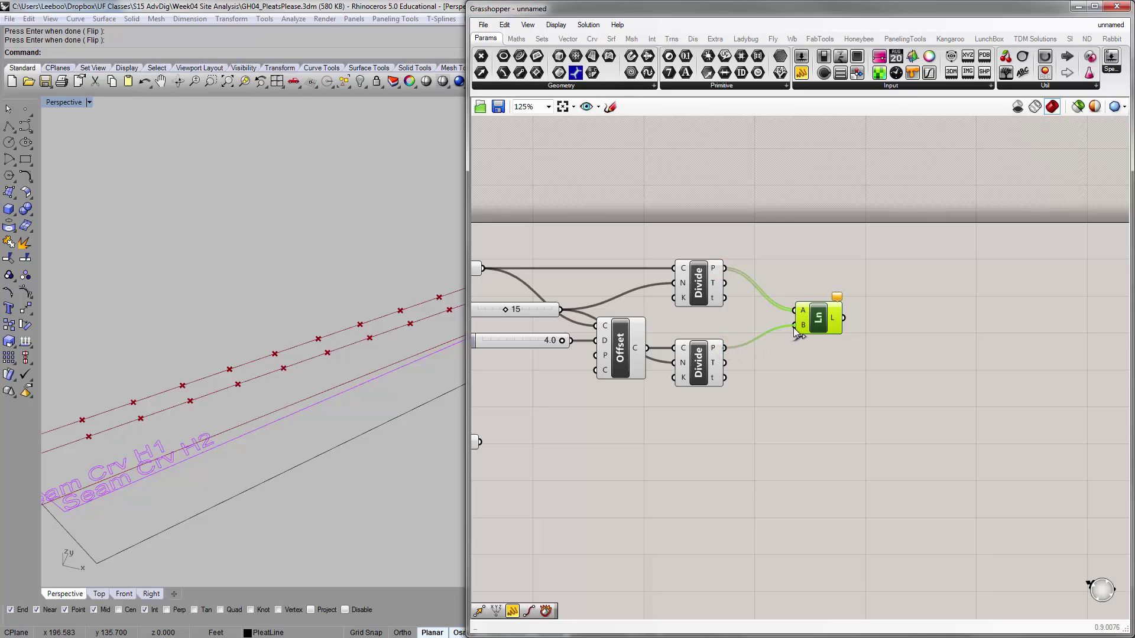
pyautogui.click(782, 395)
# Inspect the connecting lines in Rhino, set the Count slider to 14 and move the Line component slightly farther from the Divide components.
pyautogui.moveTo(277, 362); pyautogui.dragTo(246, 386, button='right')
pyautogui.click(827, 317)
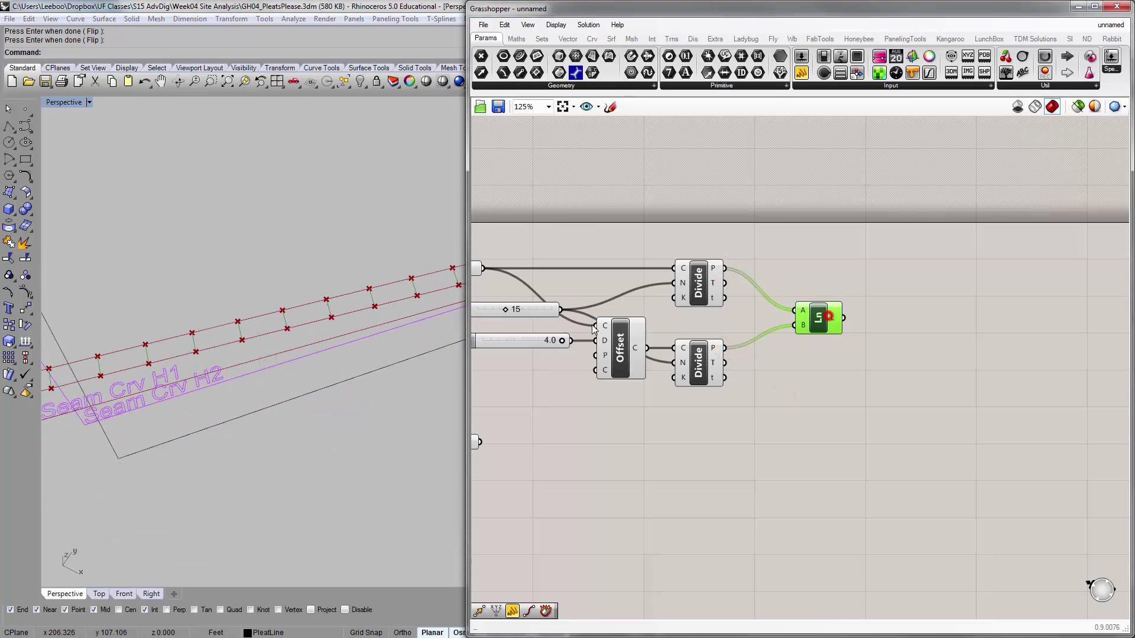
pyautogui.keyDown('shift'); pyautogui.moveTo(236, 346); pyautogui.dragTo(304, 299, button='right'); pyautogui.keyUp('shift')
pyautogui.scroll(6, 279, 314)
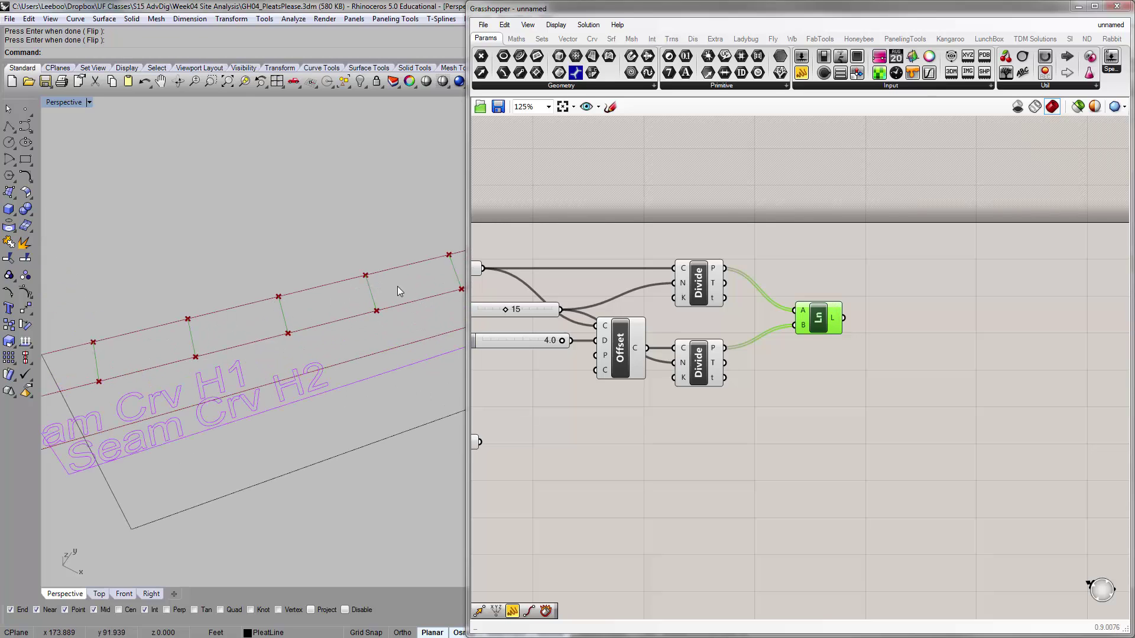
pyautogui.keyDown('shift'); pyautogui.moveTo(397, 286); pyautogui.dragTo(269, 324, button='right'); pyautogui.keyUp('shift')
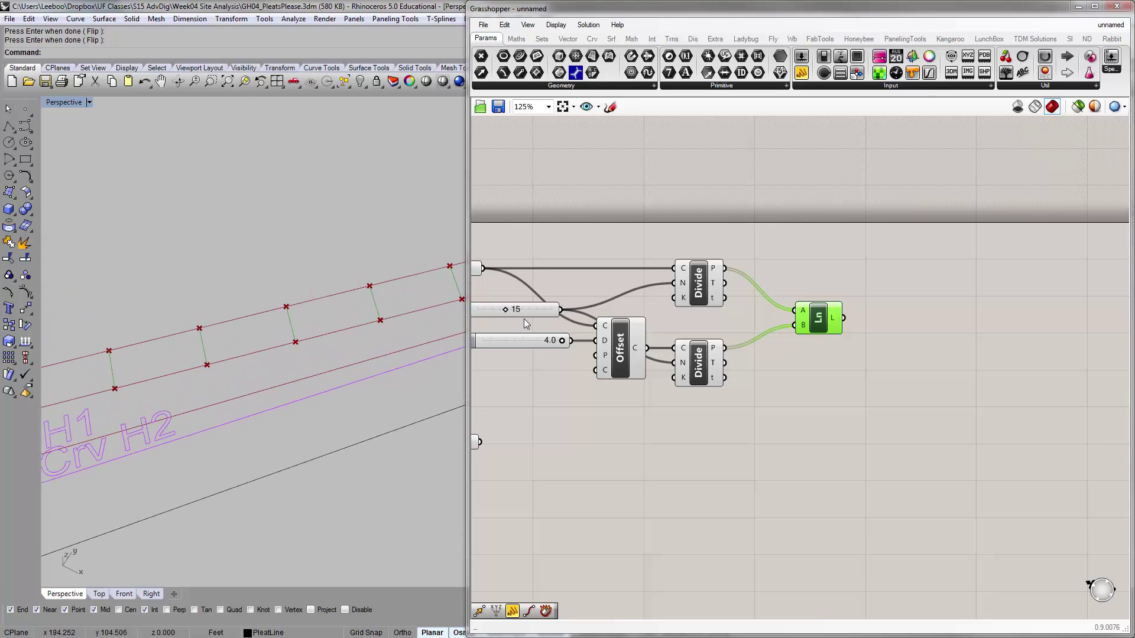
pyautogui.moveTo(501, 309)
pyautogui.mouseDown()
pyautogui.moveTo(516, 311)
pyautogui.moveTo(503, 312)
pyautogui.mouseUp()
pyautogui.moveTo(816, 322); pyautogui.dragTo(839, 321)
pyautogui.click(817, 357)
# Examine the hand-drawn pleat sketches in the canvas's camera viewer and compare them with the component definition and Rhino's points.
pyautogui.moveTo(319, 340); pyautogui.dragTo(222, 328, button='right')
pyautogui.moveTo(856, 258); pyautogui.dragTo(785, 263, button='right')
pyautogui.moveTo(939, 283); pyautogui.dragTo(621, 276, button='right')
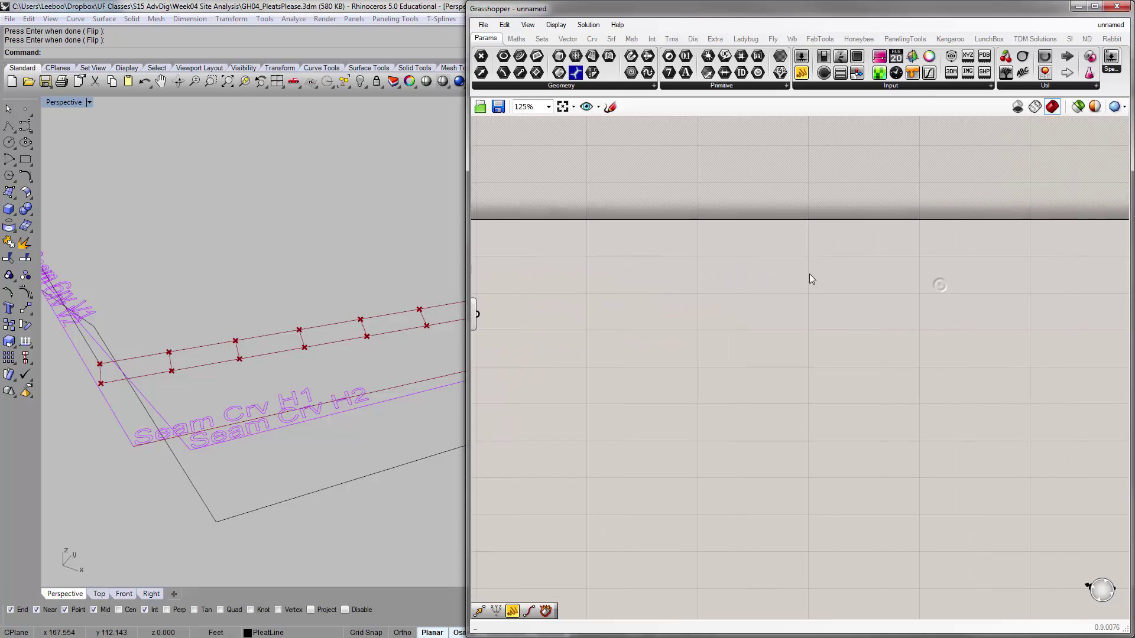
pyautogui.scroll(-6, 809, 274)
pyautogui.moveTo(1071, 337); pyautogui.dragTo(761, 308)
pyautogui.scroll(6, 762, 310)
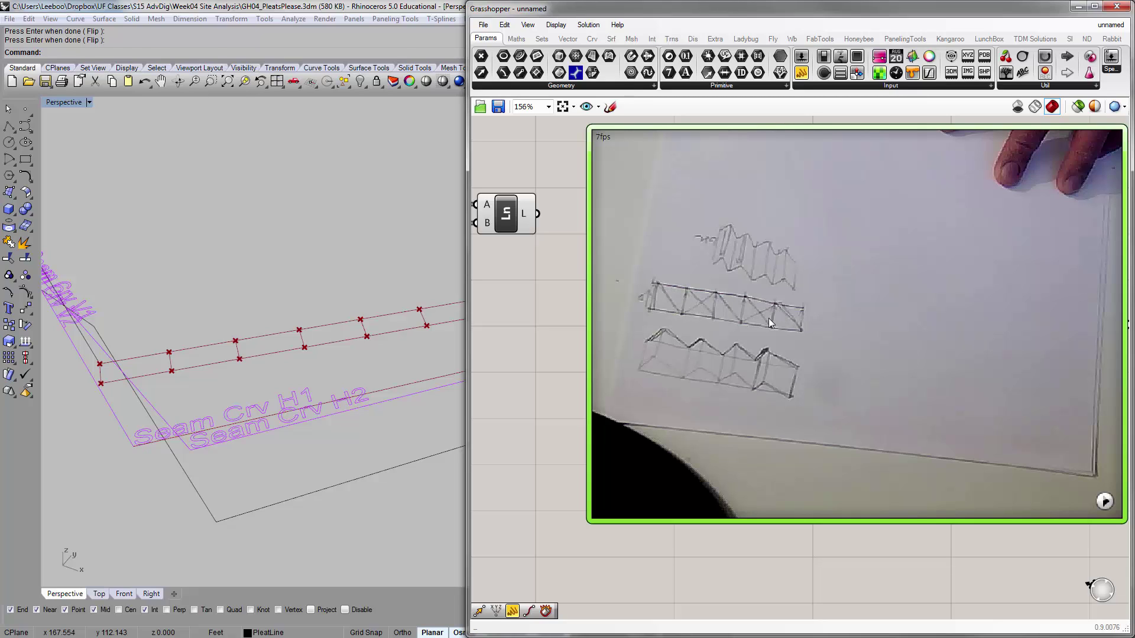
pyautogui.moveTo(672, 314); pyautogui.dragTo(929, 318)
pyautogui.moveTo(613, 302); pyautogui.dragTo(867, 312, button='right')
pyautogui.scroll(-3, 866, 312)
pyautogui.moveTo(740, 312); pyautogui.dragTo(887, 320, button='right')
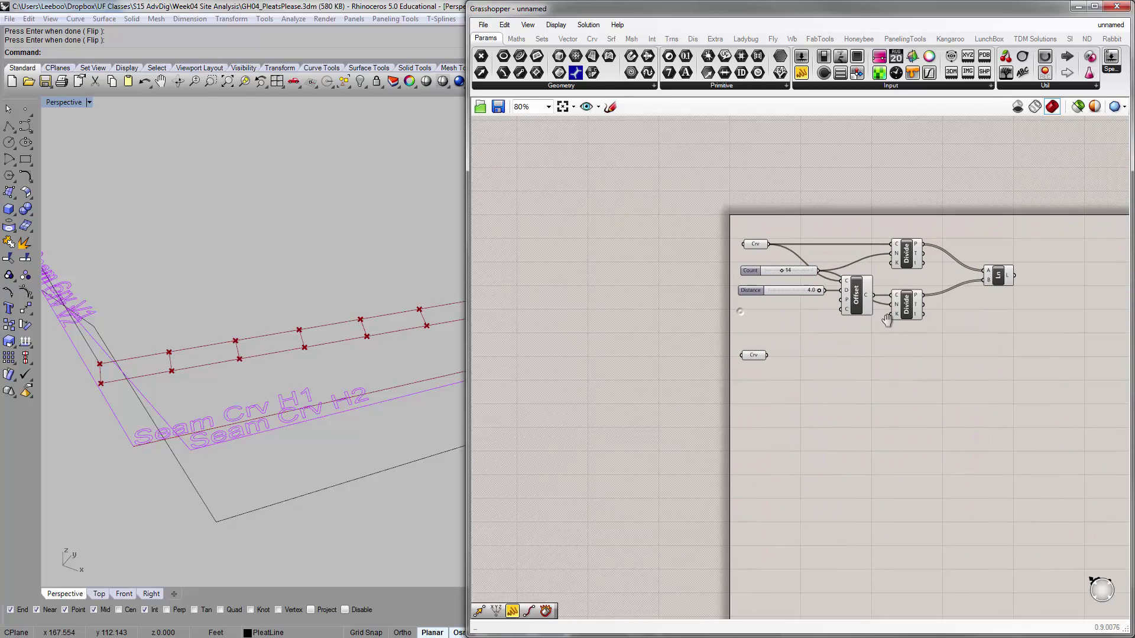
pyautogui.scroll(3, 887, 320)
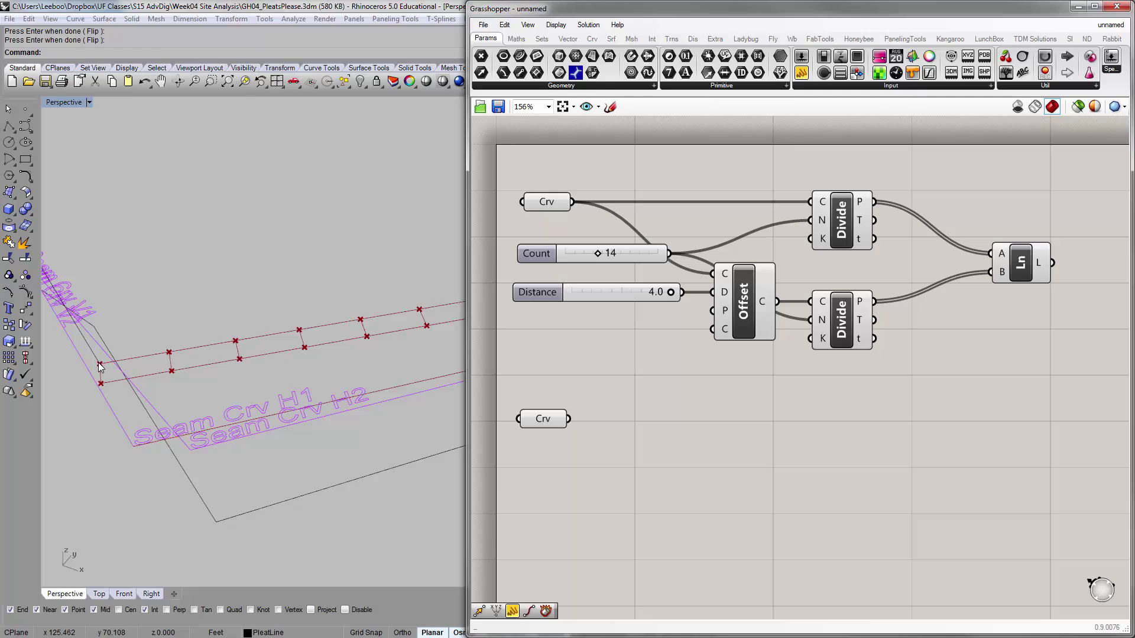
# Review the List Management examples on the course web page in the browser and return to Grasshopper.
pyautogui.click(100, 366)
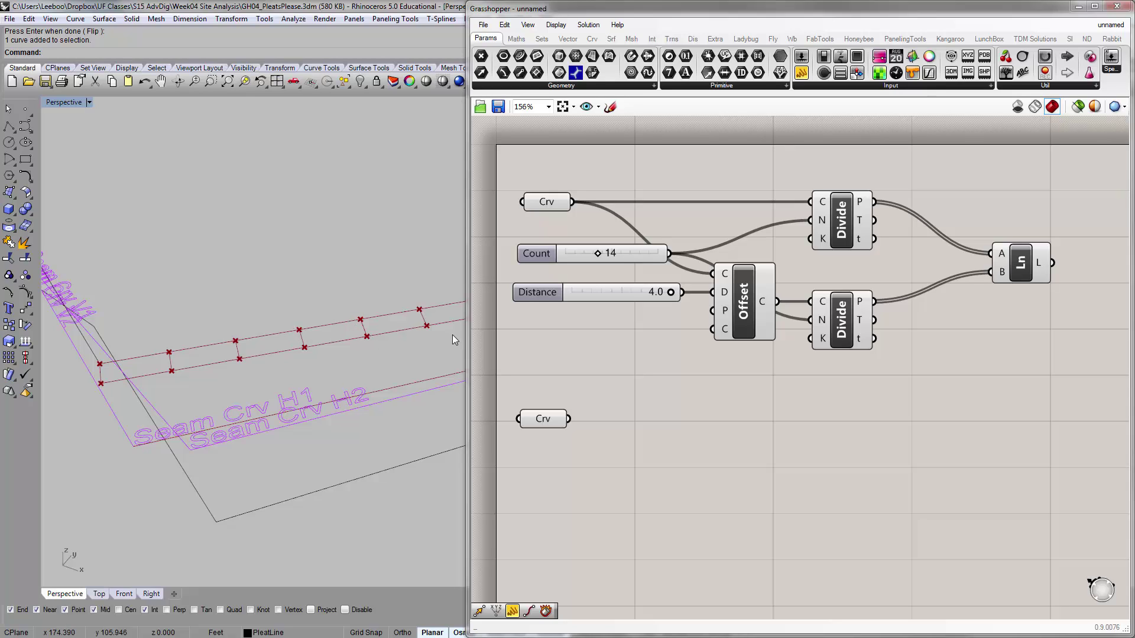
pyautogui.scroll(-2, 653, 341)
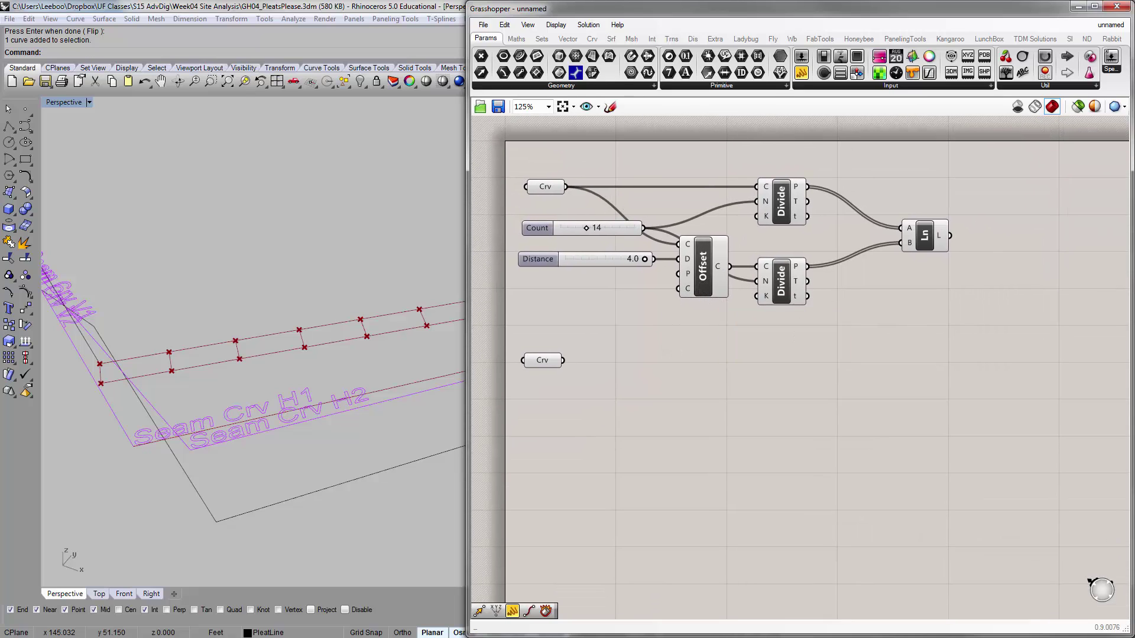
pyautogui.hotkey('alt', 'Tab')
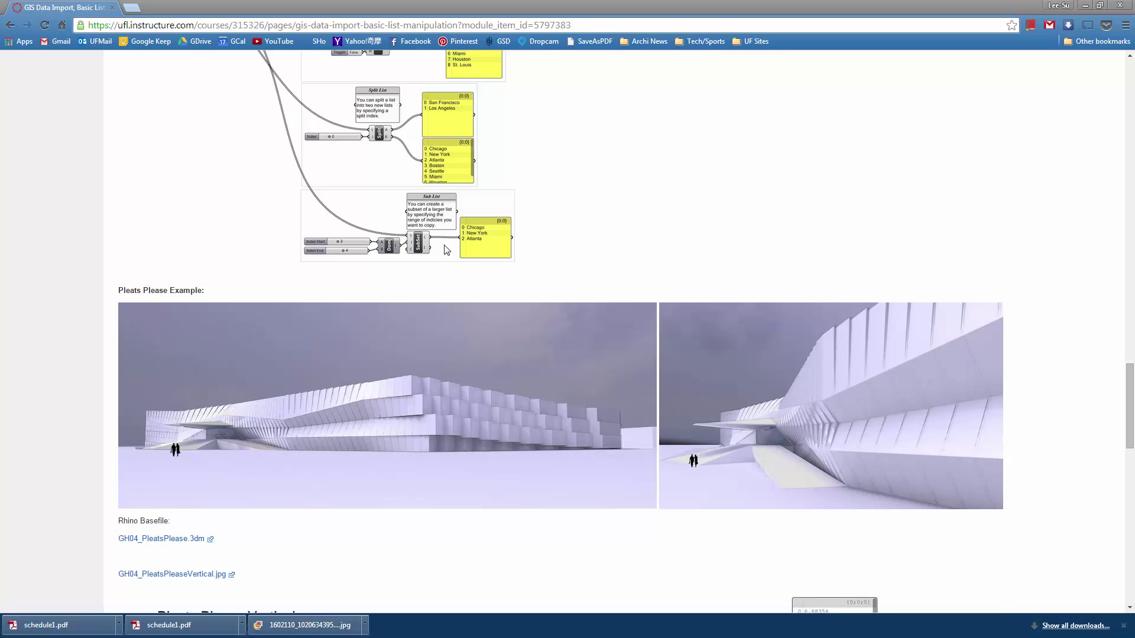
pyautogui.scroll(5, 447, 250)
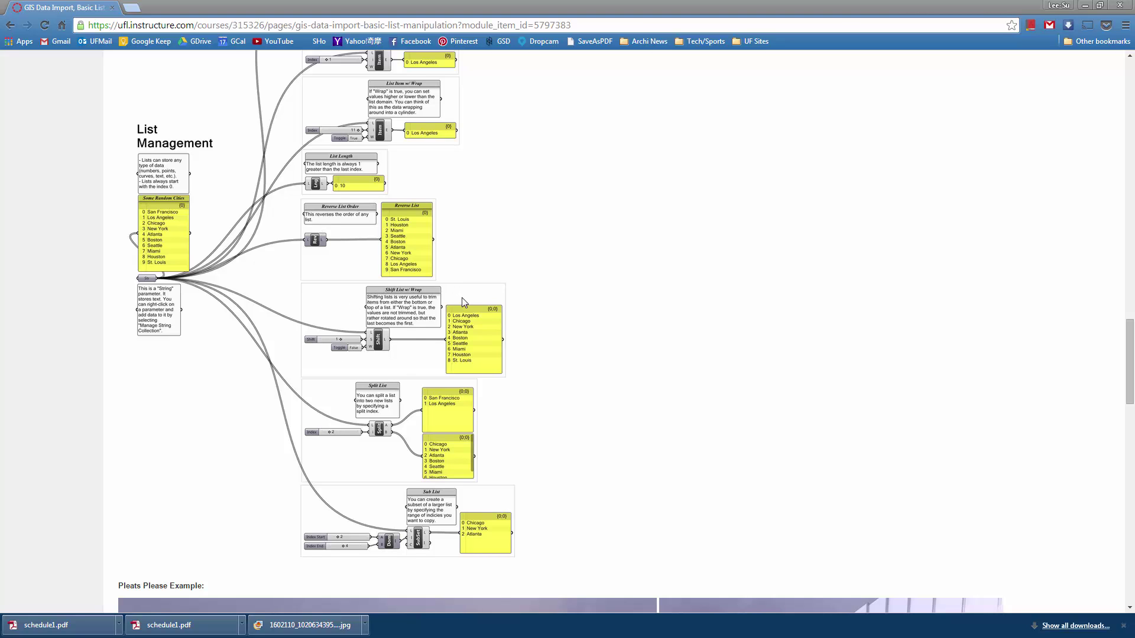
pyautogui.click(1085, 5)
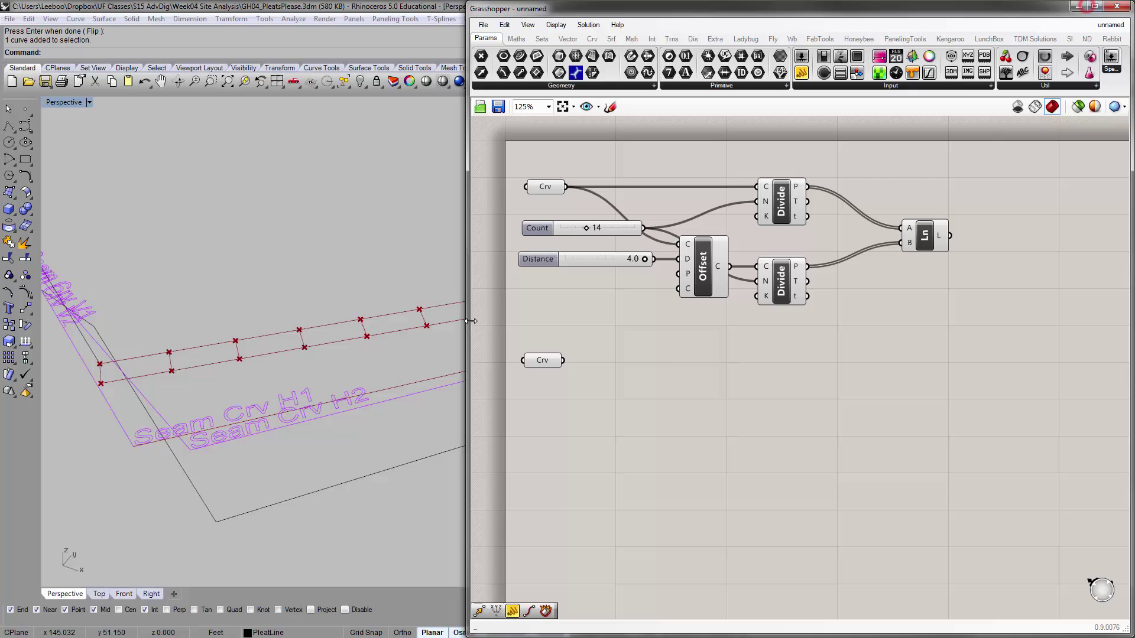
# Add a Shift List component and place it below the Line component, beside the lower Divide.
pyautogui.doubleClick(672, 342)
pyautogui.write('sh')
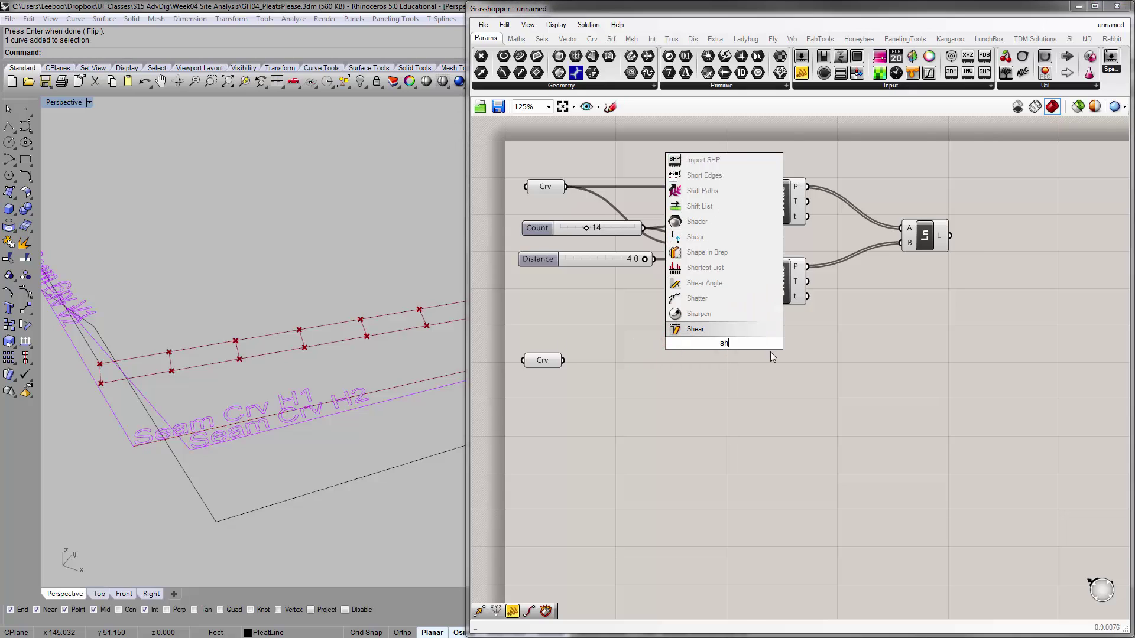
pyautogui.write('ift')
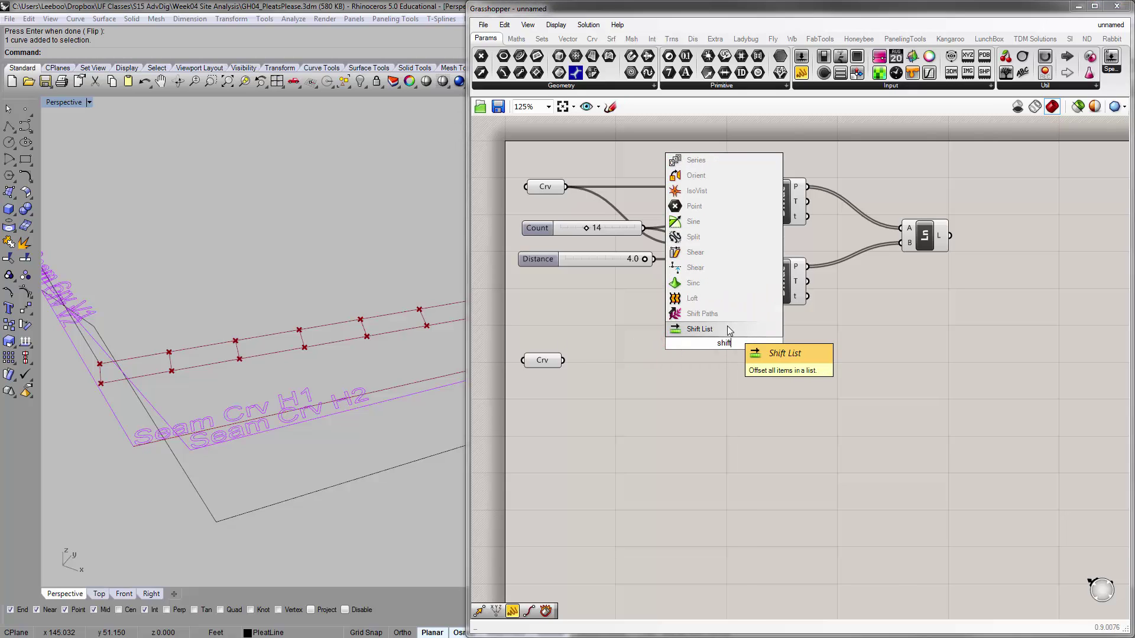
pyautogui.click(727, 327)
pyautogui.moveTo(807, 327); pyautogui.dragTo(696, 362, button='right')
pyautogui.moveTo(606, 382); pyautogui.dragTo(768, 349)
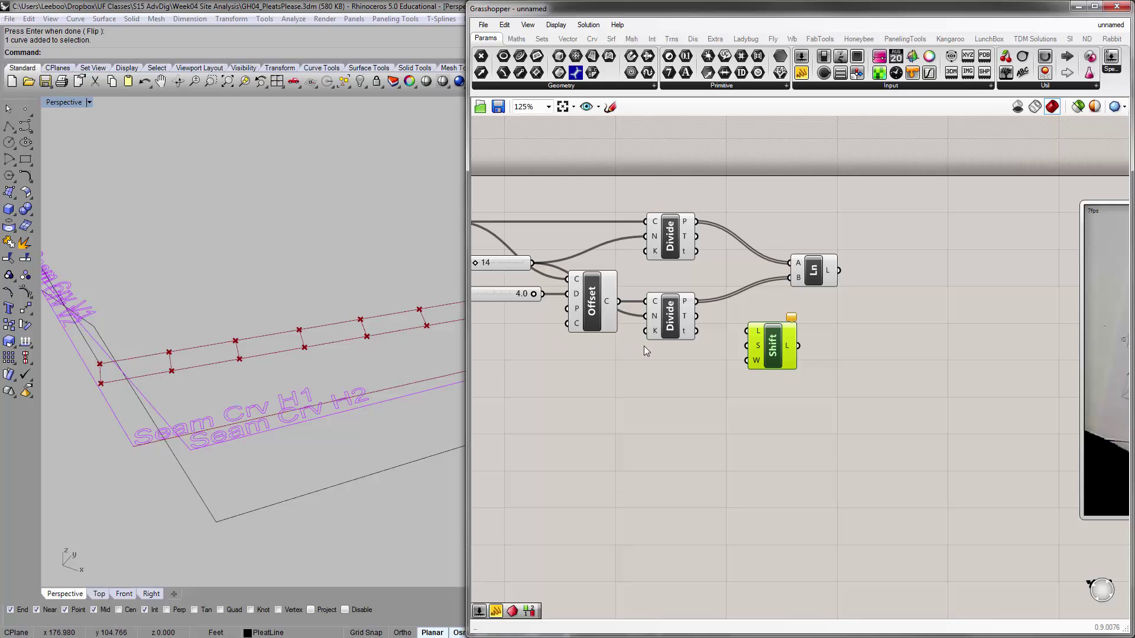
# Feed the lower Divide's points into the Shift List's L input.
pyautogui.moveTo(668, 354); pyautogui.dragTo(755, 330, button='right')
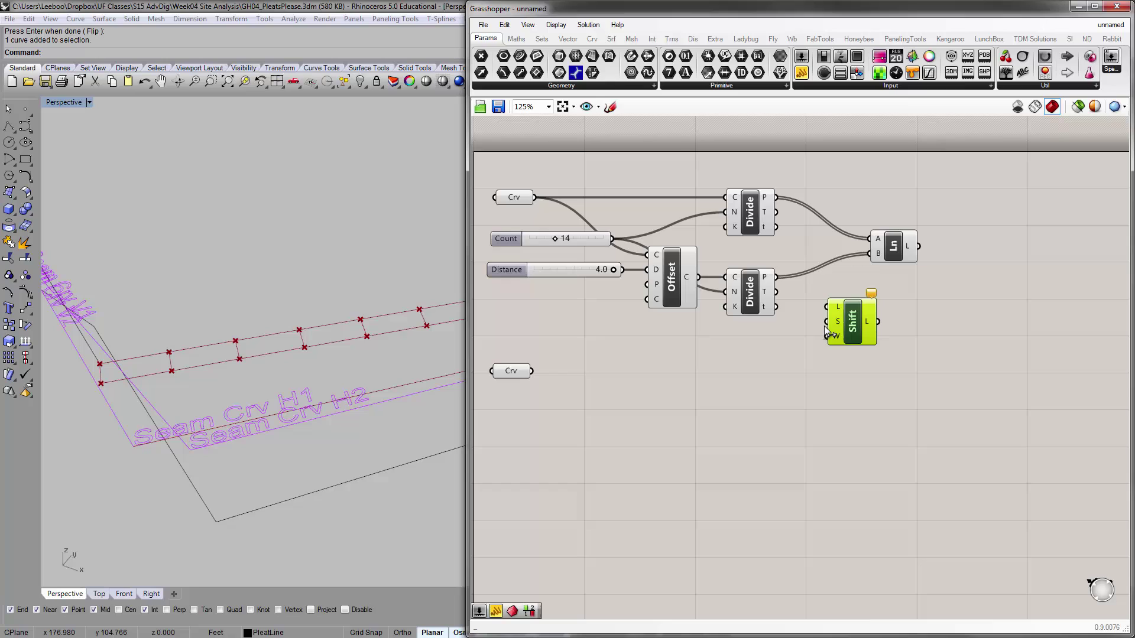
pyautogui.click(766, 279)
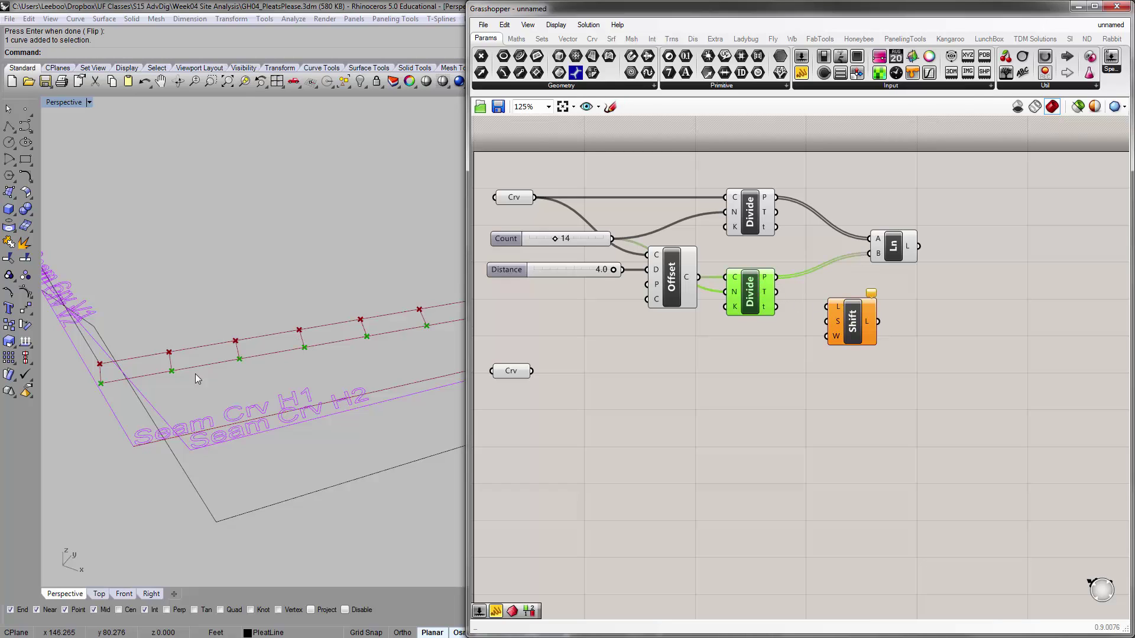
pyautogui.moveTo(813, 306); pyautogui.dragTo(785, 313, button='right')
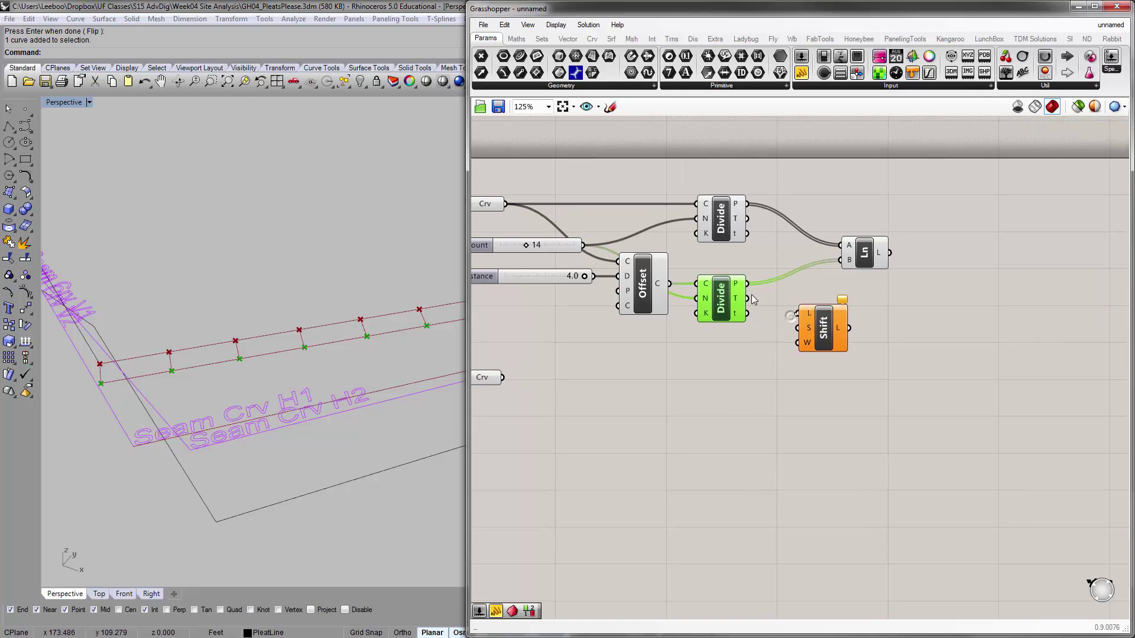
pyautogui.moveTo(746, 284); pyautogui.dragTo(855, 335)
pyautogui.click(800, 357)
pyautogui.moveTo(793, 354); pyautogui.dragTo(770, 360, button='right')
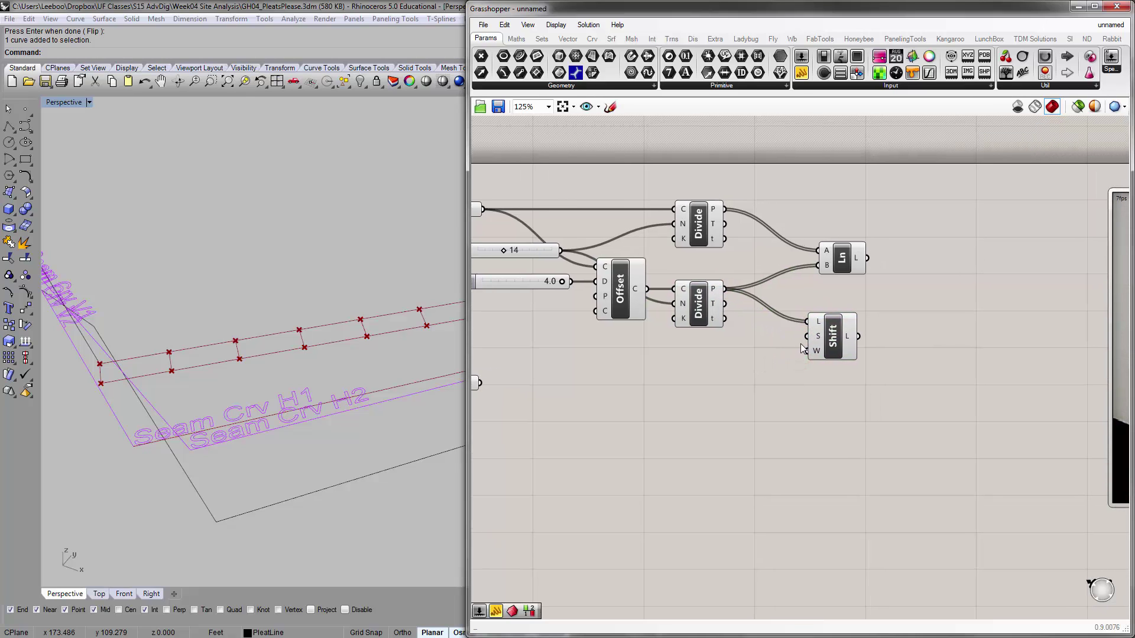
# Add a number slider ranging from 0 to 3 below the lower Divide.
pyautogui.doubleClick(680, 363)
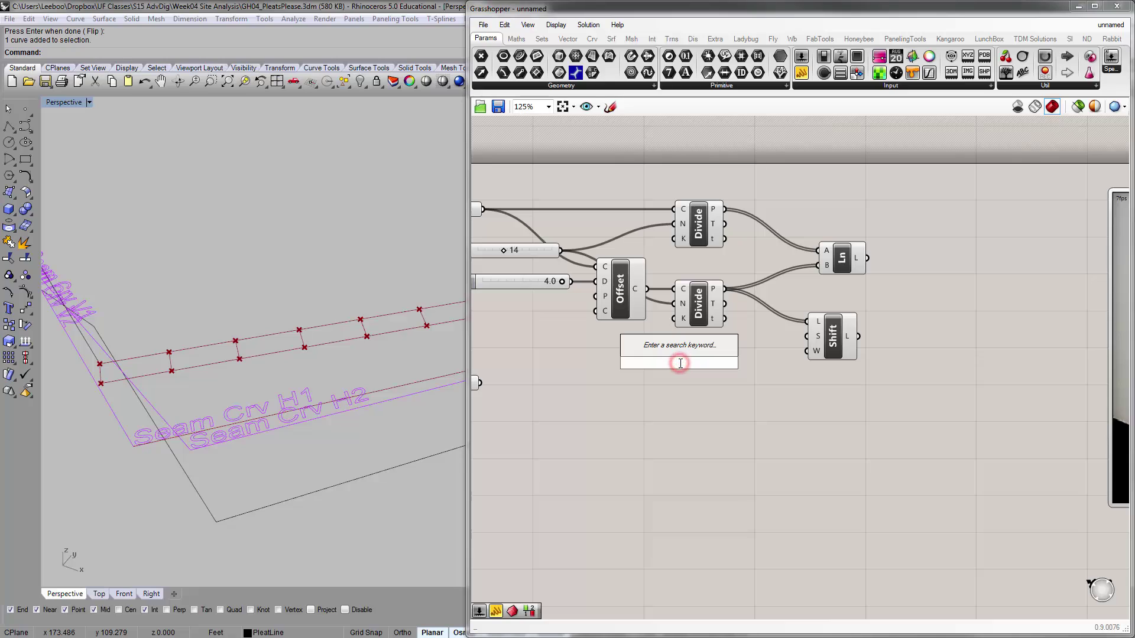
pyautogui.write('0..3')
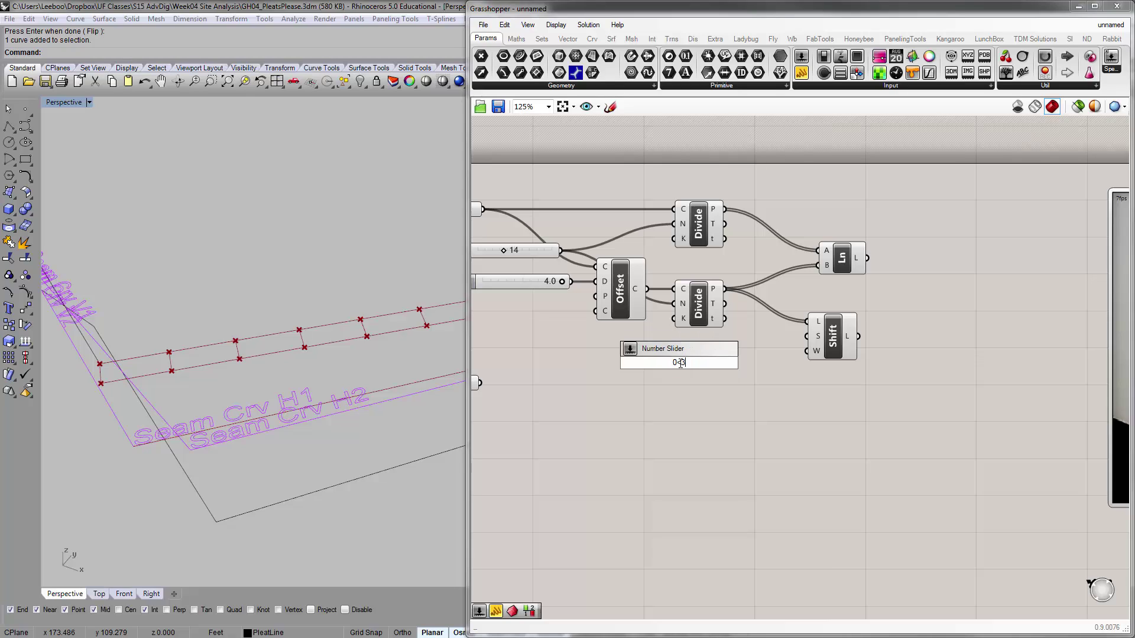
pyautogui.press('Return')
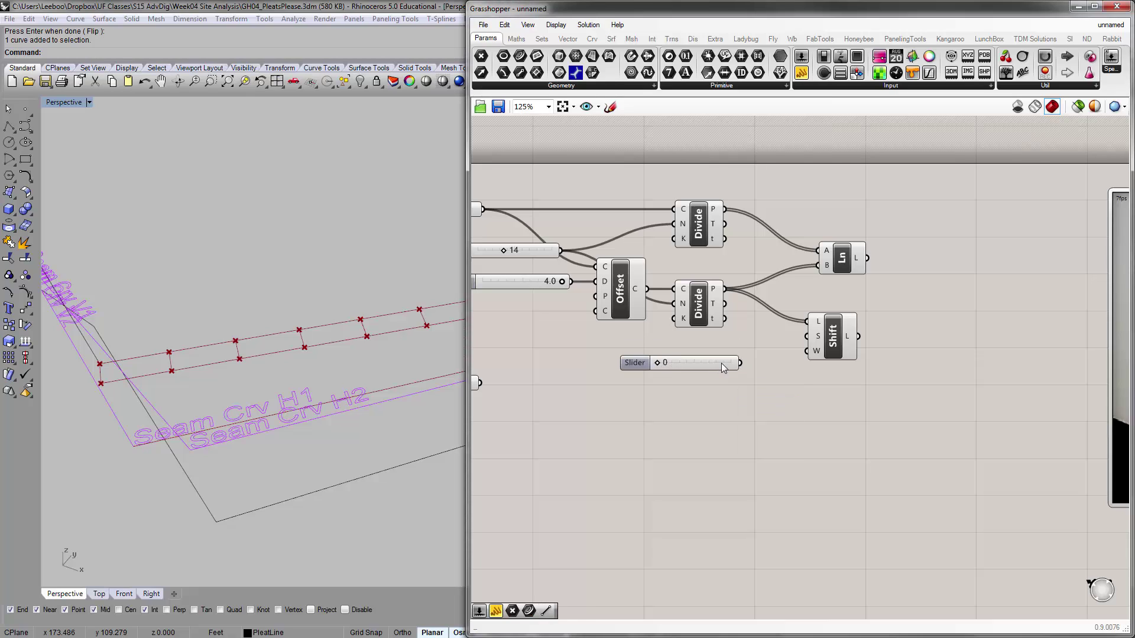
# Connect the new slider to the Shift List's S input and set it to 1.
pyautogui.moveTo(740, 364); pyautogui.dragTo(806, 321)
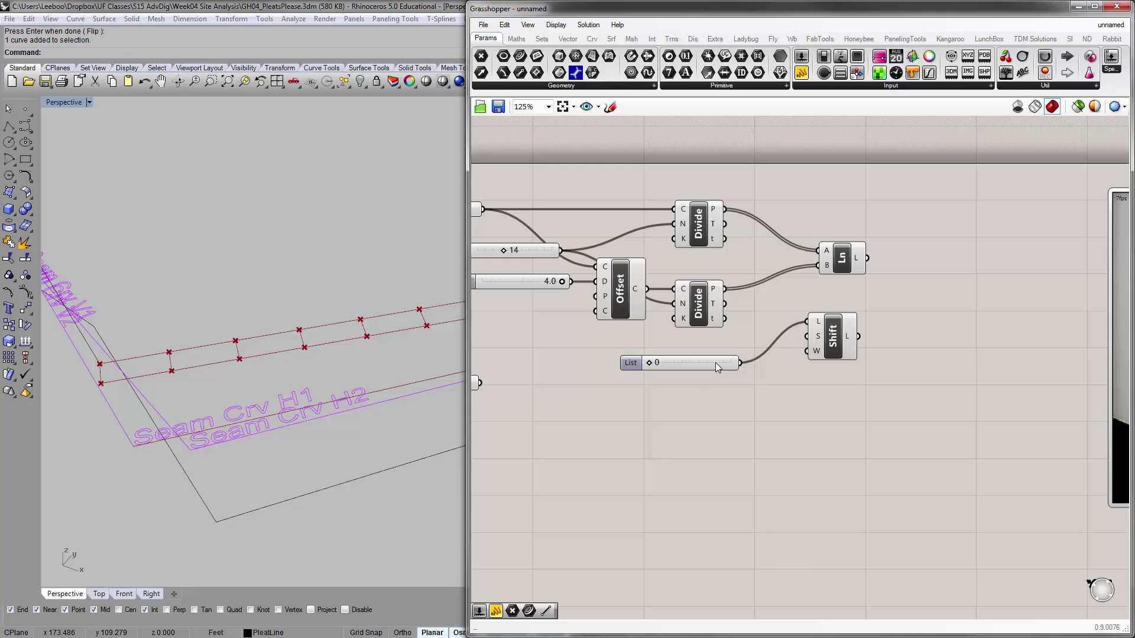
pyautogui.hotkey('ctrl', 'z')
pyautogui.moveTo(742, 363); pyautogui.dragTo(806, 337)
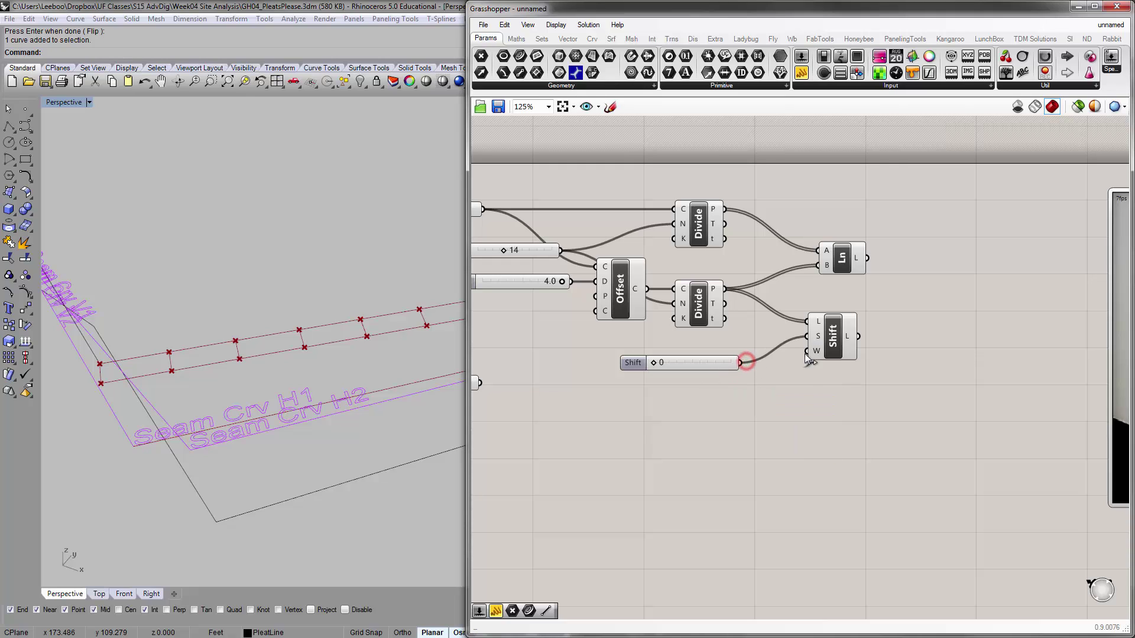
pyautogui.moveTo(709, 366); pyautogui.dragTo(735, 352)
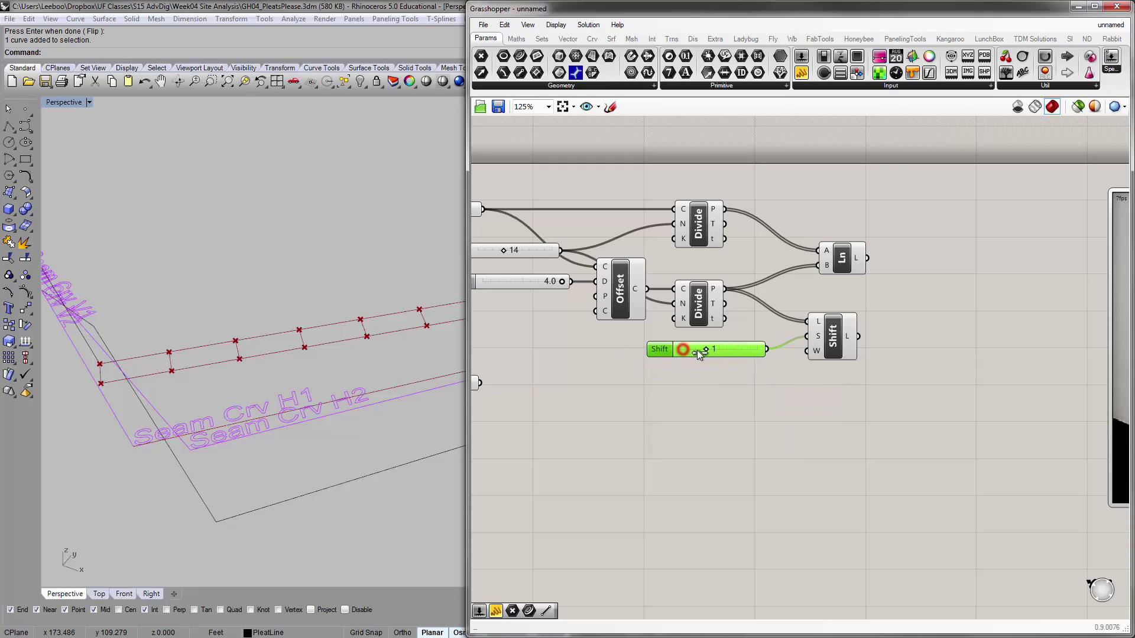
pyautogui.click(800, 410)
# Inspect the Shift List's output points, its shift value and its Wrap input.
pyautogui.moveTo(850, 339)
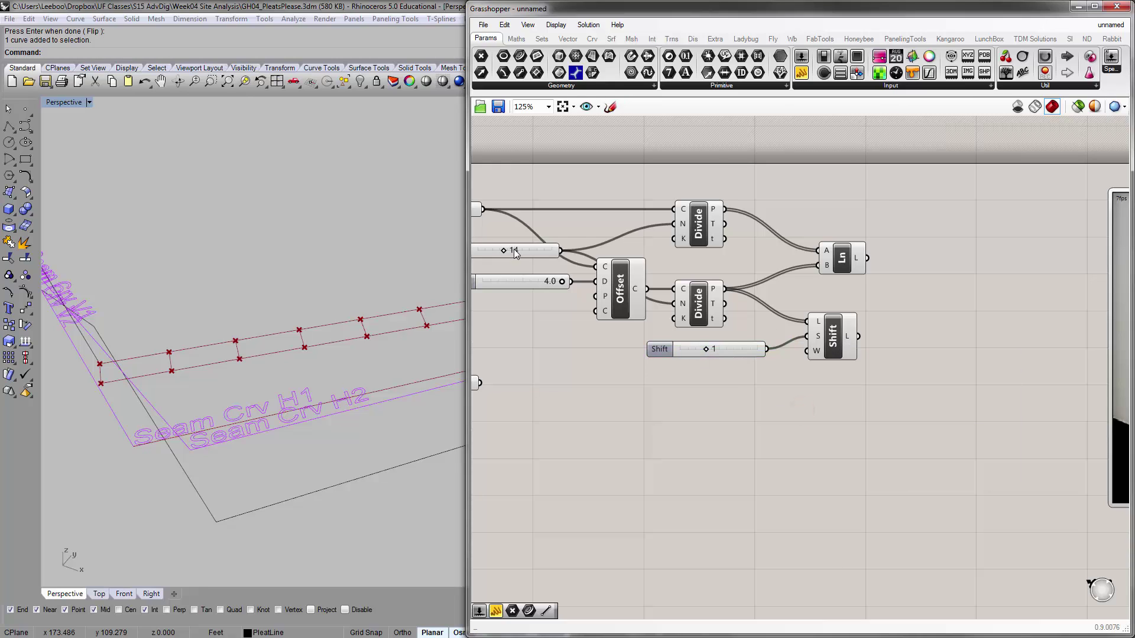
pyautogui.moveTo(713, 292)
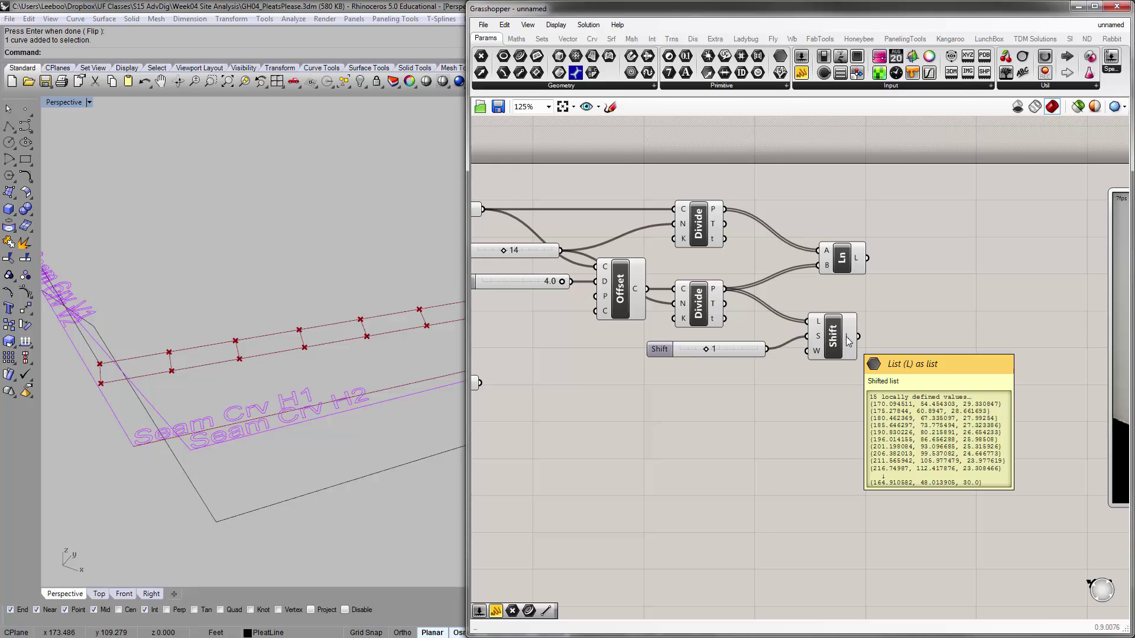
pyautogui.click(835, 337)
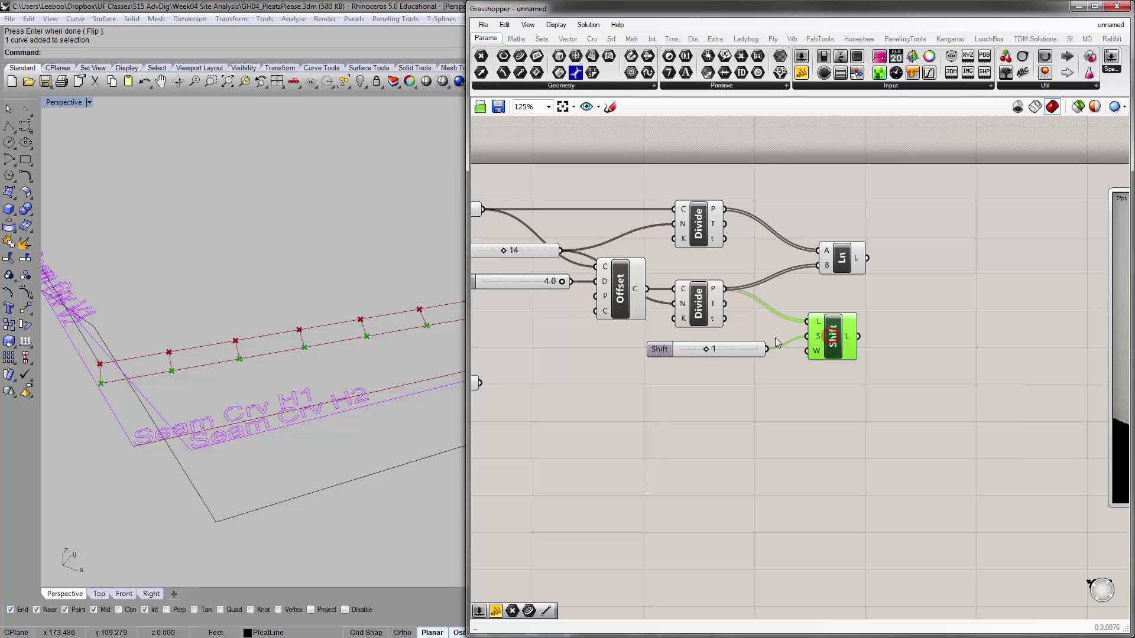
pyautogui.click(707, 350)
pyautogui.moveTo(706, 349)
pyautogui.mouseDown()
pyautogui.moveTo(732, 349)
pyautogui.moveTo(714, 353)
pyautogui.mouseUp()
pyautogui.moveTo(813, 355)
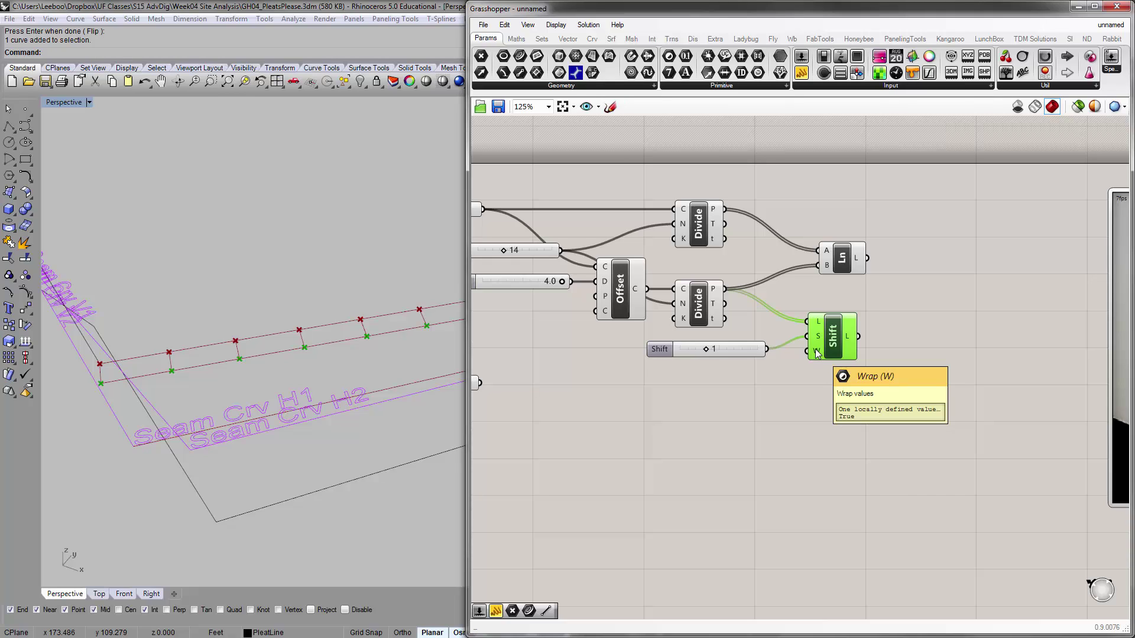
pyautogui.click(796, 397)
# Move the Line component beyond the Shift List and duplicate it with its inputs.
pyautogui.moveTo(821, 372); pyautogui.dragTo(753, 391, button='right')
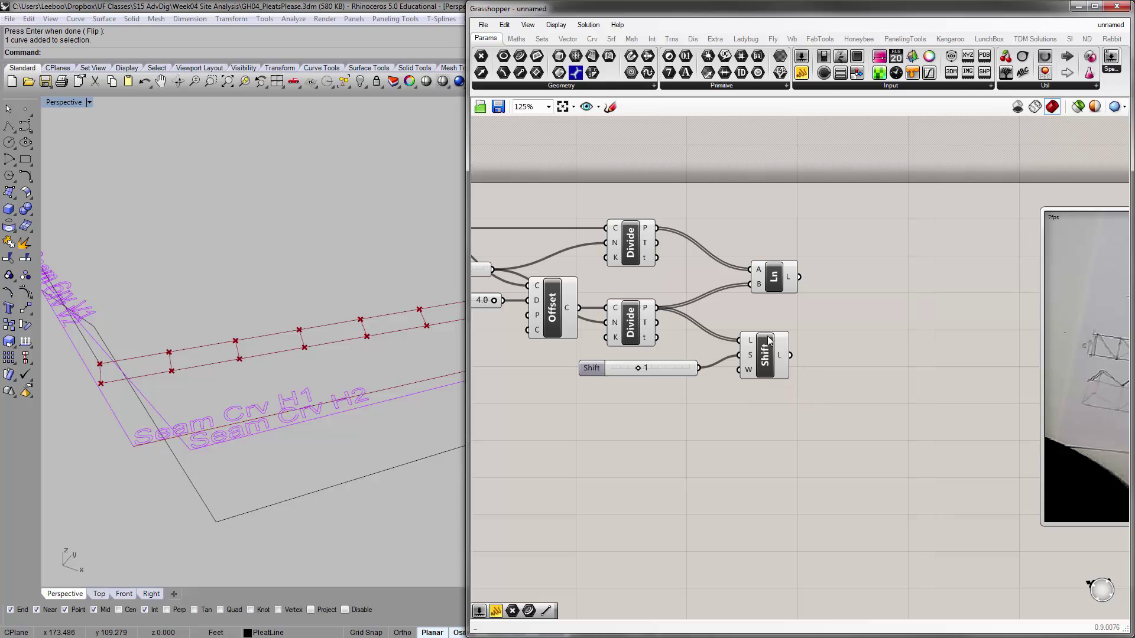
pyautogui.moveTo(779, 281); pyautogui.dragTo(866, 313)
pyautogui.hotkey('ctrl', 'c')
pyautogui.hotkey('ctrl', 'v')
# Replace the lower Line's B input with the Shift List's output, leaving the upper Divide's points in A.
pyautogui.click(642, 230)
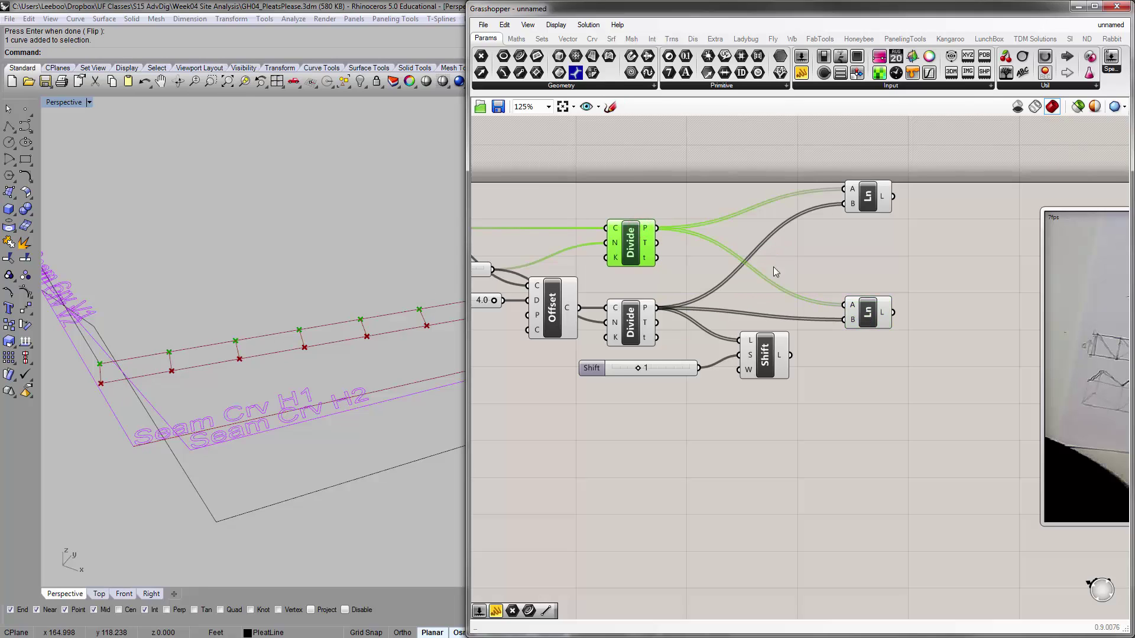
pyautogui.click(766, 356)
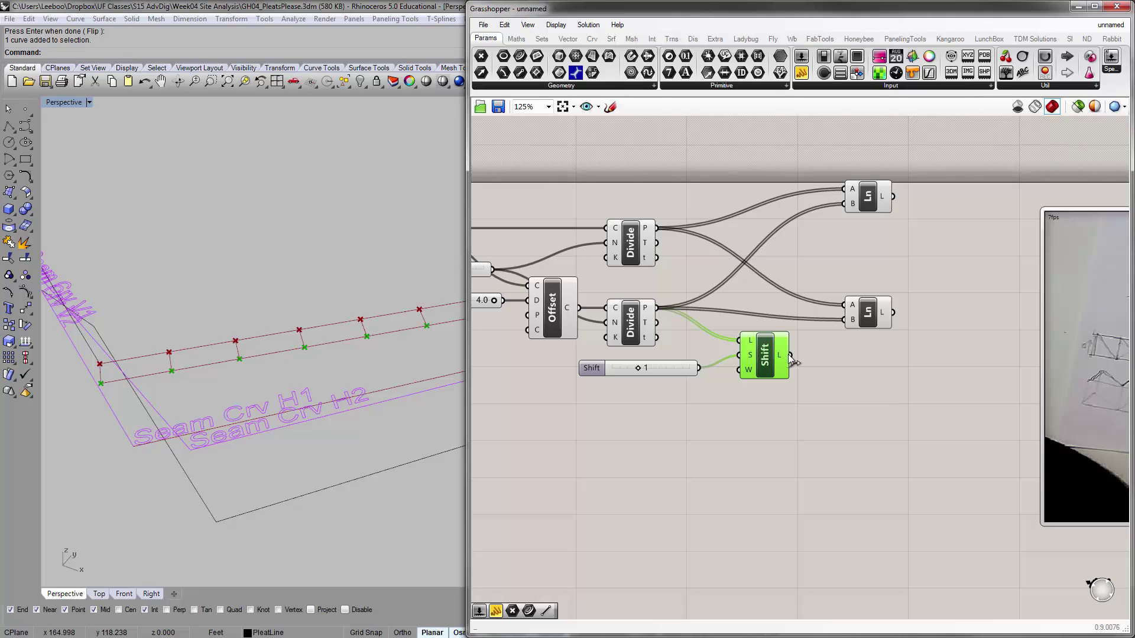
pyautogui.moveTo(790, 355); pyautogui.dragTo(841, 319)
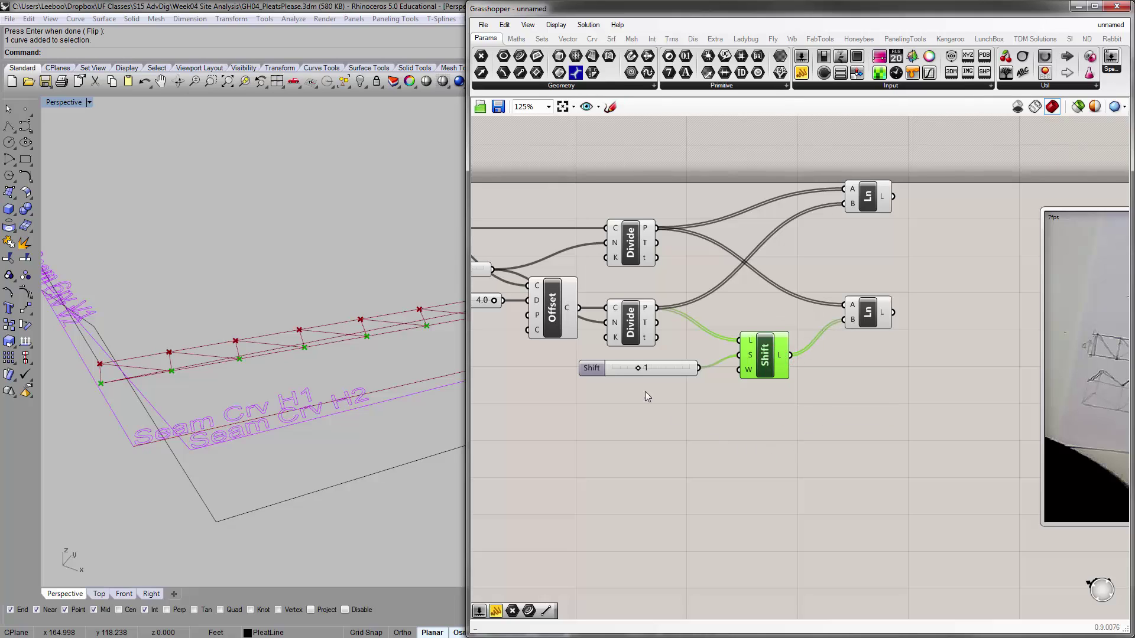
pyautogui.click(730, 405)
# Widen the Rhino viewport and examine the lower Line component's diagonals between the two rows of points.
pyautogui.click(867, 312)
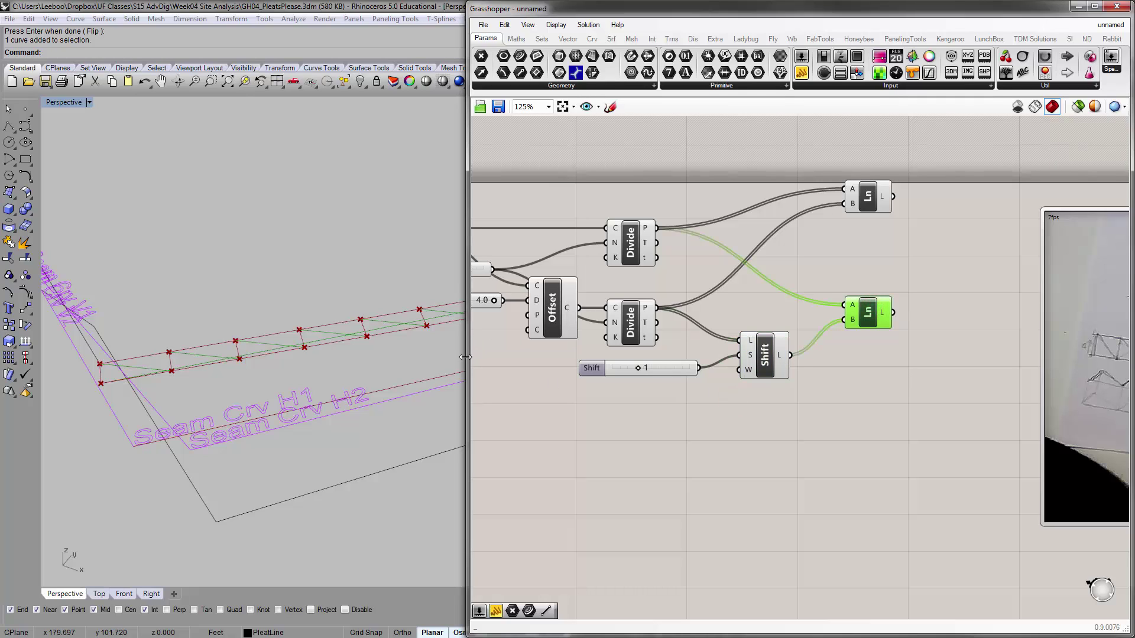
pyautogui.moveTo(466, 357); pyautogui.dragTo(601, 357)
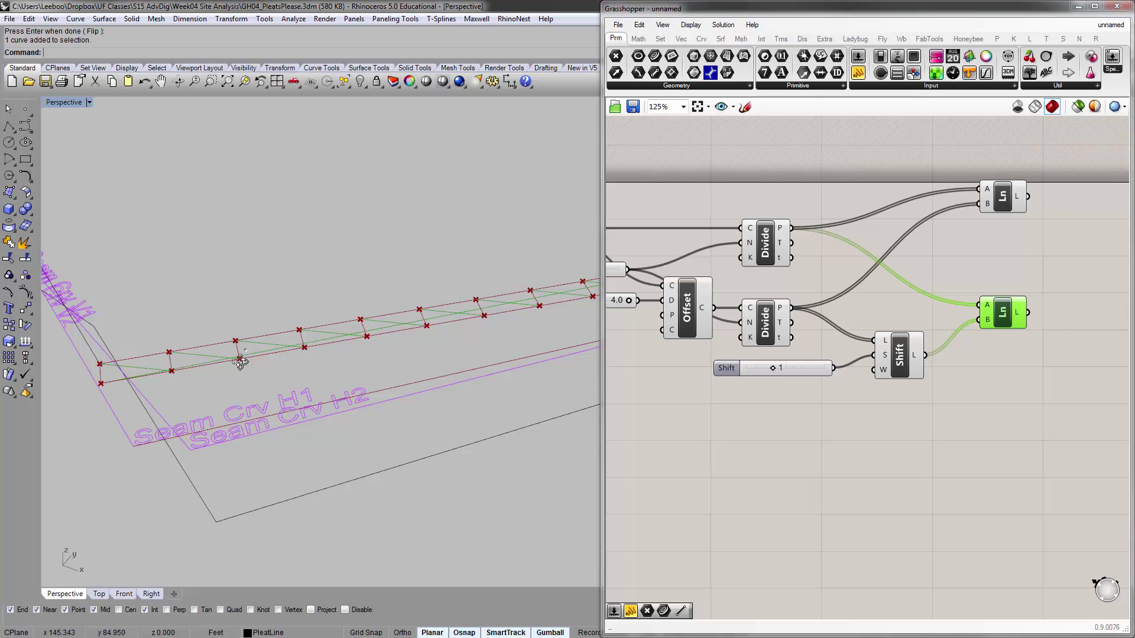
pyautogui.moveTo(240, 362); pyautogui.dragTo(162, 343, button='right')
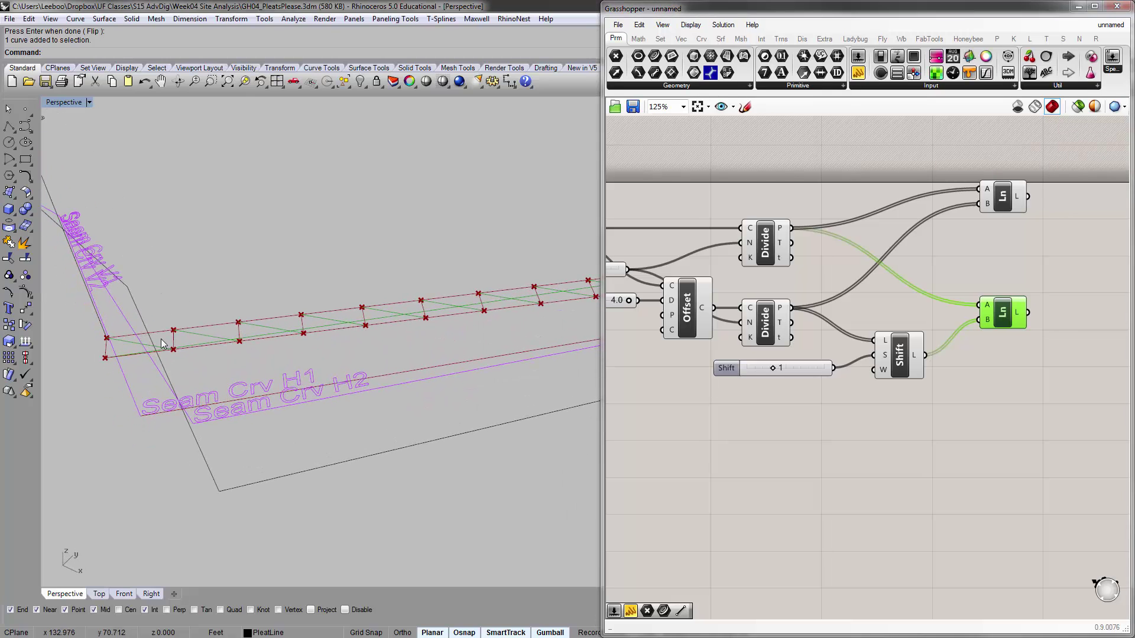
pyautogui.moveTo(324, 317); pyautogui.dragTo(204, 332, button='right')
pyautogui.moveTo(354, 313)
pyautogui.mouseDown(button='right')
pyautogui.moveTo(355, 331)
pyautogui.moveTo(355, 322)
pyautogui.mouseUp(button='right')
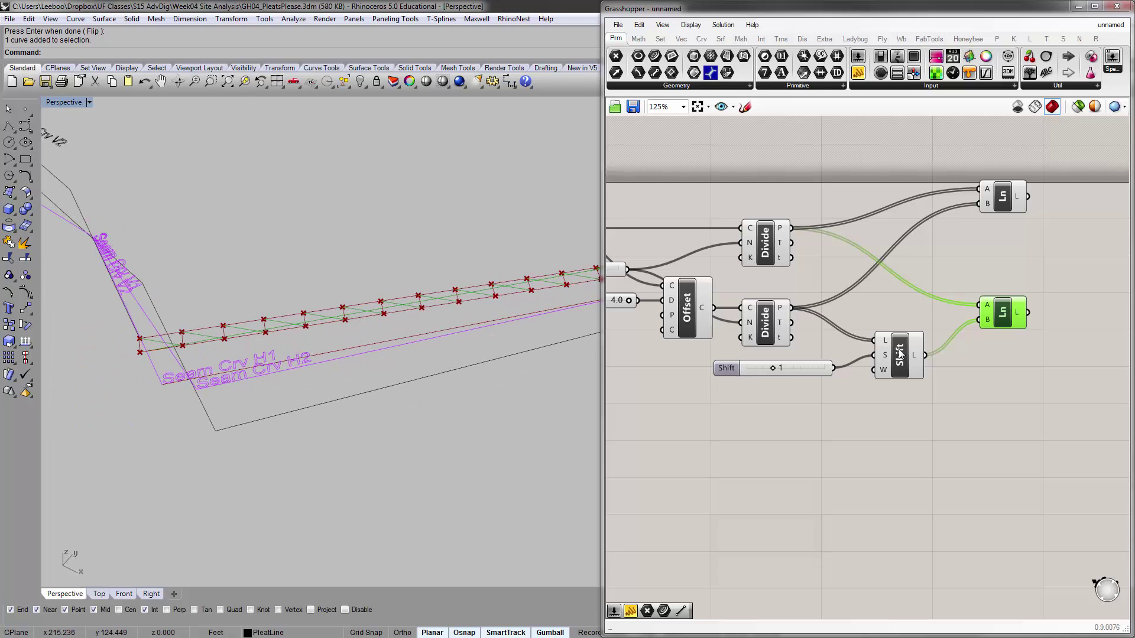
# Add a Boolean Toggle below the Shift slider and connect it, set to False, to the Shift List's W input.
pyautogui.scroll(3, 866, 363)
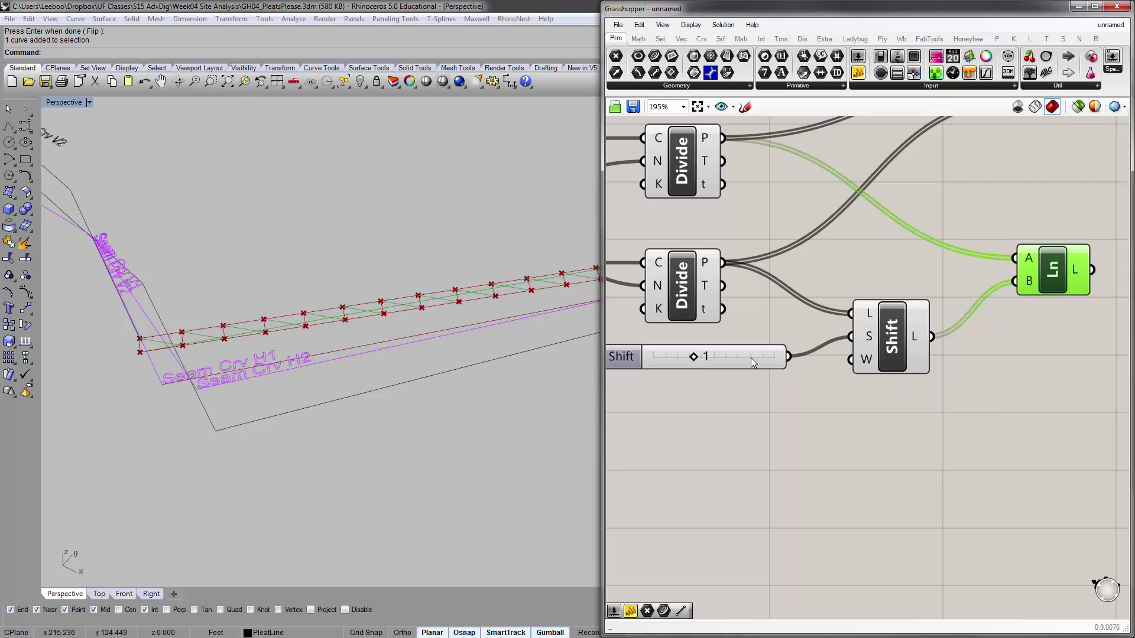
pyautogui.moveTo(750, 357); pyautogui.dragTo(747, 349)
pyautogui.doubleClick(708, 386)
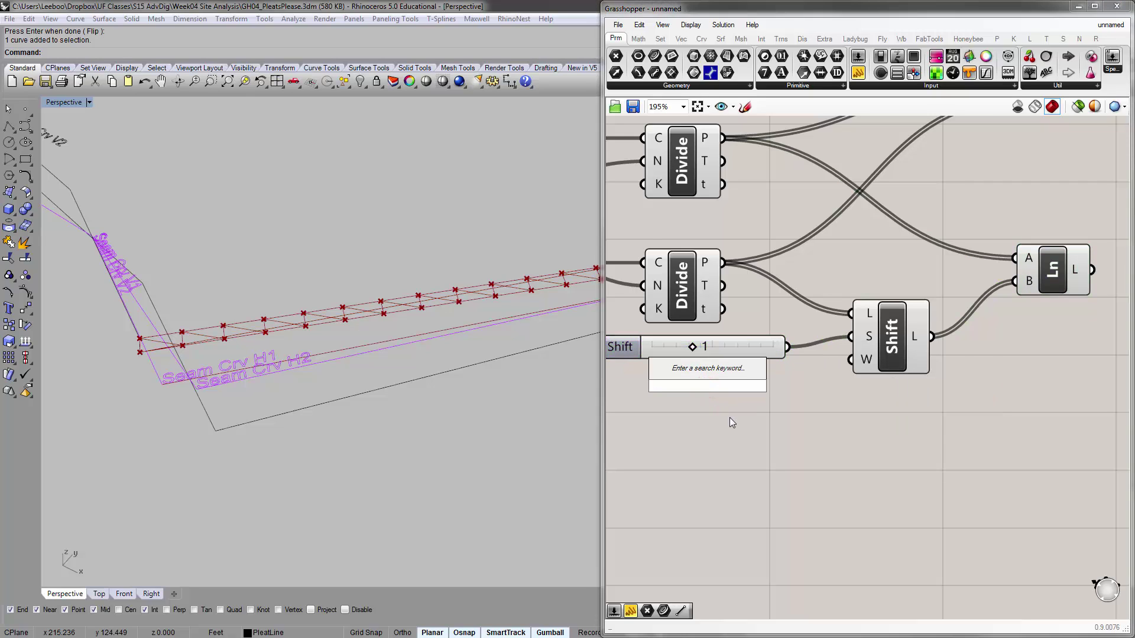
pyautogui.write('bool')
pyautogui.click(717, 357)
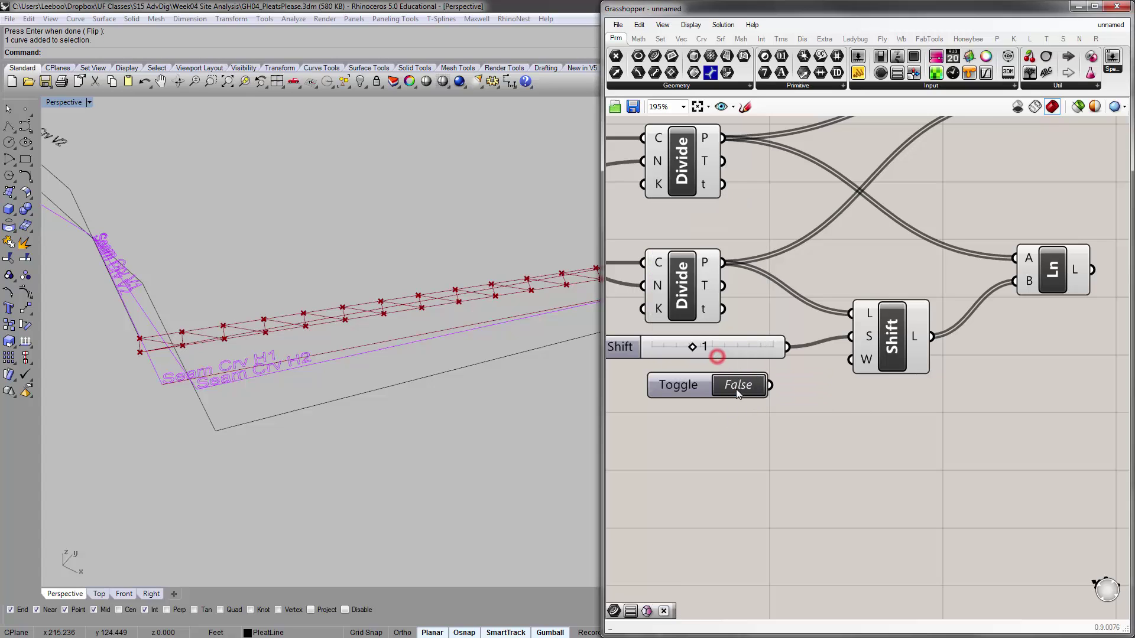
pyautogui.moveTo(772, 385); pyautogui.dragTo(851, 359)
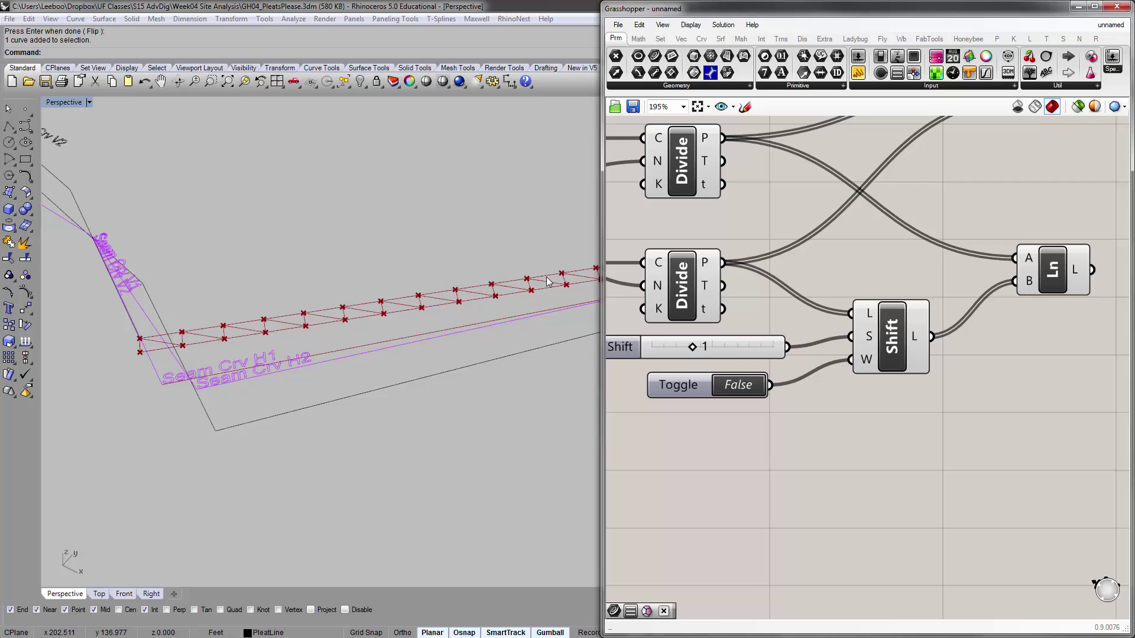
pyautogui.moveTo(692, 350); pyautogui.dragTo(745, 372, button='right')
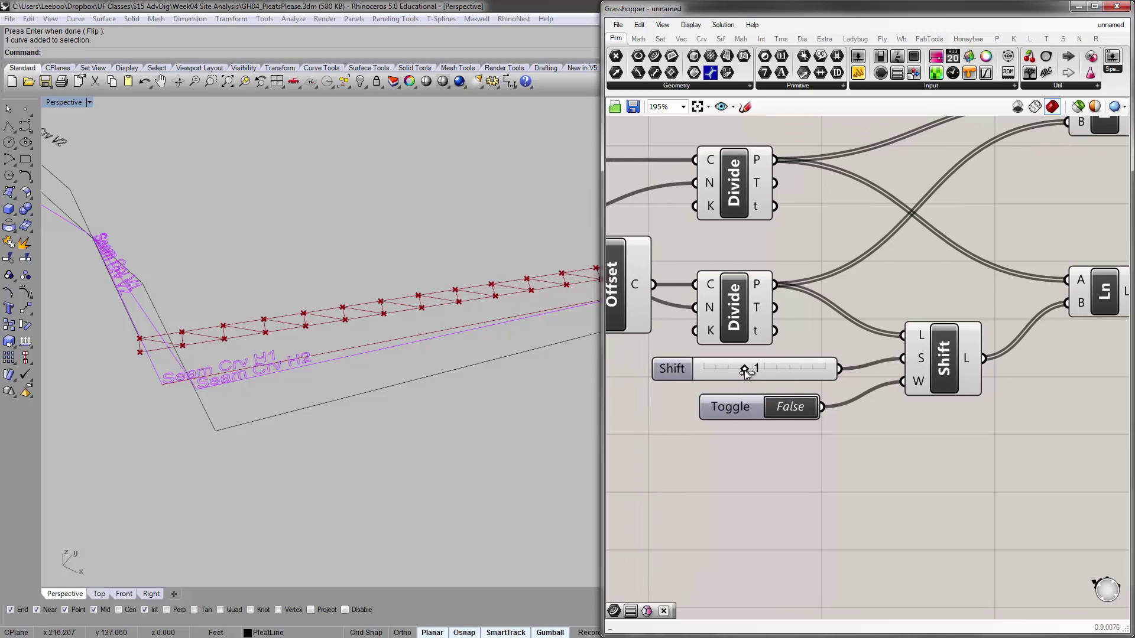
# Try the Shift slider at 0 with the Shift List highlighted, comparing the connecting lines, and return it to 1.
pyautogui.moveTo(745, 371); pyautogui.dragTo(715, 375)
pyautogui.click(926, 359)
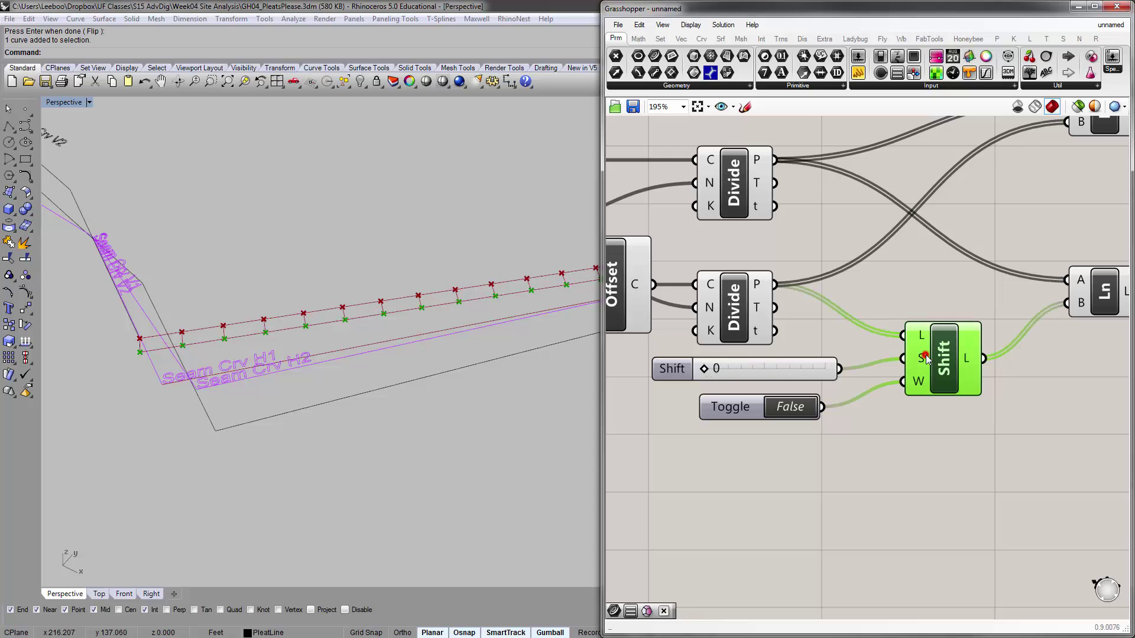
pyautogui.click(704, 368)
pyautogui.click(705, 369)
pyautogui.moveTo(705, 370); pyautogui.dragTo(737, 371)
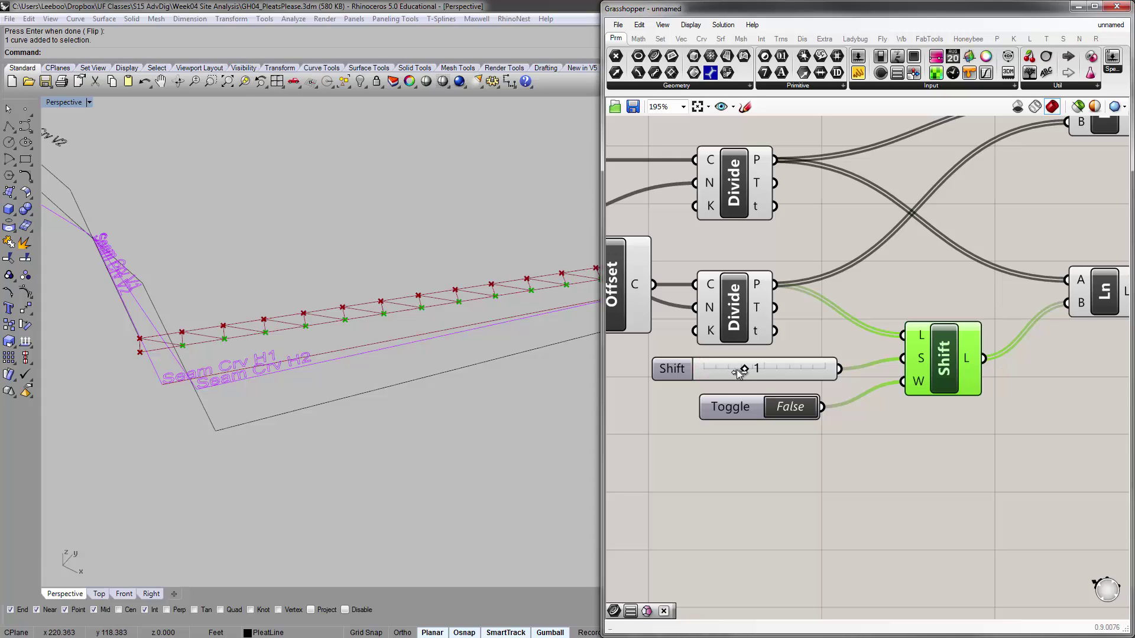
# Try the Shift slider at 3, examine the longer diagonals up close in Rhino, and set it back to 1.
pyautogui.moveTo(746, 370); pyautogui.dragTo(818, 368)
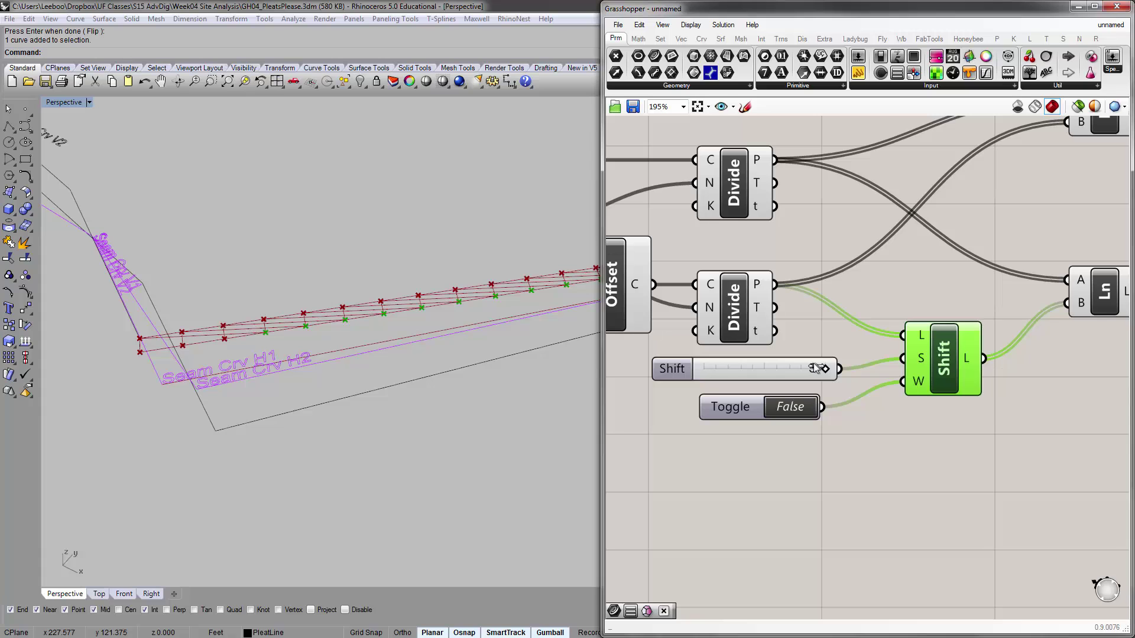
pyautogui.scroll(5, 250, 300)
pyautogui.keyDown('shift'); pyautogui.moveTo(235, 327); pyautogui.dragTo(364, 294, button='right'); pyautogui.keyUp('shift')
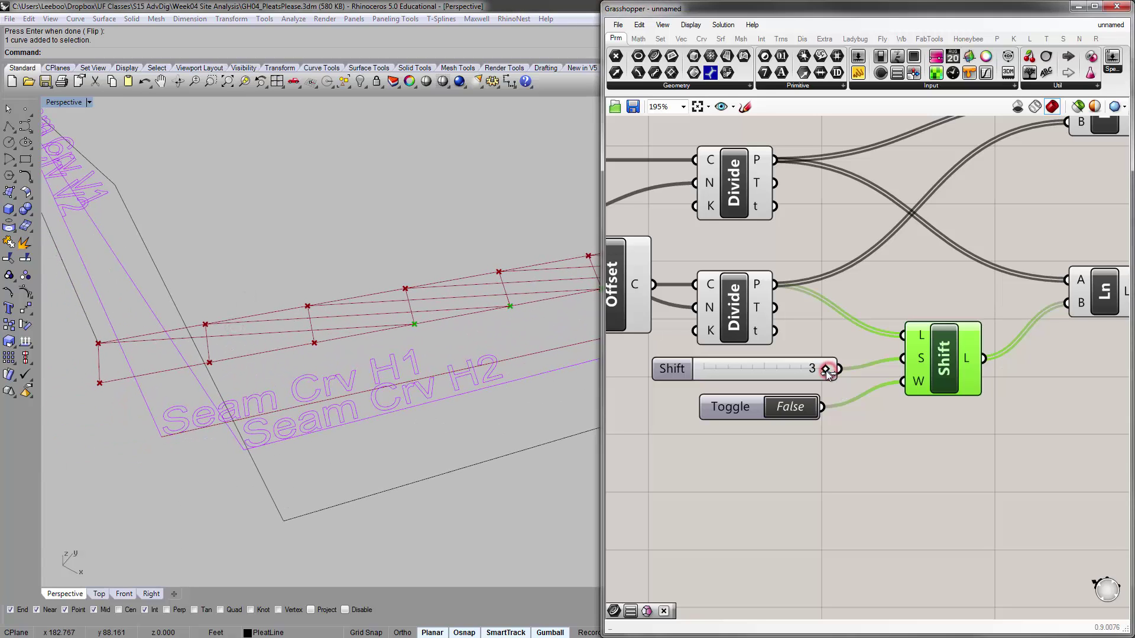
pyautogui.moveTo(826, 368); pyautogui.dragTo(739, 379)
pyautogui.click(721, 458)
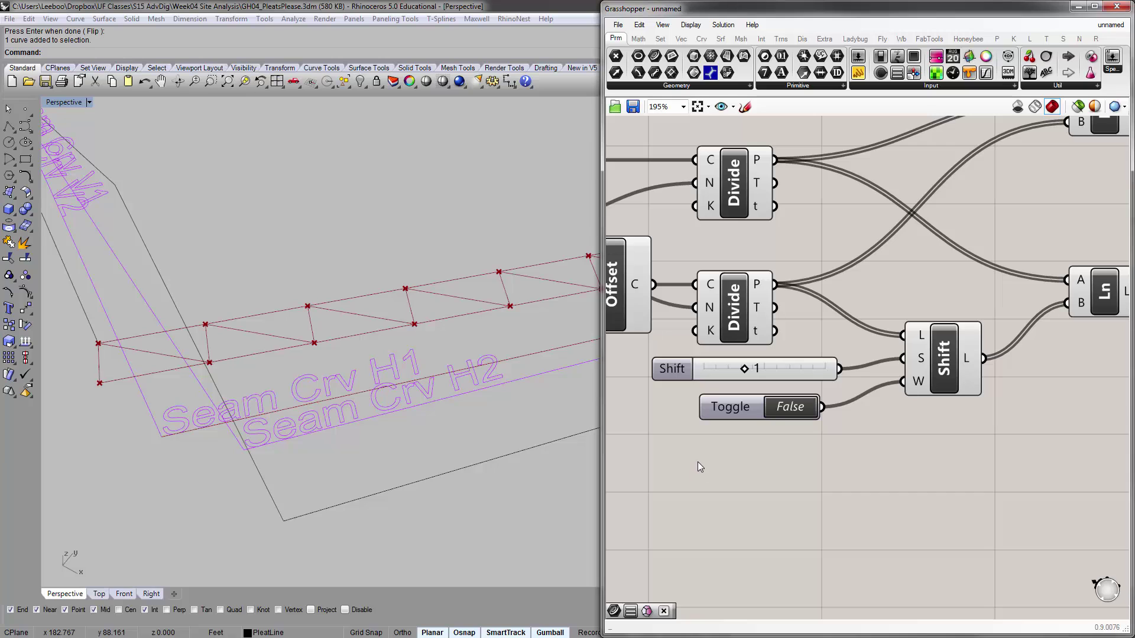
# Stack the two Line components close together after the Shift List and group them.
pyautogui.scroll(-3, 774, 421)
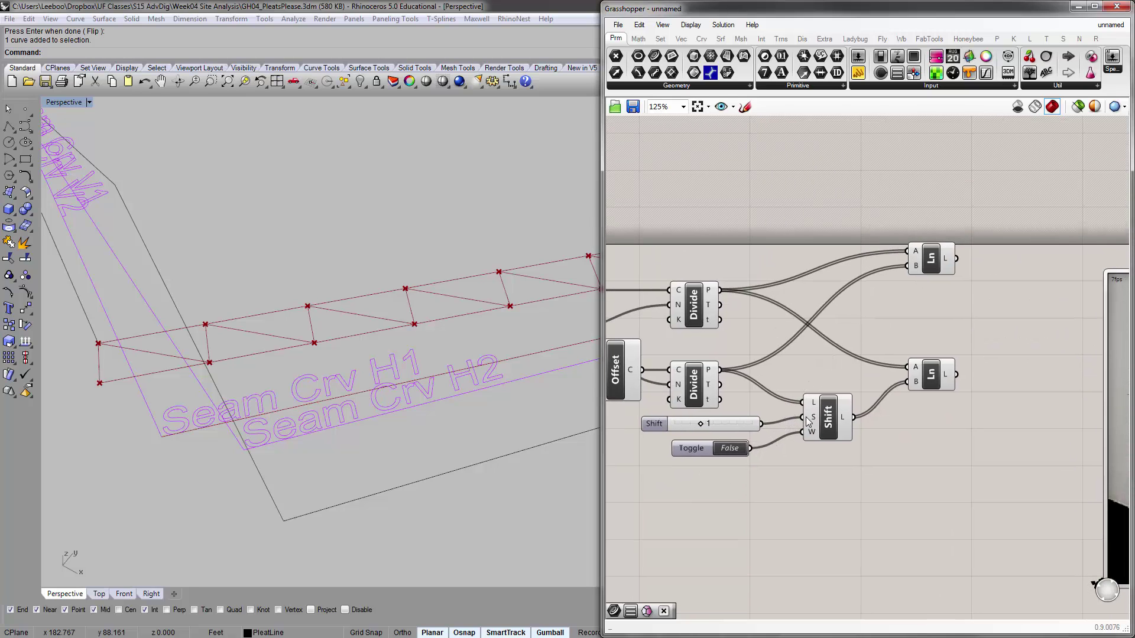
pyautogui.scroll(-2, 830, 362)
pyautogui.moveTo(898, 298); pyautogui.dragTo(897, 336)
pyautogui.moveTo(917, 401); pyautogui.dragTo(900, 342)
pyautogui.hotkey('ctrl', 'g')
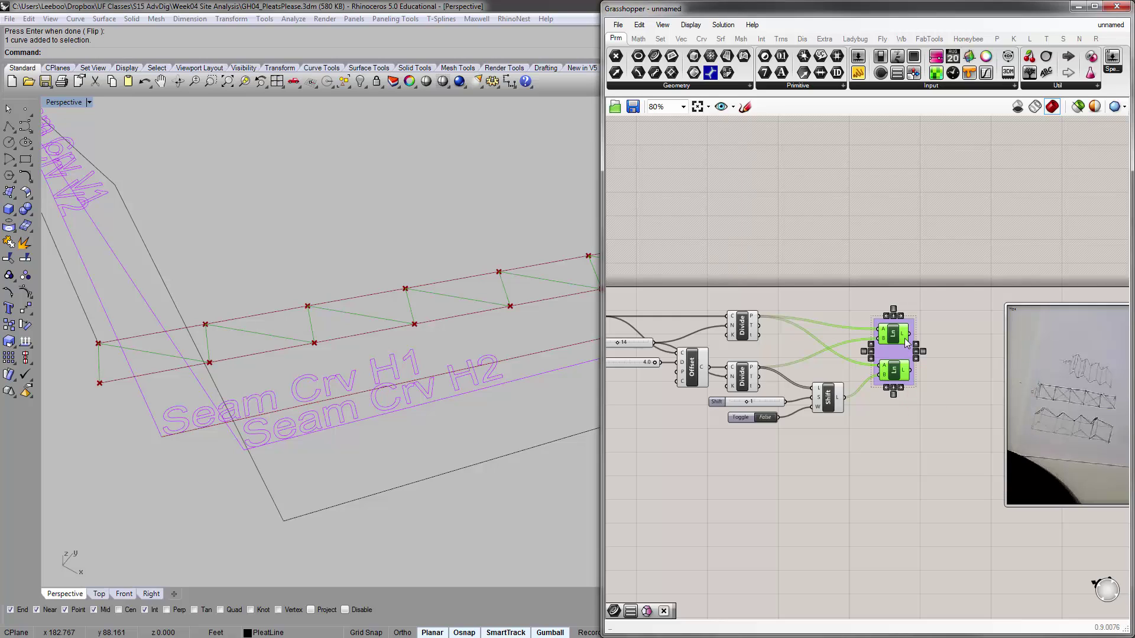
pyautogui.click(906, 311)
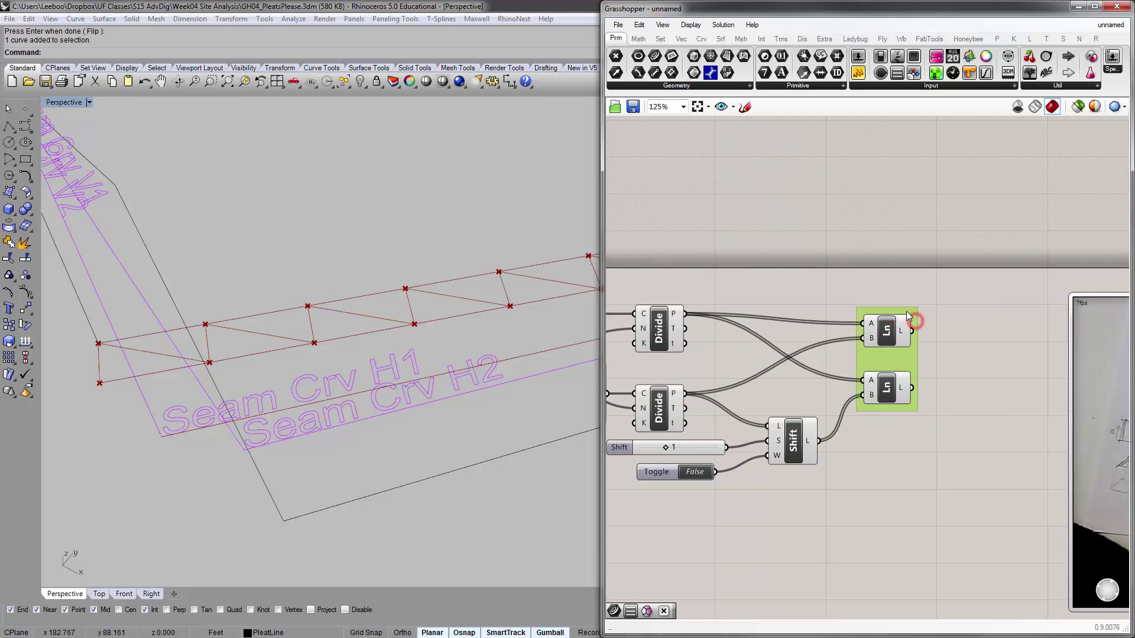
pyautogui.scroll(2, 947, 356)
pyautogui.click(893, 337)
pyautogui.keyDown('shift'); pyautogui.click(895, 379); pyautogui.keyUp('shift')
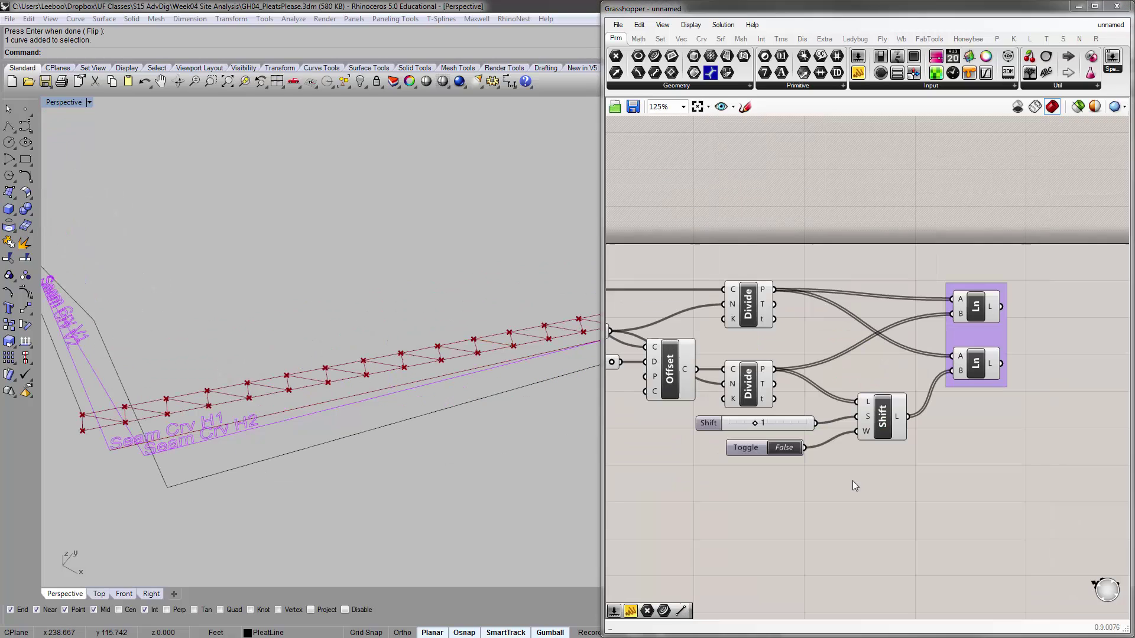
# Widen the Grasshopper canvas and move the Count and Distance sliders together to an open area ahead of the Crv parameters.
pyautogui.moveTo(852, 479); pyautogui.dragTo(815, 470, button='right')
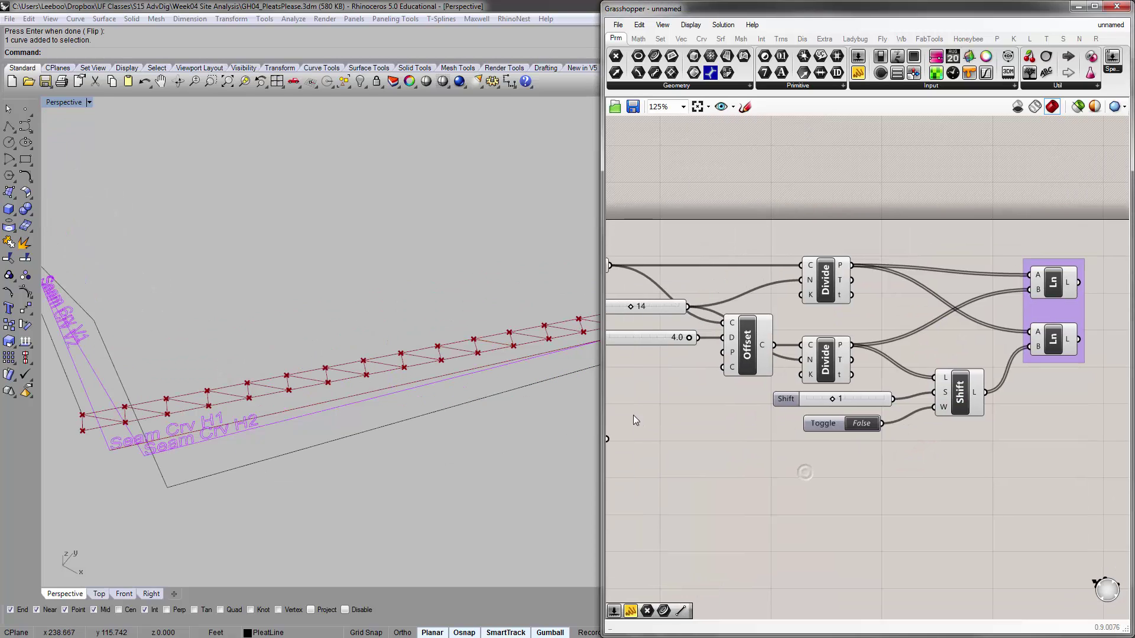
pyautogui.moveTo(603, 411); pyautogui.dragTo(258, 433)
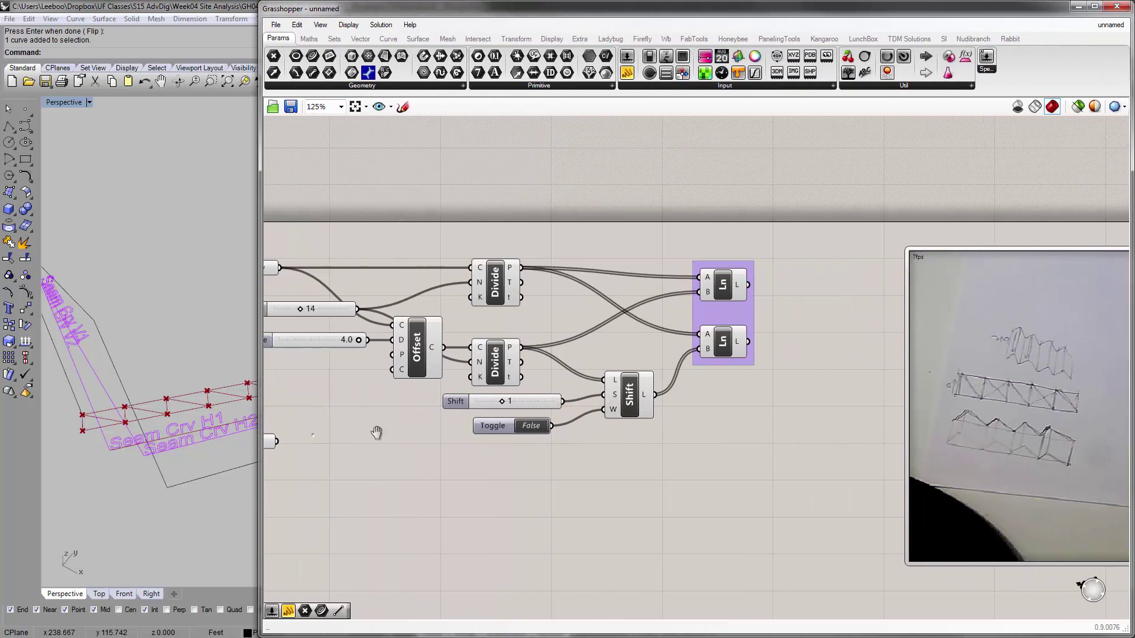
pyautogui.moveTo(375, 431); pyautogui.dragTo(417, 400, button='right')
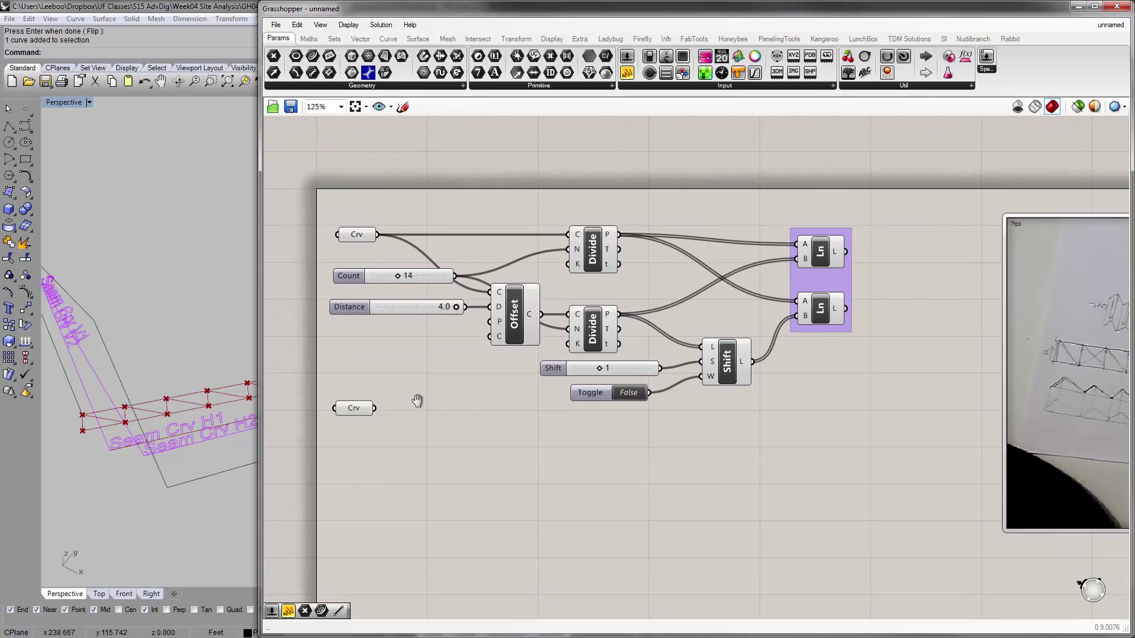
pyautogui.moveTo(433, 318); pyautogui.dragTo(492, 361, button='right')
pyautogui.click(431, 316)
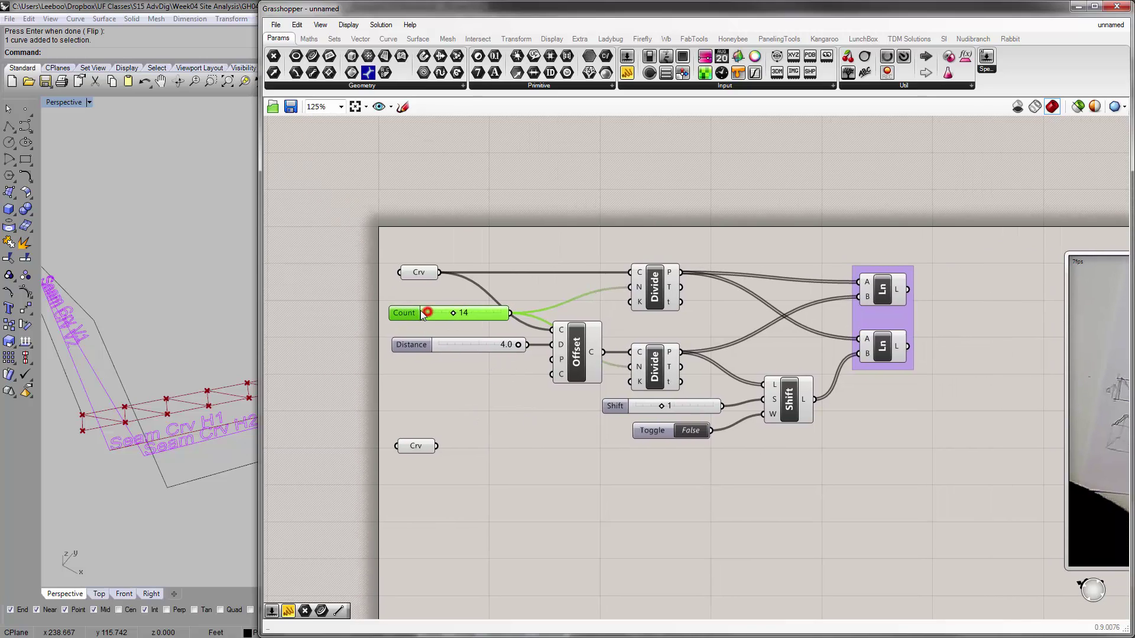
pyautogui.moveTo(444, 397); pyautogui.dragTo(265, 377)
pyautogui.moveTo(360, 438); pyautogui.dragTo(417, 436, button='right')
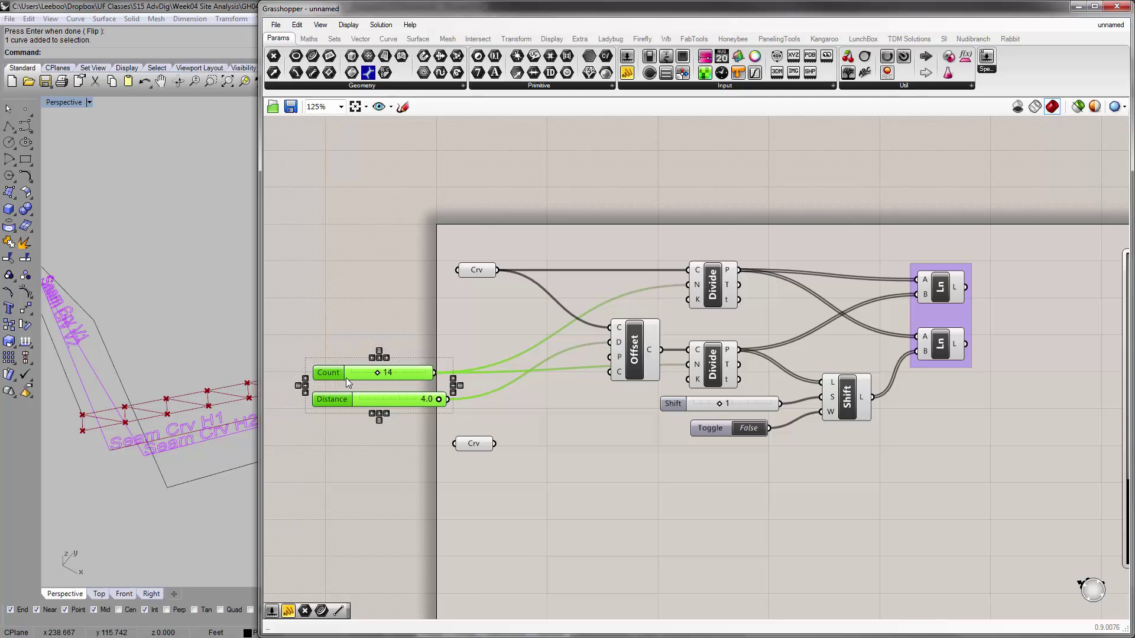
# Separate the two sliders, placing Distance just beneath the first Crv parameter and leaving Count lower down.
pyautogui.click(332, 422)
pyautogui.click(334, 402)
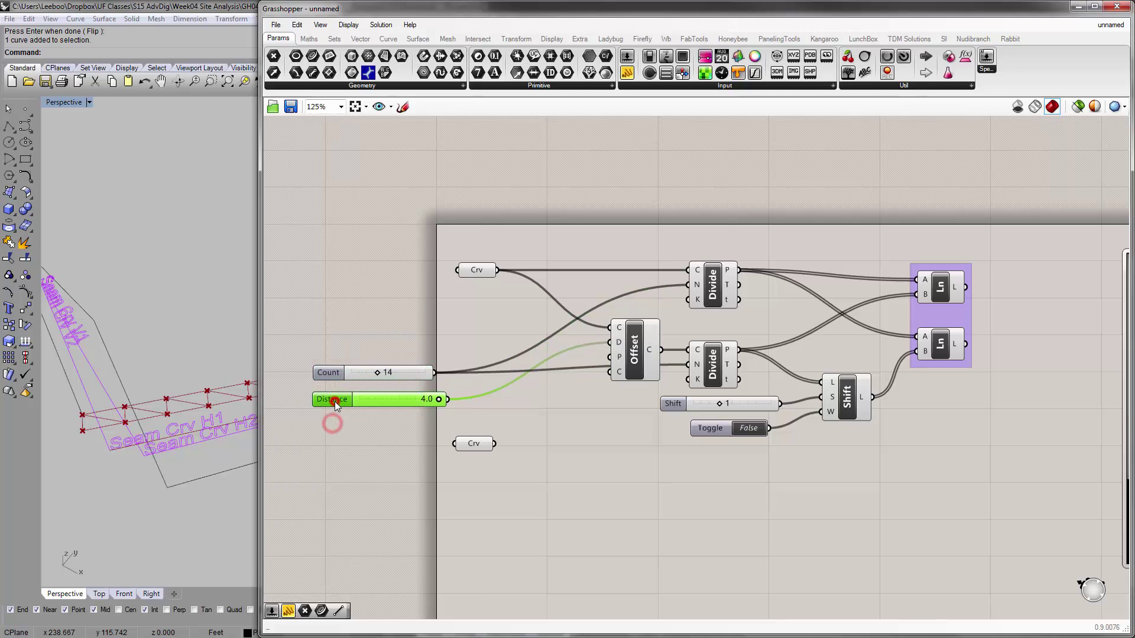
pyautogui.moveTo(334, 402); pyautogui.dragTo(384, 299)
pyautogui.click(535, 390)
pyautogui.moveTo(547, 414); pyautogui.dragTo(512, 356, button='right')
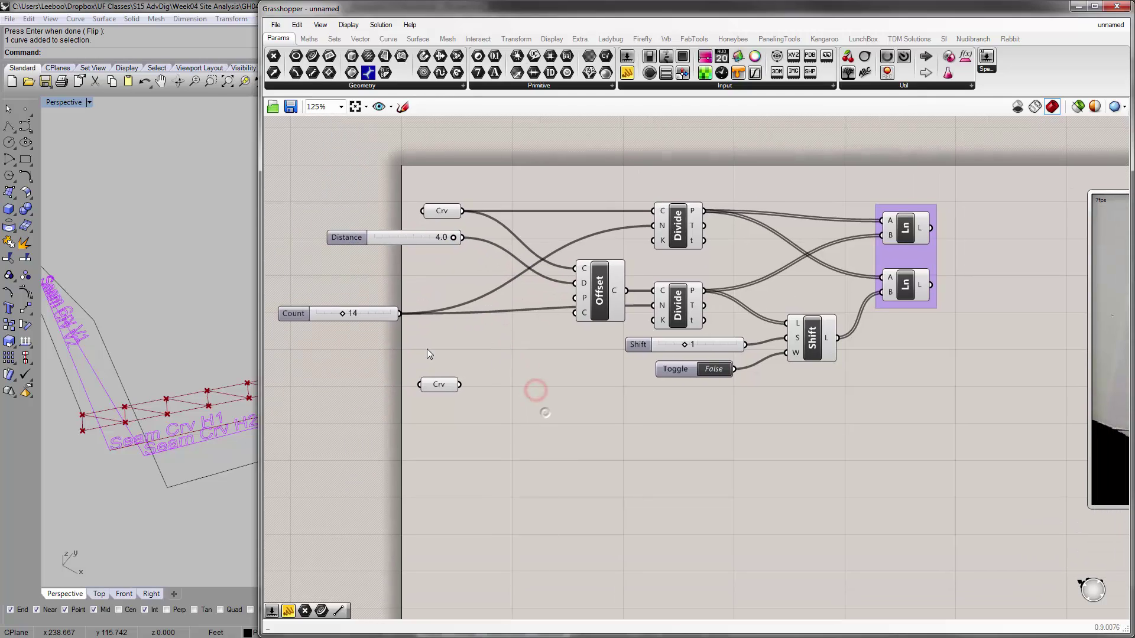
pyautogui.moveTo(345, 314); pyautogui.dragTo(344, 317)
pyautogui.moveTo(160, 447)
pyautogui.mouseDown(button='right')
pyautogui.moveTo(158, 418)
pyautogui.moveTo(166, 436)
pyautogui.mouseUp(button='right')
pyautogui.click(466, 364)
pyautogui.moveTo(506, 365); pyautogui.dragTo(446, 377, button='right')
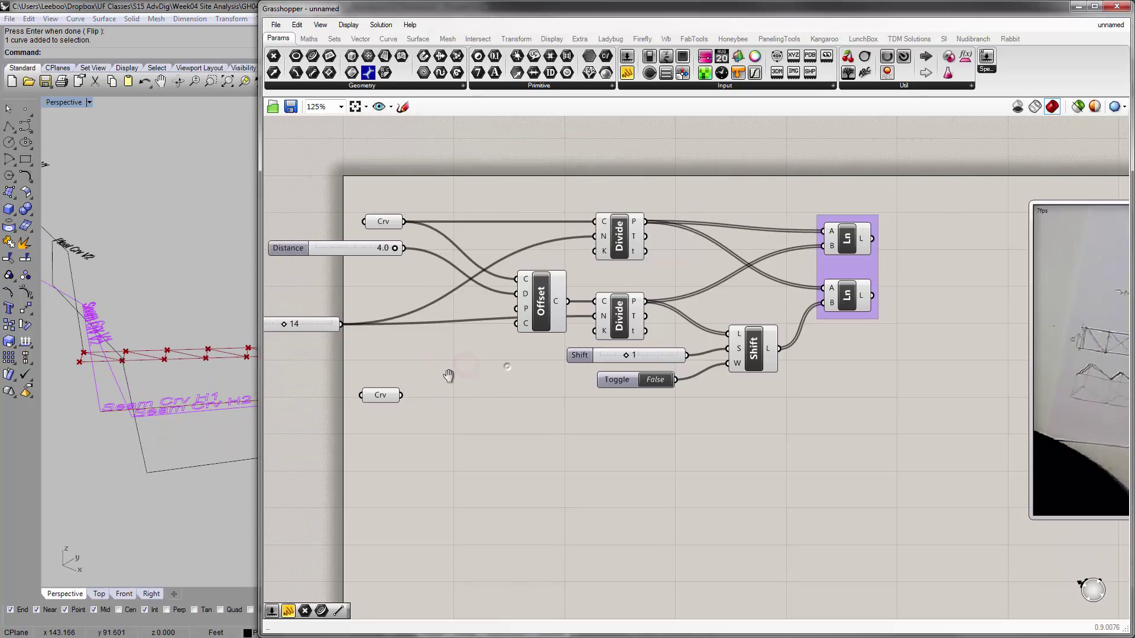
# Duplicate the Offset, both Divides, Shift List with its slider and toggle, and the Line group, placing the copy below the original.
pyautogui.moveTo(727, 400); pyautogui.dragTo(705, 406, button='right')
pyautogui.moveTo(870, 431); pyautogui.dragTo(484, 207)
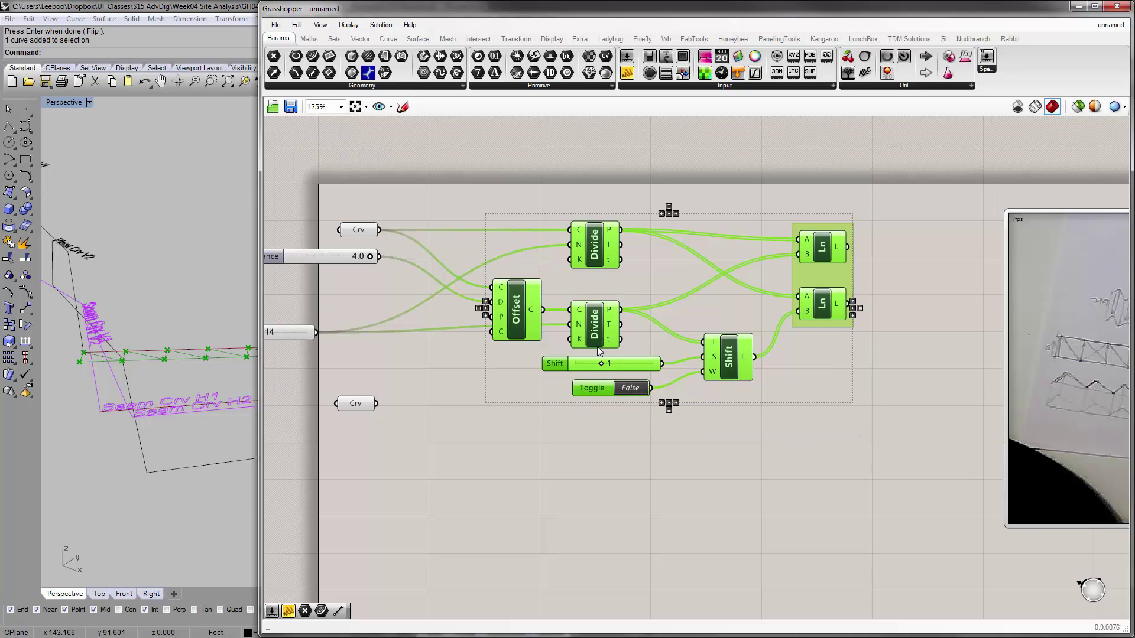
pyautogui.hotkey('ctrl', 'c')
pyautogui.hotkey('ctrl', 'v')
pyautogui.moveTo(602, 258); pyautogui.dragTo(597, 467)
pyautogui.moveTo(440, 436); pyautogui.dragTo(511, 357, button='right')
# Connect the second Crv parameter to the C inputs of the copied upper Divide and the copied Offset.
pyautogui.click(432, 402)
pyautogui.moveTo(421, 324); pyautogui.dragTo(407, 396)
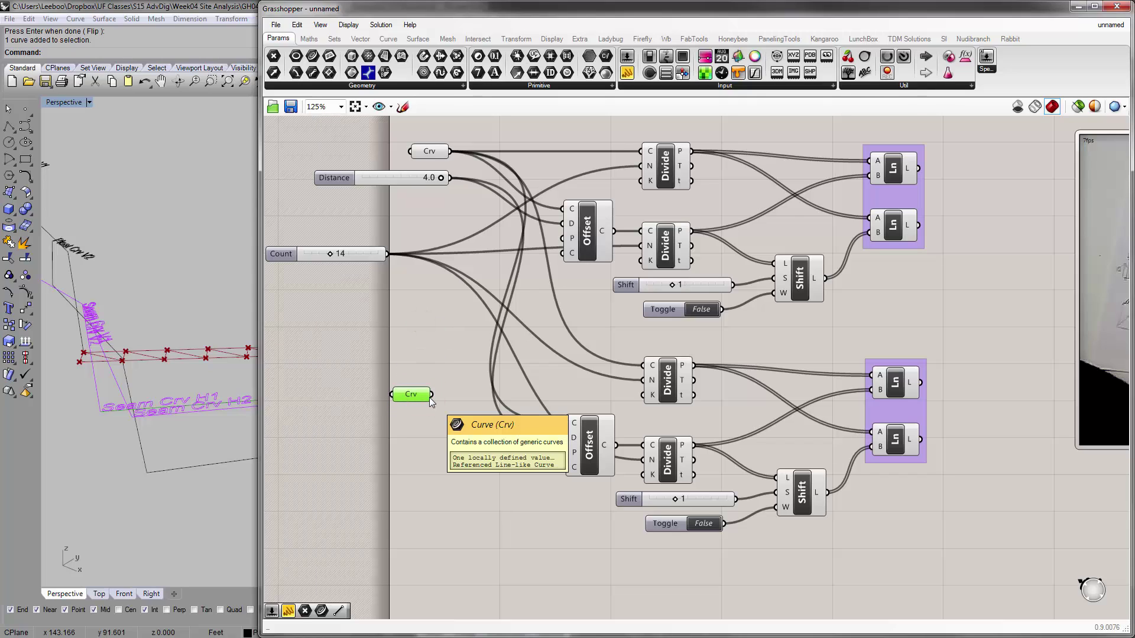
pyautogui.moveTo(431, 394); pyautogui.dragTo(642, 366)
pyautogui.moveTo(438, 394); pyautogui.dragTo(564, 423)
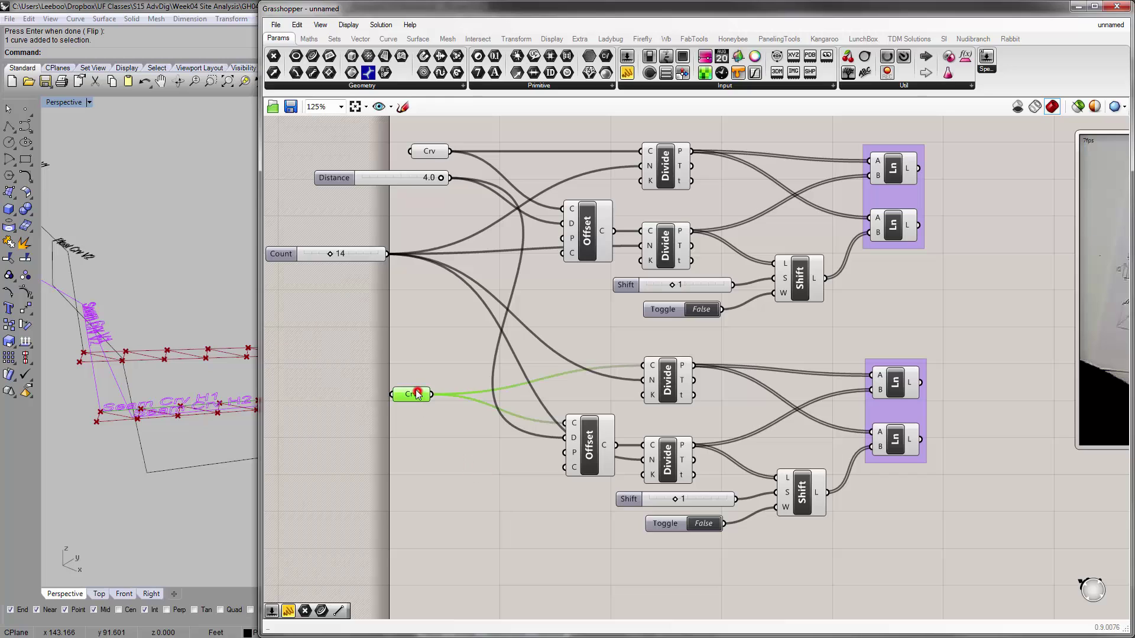
pyautogui.moveTo(419, 388); pyautogui.dragTo(446, 388)
# Stack the shared Distance and Count sliders together between the two Crv parameters.
pyautogui.moveTo(457, 131); pyautogui.dragTo(498, 226, button='right')
pyautogui.click(469, 241)
pyautogui.moveTo(424, 275); pyautogui.dragTo(382, 302)
pyautogui.moveTo(441, 284); pyautogui.dragTo(526, 262, button='right')
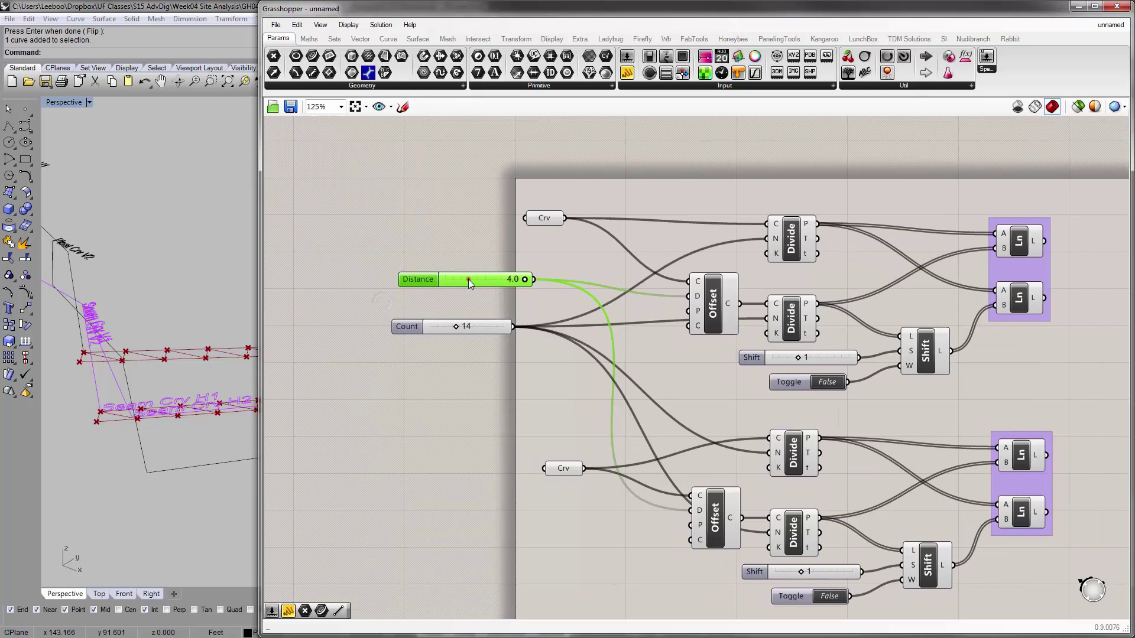
pyautogui.moveTo(468, 279); pyautogui.dragTo(449, 306)
pyautogui.moveTo(484, 381); pyautogui.dragTo(501, 337)
pyautogui.click(423, 393)
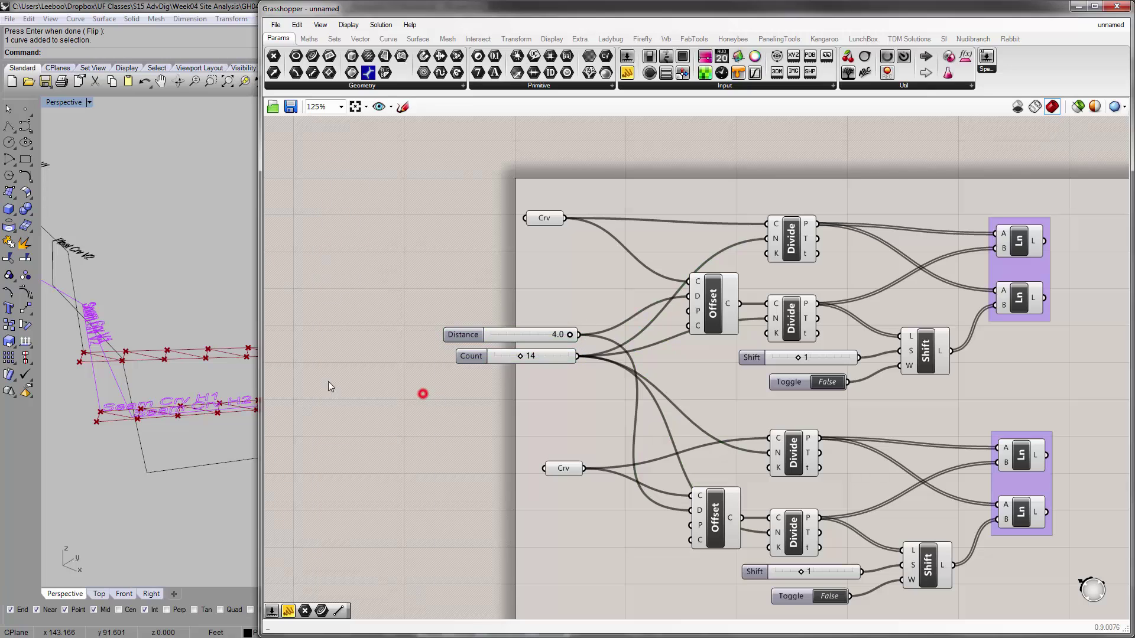
# Enlarge the Rhino viewport to examine both zigzag rows, and study the pleat sketches in the webcam image on the canvas.
pyautogui.moveTo(261, 374); pyautogui.dragTo(367, 374)
pyautogui.moveTo(256, 362); pyautogui.dragTo(253, 452, button='right')
pyautogui.moveTo(672, 393); pyautogui.dragTo(514, 390, button='right')
pyautogui.moveTo(480, 202); pyautogui.dragTo(499, 213)
pyautogui.click(558, 256)
pyautogui.moveTo(1043, 335)
pyautogui.mouseDown(button='right')
pyautogui.moveTo(973, 308)
pyautogui.moveTo(538, 355)
pyautogui.mouseUp(button='right')
pyautogui.scroll(-2, 670, 351)
pyautogui.click(673, 350)
pyautogui.scroll(3, 807, 376)
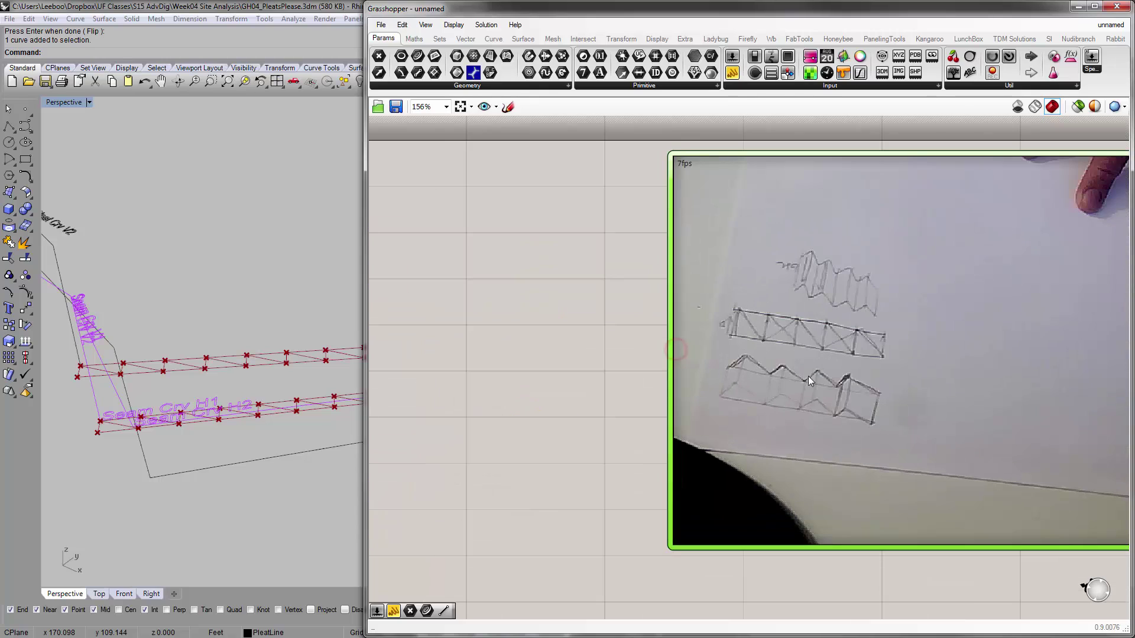
pyautogui.scroll(-2, 726, 357)
pyautogui.scroll(2, 662, 338)
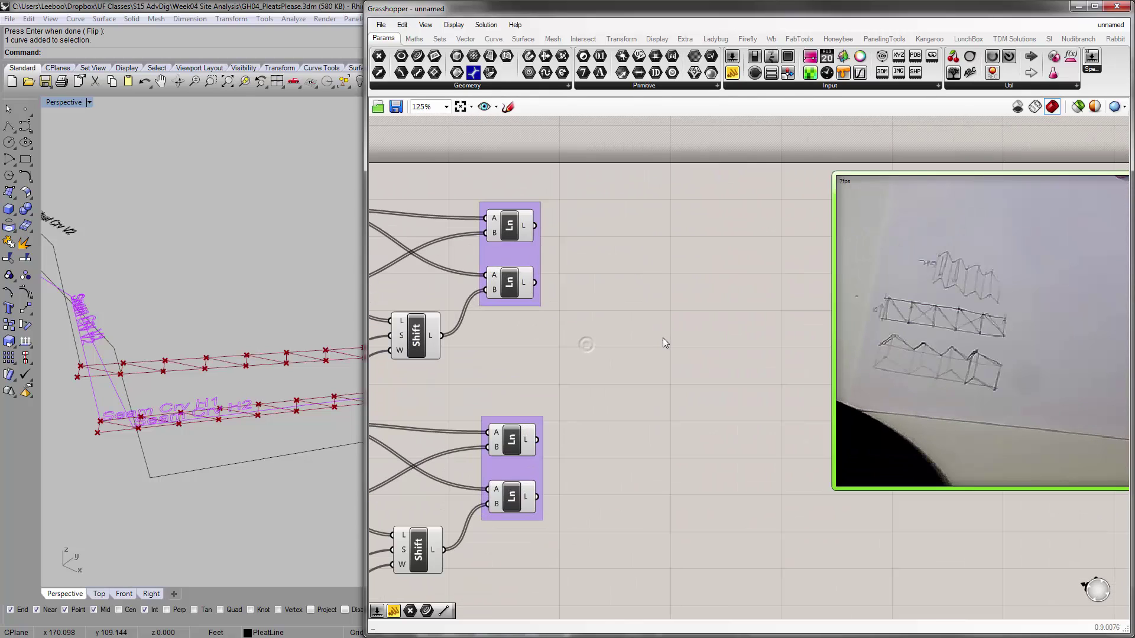
# Add a Loft component between the two Line groups and the webcam image, and widen the Rhino viewport.
pyautogui.doubleClick(661, 338)
pyautogui.write('loft')
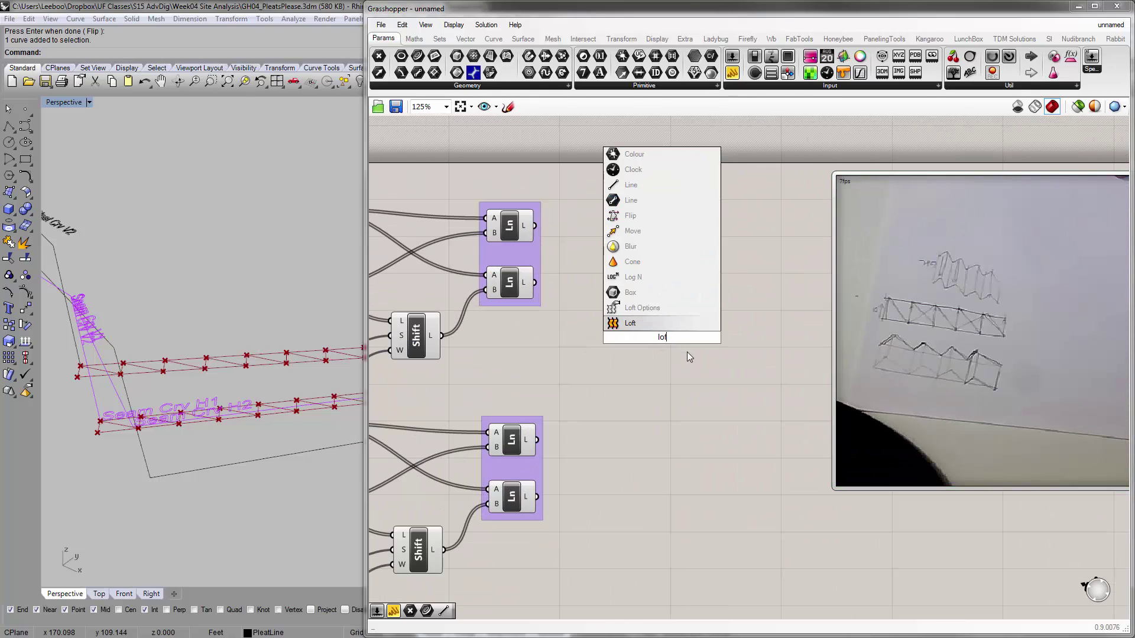
pyautogui.click(681, 324)
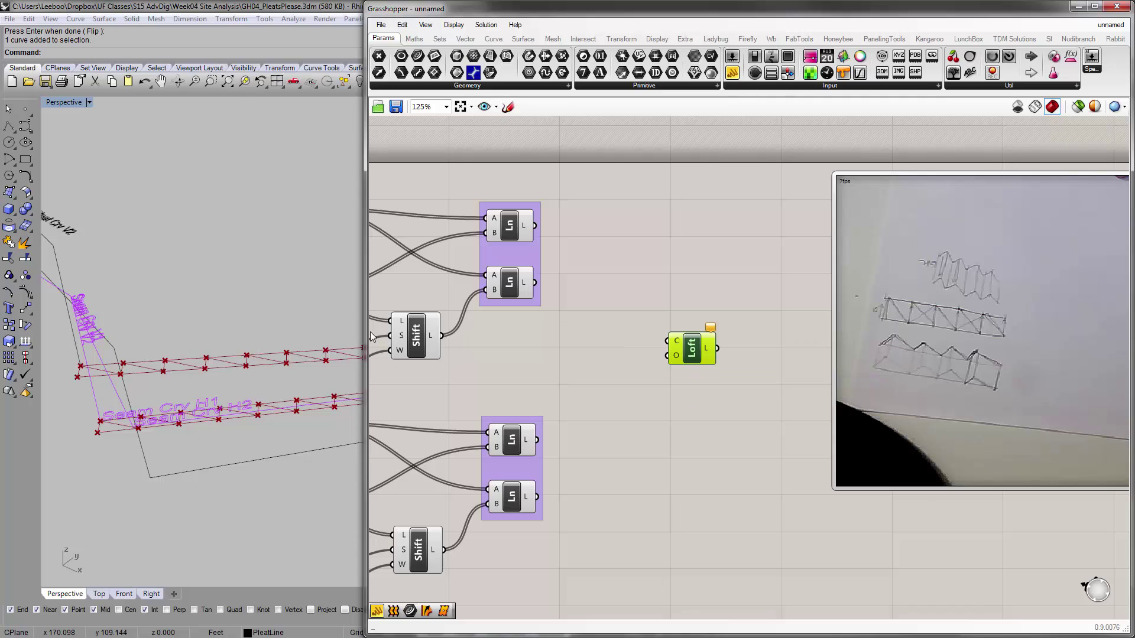
pyautogui.moveTo(365, 332); pyautogui.dragTo(461, 332)
pyautogui.moveTo(776, 344)
pyautogui.mouseDown()
pyautogui.moveTo(765, 280)
pyautogui.moveTo(791, 343)
pyautogui.mouseUp()
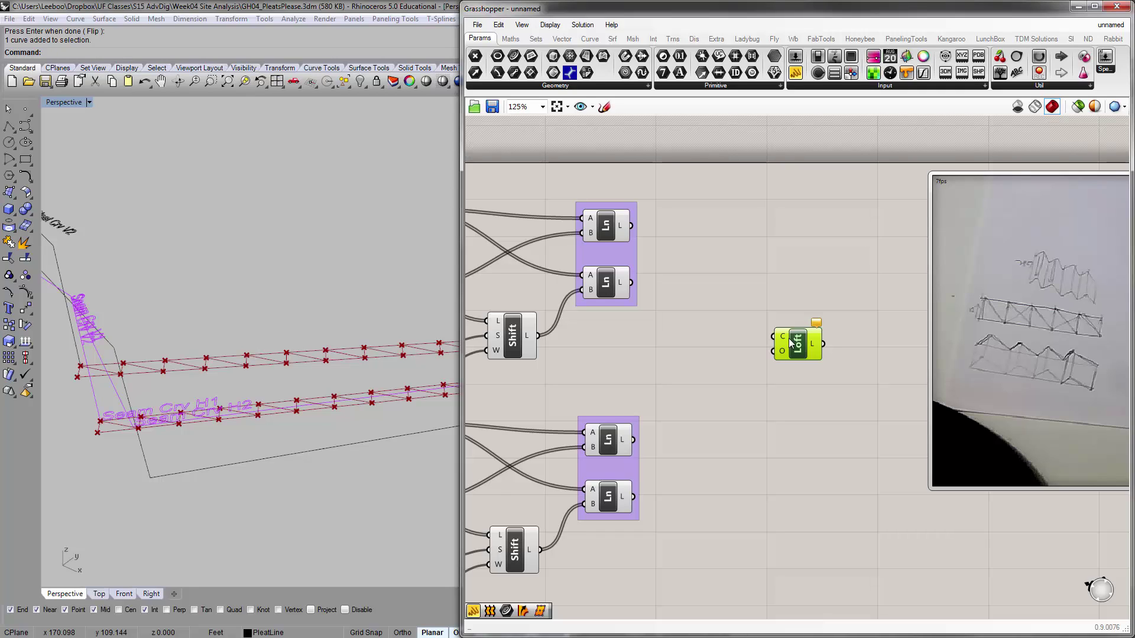
pyautogui.moveTo(789, 340); pyautogui.dragTo(791, 335)
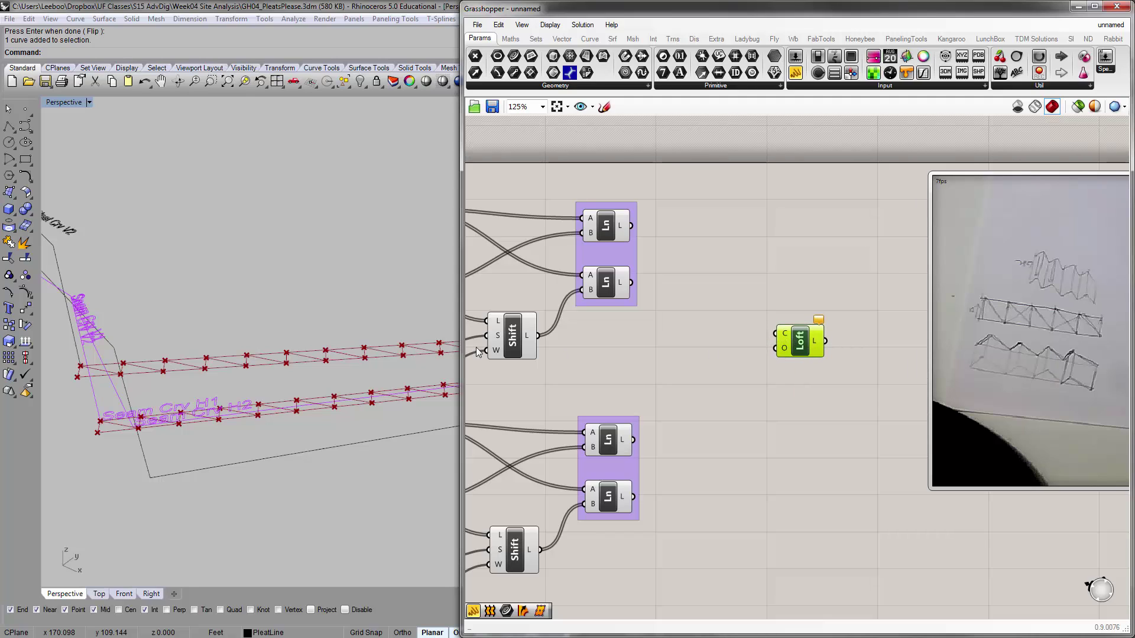
# Highlight the first group's upper Line component and examine its straight connections in a wider, closer Rhino view.
pyautogui.click(606, 231)
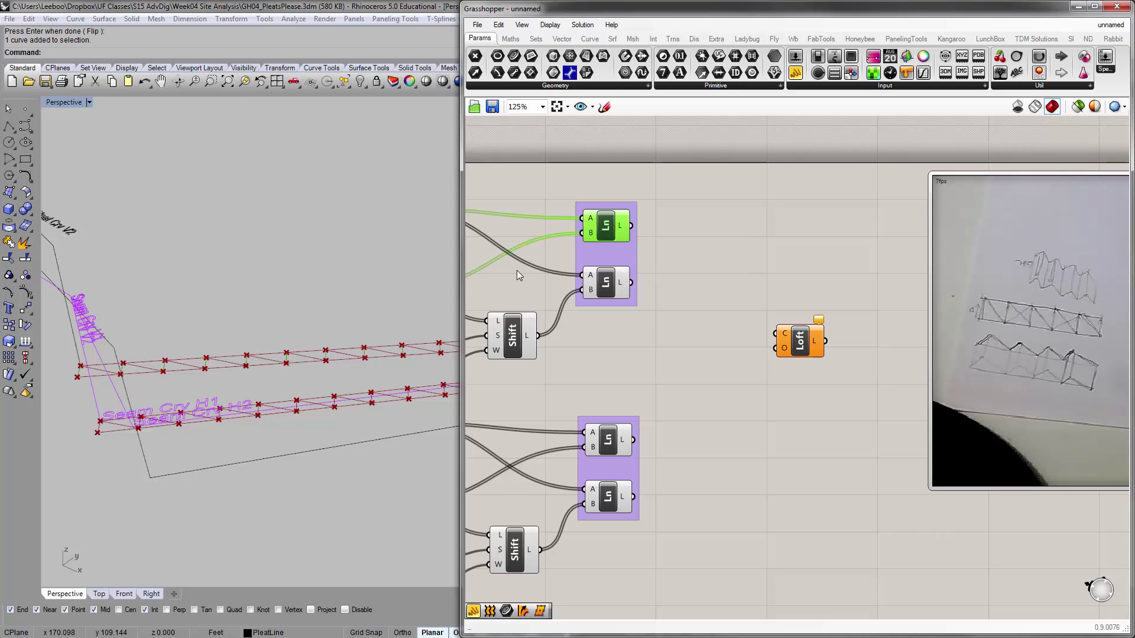
pyautogui.moveTo(461, 315); pyautogui.dragTo(681, 315)
pyautogui.scroll(4, 579, 369)
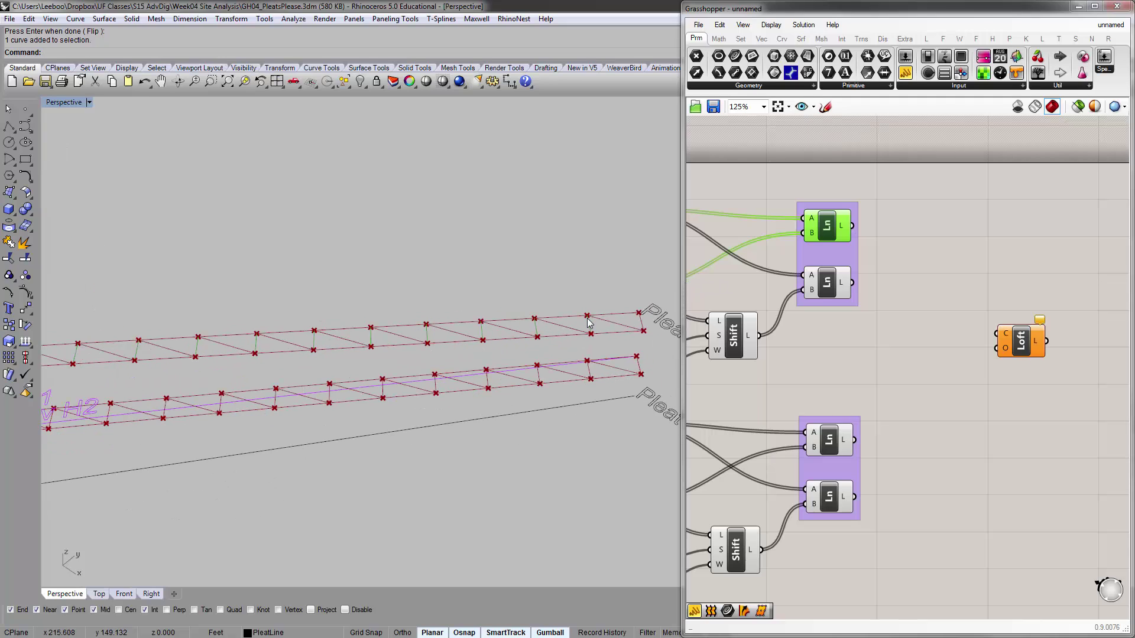
pyautogui.click(826, 357)
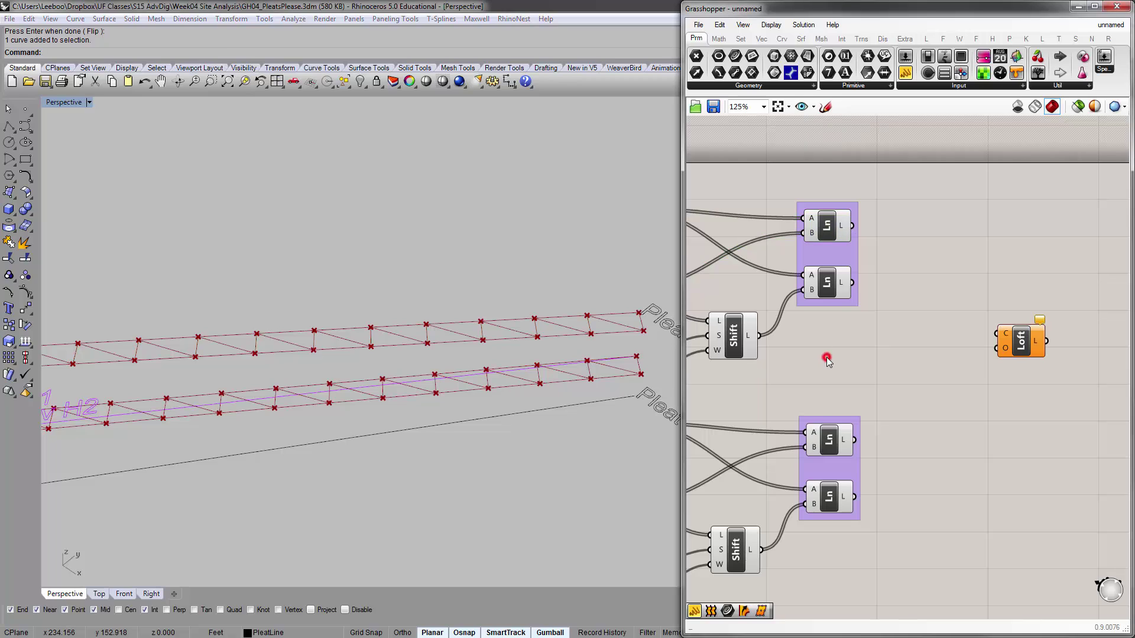
# Move the upper Line component in each of the two groups closer to the Loft, offset from its diagonal counterpart.
pyautogui.click(832, 231)
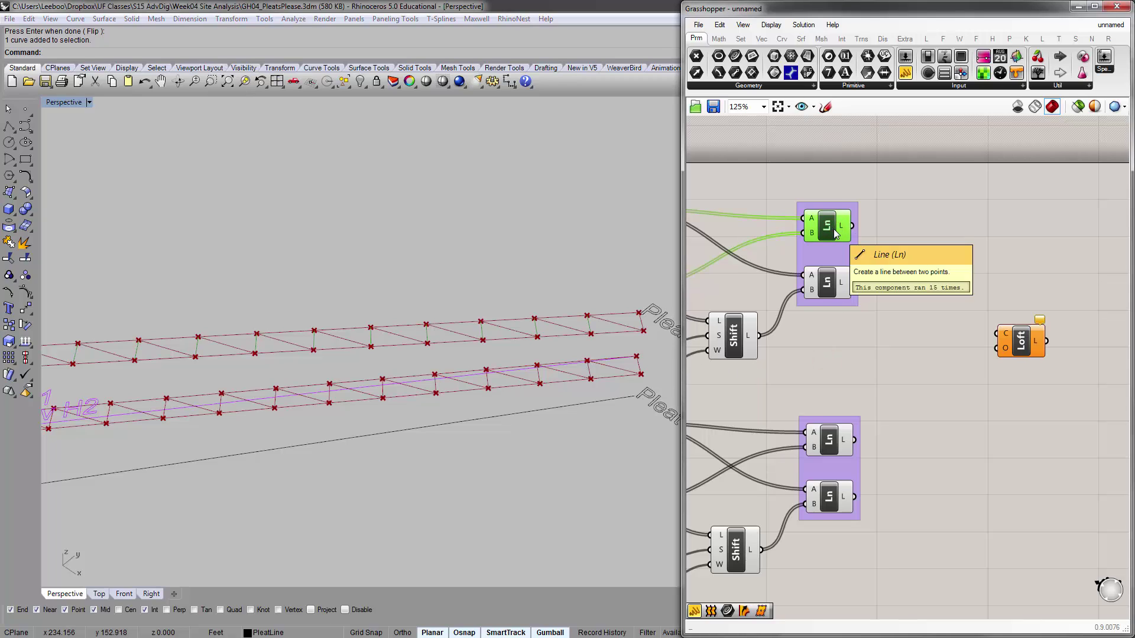
pyautogui.moveTo(857, 241); pyautogui.dragTo(788, 243, button='right')
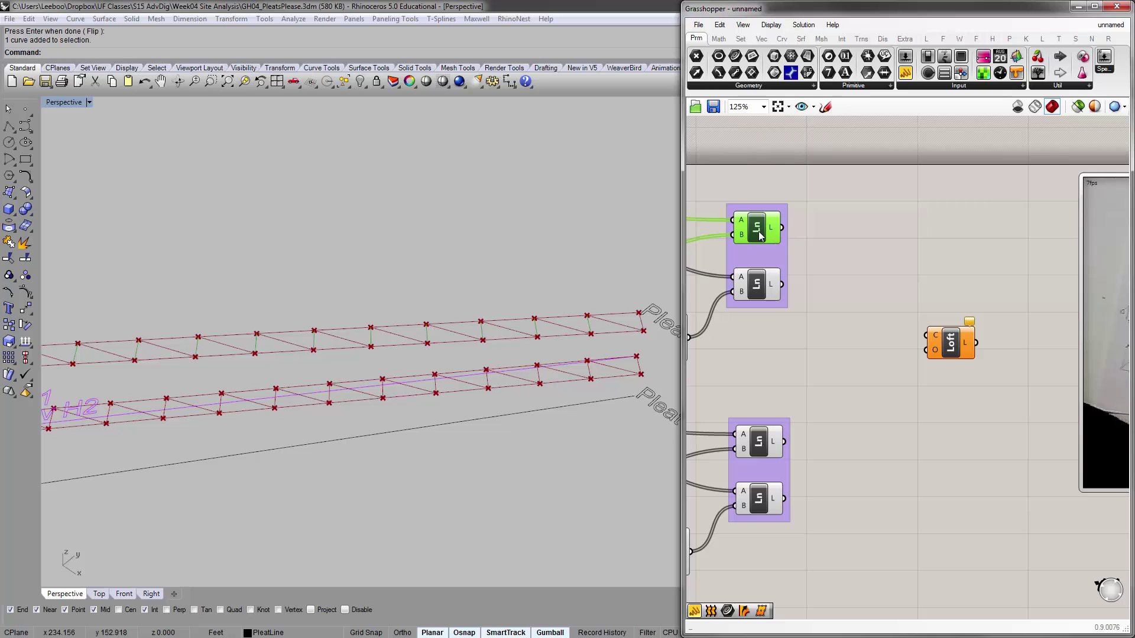
pyautogui.moveTo(759, 232); pyautogui.dragTo(834, 225)
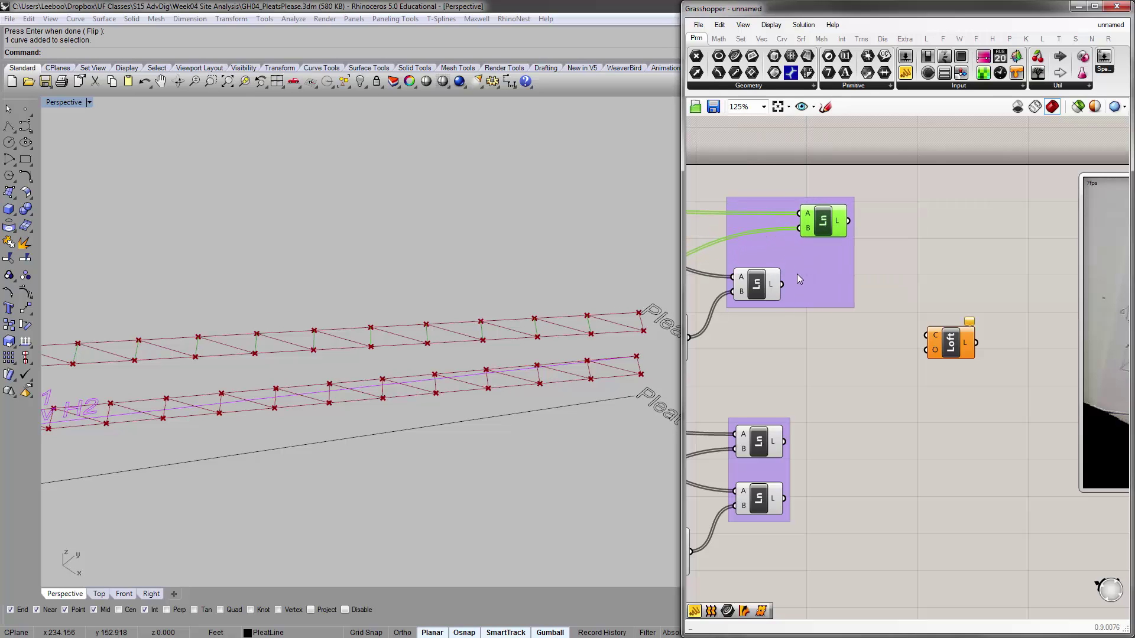
pyautogui.click(757, 449)
pyautogui.moveTo(760, 448); pyautogui.dragTo(842, 446)
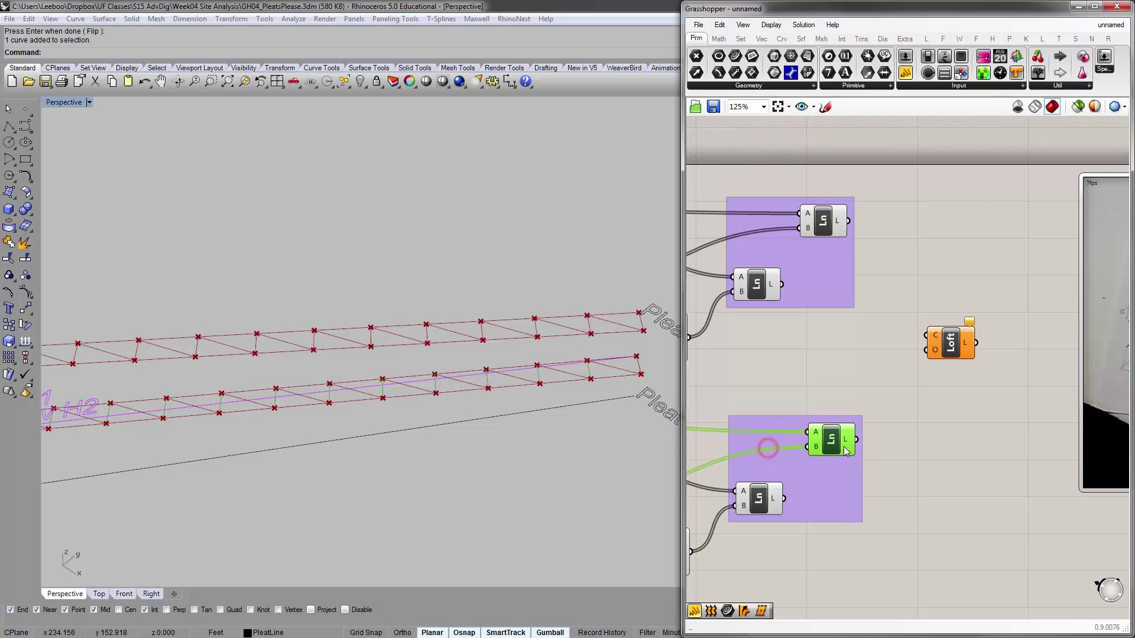
# Highlight the diagonal Line component of each group in turn to examine its connections in the Rhino viewport.
pyautogui.click(813, 349)
pyautogui.click(753, 285)
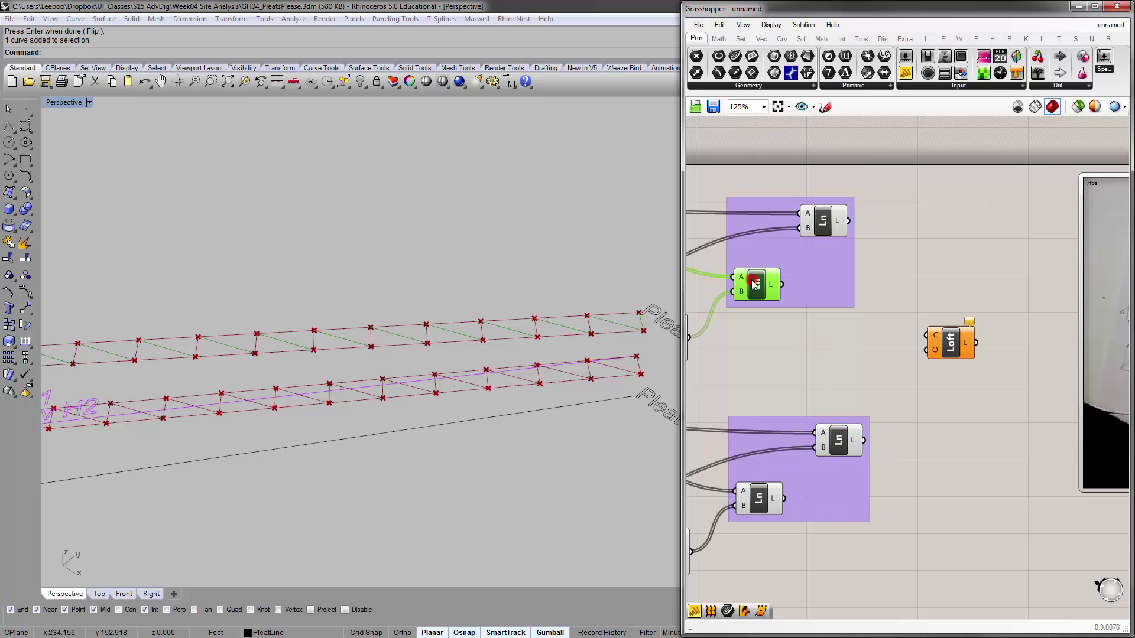
pyautogui.click(759, 505)
pyautogui.click(784, 375)
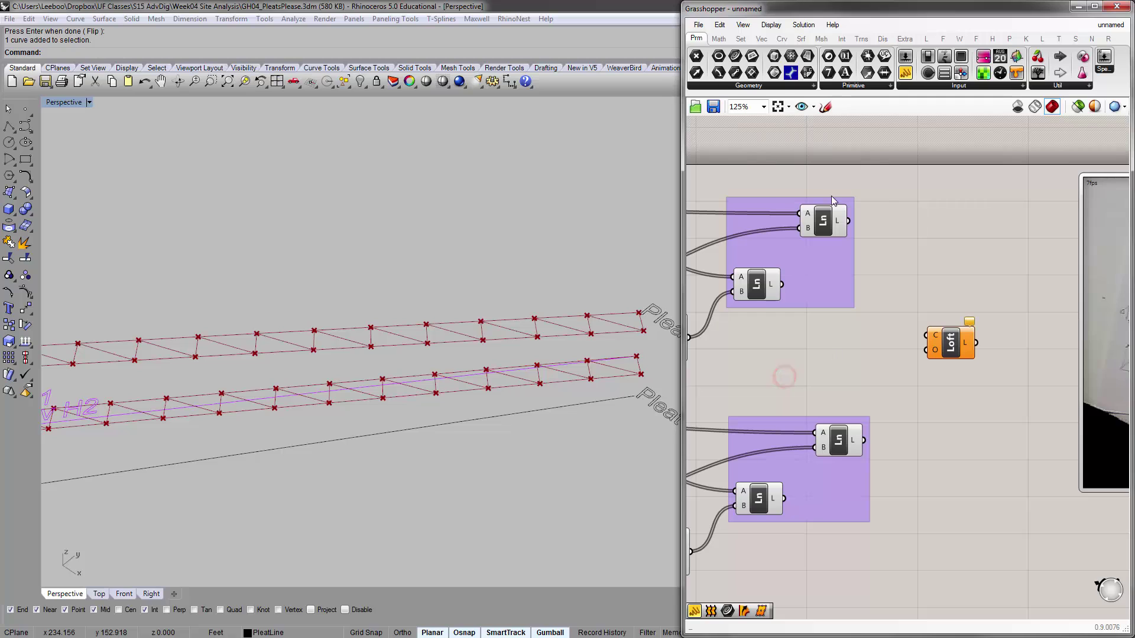
# Align the upper Line components of the two groups vertically and move the Loft component farther away from them.
pyautogui.moveTo(828, 225); pyautogui.dragTo(840, 222)
pyautogui.moveTo(838, 431); pyautogui.dragTo(835, 431)
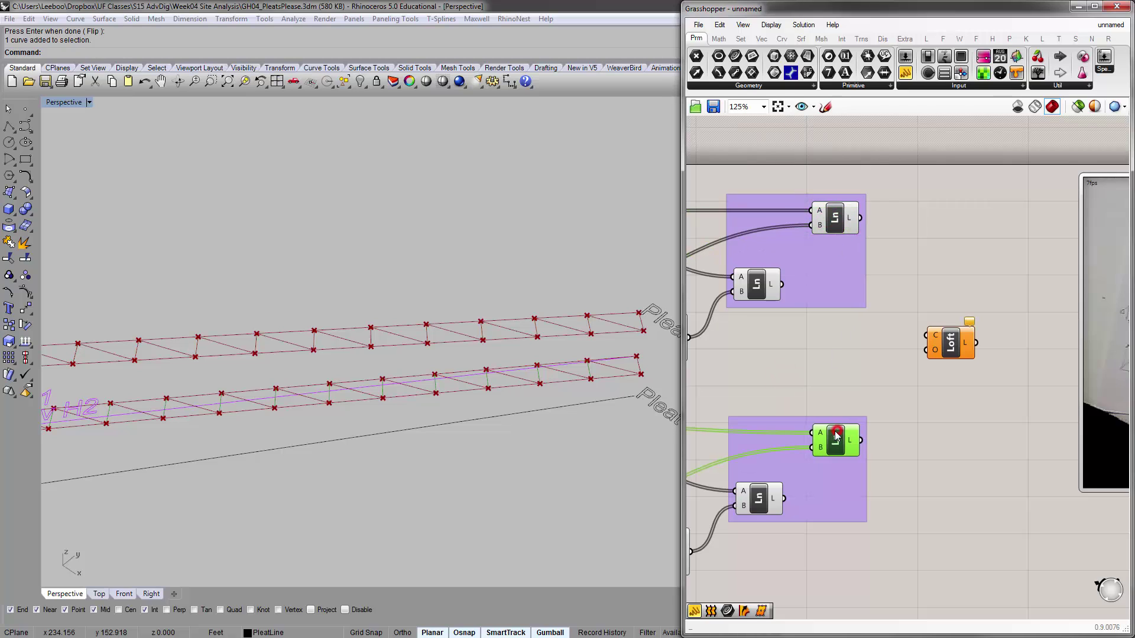
pyautogui.moveTo(877, 357); pyautogui.dragTo(812, 333, button='right')
pyautogui.moveTo(879, 321); pyautogui.dragTo(899, 331)
pyautogui.moveTo(827, 290); pyautogui.dragTo(876, 305, button='right')
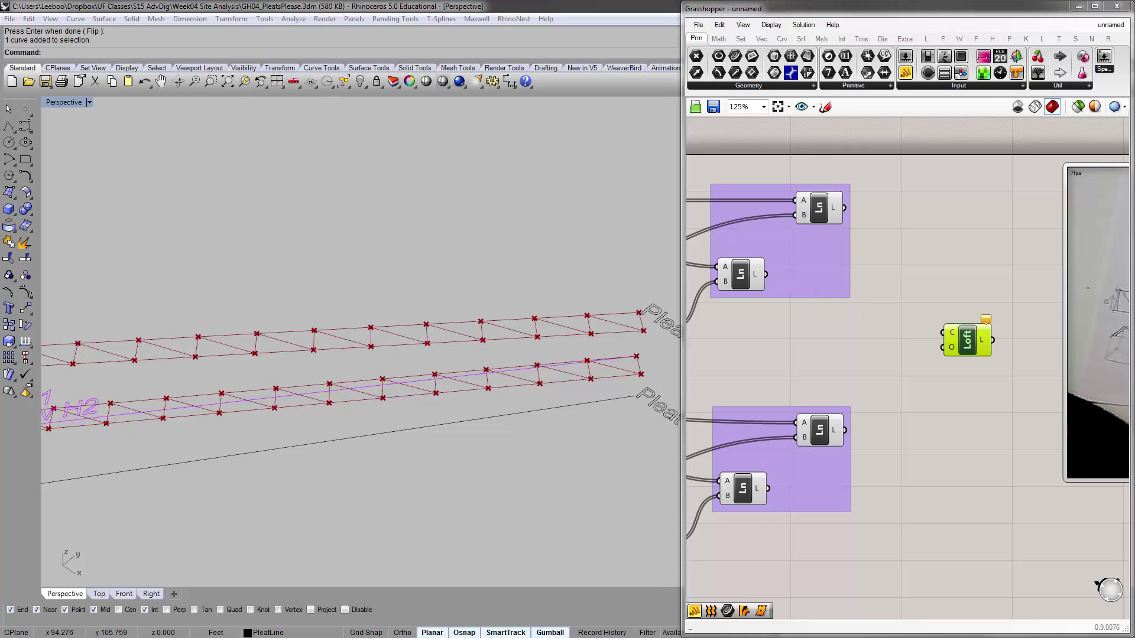
pyautogui.click(906, 240)
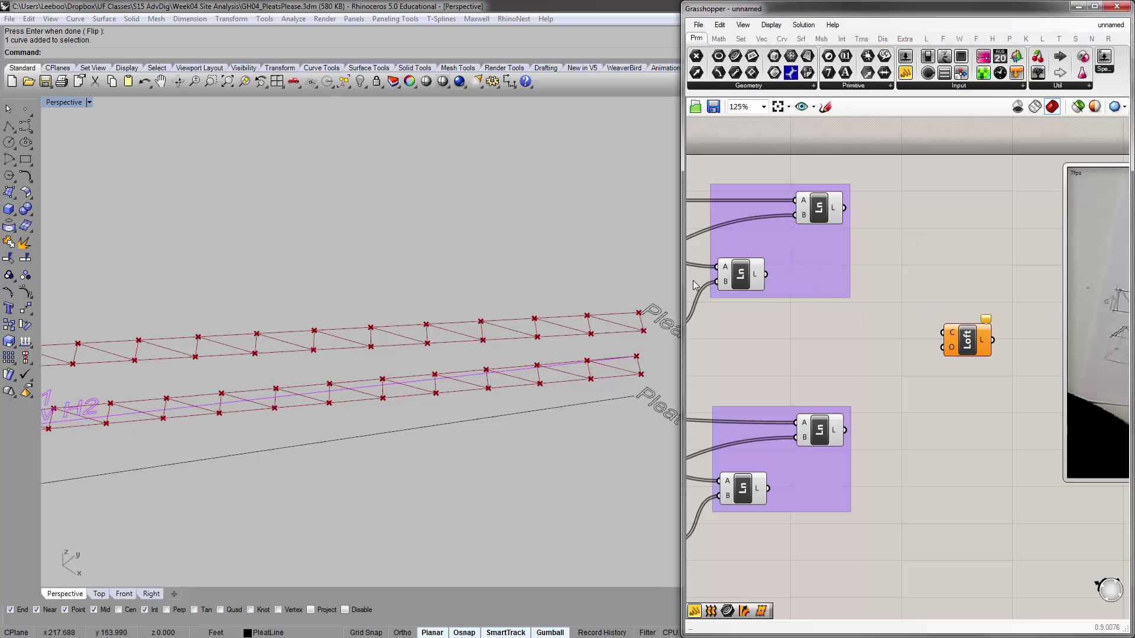
# Connect the first group's upper Line output to the Loft's C input and examine the lofted surface in Rhino.
pyautogui.click(839, 216)
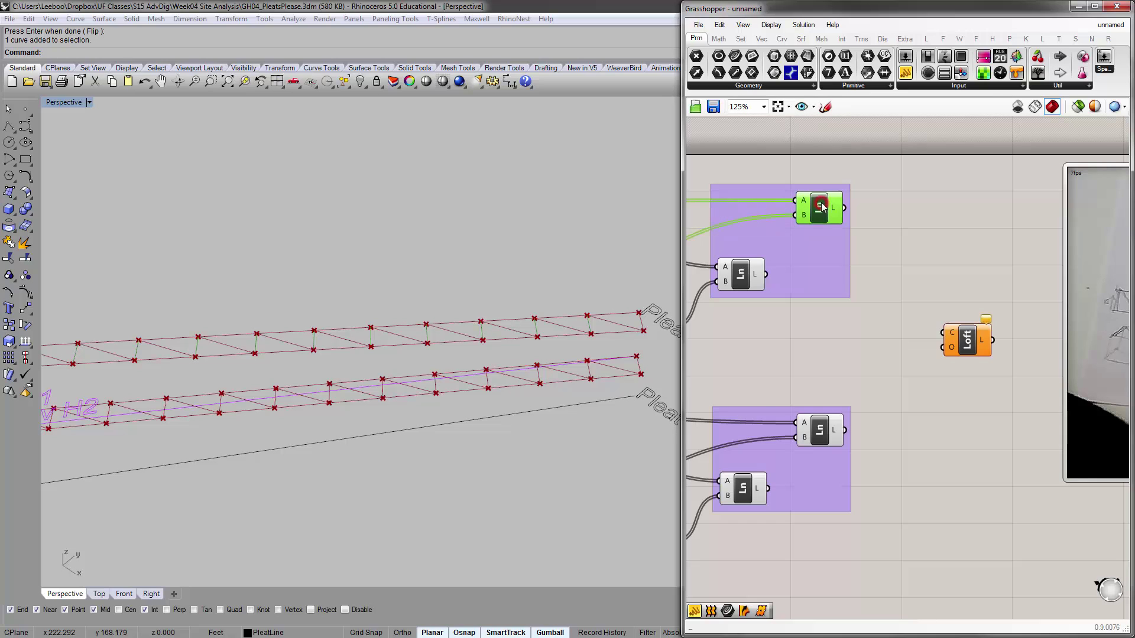
pyautogui.moveTo(845, 210); pyautogui.dragTo(942, 332)
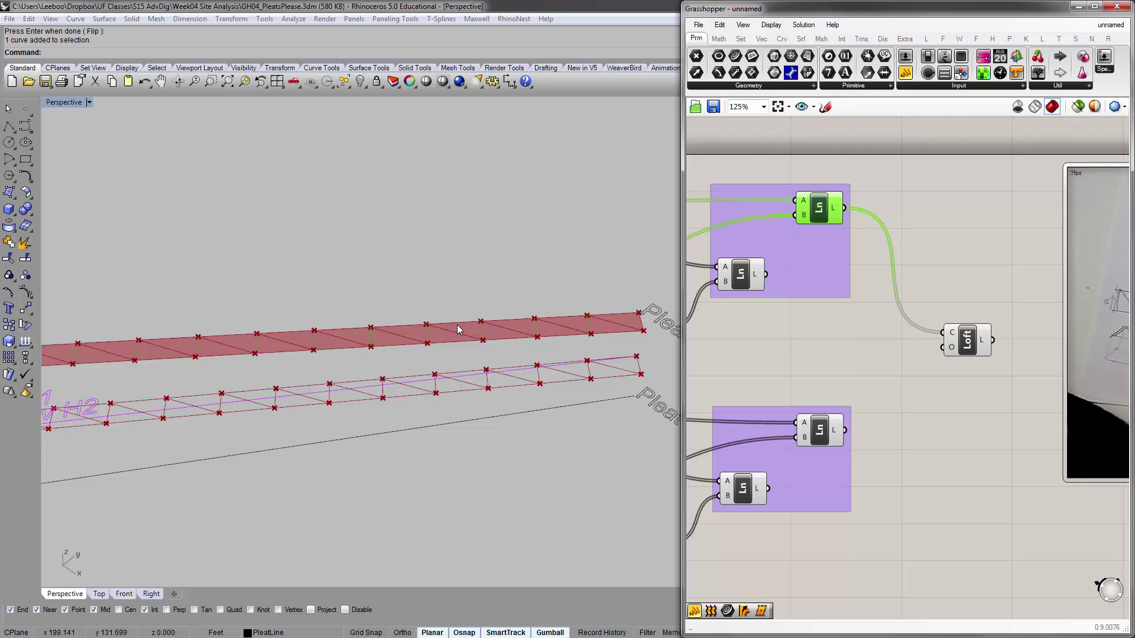
pyautogui.moveTo(458, 329); pyautogui.dragTo(511, 318, button='right')
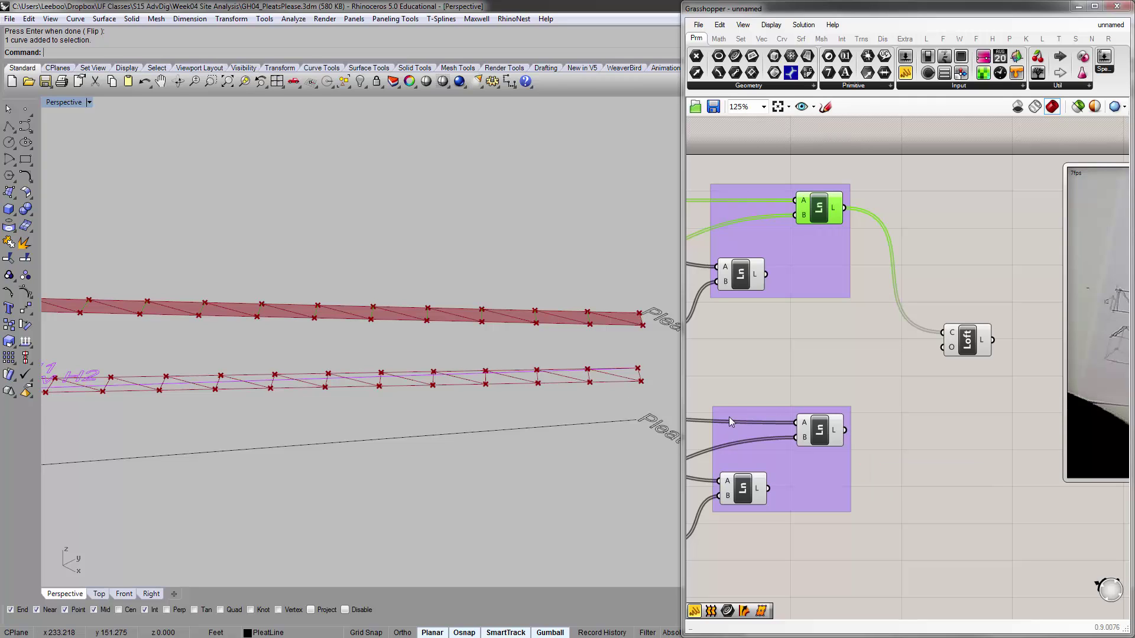
pyautogui.moveTo(549, 369); pyautogui.dragTo(563, 376, button='right')
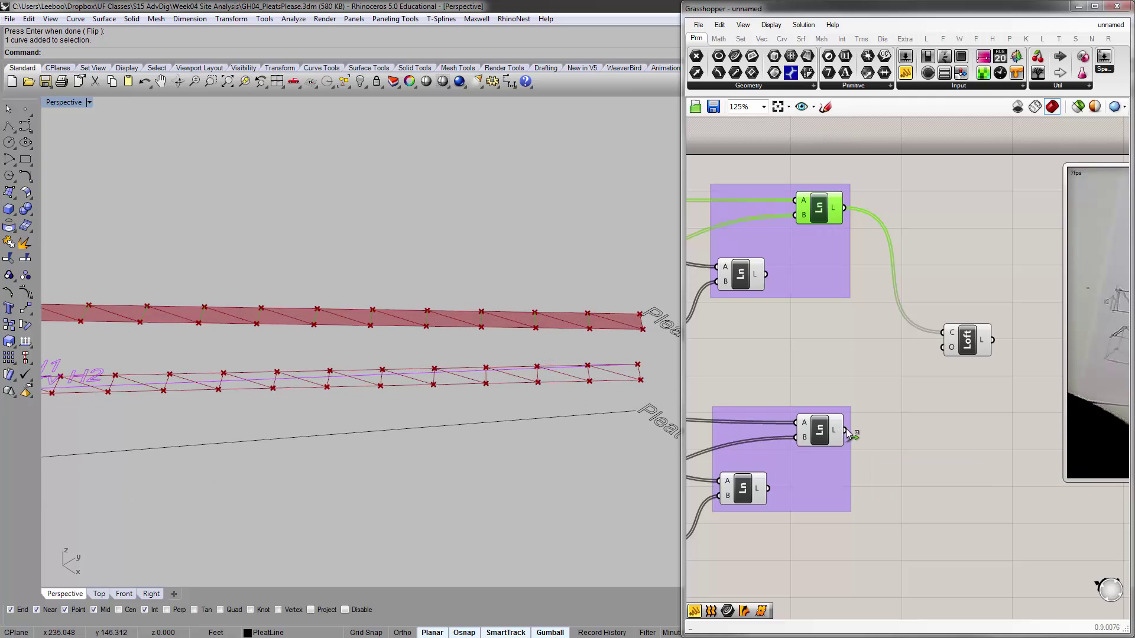
# Add the second group's upper Line output to the Loft's C input and examine the combined loft in Rhino.
pyautogui.moveTo(846, 431); pyautogui.dragTo(942, 333)
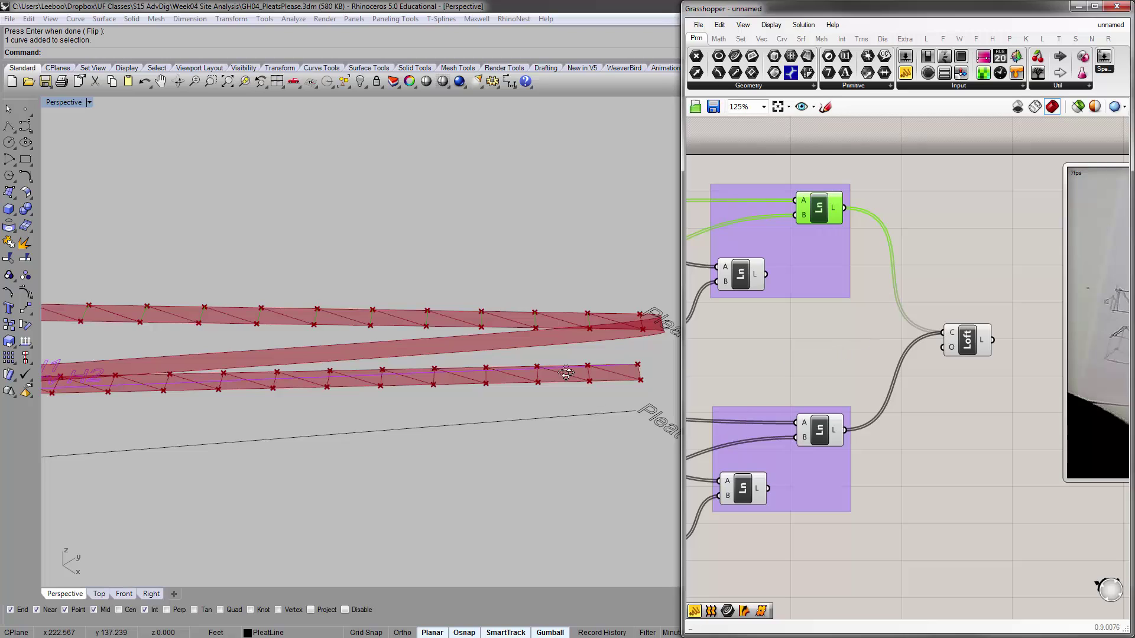
pyautogui.scroll(-7, 559, 360)
pyautogui.moveTo(564, 369)
pyautogui.mouseDown(button='right')
pyautogui.moveTo(577, 301)
pyautogui.moveTo(577, 372)
pyautogui.mouseUp(button='right')
pyautogui.scroll(4, 558, 361)
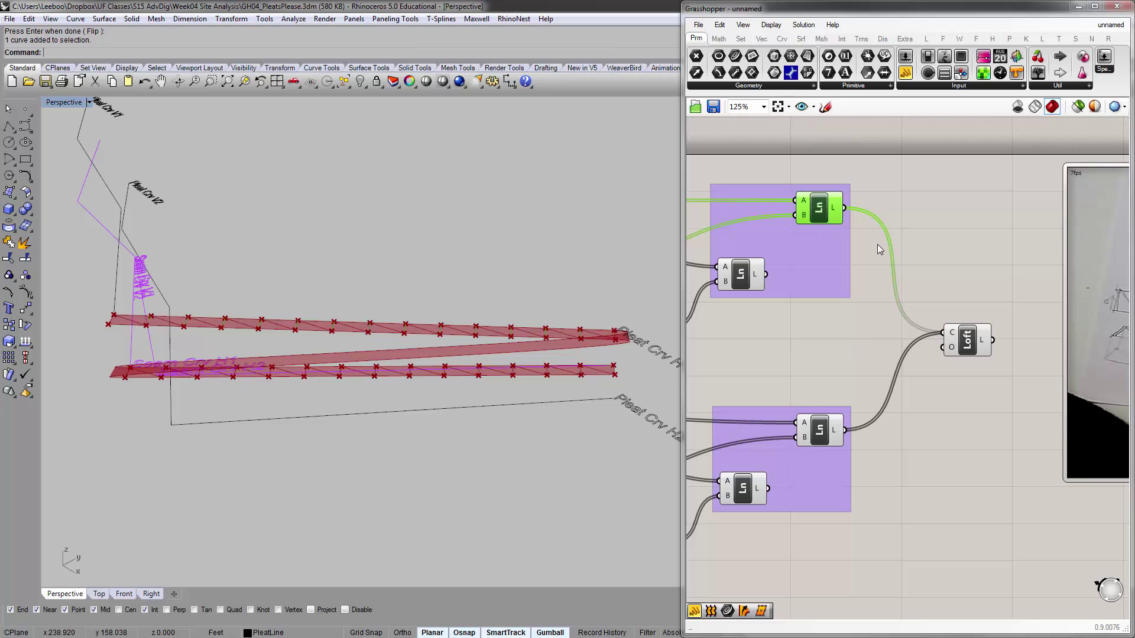
# Add a Panel beside the first group, feed it the upper Line output, and enlarge it to read the whole list.
pyautogui.click(905, 72)
pyautogui.click(957, 217)
pyautogui.moveTo(954, 221); pyautogui.dragTo(907, 235, button='right')
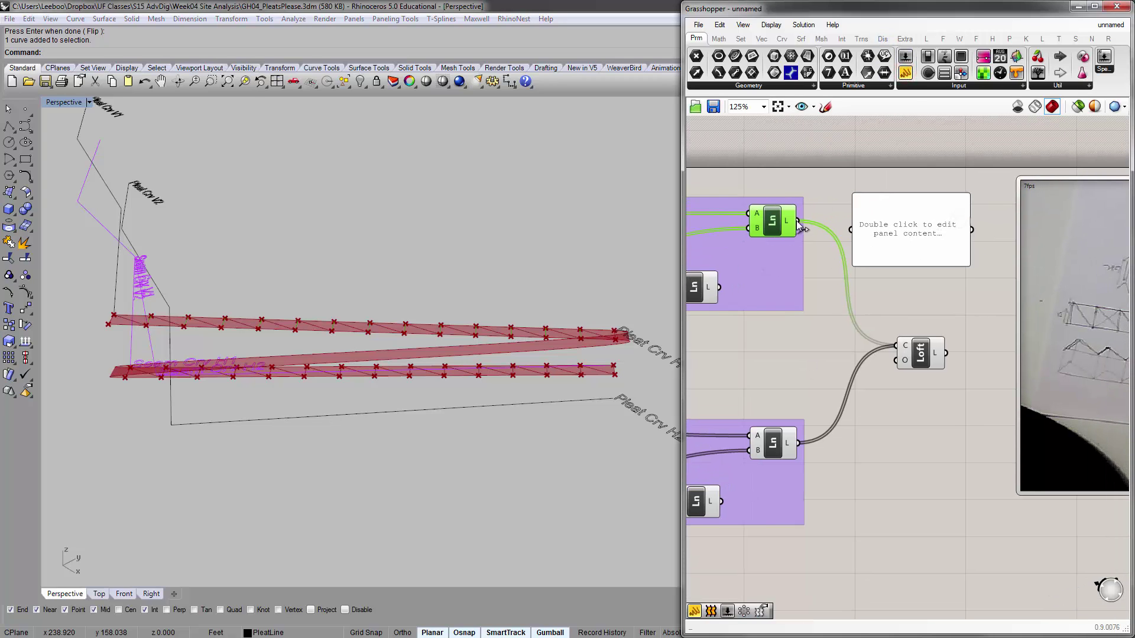
pyautogui.moveTo(796, 221); pyautogui.dragTo(851, 229)
pyautogui.moveTo(915, 265); pyautogui.dragTo(915, 415)
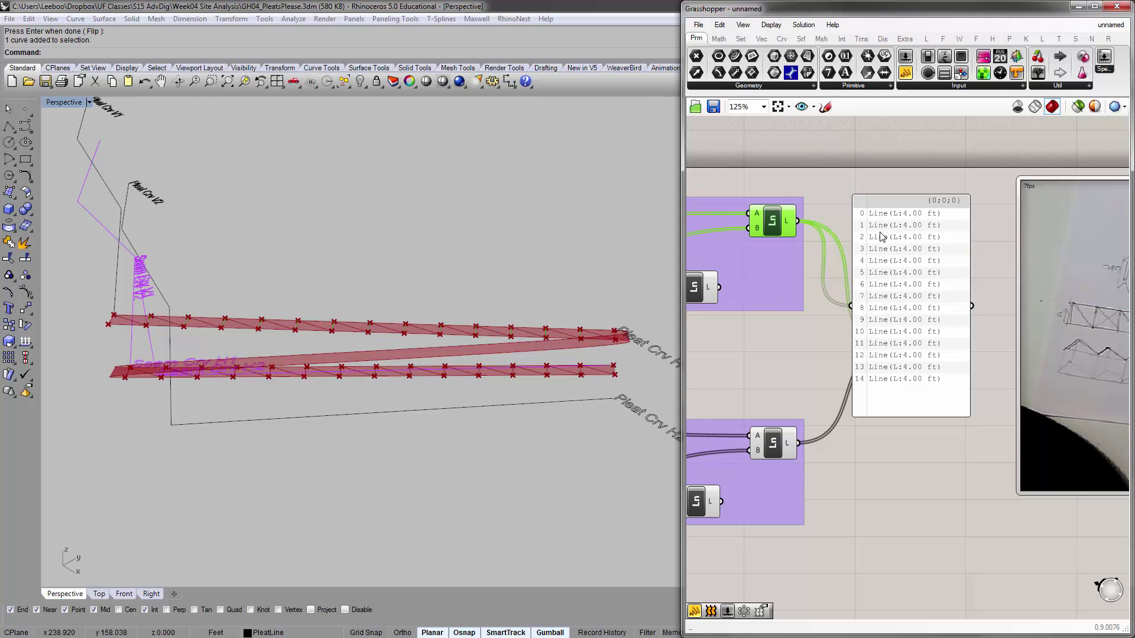
pyautogui.moveTo(880, 367); pyautogui.dragTo(899, 313)
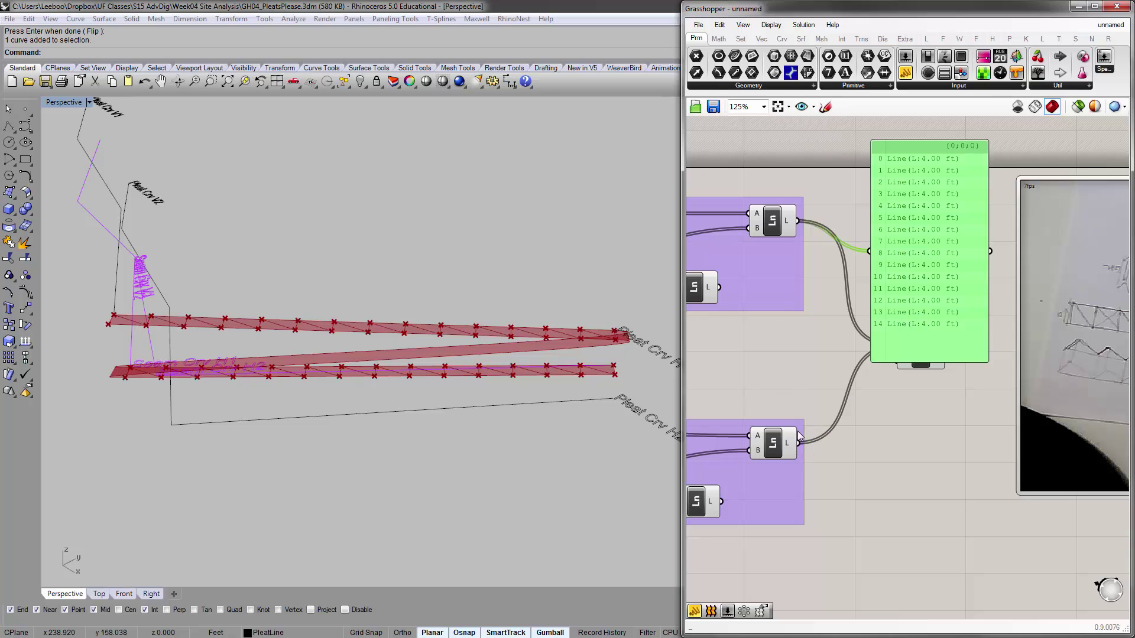
# Switch the Panel to the second group's upper Line output to read its list below the Loft, and delete the Panel.
pyautogui.moveTo(799, 443); pyautogui.dragTo(869, 252)
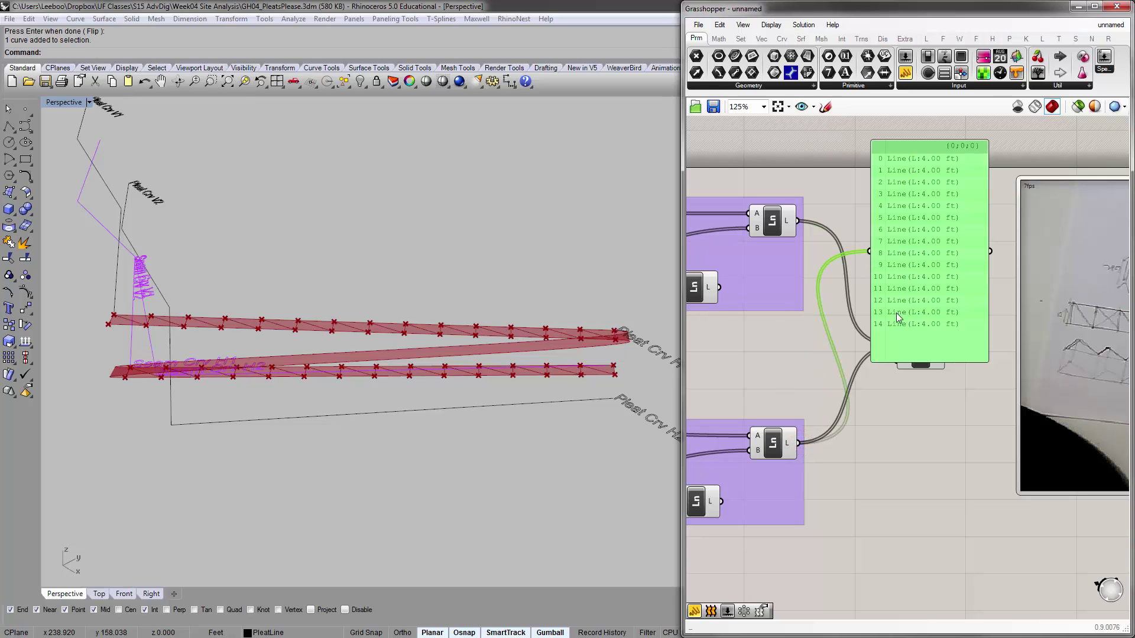
pyautogui.moveTo(898, 318); pyautogui.dragTo(894, 582)
pyautogui.moveTo(899, 477); pyautogui.dragTo(880, 421, button='right')
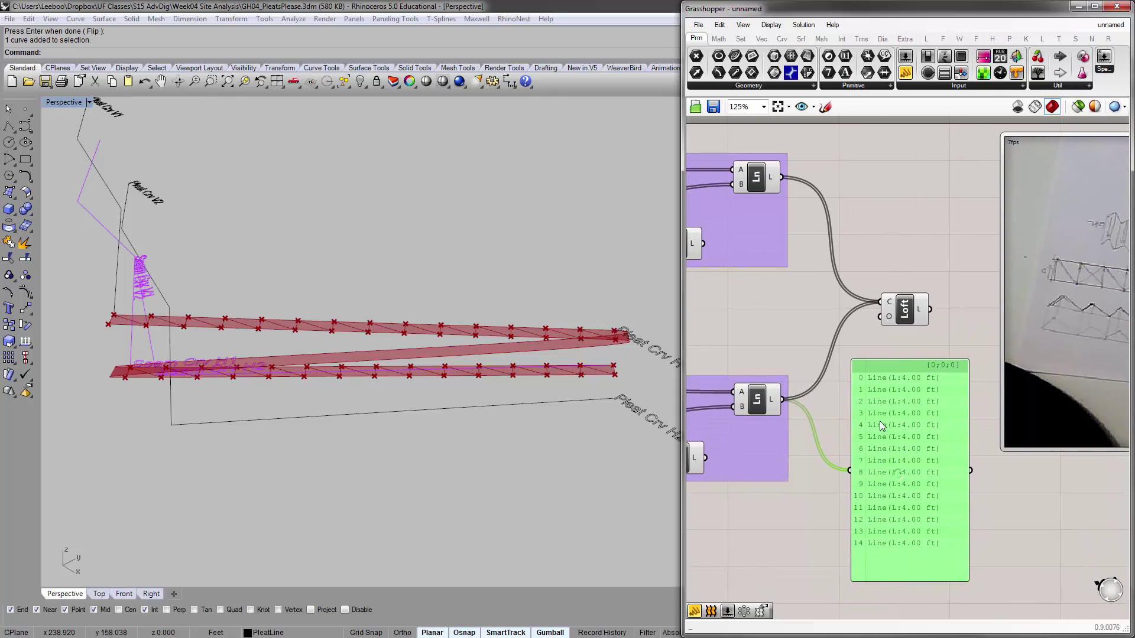
pyautogui.press('Delete')
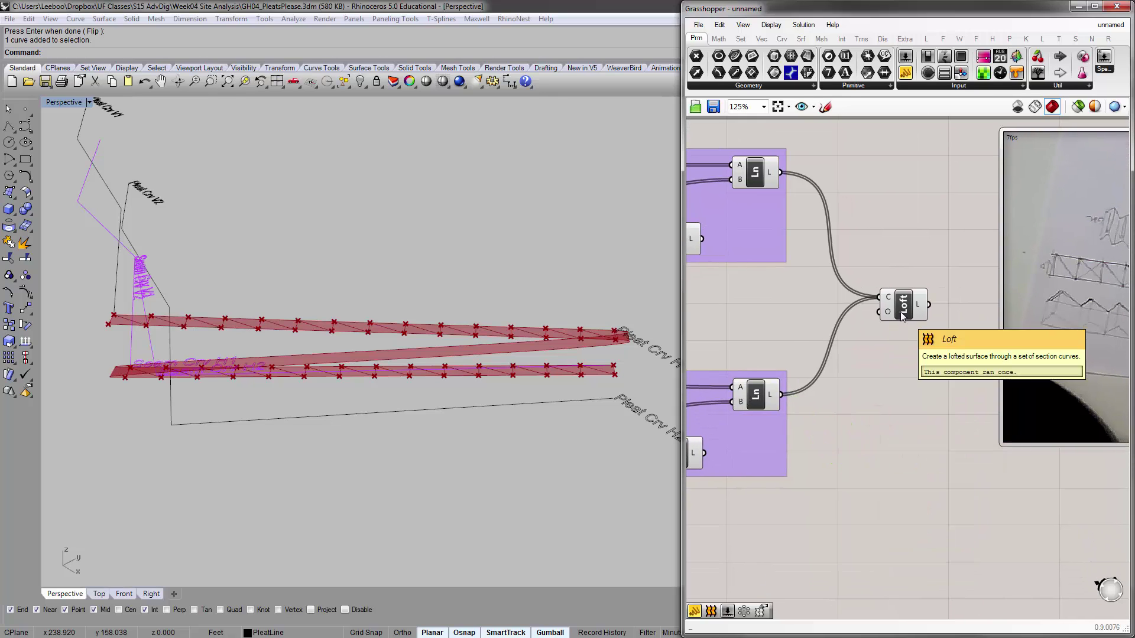
# Make room by moving the Loft away and add a Graft Tree component beside the first group's upper Line.
pyautogui.moveTo(899, 315); pyautogui.dragTo(940, 317)
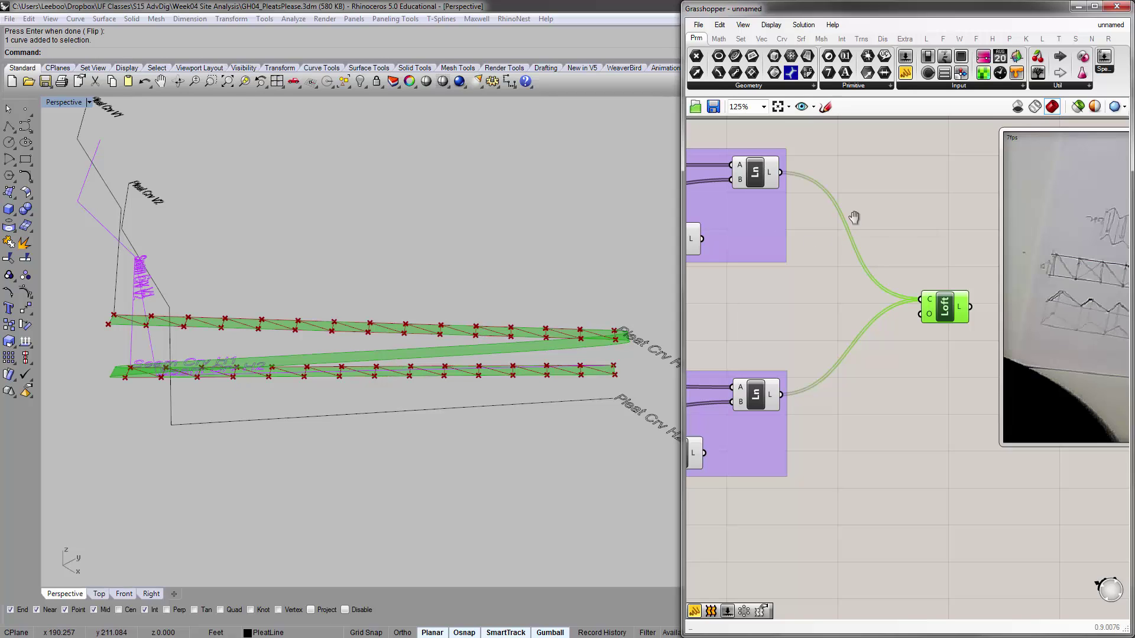
pyautogui.moveTo(854, 217); pyautogui.dragTo(834, 256, button='right')
pyautogui.click(841, 236)
pyautogui.doubleClick(840, 236)
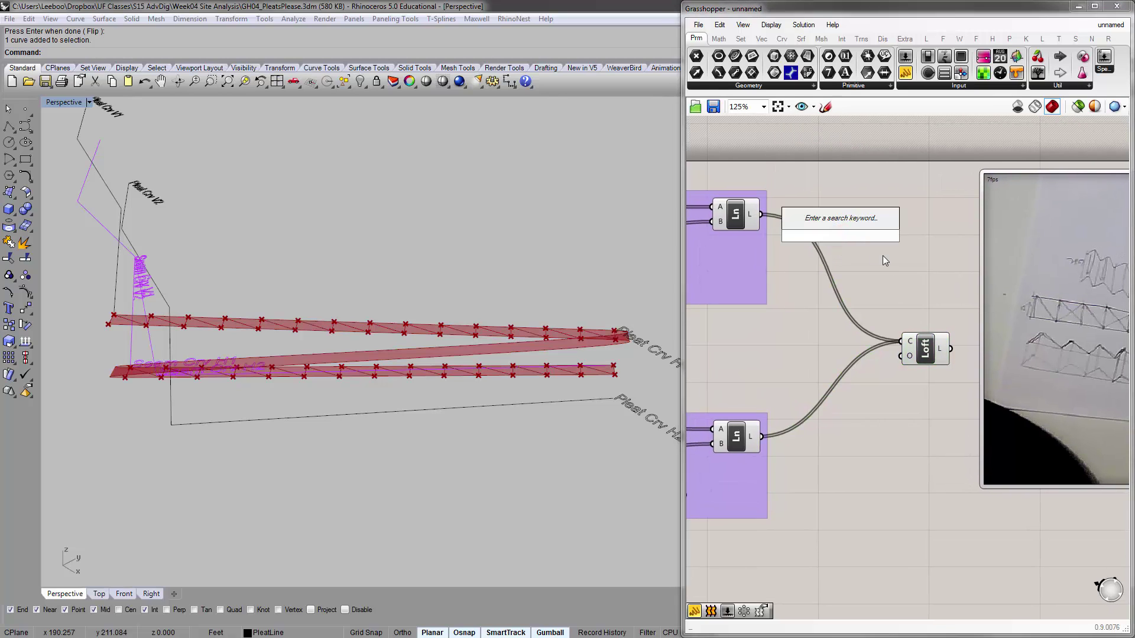
pyautogui.write('graft')
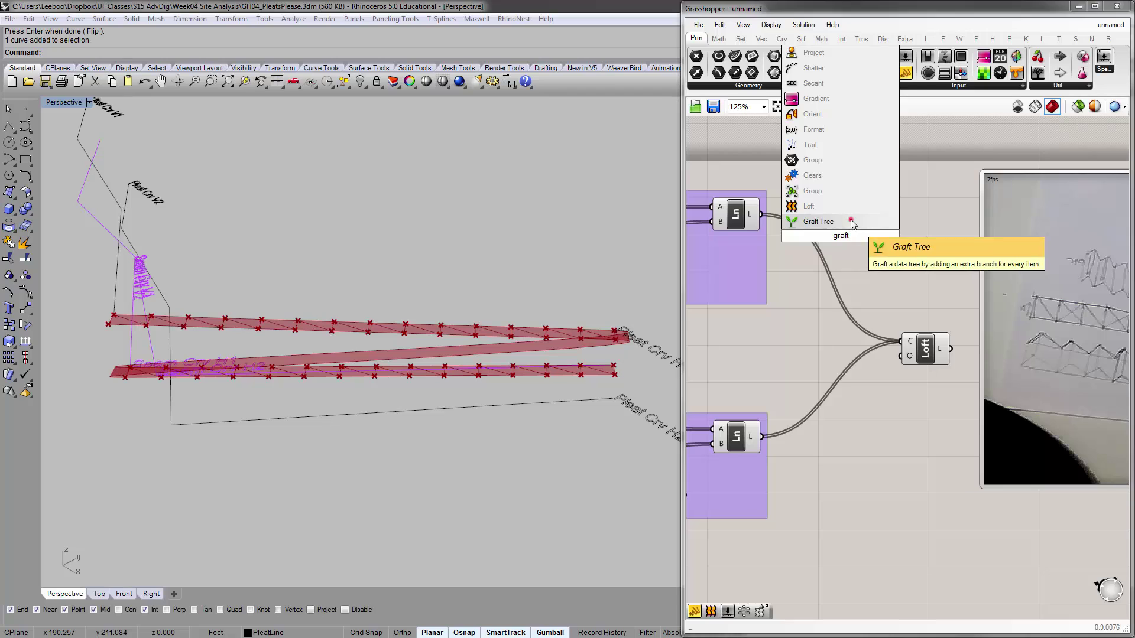
pyautogui.press('Return')
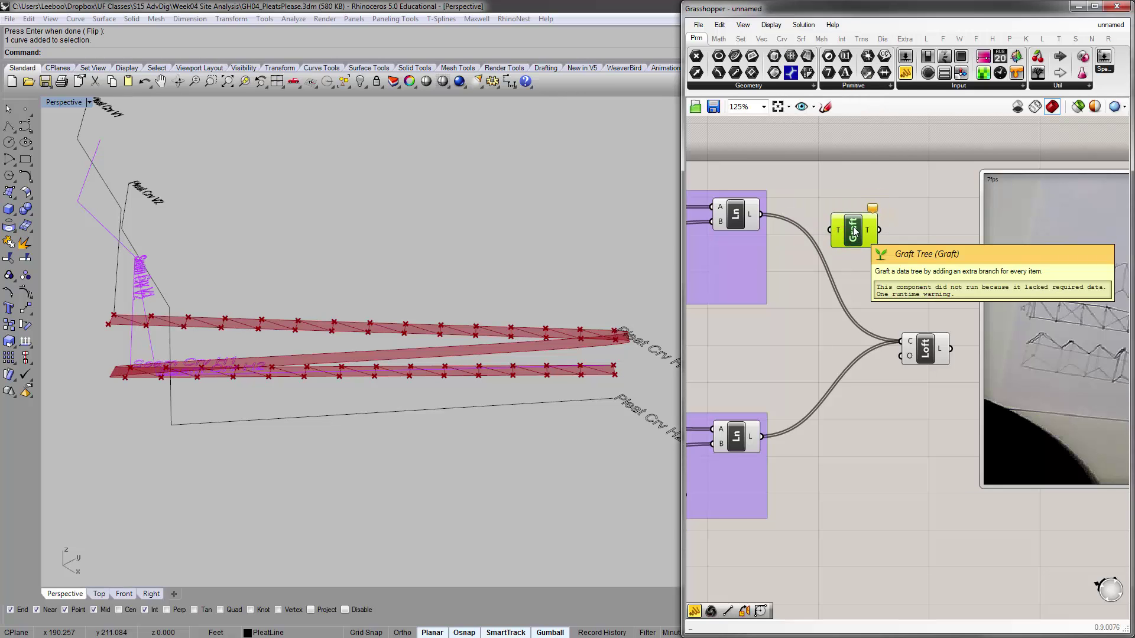
pyautogui.moveTo(852, 230); pyautogui.dragTo(835, 216)
# Add a Panel above the Graft and feed the first group's upper Line output into both the Panel and the Graft.
pyautogui.moveTo(875, 195); pyautogui.dragTo(887, 275, button='right')
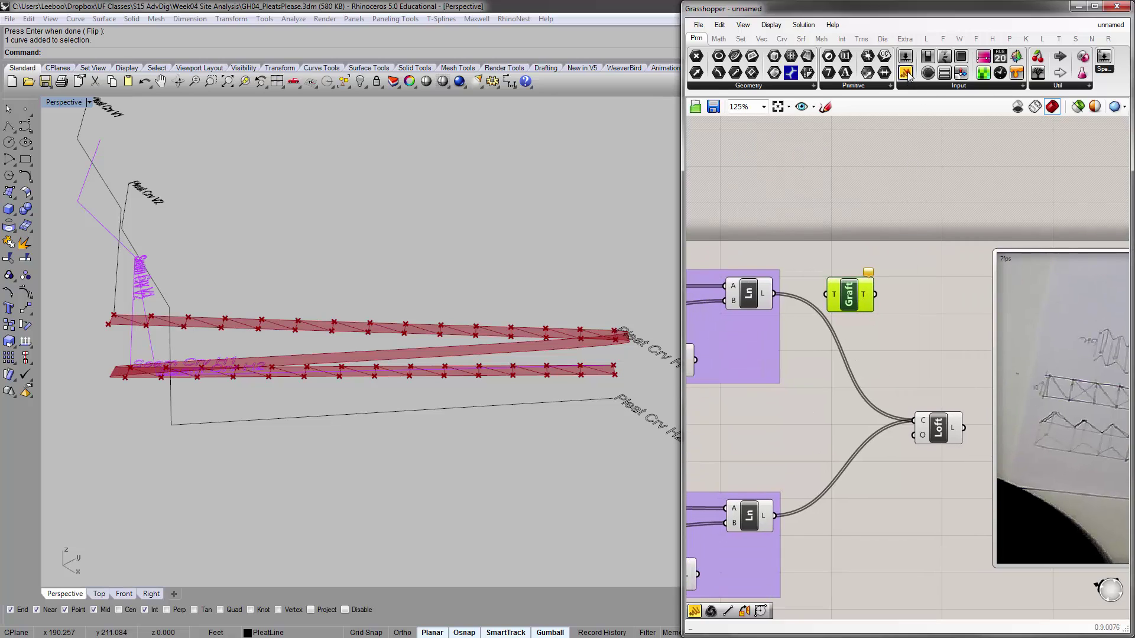
pyautogui.moveTo(908, 74); pyautogui.dragTo(846, 221)
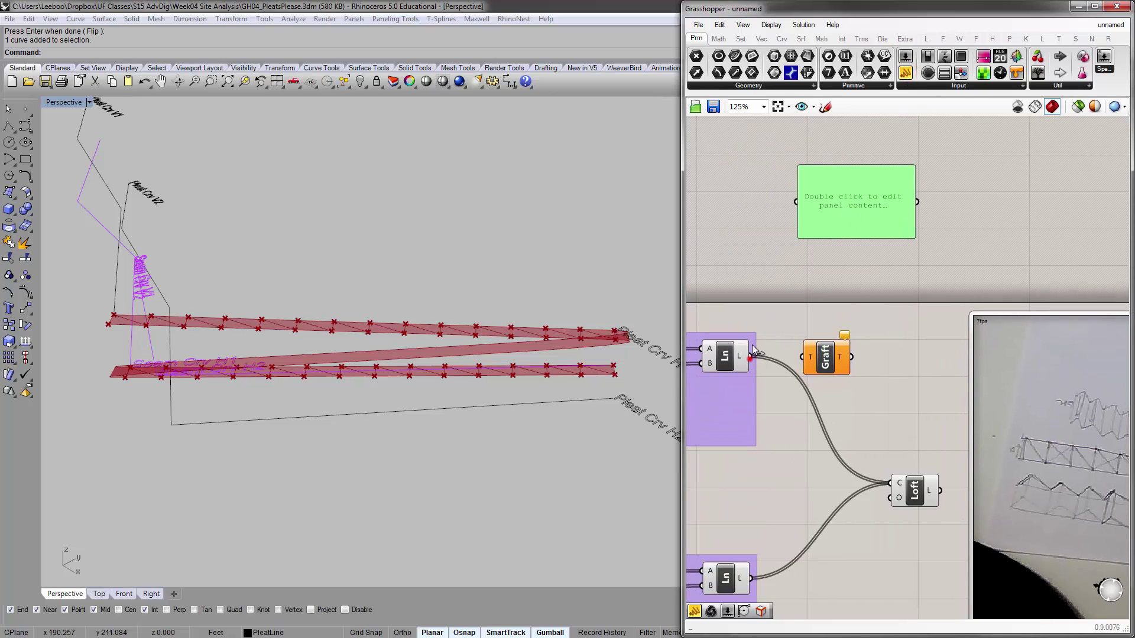
pyautogui.moveTo(750, 357); pyautogui.dragTo(796, 201)
pyautogui.moveTo(751, 356); pyautogui.dragTo(802, 357)
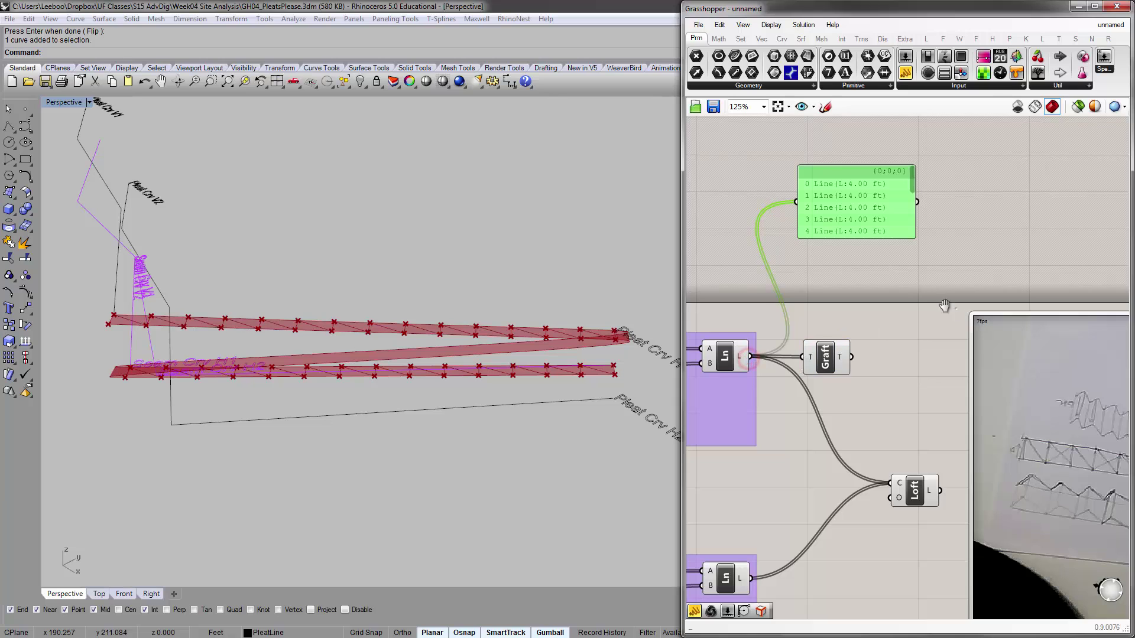
# Enlarge the Panel until the entire line list fits and position it above the Graft component.
pyautogui.moveTo(943, 305); pyautogui.dragTo(922, 287, button='right')
pyautogui.moveTo(858, 239); pyautogui.dragTo(854, 309)
pyautogui.moveTo(849, 266); pyautogui.dragTo(843, 301, button='right')
pyautogui.scroll(-1, 844, 301)
pyautogui.moveTo(834, 263); pyautogui.dragTo(826, 192)
pyautogui.moveTo(815, 266); pyautogui.dragTo(815, 301)
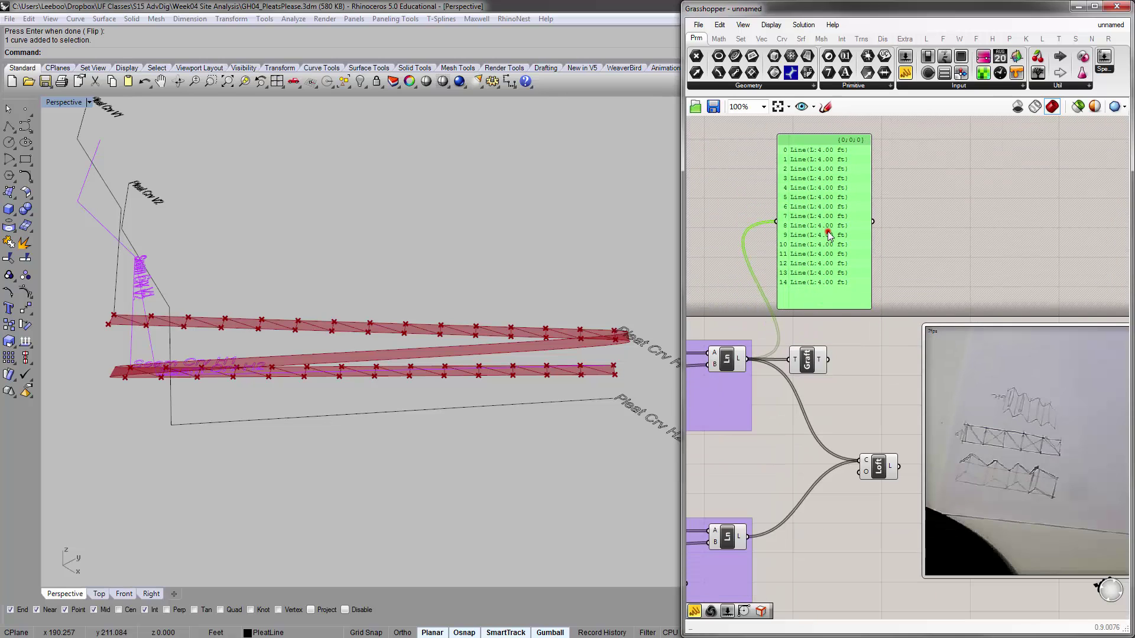
# Duplicate the Panel to its side, feed the copy from the Graft output, and lengthen it to show every branch.
pyautogui.moveTo(826, 232); pyautogui.dragTo(951, 234)
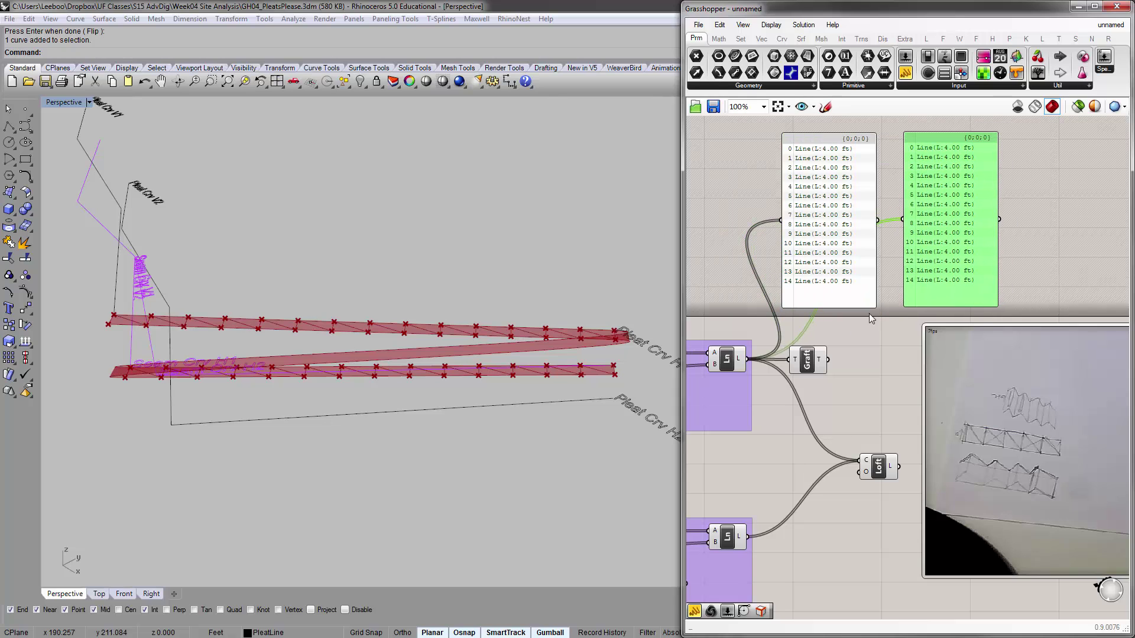
pyautogui.moveTo(828, 360); pyautogui.dragTo(972, 226)
pyautogui.moveTo(978, 322); pyautogui.dragTo(977, 500)
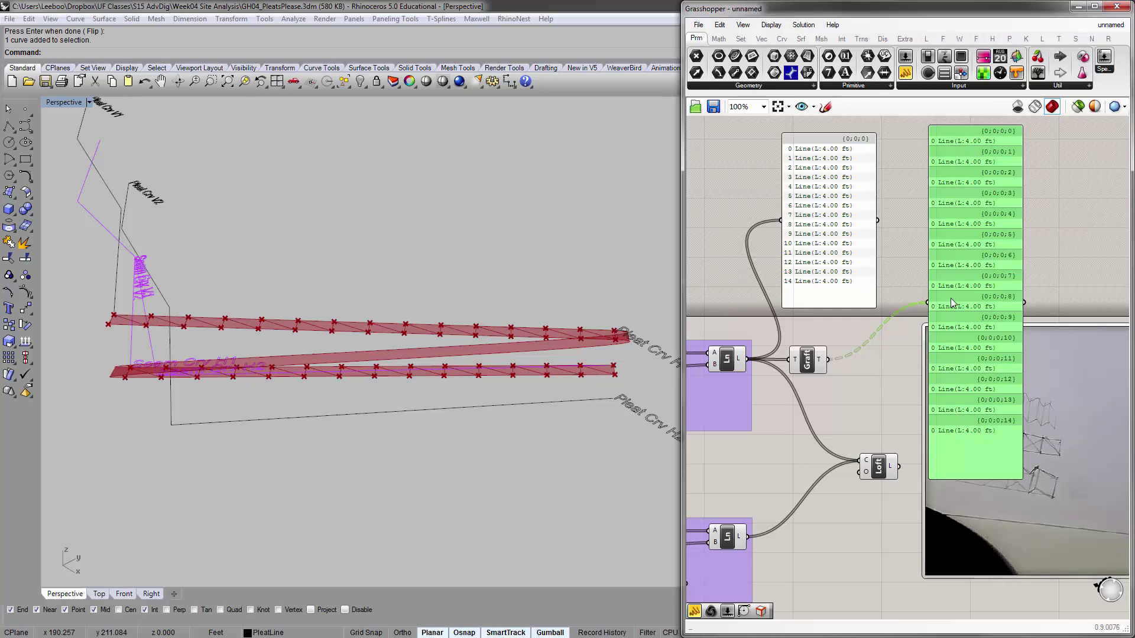
pyautogui.moveTo(951, 299); pyautogui.dragTo(957, 287)
# Reposition the Loft and replace both of its C input connections with the Graft output.
pyautogui.moveTo(876, 449); pyautogui.dragTo(888, 434)
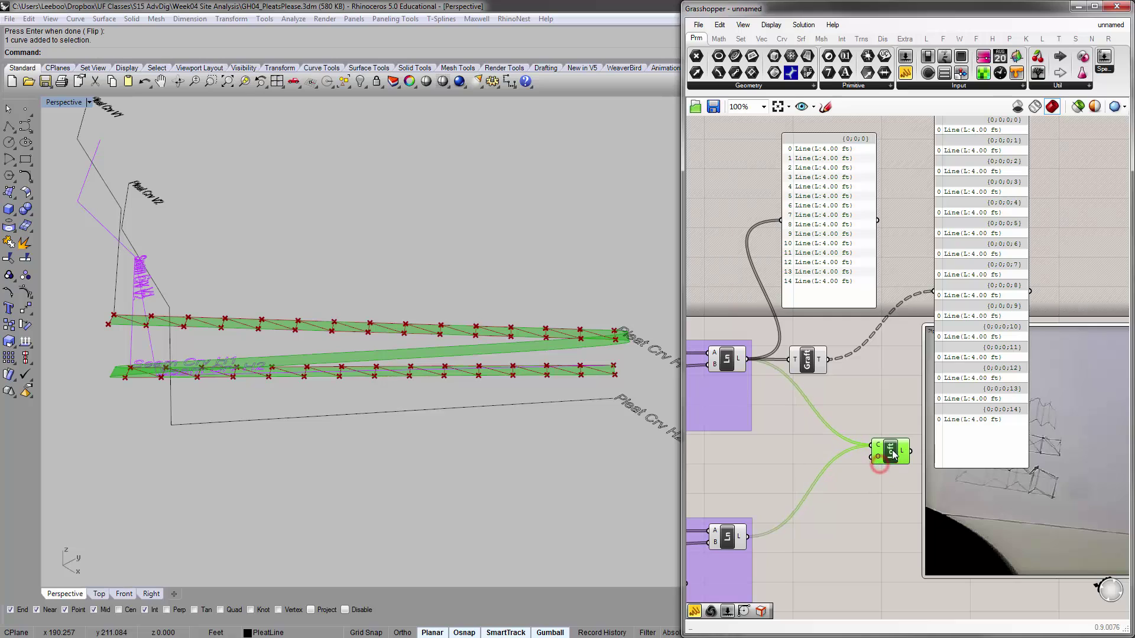
pyautogui.click(956, 270)
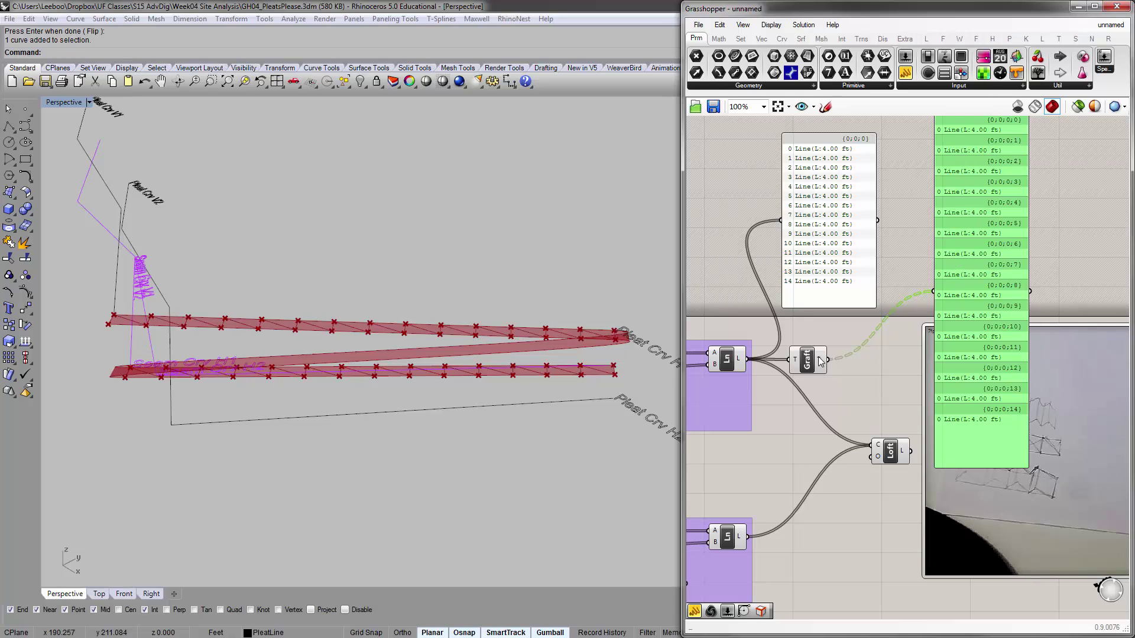
pyautogui.moveTo(828, 360); pyautogui.dragTo(871, 445)
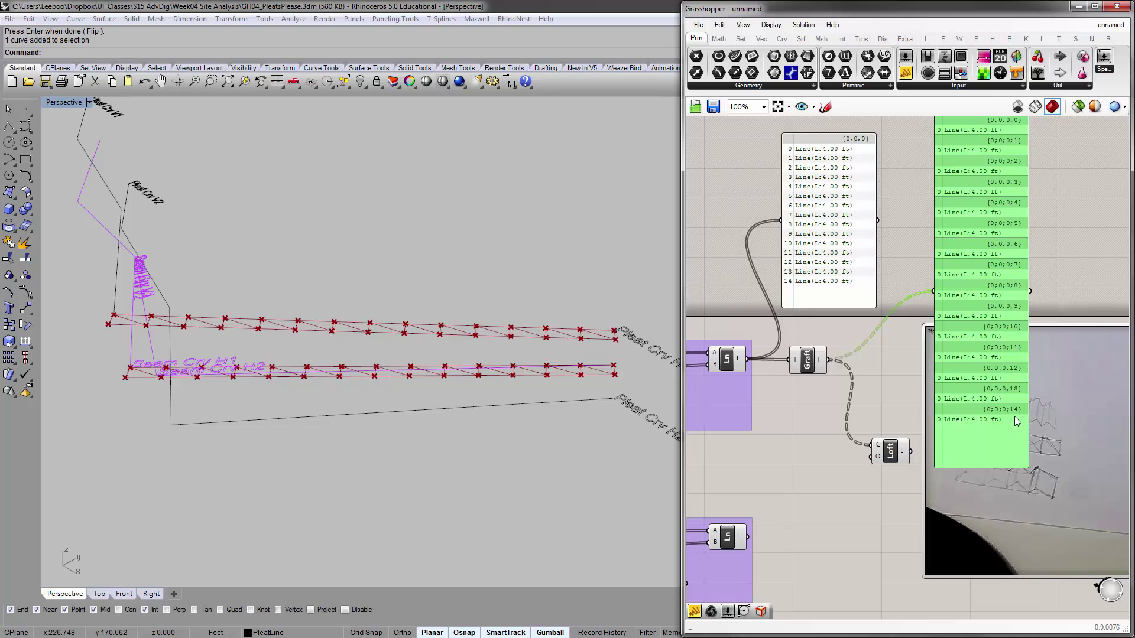
pyautogui.moveTo(1015, 417); pyautogui.dragTo(974, 414, button='right')
# Duplicate the Graft for the second group's upper Line and switch the tall Panel to the duplicate's output.
pyautogui.click(786, 354)
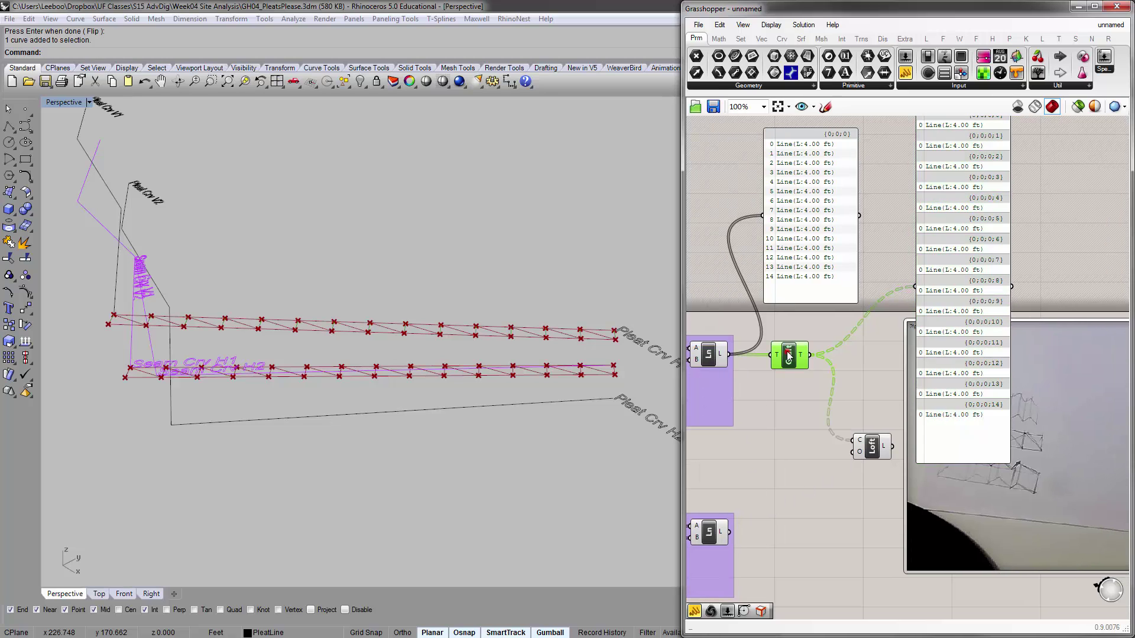
pyautogui.click(796, 443)
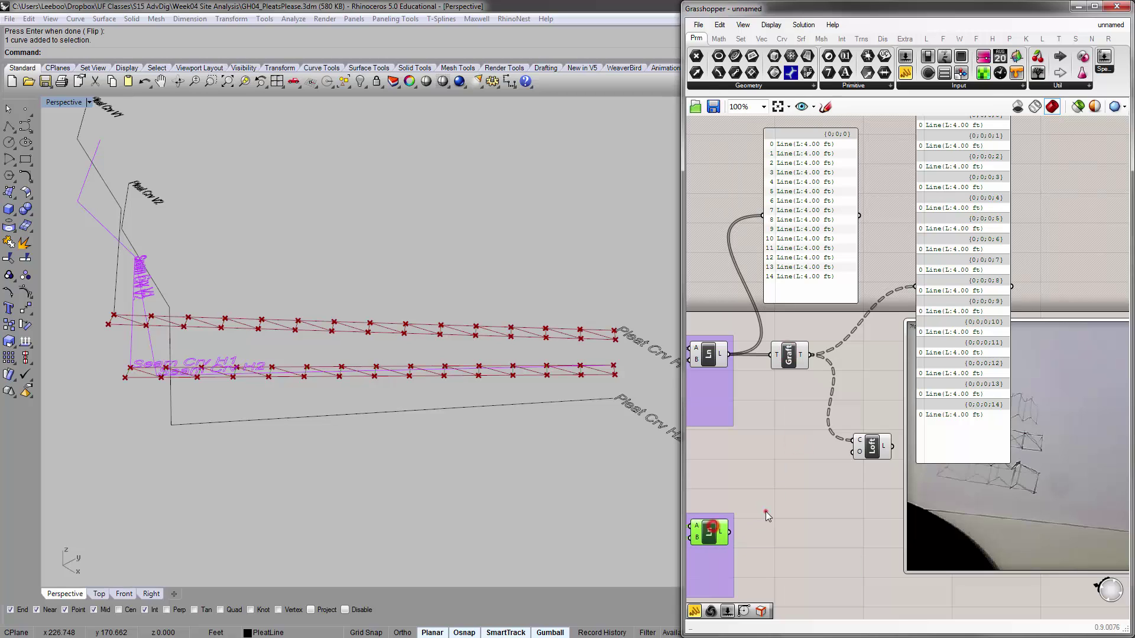
pyautogui.click(789, 358)
pyautogui.keyDown('alt'); pyautogui.moveTo(790, 364); pyautogui.dragTo(775, 524); pyautogui.keyUp('alt')
pyautogui.moveTo(795, 524)
pyautogui.mouseDown()
pyautogui.moveTo(781, 534)
pyautogui.moveTo(936, 502)
pyautogui.moveTo(927, 290)
pyautogui.moveTo(947, 258)
pyautogui.moveTo(971, 264)
pyautogui.mouseUp()
pyautogui.click(807, 500)
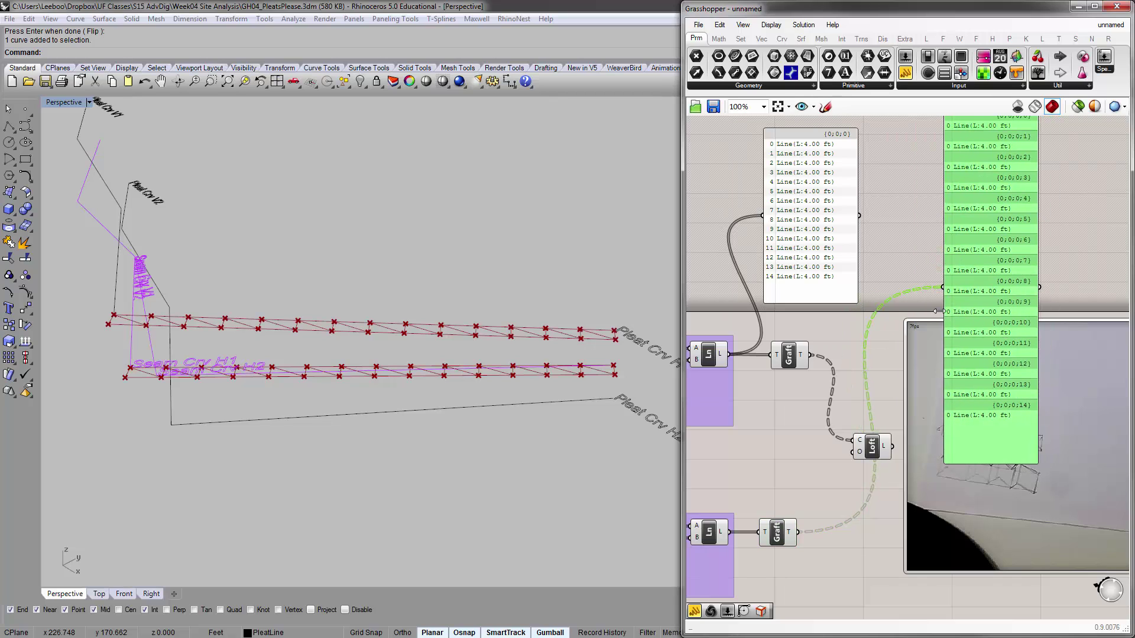
# Duplicate the tall Panel, feed the copy from the first group's Graft, and arrange both Panels side by side for comparison.
pyautogui.moveTo(1006, 336); pyautogui.dragTo(939, 356, button='right')
pyautogui.keyDown('alt'); pyautogui.moveTo(937, 329); pyautogui.dragTo(1053, 331); pyautogui.keyUp('alt')
pyautogui.moveTo(744, 376); pyautogui.dragTo(992, 311)
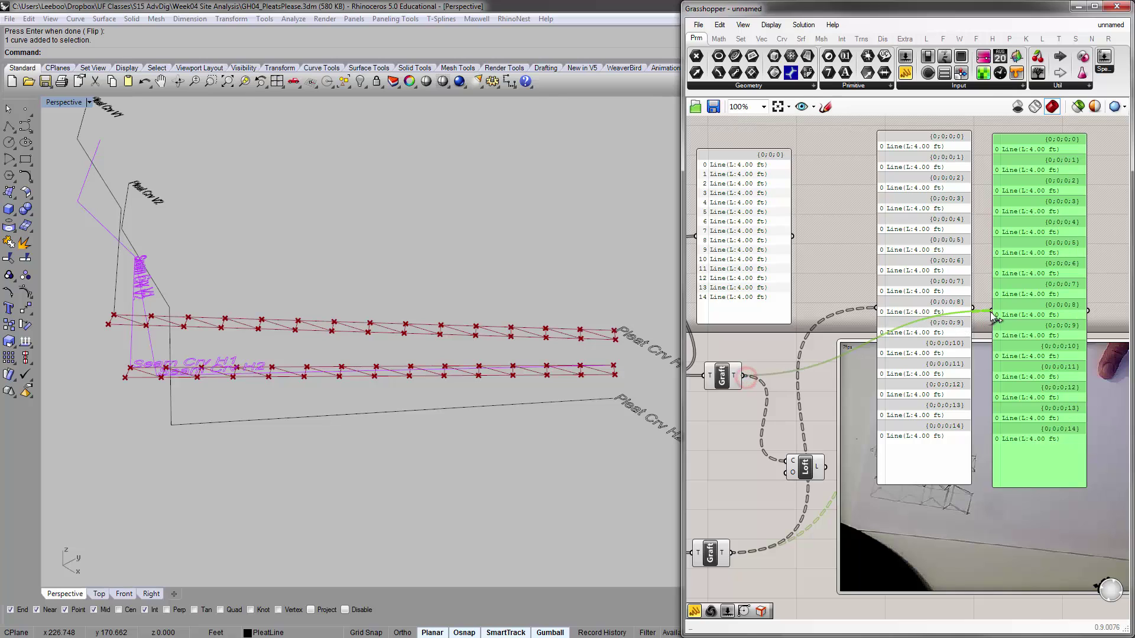
pyautogui.moveTo(944, 276); pyautogui.dragTo(922, 276)
pyautogui.moveTo(955, 232); pyautogui.dragTo(929, 269, button='right')
pyautogui.moveTo(1023, 307); pyautogui.dragTo(1012, 294)
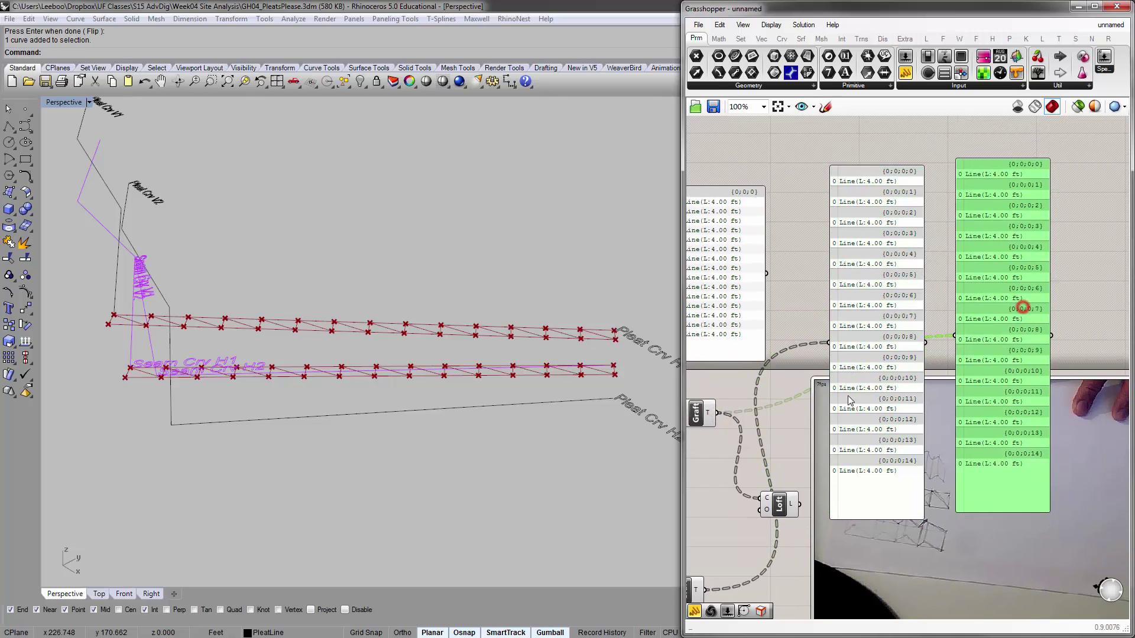
# Connect the second group's Graft output to the Loft's C input alongside the first group's Graft.
pyautogui.moveTo(775, 503)
pyautogui.mouseDown()
pyautogui.moveTo(764, 492)
pyautogui.moveTo(781, 486)
pyautogui.mouseUp()
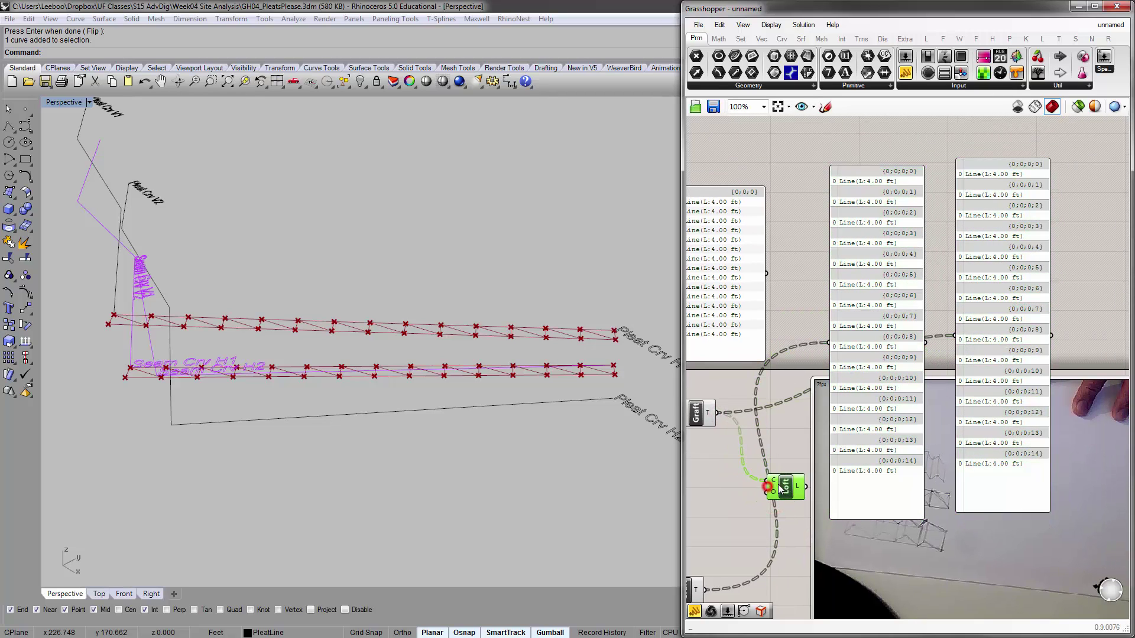
pyautogui.moveTo(737, 508); pyautogui.dragTo(786, 484, button='right')
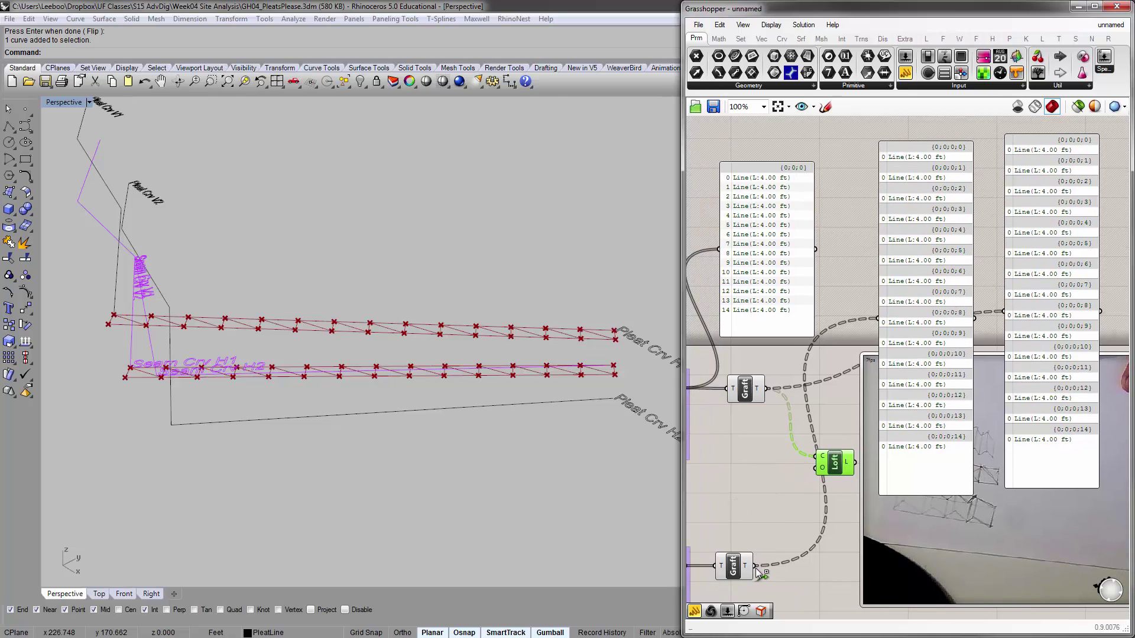
pyautogui.moveTo(756, 568); pyautogui.dragTo(820, 467)
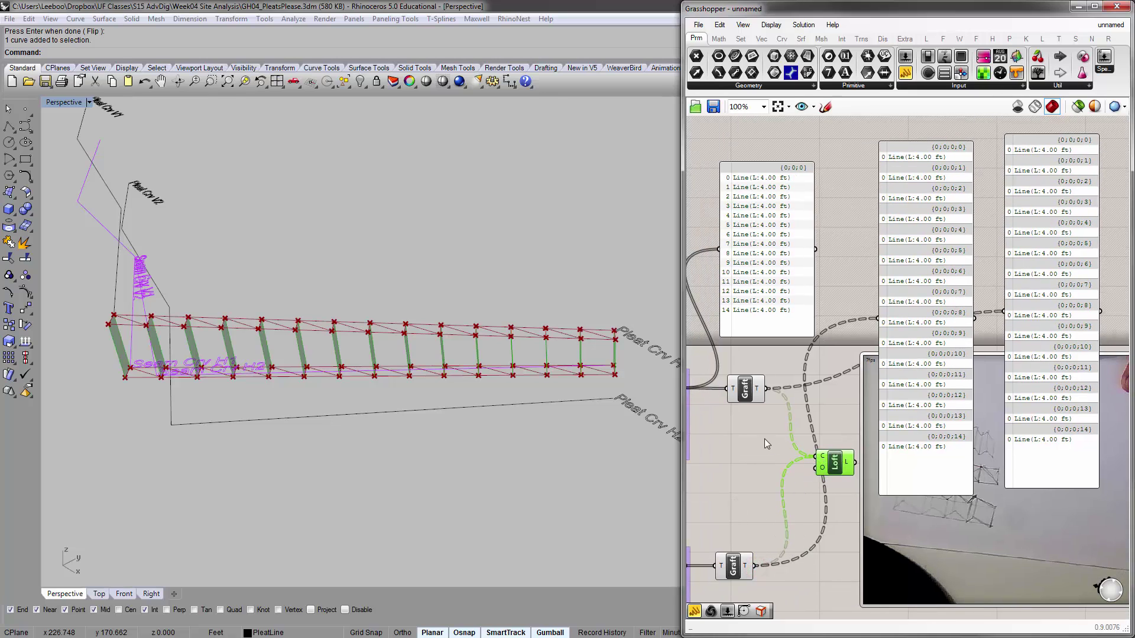
pyautogui.moveTo(655, 466); pyautogui.dragTo(597, 334, button='right')
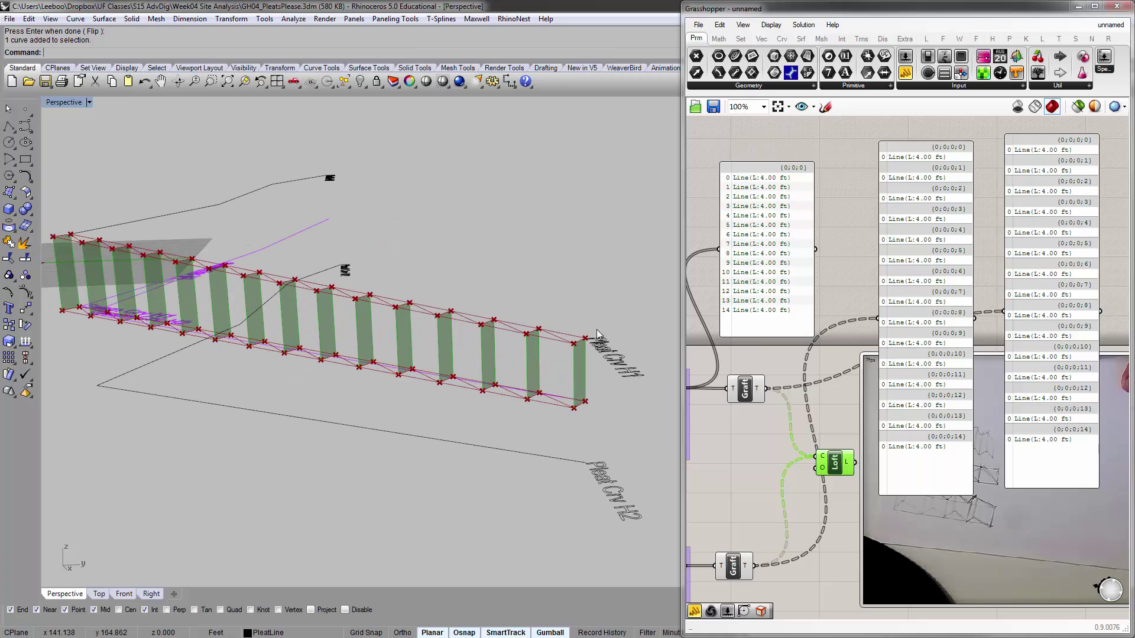
# Compare the matching branches in the two tall Panels and delete all three Panels from the canvas.
pyautogui.click(941, 158)
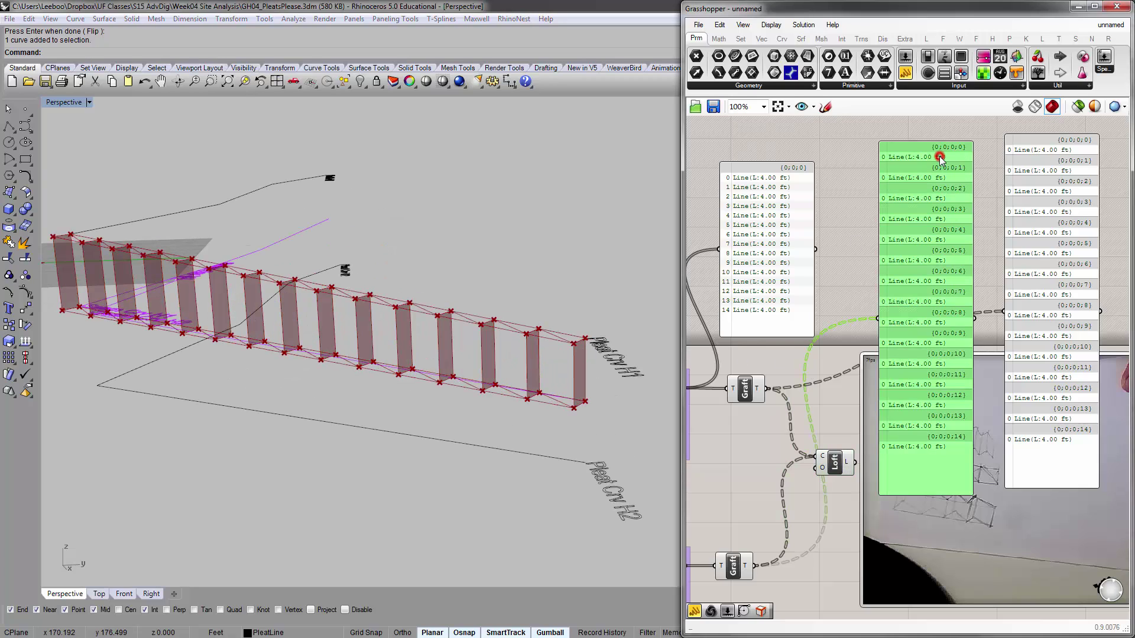
pyautogui.click(1018, 146)
pyautogui.click(950, 177)
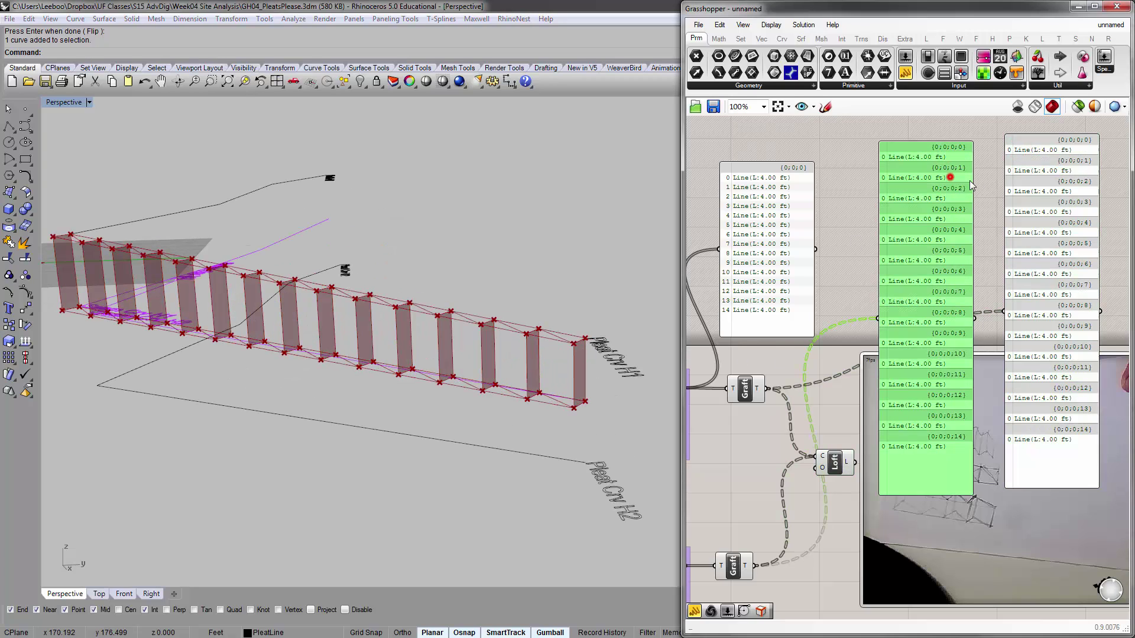
pyautogui.click(1036, 167)
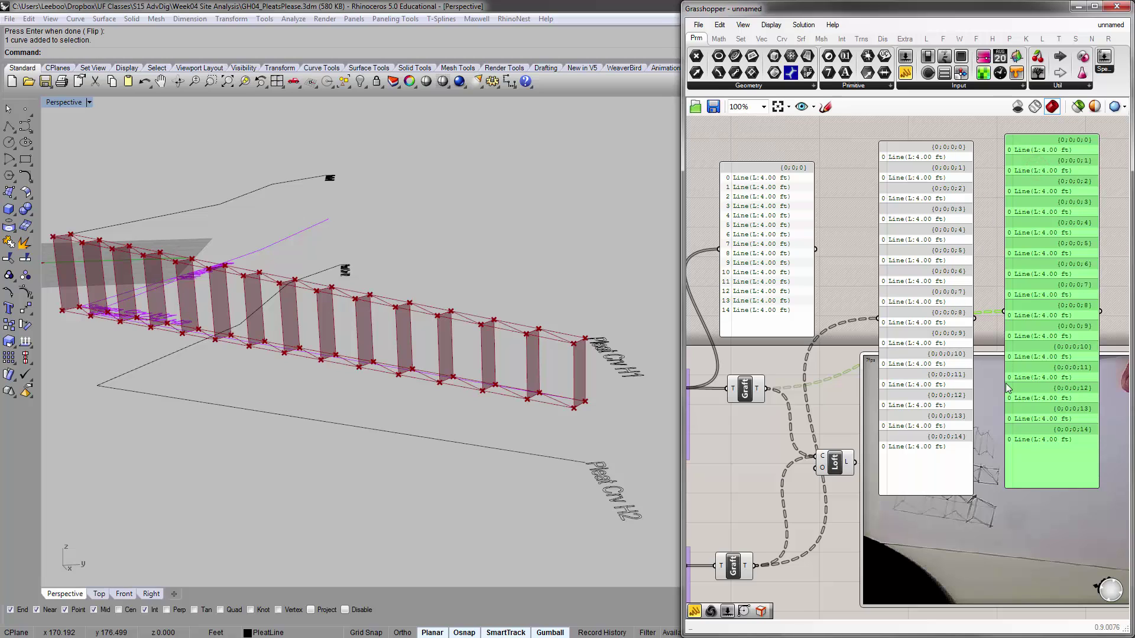
pyautogui.moveTo(1124, 247); pyautogui.dragTo(884, 208)
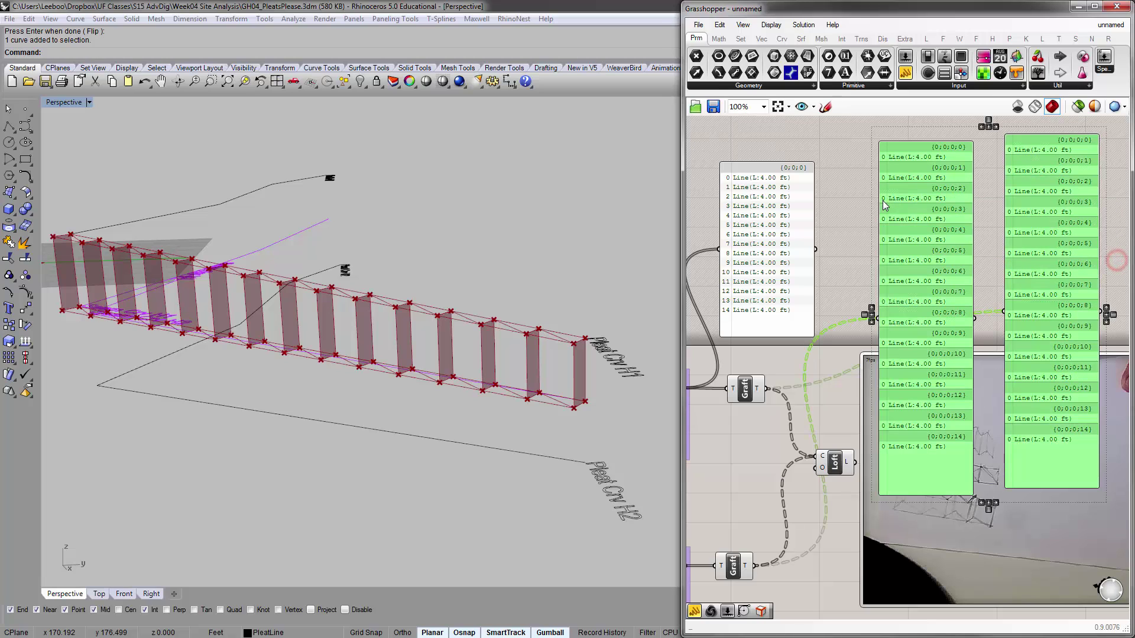
pyautogui.press('Delete')
pyautogui.moveTo(816, 232); pyautogui.dragTo(960, 240, button='right')
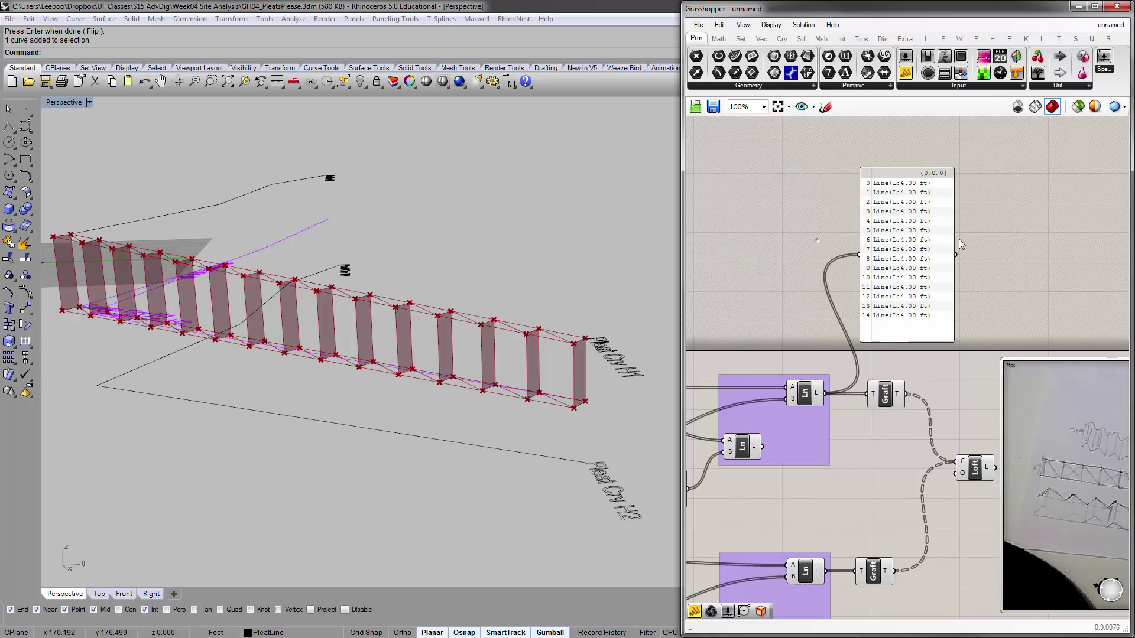
pyautogui.scroll(-1, 960, 240)
pyautogui.click(924, 246)
pyautogui.press('Delete')
# Reposition the upper Graft and the Loft to tidy the wiring between the two Grafts and the Loft.
pyautogui.moveTo(891, 383); pyautogui.dragTo(875, 349, button='right')
pyautogui.scroll(2, 881, 335)
pyautogui.moveTo(899, 327); pyautogui.dragTo(883, 327)
pyautogui.click(873, 539)
pyautogui.moveTo(946, 443); pyautogui.dragTo(922, 410, button='right')
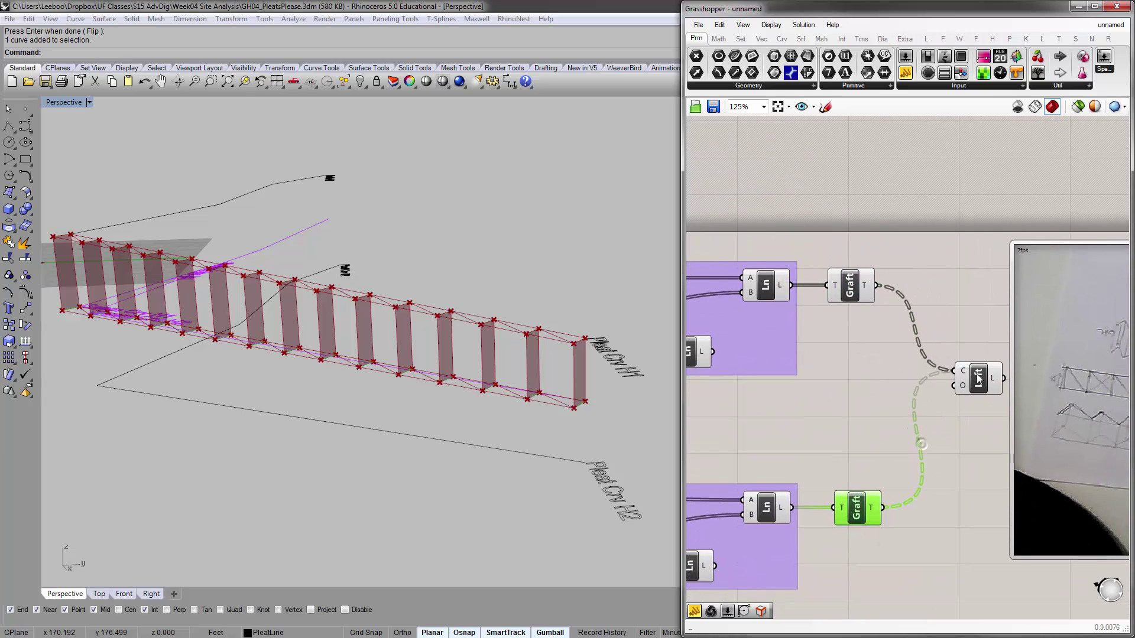
pyautogui.click(988, 381)
pyautogui.moveTo(988, 379); pyautogui.dragTo(983, 374)
pyautogui.moveTo(983, 385); pyautogui.dragTo(886, 373, button='right')
pyautogui.scroll(-1, 887, 373)
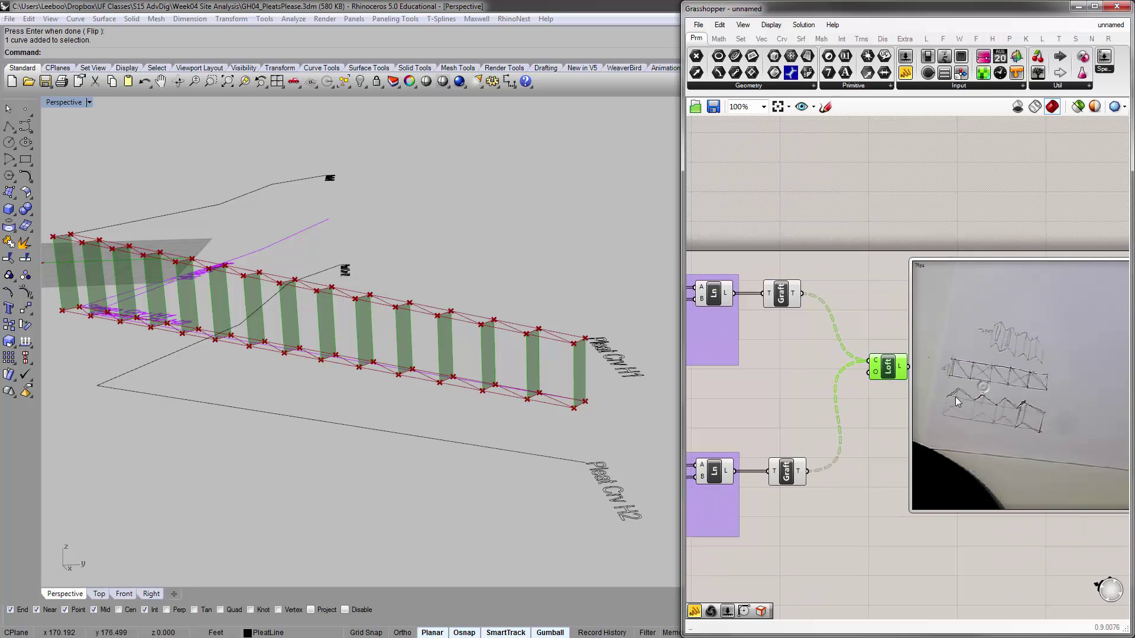
# Move the webcam image component clear of the Loft and widen the Grasshopper window slightly.
pyautogui.moveTo(958, 398); pyautogui.dragTo(1036, 392)
pyautogui.moveTo(866, 373); pyautogui.dragTo(920, 344, button='right')
pyautogui.moveTo(682, 344); pyautogui.dragTo(644, 344)
pyautogui.moveTo(562, 307); pyautogui.dragTo(561, 357, button='right')
pyautogui.moveTo(857, 338); pyautogui.dragTo(945, 299, button='right')
# Duplicate the Graft twice and feed the copies from the lower Line component of the first and second groups.
pyautogui.click(904, 227)
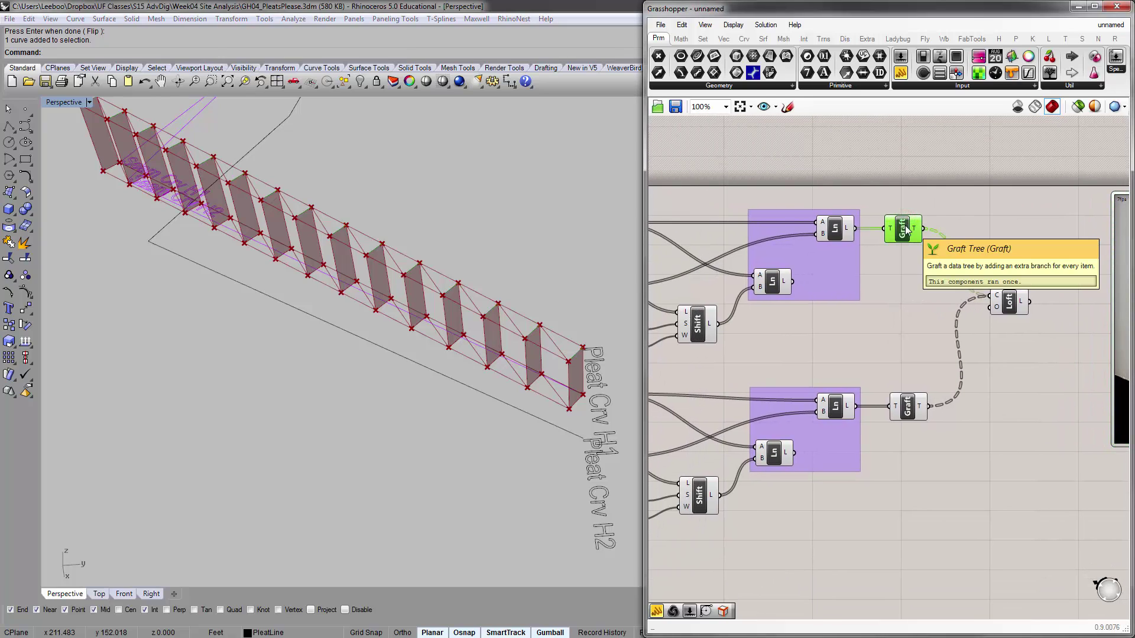
pyautogui.keyDown('alt'); pyautogui.moveTo(906, 230); pyautogui.dragTo(904, 294); pyautogui.keyUp('alt')
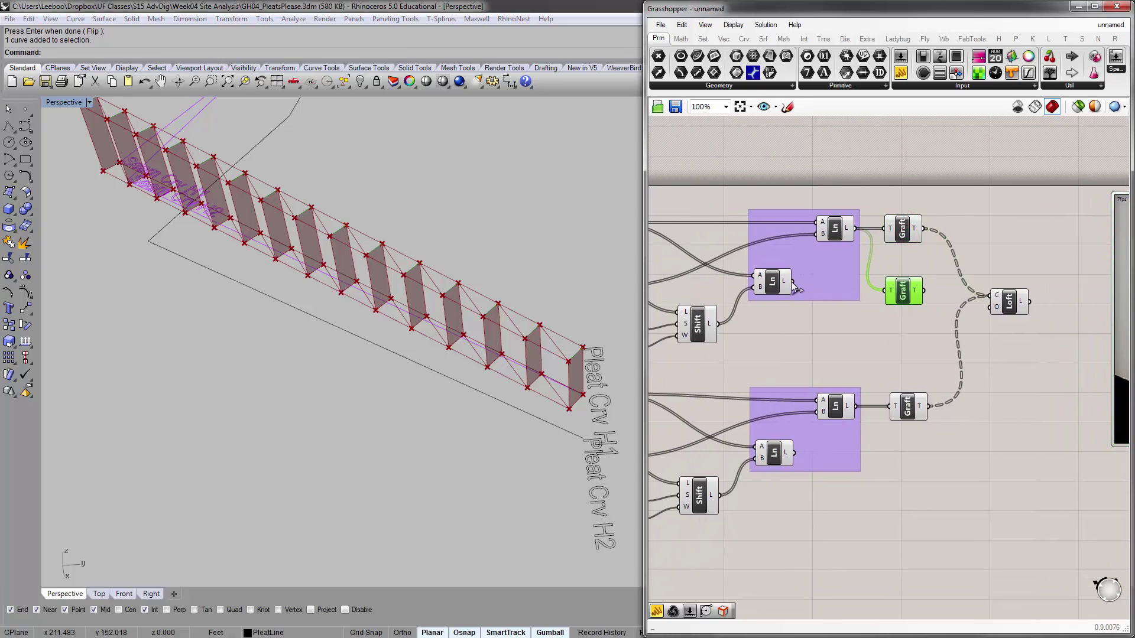
pyautogui.moveTo(793, 282); pyautogui.dragTo(904, 284)
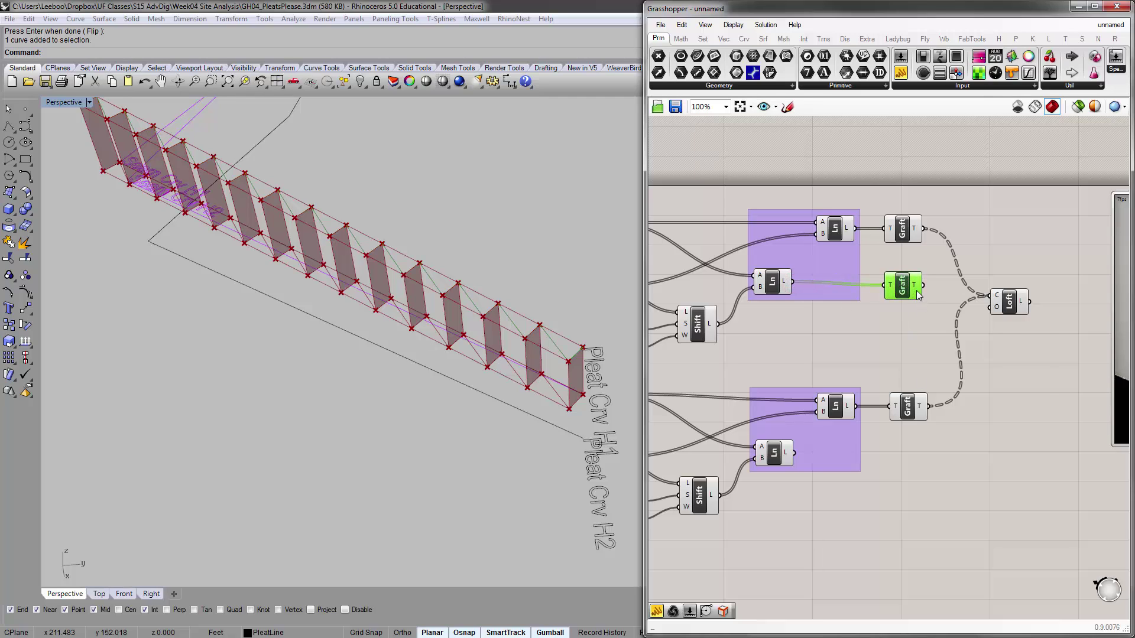
pyautogui.keyDown('alt'); pyautogui.moveTo(903, 296); pyautogui.dragTo(897, 453); pyautogui.keyUp('alt')
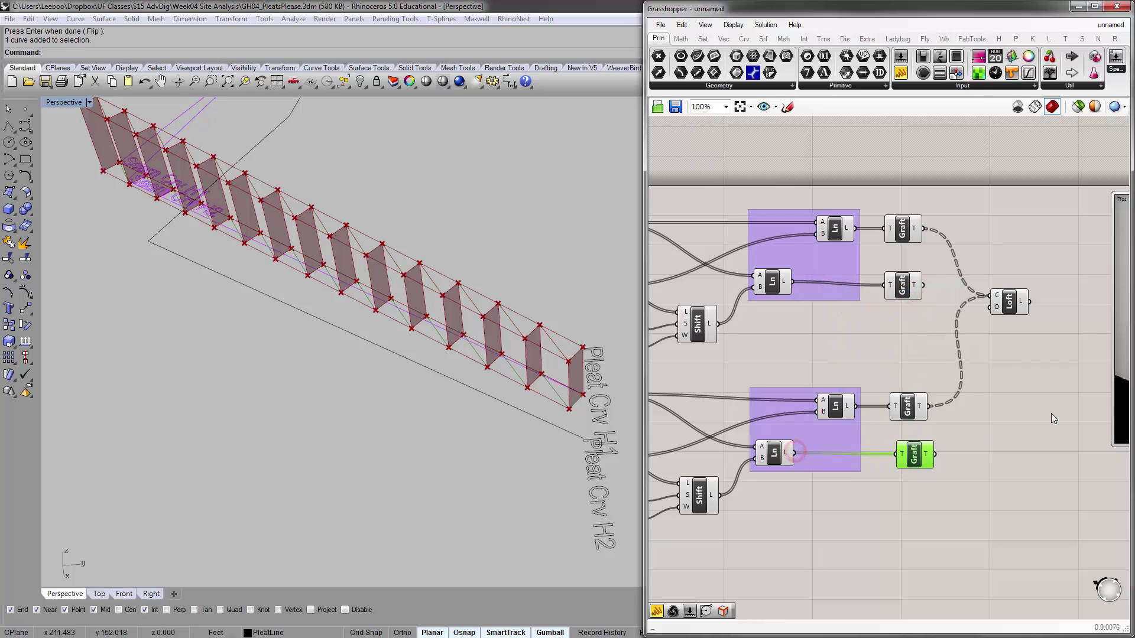
pyautogui.moveTo(1088, 422); pyautogui.dragTo(1041, 412, button='right')
# Duplicate the Loft below the original and connect both new Graft outputs to the copy's C input.
pyautogui.click(962, 294)
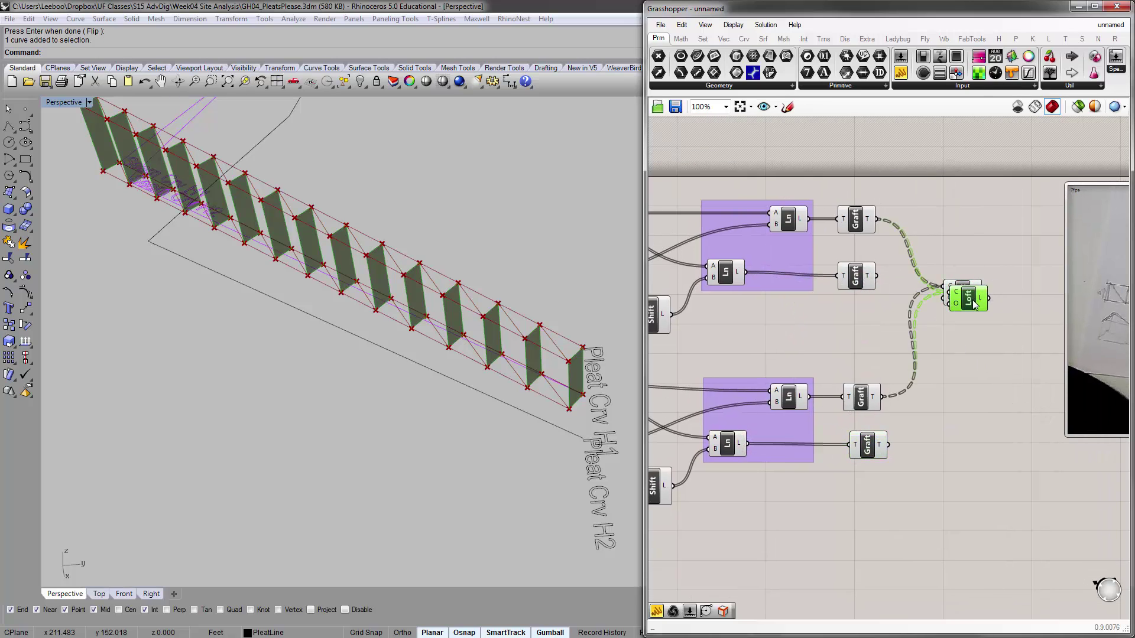
pyautogui.keyDown('alt'); pyautogui.moveTo(962, 292); pyautogui.dragTo(972, 367); pyautogui.keyUp('alt')
pyautogui.click(969, 428)
pyautogui.moveTo(878, 276); pyautogui.dragTo(953, 361)
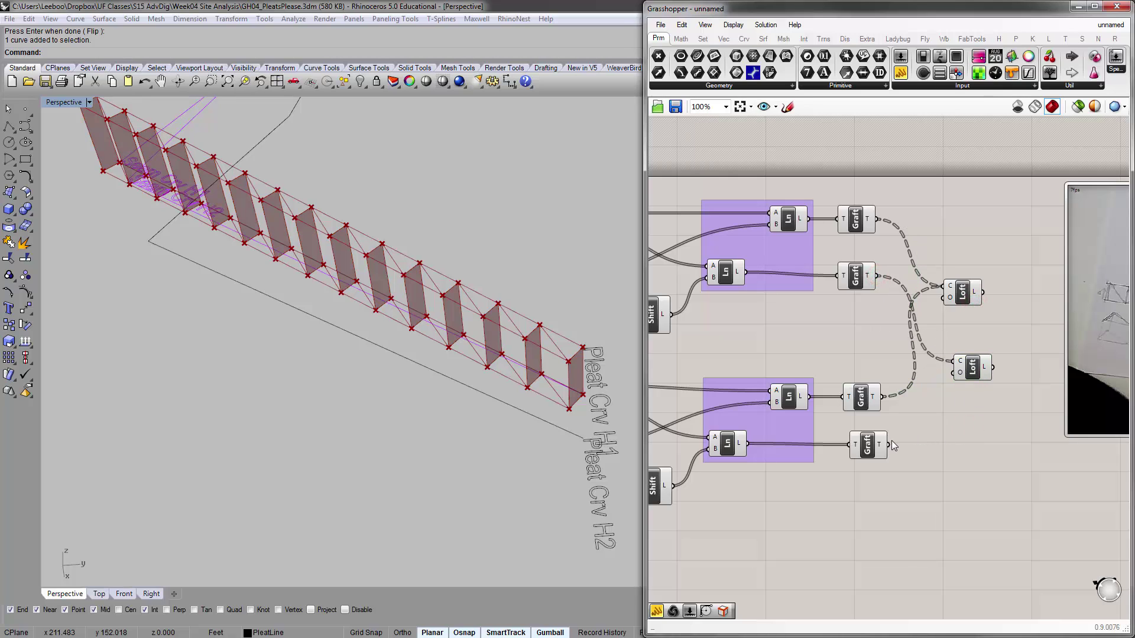
pyautogui.moveTo(887, 443); pyautogui.dragTo(949, 364)
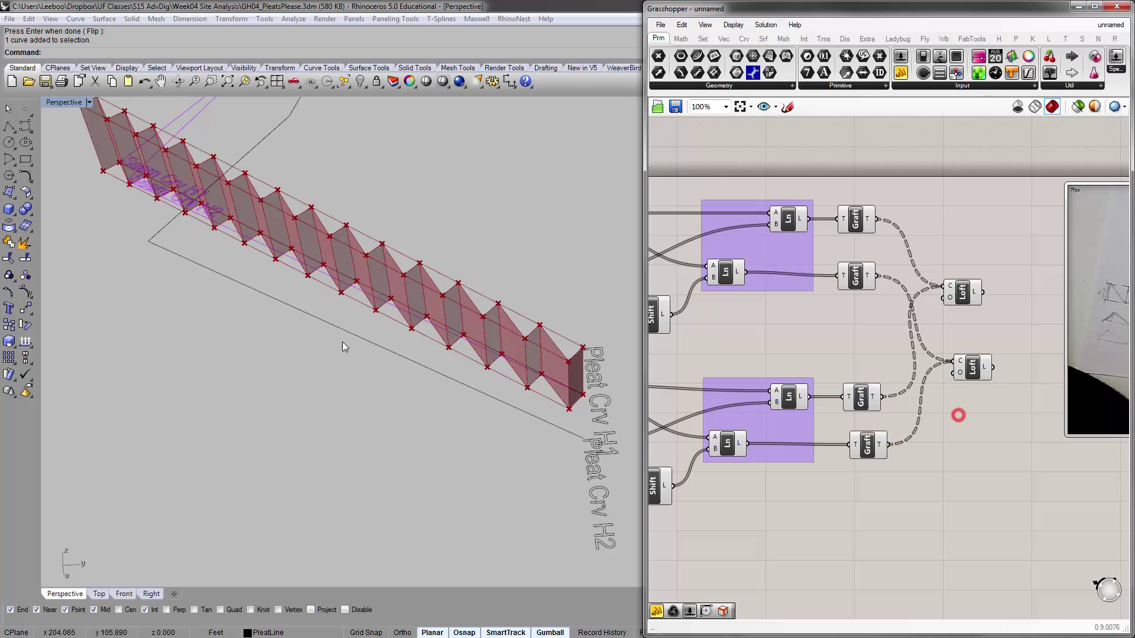
pyautogui.moveTo(321, 333); pyautogui.dragTo(349, 301, button='right')
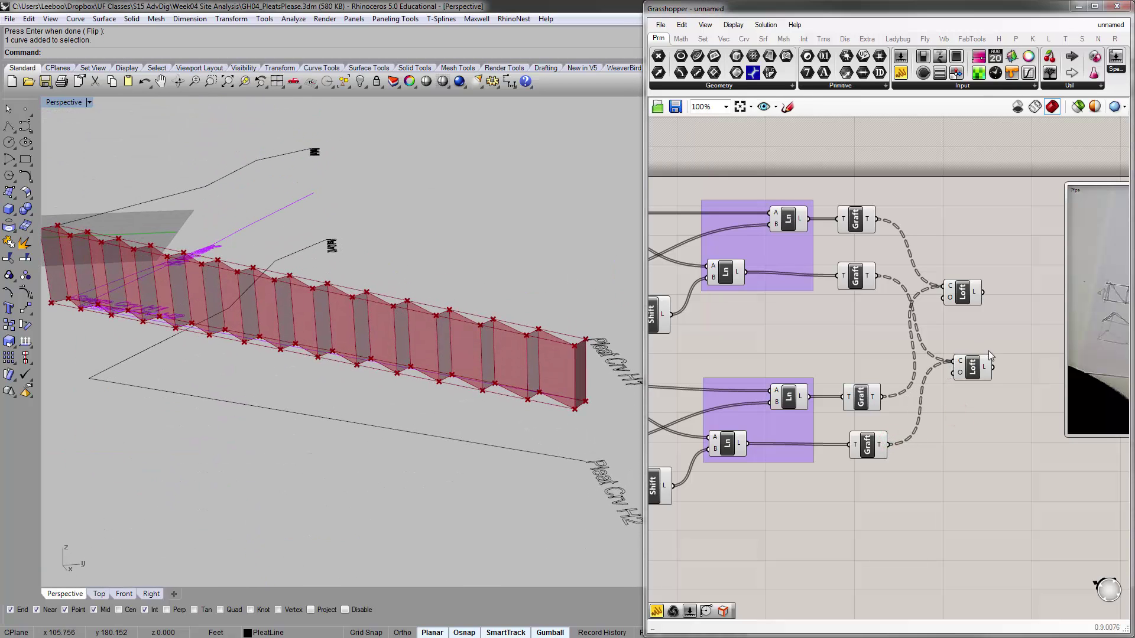
# Align the two Lofts in one vertical column and the four Grafts in another.
pyautogui.moveTo(992, 336); pyautogui.dragTo(889, 345, button='right')
pyautogui.moveTo(862, 298); pyautogui.dragTo(871, 312)
pyautogui.moveTo(906, 410); pyautogui.dragTo(831, 292)
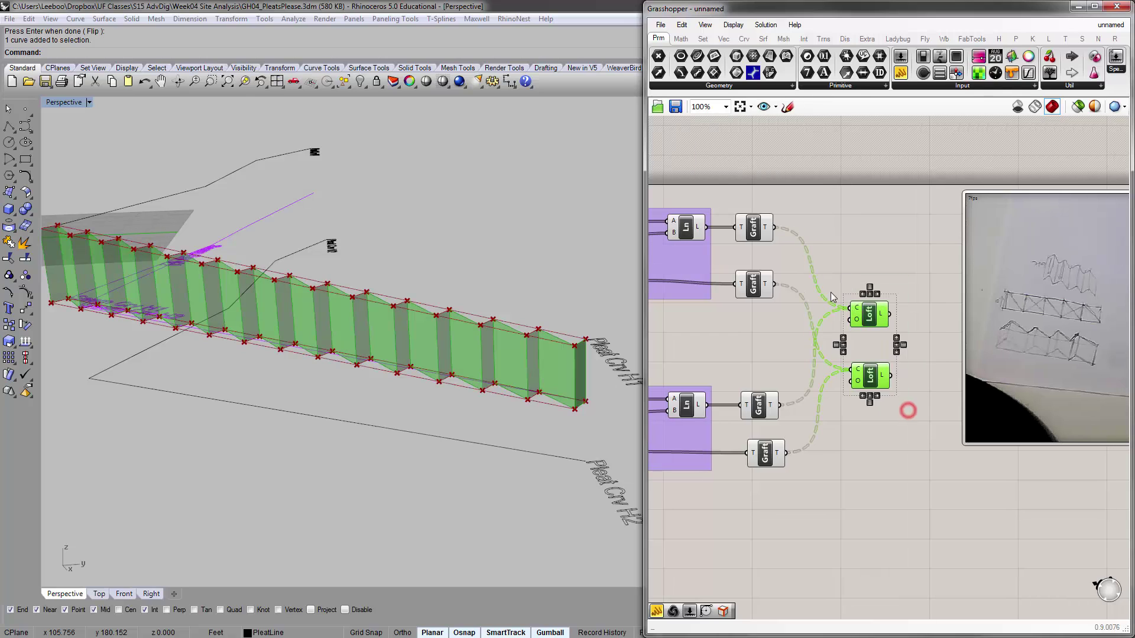
pyautogui.click(777, 345)
pyautogui.moveTo(799, 491); pyautogui.dragTo(742, 190)
pyautogui.click(760, 206)
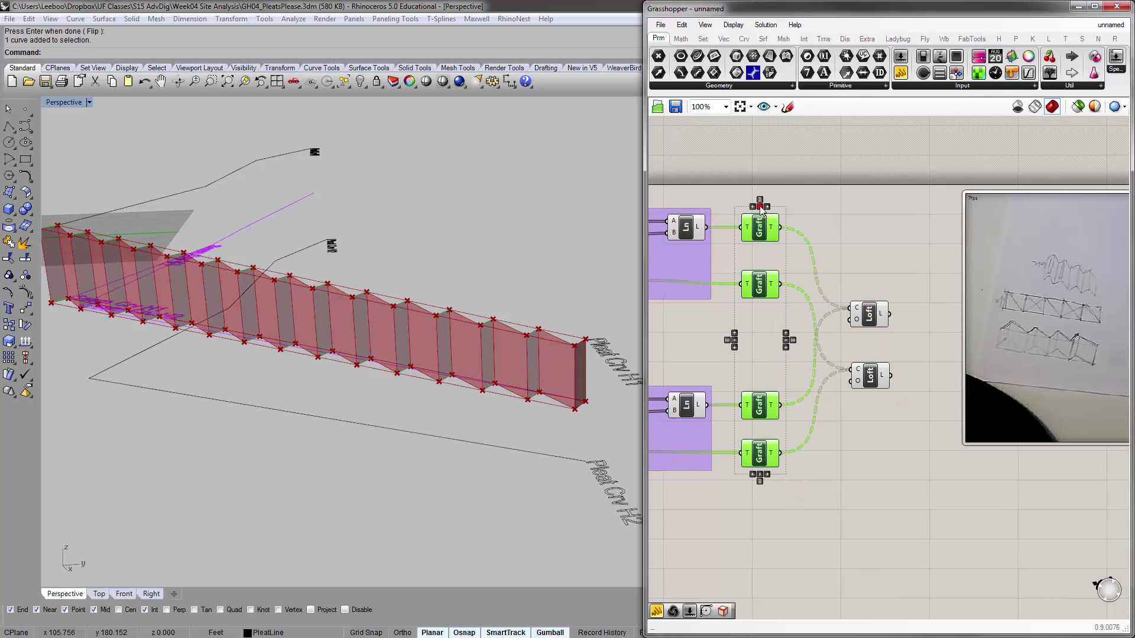
pyautogui.click(818, 218)
# Group the two Lofts with a blob outline and shift the group slightly away from the Grafts.
pyautogui.moveTo(928, 415); pyautogui.dragTo(859, 271)
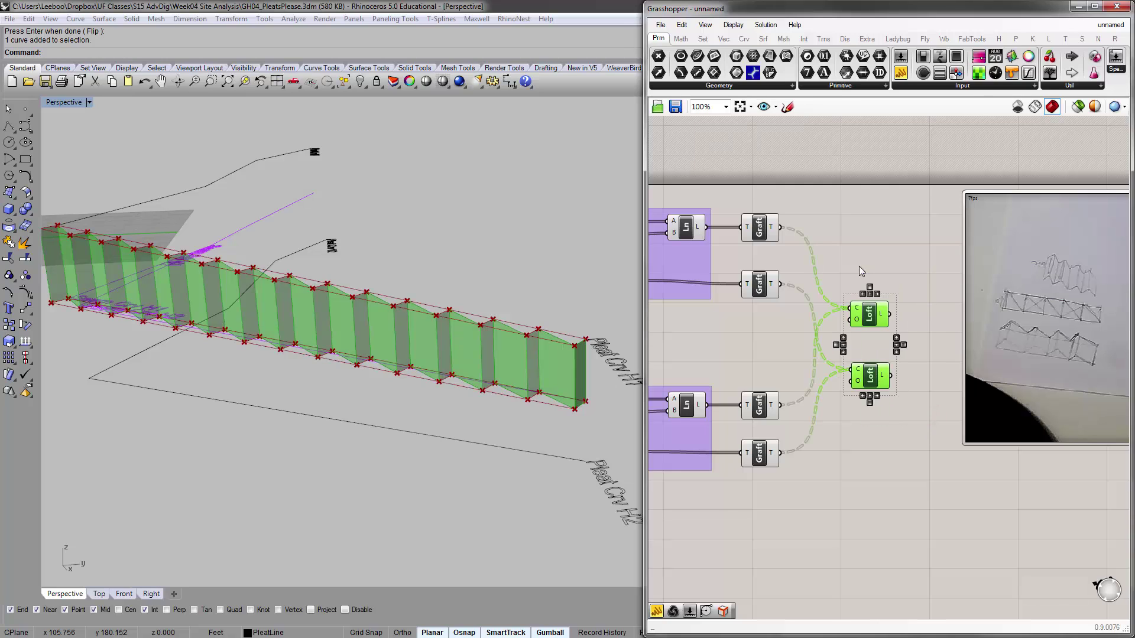
pyautogui.hotkey('ctrl', 'g')
pyautogui.click(881, 256)
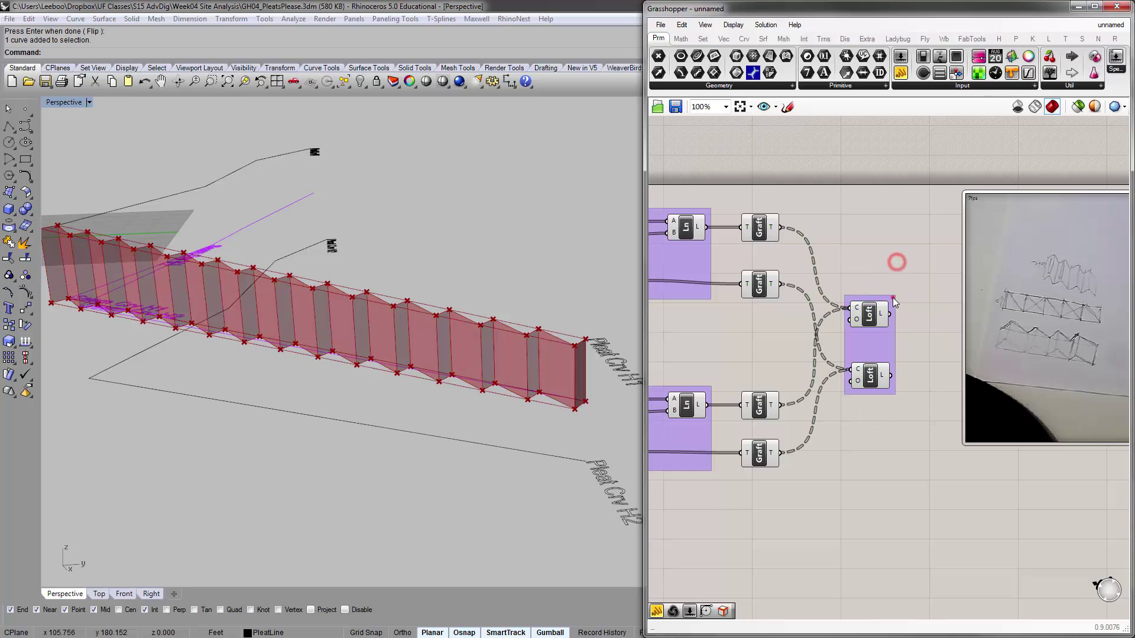
pyautogui.click(870, 289)
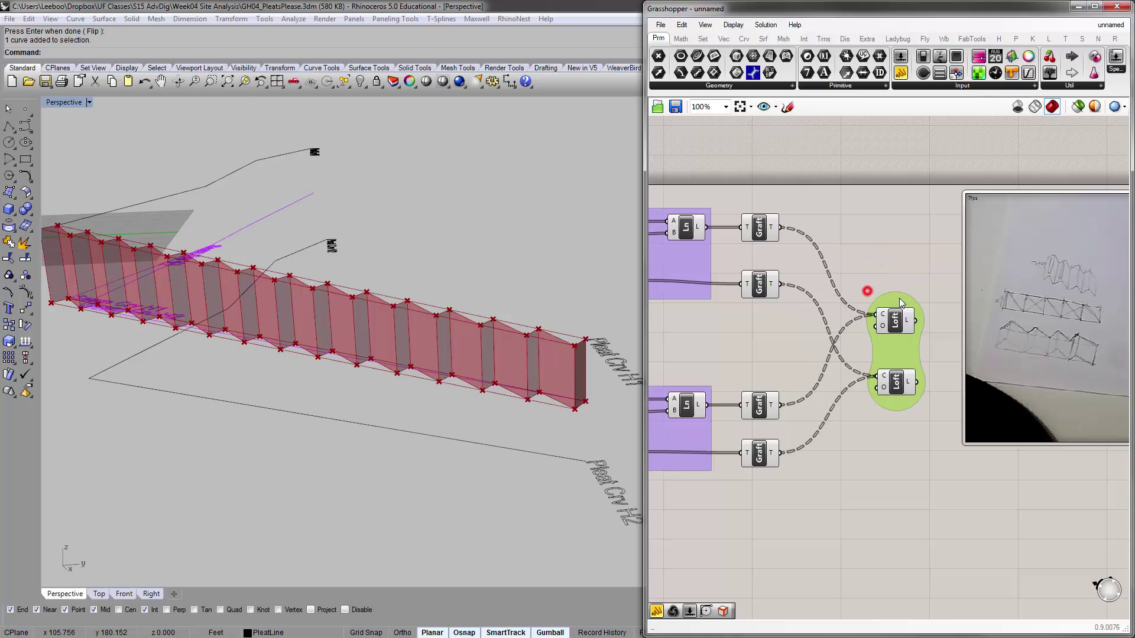
pyautogui.click(877, 243)
# Test the Distance slider, leaving it at 4.0, and set the Count slider to 17.
pyautogui.moveTo(745, 278); pyautogui.dragTo(843, 277, button='right')
pyautogui.scroll(-4, 843, 278)
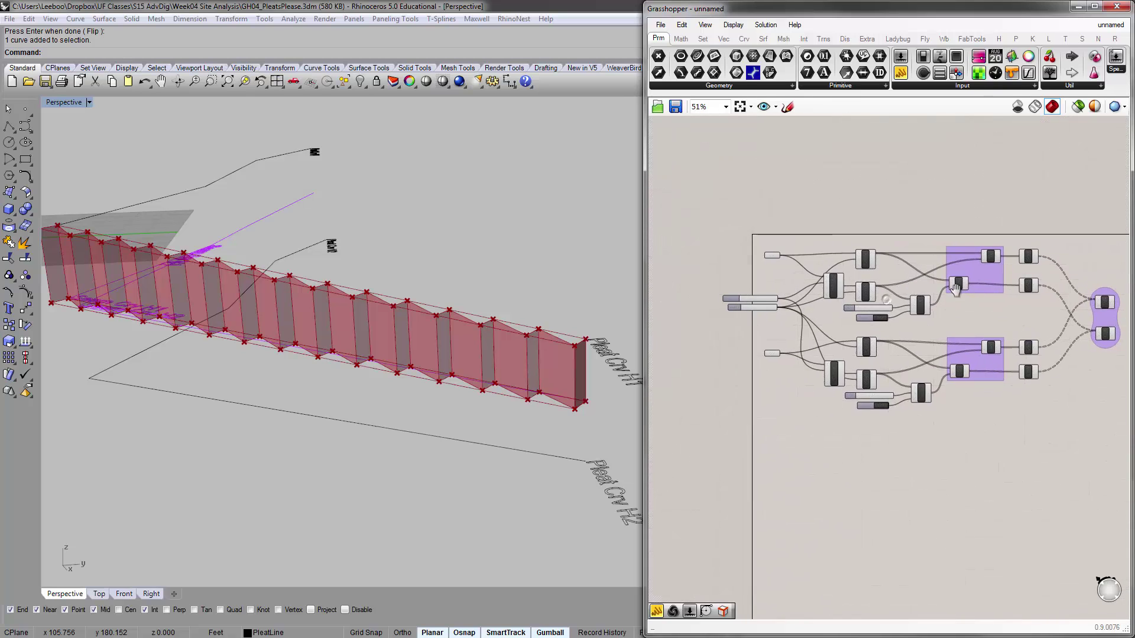
pyautogui.scroll(5, 717, 289)
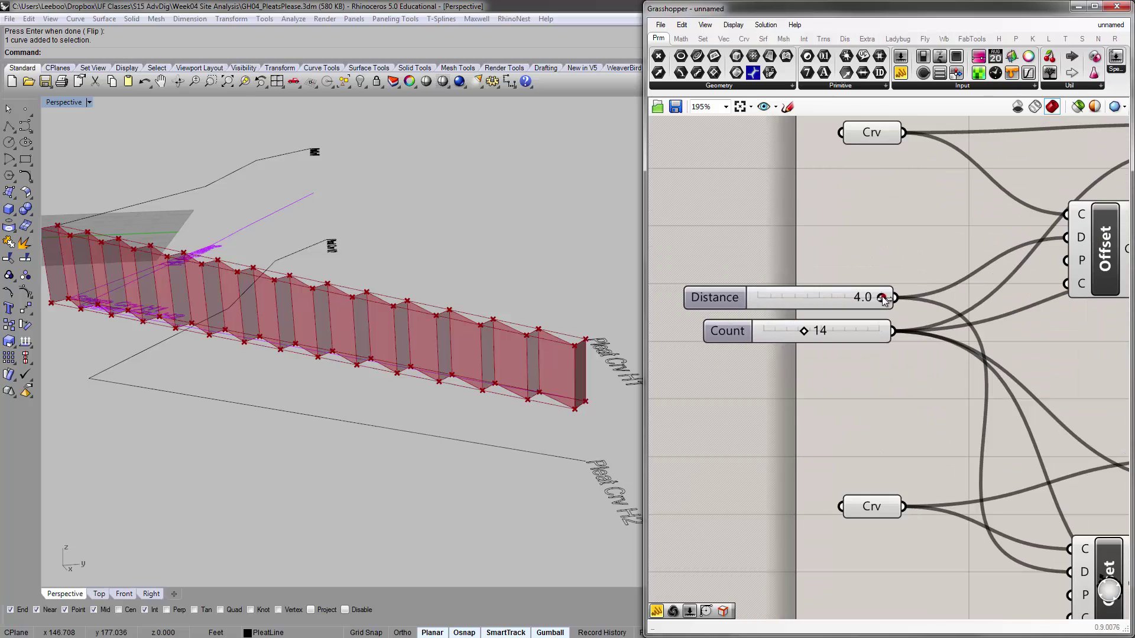
pyautogui.moveTo(881, 296)
pyautogui.mouseDown()
pyautogui.moveTo(827, 296)
pyautogui.moveTo(881, 296)
pyautogui.mouseUp()
pyautogui.moveTo(803, 330)
pyautogui.mouseDown()
pyautogui.moveTo(827, 333)
pyautogui.moveTo(811, 332)
pyautogui.mouseUp()
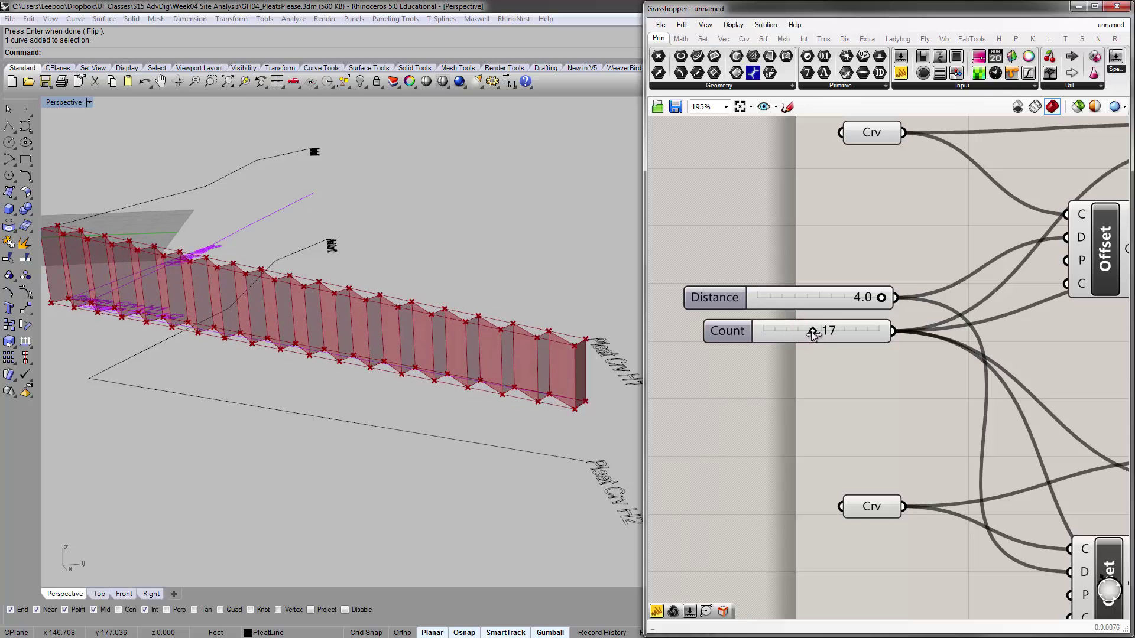
# Duplicate the Distance slider below Count and connect the copy to the second Offset's D input.
pyautogui.scroll(-3, 903, 353)
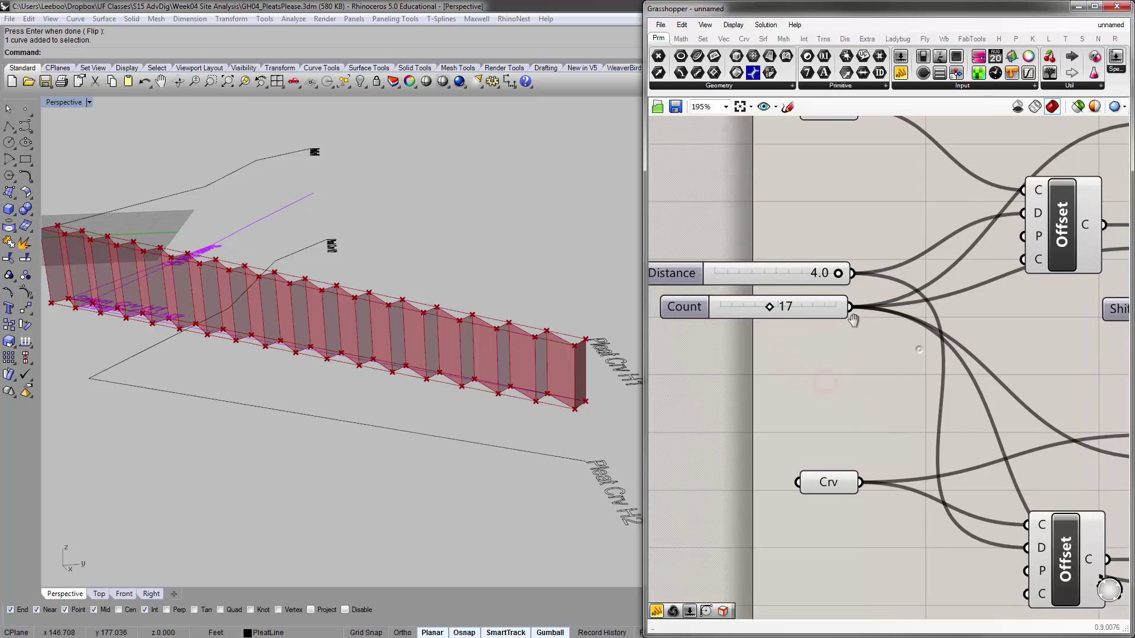
pyautogui.click(747, 281)
pyautogui.hotkey('ctrl', 'c')
pyautogui.hotkey('ctrl', 'v')
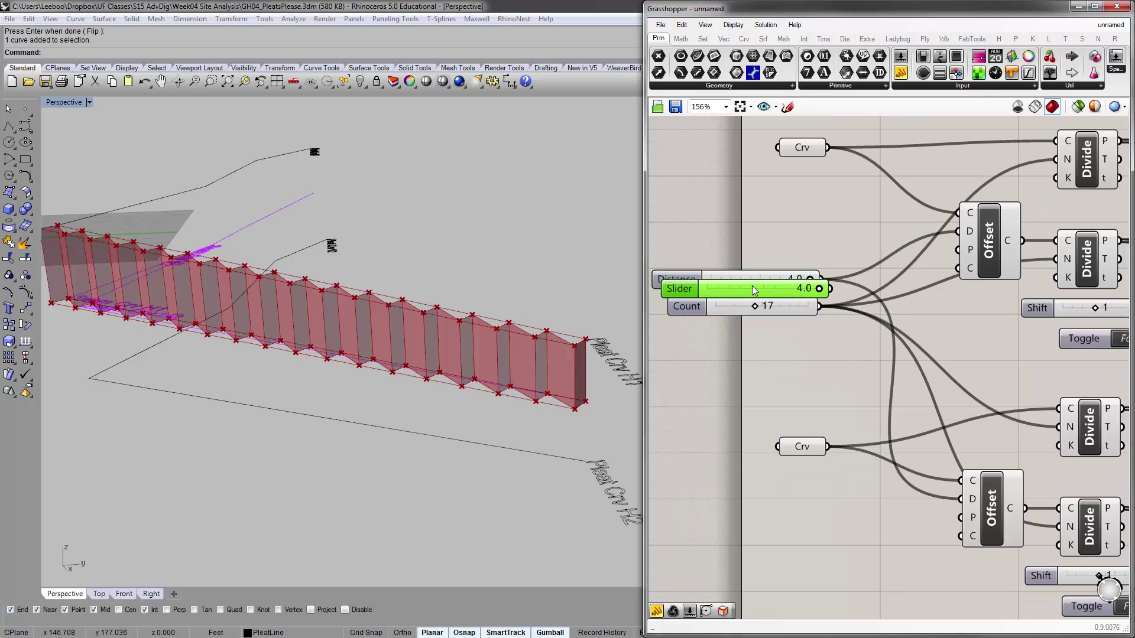
pyautogui.moveTo(757, 287); pyautogui.dragTo(745, 345)
pyautogui.moveTo(831, 349); pyautogui.dragTo(822, 332, button='right')
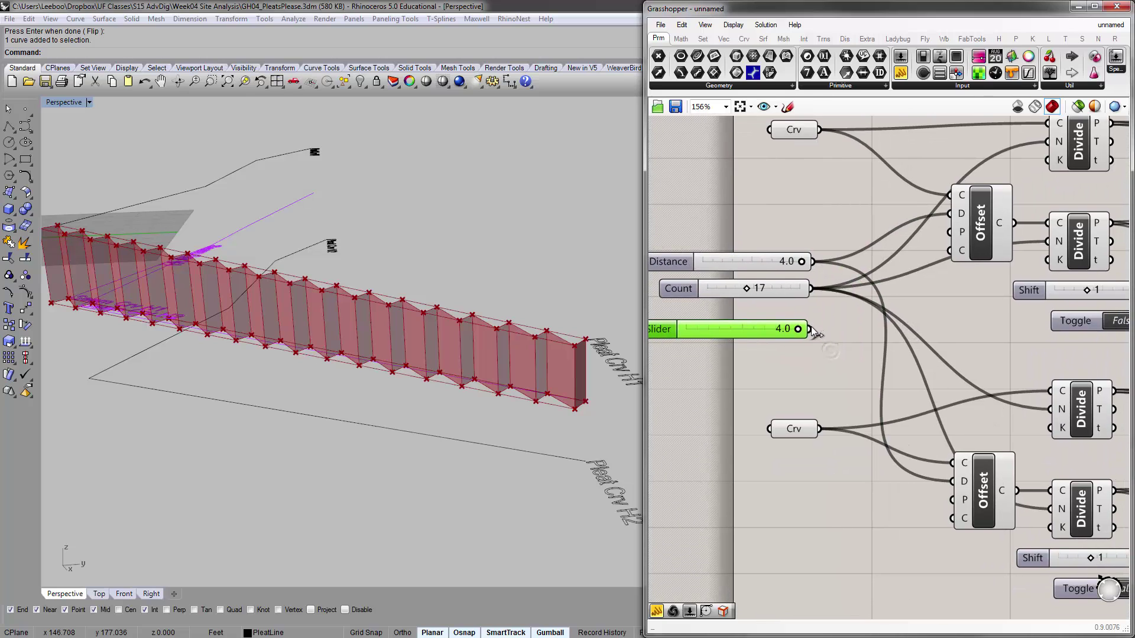
pyautogui.moveTo(809, 330); pyautogui.dragTo(951, 482)
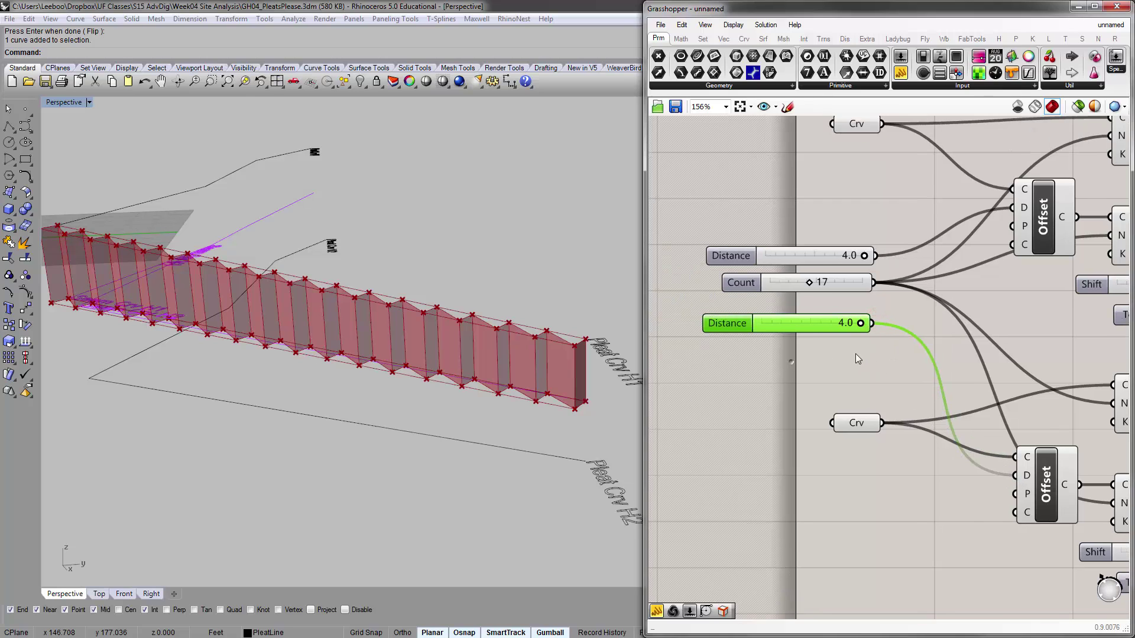
# Try a smaller distance for the second Offset, inspect the pleats, and return its slider to 4.0.
pyautogui.scroll(4, 855, 353)
pyautogui.moveTo(903, 324); pyautogui.dragTo(809, 324)
pyautogui.moveTo(394, 316); pyautogui.dragTo(523, 354, button='right')
pyautogui.scroll(-8, 569, 339)
pyautogui.moveTo(813, 321); pyautogui.dragTo(936, 258)
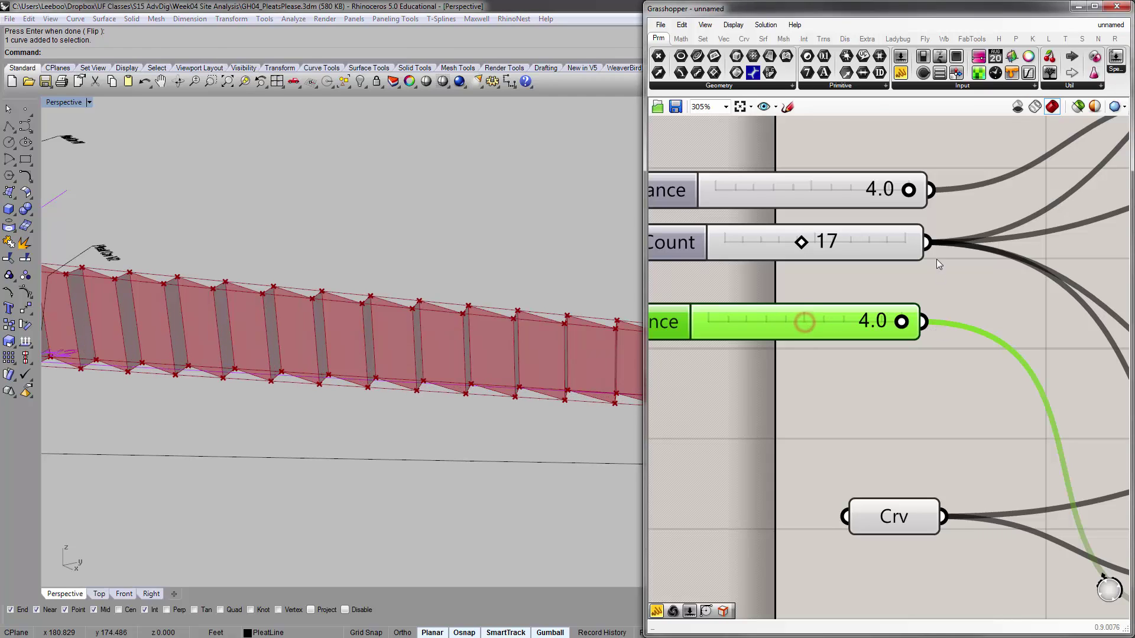
# Set the first Offset's Distance slider to 2.0 so the two pleat curves have different depths.
pyautogui.moveTo(912, 190); pyautogui.dragTo(815, 200)
pyautogui.moveTo(444, 329); pyautogui.dragTo(417, 329, button='right')
pyautogui.scroll(-5, 874, 325)
pyautogui.scroll(2, 852, 365)
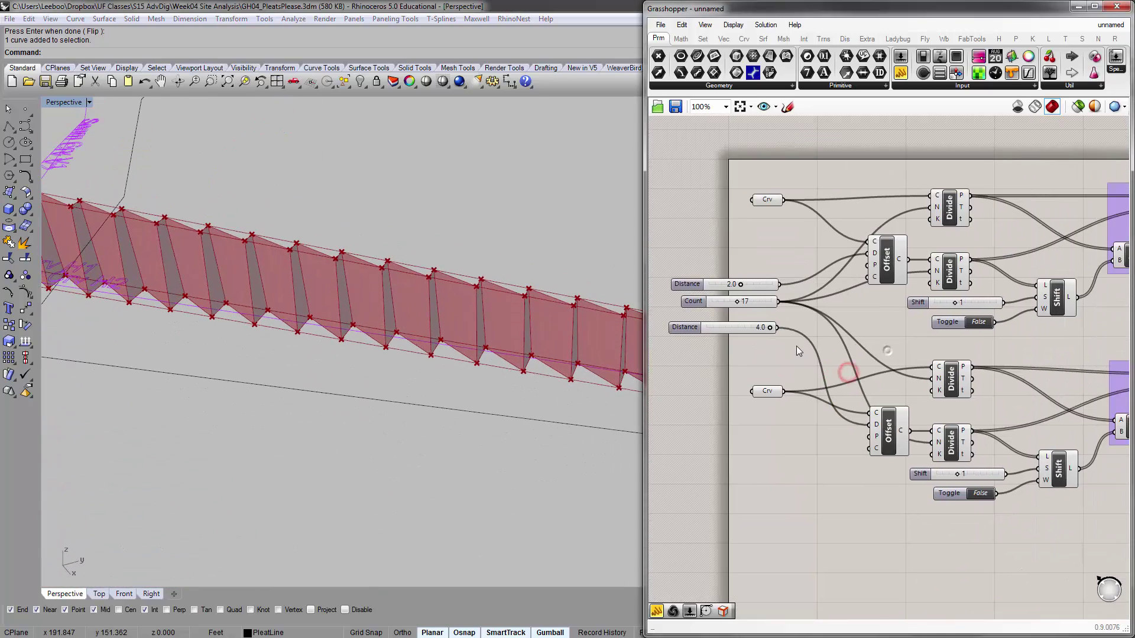
# Extend the Grasshopper window well over the Rhino viewport to show more of the definition.
pyautogui.click(767, 201)
pyautogui.moveTo(778, 217); pyautogui.dragTo(733, 229, button='right')
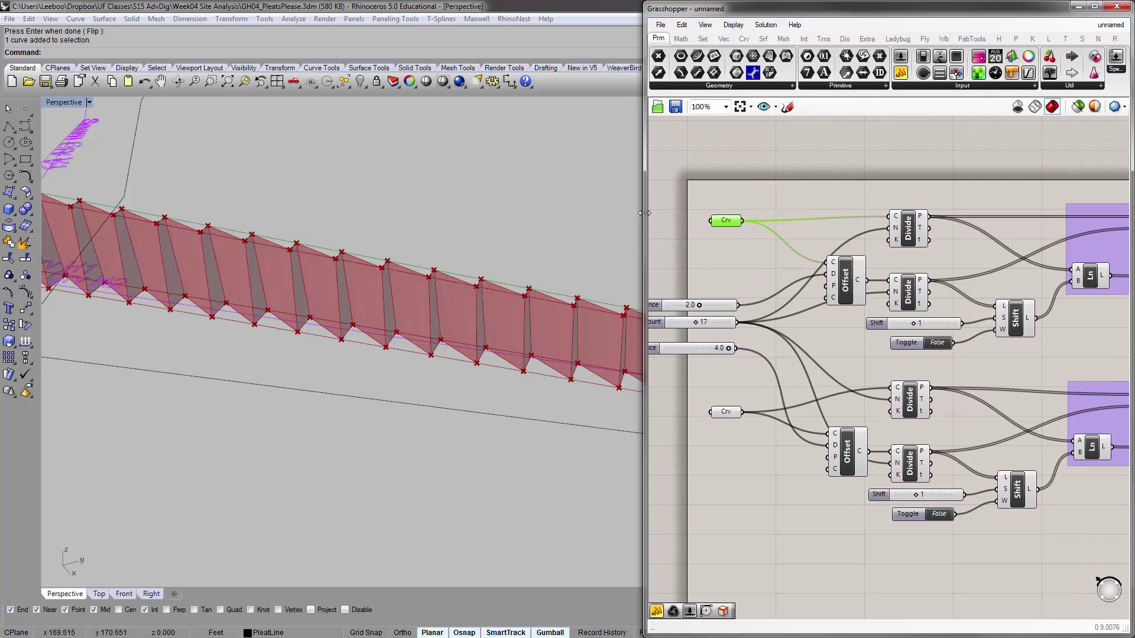
pyautogui.moveTo(644, 213); pyautogui.dragTo(284, 212)
pyautogui.moveTo(345, 222); pyautogui.dragTo(425, 225, button='right')
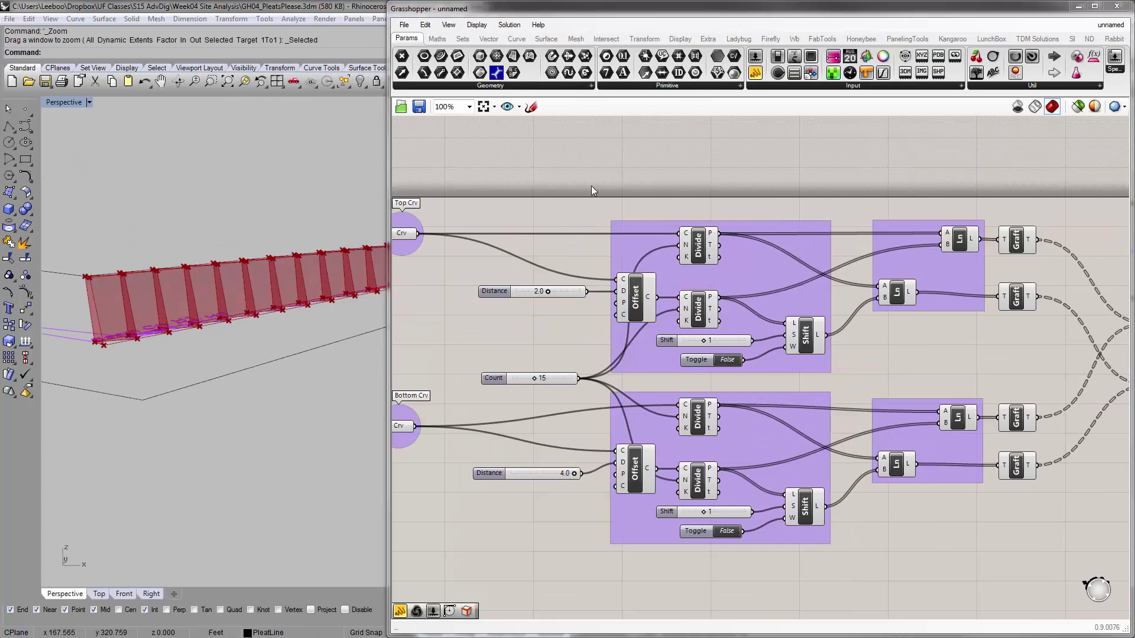
# Turn off the preview of all Offset, Divide and Shift components in the two curve-division groups.
pyautogui.moveTo(589, 177); pyautogui.dragTo(538, 161, button='right')
pyautogui.click(639, 230)
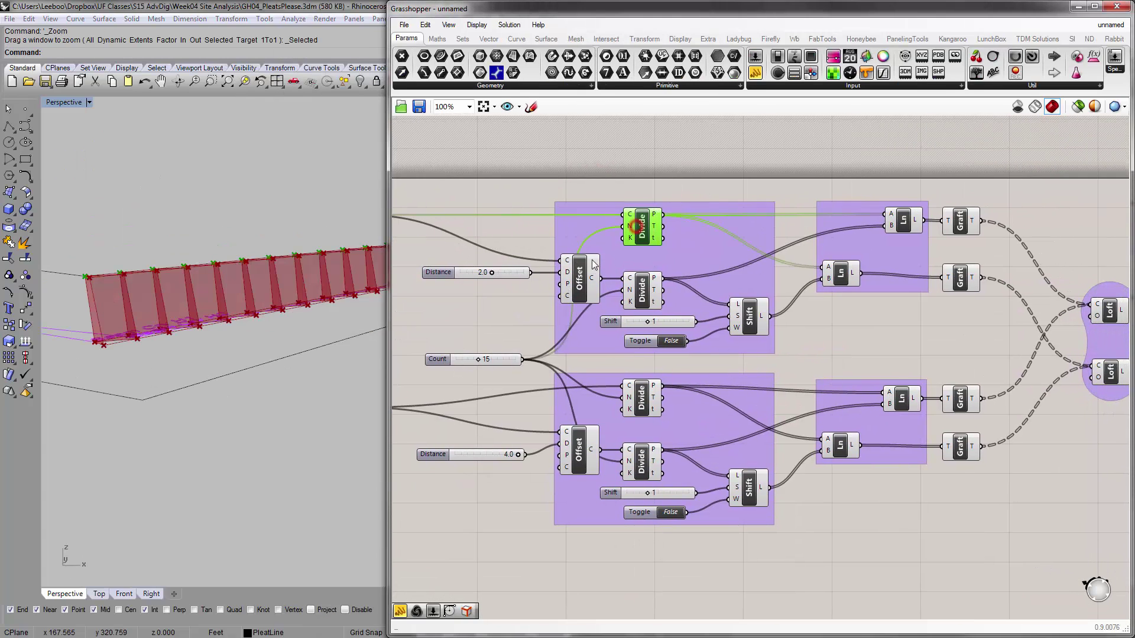
pyautogui.click(619, 180)
pyautogui.moveTo(560, 177); pyautogui.dragTo(786, 561)
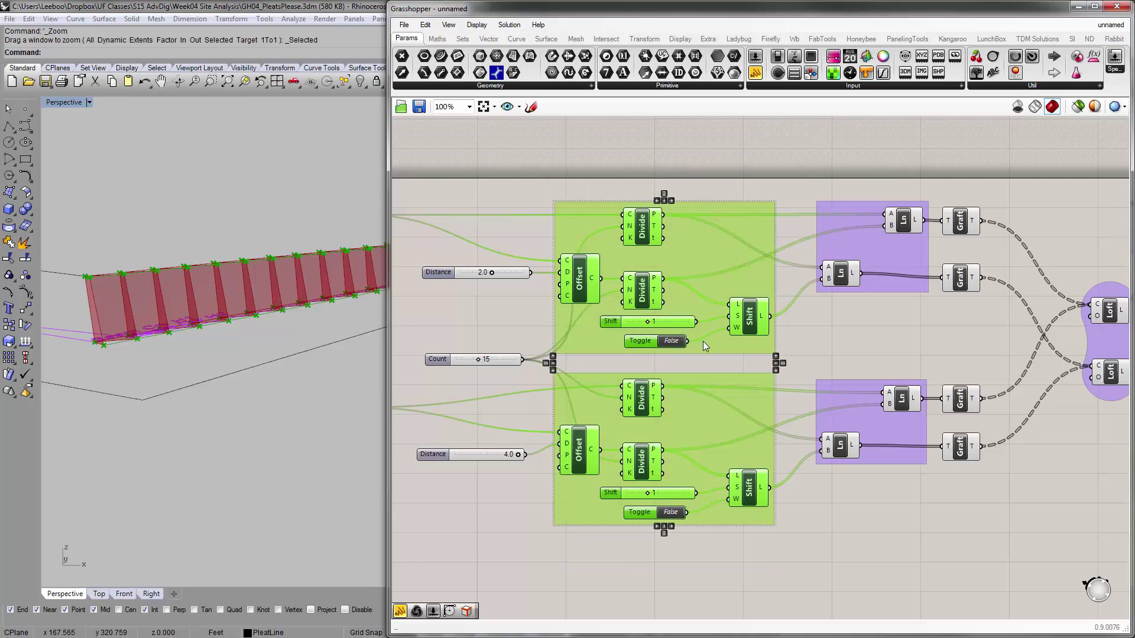
pyautogui.middleClick(640, 291)
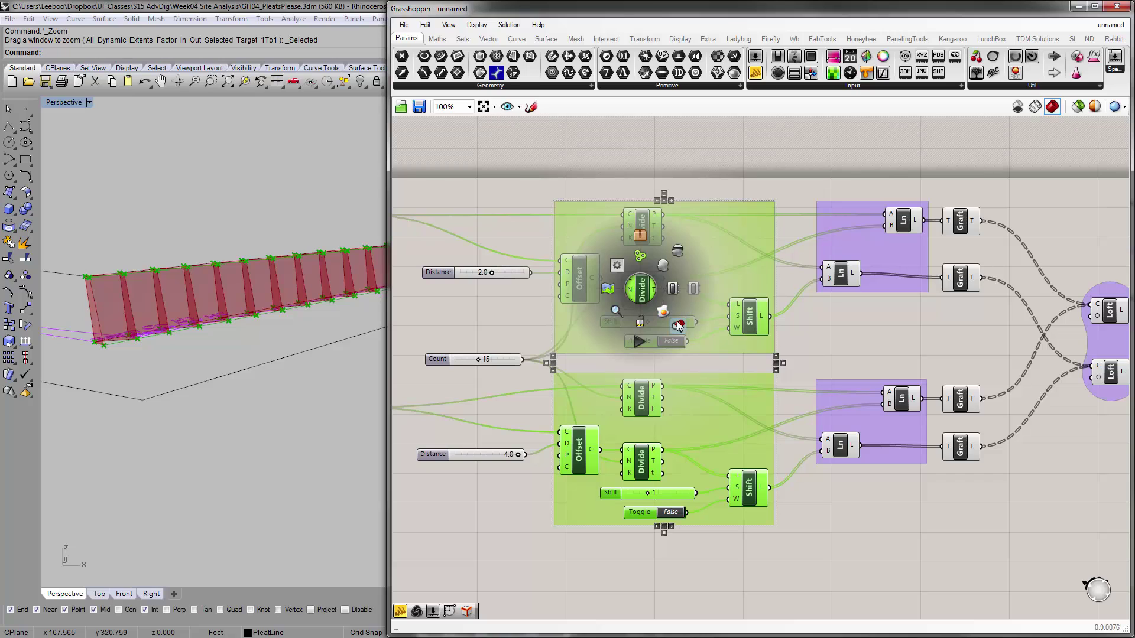
pyautogui.click(676, 253)
pyautogui.click(743, 162)
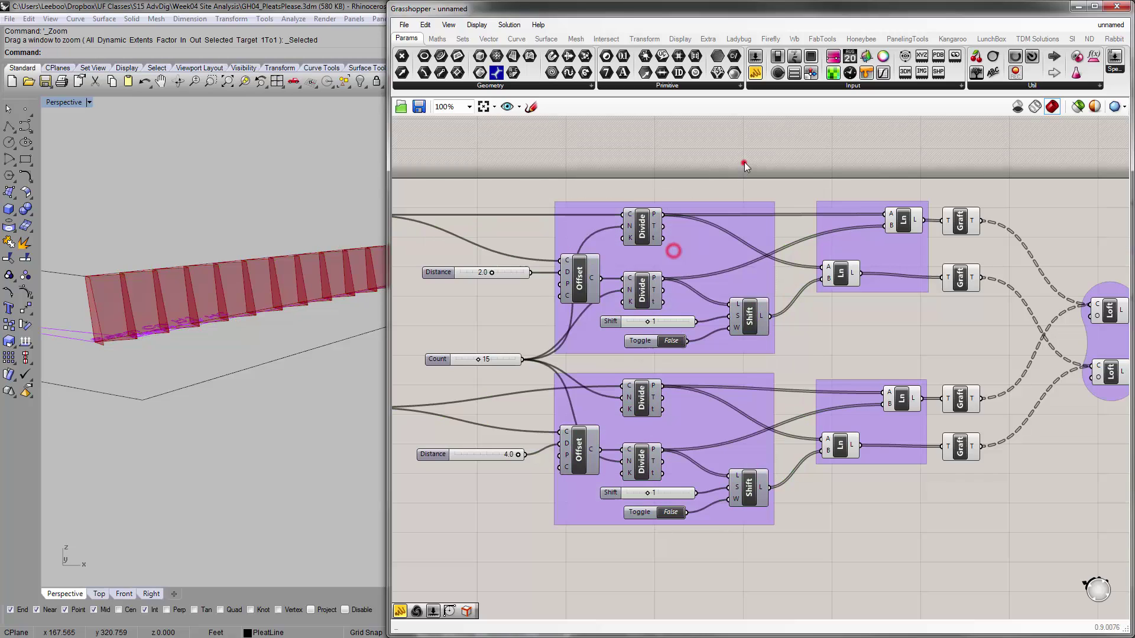
pyautogui.click(642, 170)
# Turn off the preview of the four Line components and their Graft components.
pyautogui.moveTo(837, 255); pyautogui.dragTo(735, 240, button='right')
pyautogui.moveTo(685, 143); pyautogui.dragTo(828, 500)
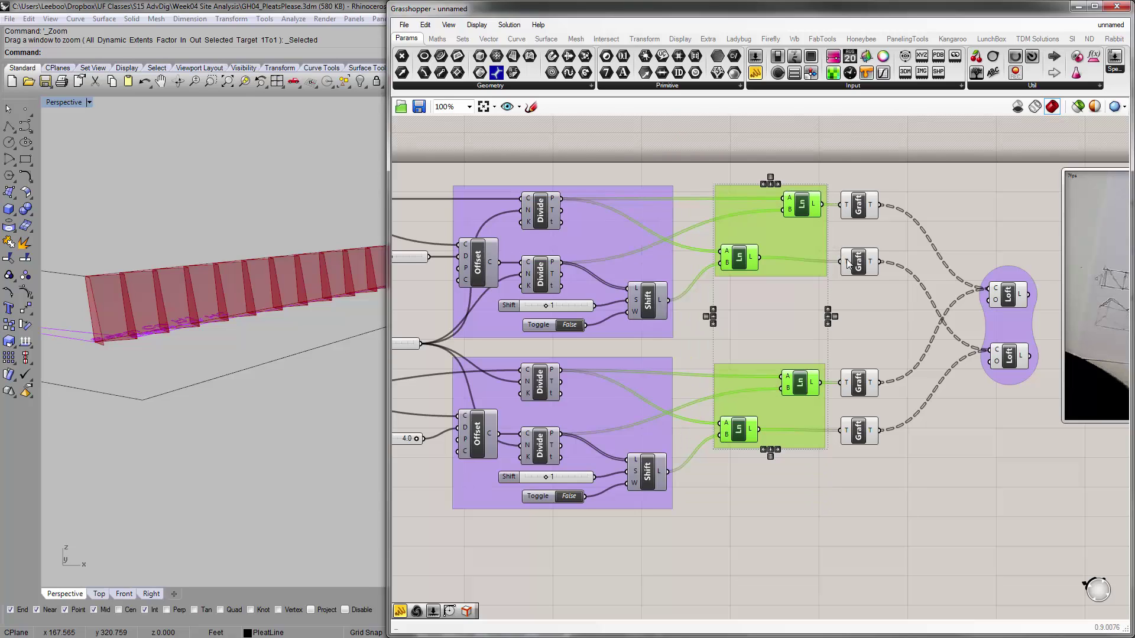
pyautogui.moveTo(699, 152); pyautogui.dragTo(906, 489)
pyautogui.press('space')
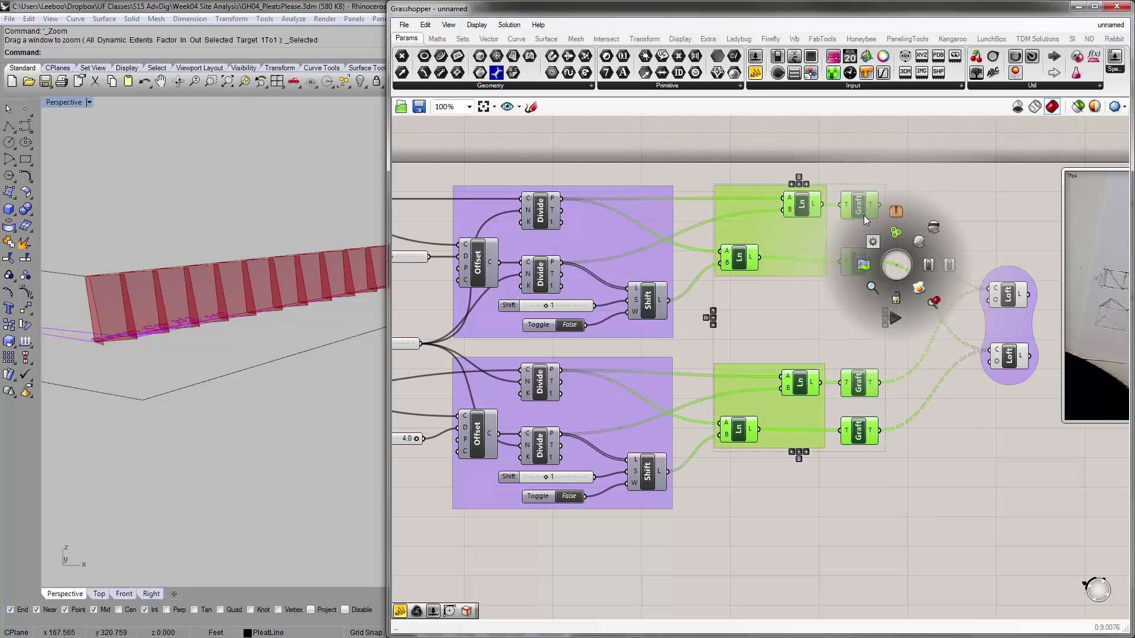
pyautogui.click(935, 225)
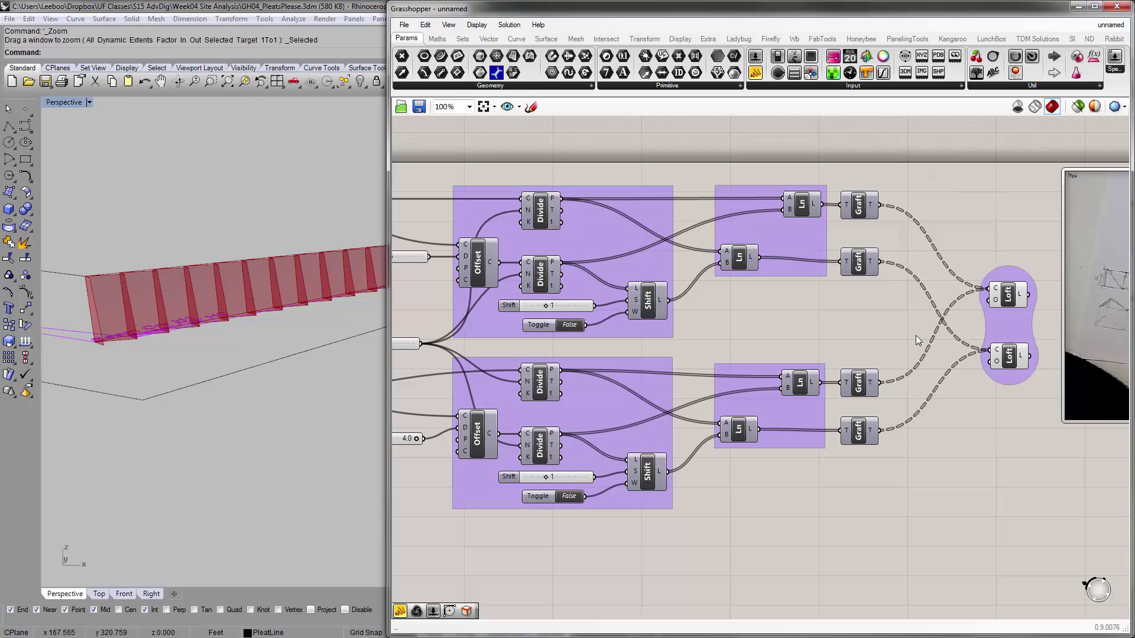
# Highlight the surfaces of both Loft components, and narrow the Grasshopper window to uncover more of the pleats in the Rhino viewport.
pyautogui.click(1022, 296)
pyautogui.keyDown('shift'); pyautogui.click(1008, 355); pyautogui.keyUp('shift')
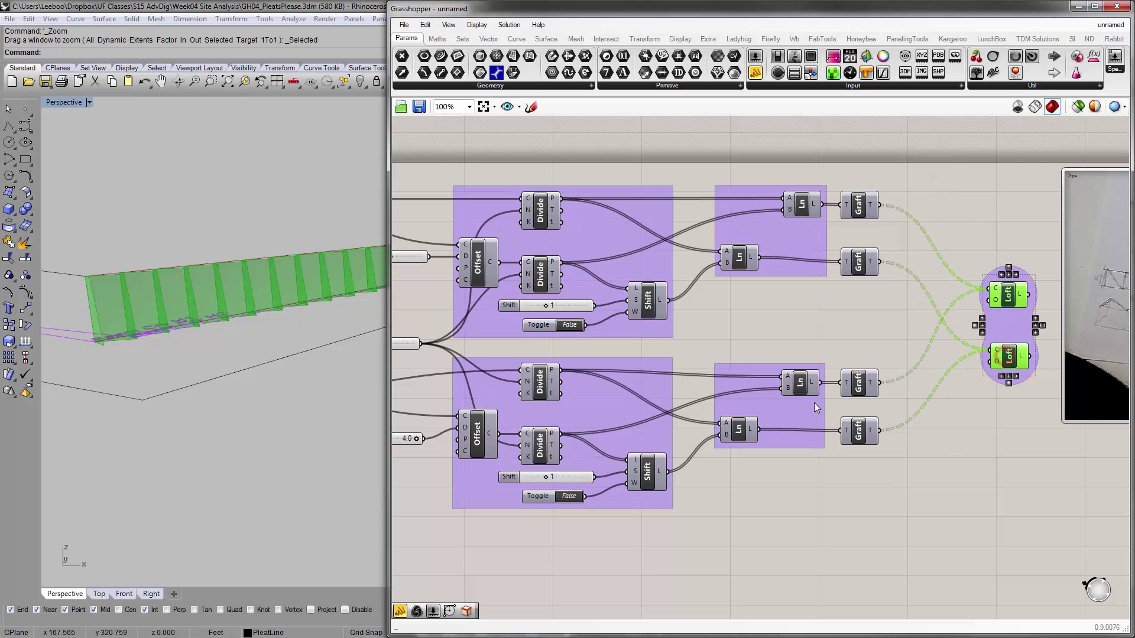
pyautogui.click(891, 424)
pyautogui.moveTo(387, 273); pyautogui.dragTo(540, 272)
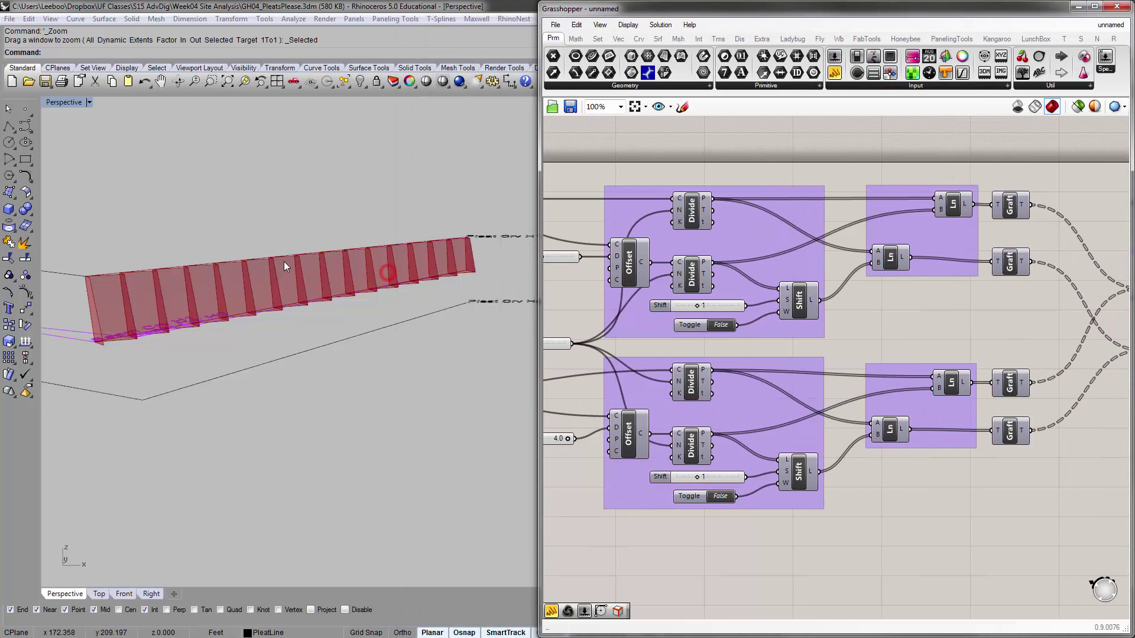
pyautogui.moveTo(284, 261); pyautogui.dragTo(364, 296, button='right')
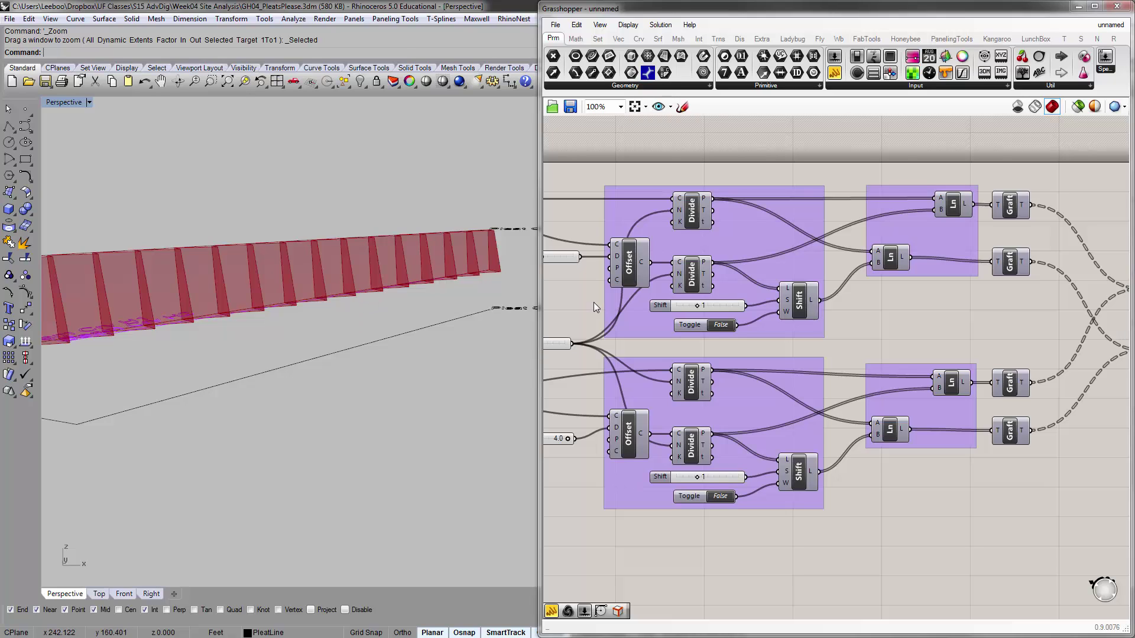
# Review the whole pleat definition, and examine the pleated stretch and the neighbouring facade curves in the Perspective viewport.
pyautogui.scroll(-5, 857, 251)
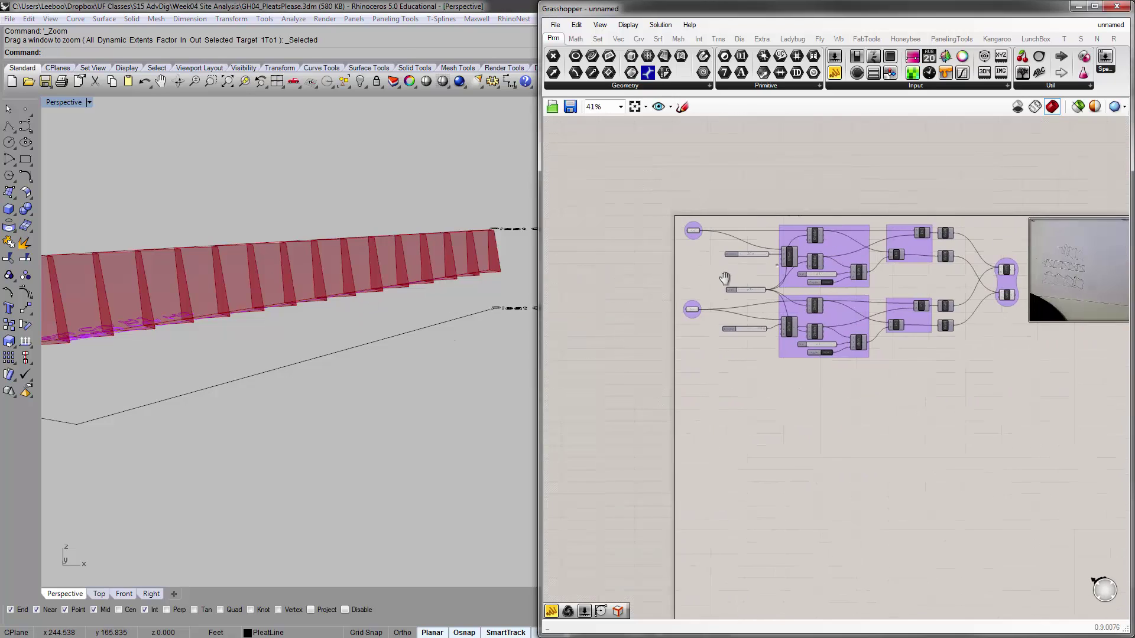
pyautogui.moveTo(612, 190); pyautogui.dragTo(1021, 400)
pyautogui.click(773, 423)
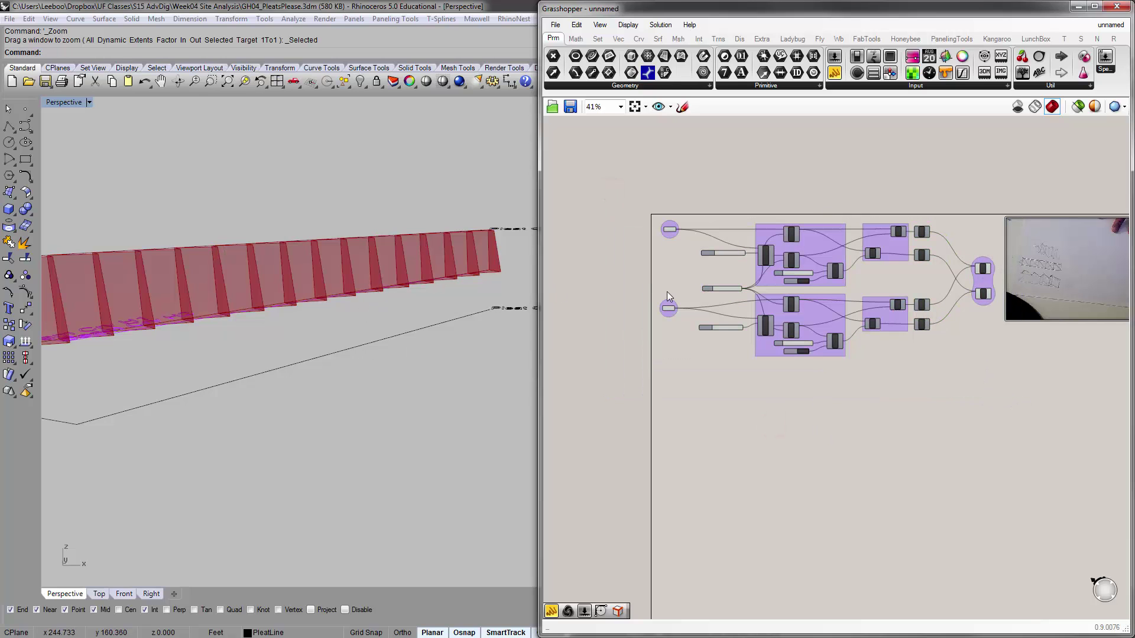
pyautogui.scroll(5, 788, 244)
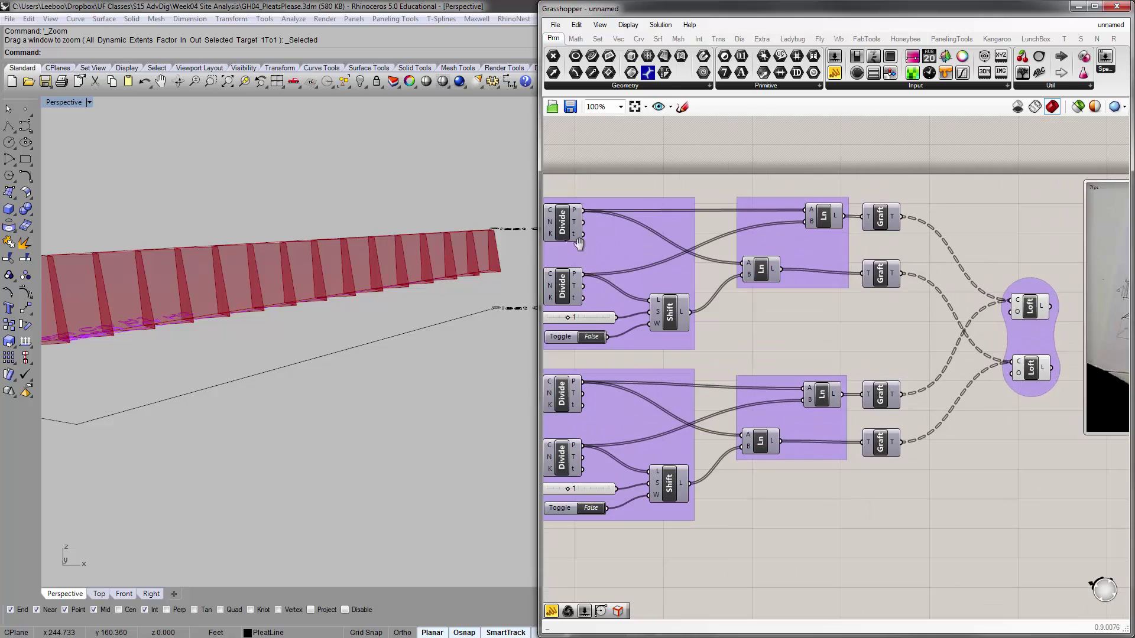
pyautogui.scroll(-3, 788, 243)
pyautogui.moveTo(437, 269); pyautogui.dragTo(384, 287, button='right')
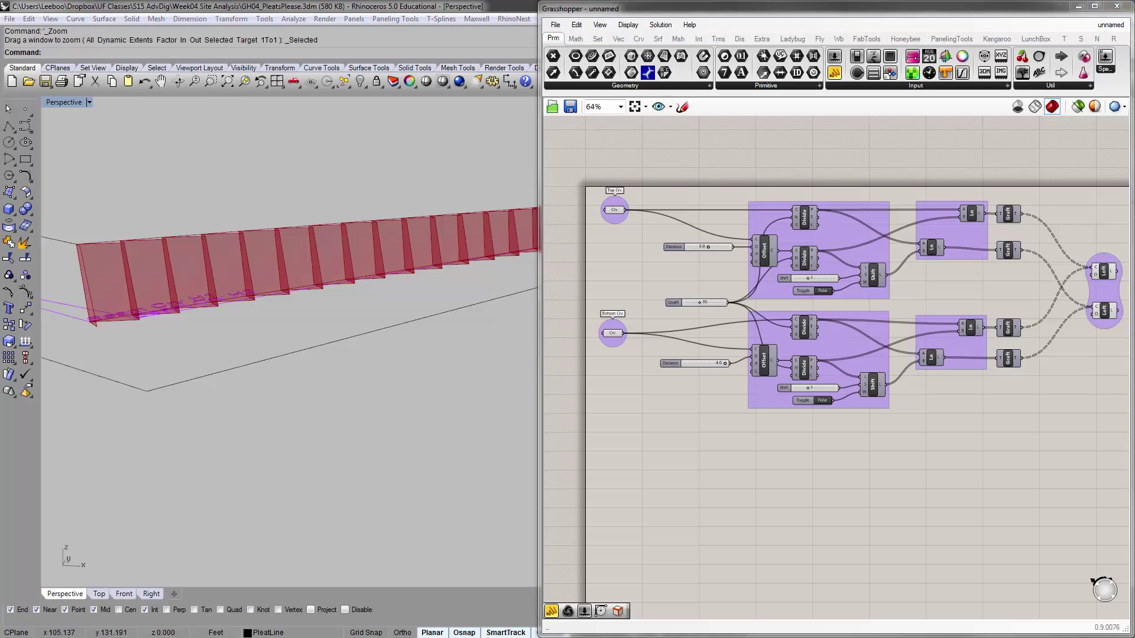
pyautogui.click(375, 183)
pyautogui.keyDown('shift'); pyautogui.moveTo(293, 315); pyautogui.dragTo(535, 341, button='right'); pyautogui.keyUp('shift')
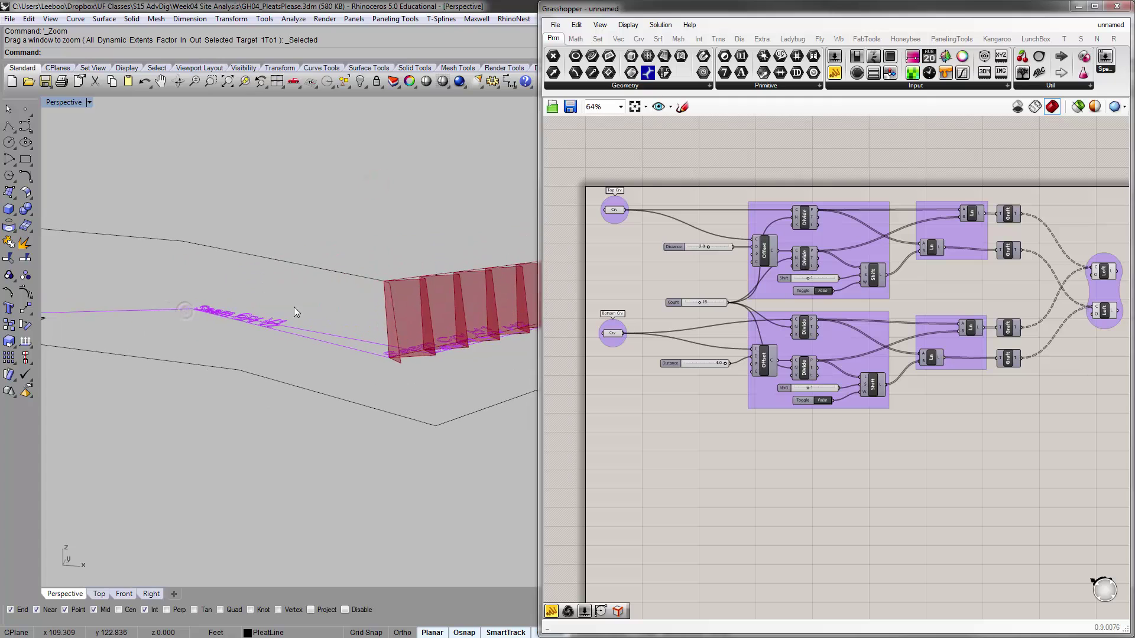
pyautogui.moveTo(227, 304)
pyautogui.keyDown('shift'); pyautogui.mouseDown(button='right')
pyautogui.moveTo(337, 319)
pyautogui.moveTo(314, 293)
pyautogui.moveTo(334, 298)
pyautogui.mouseUp(button='right'); pyautogui.keyUp('shift')
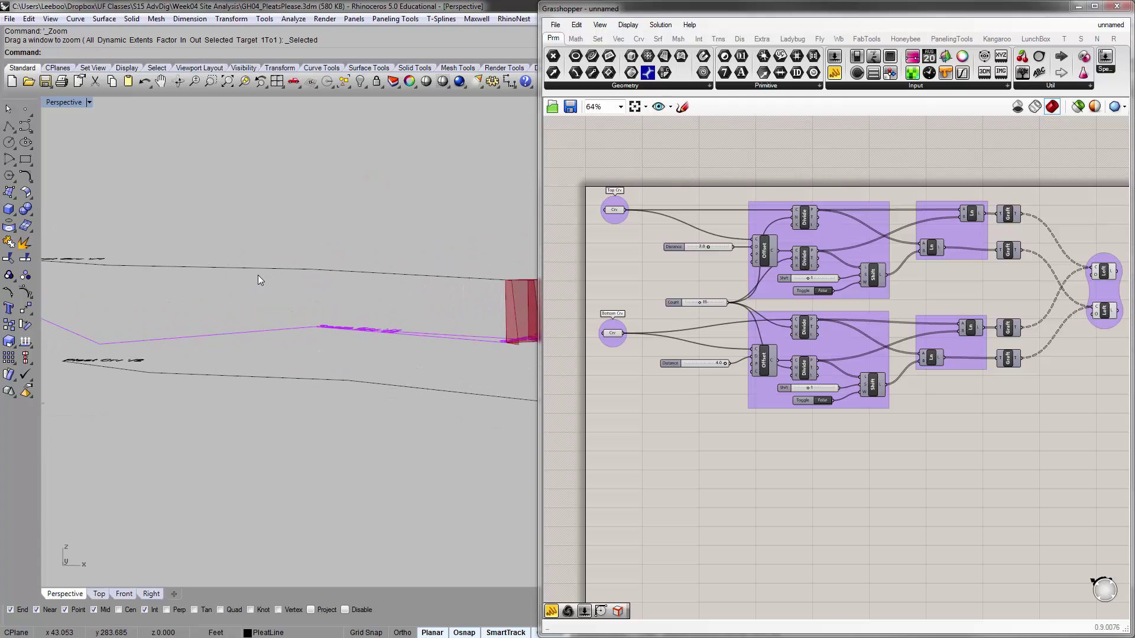
pyautogui.moveTo(258, 278); pyautogui.dragTo(252, 275, button='right')
# Switch to the browser's course page, examine the Pleats Please example renderings, and minimize the browser.
pyautogui.hotkey('alt', 'Tab')
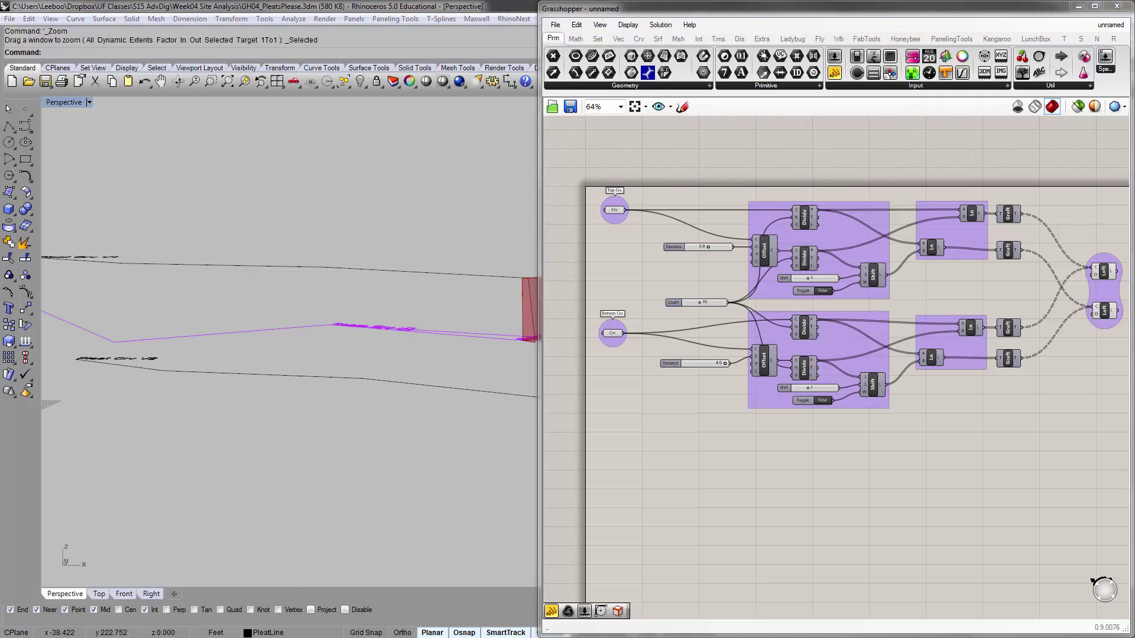
pyautogui.scroll(-10, 599, 284)
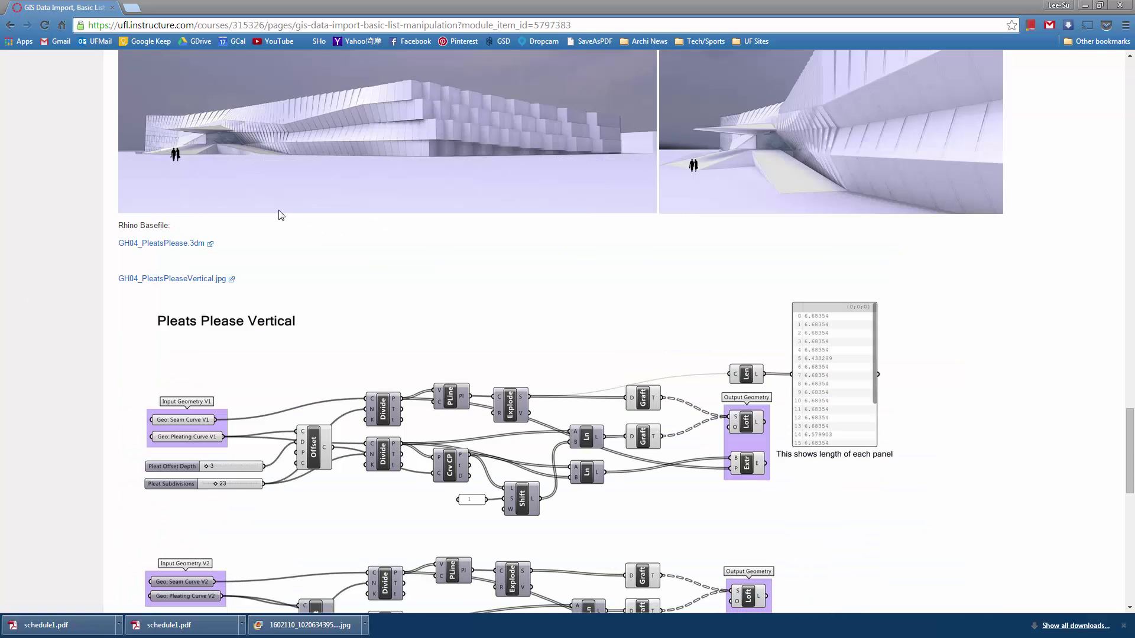
pyautogui.scroll(2, 587, 207)
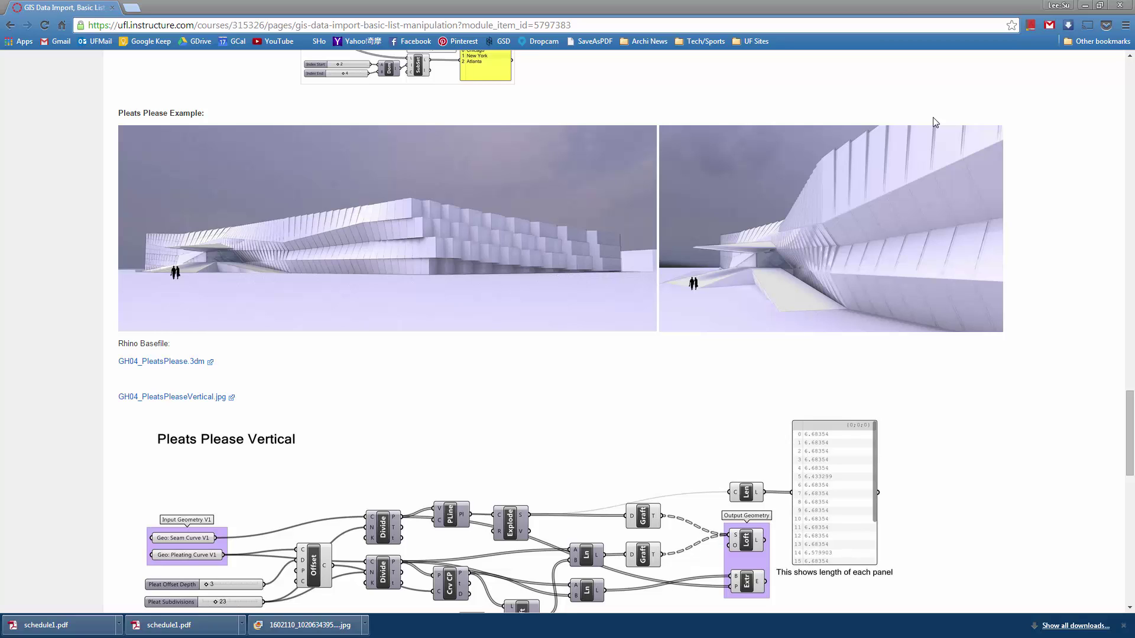
pyautogui.click(1082, 5)
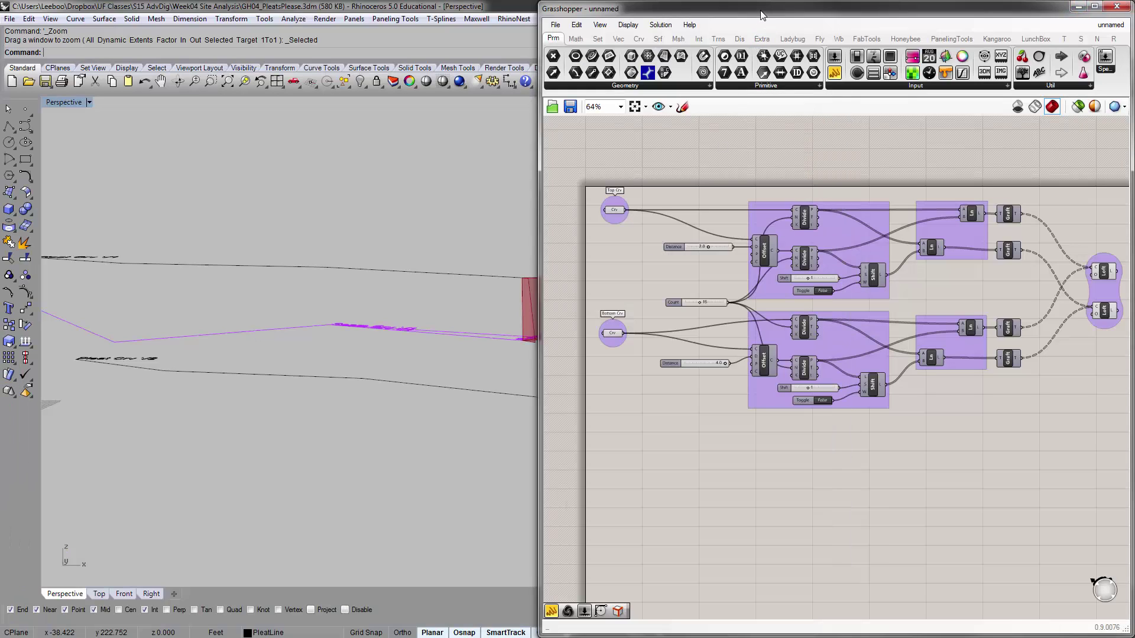
# Widen the Grasshopper window across the whole screen and start the live camera feed beside the Loft components.
pyautogui.moveTo(814, 207); pyautogui.dragTo(695, 165, button='right')
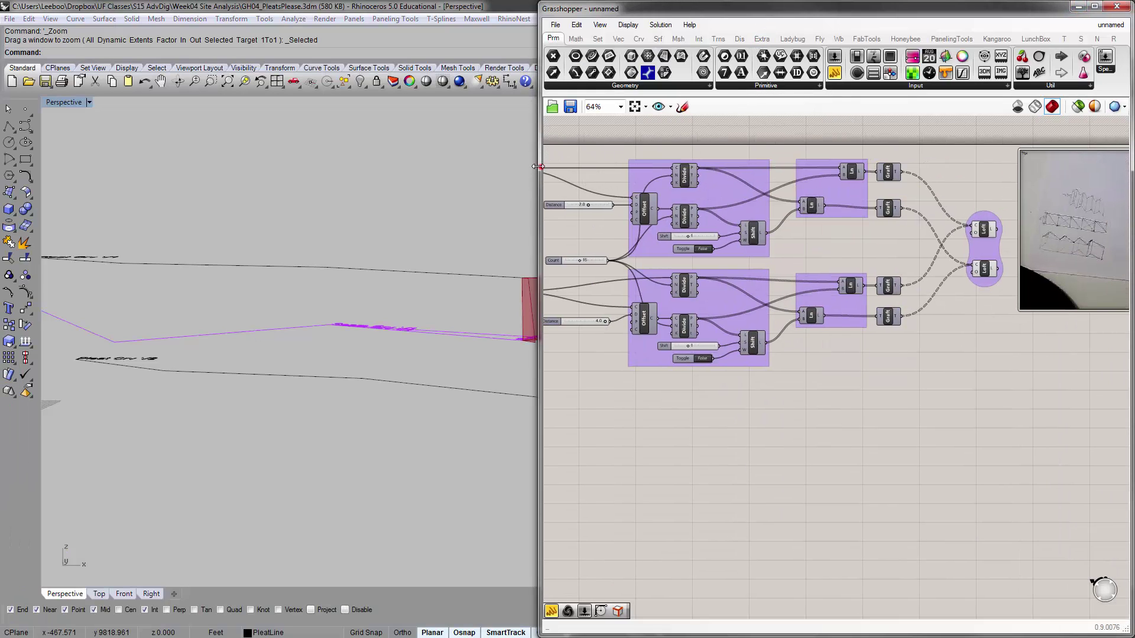
pyautogui.moveTo(537, 166); pyautogui.dragTo(2, 167)
pyautogui.scroll(4, 485, 256)
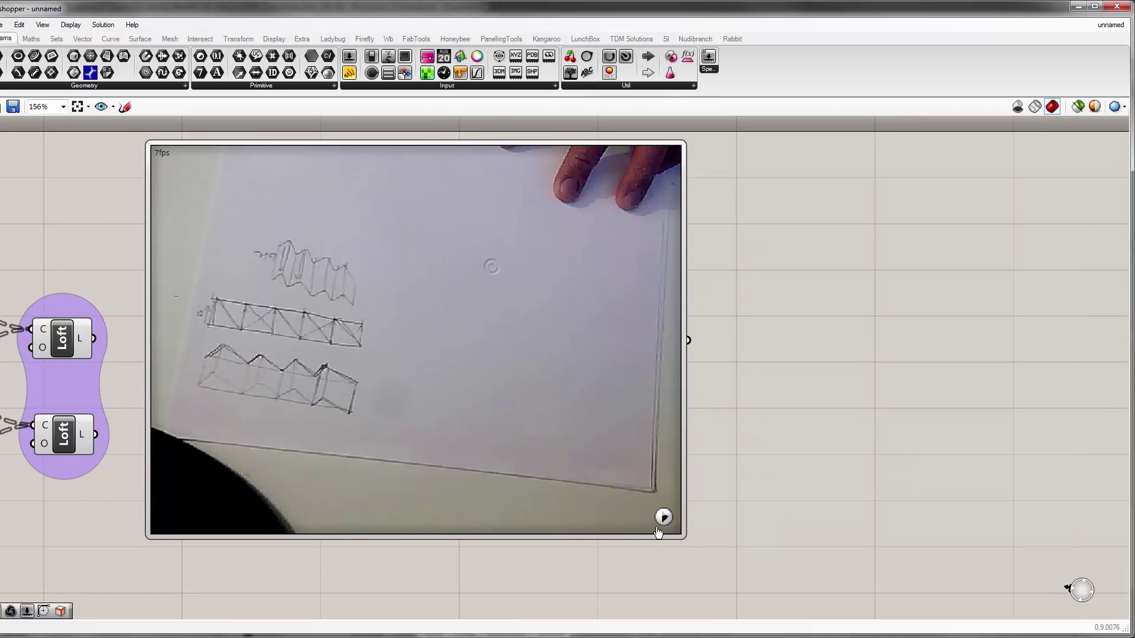
pyautogui.click(663, 519)
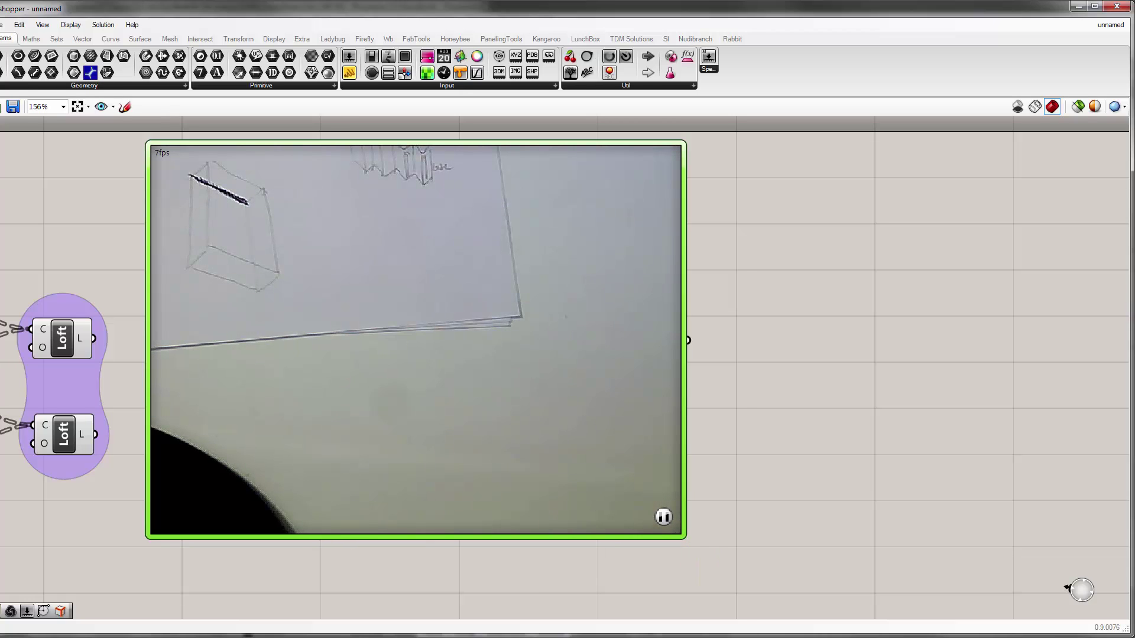
# Switch to Photo Gallery, examine the pleats in the GH04_PP_SanyaELE1 rendering up close, and close the picture.
pyautogui.hotkey('alt', 'Tab')
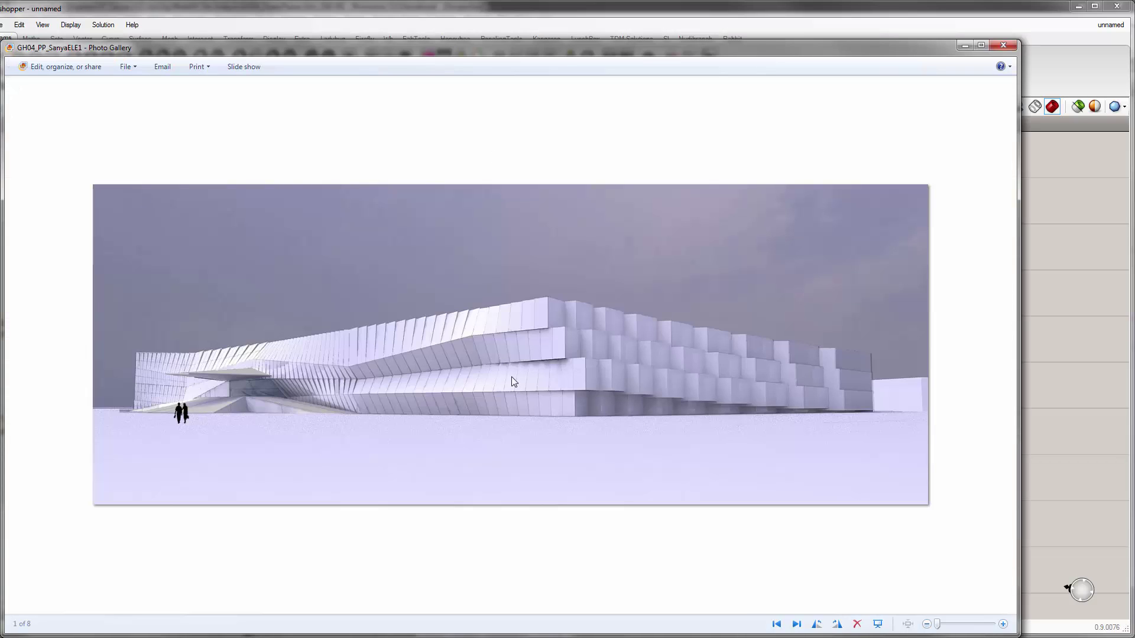
pyautogui.scroll(4, 512, 314)
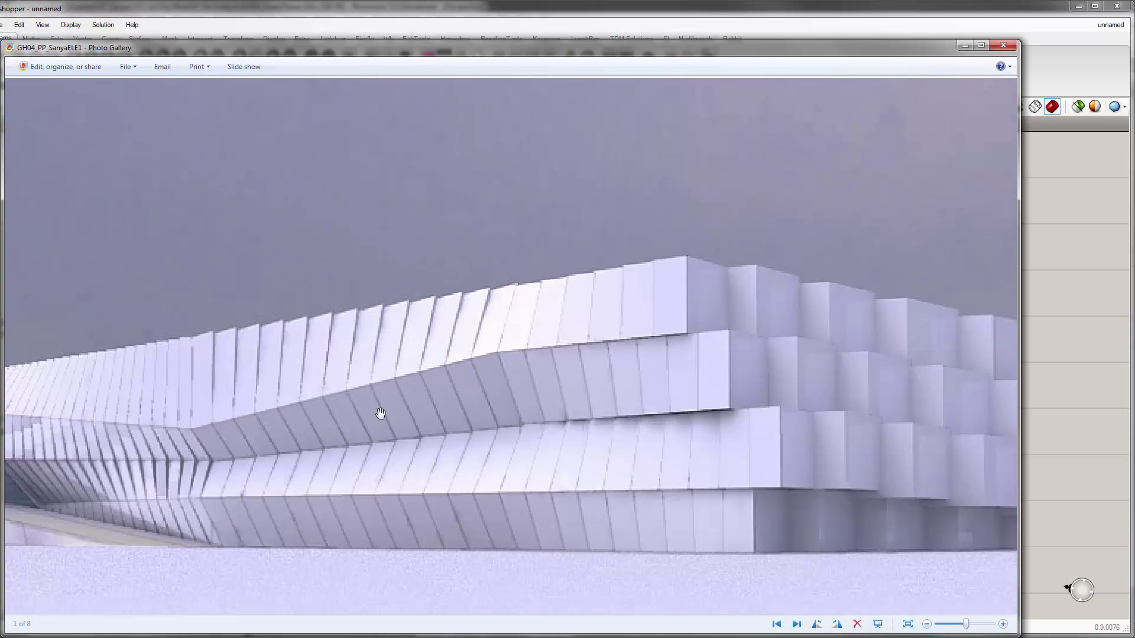
pyautogui.click(1013, 45)
pyautogui.click(1013, 46)
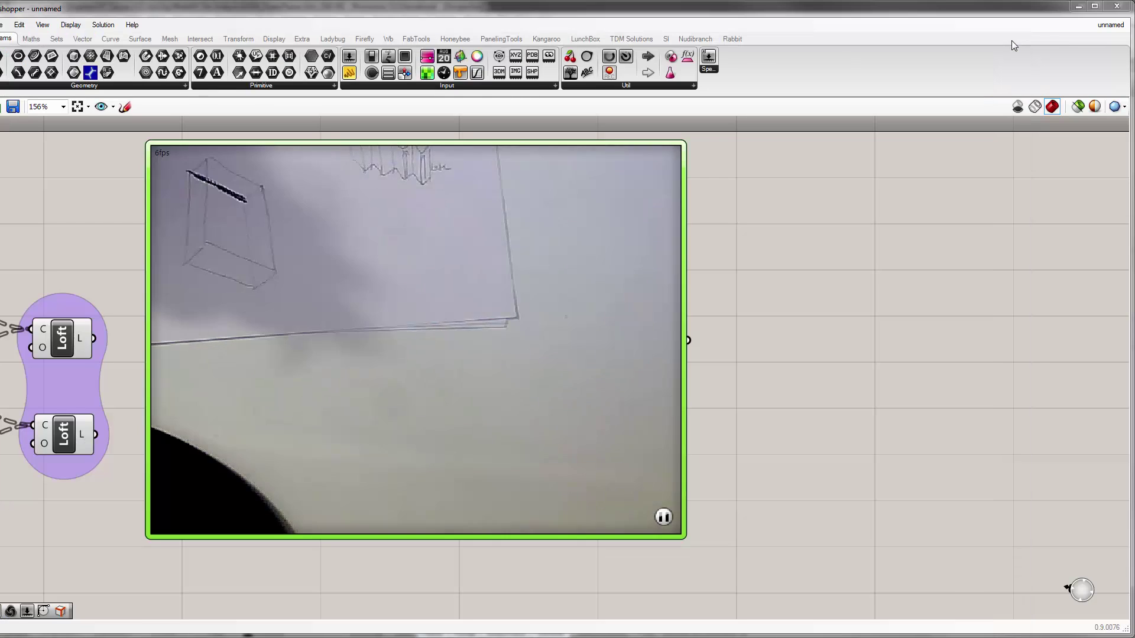
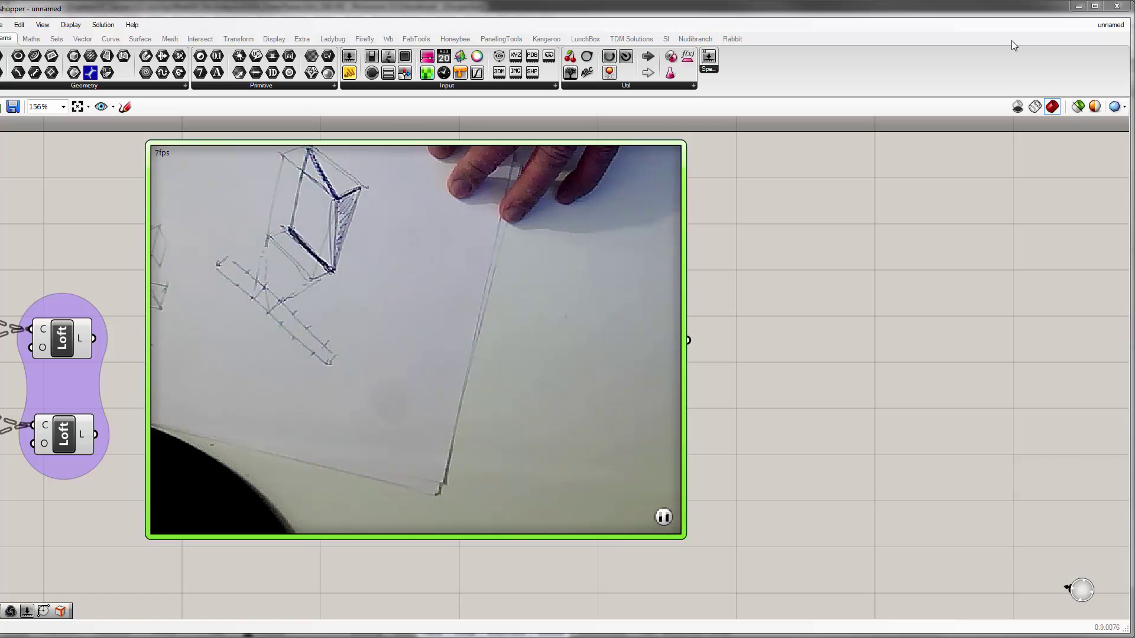
# Pause the live camera feed and return to the overview of the whole pleat definition.
pyautogui.click(663, 517)
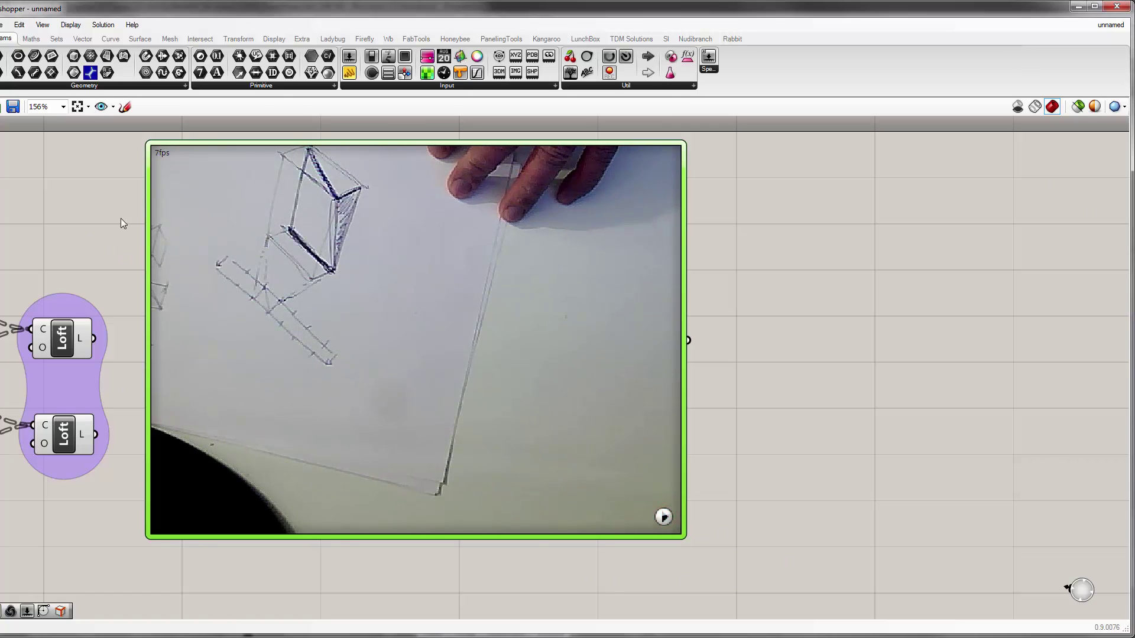
pyautogui.moveTo(120, 224); pyautogui.dragTo(694, 210, button='right')
pyautogui.moveTo(207, 228); pyautogui.dragTo(504, 251, button='right')
pyautogui.scroll(-3, 437, 246)
pyautogui.moveTo(316, 341); pyautogui.dragTo(285, 404, button='right')
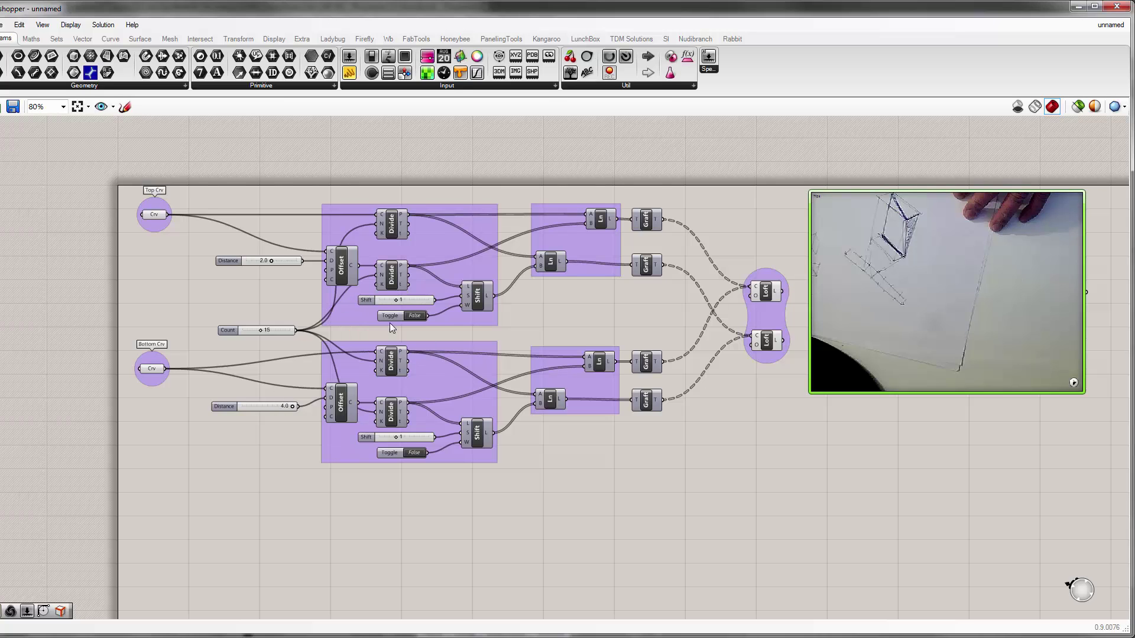
pyautogui.moveTo(389, 323); pyautogui.dragTo(380, 254, button='right')
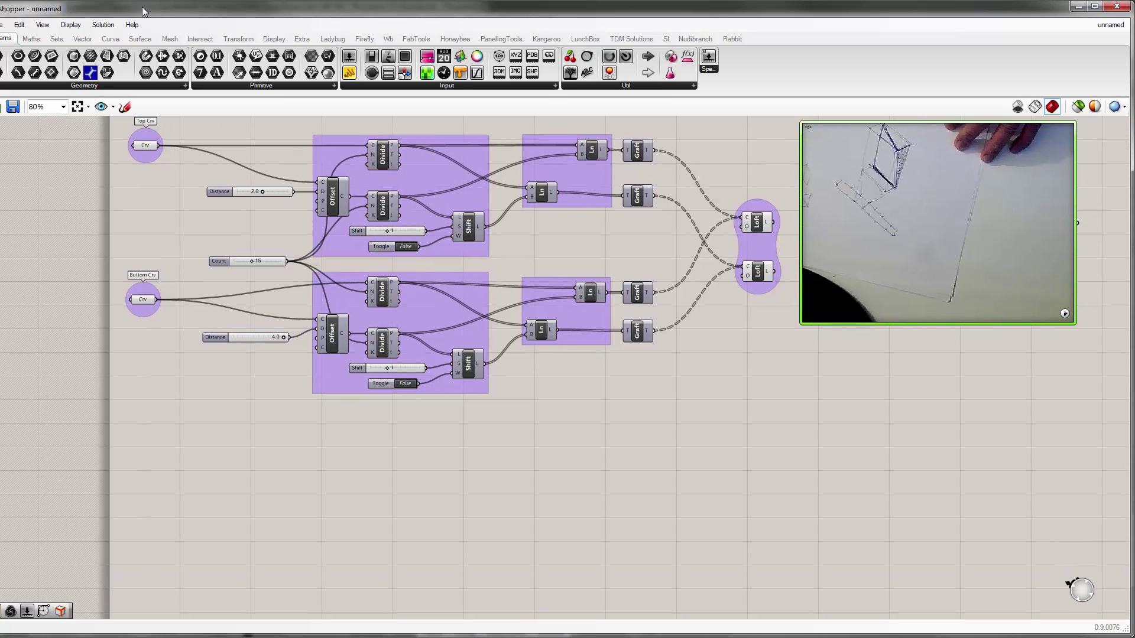
# Arrange the Grasshopper window beside the Rhino Perspective viewport so both are visible, with the whole definition in view.
pyautogui.moveTo(141, 7); pyautogui.dragTo(1134, 119)
pyautogui.moveTo(570, 284); pyautogui.dragTo(302, 284)
pyautogui.moveTo(477, 317); pyautogui.dragTo(448, 389, button='right')
pyautogui.moveTo(406, 358); pyautogui.dragTo(433, 269, button='right')
pyautogui.scroll(-1, 420, 329)
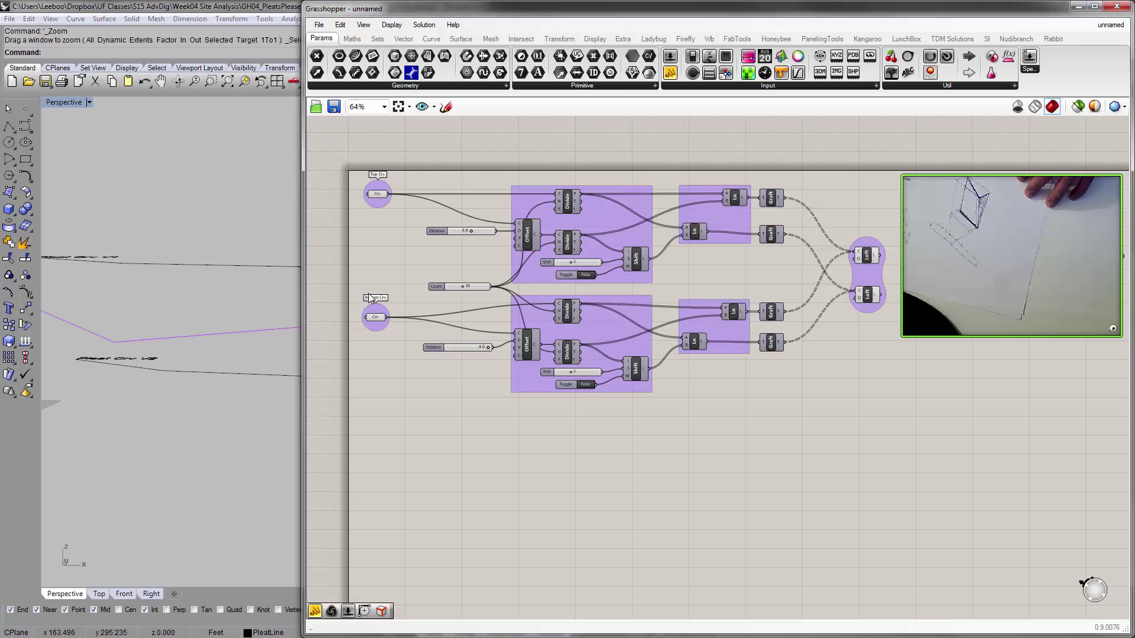
# Duplicate the Top Crv parameter with its Distance slider and Offset, Divide and Shift group, placing the copy below the Bottom Crv definition.
pyautogui.scroll(-3, 122, 332)
pyautogui.keyDown('shift'); pyautogui.moveTo(192, 313); pyautogui.dragTo(167, 314, button='right'); pyautogui.keyUp('shift')
pyautogui.scroll(2, 551, 270)
pyautogui.moveTo(538, 248); pyautogui.dragTo(562, 279, button='right')
pyautogui.scroll(-1, 562, 277)
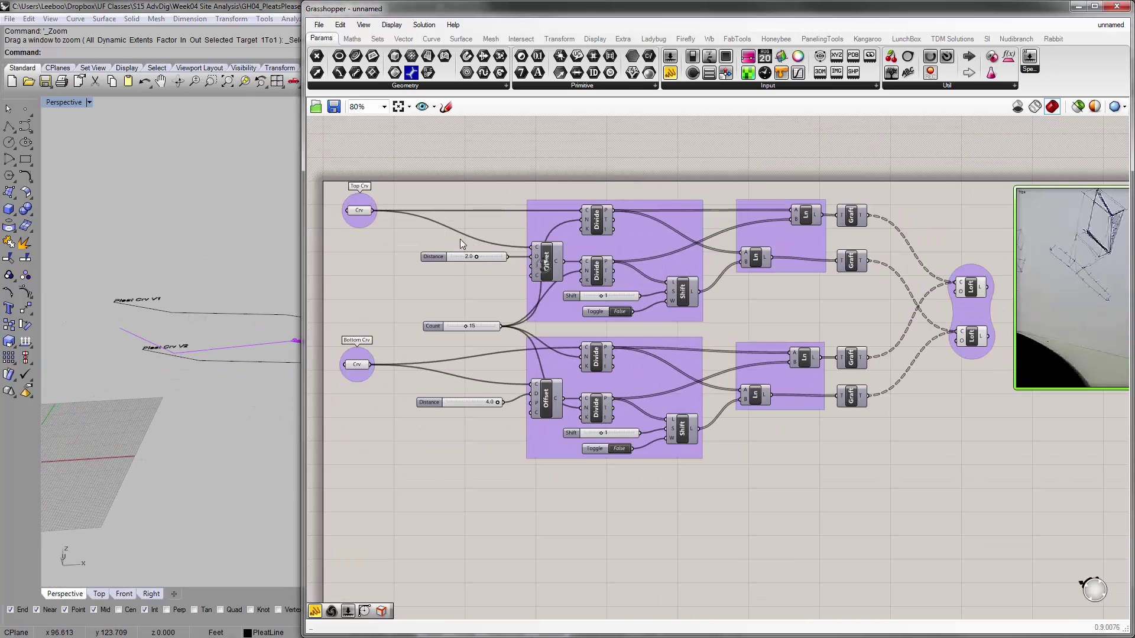
pyautogui.moveTo(460, 235); pyautogui.dragTo(514, 218, button='right')
pyautogui.moveTo(367, 137); pyautogui.dragTo(795, 312)
pyautogui.hotkey('ctrl', 'c')
pyautogui.hotkey('ctrl', 'v')
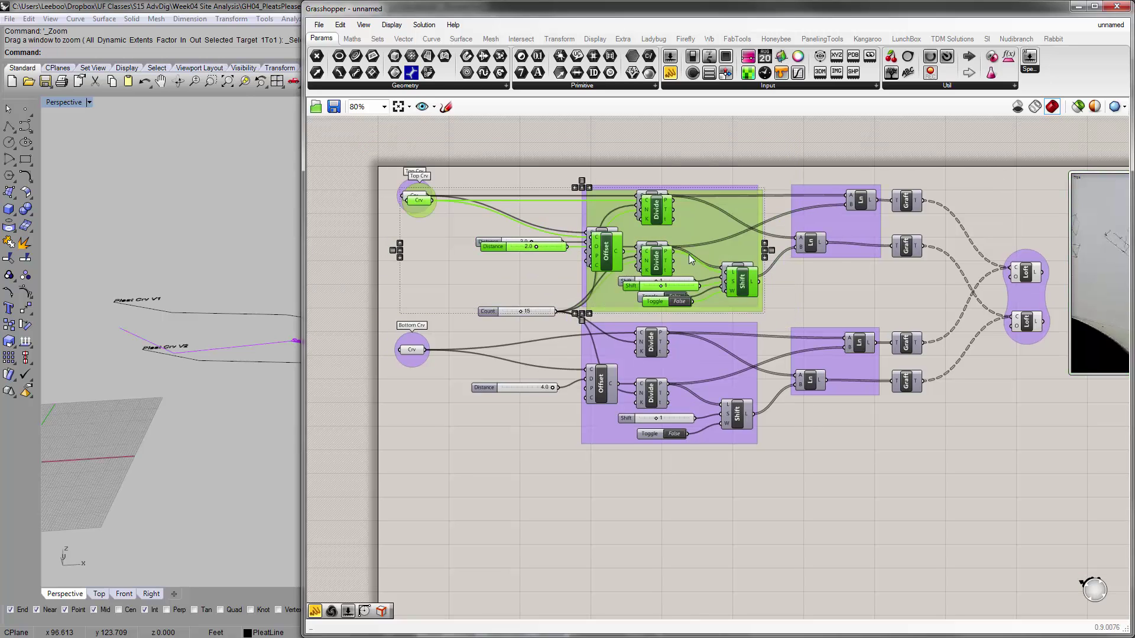
pyautogui.scroll(-3, 686, 254)
pyautogui.moveTo(665, 260); pyautogui.dragTo(680, 455)
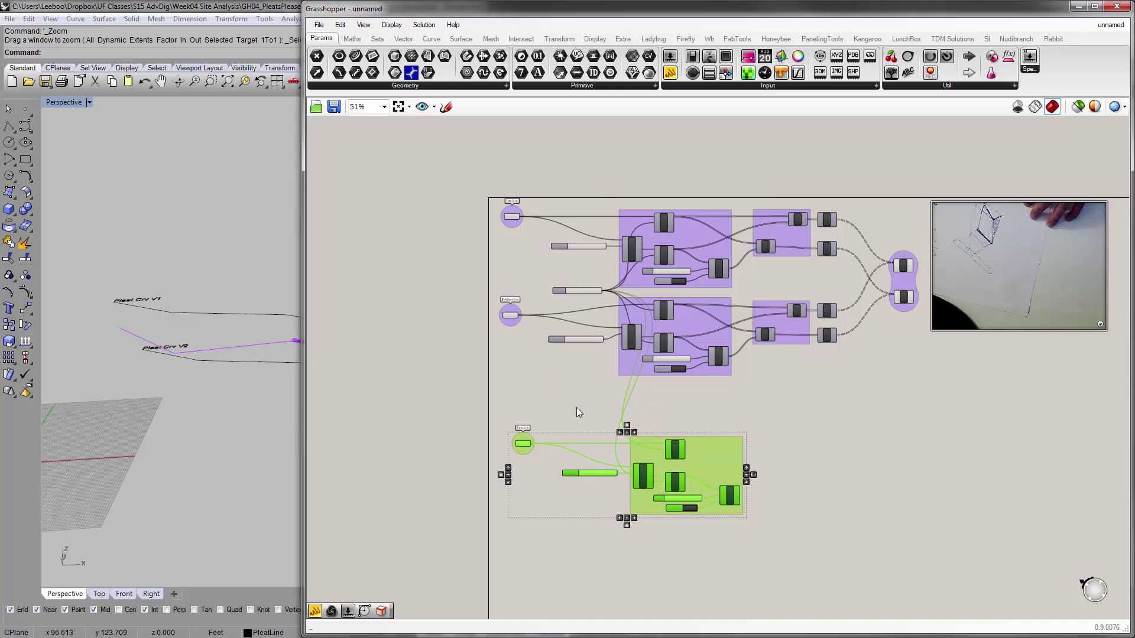
# Duplicate the Count slider and place the copy under the Distance slider of the copied Top Crv group.
pyautogui.click(576, 404)
pyautogui.scroll(1, 576, 405)
pyautogui.scroll(4, 634, 406)
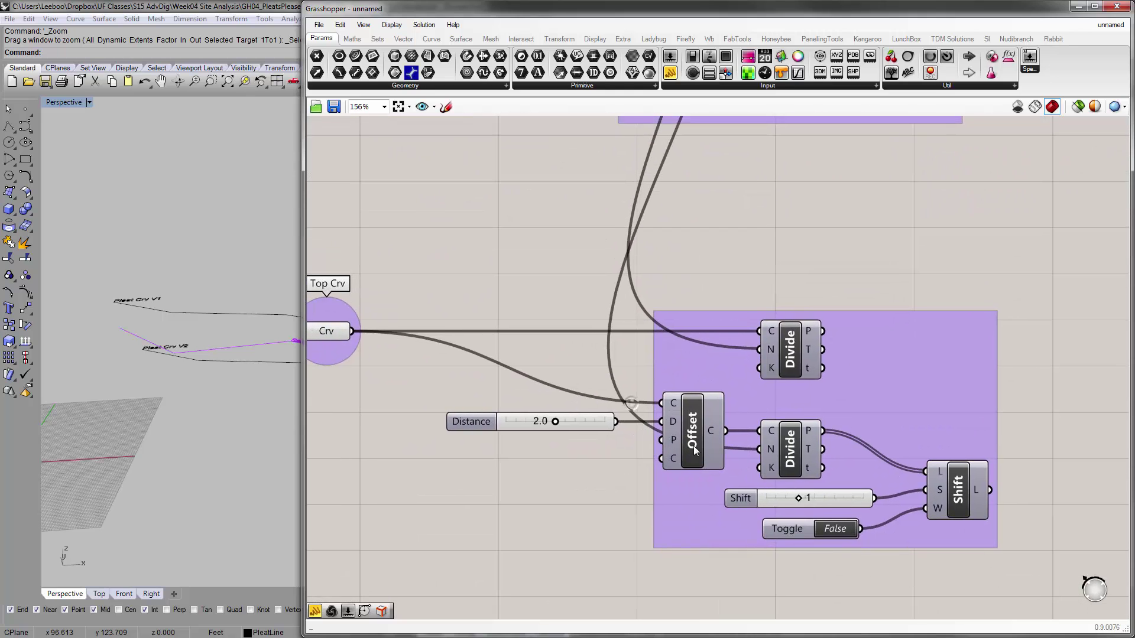
pyautogui.scroll(-4, 770, 458)
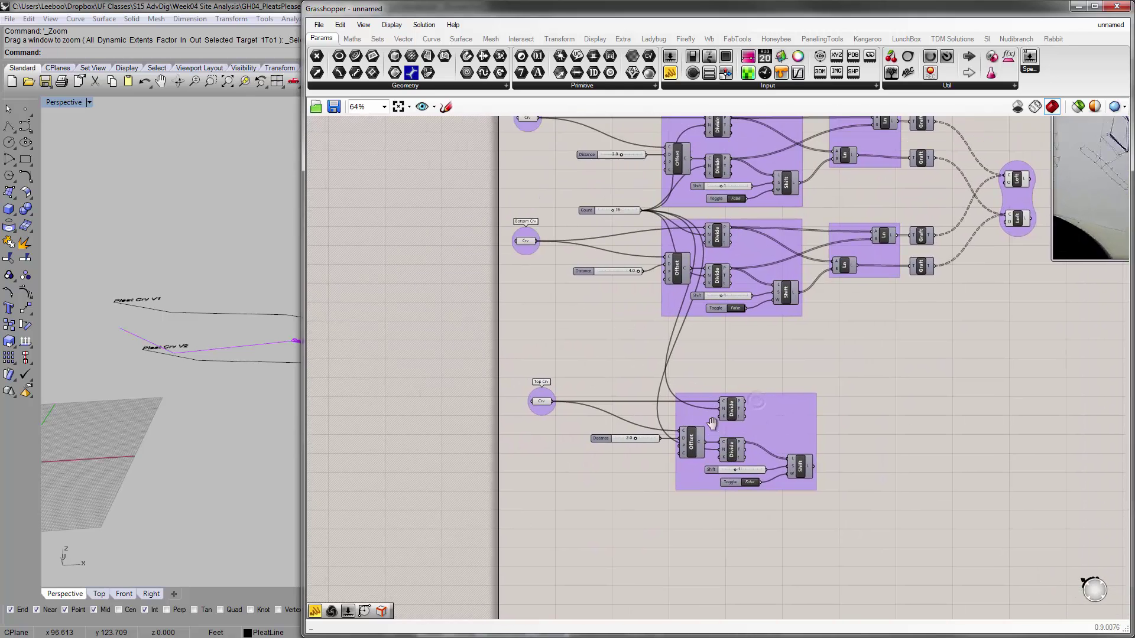
pyautogui.click(587, 254)
pyautogui.hotkey('ctrl', 'c')
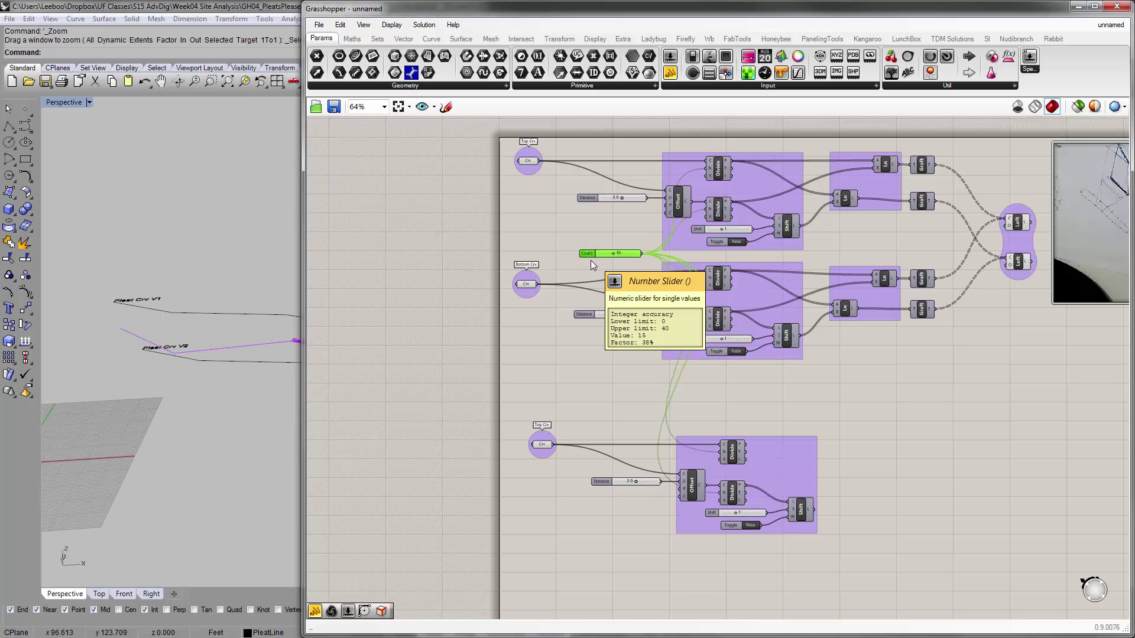
pyautogui.hotkey('ctrl', 'v')
pyautogui.moveTo(609, 257); pyautogui.dragTo(593, 463)
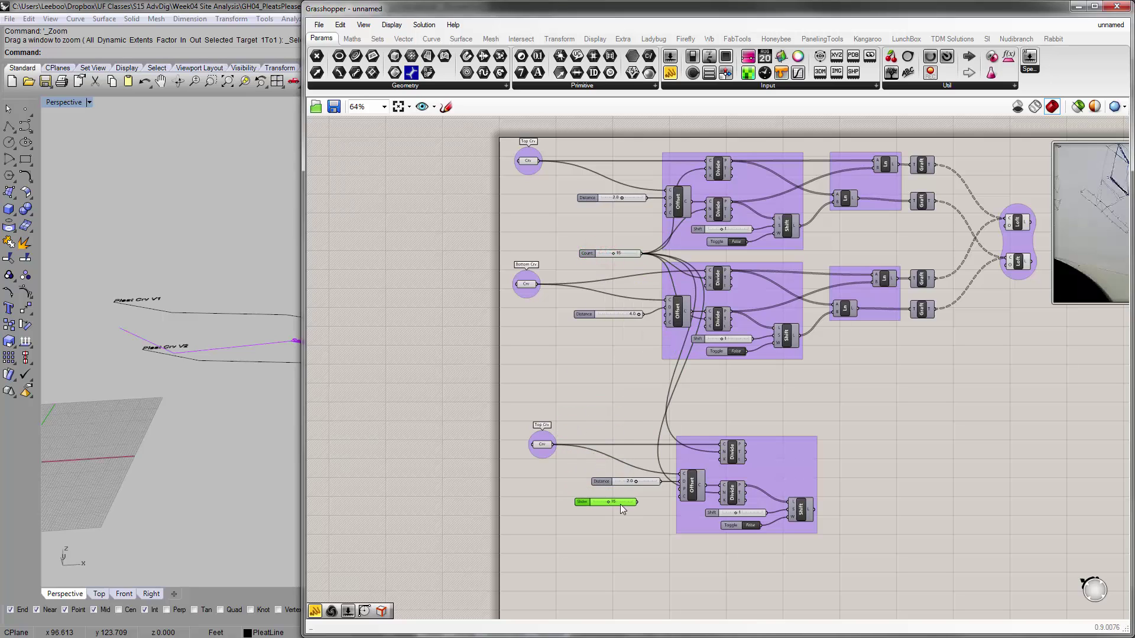
# Connect the copied slider to the N input of the copied group's upper Divide and place it above the Distance slider.
pyautogui.scroll(4, 650, 499)
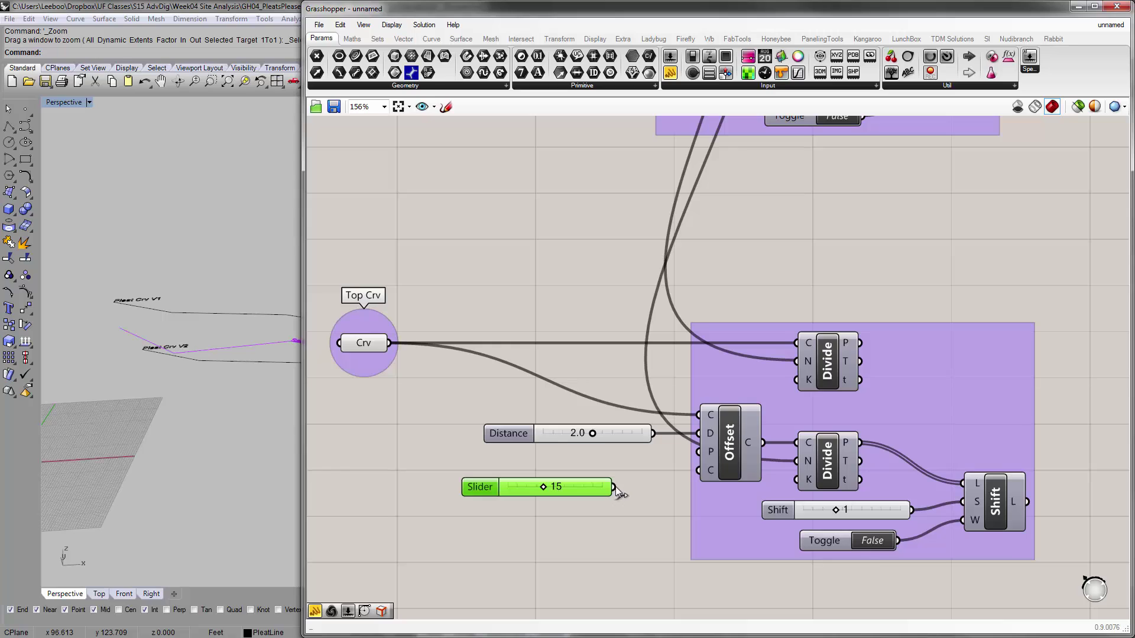
pyautogui.moveTo(617, 490); pyautogui.dragTo(672, 489)
pyautogui.moveTo(565, 483); pyautogui.dragTo(799, 360)
pyautogui.click(785, 275)
# Reference the Pleat Crv V1 curve from Rhino in the copied Top Crv parameter.
pyautogui.moveTo(509, 307); pyautogui.dragTo(610, 363, button='right')
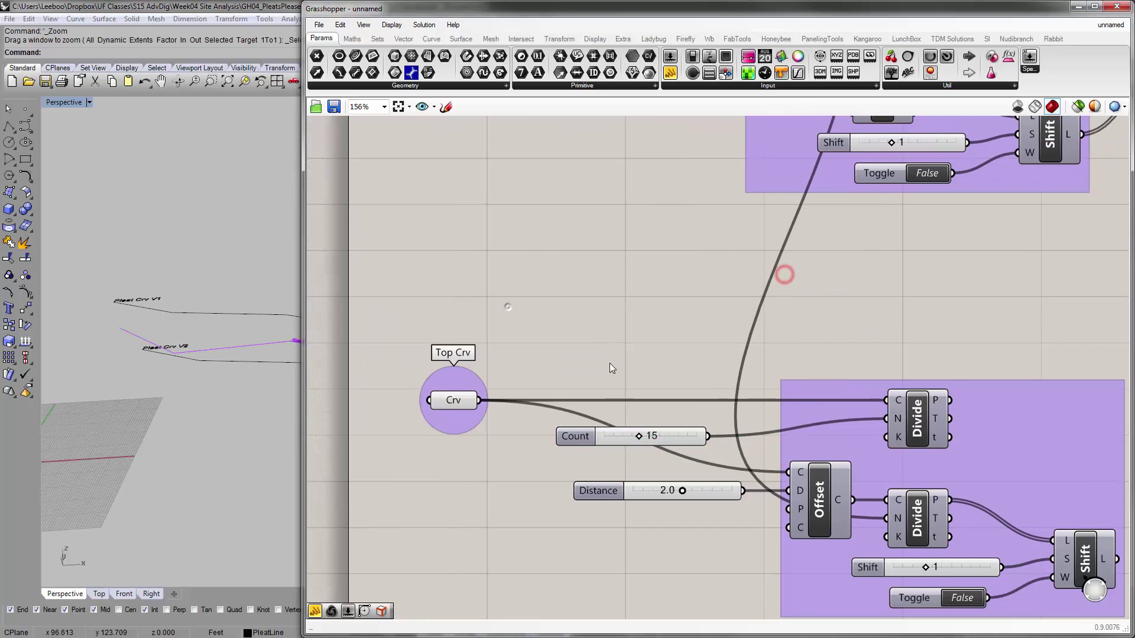
pyautogui.click(455, 401)
pyautogui.rightClick(460, 401)
pyautogui.click(542, 530)
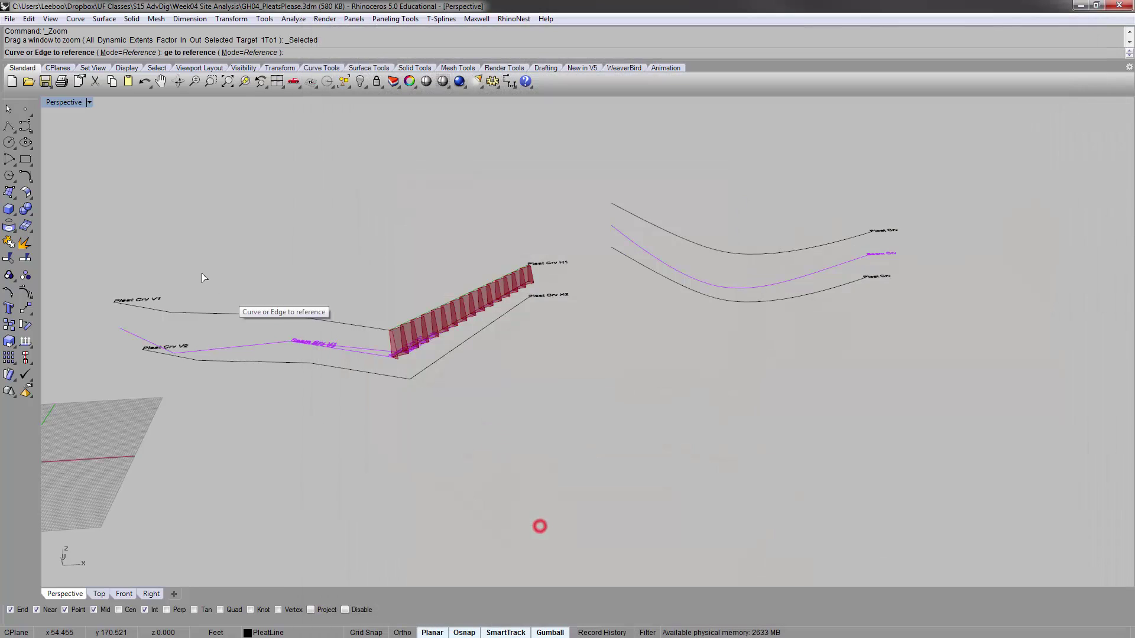
pyautogui.click(210, 312)
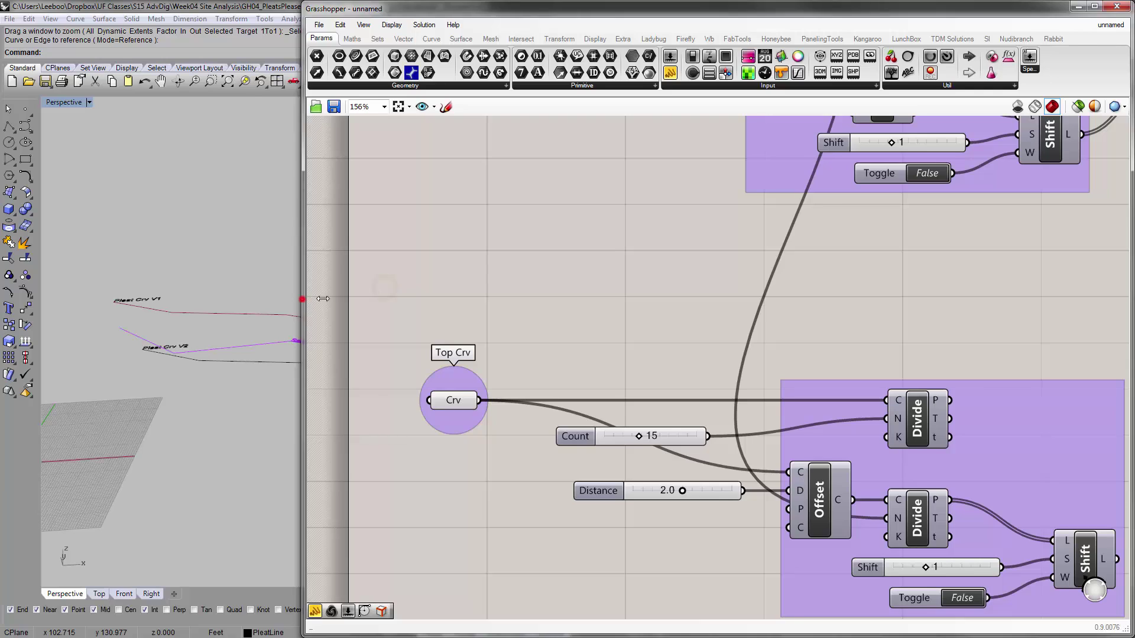
# Widen the visible Rhino viewport beside the canvas and frame the Pleat Crv V1 and V2 curves.
pyautogui.moveTo(302, 300); pyautogui.dragTo(362, 300)
pyautogui.moveTo(257, 307); pyautogui.dragTo(205, 309, button='right')
pyautogui.scroll(5, 226, 385)
pyautogui.scroll(-3, 299, 327)
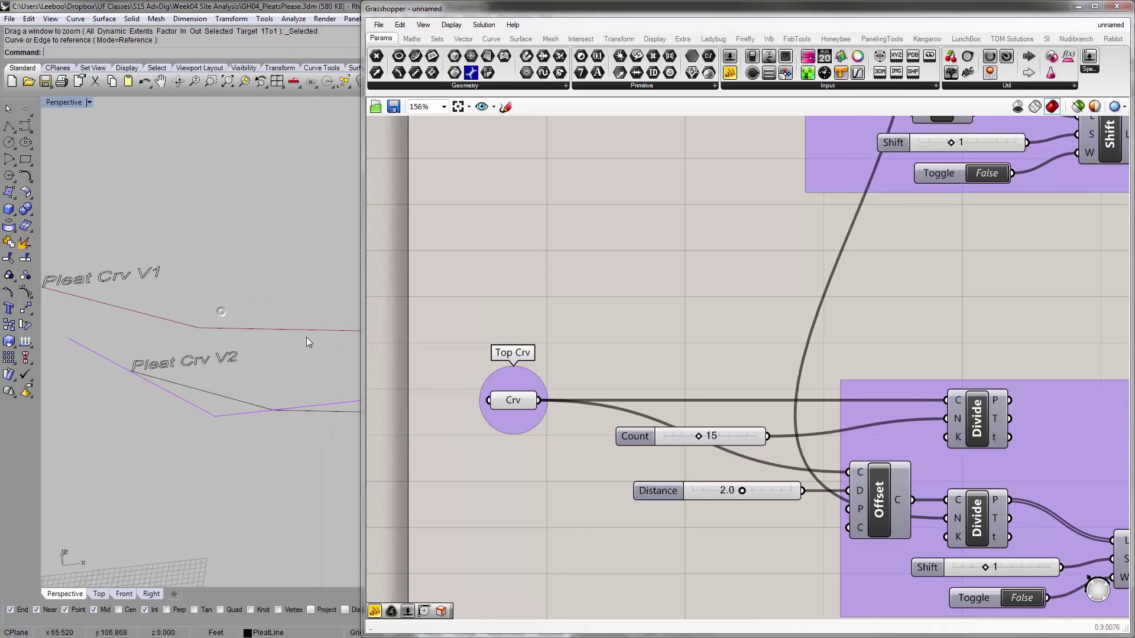
pyautogui.moveTo(705, 359); pyautogui.dragTo(588, 296, button='right')
pyautogui.moveTo(650, 316); pyautogui.dragTo(695, 301, button='right')
pyautogui.moveTo(364, 294); pyautogui.dragTo(443, 295)
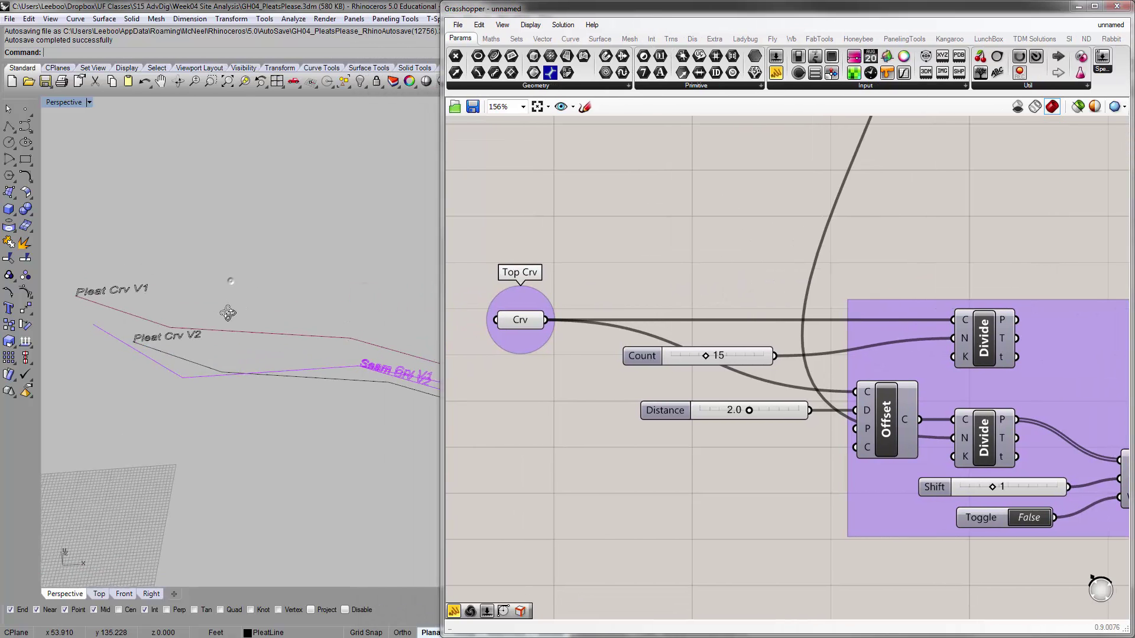
# Highlight the copied Top Crv parameter and examine its referenced curve alongside the seam curves in the viewport.
pyautogui.click(531, 322)
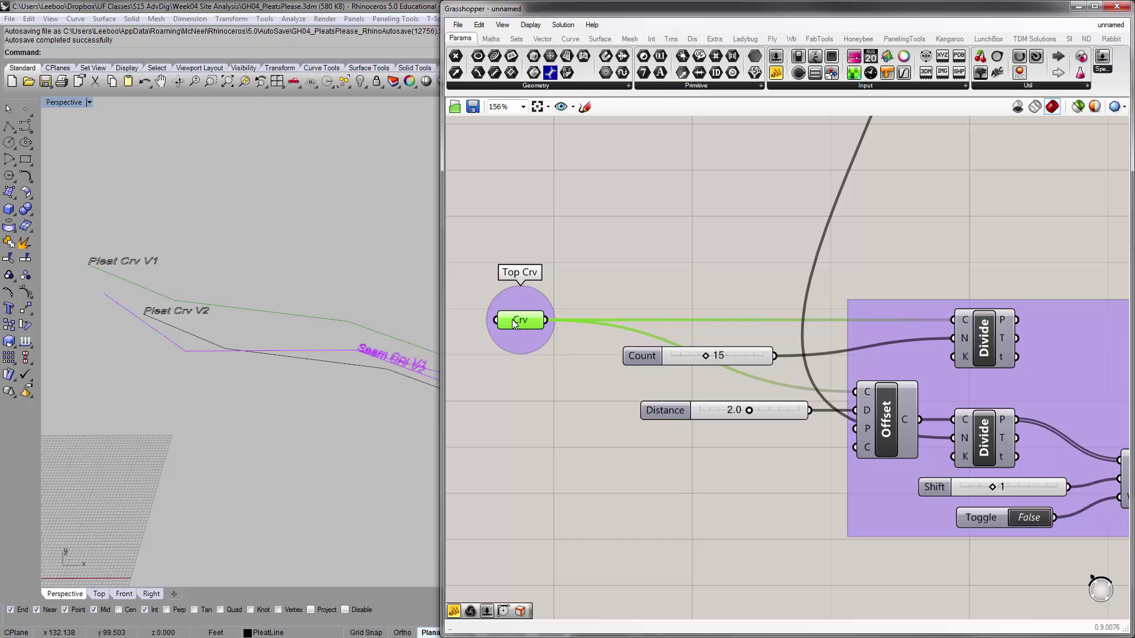
pyautogui.scroll(2, 354, 324)
pyautogui.scroll(8, 356, 321)
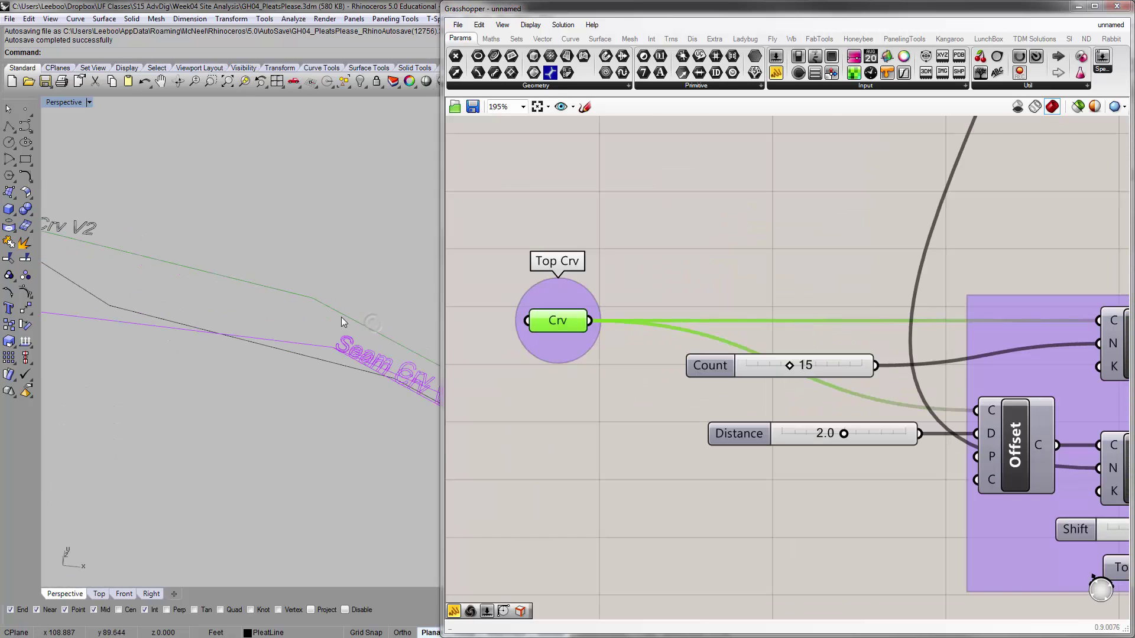
pyautogui.scroll(-8, 319, 280)
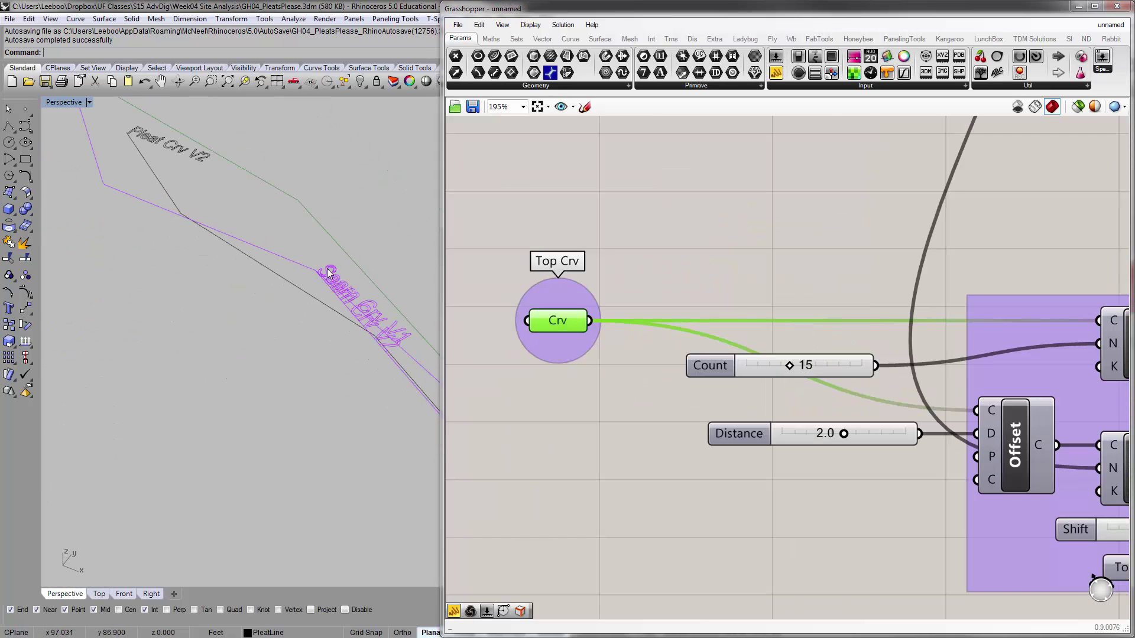
pyautogui.moveTo(344, 286); pyautogui.dragTo(355, 279, button='right')
pyautogui.moveTo(789, 336); pyautogui.dragTo(602, 312, button='right')
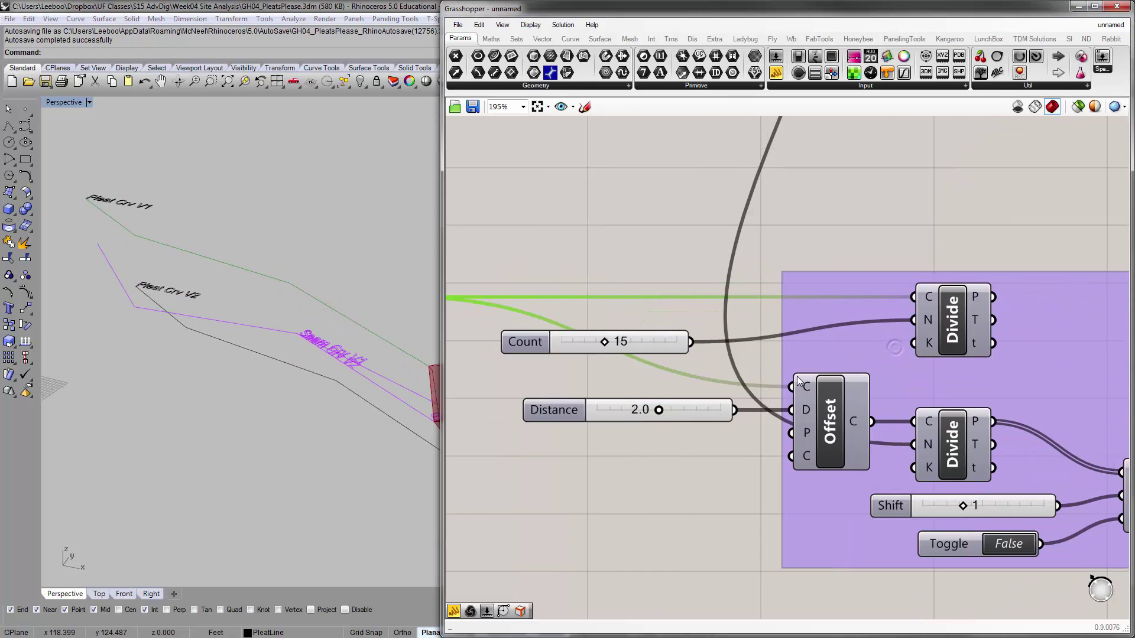
# Turn on the preview for the copied group's Offset, both Divide components and Shift List.
pyautogui.moveTo(892, 347); pyautogui.dragTo(700, 332, button='right')
pyautogui.scroll(-2, 709, 334)
pyautogui.scroll(1, 815, 371)
pyautogui.click(638, 367)
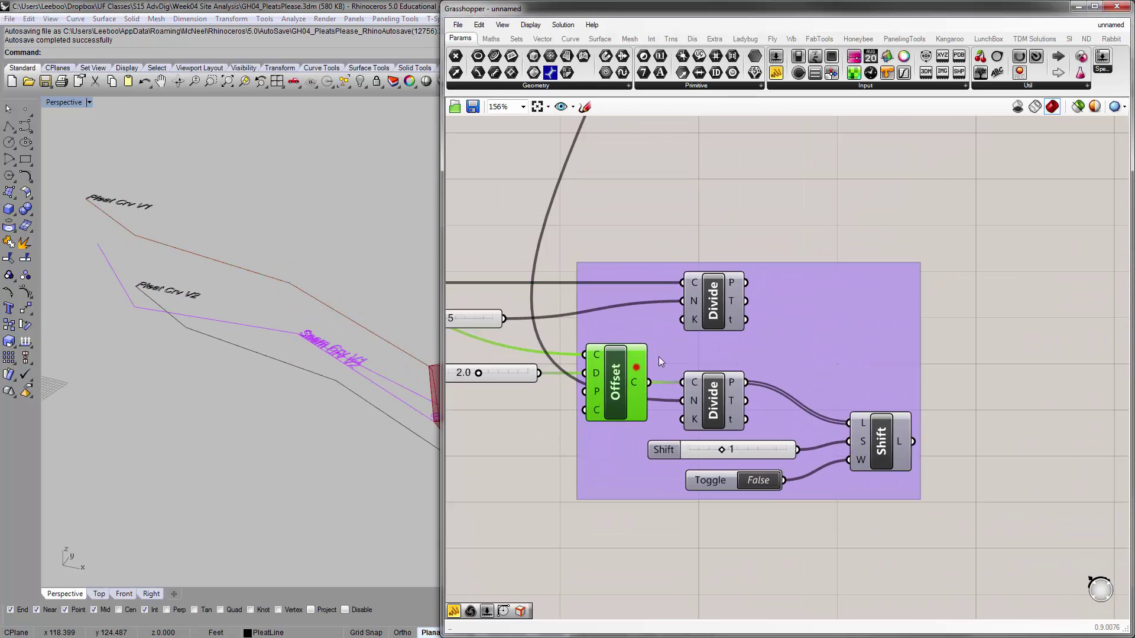
pyautogui.keyDown('shift'); pyautogui.click(724, 313); pyautogui.keyUp('shift')
pyautogui.keyDown('shift'); pyautogui.click(728, 416); pyautogui.keyUp('shift')
pyautogui.keyDown('shift'); pyautogui.click(876, 440); pyautogui.keyUp('shift')
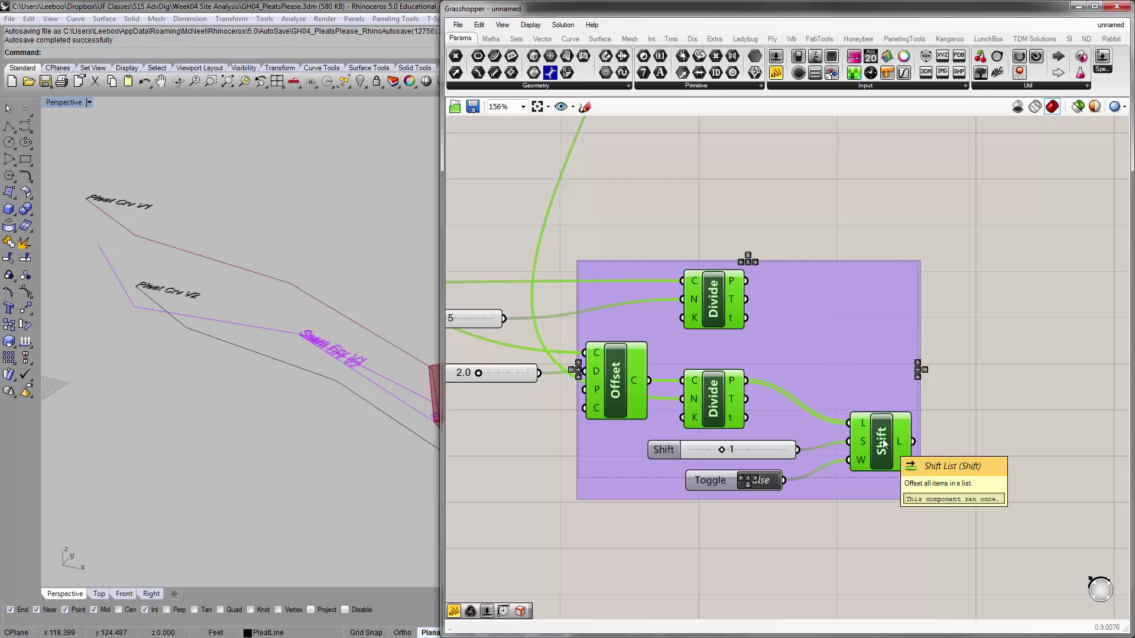
pyautogui.click(580, 170)
# Enlarge the Rhino viewport area further to show the division points along Pleat Crv V1 and its offset.
pyautogui.keyDown('shift'); pyautogui.moveTo(352, 316); pyautogui.dragTo(374, 286, button='right'); pyautogui.keyUp('shift')
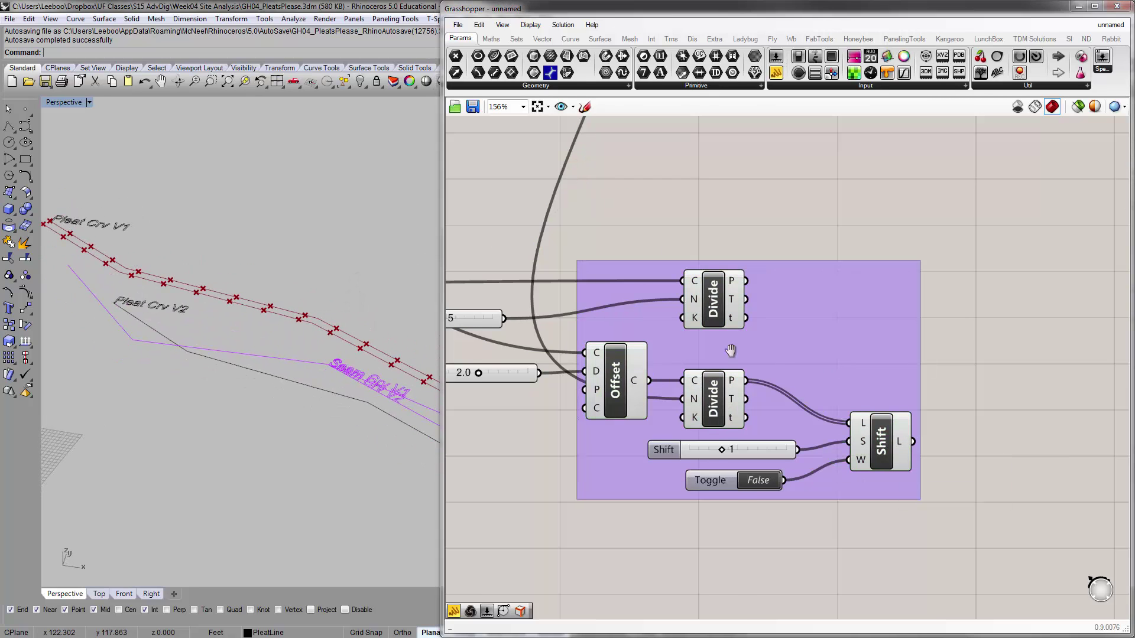
pyautogui.moveTo(729, 349); pyautogui.dragTo(818, 359, button='right')
pyautogui.moveTo(439, 331); pyautogui.dragTo(492, 325)
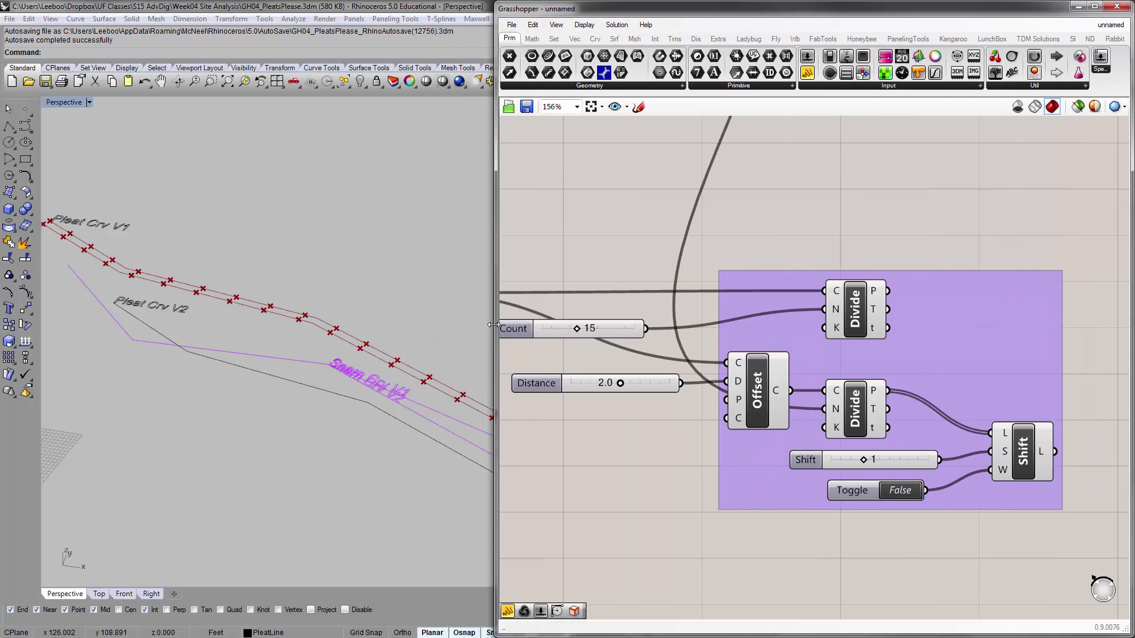
# Check the lower Divide and Offset results in the viewport and set the copied Distance slider to 3.0.
pyautogui.click(857, 413)
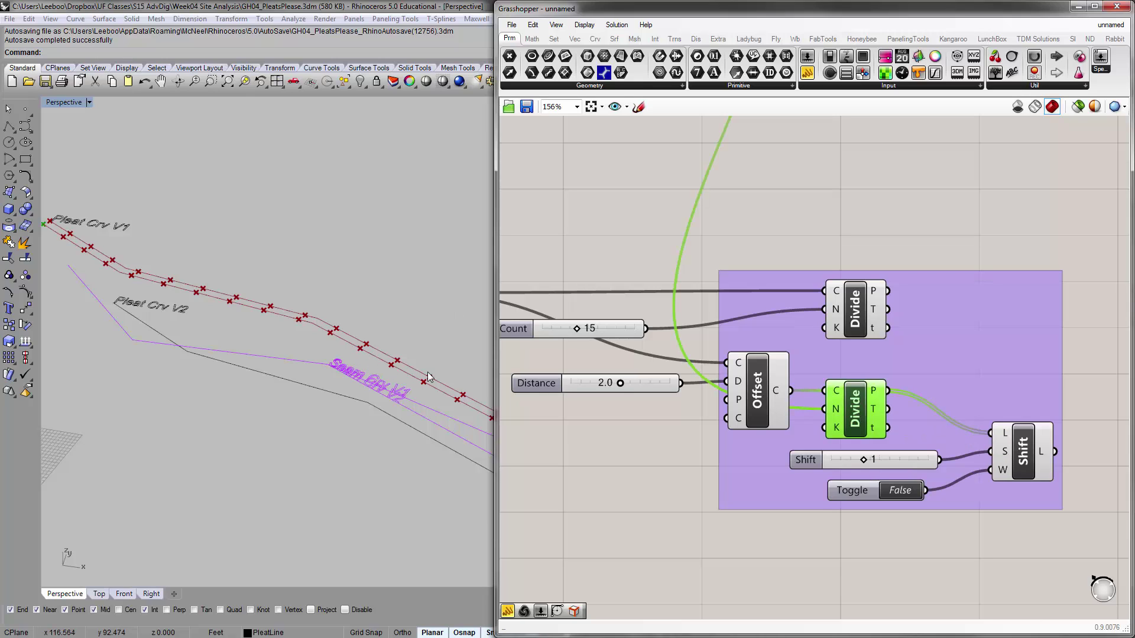
pyautogui.click(742, 393)
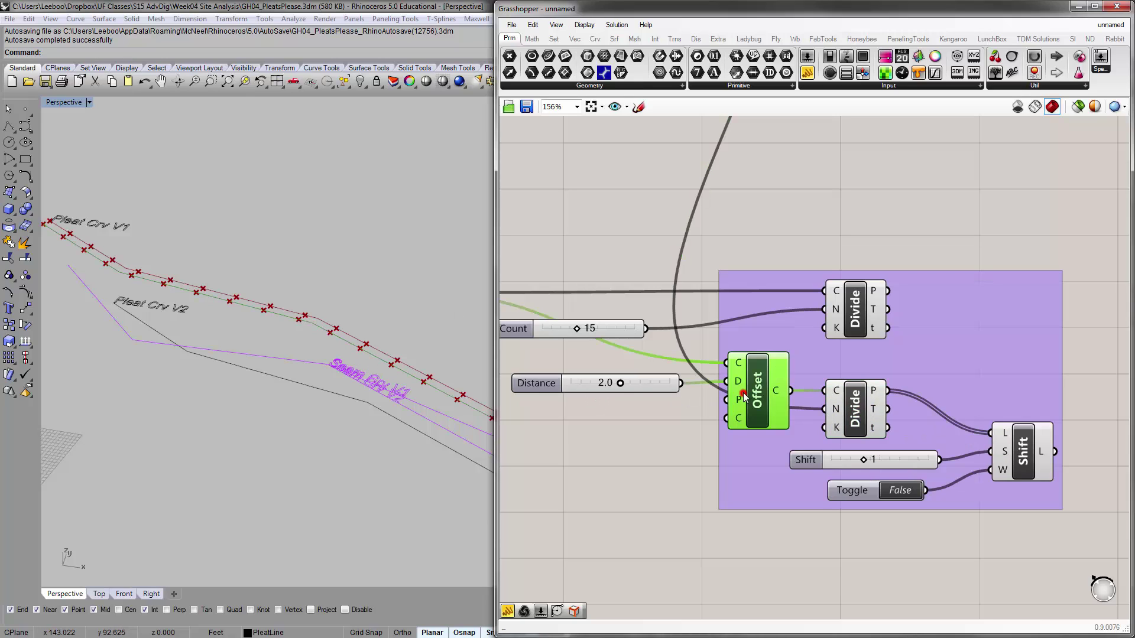
pyautogui.click(649, 415)
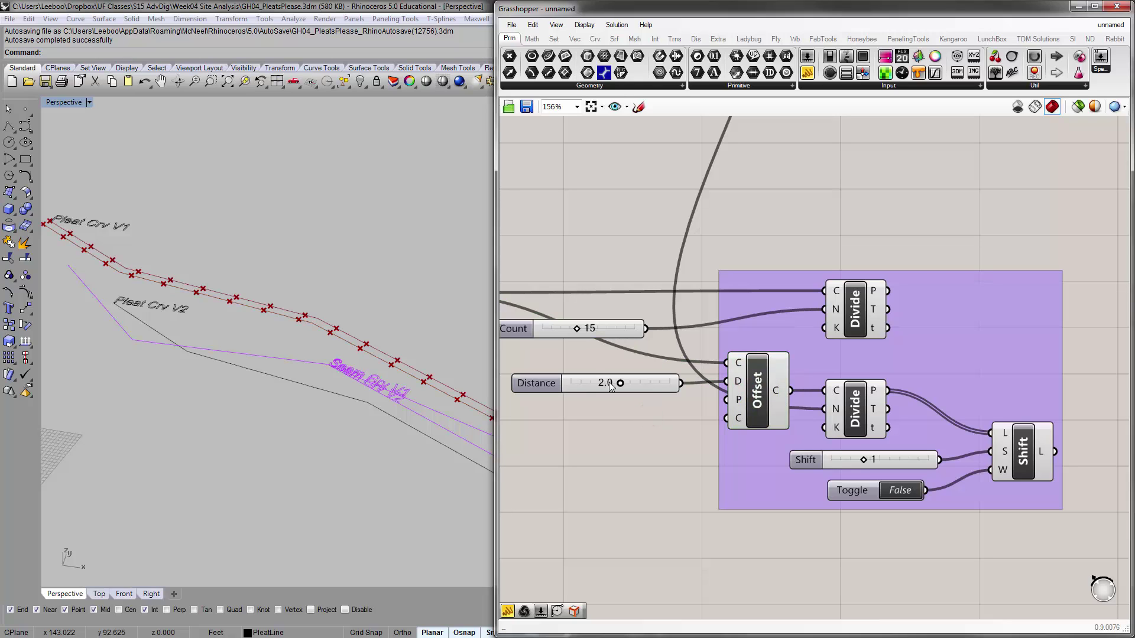
pyautogui.moveTo(627, 387); pyautogui.dragTo(645, 388)
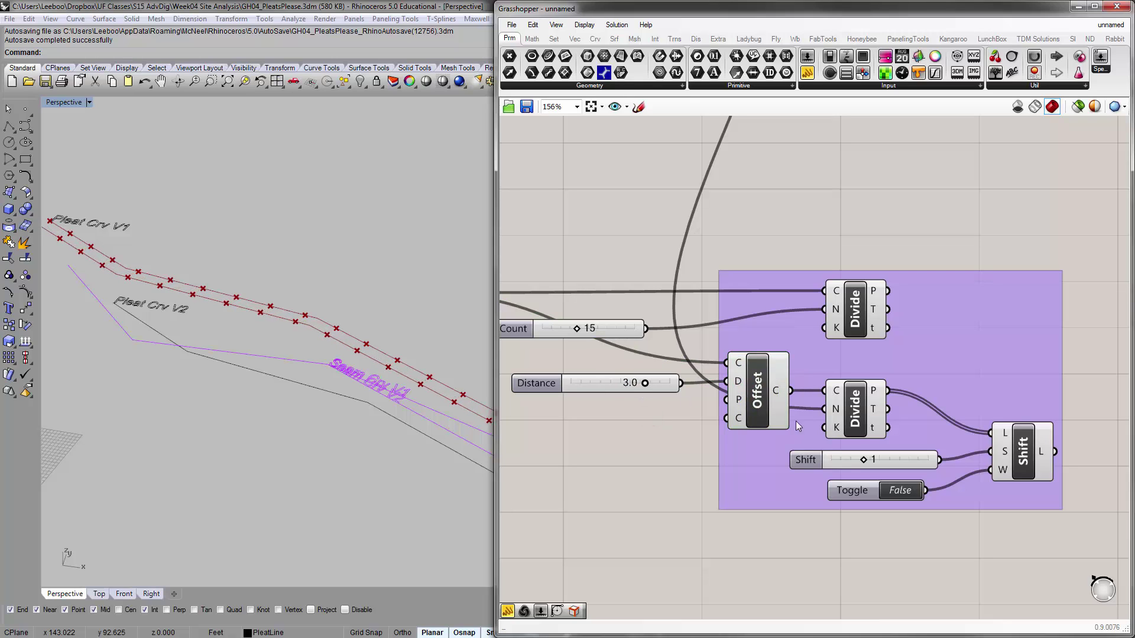
# Delete the lower Divide component that splits the offset curve and remove the purple group around the copied components.
pyautogui.click(865, 412)
pyautogui.press('Delete')
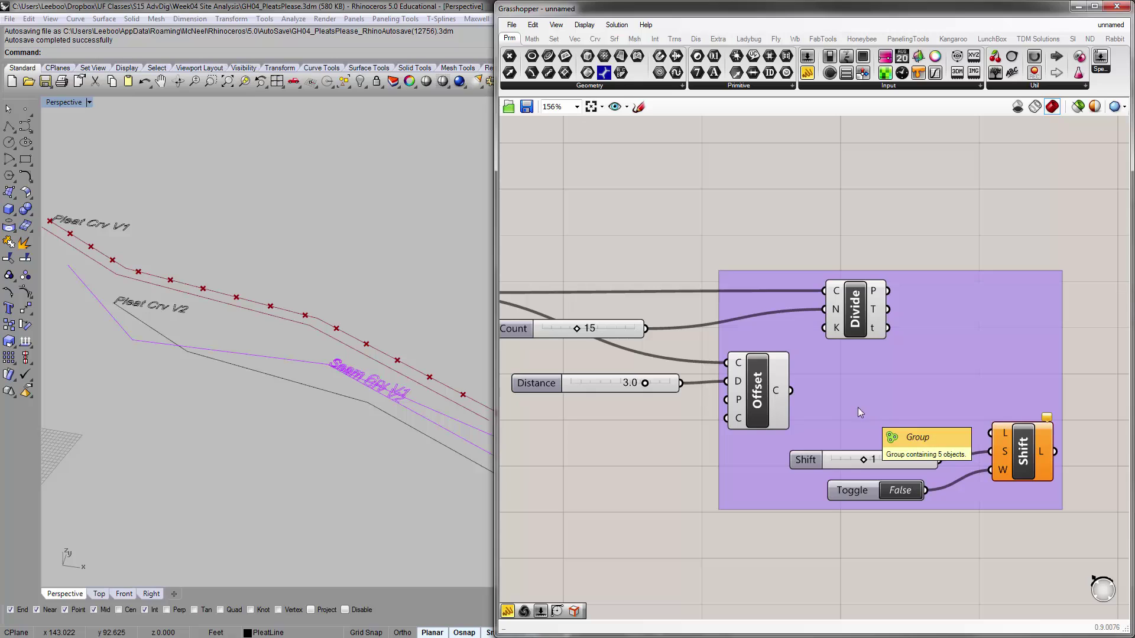
pyautogui.doubleClick(764, 192)
pyautogui.click(799, 207)
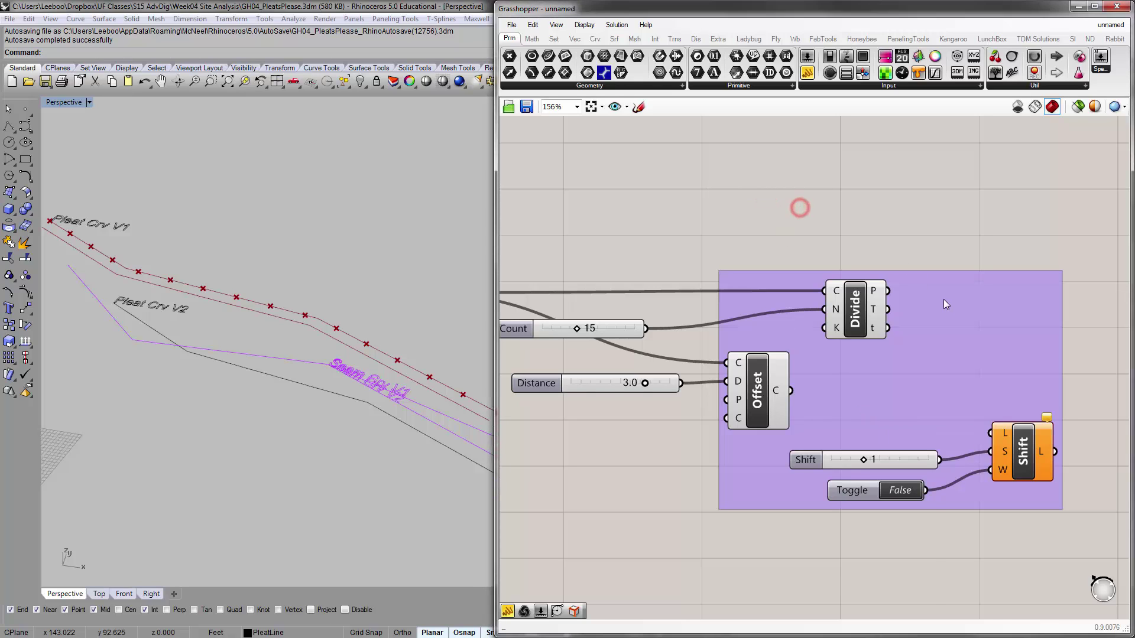
pyautogui.click(943, 299)
pyautogui.press('Delete')
# Add a Curve Closest Point component to the canvas above the remaining Divide.
pyautogui.doubleClick(768, 194)
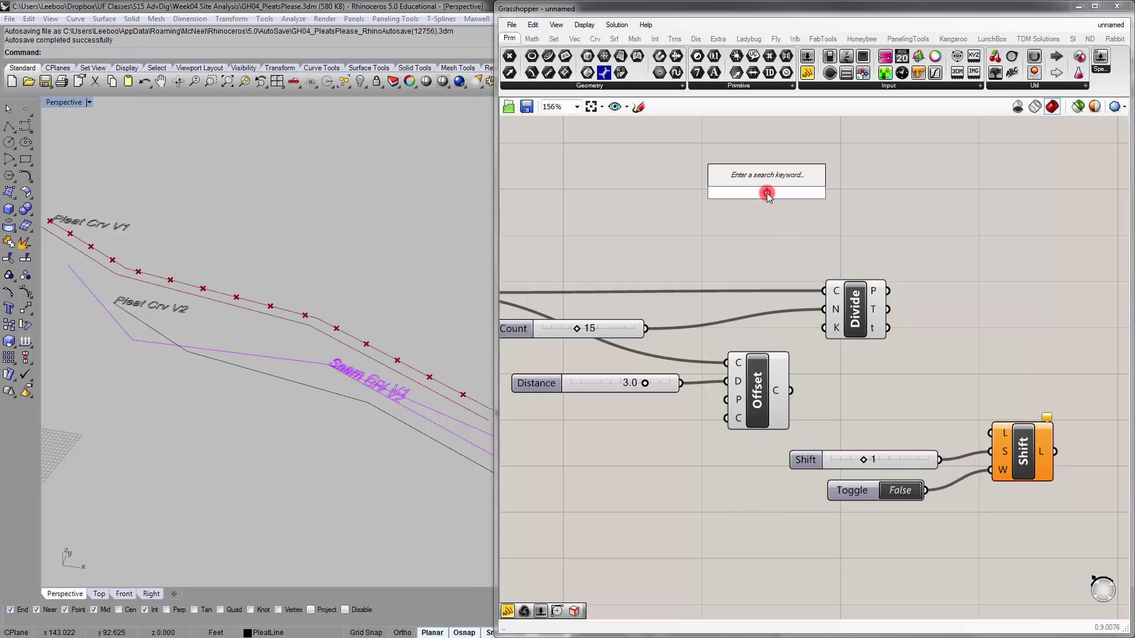
pyautogui.write('crv')
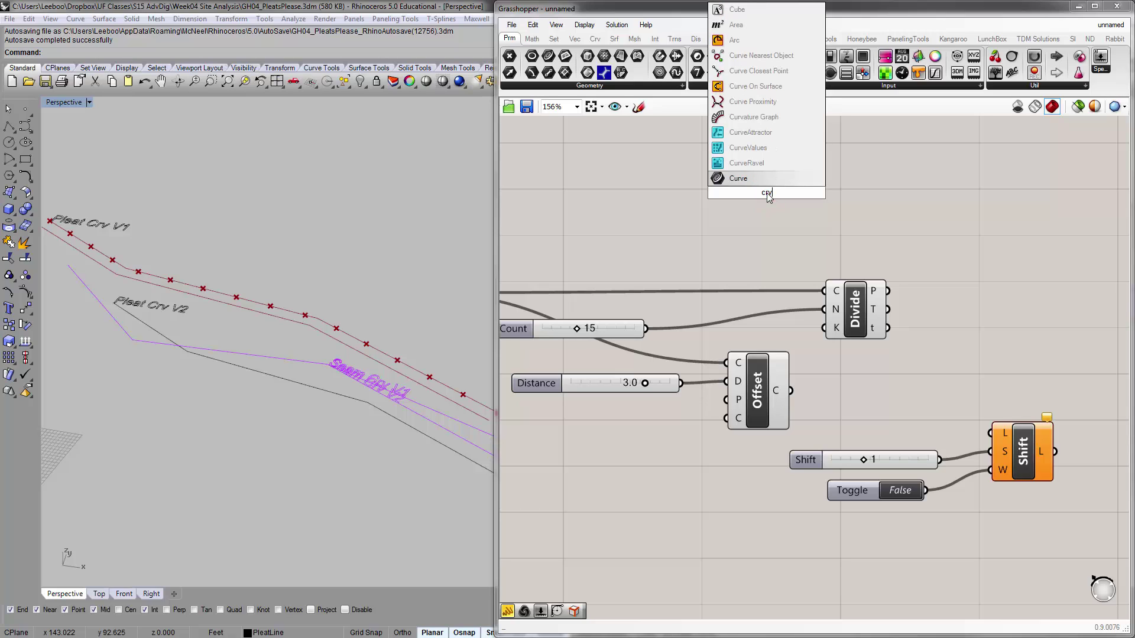
pyautogui.click(756, 71)
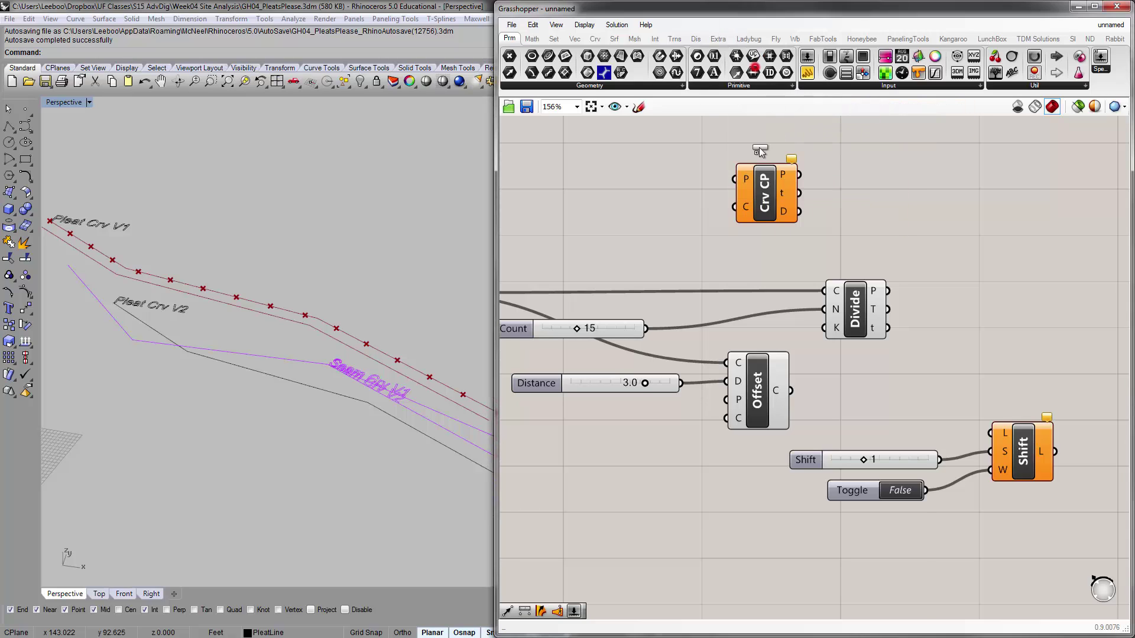
pyautogui.moveTo(759, 152); pyautogui.dragTo(777, 229)
pyautogui.press('Delete')
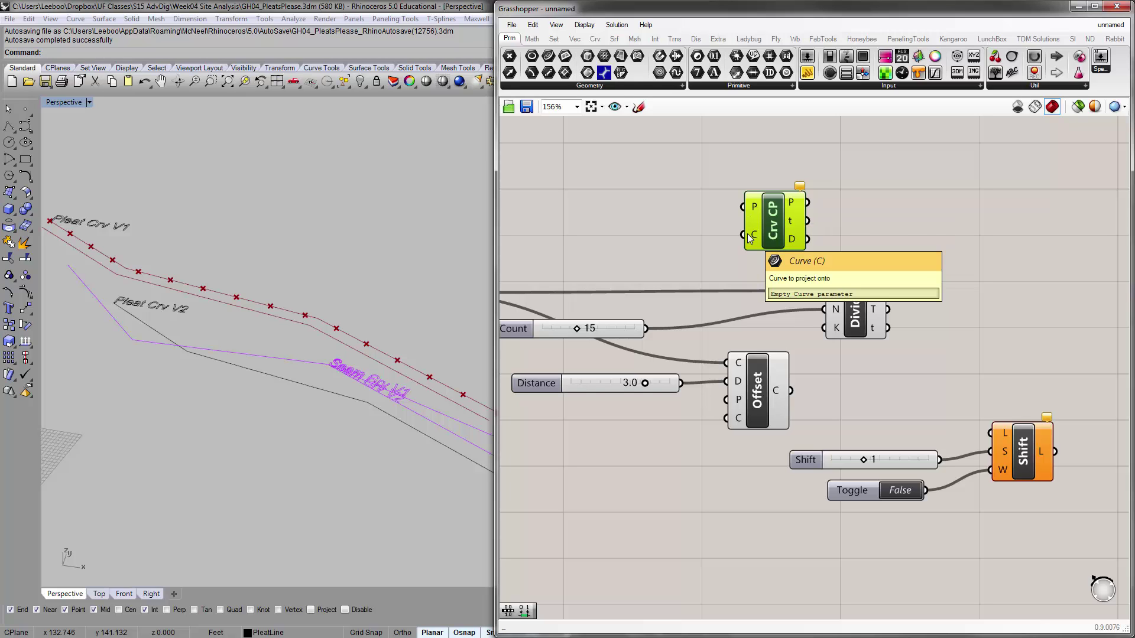
# Position the Curve Closest Point component beside Divide, connect Divide's points output to its P input, and highlight the Offset curve.
pyautogui.scroll(5, 406, 299)
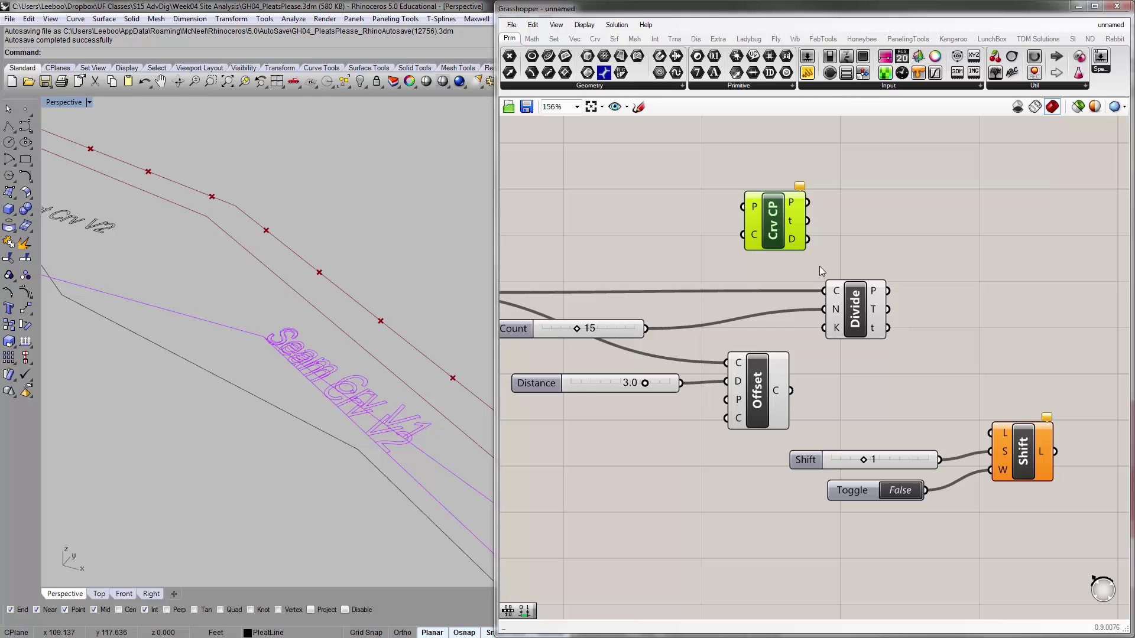
pyautogui.moveTo(768, 211); pyautogui.dragTo(968, 310)
pyautogui.click(859, 293)
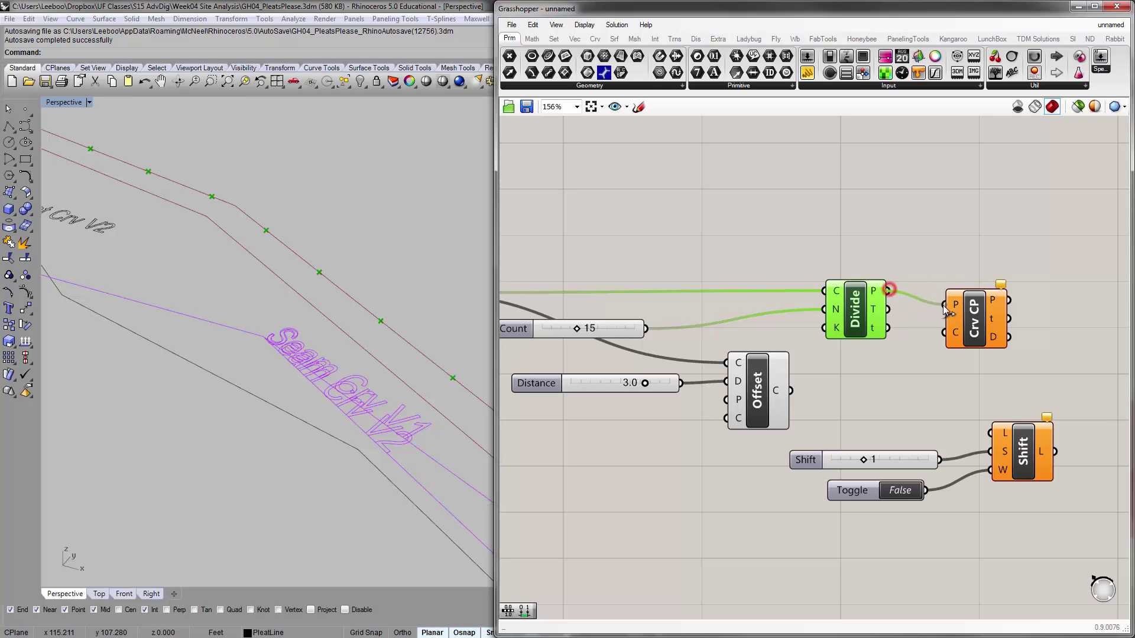
pyautogui.moveTo(942, 305); pyautogui.dragTo(944, 305)
pyautogui.moveTo(974, 319); pyautogui.dragTo(972, 350)
pyautogui.click(752, 384)
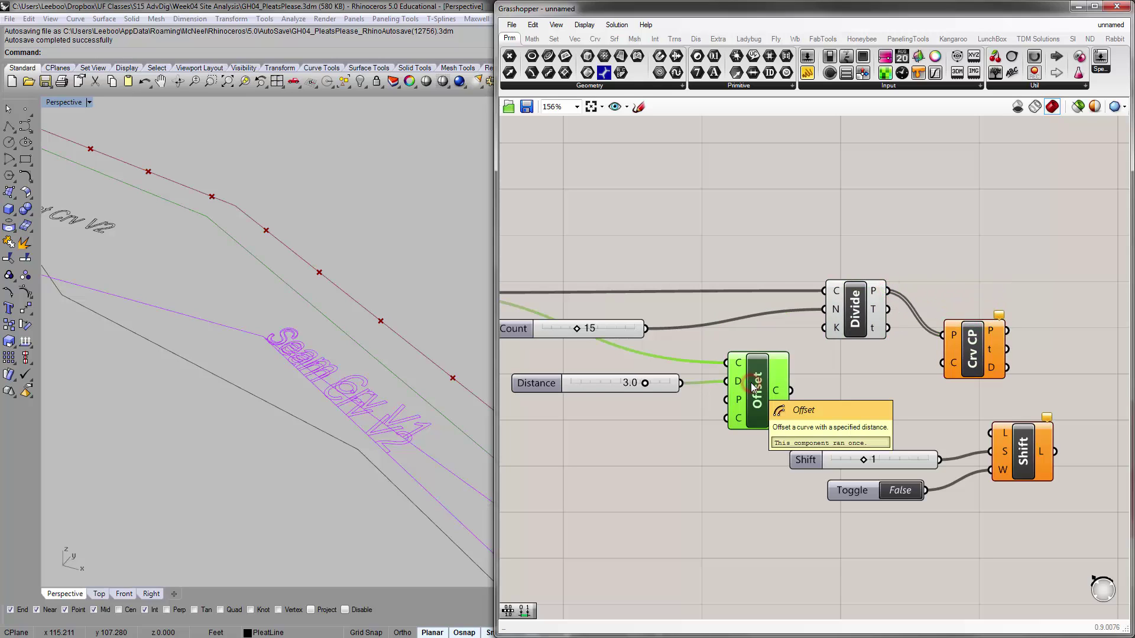
# Connect Offset's curve output to the C input of Curve Closest Point, check the points in the viewport and highlight the original definition's lower Divide.
pyautogui.moveTo(791, 390); pyautogui.dragTo(953, 376)
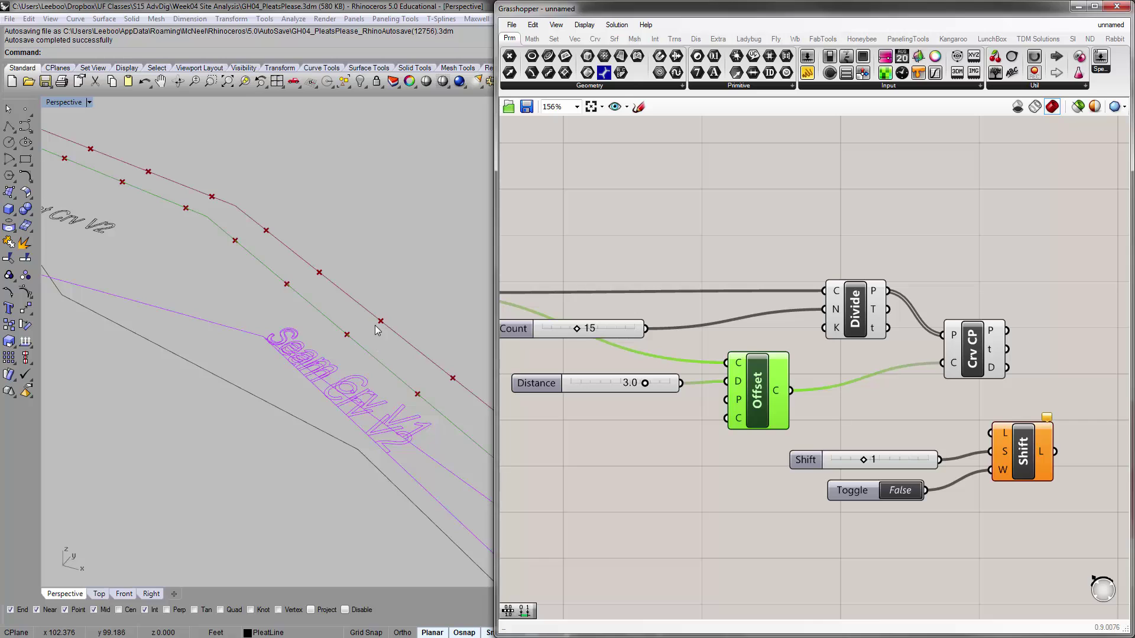
pyautogui.moveTo(377, 329); pyautogui.dragTo(362, 358, button='right')
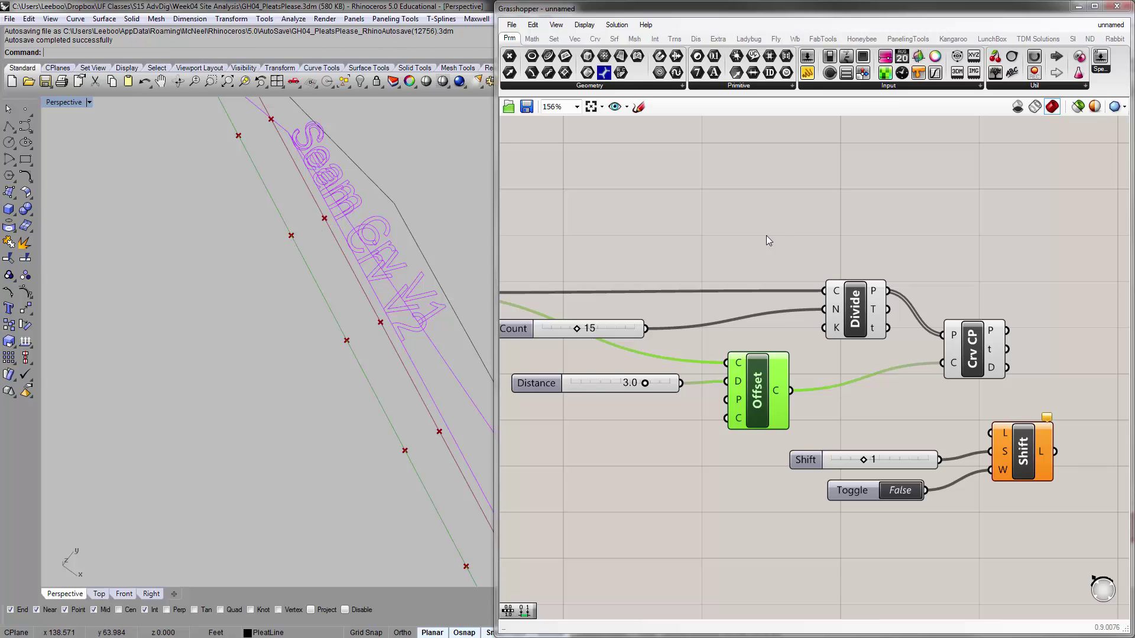
pyautogui.scroll(-3, 768, 235)
pyautogui.moveTo(781, 223); pyautogui.dragTo(776, 426, button='right')
pyautogui.moveTo(721, 399); pyautogui.dragTo(705, 396)
pyautogui.click(697, 200)
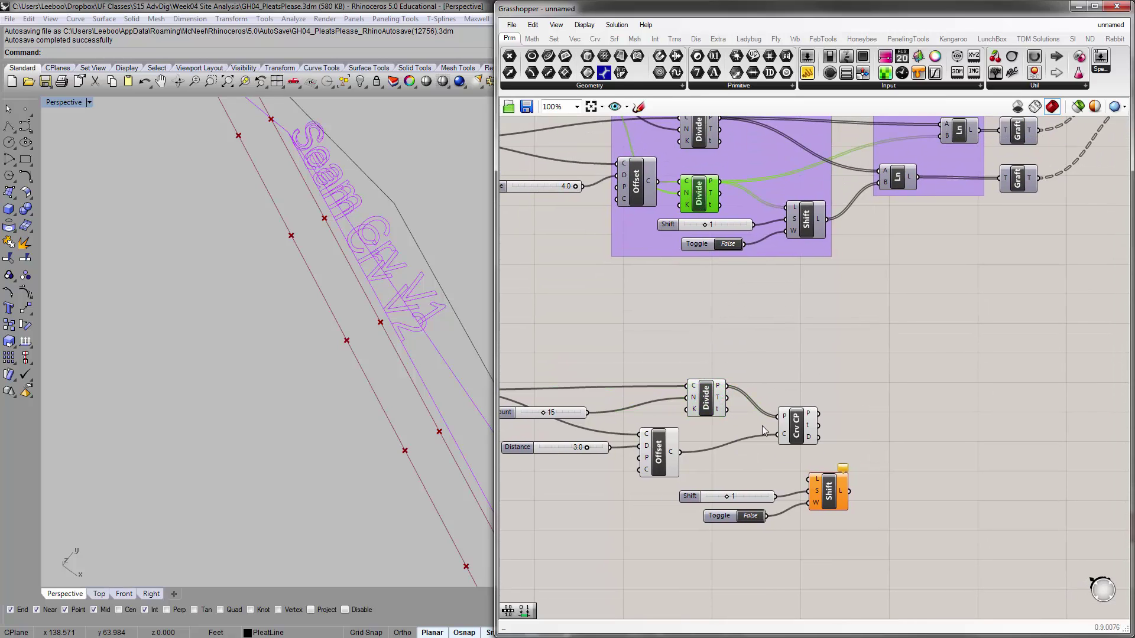
# Arrange the copied components so Divide sits directly above Offset and Curve Closest Point stands just beside them.
pyautogui.moveTo(800, 440); pyautogui.dragTo(760, 461)
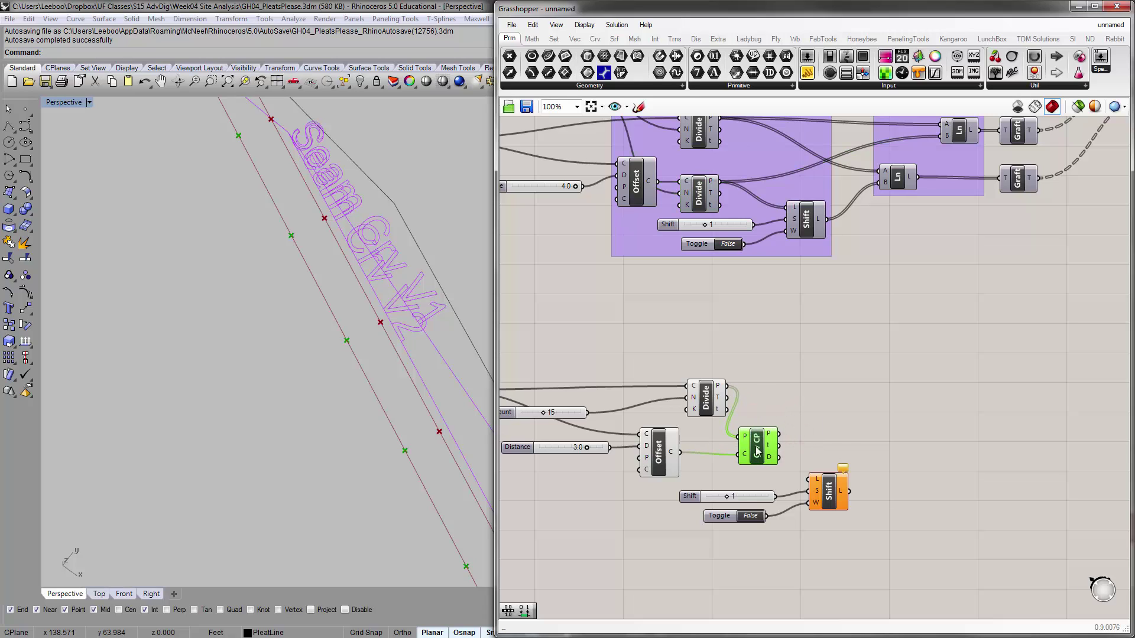
pyautogui.scroll(3, 749, 446)
pyautogui.moveTo(752, 432); pyautogui.dragTo(824, 427, button='right')
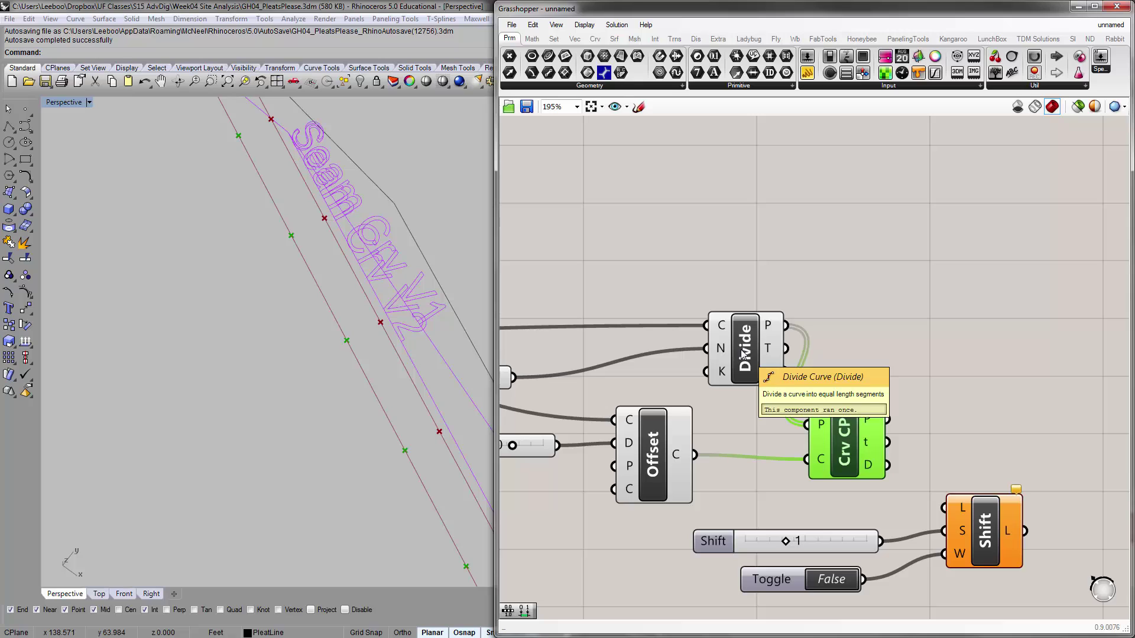
pyautogui.moveTo(745, 348); pyautogui.dragTo(652, 356)
pyautogui.click(836, 370)
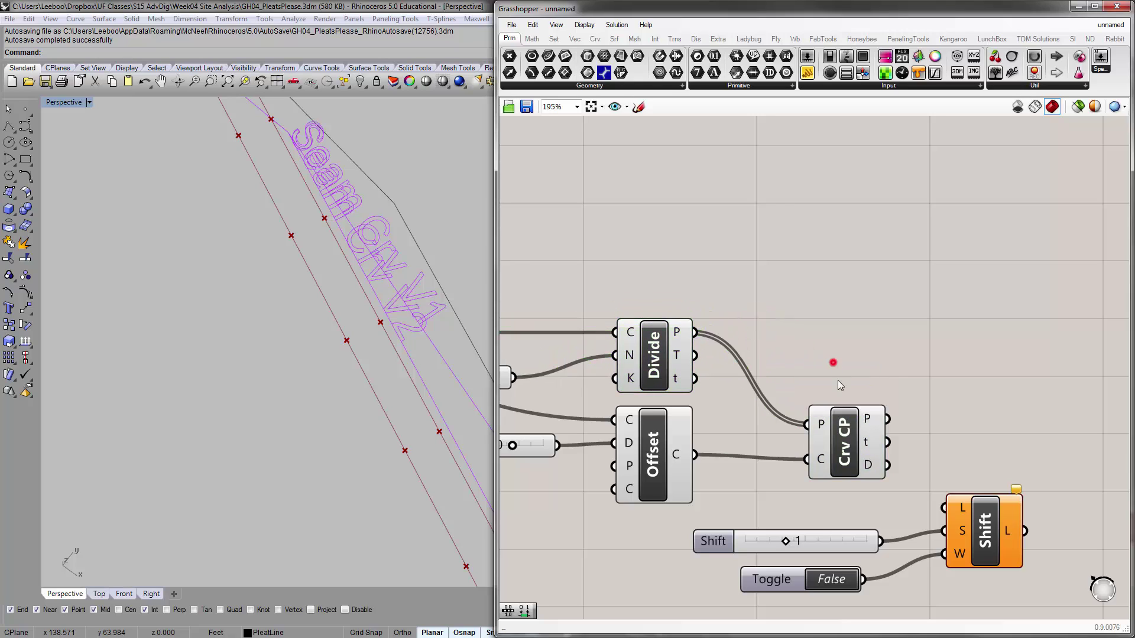
pyautogui.moveTo(851, 440); pyautogui.dragTo(796, 435)
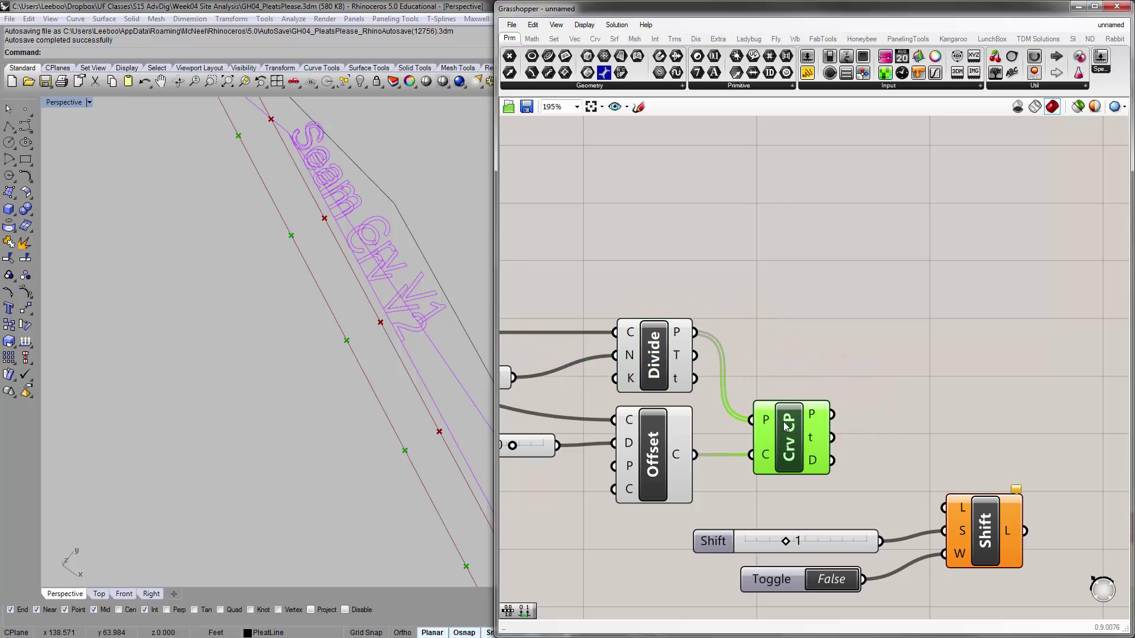
pyautogui.moveTo(928, 444); pyautogui.dragTo(882, 352, button='right')
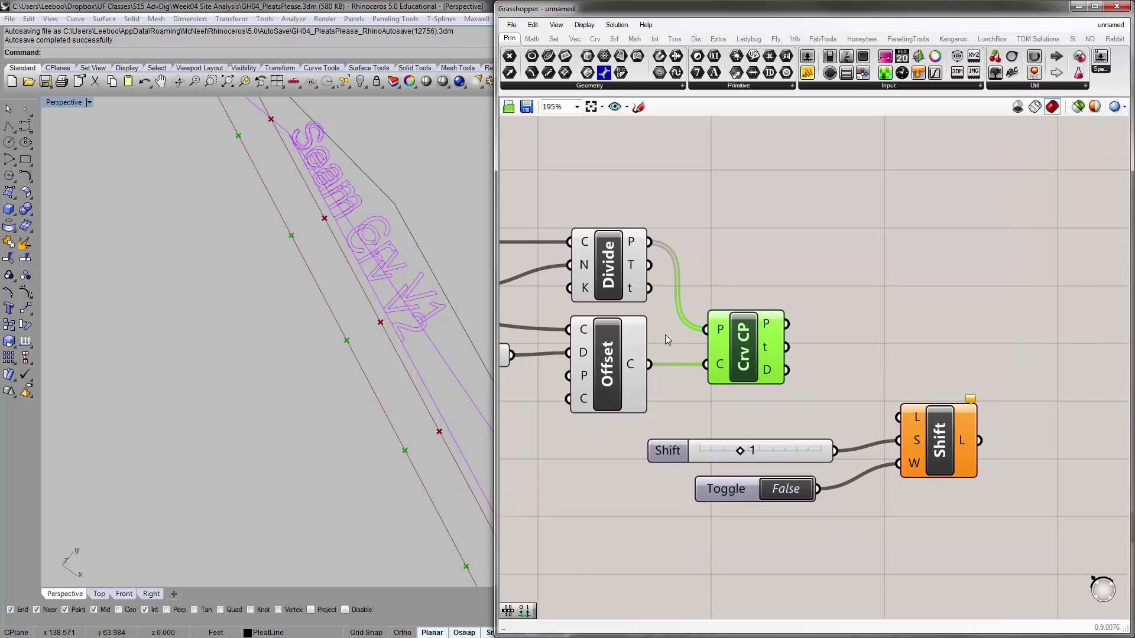
pyautogui.moveTo(665, 331); pyautogui.dragTo(683, 393, button='right')
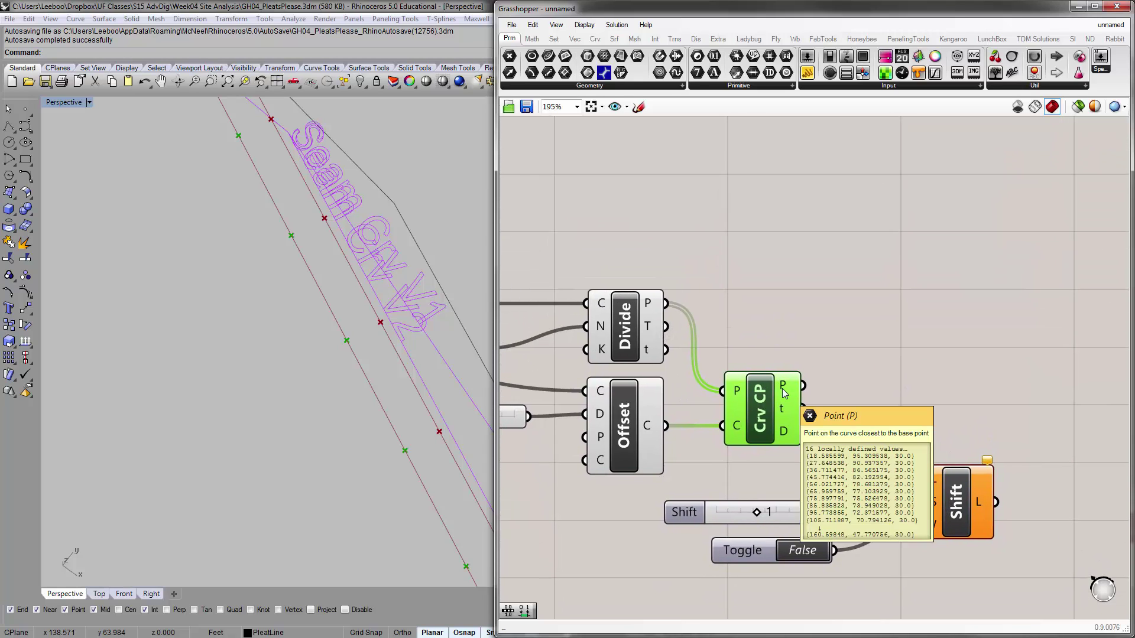
# Add a Line component beyond Curve Closest Point, above and past the Shift List component.
pyautogui.scroll(-5, 782, 388)
pyautogui.moveTo(792, 337); pyautogui.dragTo(763, 380, button='right')
pyautogui.doubleClick(873, 412)
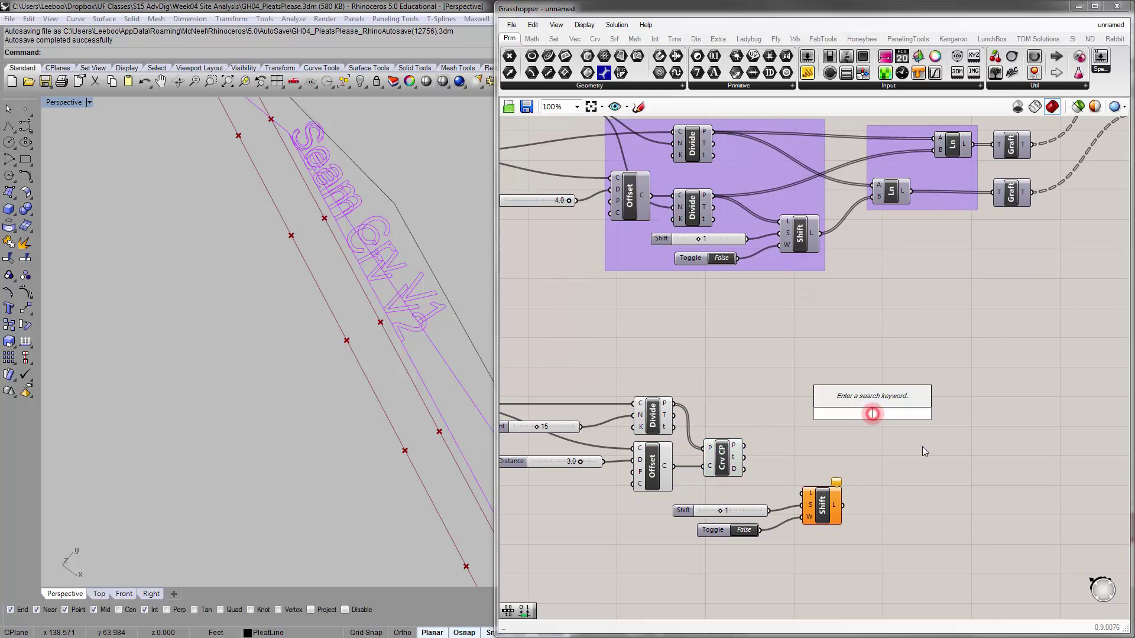
pyautogui.write('line')
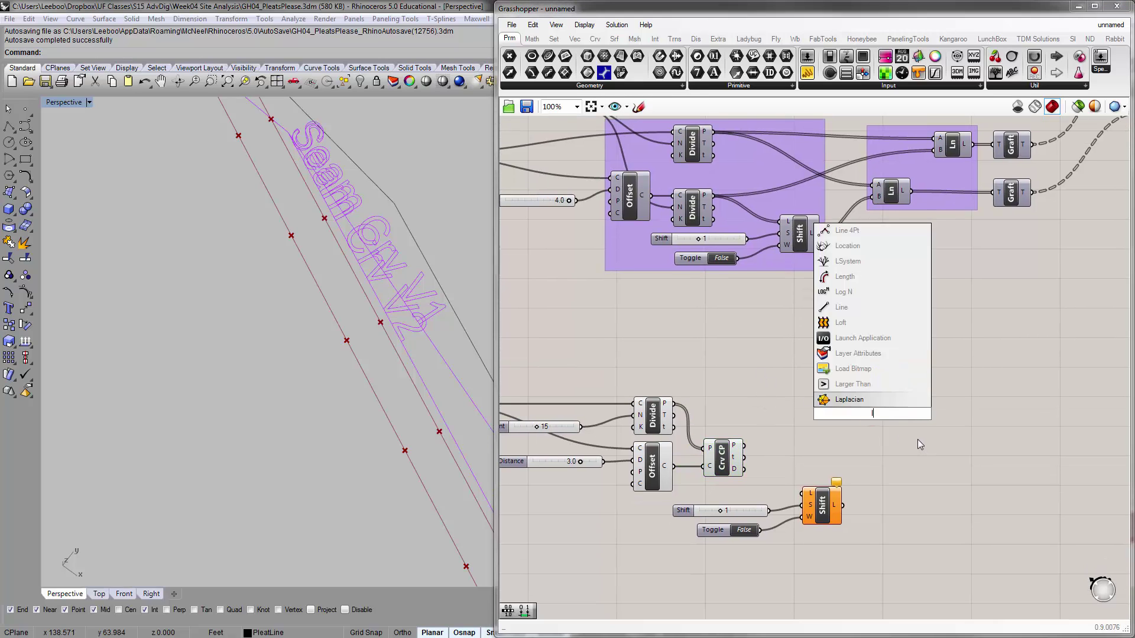
pyautogui.click(845, 294)
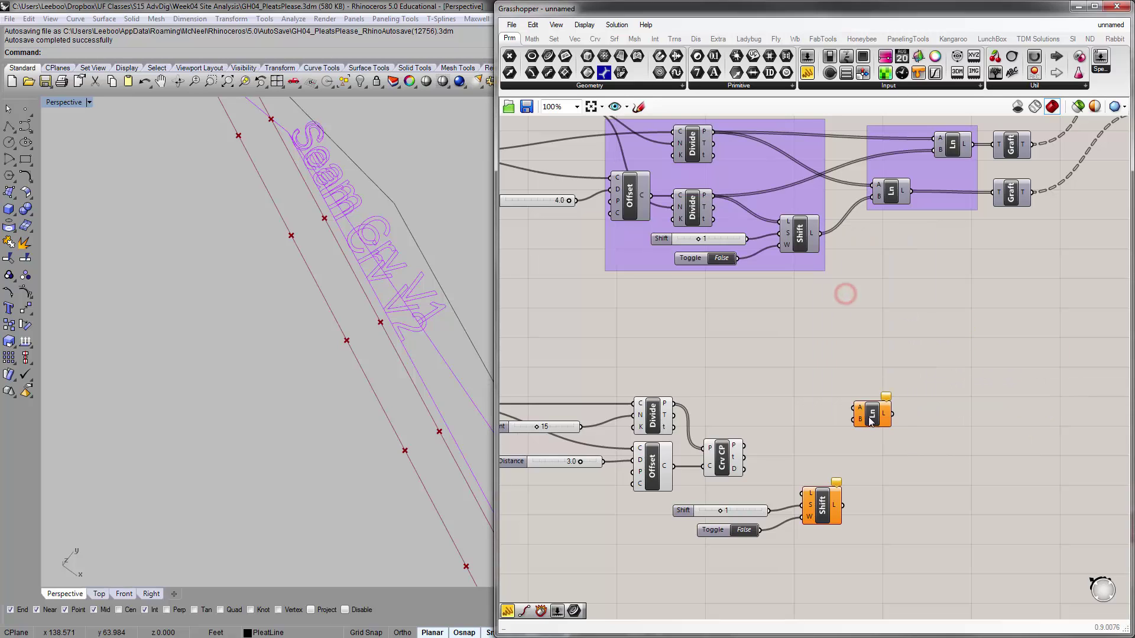
pyautogui.moveTo(869, 413); pyautogui.dragTo(877, 435)
pyautogui.moveTo(778, 406); pyautogui.dragTo(758, 373, button='right')
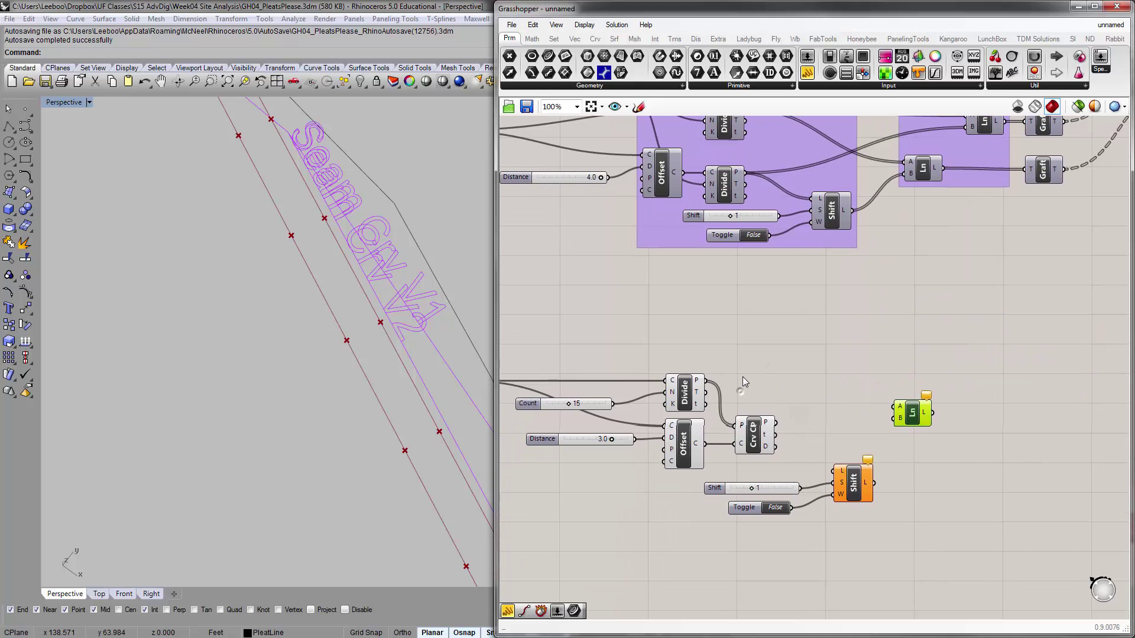
# Connect Divide's points to the Line's A input and Curve Closest Point's points to its B input, and duplicate the wired Line component.
pyautogui.click(684, 387)
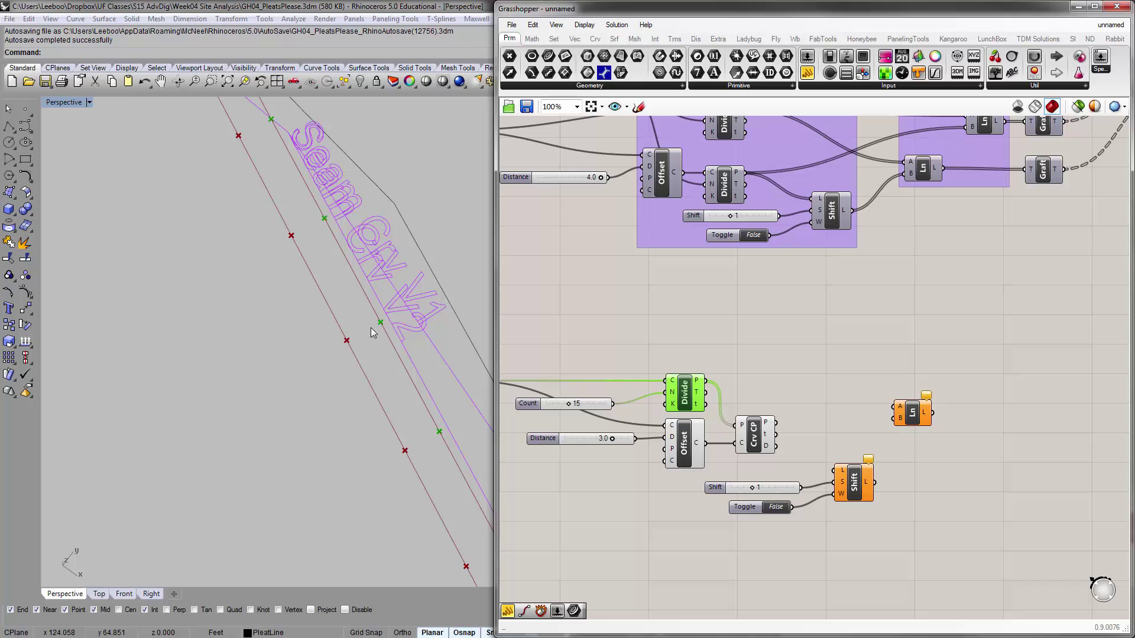
pyautogui.click(760, 445)
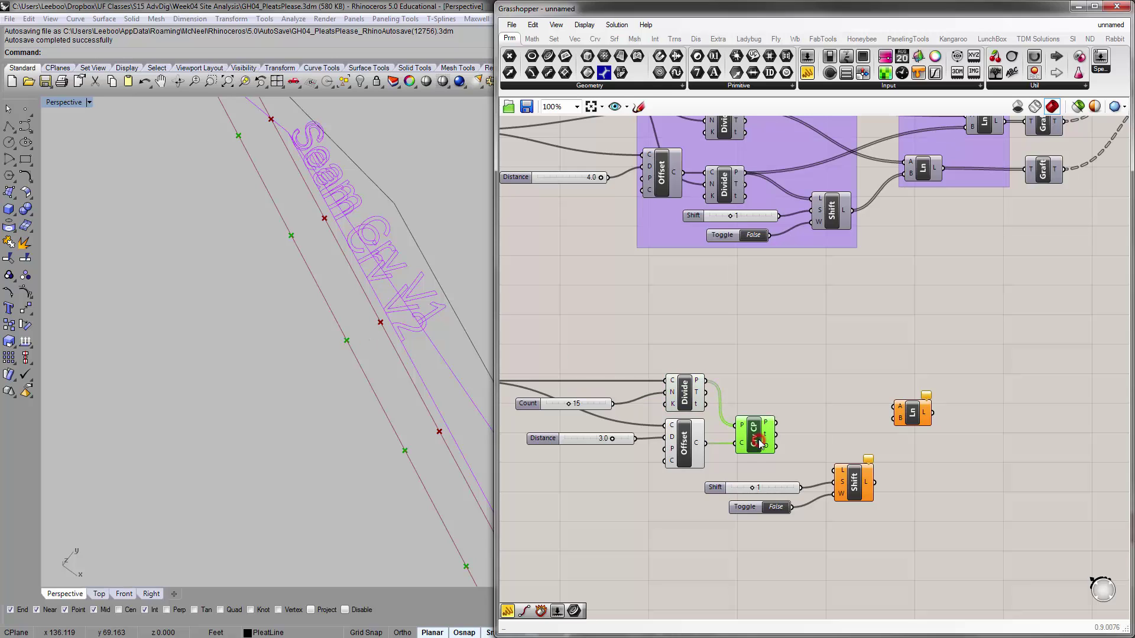
pyautogui.click(757, 400)
pyautogui.moveTo(757, 400); pyautogui.dragTo(684, 370, button='right')
pyautogui.moveTo(631, 350); pyautogui.dragTo(821, 377)
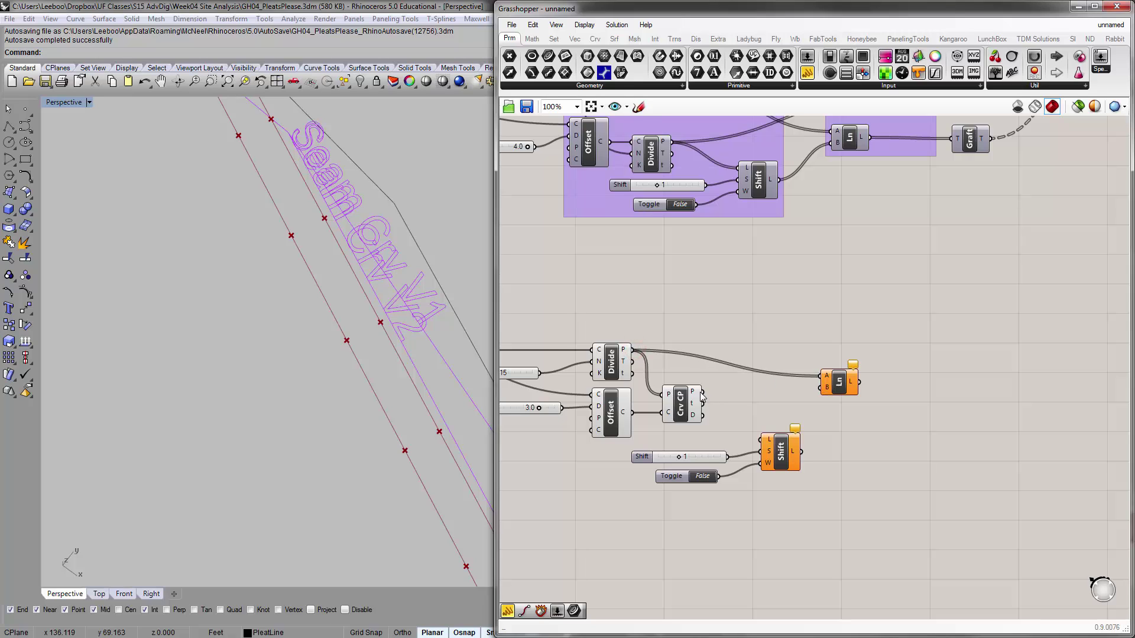
pyautogui.scroll(1, 711, 397)
pyautogui.moveTo(698, 369); pyautogui.dragTo(954, 395)
pyautogui.click(717, 306)
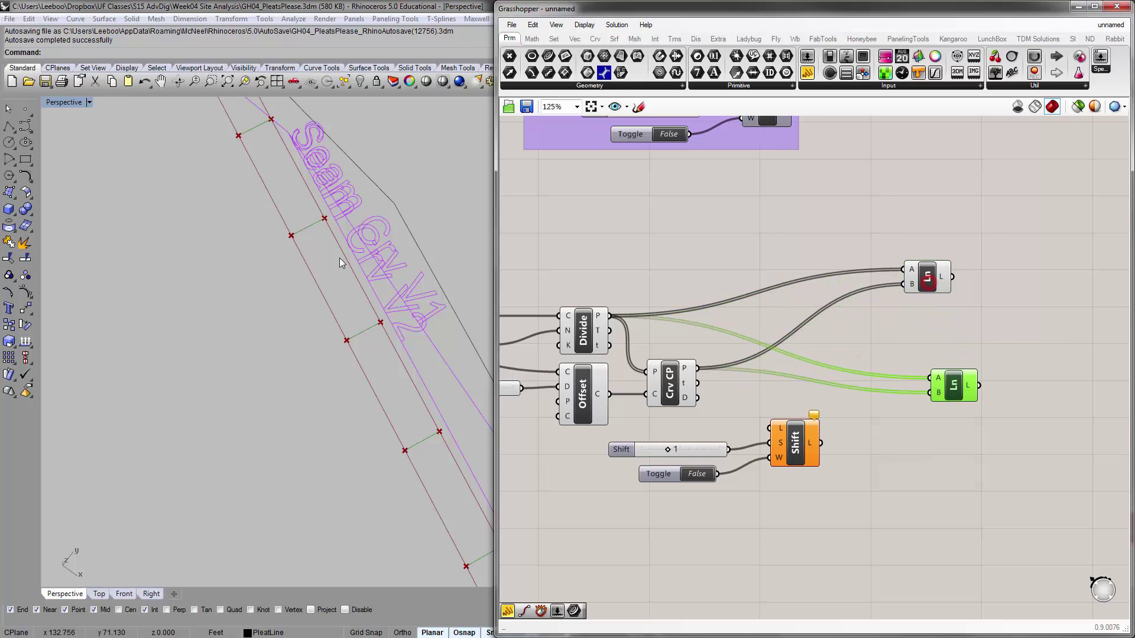
# Feed Curve Closest Point's points into Shift List's L input and connect the shifted list to the lower Line's B input in place of its current source.
pyautogui.click(792, 444)
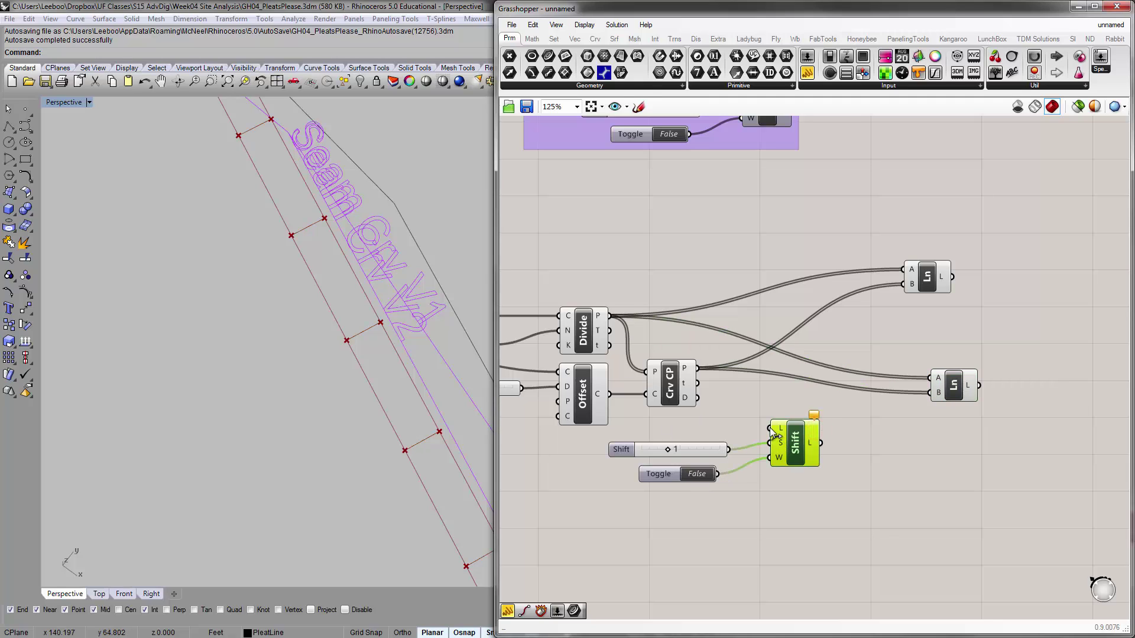
pyautogui.click(802, 480)
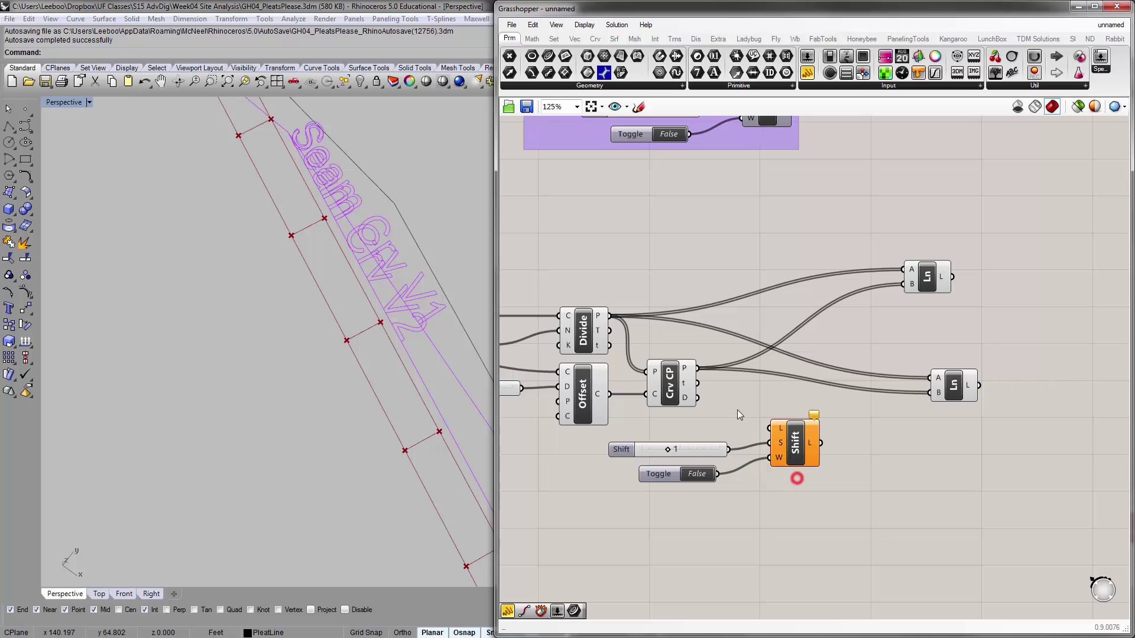
pyautogui.moveTo(698, 369); pyautogui.dragTo(770, 428)
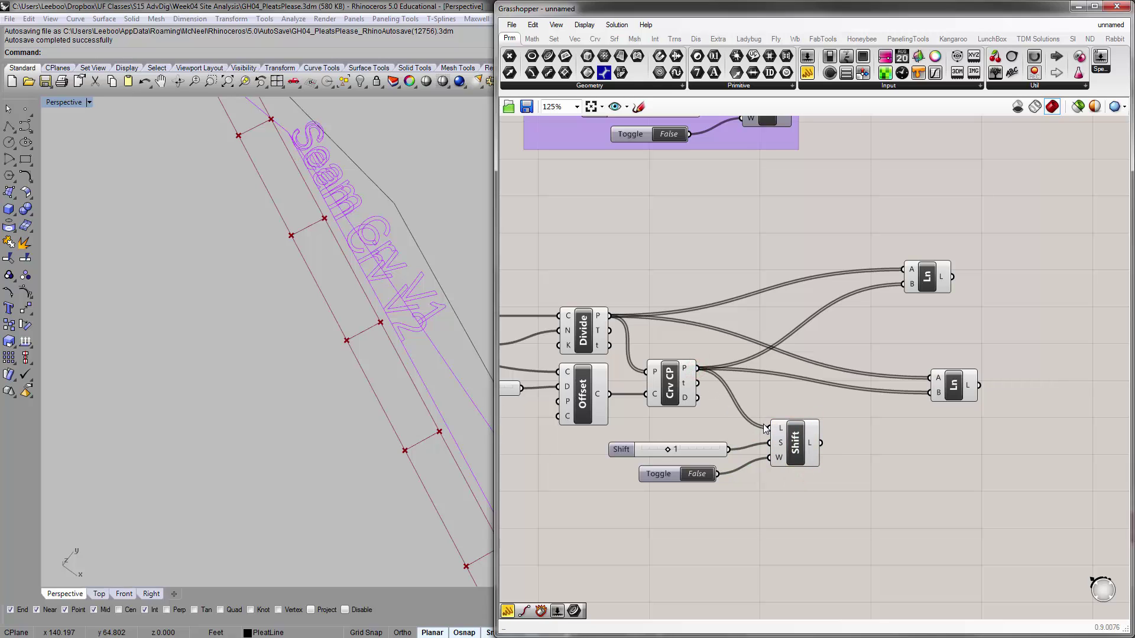
pyautogui.click(880, 484)
pyautogui.click(798, 436)
pyautogui.moveTo(836, 437); pyautogui.dragTo(805, 429, button='right')
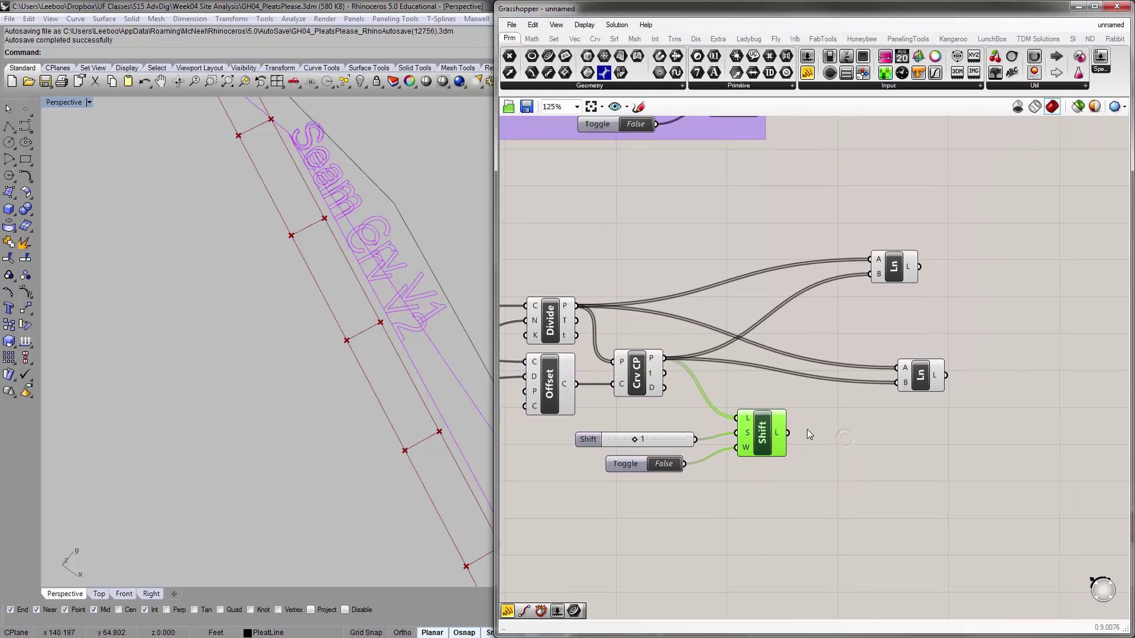
pyautogui.click(804, 431)
pyautogui.moveTo(788, 433); pyautogui.dragTo(905, 384)
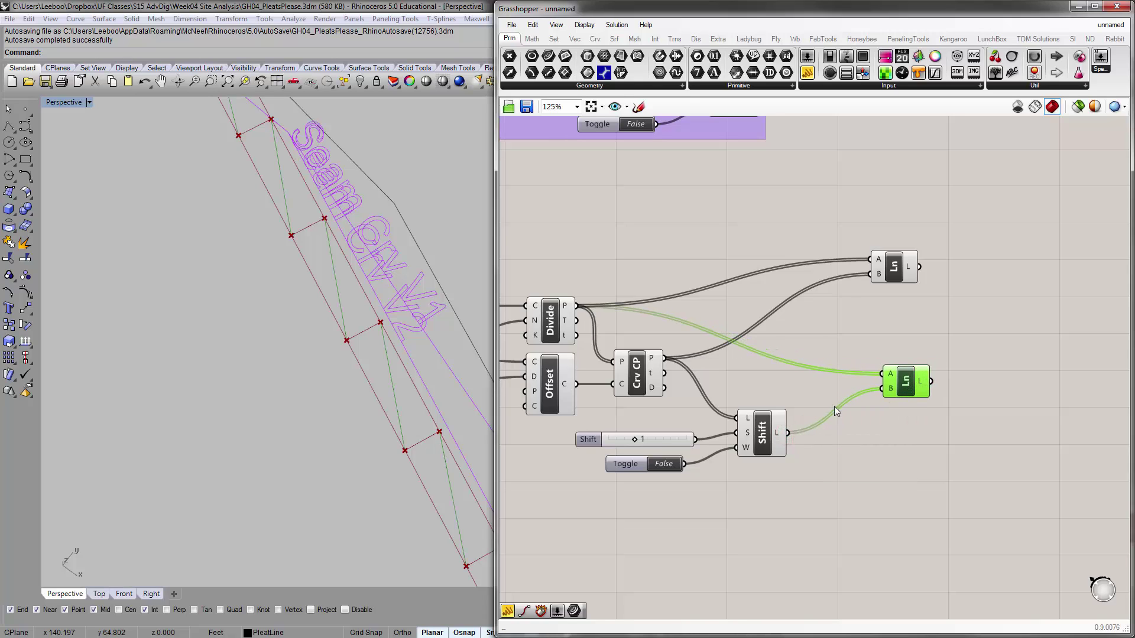
pyautogui.click(823, 527)
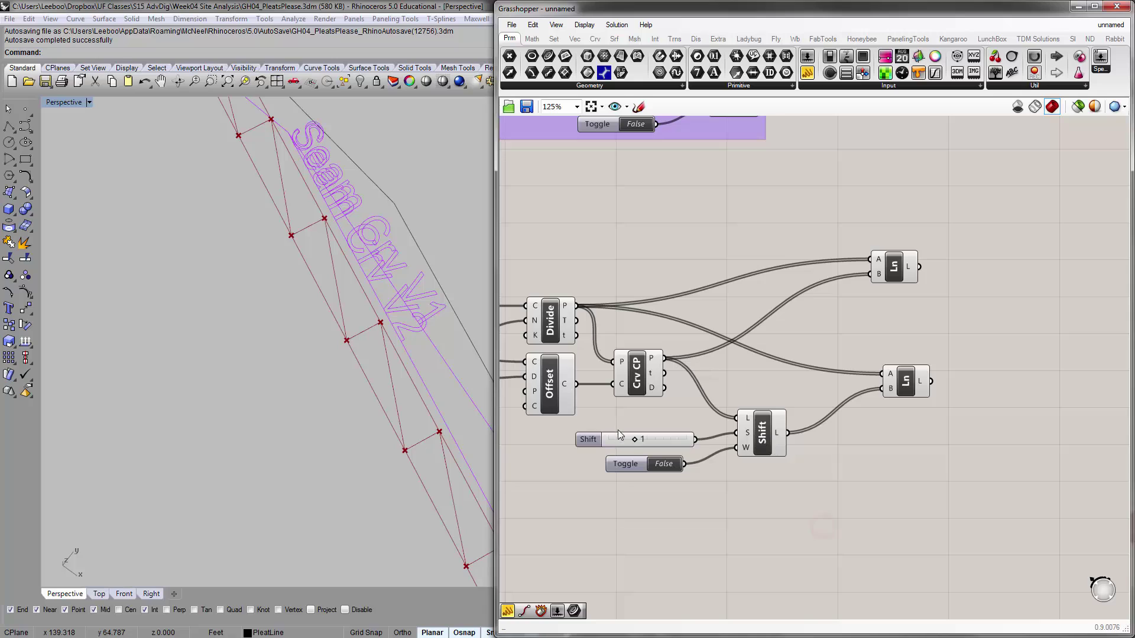
# Move the Shift slider and the False toggle closer to the Shift List component.
pyautogui.moveTo(634, 441)
pyautogui.mouseDown()
pyautogui.moveTo(657, 440)
pyautogui.moveTo(631, 438)
pyautogui.mouseUp()
pyautogui.moveTo(652, 459); pyautogui.dragTo(676, 432)
pyautogui.click(711, 497)
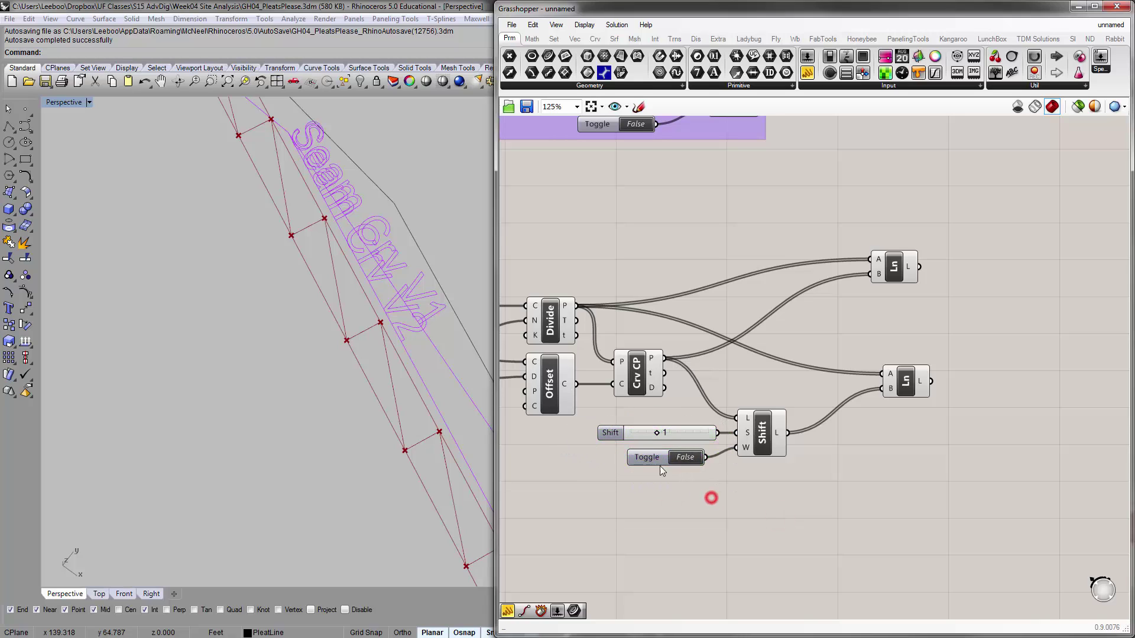
pyautogui.click(657, 457)
pyautogui.click(739, 494)
pyautogui.scroll(3, 745, 428)
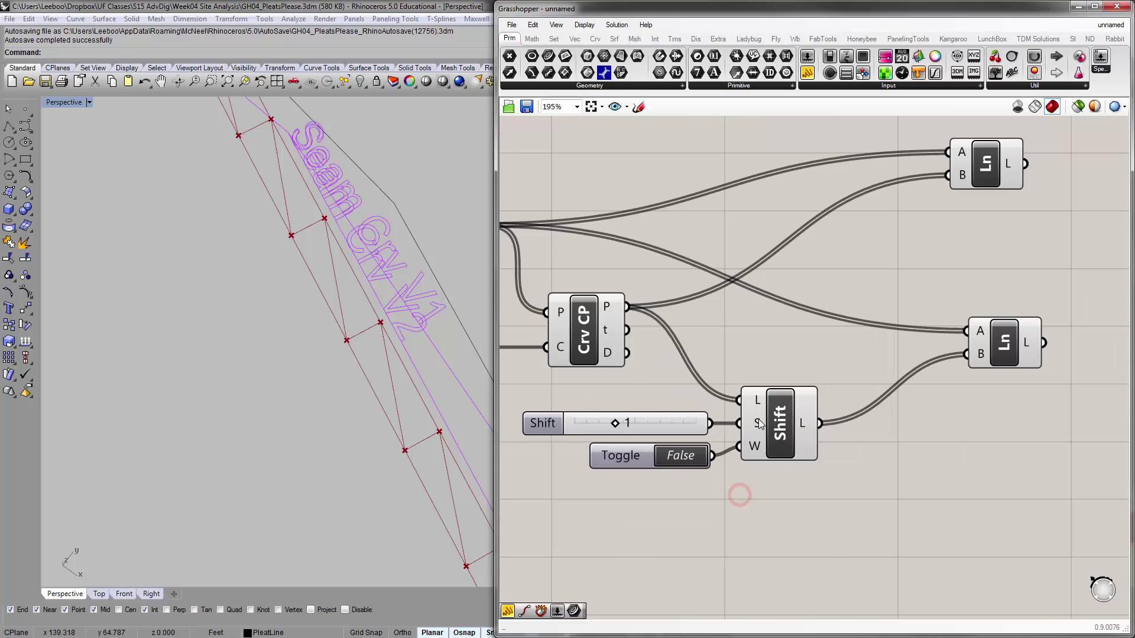
pyautogui.rightClick(759, 423)
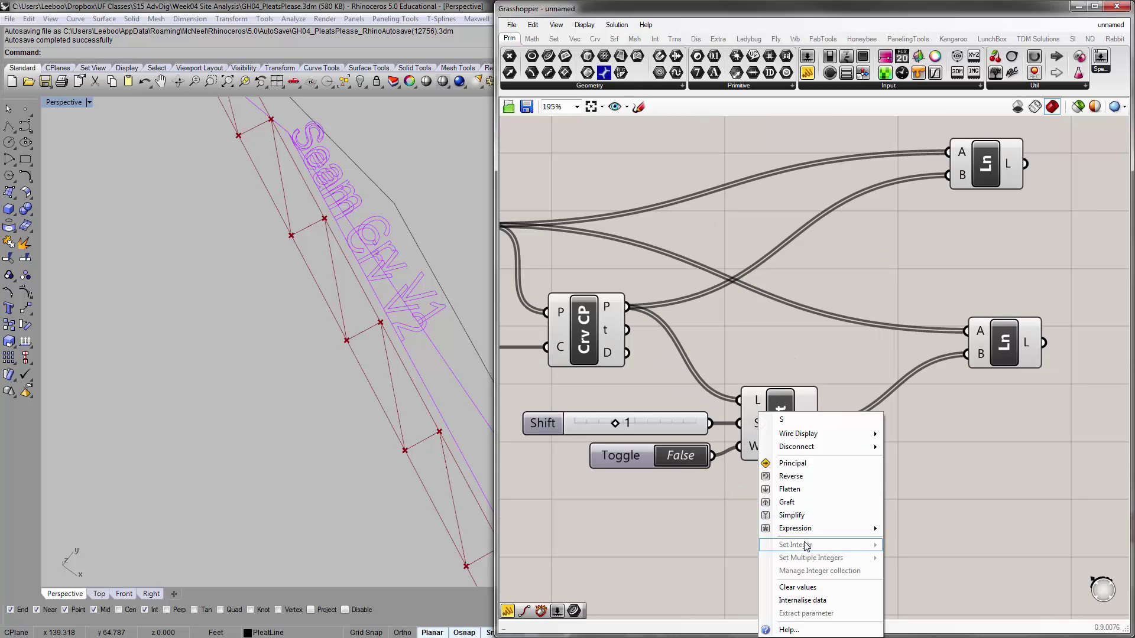
pyautogui.click(749, 362)
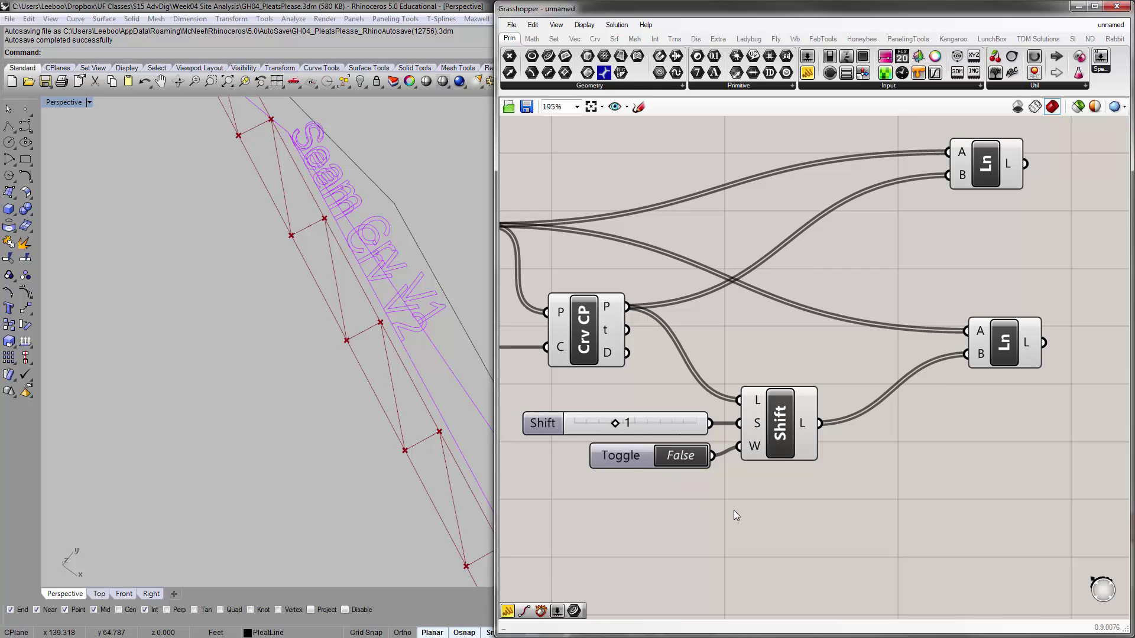
# Align the two Line components one above the other and move them together past the Shift List component.
pyautogui.moveTo(773, 401); pyautogui.dragTo(736, 473, button='right')
pyautogui.scroll(-7, 285, 226)
pyautogui.moveTo(243, 228); pyautogui.dragTo(285, 255, button='right')
pyautogui.scroll(4, 311, 204)
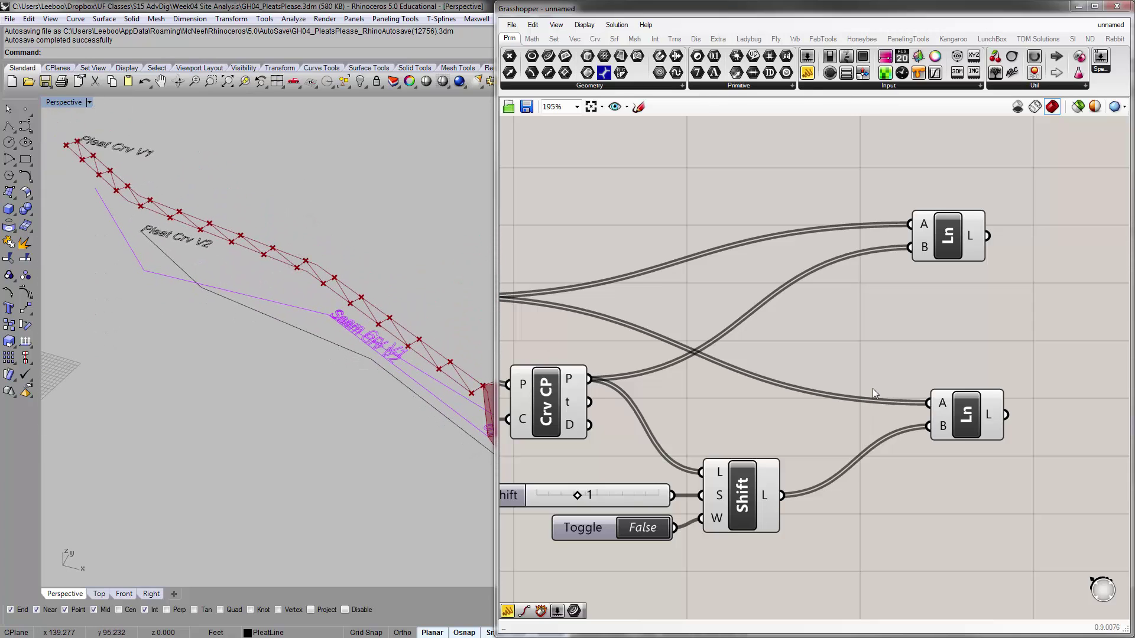
pyautogui.moveTo(937, 382); pyautogui.dragTo(877, 384, button='right')
pyautogui.moveTo(938, 253); pyautogui.dragTo(1020, 299, button='right')
pyautogui.scroll(-2, 1082, 290)
pyautogui.moveTo(1010, 285); pyautogui.dragTo(941, 337)
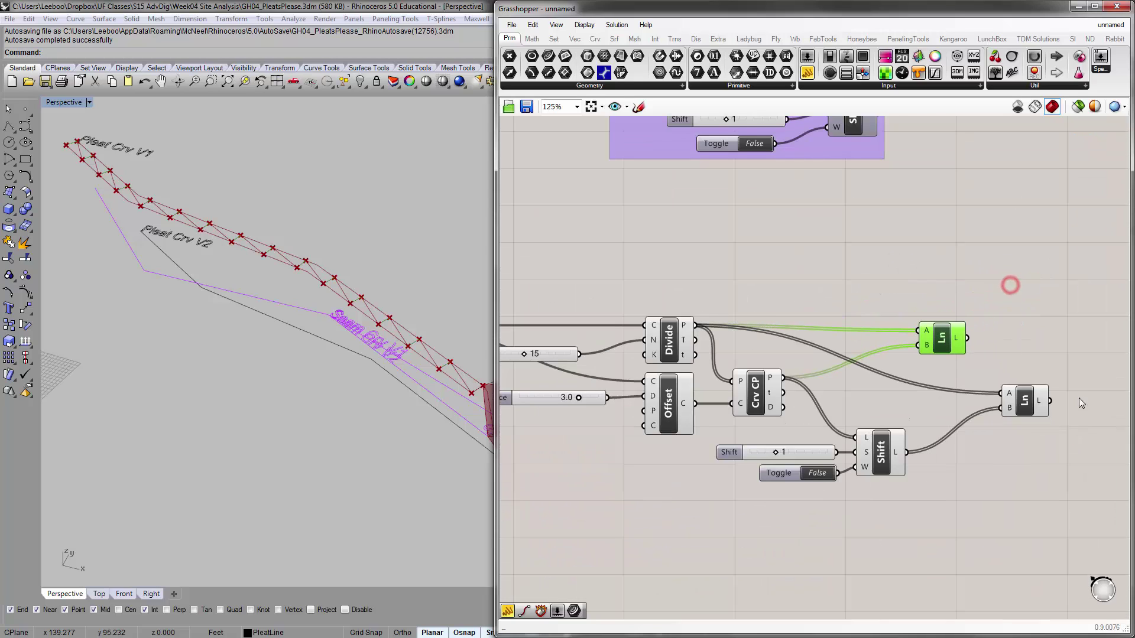
pyautogui.click(925, 336)
pyautogui.moveTo(1023, 399); pyautogui.dragTo(922, 293)
pyautogui.scroll(-3, 947, 318)
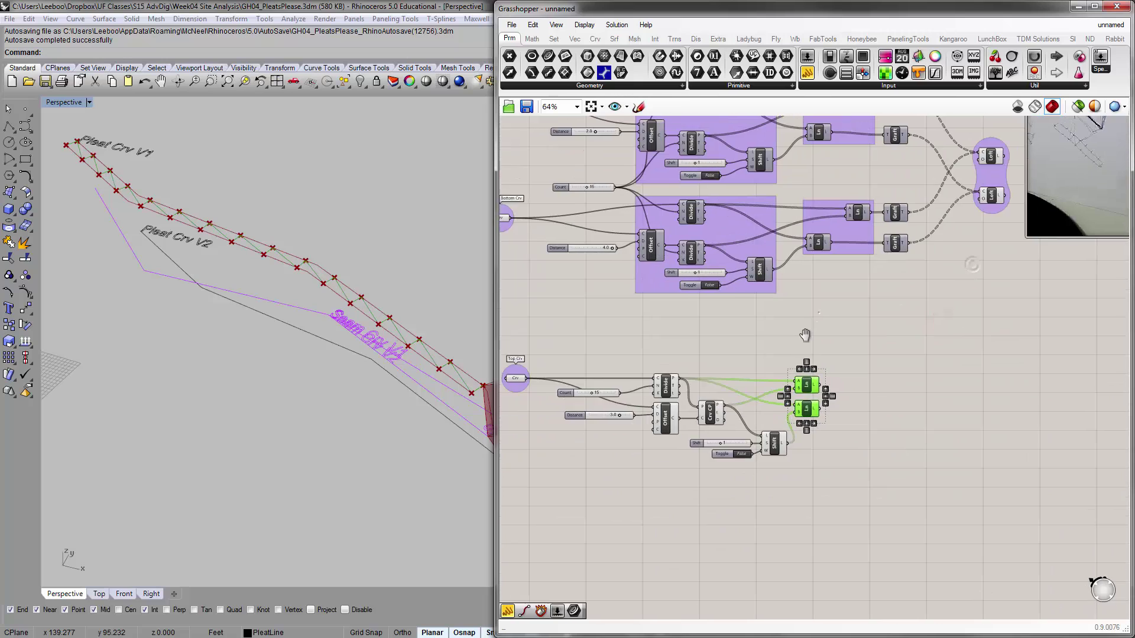
pyautogui.scroll(4, 739, 387)
pyautogui.moveTo(717, 393); pyautogui.dragTo(810, 395)
pyautogui.click(798, 278)
# Duplicate the Curve parameter and its wired Divide component, and place the copies below the originals.
pyautogui.scroll(-3, 798, 279)
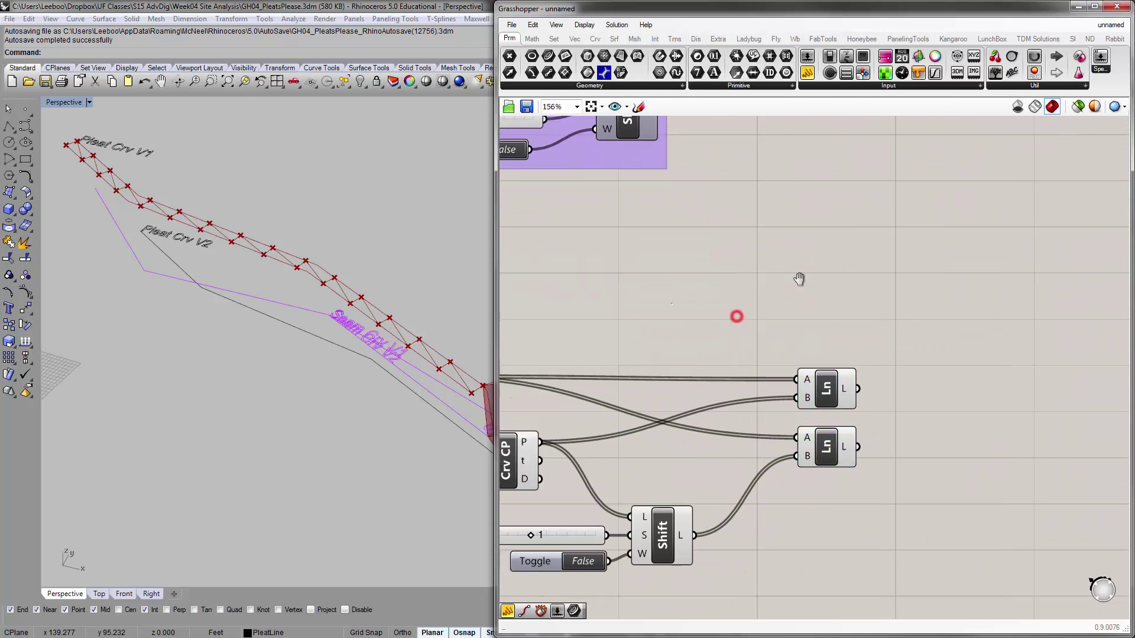
pyautogui.moveTo(818, 293); pyautogui.dragTo(925, 324, button='right')
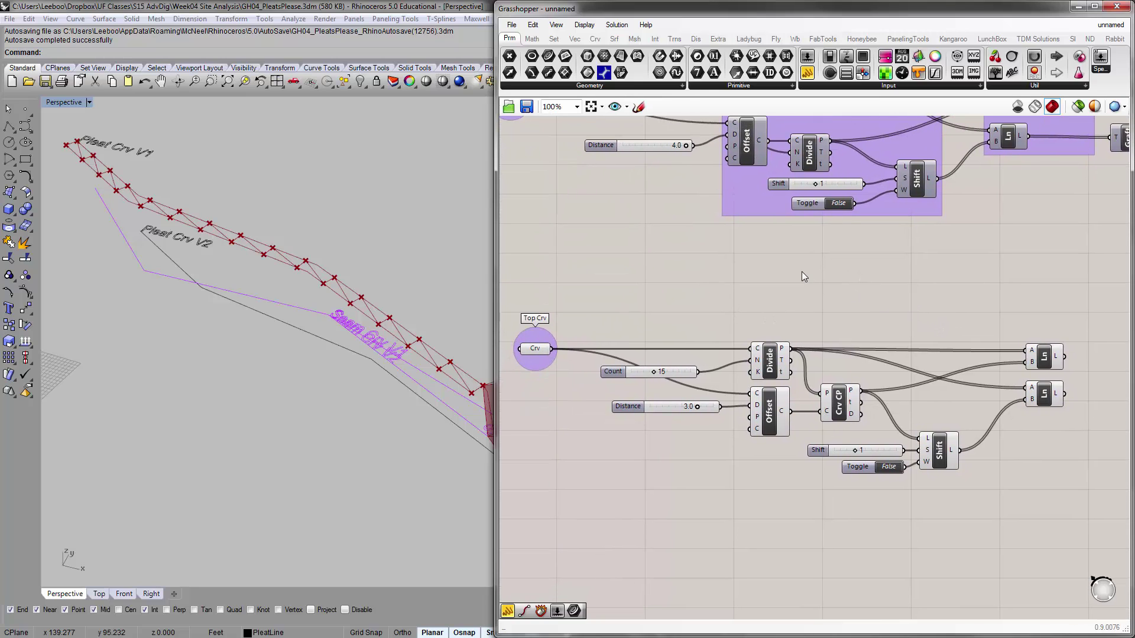
pyautogui.moveTo(328, 335); pyautogui.dragTo(337, 370, button='right')
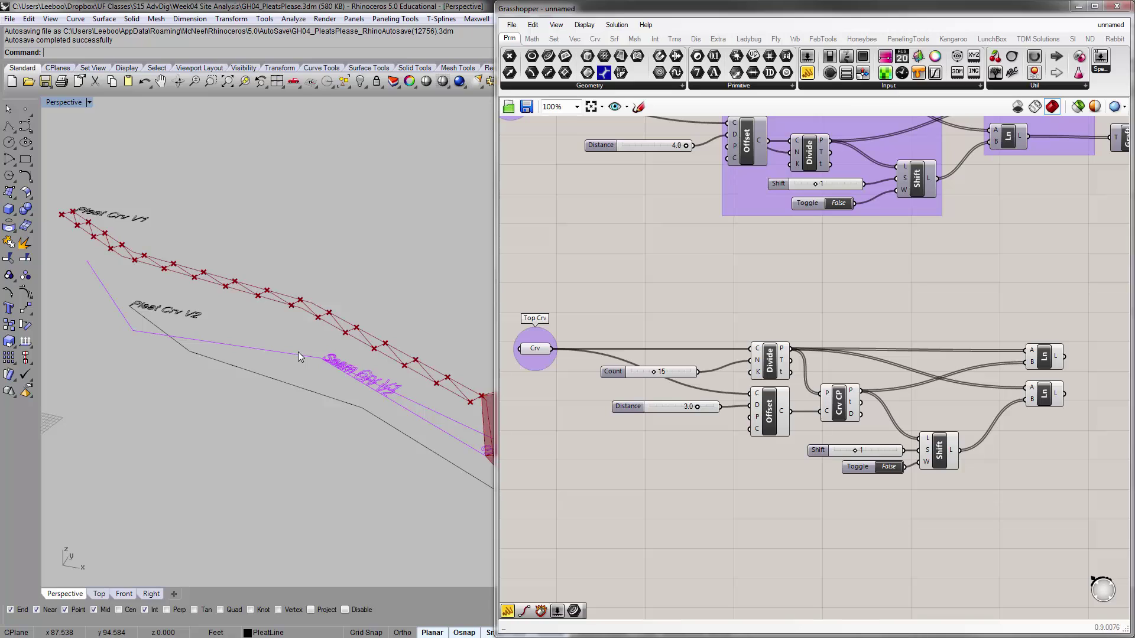
pyautogui.moveTo(558, 389); pyautogui.dragTo(606, 309, button='right')
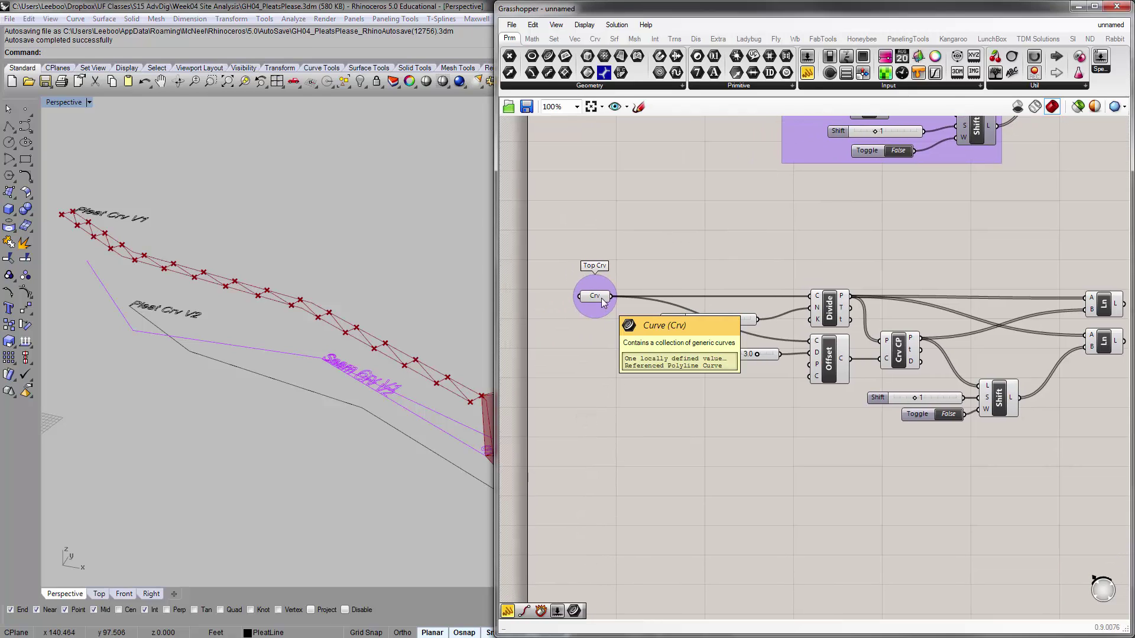
pyautogui.click(602, 301)
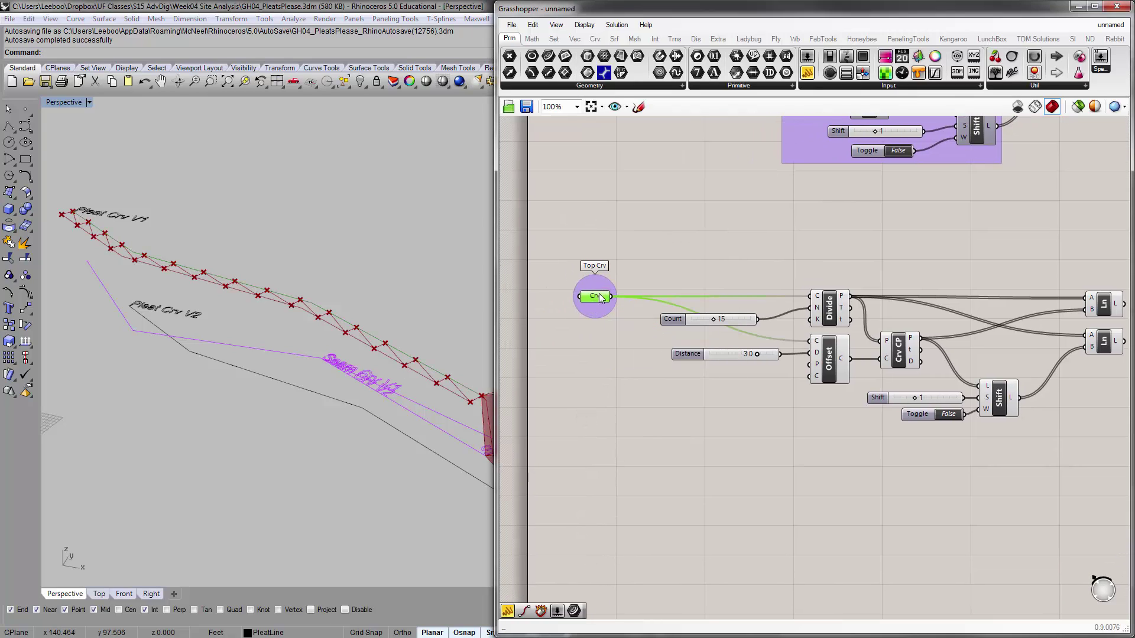
pyautogui.keyDown('shift'); pyautogui.click(836, 311); pyautogui.keyUp('shift')
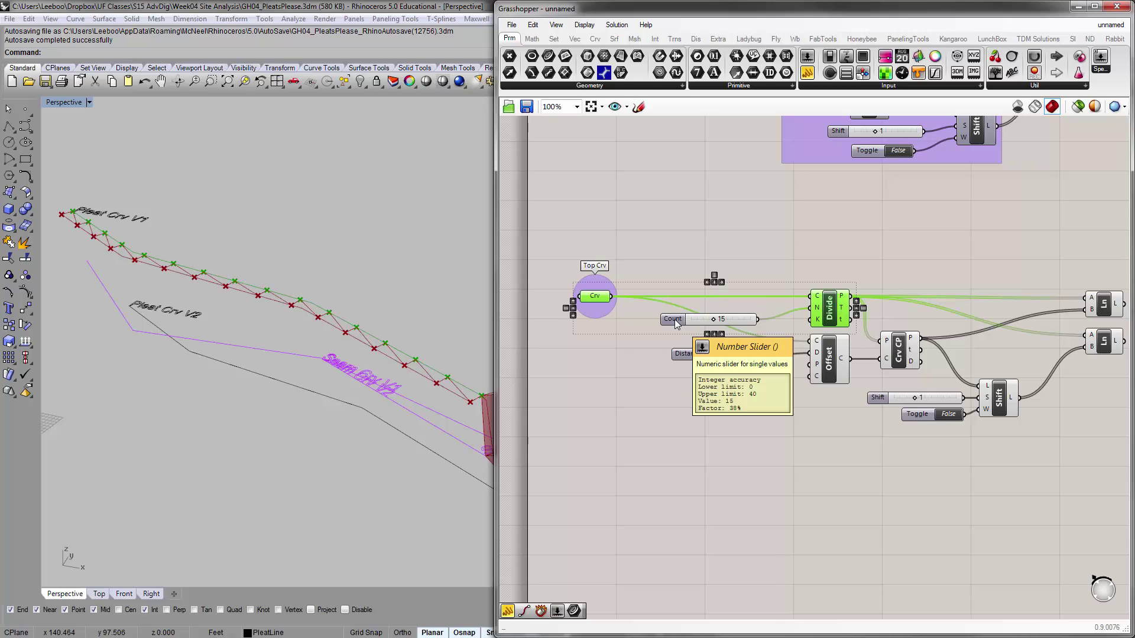
pyautogui.hotkey('ctrl', 'c')
pyautogui.hotkey('ctrl', 'v')
pyautogui.moveTo(835, 319); pyautogui.dragTo(826, 481)
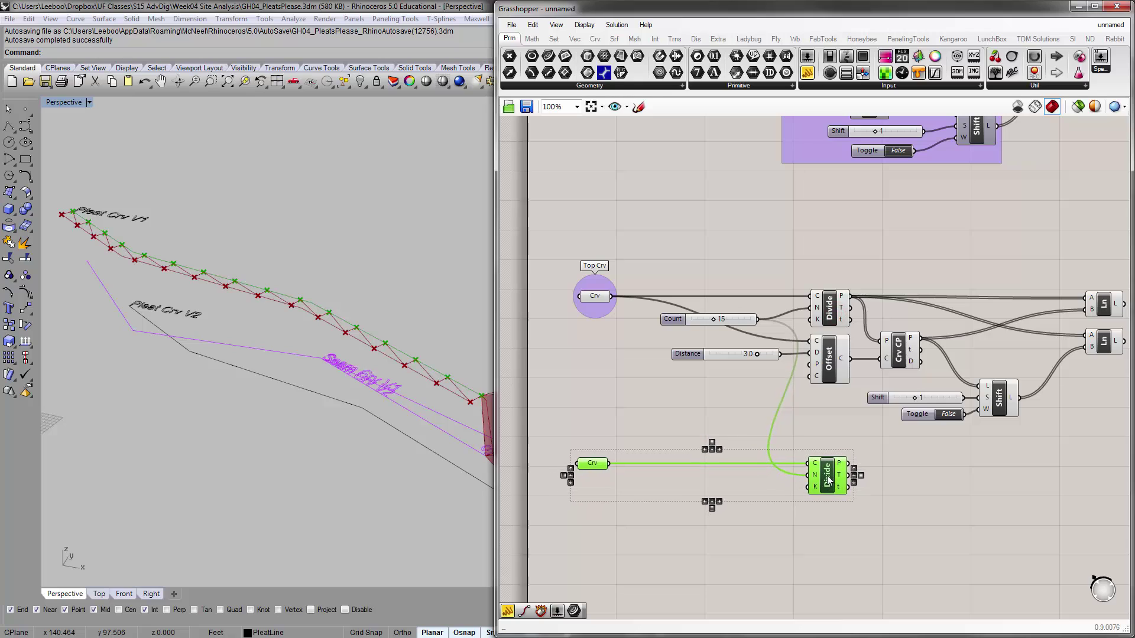
pyautogui.click(762, 486)
pyautogui.moveTo(711, 464); pyautogui.dragTo(720, 433, button='right')
pyautogui.scroll(1, 661, 432)
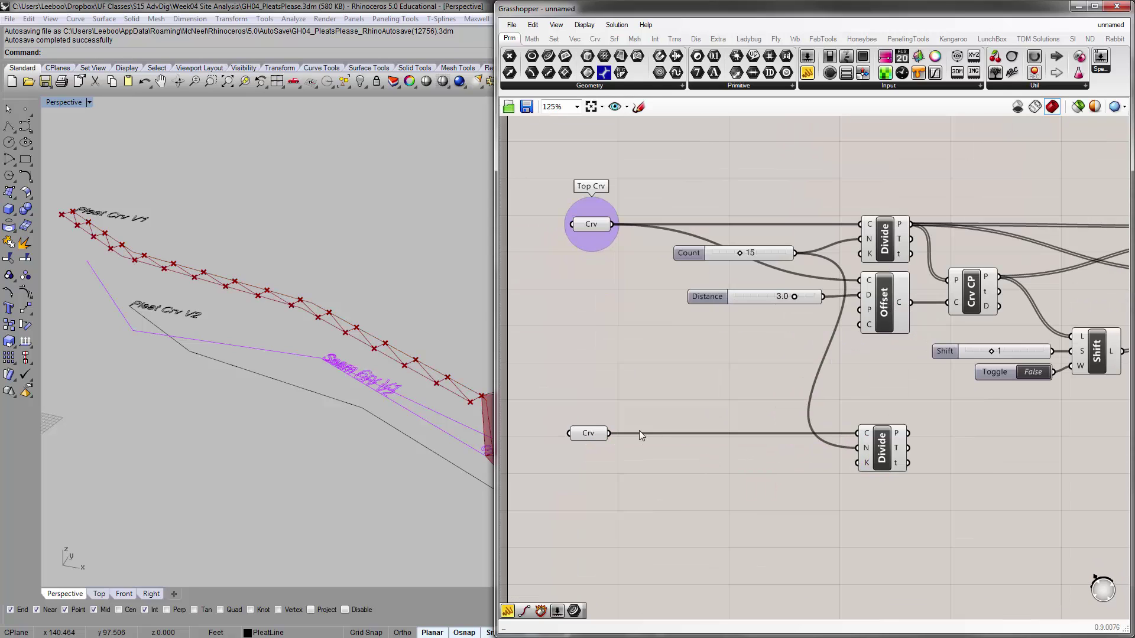
# Group the copied Curve parameter and name the group "Seam Crv".
pyautogui.click(593, 435)
pyautogui.click(593, 420)
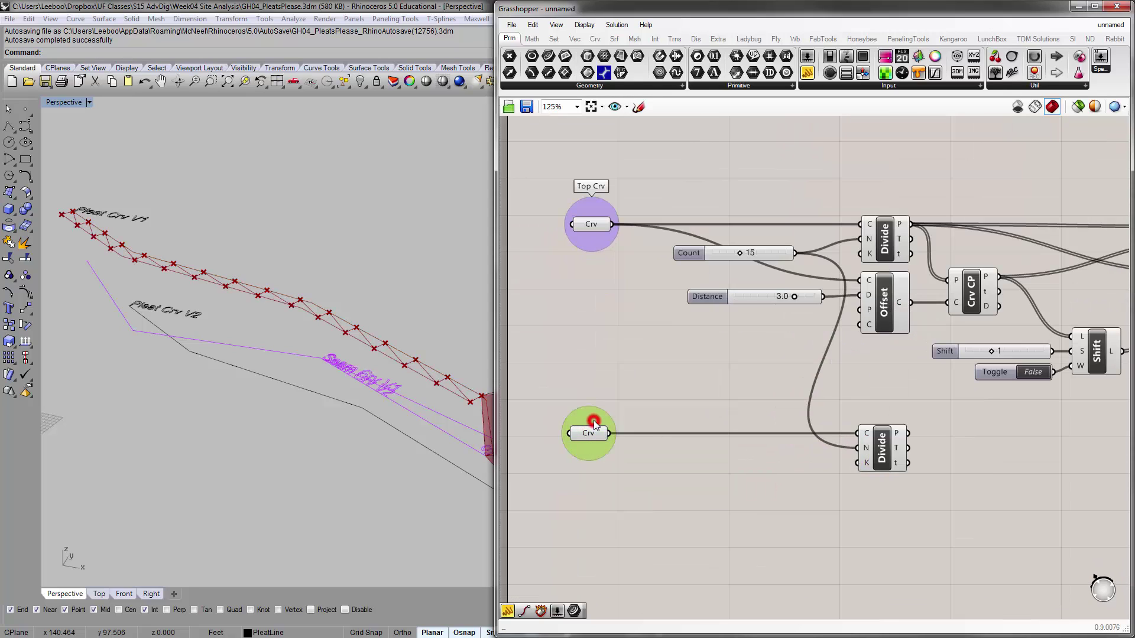
pyautogui.rightClick(593, 418)
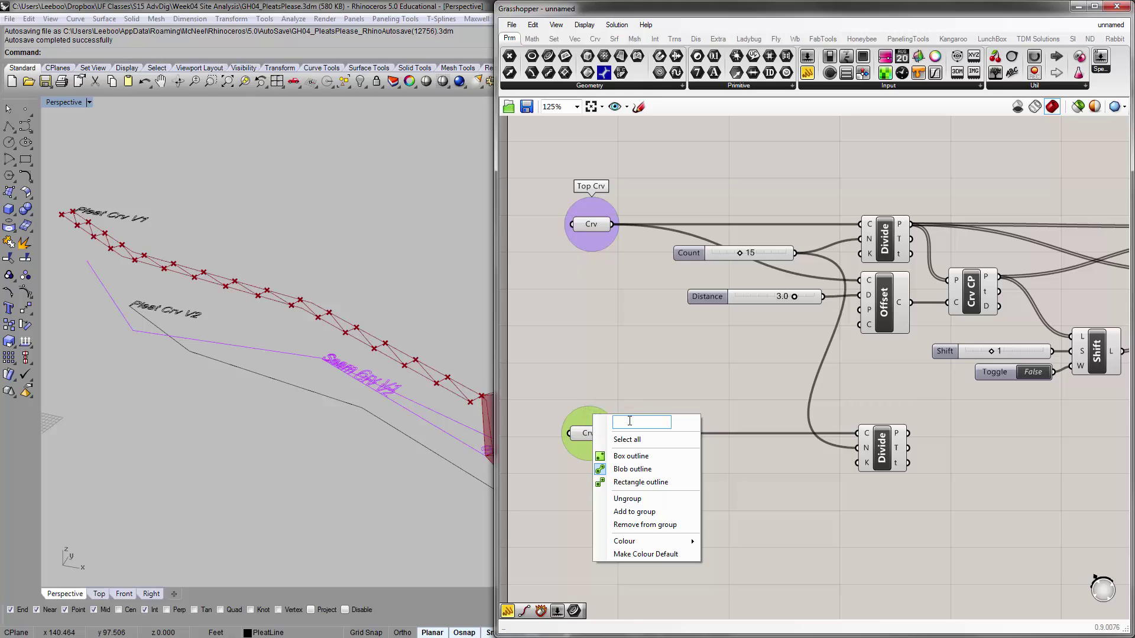
pyautogui.write('Seam Crv')
pyautogui.click(625, 301)
# Rename the "Top Crv" group to "Pleat Crv".
pyautogui.click(589, 203)
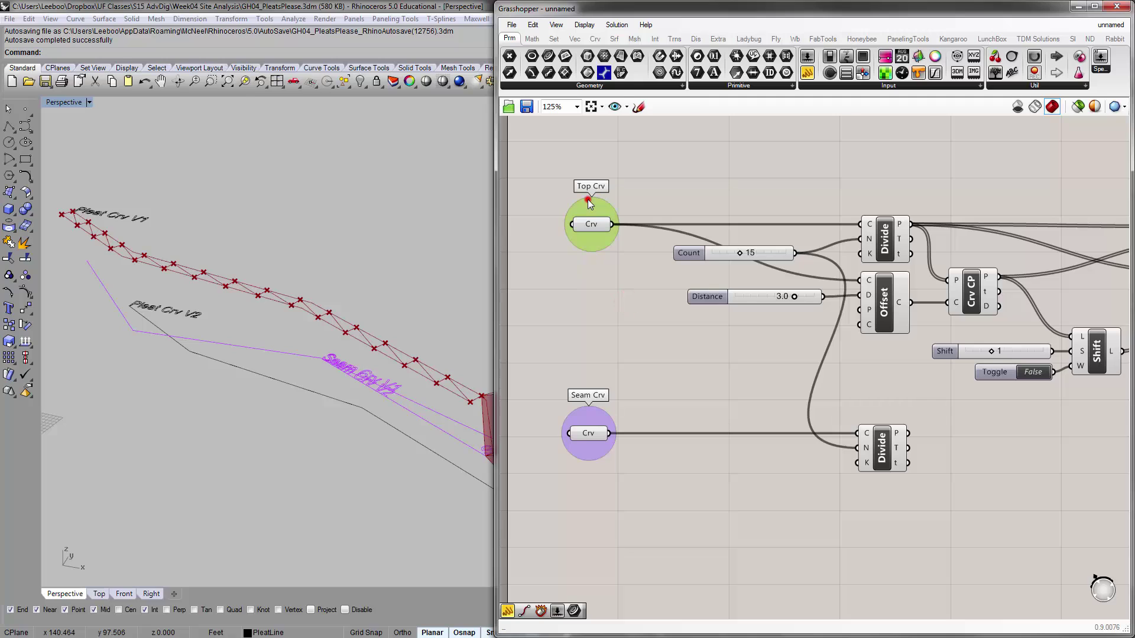
pyautogui.rightClick(589, 203)
pyautogui.doubleClick(616, 207)
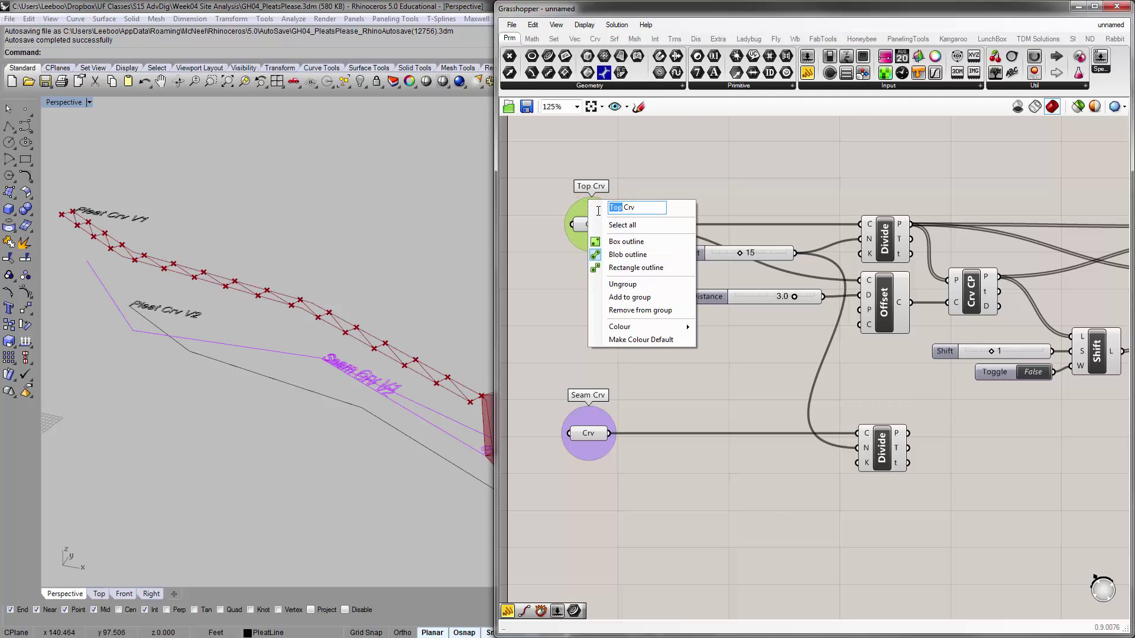
pyautogui.write('Pleat')
pyautogui.click(673, 179)
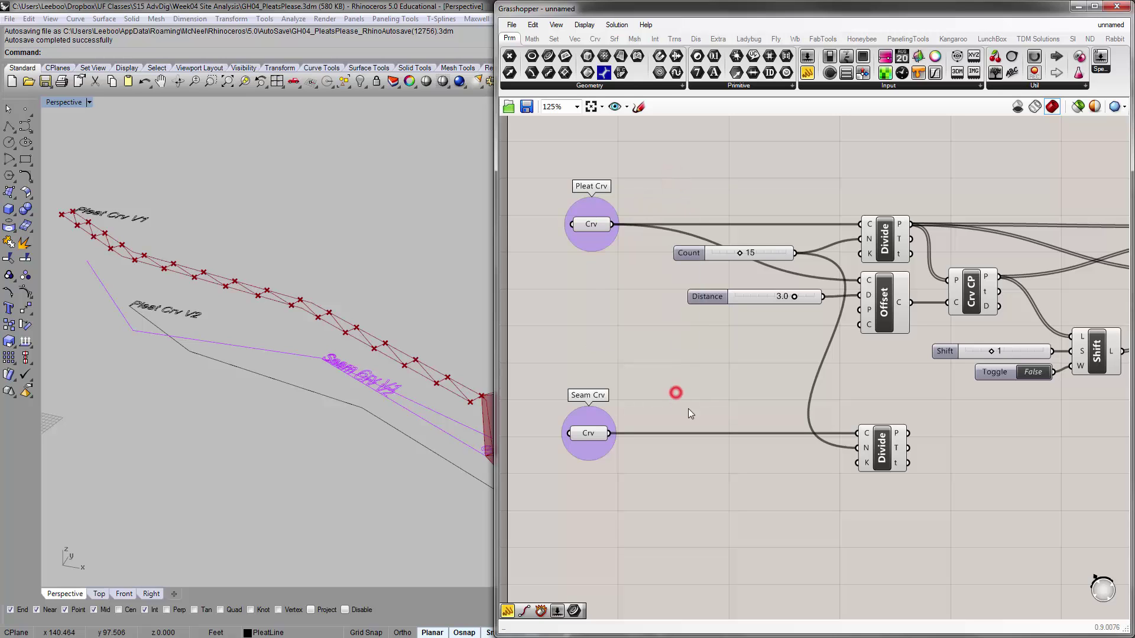
# Set the Seam Crv parameter to reference the upper purple vertical seam curve in the Rhino viewport.
pyautogui.click(588, 433)
pyautogui.rightClick(593, 433)
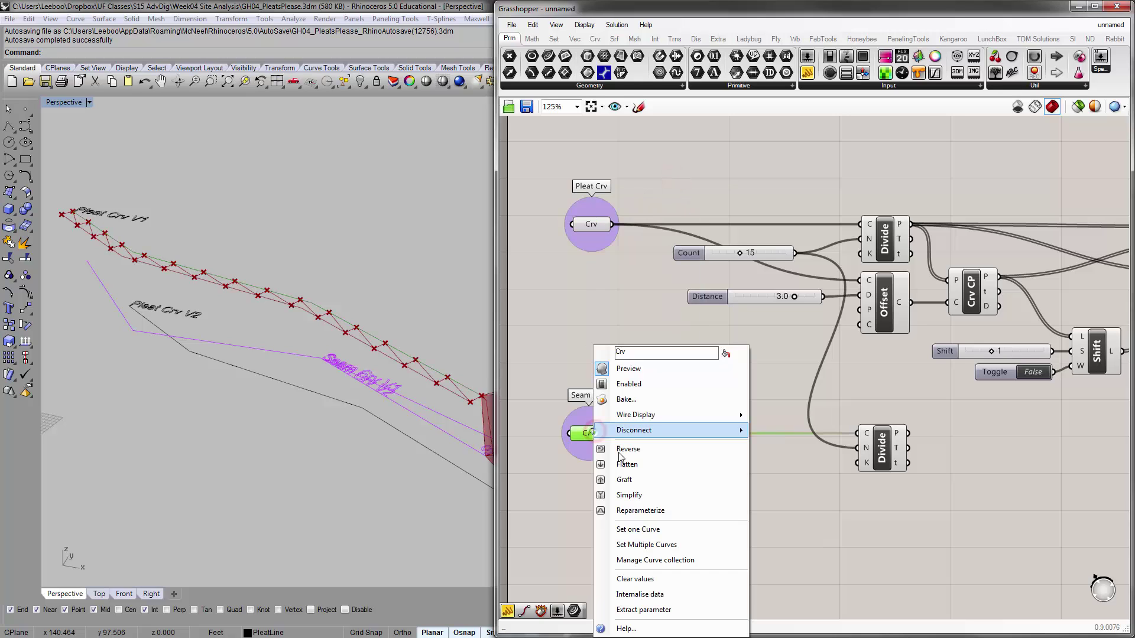
pyautogui.click(659, 529)
pyautogui.scroll(5, 426, 414)
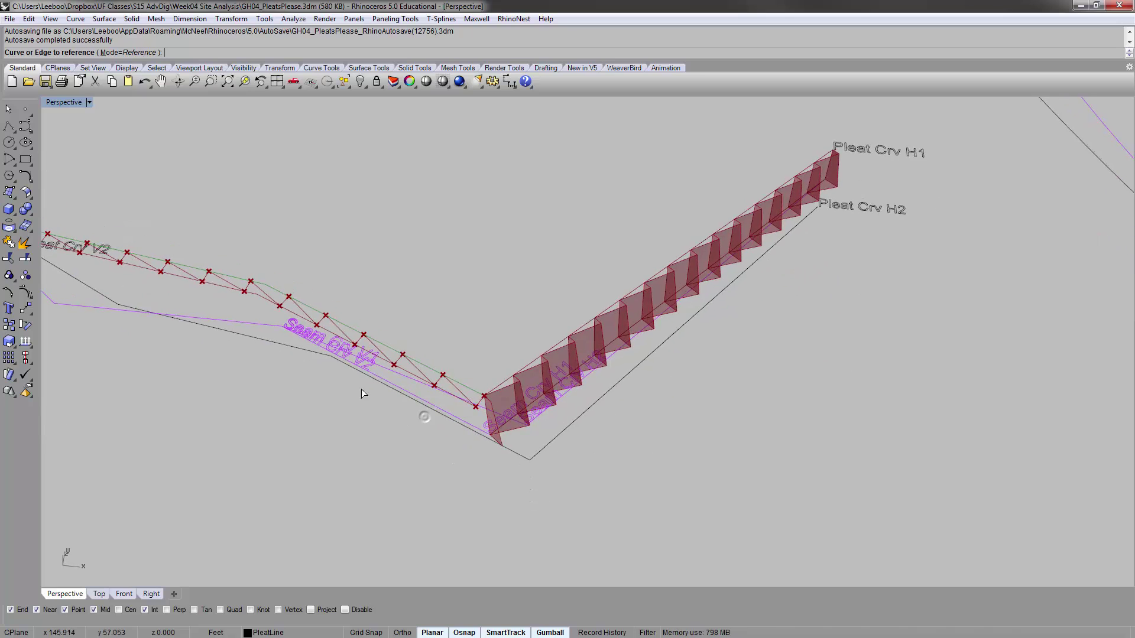
pyautogui.scroll(3, 406, 379)
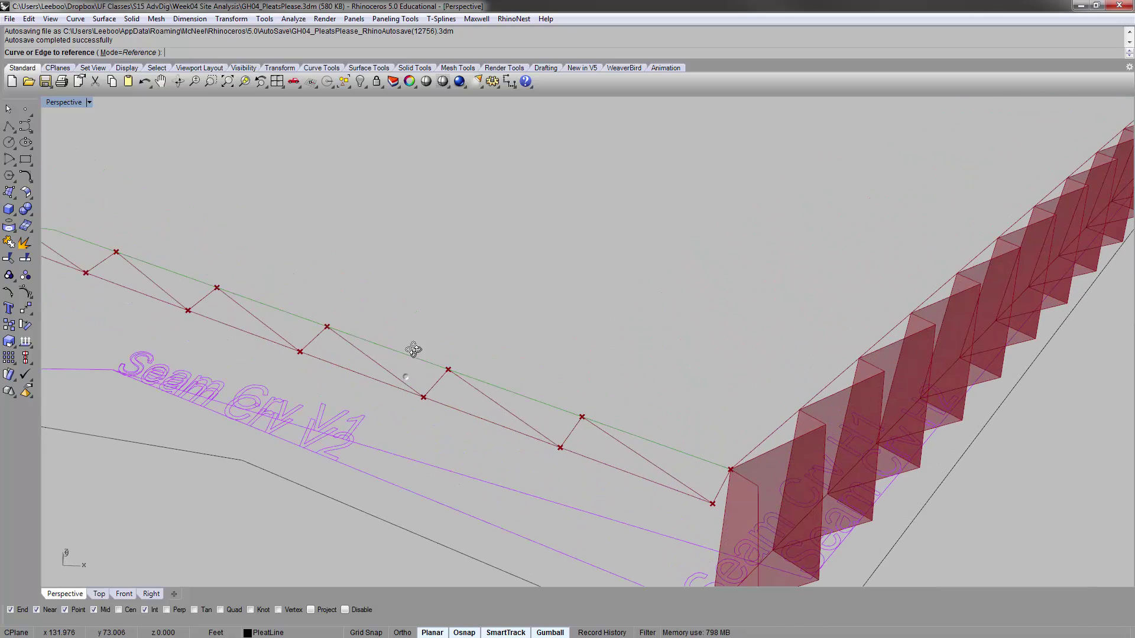
pyautogui.click(381, 458)
pyautogui.scroll(-5, 380, 398)
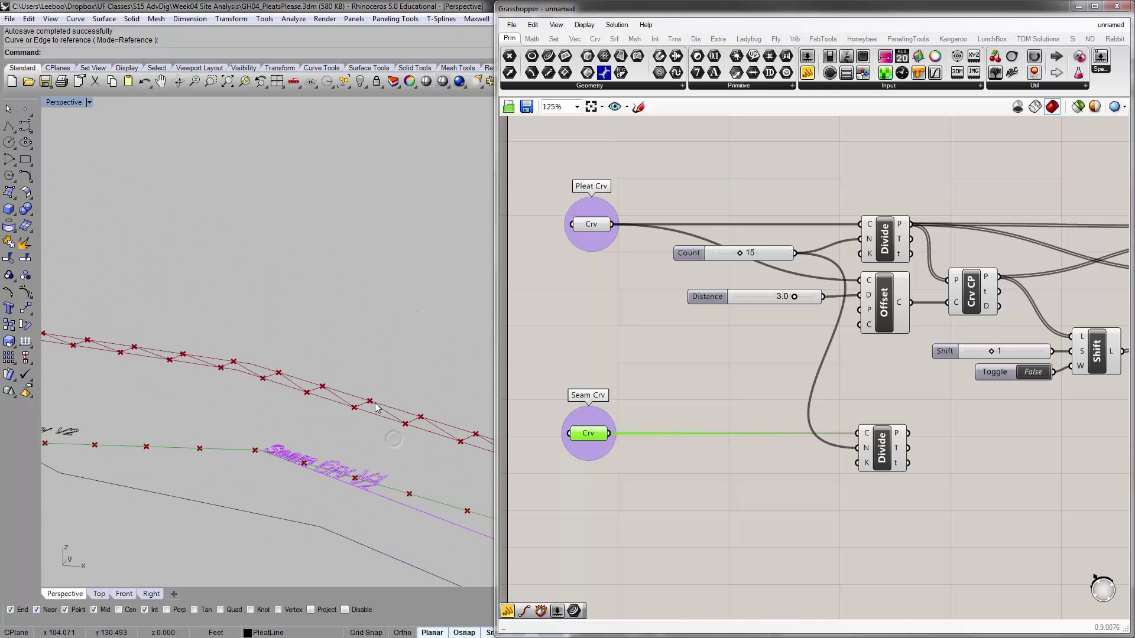
pyautogui.scroll(-5, 375, 403)
pyautogui.moveTo(397, 380); pyautogui.dragTo(419, 376, button='right')
pyautogui.scroll(3, 419, 375)
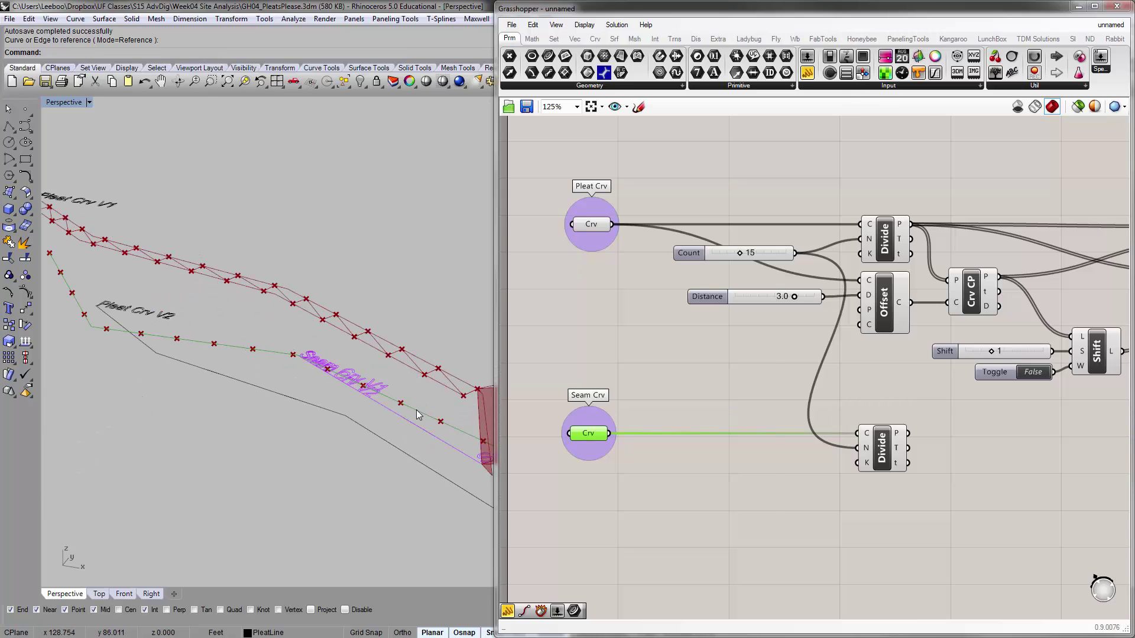
pyautogui.click(421, 331)
pyautogui.click(584, 369)
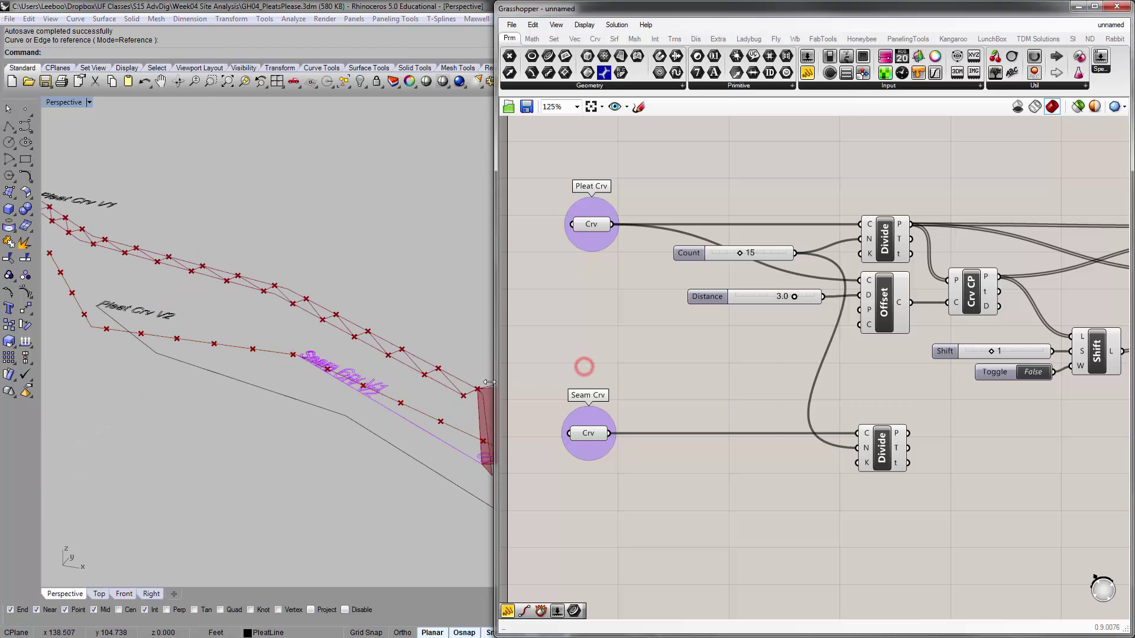
# Move the Count and Distance sliders between the Pleat Crv and Seam Crv parameters, with Distance directly above Count.
pyautogui.moveTo(381, 400)
pyautogui.mouseDown(button='right')
pyautogui.moveTo(385, 319)
pyautogui.moveTo(367, 406)
pyautogui.moveTo(393, 409)
pyautogui.mouseUp(button='right')
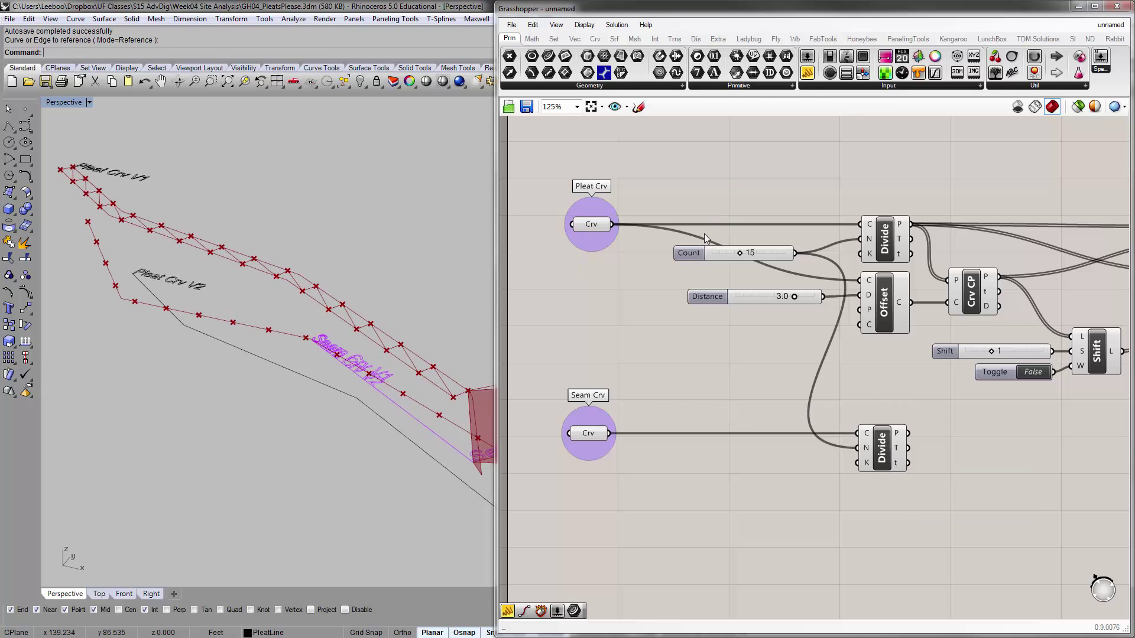
pyautogui.moveTo(696, 253); pyautogui.dragTo(587, 334)
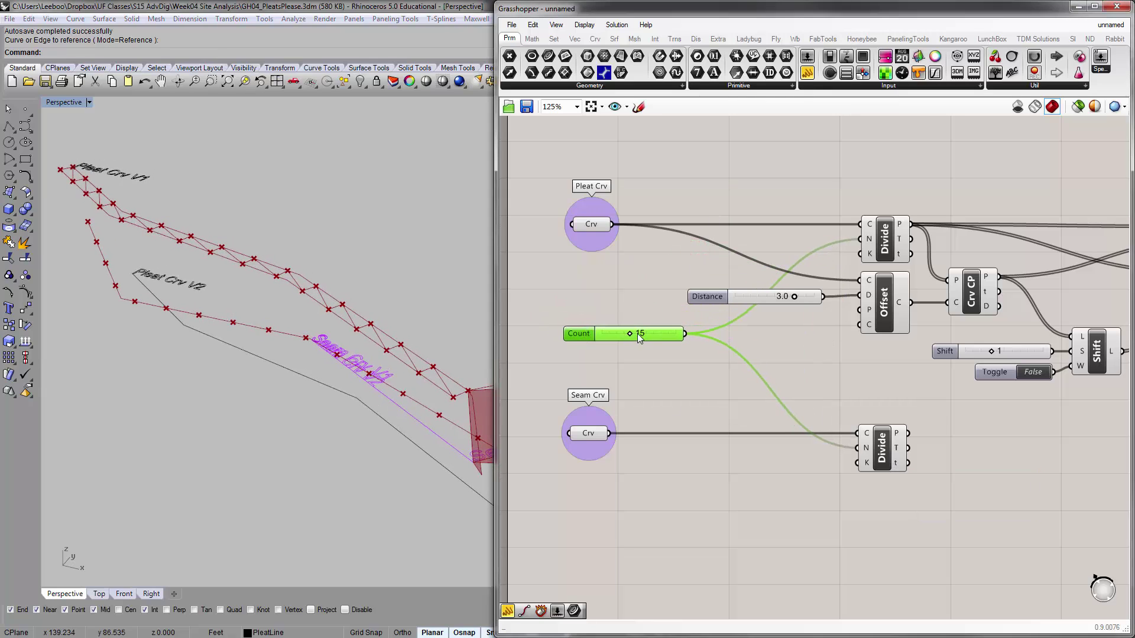
pyautogui.click(815, 357)
pyautogui.moveTo(816, 357); pyautogui.dragTo(793, 356, button='right')
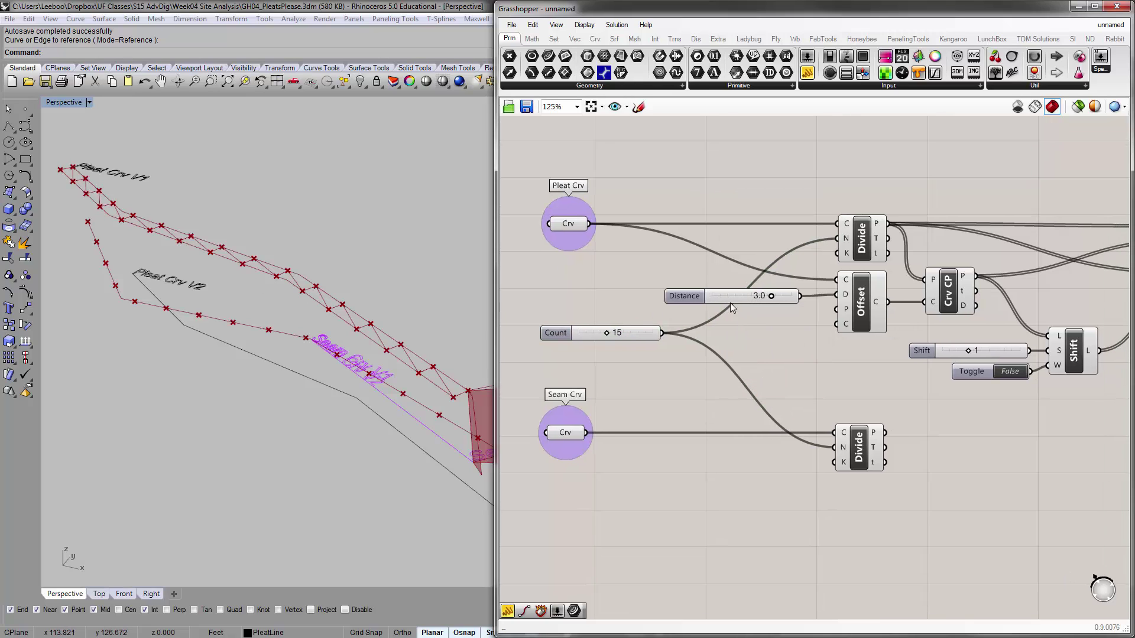
pyautogui.moveTo(728, 296); pyautogui.dragTo(602, 306)
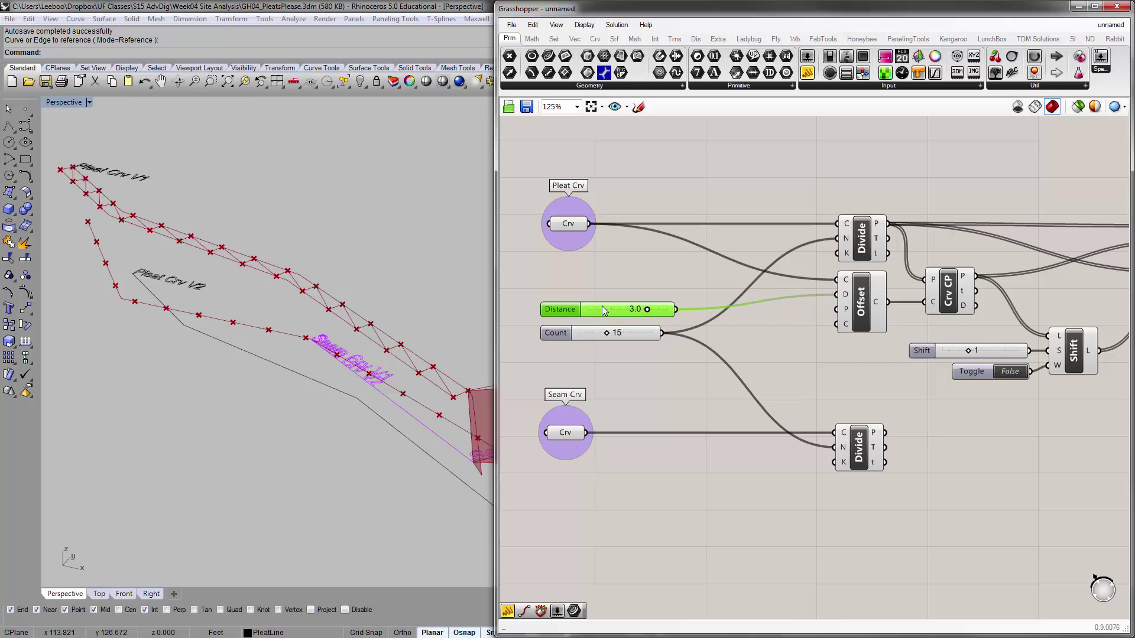
pyautogui.click(721, 385)
# Examine the lower Divide component's points around the seam curve's corner in the Rhino viewport.
pyautogui.moveTo(872, 417); pyautogui.dragTo(849, 405, button='right')
pyautogui.click(844, 421)
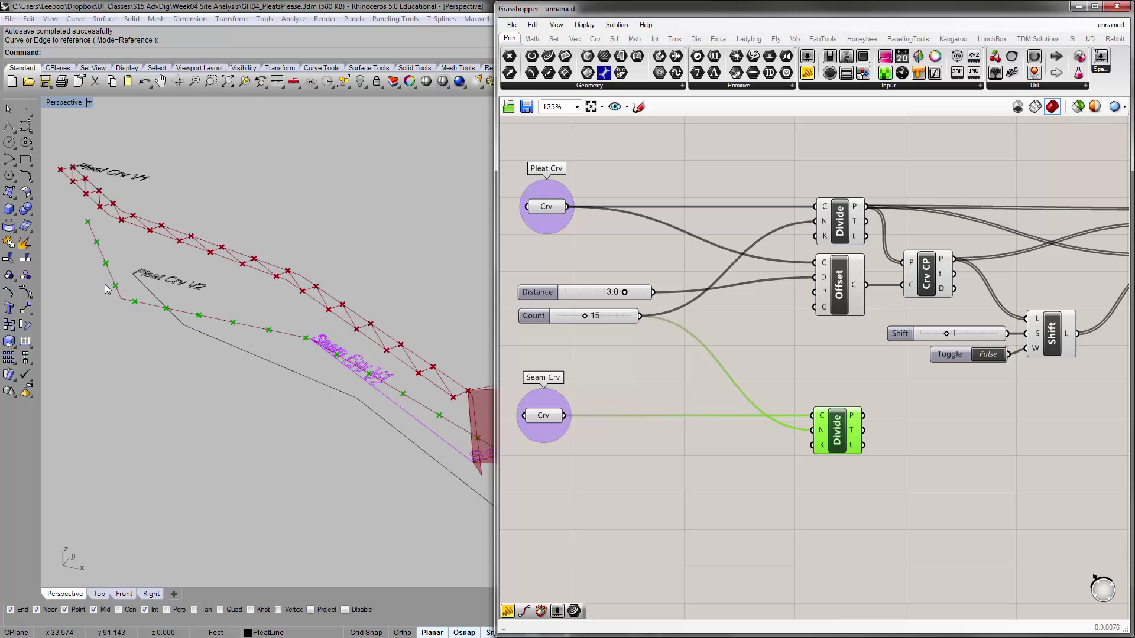
pyautogui.moveTo(233, 330); pyautogui.dragTo(449, 355, button='right')
pyautogui.scroll(7, 254, 373)
pyautogui.scroll(-4, 226, 352)
pyautogui.keyDown('shift'); pyautogui.moveTo(240, 352); pyautogui.dragTo(235, 328, button='right'); pyautogui.keyUp('shift')
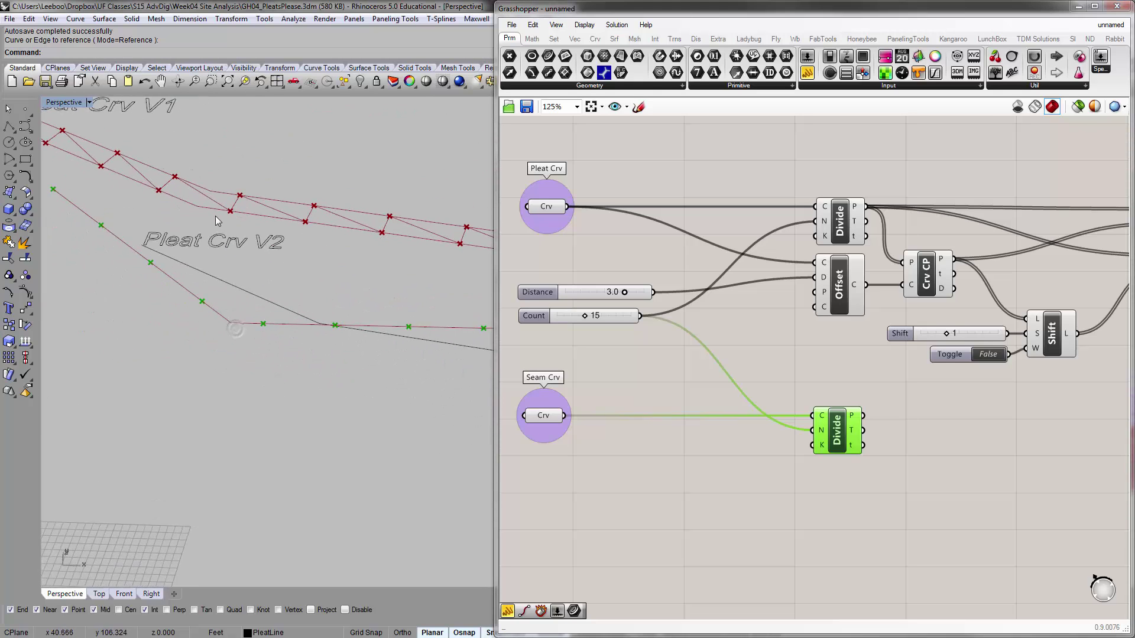
pyautogui.scroll(3, 202, 197)
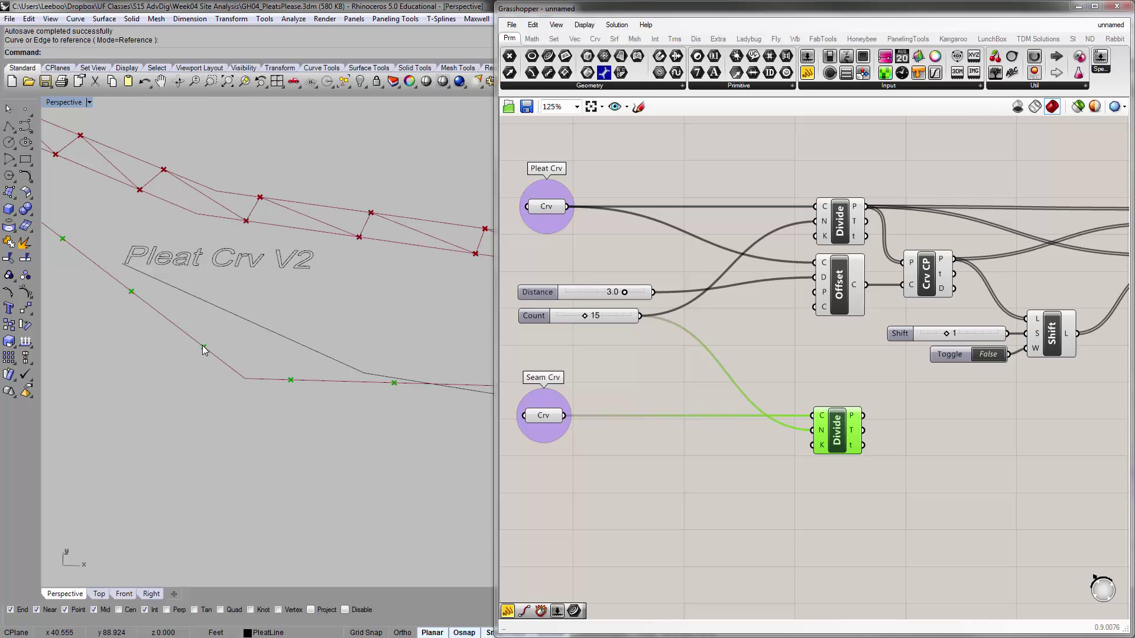
# Add a PolyLine component, connect the lower Divide's points to its V input, and compare the polyline with the seam curve's corner.
pyautogui.moveTo(920, 397); pyautogui.dragTo(731, 359, button='right')
pyautogui.doubleClick(741, 360)
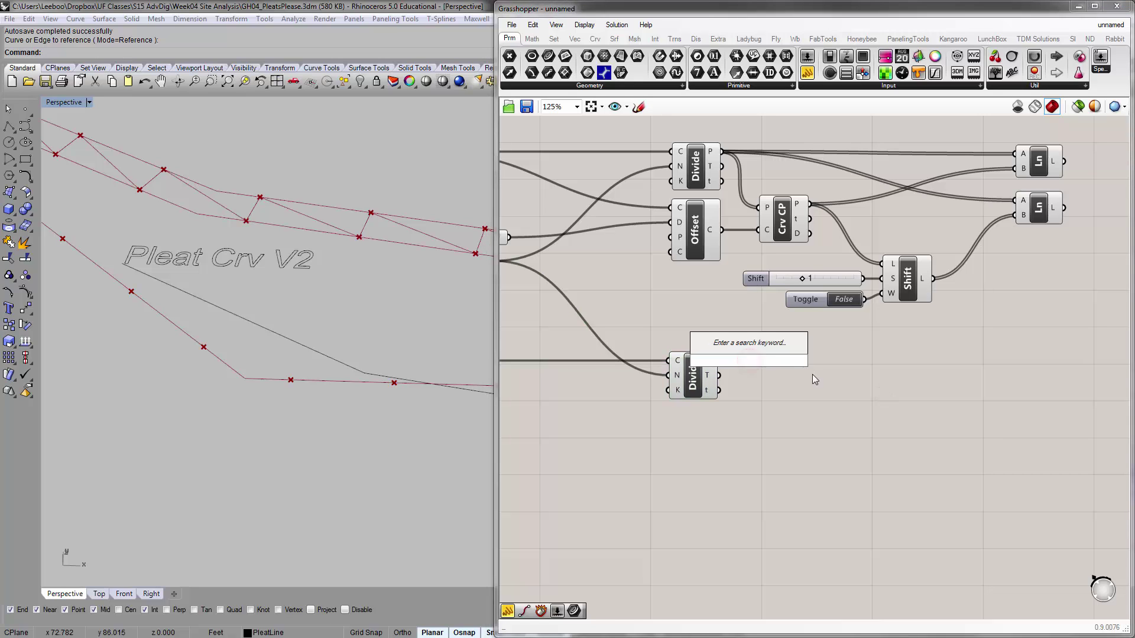
pyautogui.write('poly')
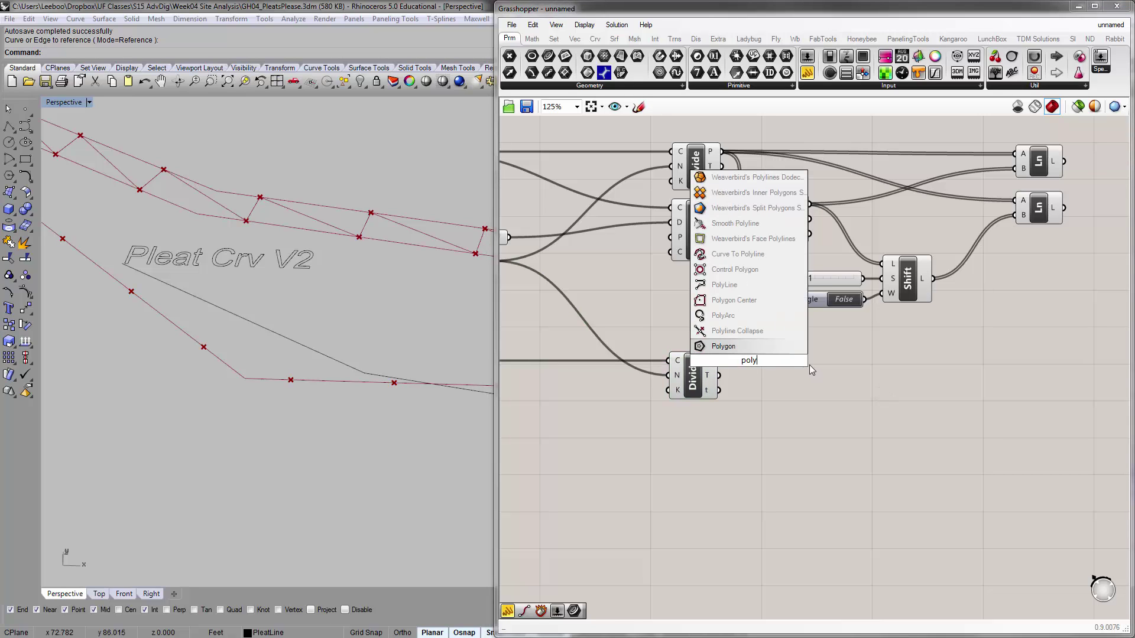
pyautogui.click(753, 304)
pyautogui.moveTo(793, 361); pyautogui.dragTo(798, 364)
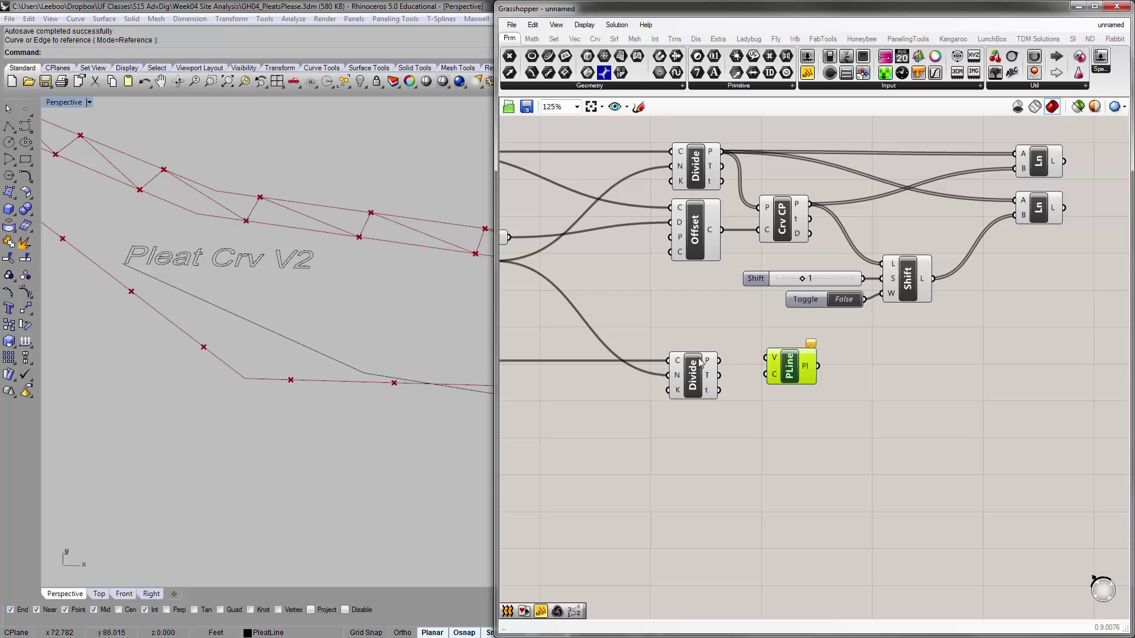
pyautogui.moveTo(719, 360); pyautogui.dragTo(777, 377)
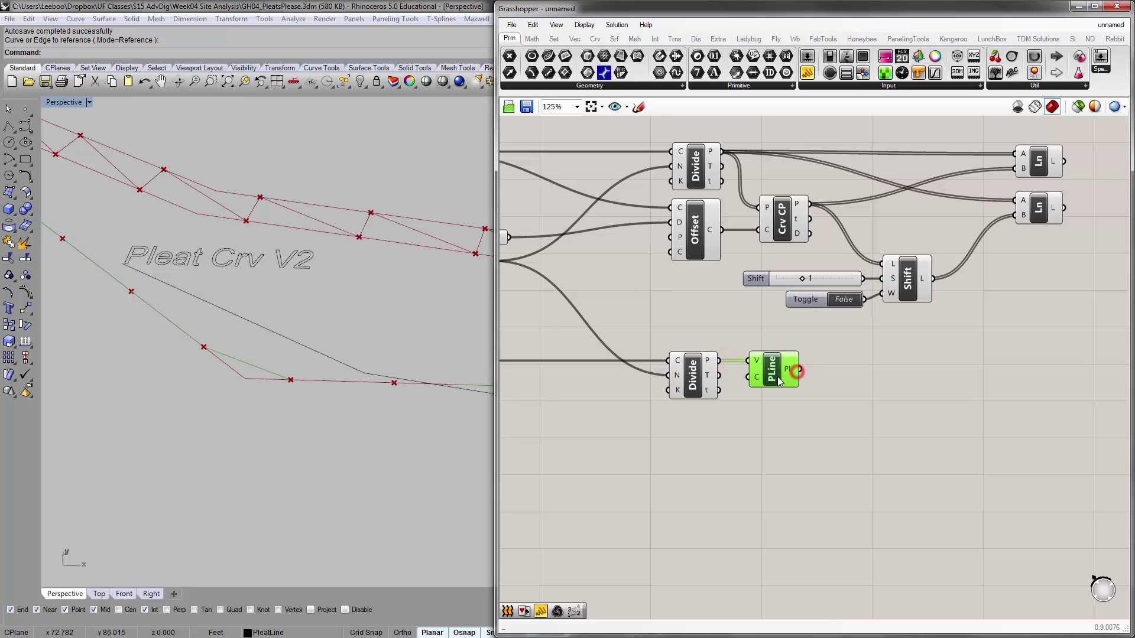
pyautogui.moveTo(281, 381); pyautogui.dragTo(308, 384, button='right')
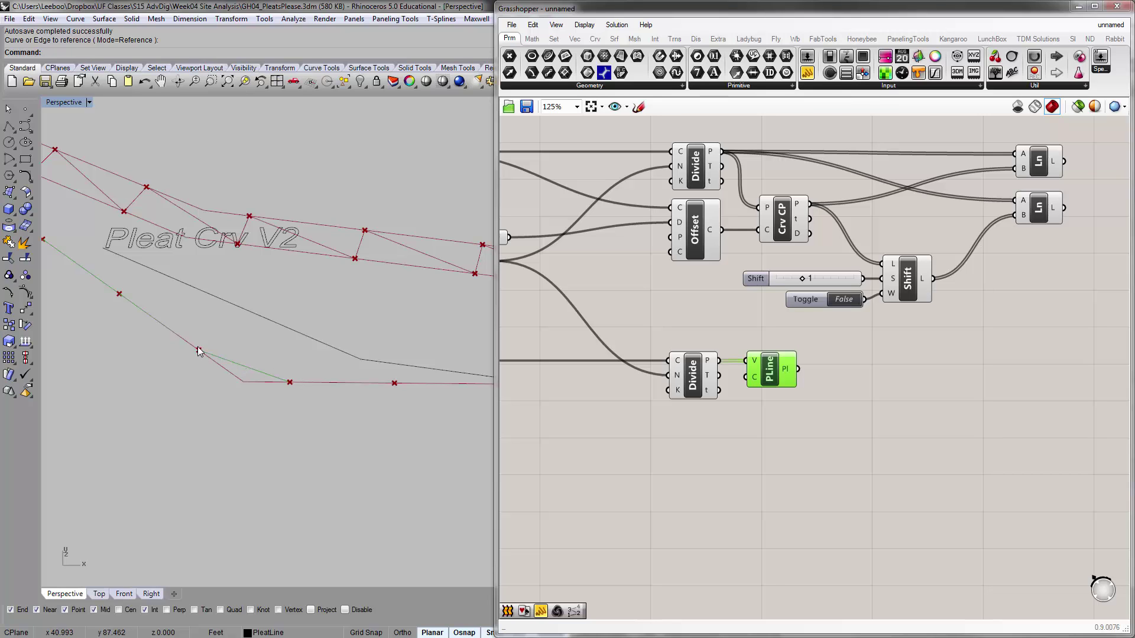
pyautogui.moveTo(347, 355)
pyautogui.mouseDown(button='right')
pyautogui.moveTo(342, 321)
pyautogui.moveTo(343, 340)
pyautogui.mouseUp(button='right')
pyautogui.click(812, 432)
pyautogui.click(769, 371)
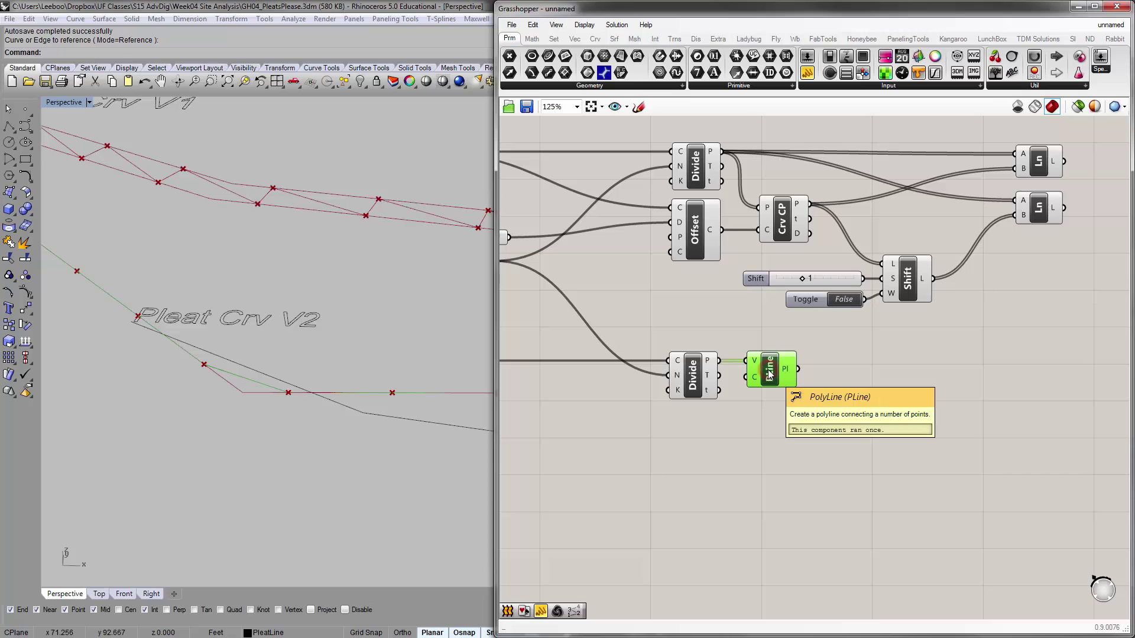
# Add an Explode curve component beside the PolyLine component.
pyautogui.doubleClick(832, 367)
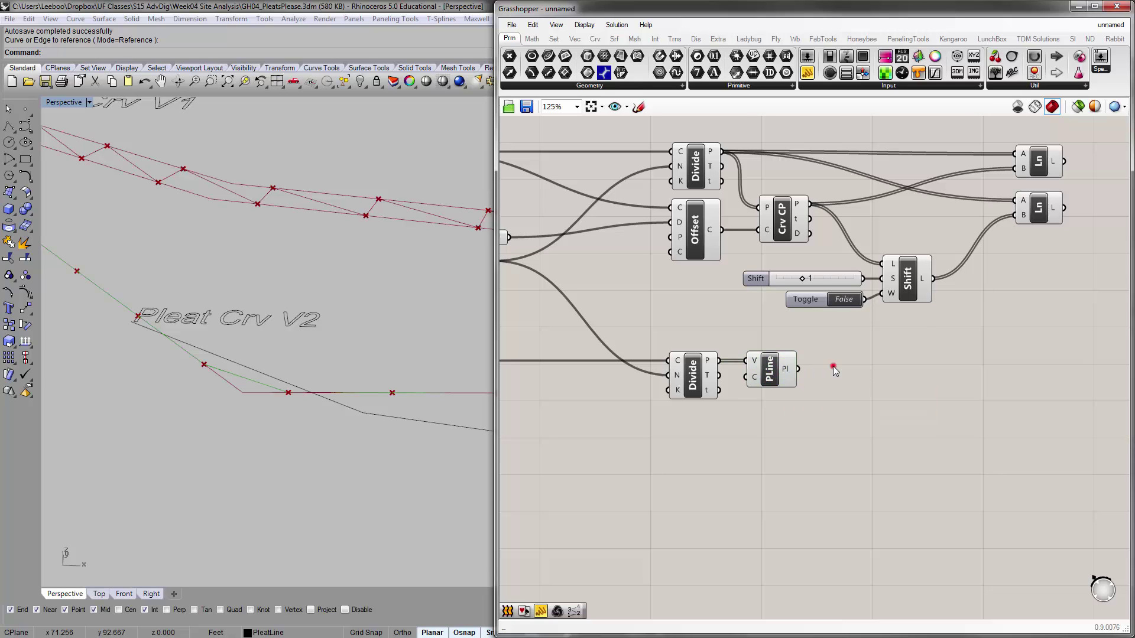
pyautogui.click(814, 423)
pyautogui.doubleClick(860, 367)
pyautogui.write('explo')
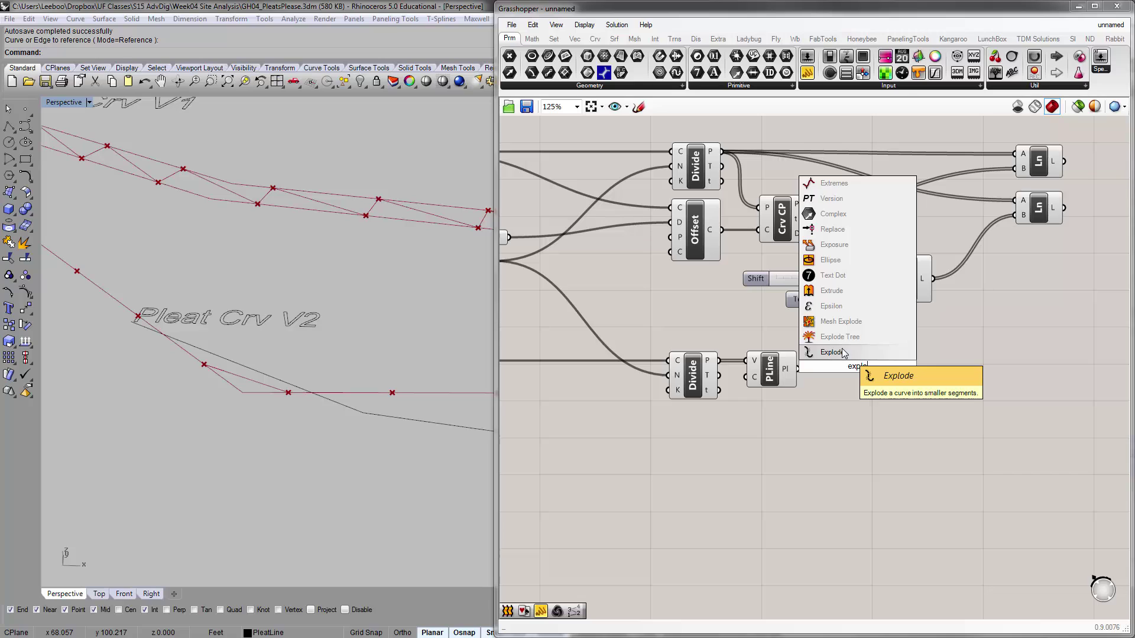
pyautogui.click(842, 351)
pyautogui.moveTo(896, 405); pyautogui.dragTo(812, 386, button='right')
pyautogui.click(778, 368)
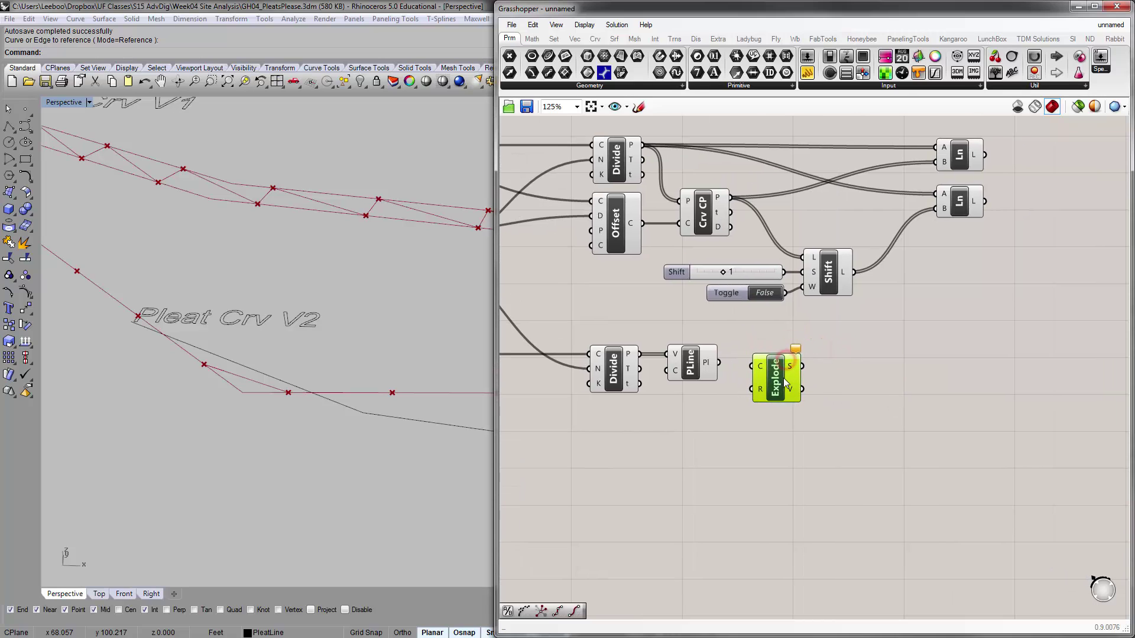
# Place the Explode component closer to the PolyLine component and connect the polyline output to its C input.
pyautogui.moveTo(782, 377); pyautogui.dragTo(771, 391)
pyautogui.moveTo(721, 363); pyautogui.dragTo(746, 361)
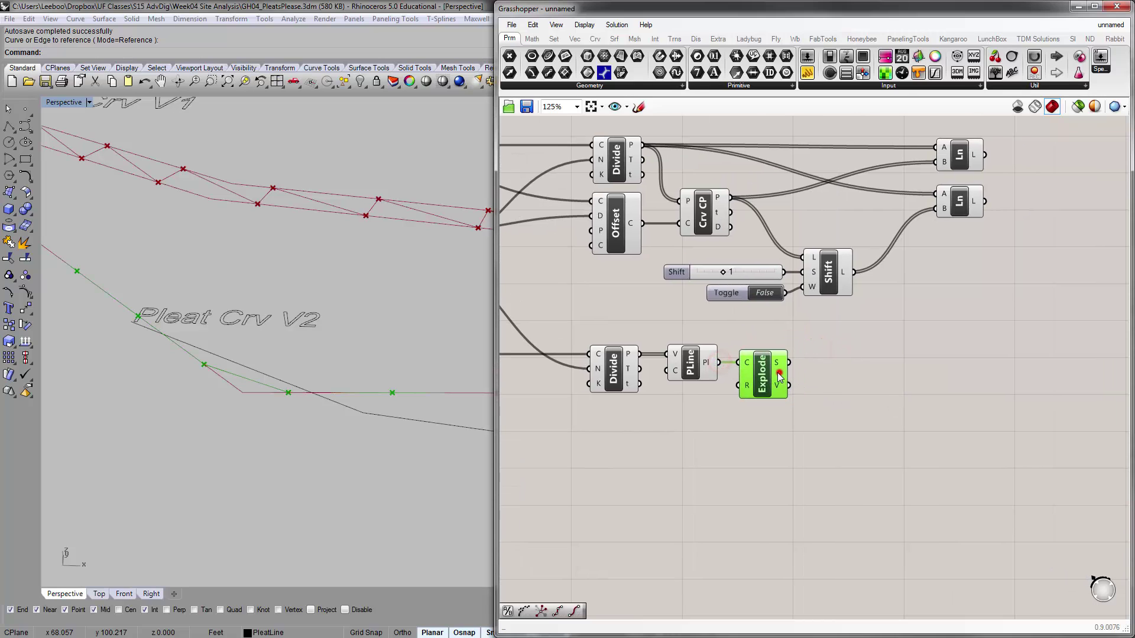
pyautogui.moveTo(797, 377); pyautogui.dragTo(745, 400, button='right')
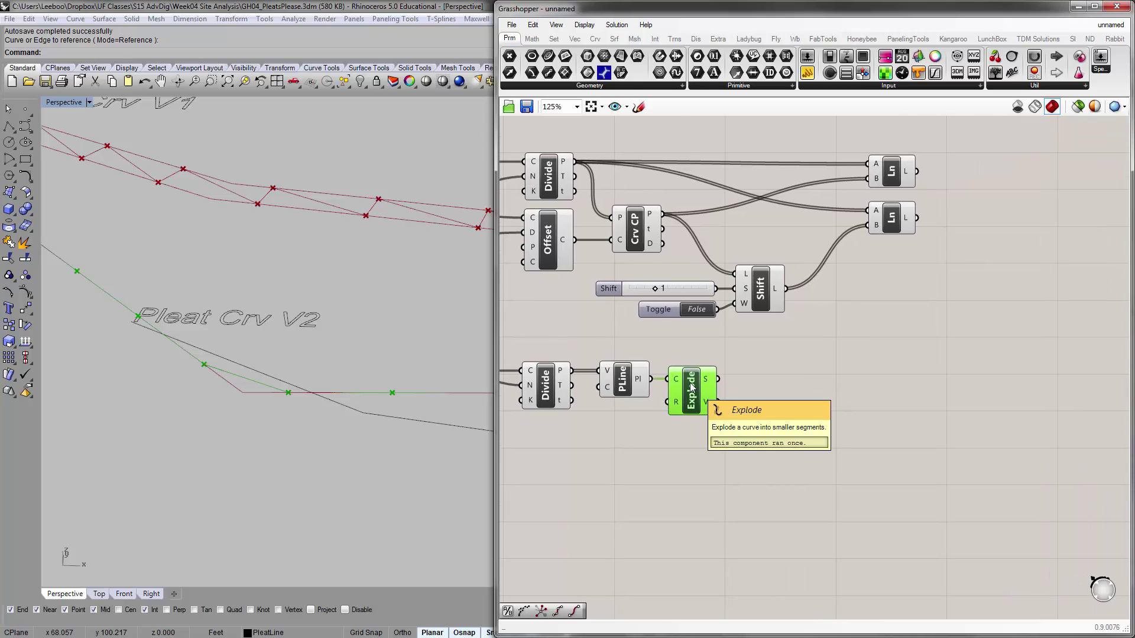
pyautogui.moveTo(707, 382)
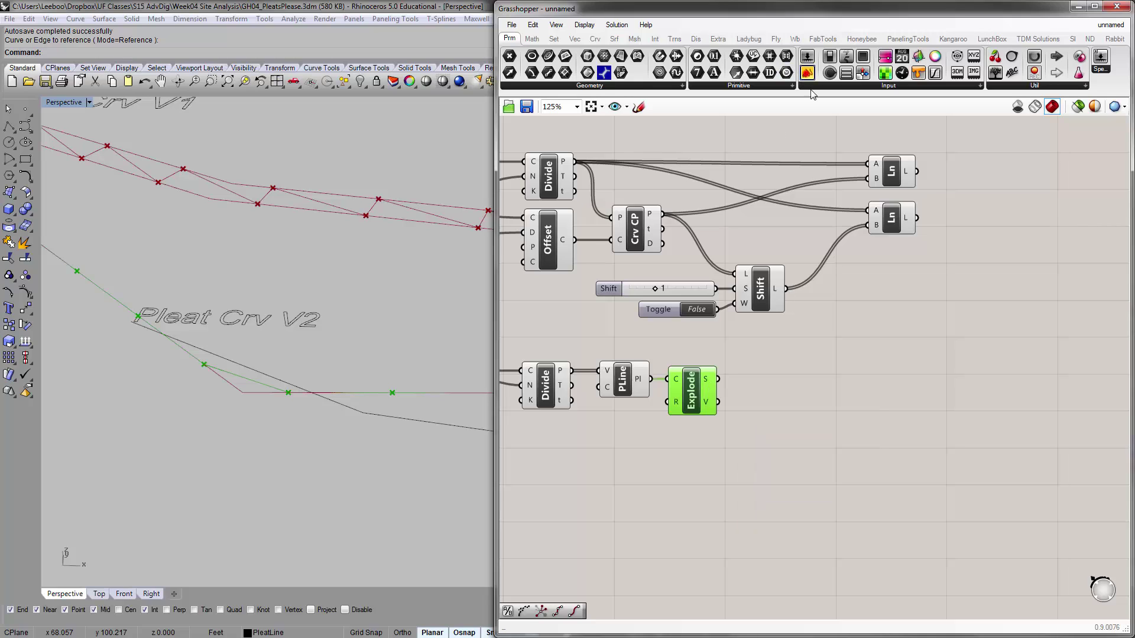
# Read Explode's S output list in a temporary Panel and delete that panel.
pyautogui.moveTo(807, 72); pyautogui.dragTo(851, 369)
pyautogui.moveTo(716, 379); pyautogui.dragTo(784, 368)
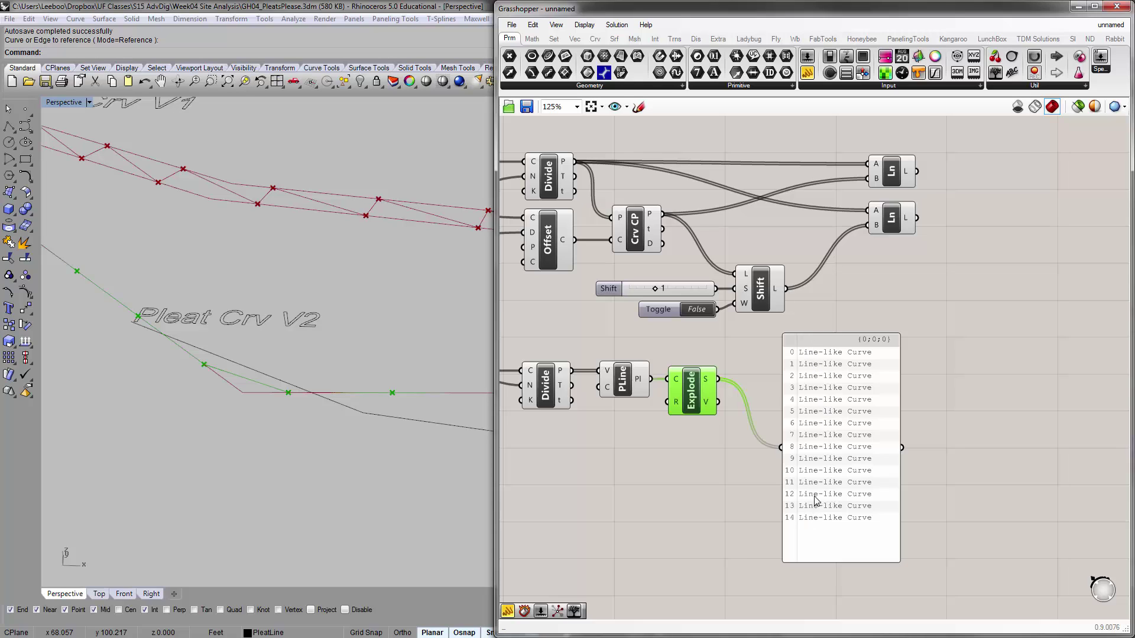
pyautogui.moveTo(821, 457); pyautogui.dragTo(842, 388)
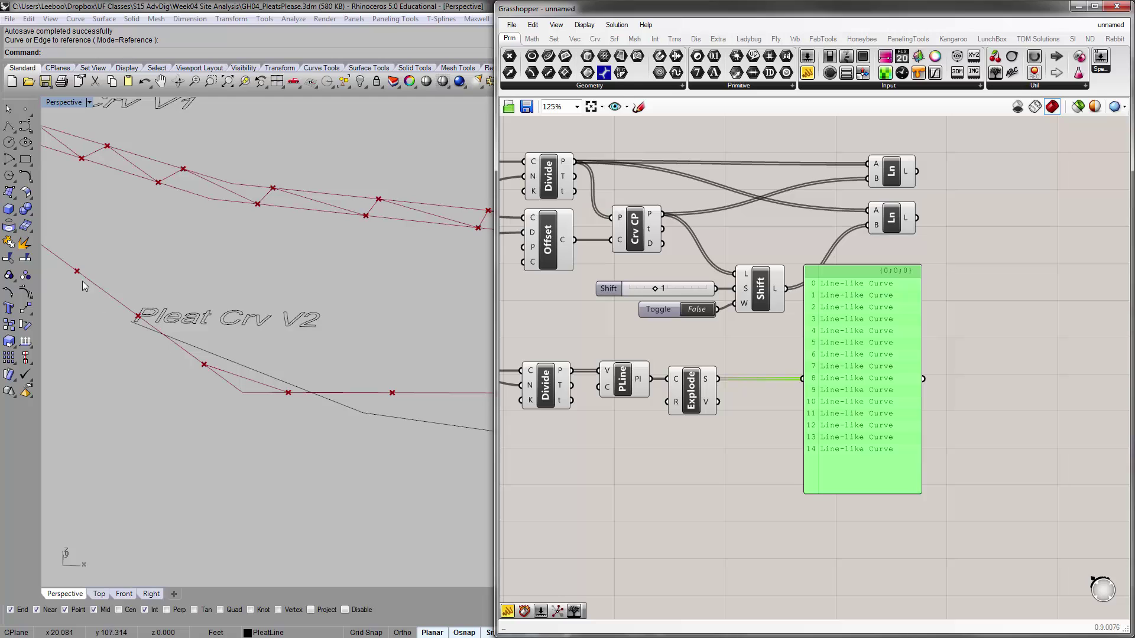
pyautogui.scroll(-2, 747, 417)
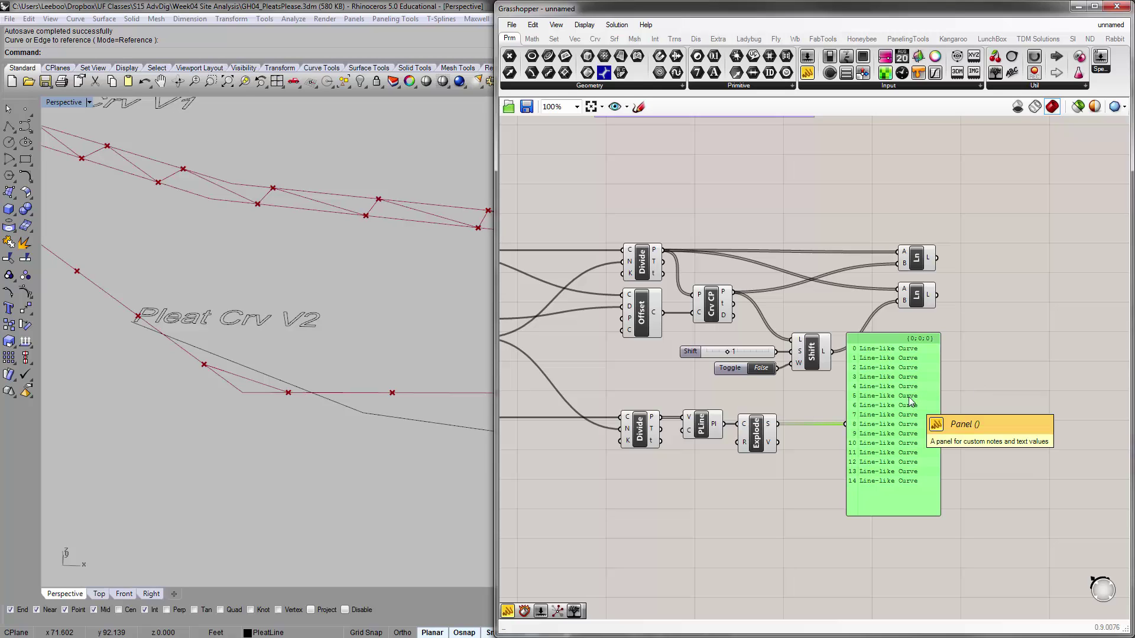
pyautogui.press('Delete')
pyautogui.moveTo(924, 402); pyautogui.dragTo(893, 424, button='right')
pyautogui.scroll(-1, 789, 422)
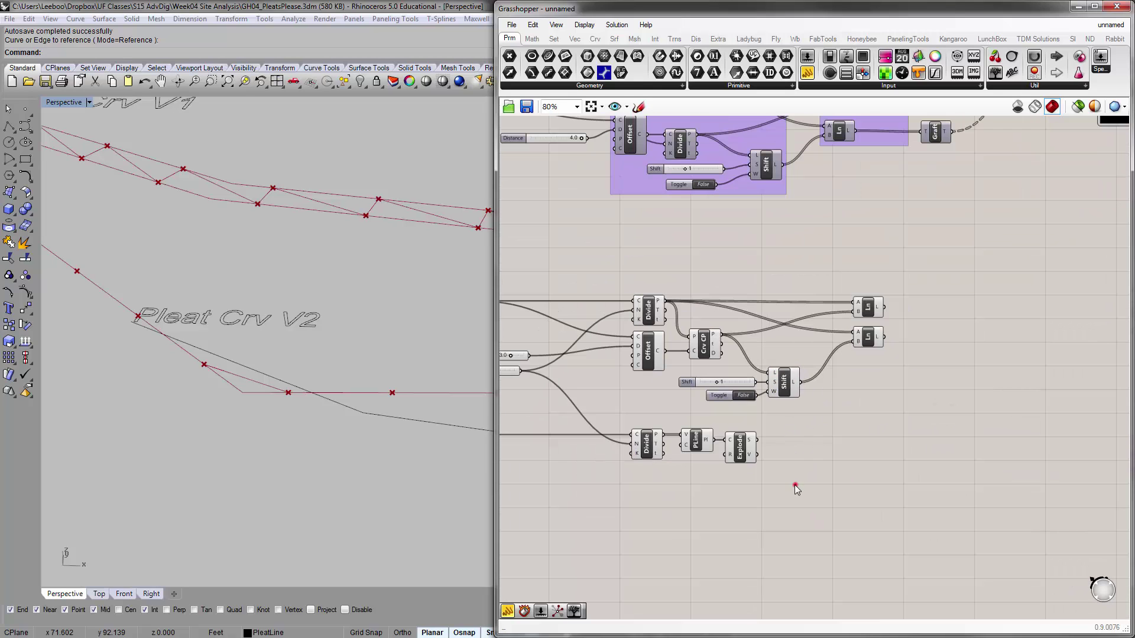
# Add a Loft component in the empty canvas area beyond the Shift and Explode components.
pyautogui.moveTo(795, 484); pyautogui.dragTo(633, 436)
pyautogui.click(828, 436)
pyautogui.moveTo(890, 430); pyautogui.dragTo(803, 423, button='right')
pyautogui.doubleClick(823, 416)
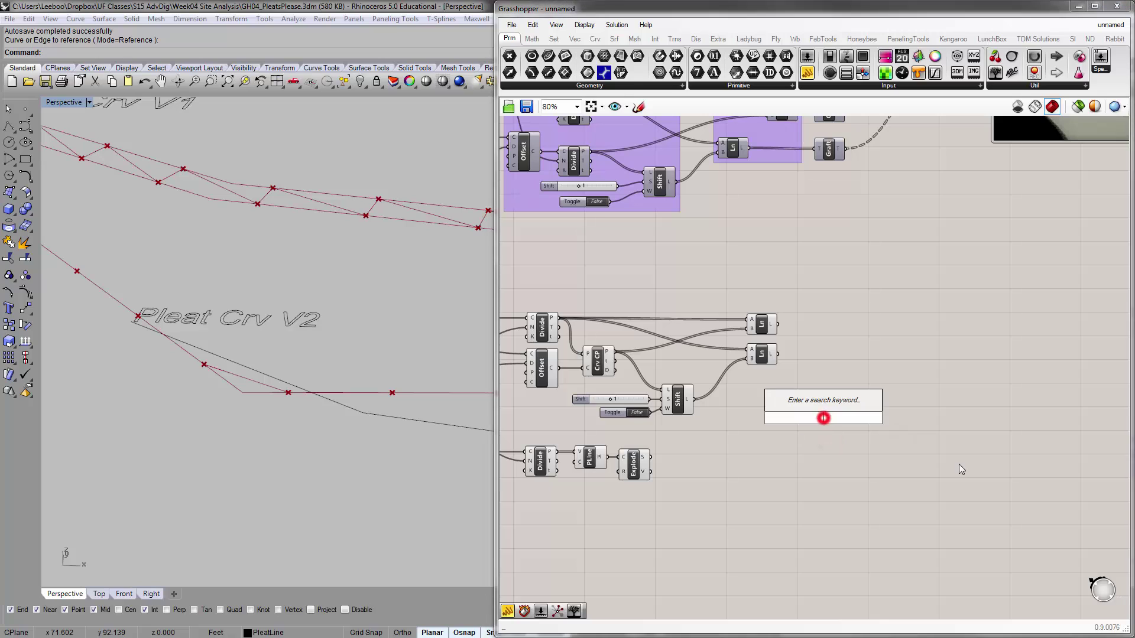
pyautogui.write('loft')
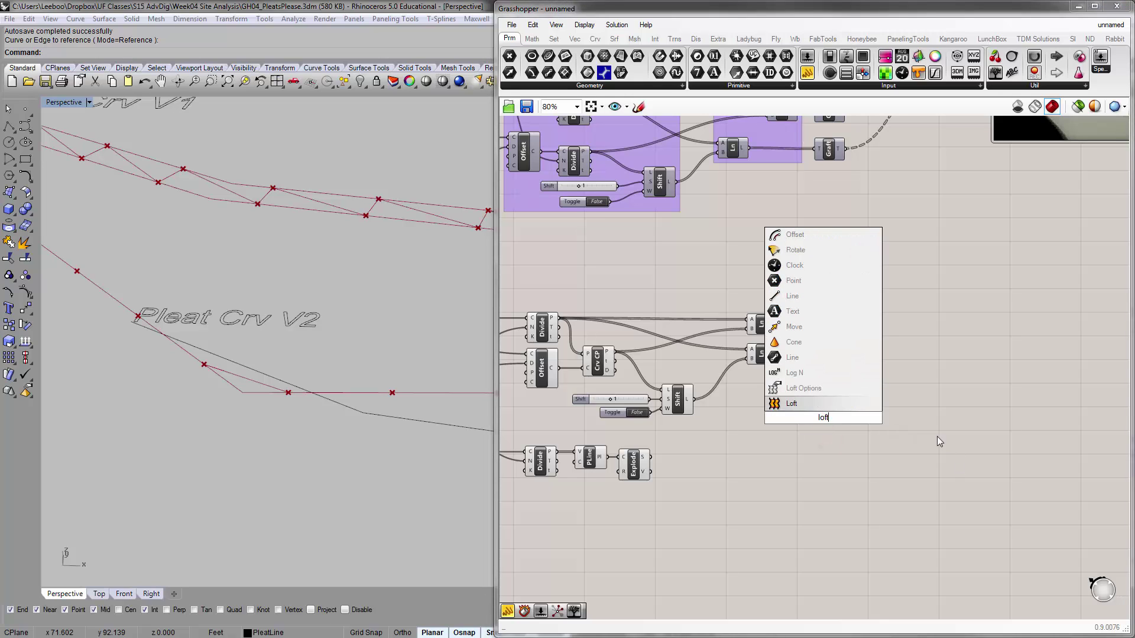
pyautogui.click(792, 404)
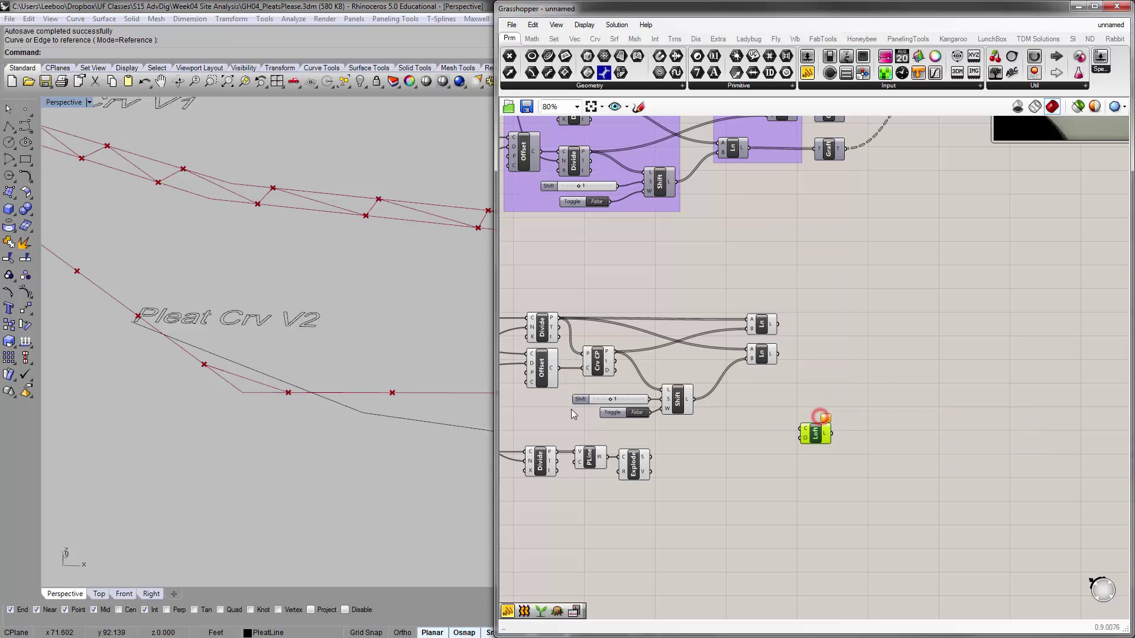
pyautogui.click(375, 425)
pyautogui.moveTo(338, 396); pyautogui.dragTo(348, 449, button='right')
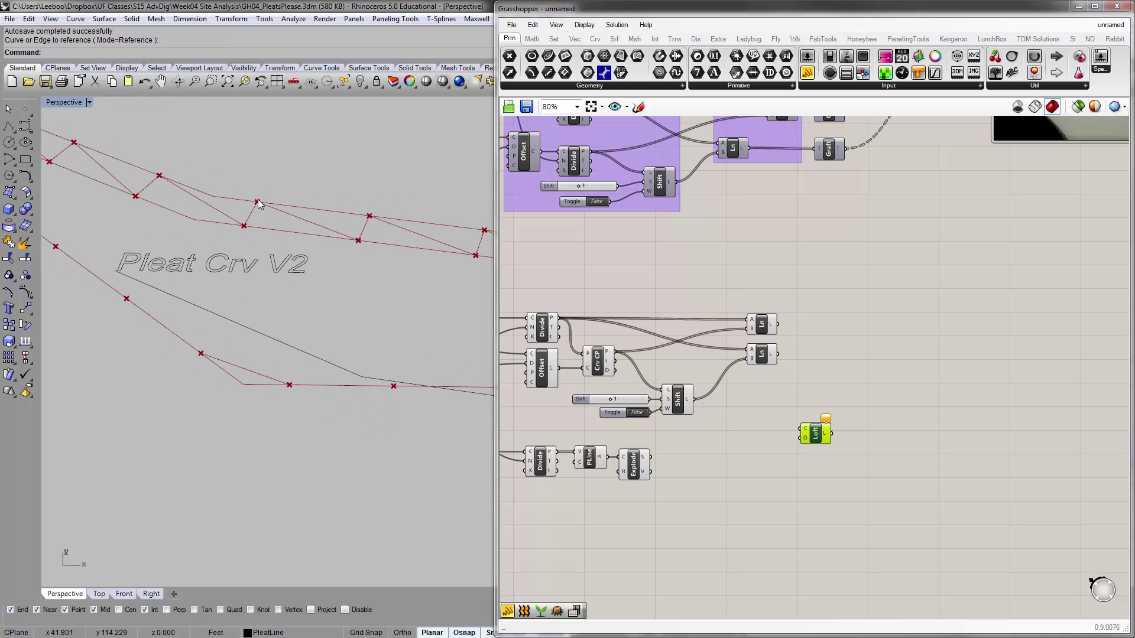
pyautogui.scroll(2, 833, 327)
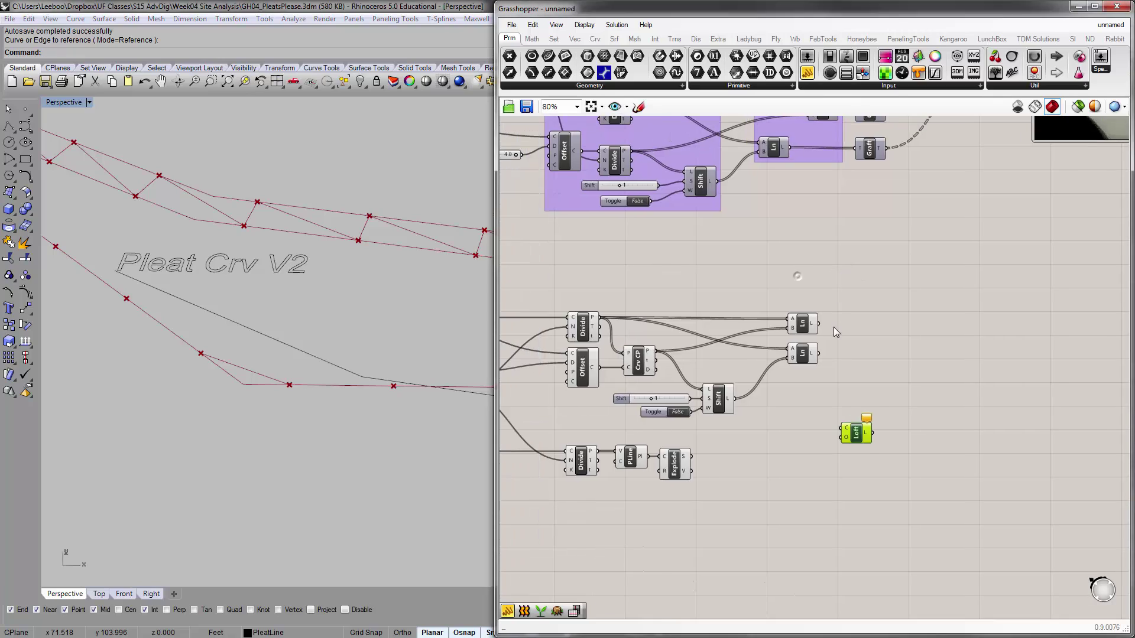
# Move the lower Line component and the Loft component farther right, and try feeding the ungrafted lines into Loft's C input.
pyautogui.click(796, 361)
pyautogui.moveTo(796, 362); pyautogui.dragTo(874, 365)
pyautogui.click(863, 456)
pyautogui.moveTo(862, 456); pyautogui.dragTo(957, 403)
pyautogui.click(901, 404)
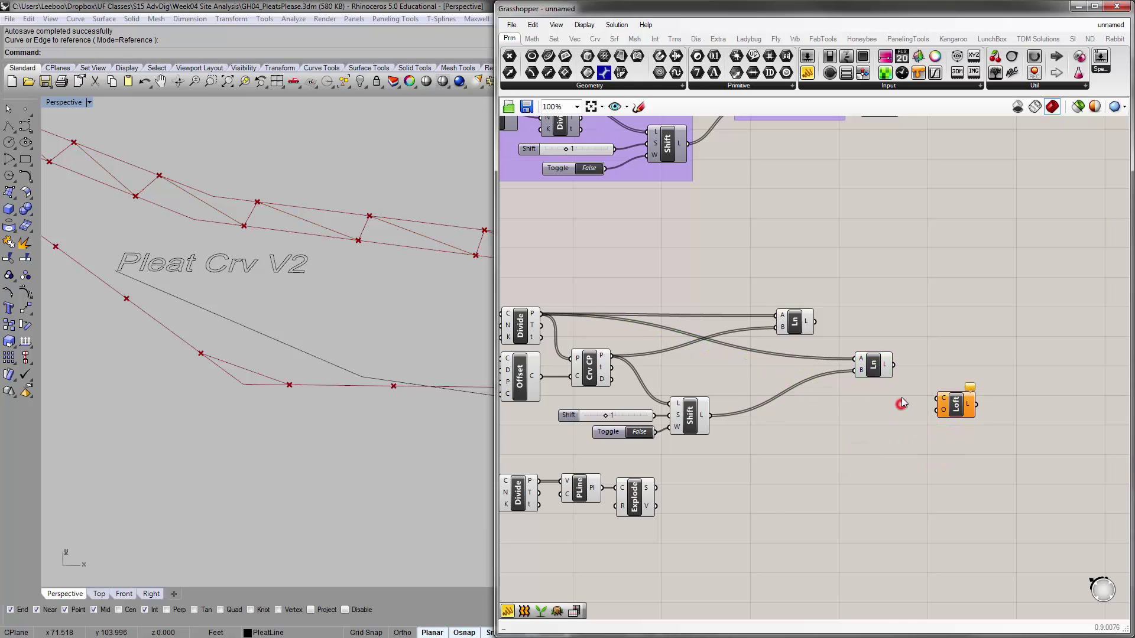
pyautogui.moveTo(902, 403); pyautogui.dragTo(854, 372, button='right')
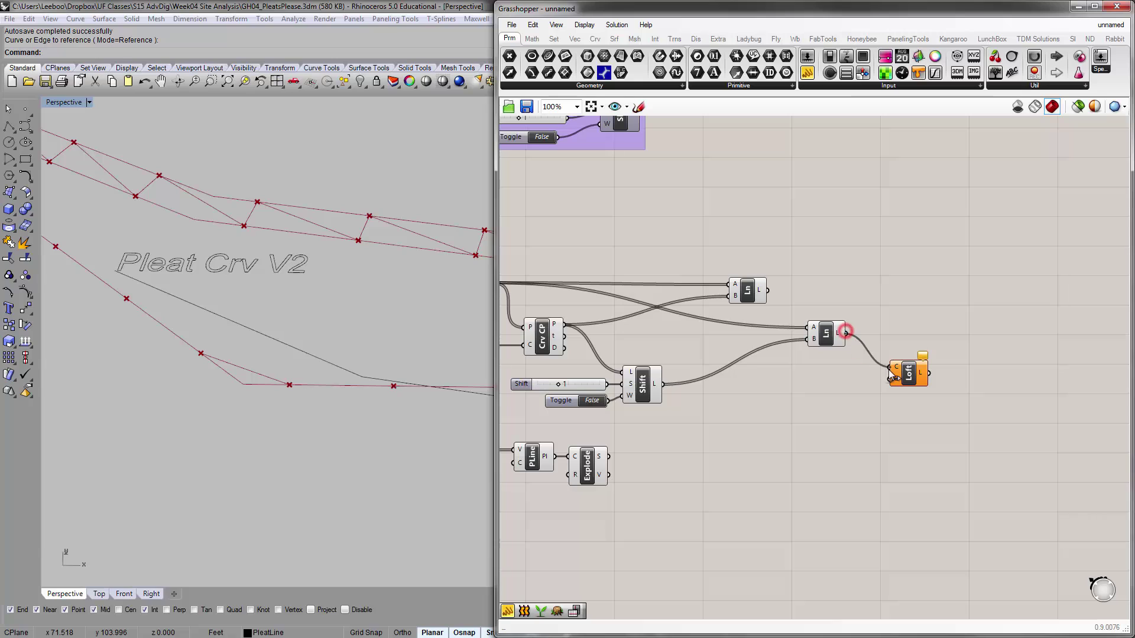
pyautogui.moveTo(849, 334); pyautogui.dragTo(891, 367)
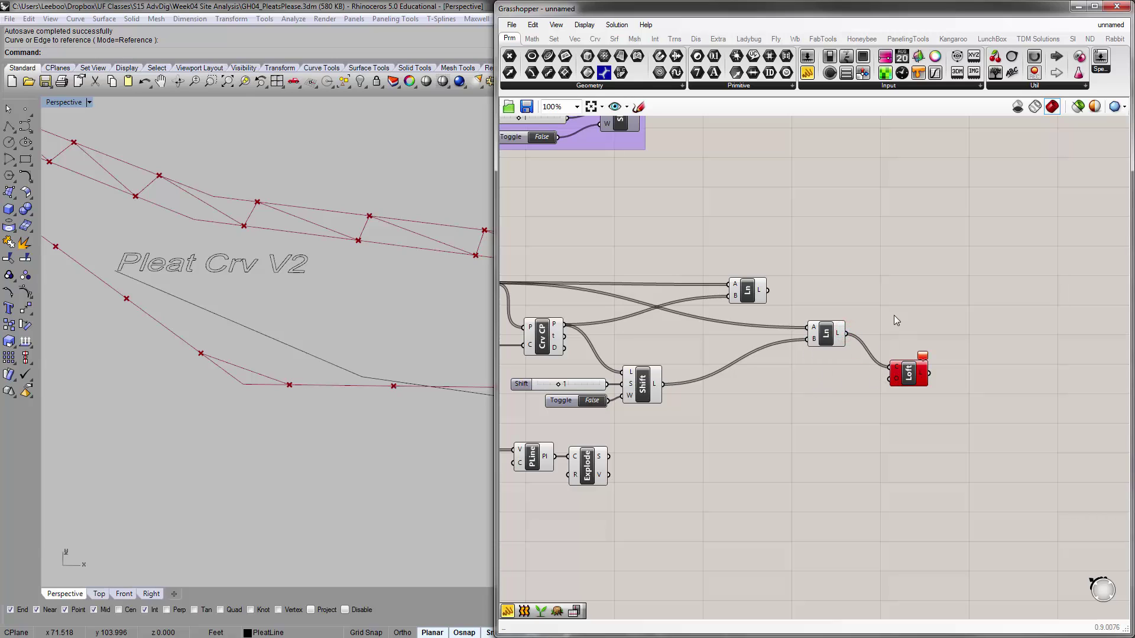
pyautogui.hotkey('ctrl', 'z')
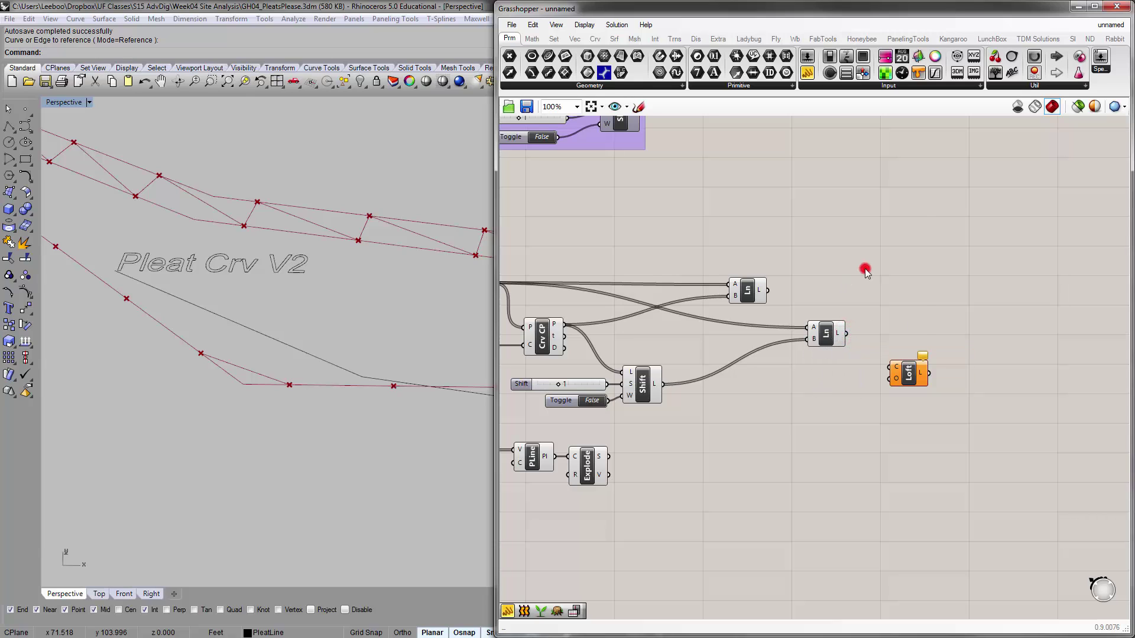
# Add a Panel on the lower Line component's L output and enlarge it to examine the list structure of the lines.
pyautogui.doubleClick(865, 271)
pyautogui.write('//')
pyautogui.press('Return')
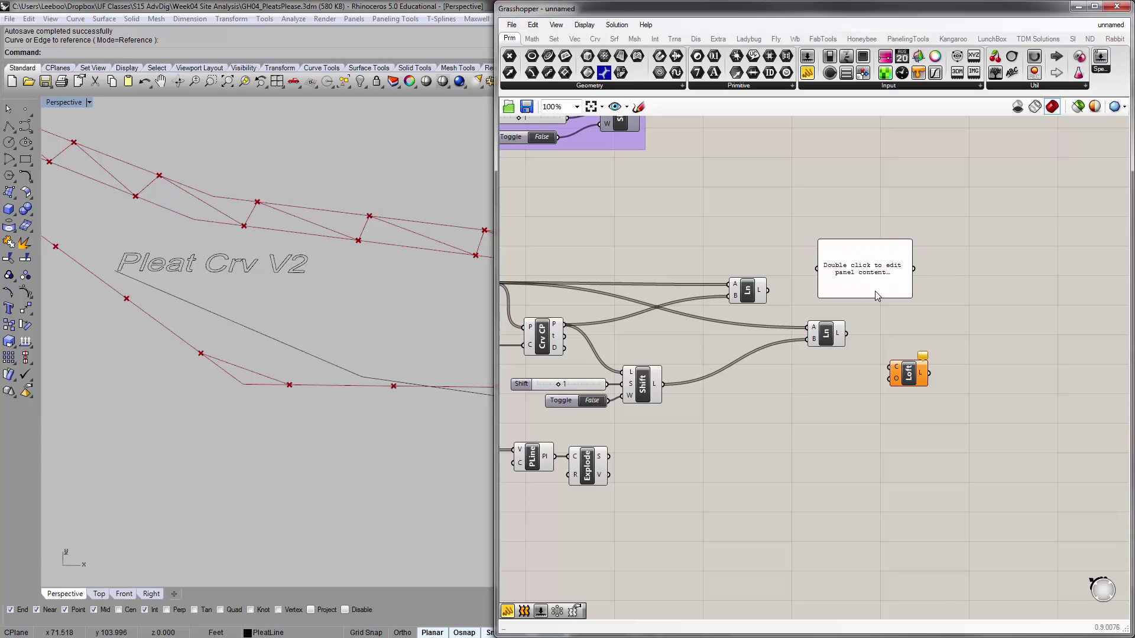
pyautogui.moveTo(858, 276); pyautogui.dragTo(901, 307)
pyautogui.moveTo(847, 333); pyautogui.dragTo(862, 302)
pyautogui.moveTo(879, 309); pyautogui.dragTo(793, 306, button='right')
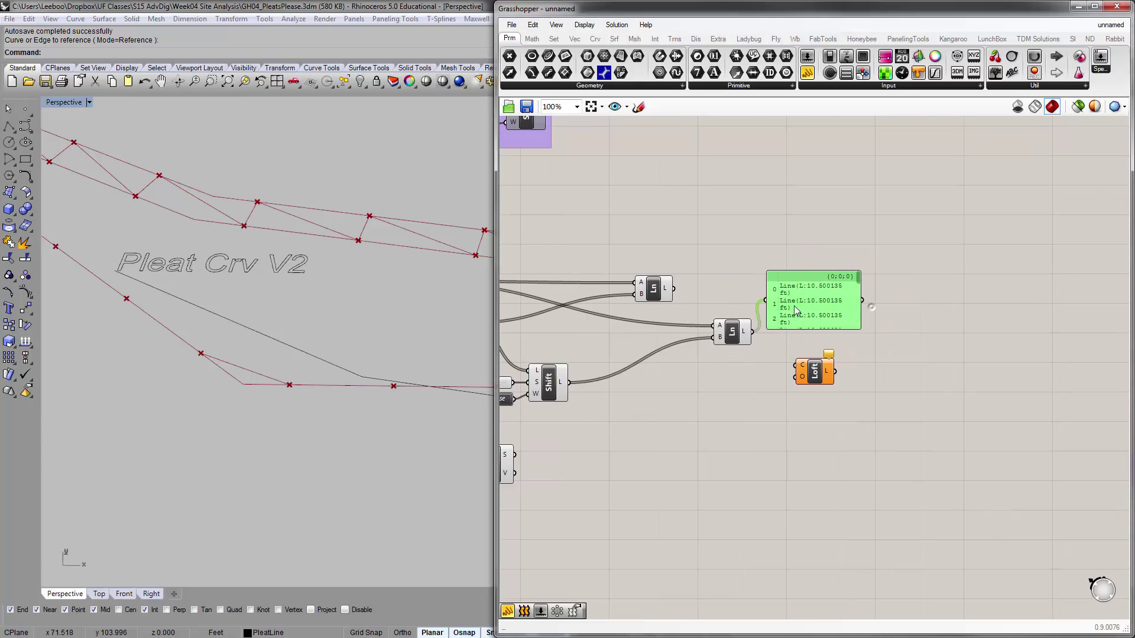
pyautogui.moveTo(860, 325); pyautogui.dragTo(947, 503)
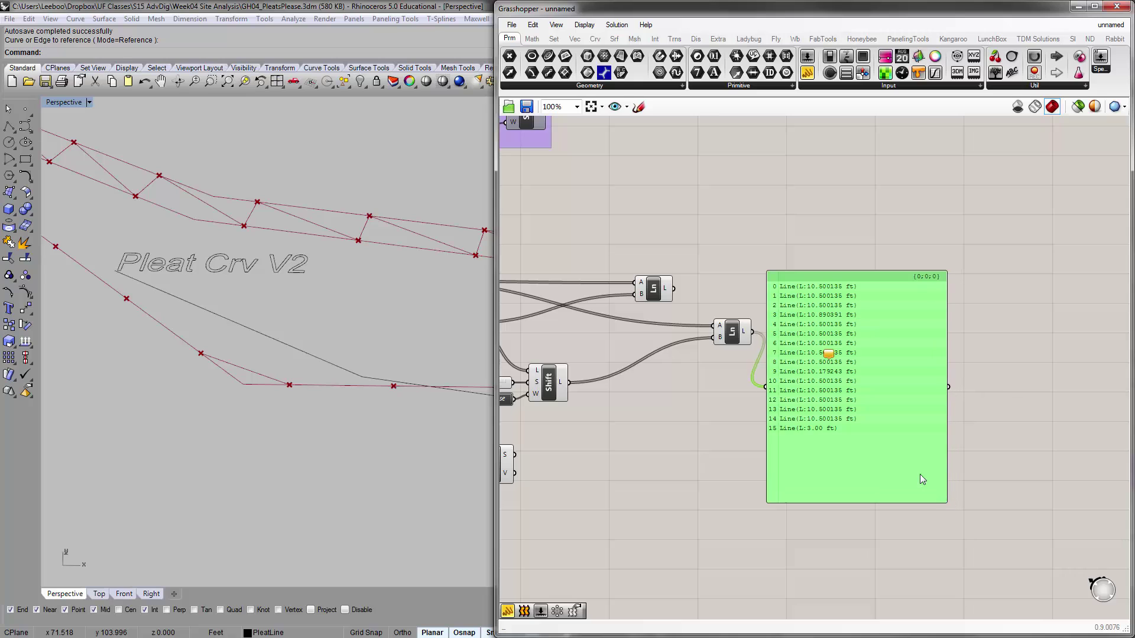
pyautogui.moveTo(844, 396); pyautogui.dragTo(853, 253)
pyautogui.moveTo(854, 253); pyautogui.dragTo(867, 328, button='right')
pyautogui.moveTo(856, 329); pyautogui.dragTo(993, 340)
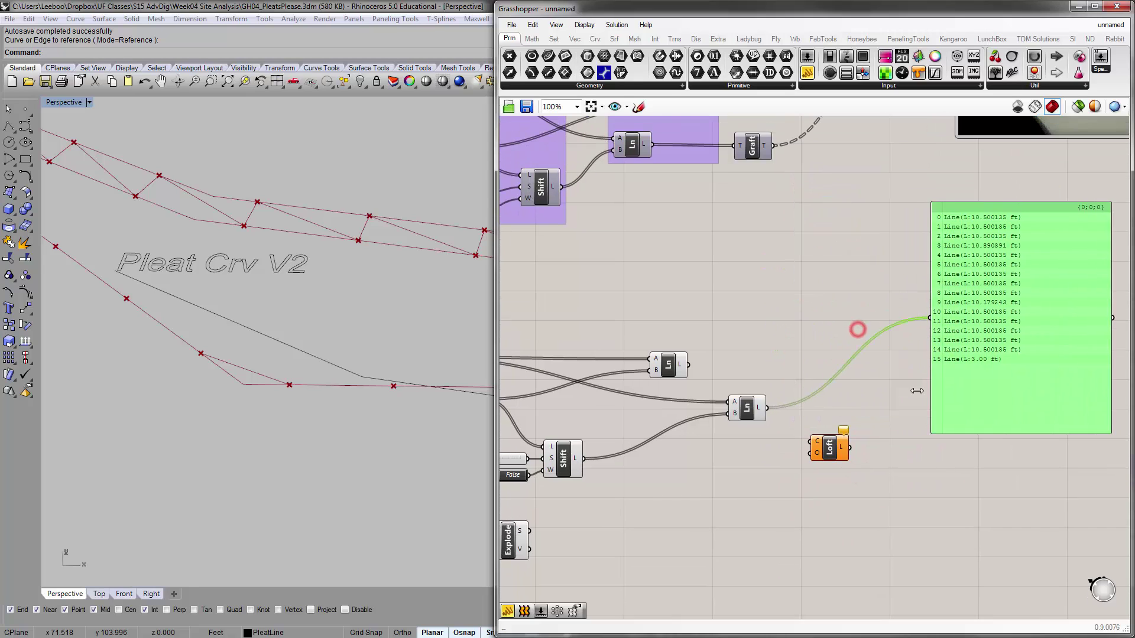
# Connect the lower Line component's L output directly to Loft's C input and check the Loft component's status.
pyautogui.moveTo(861, 402); pyautogui.dragTo(848, 335, button='right')
pyautogui.scroll(2, 776, 355)
pyautogui.moveTo(739, 332); pyautogui.dragTo(805, 385)
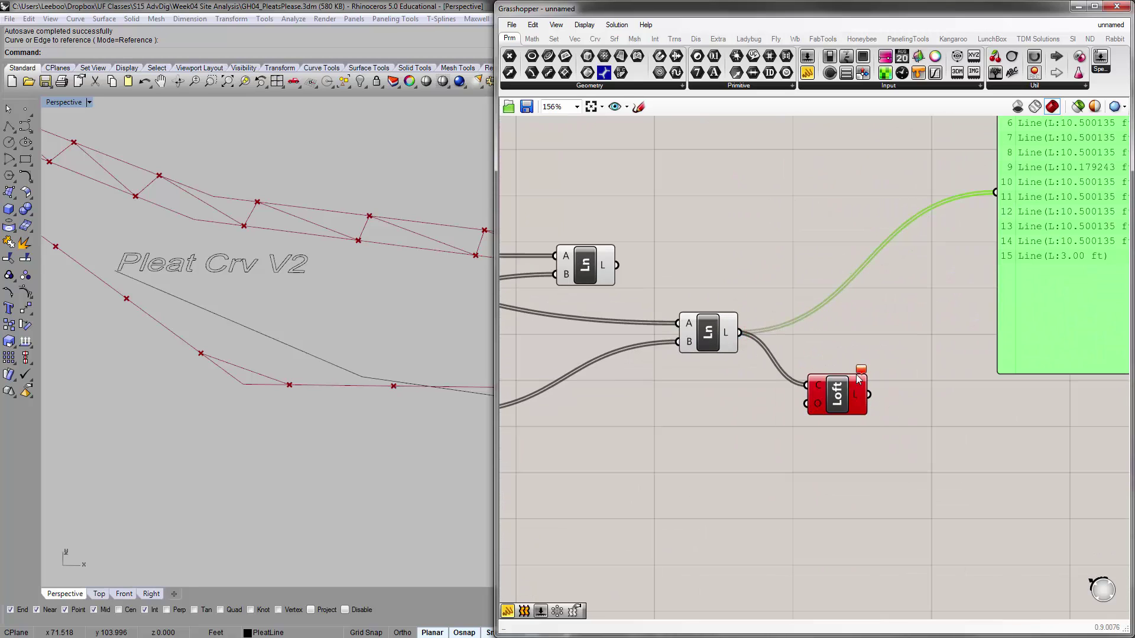
pyautogui.click(870, 344)
pyautogui.scroll(-2, 870, 344)
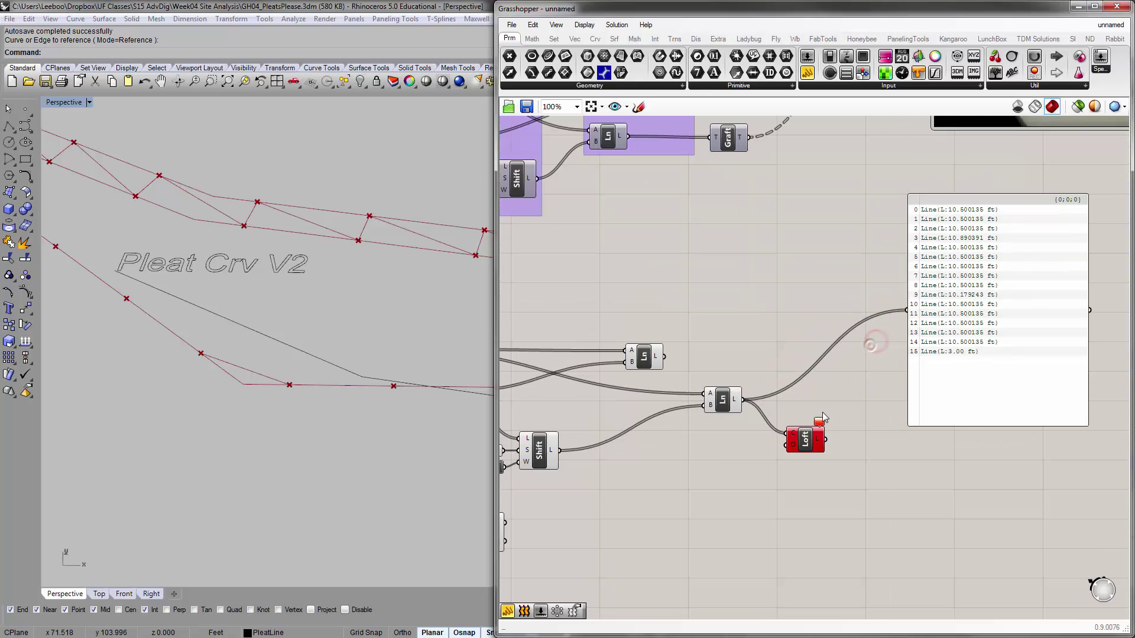
# Delete the panel and add a Graft Tree component fed by the lower Line component's L output, shifting Loft to make room.
pyautogui.click(942, 358)
pyautogui.press('Delete')
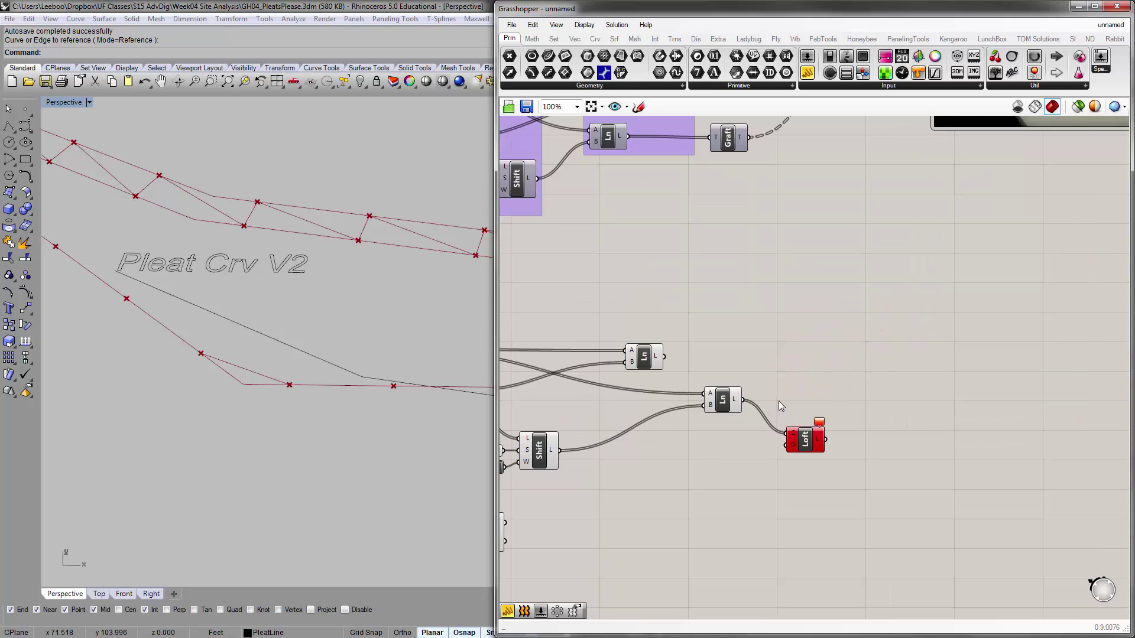
pyautogui.doubleClick(765, 370)
pyautogui.write('graft')
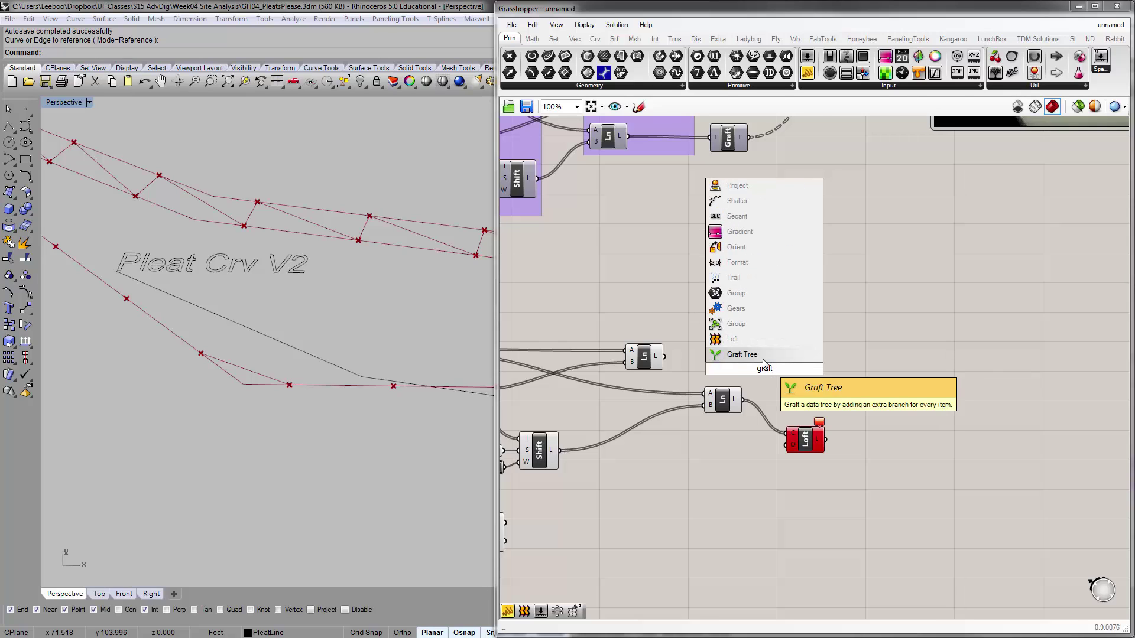
pyautogui.press('Return')
pyautogui.moveTo(765, 374); pyautogui.dragTo(768, 399)
pyautogui.moveTo(804, 441); pyautogui.dragTo(831, 451)
# Add a Panel connected to the Graft Tree output and enlarge it to show the line branches.
pyautogui.doubleClick(863, 345)
pyautogui.write('//')
pyautogui.press('Return')
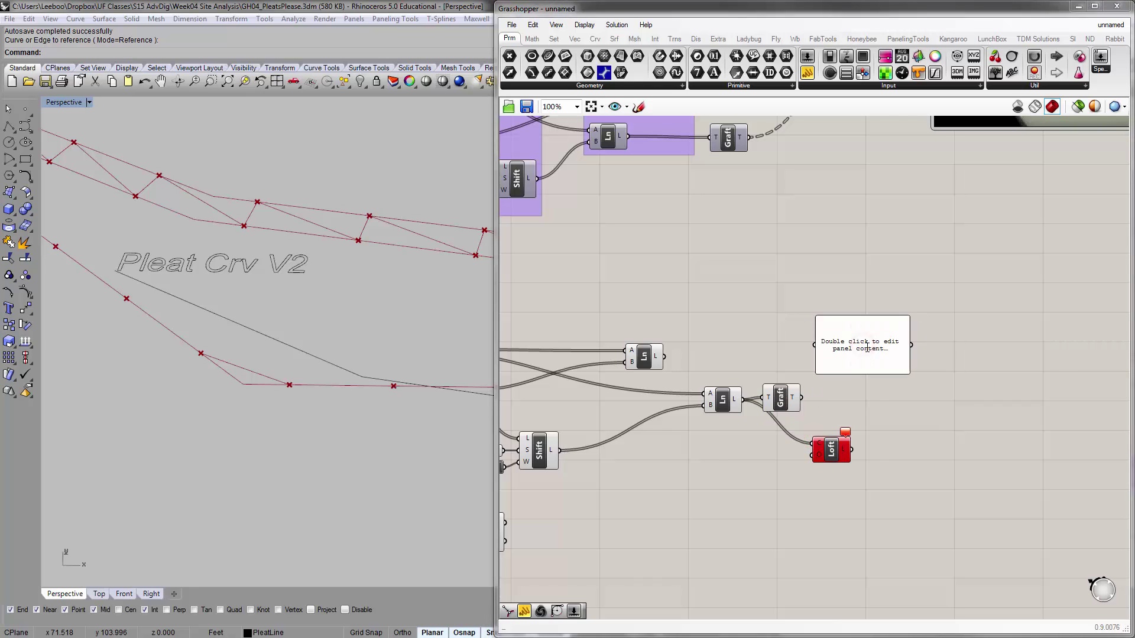
pyautogui.moveTo(802, 398); pyautogui.dragTo(816, 345)
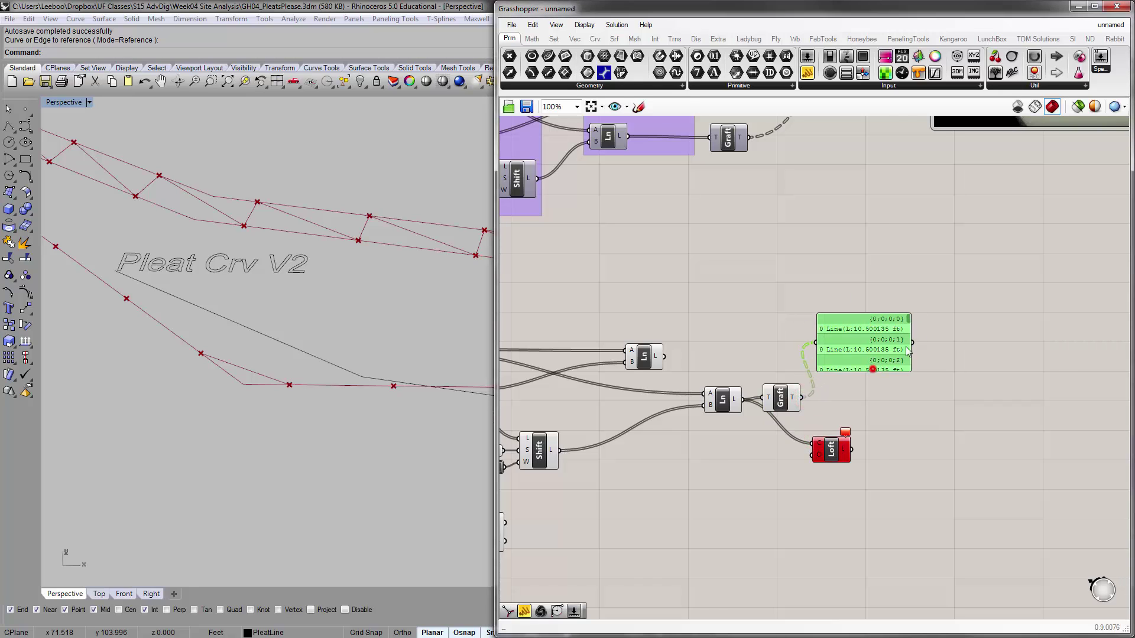
pyautogui.moveTo(905, 346); pyautogui.dragTo(1029, 393)
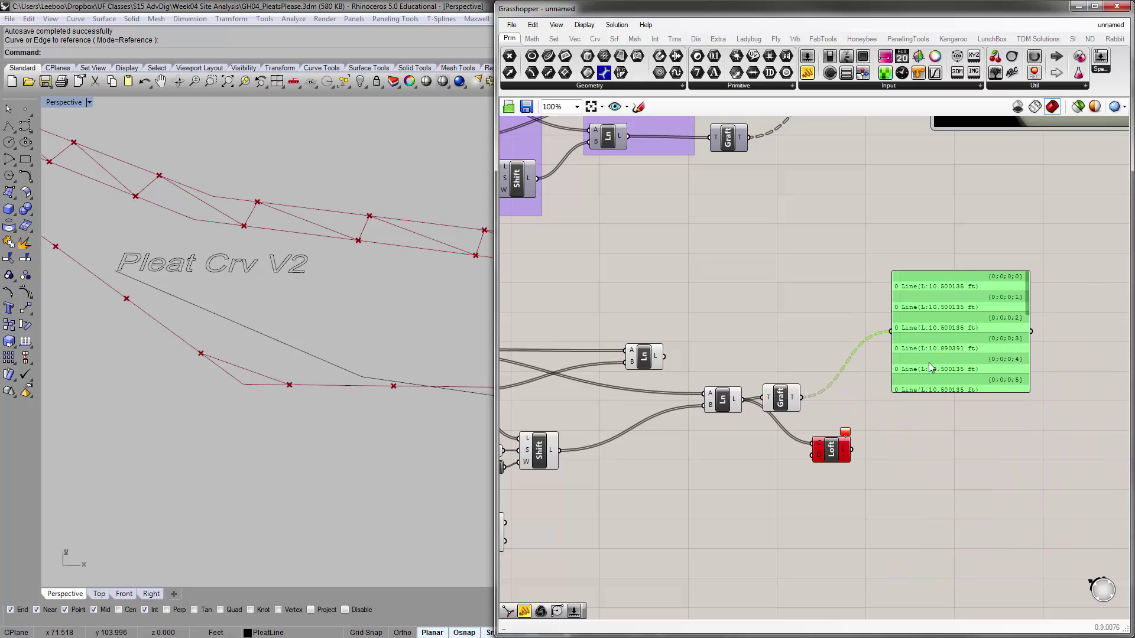
# Connect the Graft Tree output to Loft's C input in place of the ungrafted lines.
pyautogui.moveTo(853, 400); pyautogui.dragTo(866, 353, button='right')
pyautogui.click(855, 407)
pyautogui.click(839, 405)
pyautogui.moveTo(855, 406)
pyautogui.mouseDown()
pyautogui.moveTo(889, 402)
pyautogui.moveTo(856, 393)
pyautogui.moveTo(880, 409)
pyautogui.moveTo(877, 422)
pyautogui.mouseUp()
pyautogui.moveTo(269, 214)
pyautogui.mouseDown(button='right')
pyautogui.moveTo(246, 152)
pyautogui.moveTo(287, 233)
pyautogui.moveTo(275, 235)
pyautogui.mouseUp(button='right')
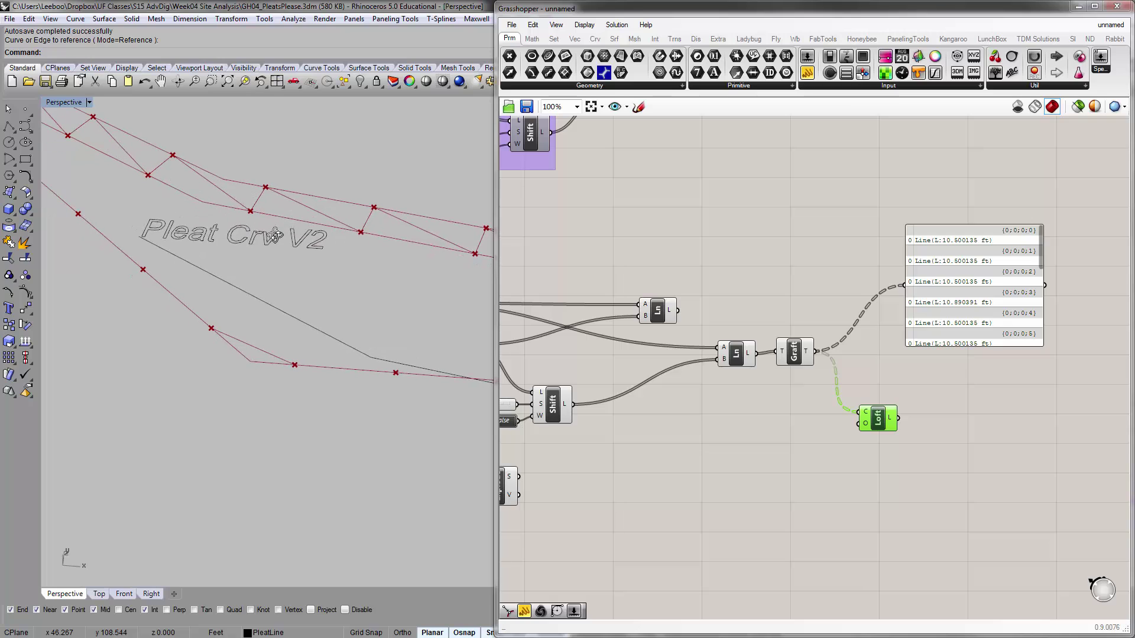
# Move the panel below the Loft component, connect Explode's S output to it instead, and stretch it to show the whole segment list.
pyautogui.moveTo(952, 325); pyautogui.dragTo(924, 320)
pyautogui.moveTo(754, 396); pyautogui.dragTo(816, 370, button='right')
pyautogui.click(856, 325)
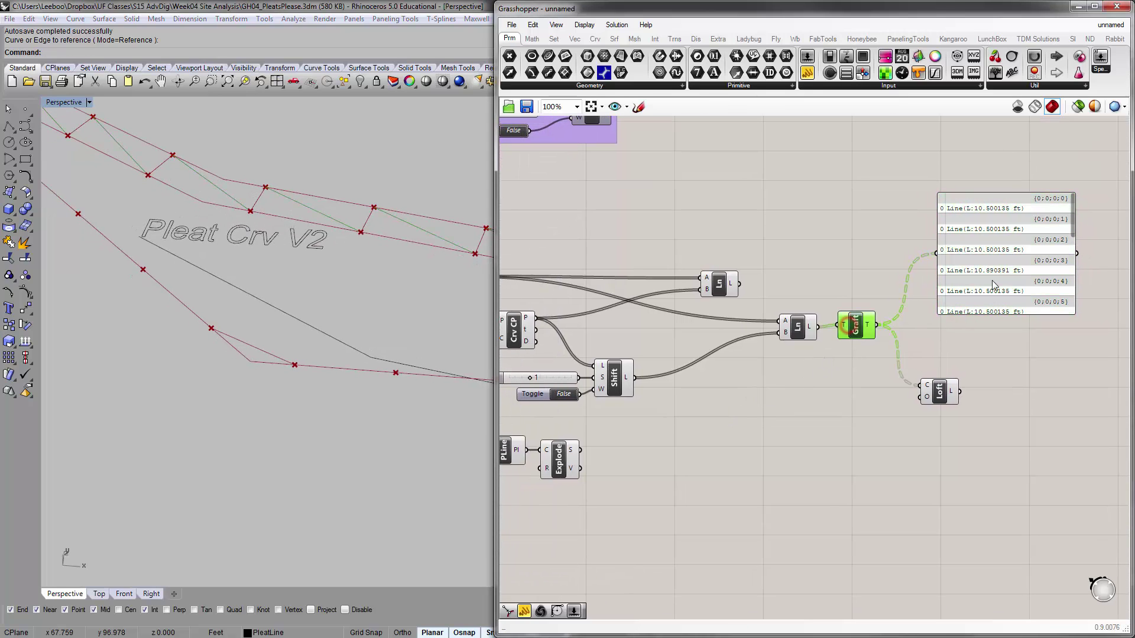
pyautogui.moveTo(992, 279); pyautogui.dragTo(742, 482)
pyautogui.click(549, 460)
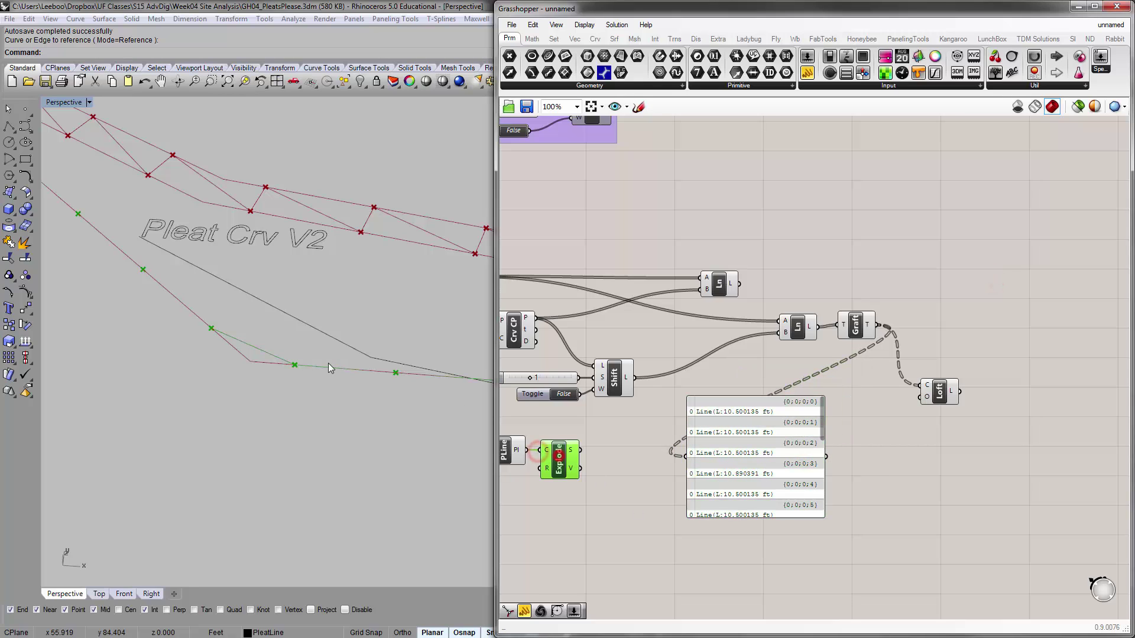
pyautogui.moveTo(580, 451); pyautogui.dragTo(686, 457)
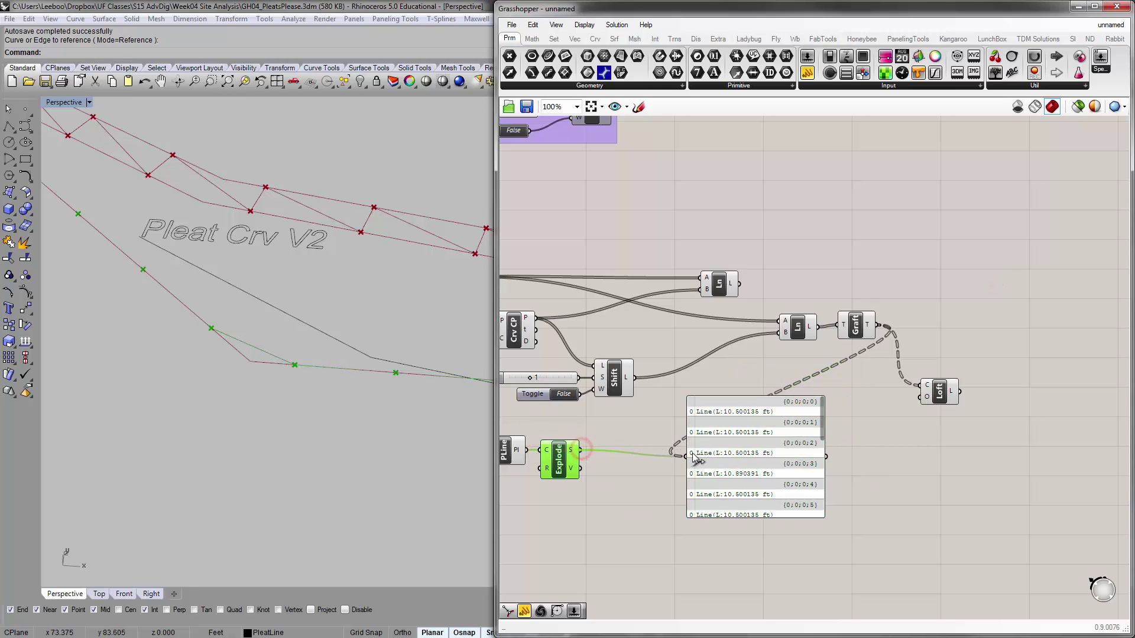
pyautogui.moveTo(689, 456); pyautogui.dragTo(653, 389, button='right')
pyautogui.moveTo(744, 449); pyautogui.dragTo(744, 558)
pyautogui.moveTo(712, 415); pyautogui.dragTo(748, 416)
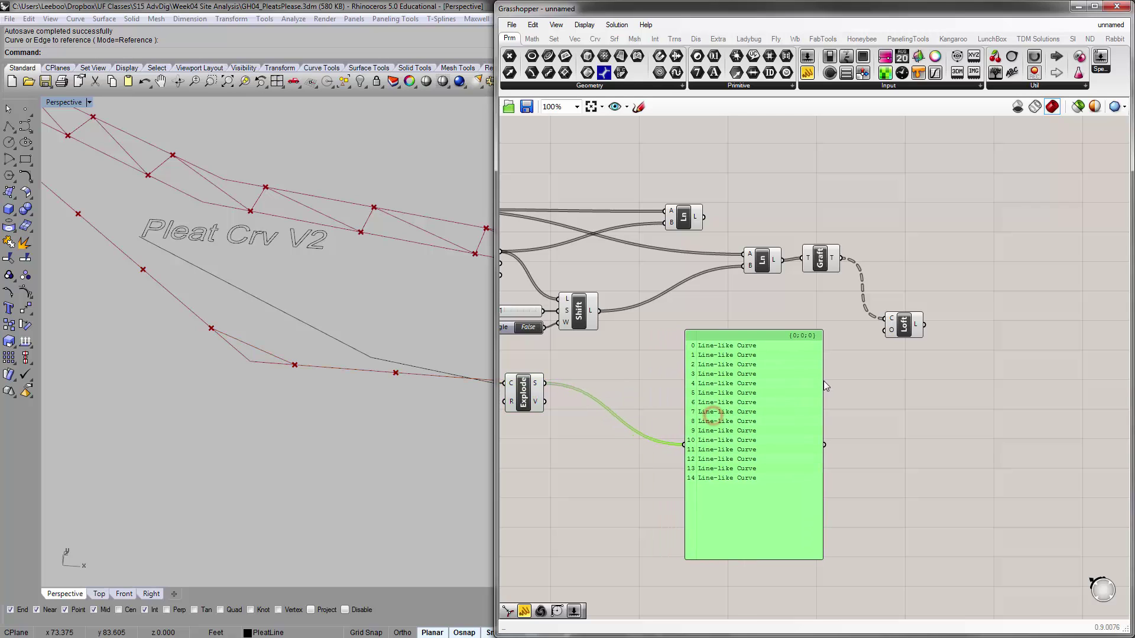
pyautogui.click(904, 324)
pyautogui.click(641, 303)
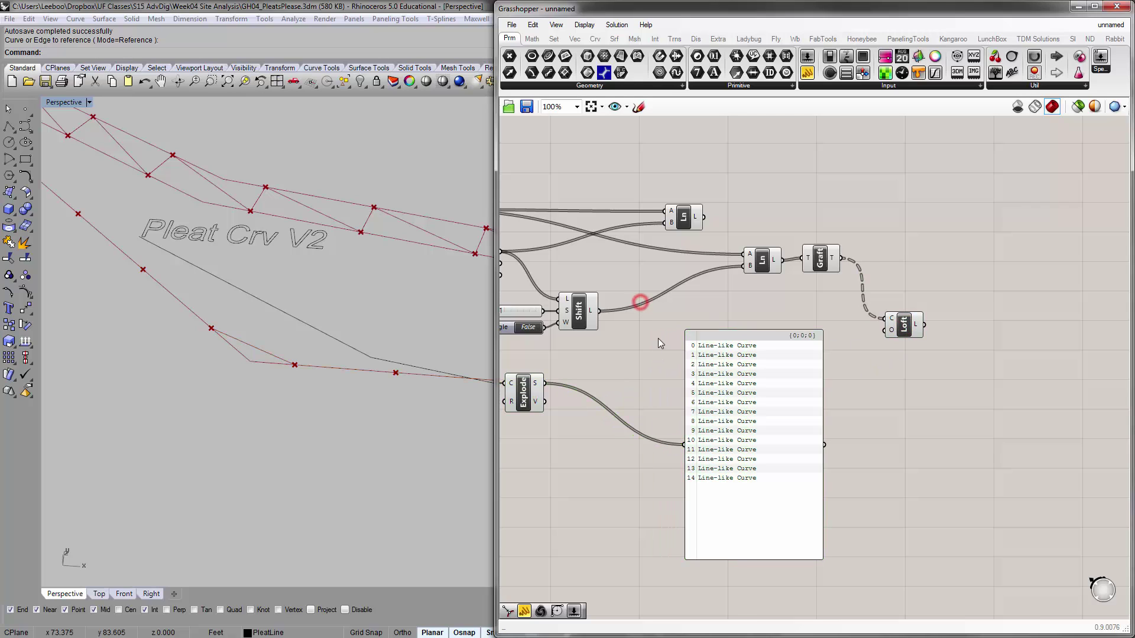
# Duplicate the Graft Tree component beside Explode, wire it between Explode's S output and the panel, and move the panel aside.
pyautogui.click(815, 270)
pyautogui.keyDown('alt'); pyautogui.moveTo(832, 267); pyautogui.dragTo(633, 401); pyautogui.keyUp('alt')
pyautogui.moveTo(545, 383); pyautogui.dragTo(686, 444)
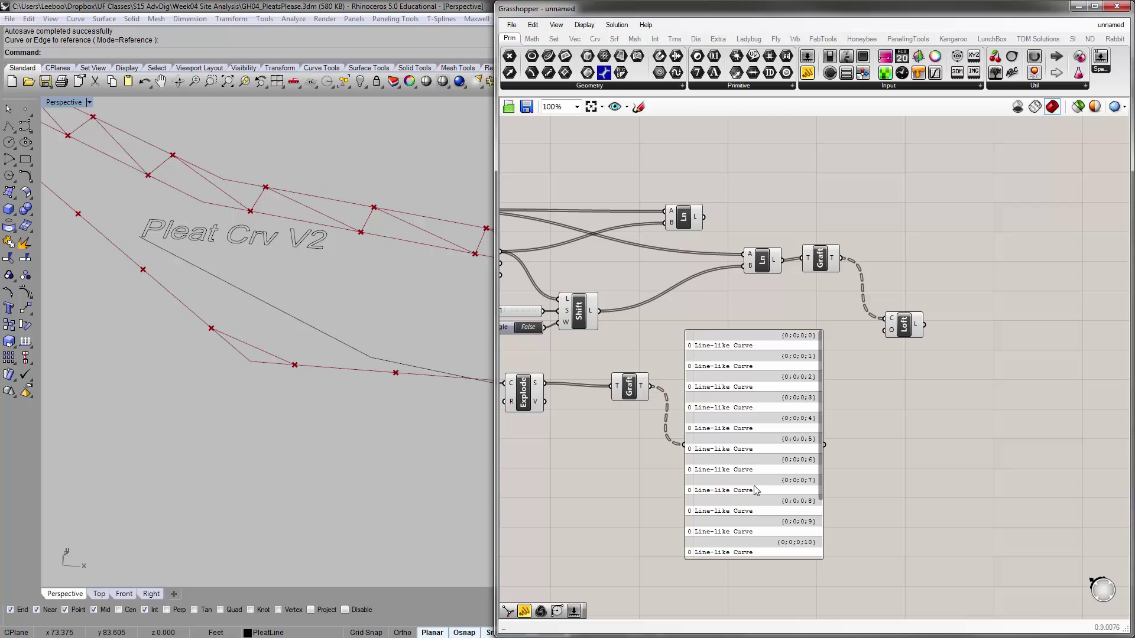
pyautogui.moveTo(748, 399); pyautogui.dragTo(930, 441)
pyautogui.moveTo(704, 349); pyautogui.dragTo(646, 357, button='right')
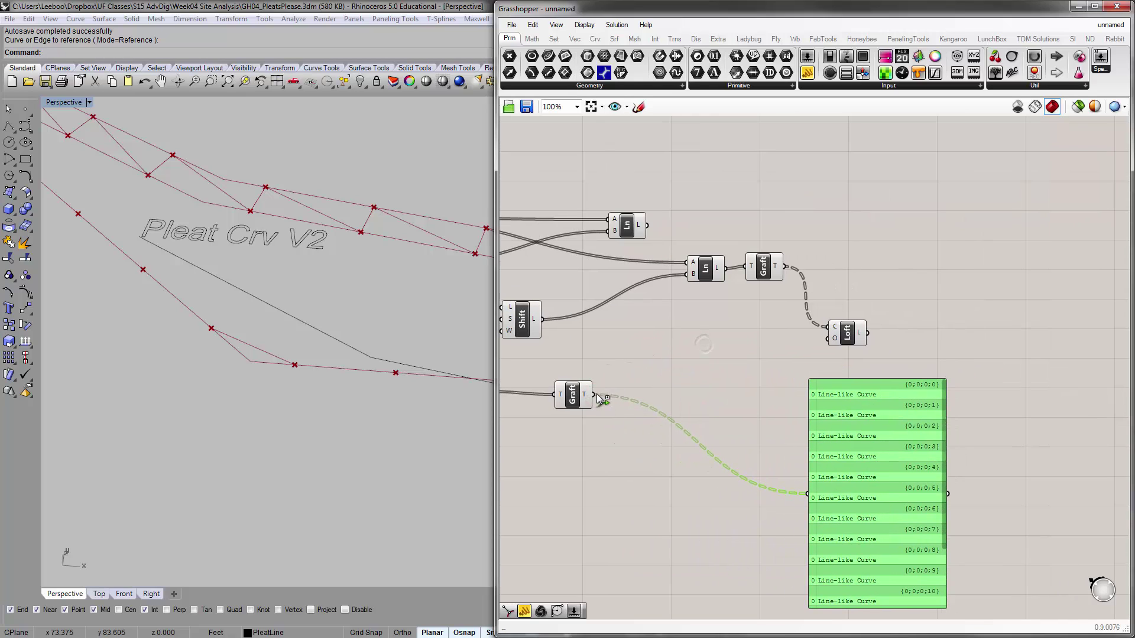
# Add the exploded segments' Graft Tree output to Loft's C input alongside the grafted lines, and delete the panel.
pyautogui.keyDown('shift'); pyautogui.moveTo(594, 393); pyautogui.dragTo(826, 326); pyautogui.keyUp('shift')
pyautogui.click(744, 395)
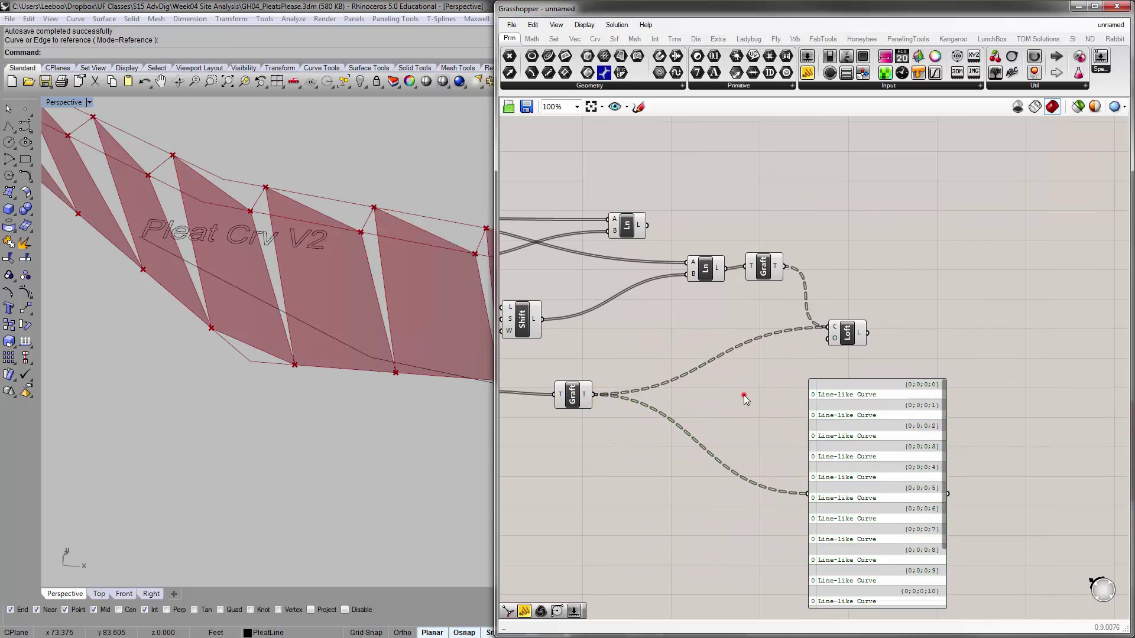
pyautogui.click(825, 411)
pyautogui.press('Delete')
pyautogui.moveTo(356, 341); pyautogui.dragTo(382, 290, button='right')
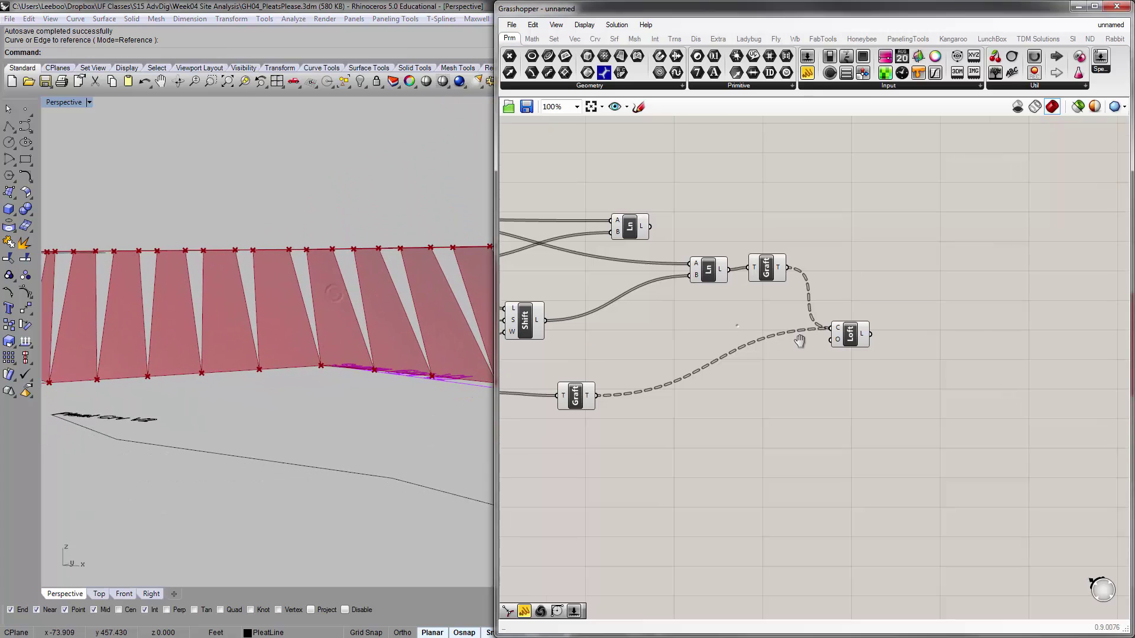
# Move the exploded segments' Graft Tree component beneath the pleat lines' Graft Tree, close to Loft.
pyautogui.moveTo(725, 324); pyautogui.dragTo(984, 359, button='right')
pyautogui.click(829, 430)
pyautogui.moveTo(830, 429); pyautogui.dragTo(1027, 363)
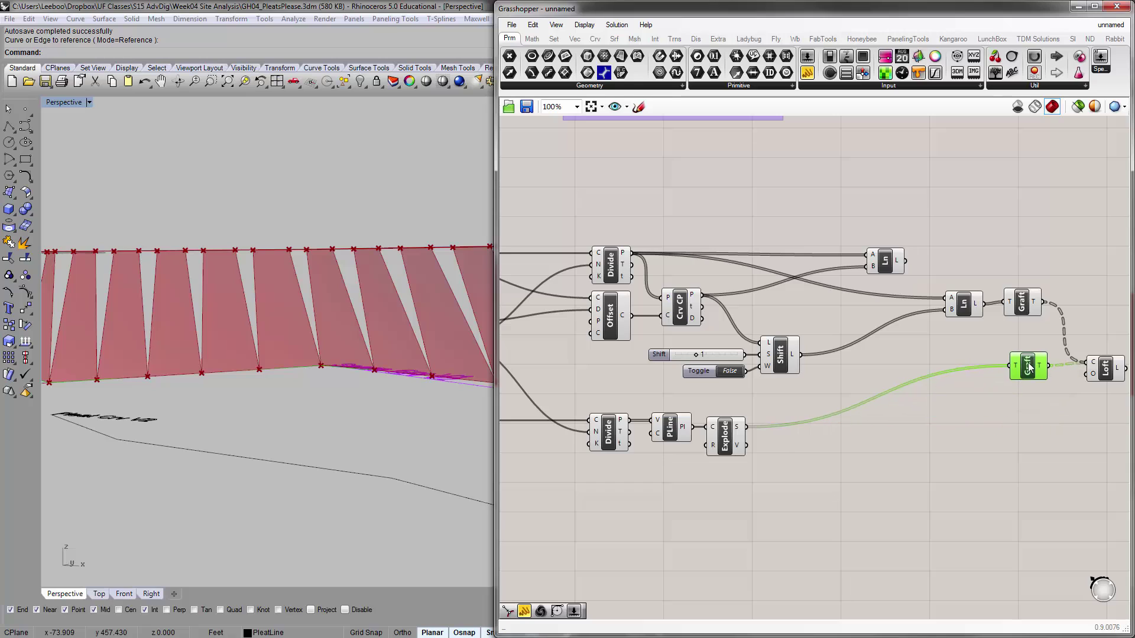
pyautogui.moveTo(1026, 361); pyautogui.dragTo(786, 379, button='right')
pyautogui.scroll(1, 716, 323)
# Tidy the lower Line component, align the two Graft Tree components in one column, and move Loft beside them.
pyautogui.moveTo(714, 322); pyautogui.dragTo(699, 321)
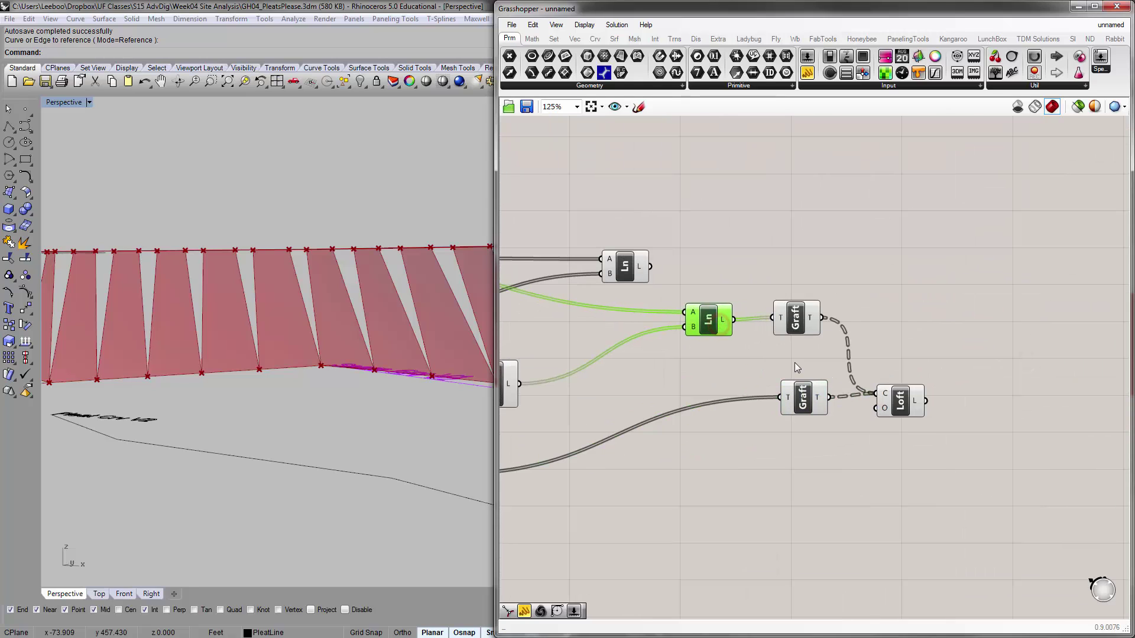
pyautogui.moveTo(823, 397); pyautogui.dragTo(813, 394)
pyautogui.moveTo(794, 322); pyautogui.dragTo(789, 326)
pyautogui.moveTo(811, 468); pyautogui.dragTo(780, 320)
pyautogui.click(789, 295)
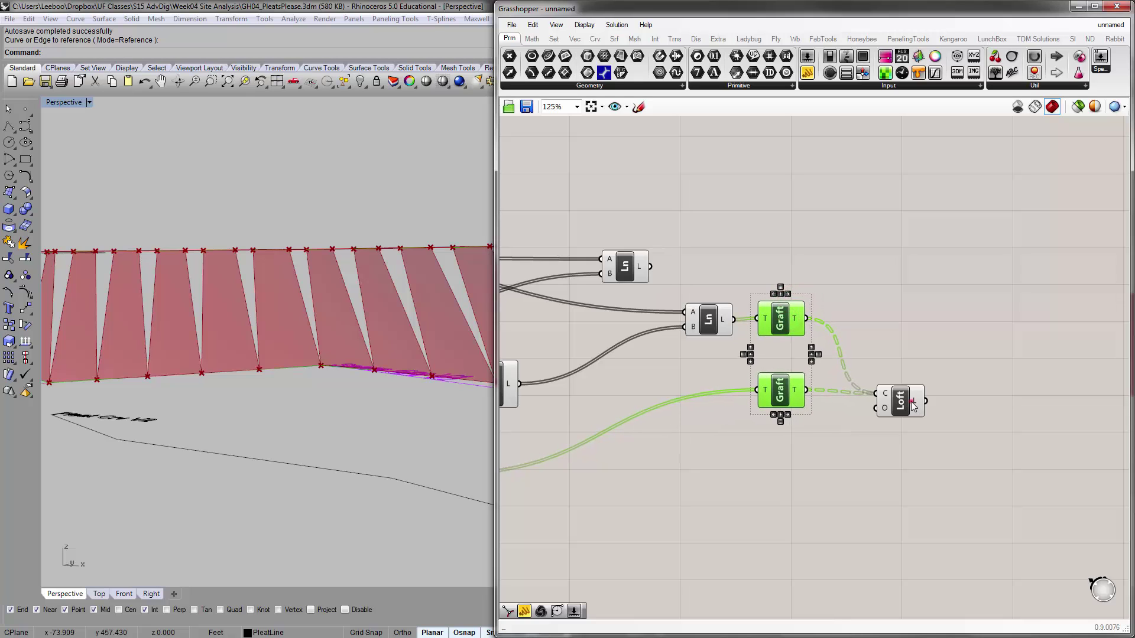
pyautogui.moveTo(911, 402); pyautogui.dragTo(890, 361)
pyautogui.click(874, 403)
# Select the upper Line component to examine where its short lines sit between the lofted pleats.
pyautogui.moveTo(795, 402); pyautogui.dragTo(869, 354, button='right')
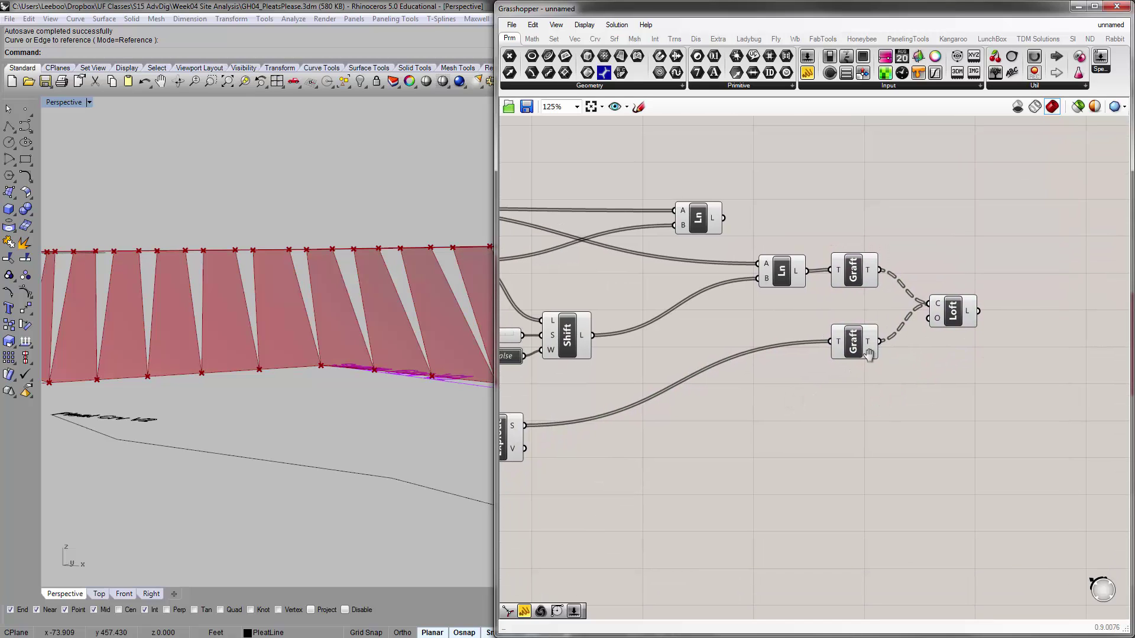
pyautogui.scroll(-3, 869, 355)
pyautogui.moveTo(815, 301)
pyautogui.mouseDown()
pyautogui.moveTo(857, 289)
pyautogui.moveTo(825, 295)
pyautogui.mouseUp()
pyautogui.moveTo(454, 289)
pyautogui.mouseDown(button='right')
pyautogui.moveTo(423, 289)
pyautogui.moveTo(417, 254)
pyautogui.moveTo(367, 296)
pyautogui.moveTo(344, 293)
pyautogui.moveTo(353, 272)
pyautogui.mouseUp(button='right')
pyautogui.scroll(2, 322, 294)
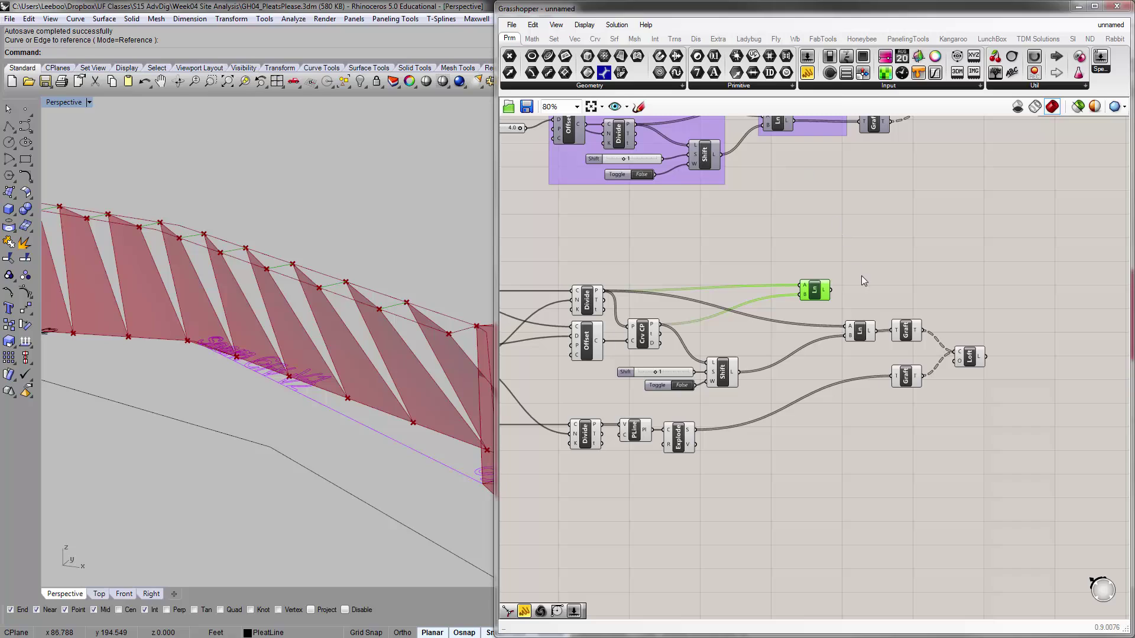
pyautogui.scroll(4, 770, 247)
pyautogui.click(771, 248)
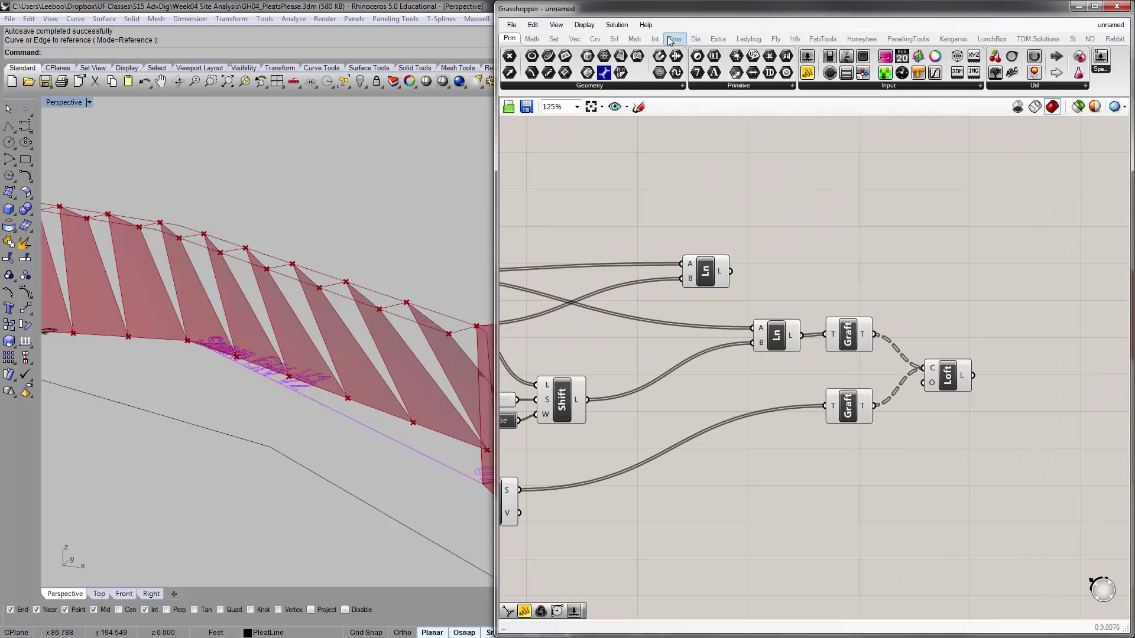
# Add an Extrude Point component to the canvas to the right of the upper Line component.
pyautogui.click(614, 39)
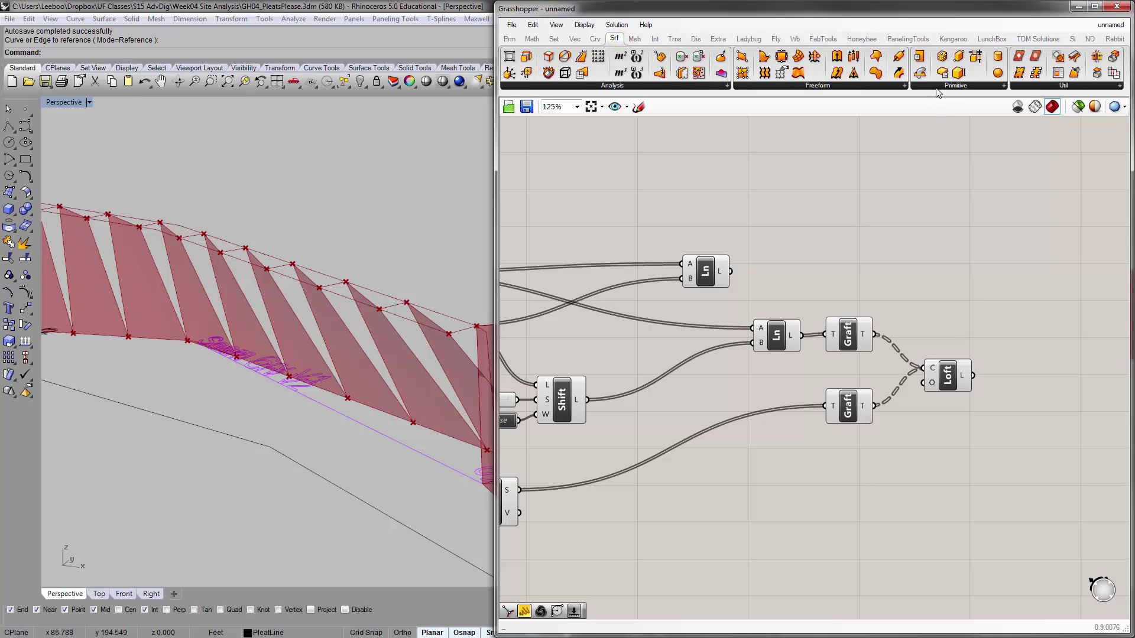
pyautogui.click(892, 86)
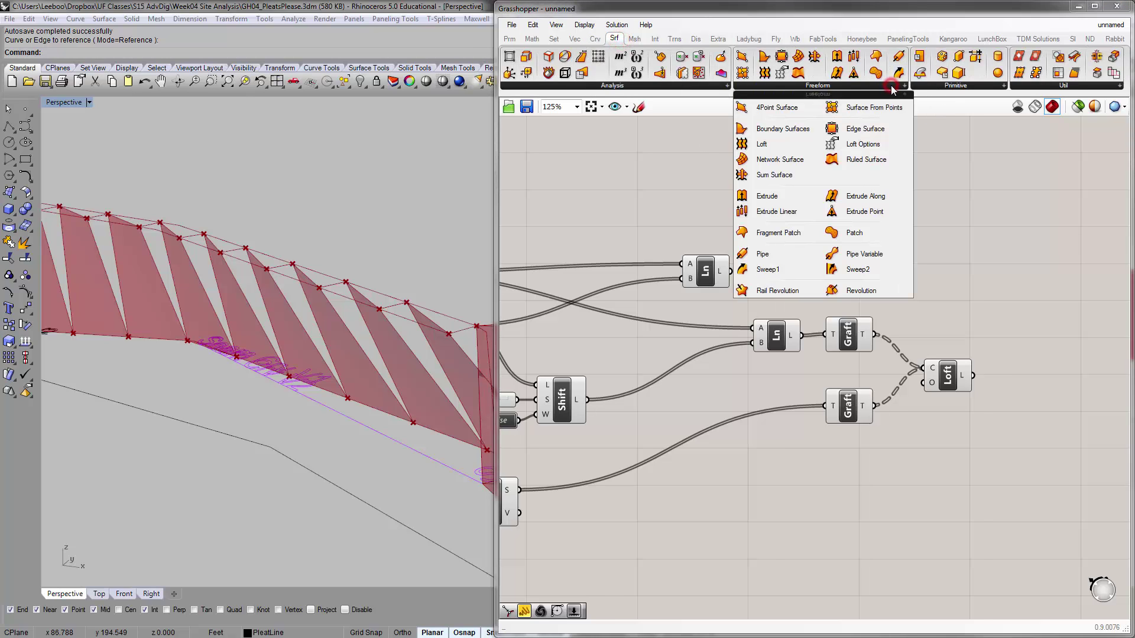
pyautogui.click(861, 217)
pyautogui.click(816, 229)
pyautogui.moveTo(815, 230); pyautogui.dragTo(822, 248)
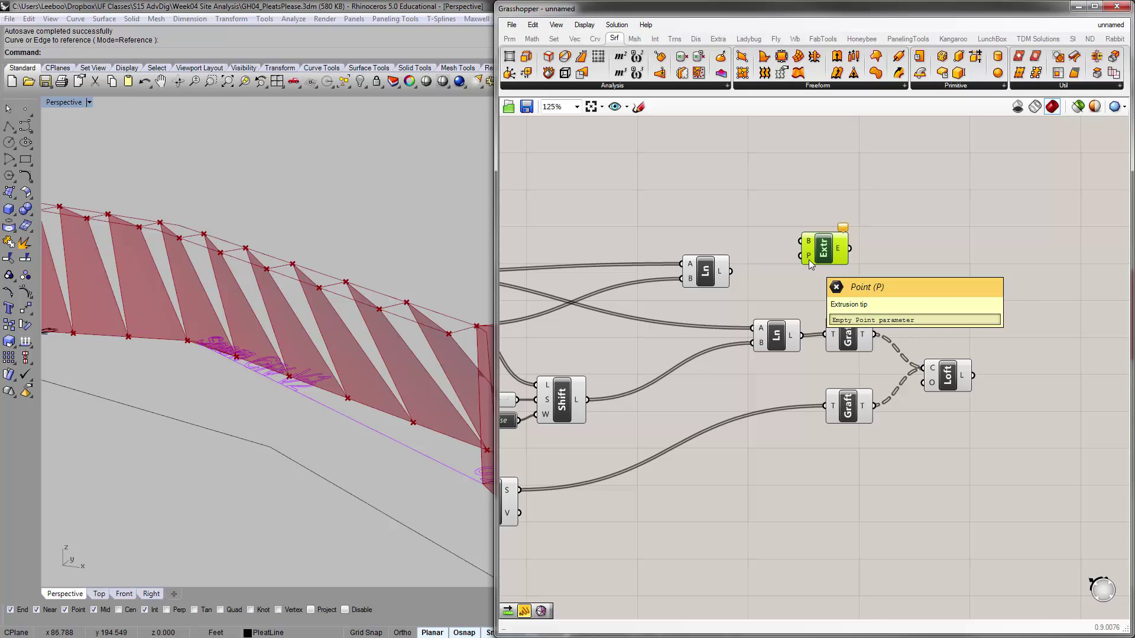
pyautogui.moveTo(822, 250); pyautogui.dragTo(876, 246, button='right')
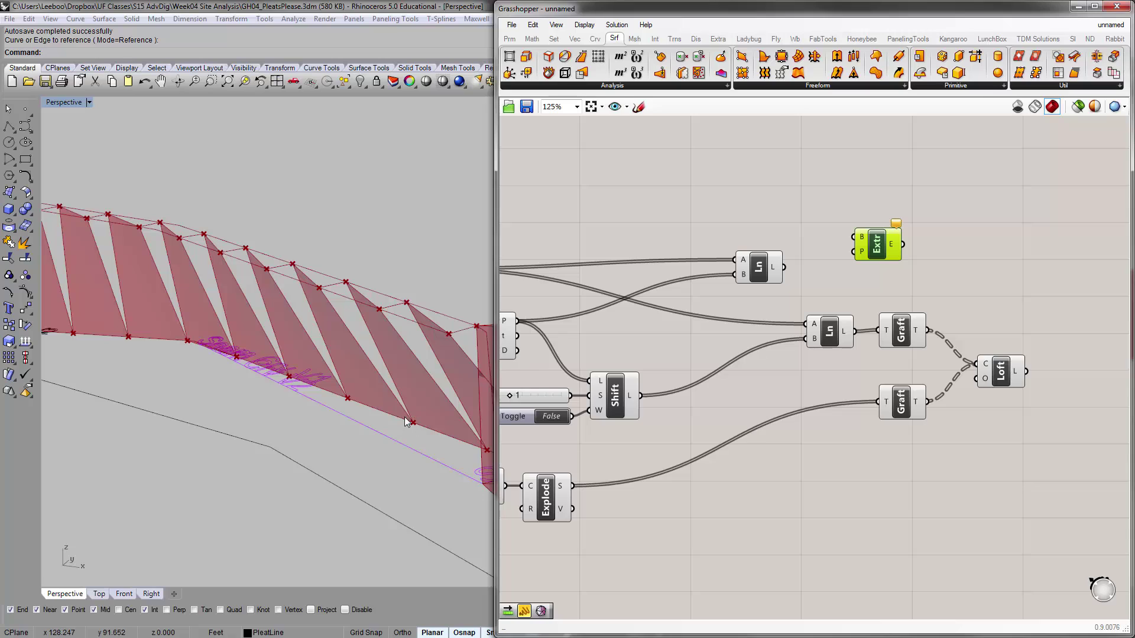
# Examine the Explode, PolyLine and Divide components and their point outputs for usable extrusion tip points.
pyautogui.moveTo(606, 416); pyautogui.dragTo(816, 362, button='right')
pyautogui.click(751, 436)
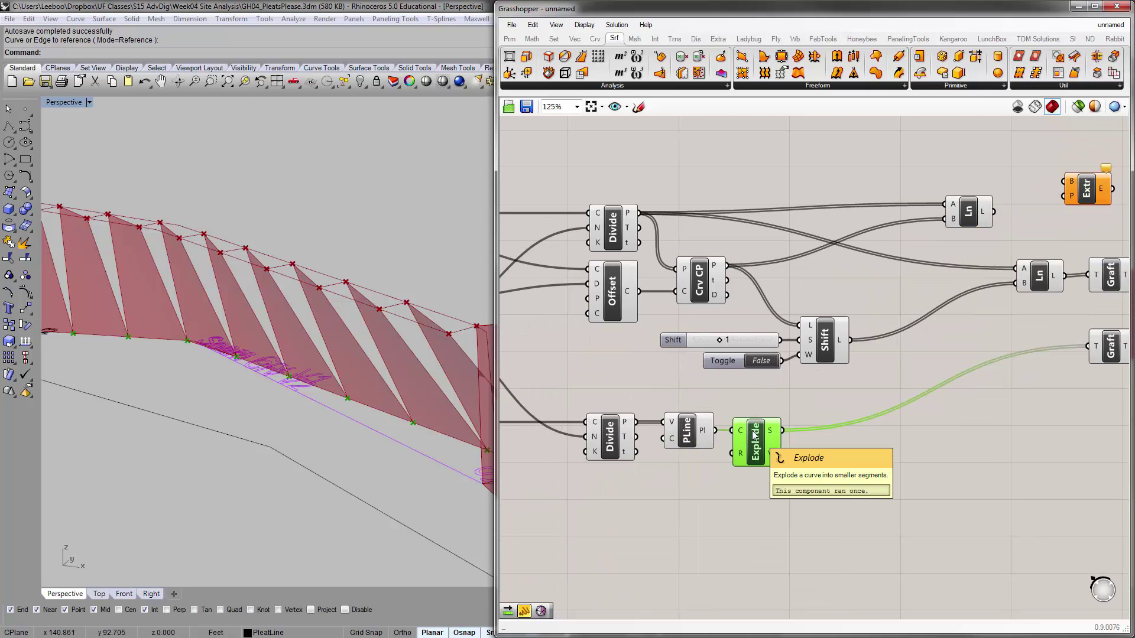
pyautogui.click(678, 423)
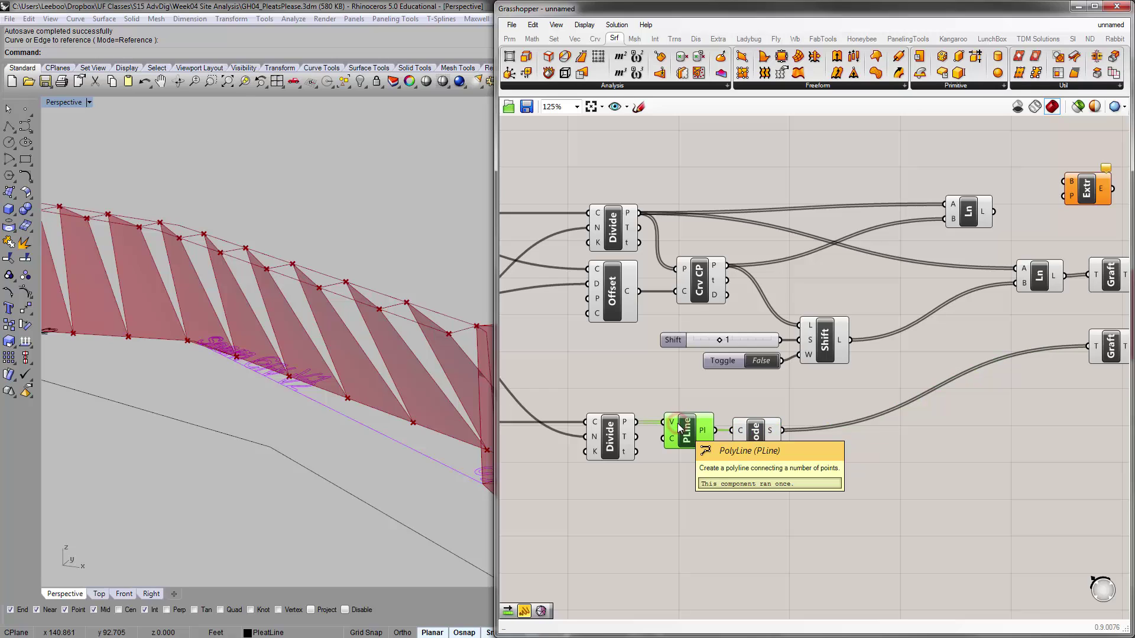
pyautogui.click(615, 424)
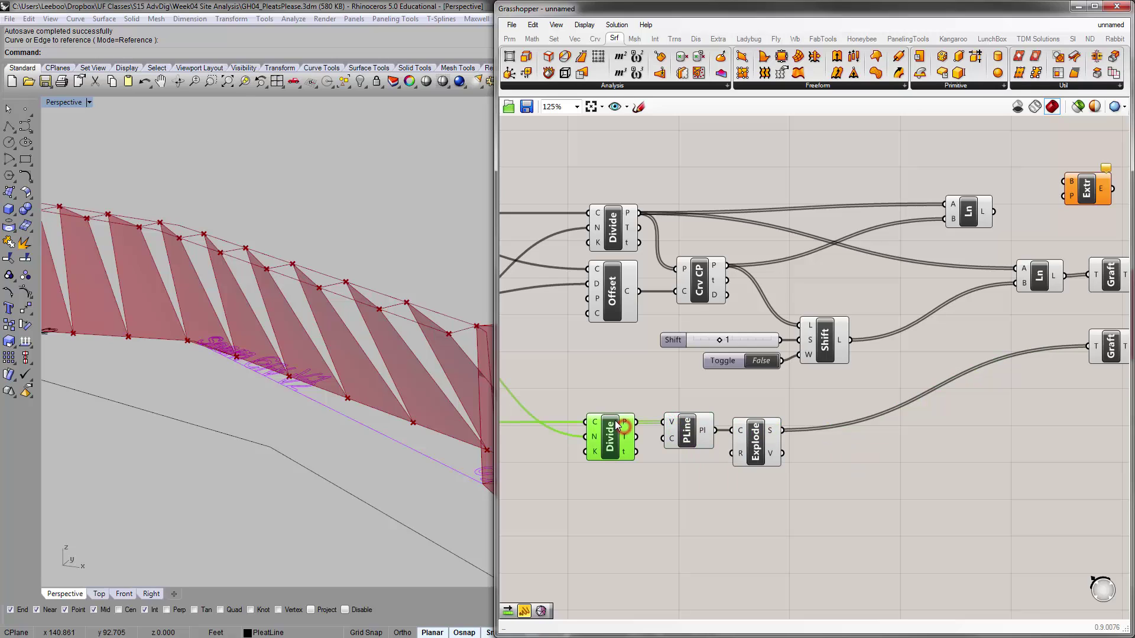
pyautogui.moveTo(628, 428)
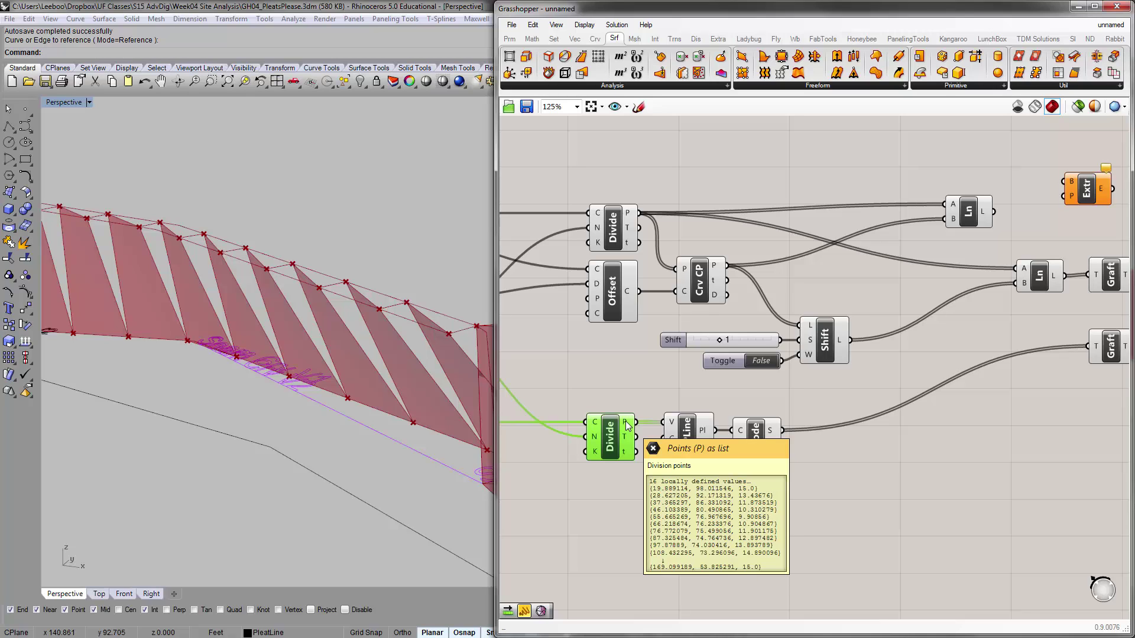
pyautogui.moveTo(849, 450); pyautogui.dragTo(737, 445, button='right')
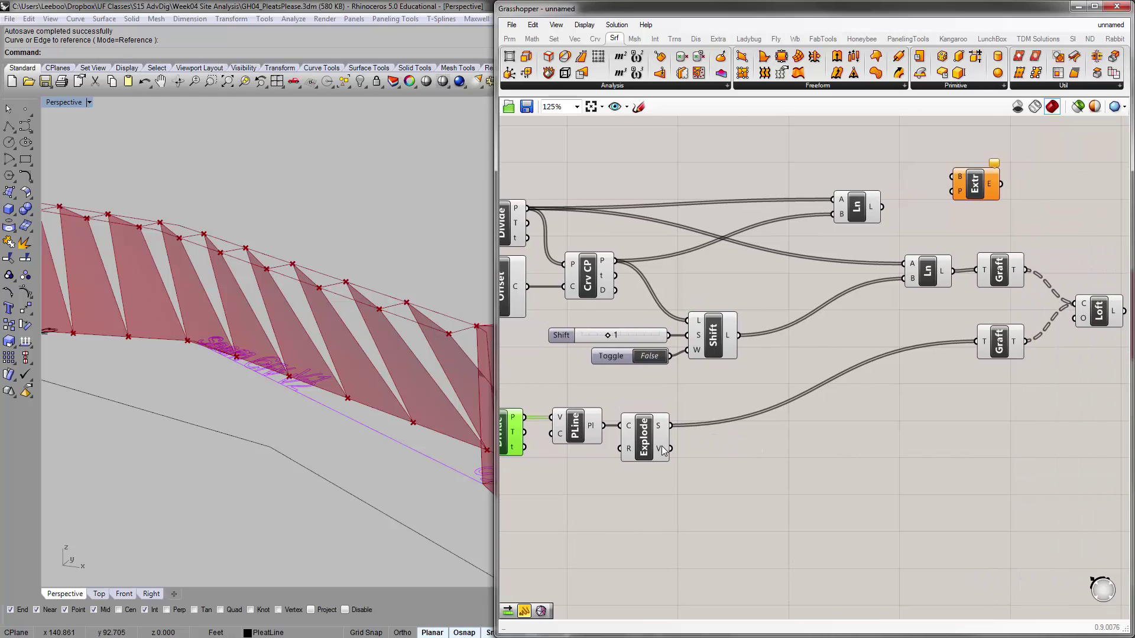
pyautogui.moveTo(663, 449)
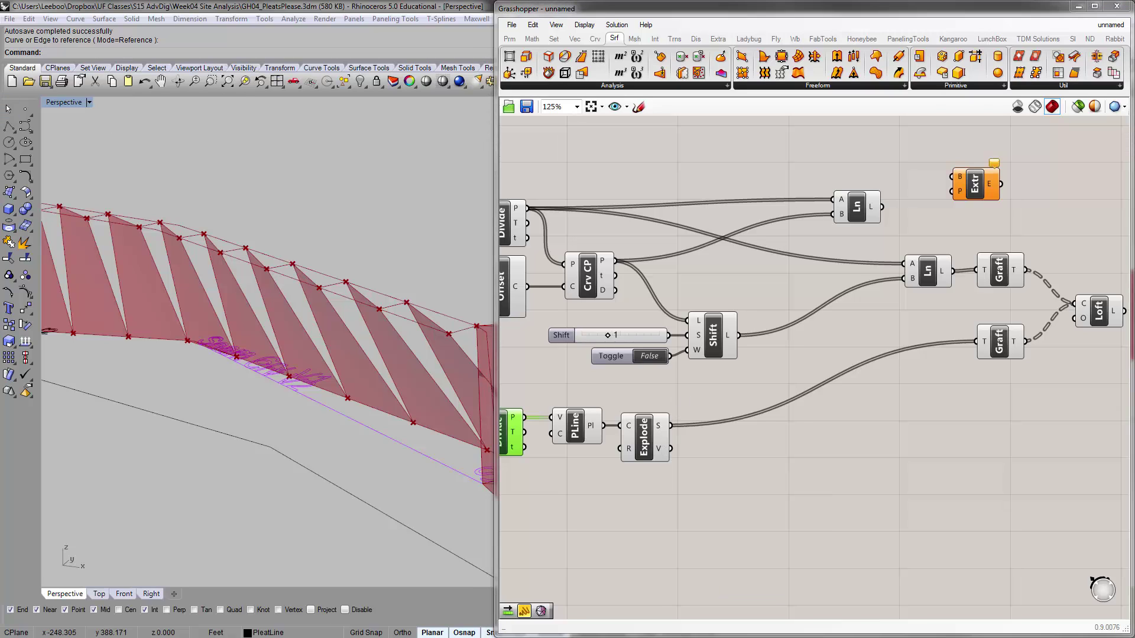
pyautogui.moveTo(840, 519); pyautogui.dragTo(912, 531, button='right')
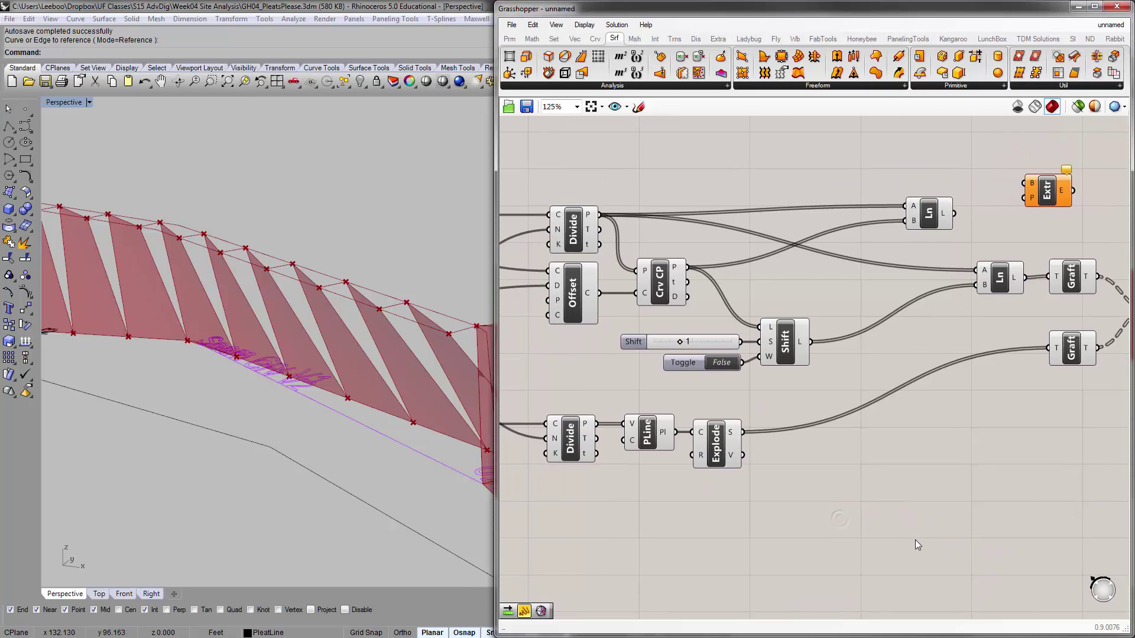
# Move the Extrude Point component beside Explode and check Explode's V output.
pyautogui.moveTo(1029, 189); pyautogui.dragTo(802, 452)
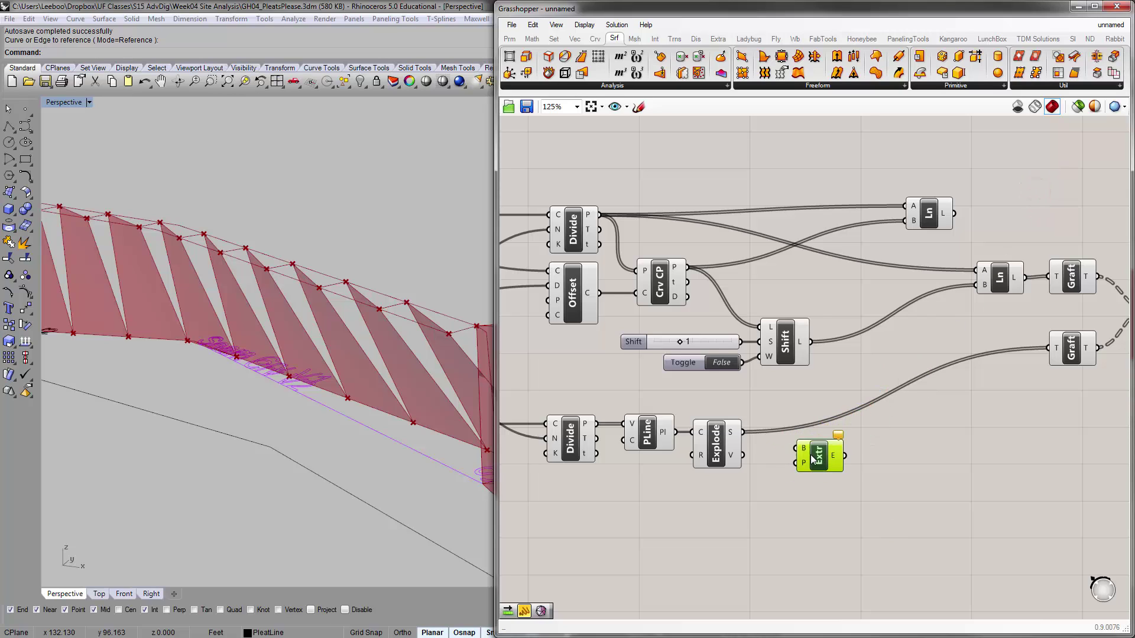
pyautogui.scroll(1, 763, 457)
pyautogui.moveTo(724, 461)
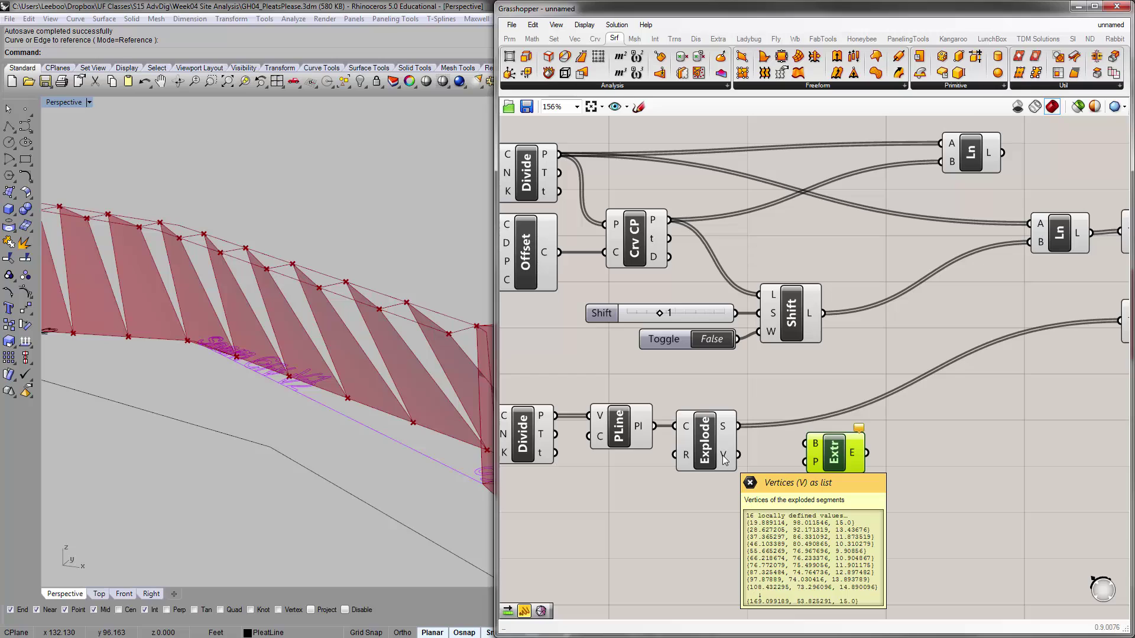
pyautogui.scroll(-1, 572, 453)
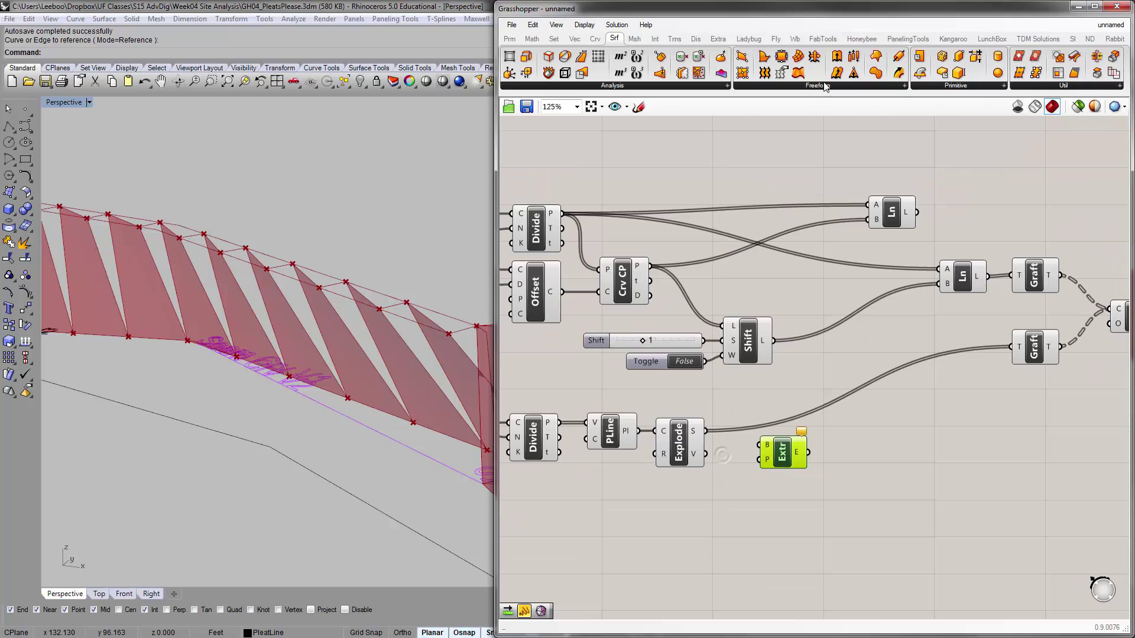
# Add a Panel connected to Explode's V output and enlarge it to show every vertex on one line.
pyautogui.doubleClick(775, 527)
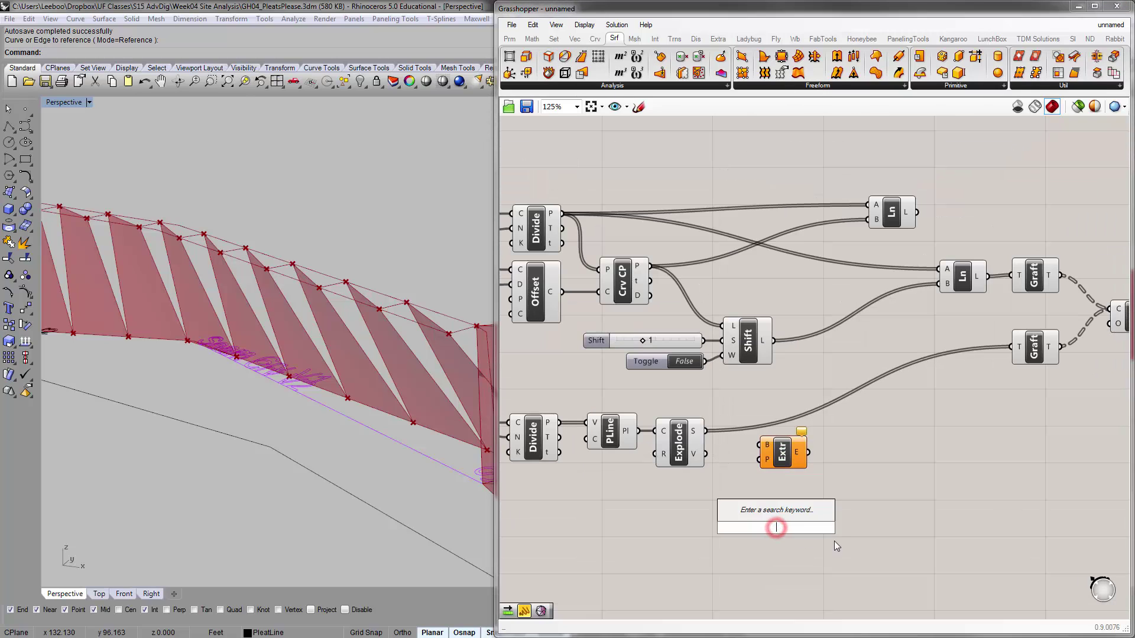
pyautogui.write('//')
pyautogui.press('Return')
pyautogui.moveTo(794, 524); pyautogui.dragTo(836, 517)
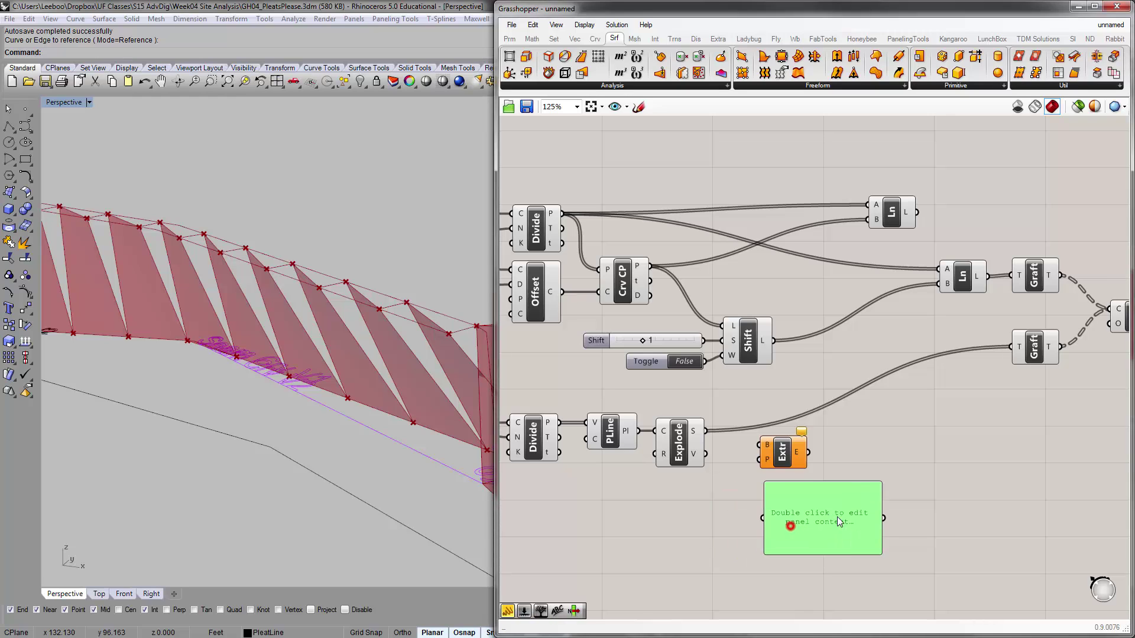
pyautogui.moveTo(706, 454); pyautogui.dragTo(760, 518)
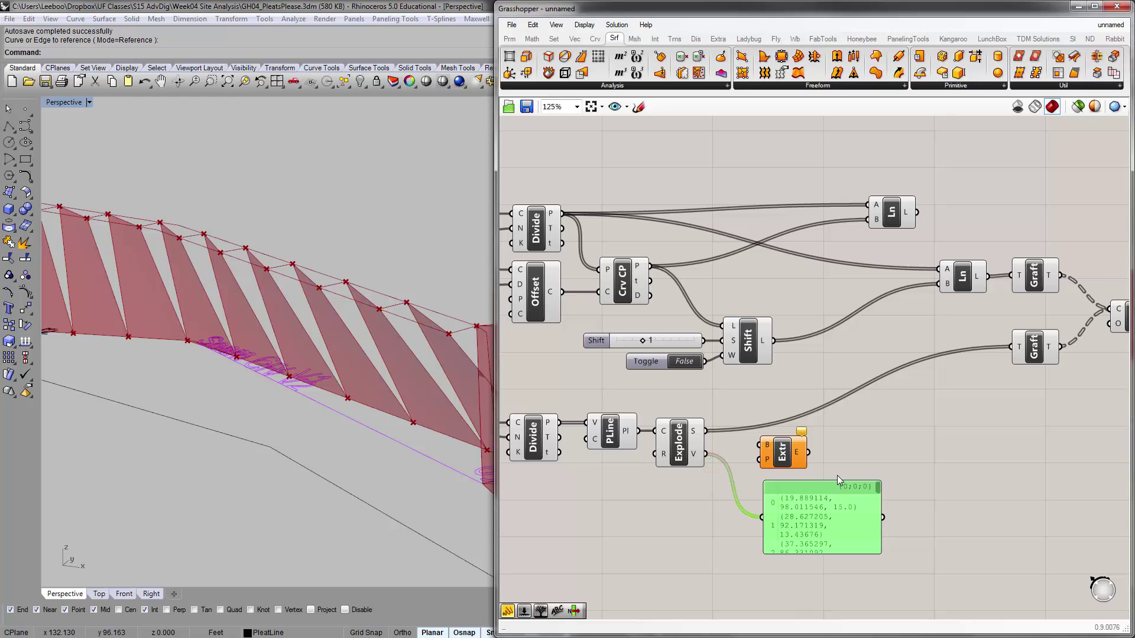
pyautogui.moveTo(839, 480); pyautogui.dragTo(838, 319)
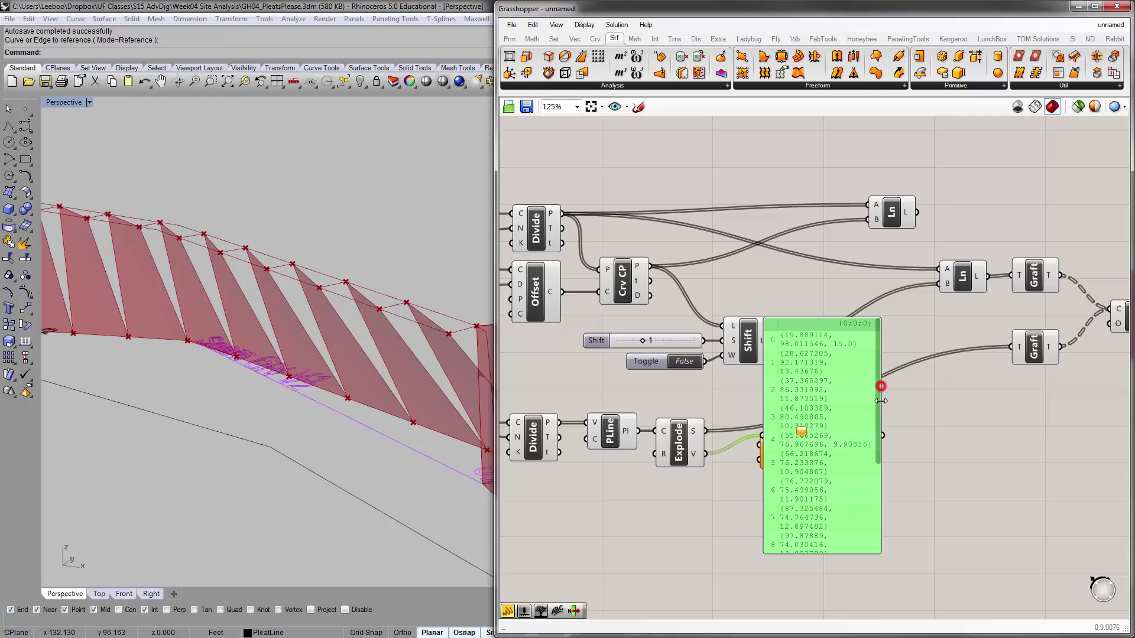
pyautogui.moveTo(880, 401); pyautogui.dragTo(997, 402)
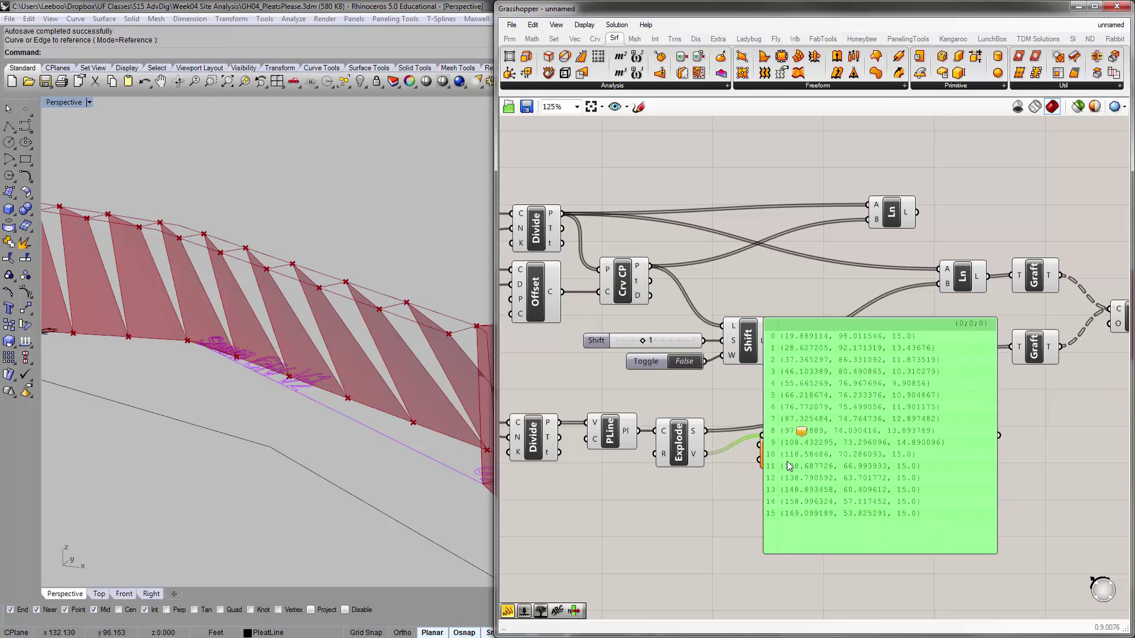
# Connect Divide's P output to the panel instead to compare the points, and delete the panel.
pyautogui.moveTo(558, 422); pyautogui.dragTo(757, 437)
pyautogui.moveTo(864, 482); pyautogui.dragTo(874, 552)
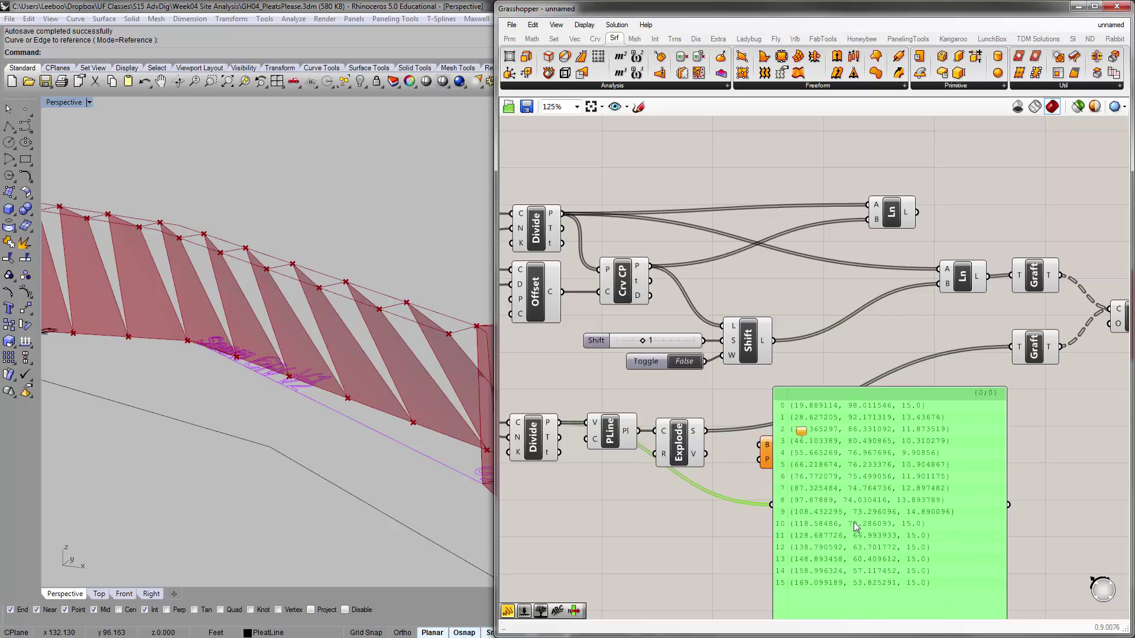
pyautogui.moveTo(844, 516)
pyautogui.mouseDown()
pyautogui.moveTo(874, 515)
pyautogui.moveTo(852, 527)
pyautogui.mouseUp()
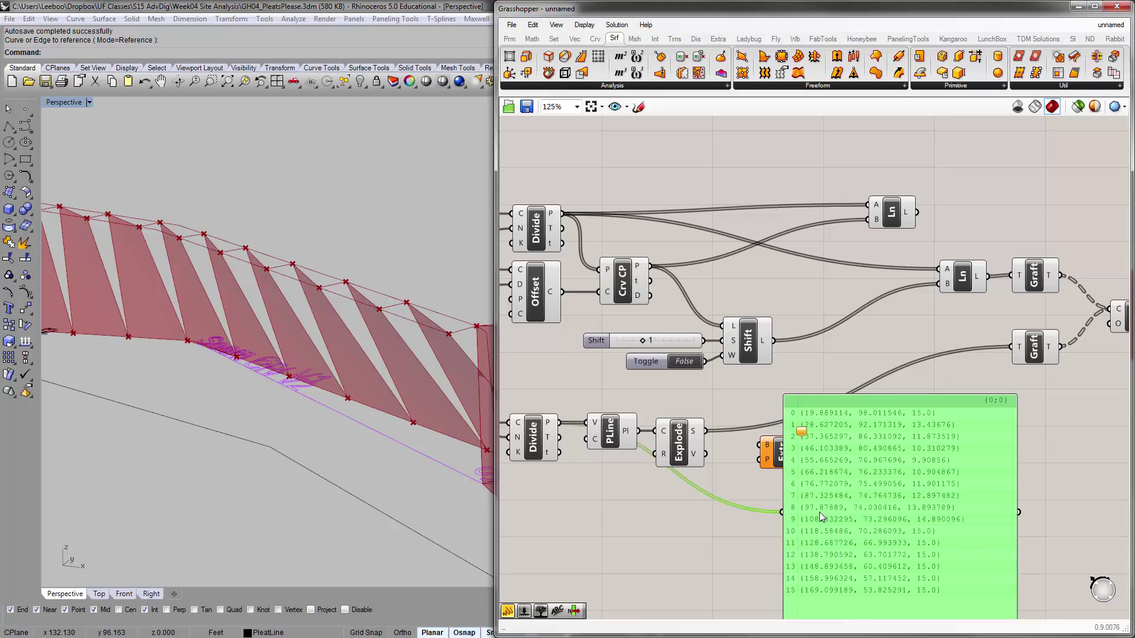
pyautogui.press('Delete')
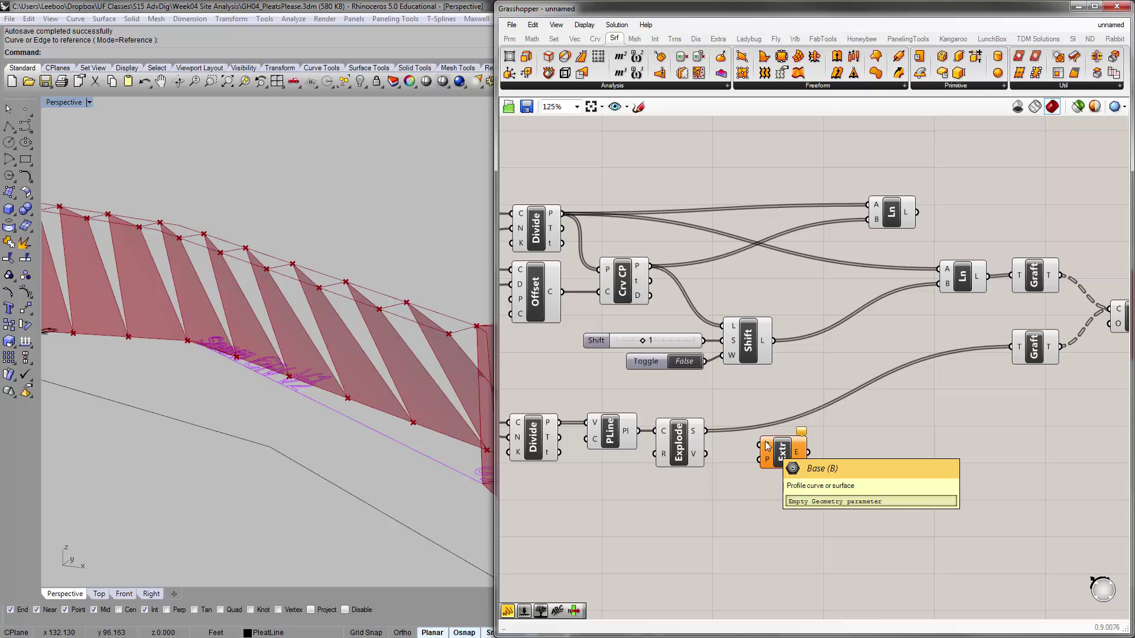
# Connect the upper Line's output to Extrude Point's B input and Explode's V output to its P input, and reposition the component.
pyautogui.moveTo(393, 307); pyautogui.dragTo(392, 329, button='right')
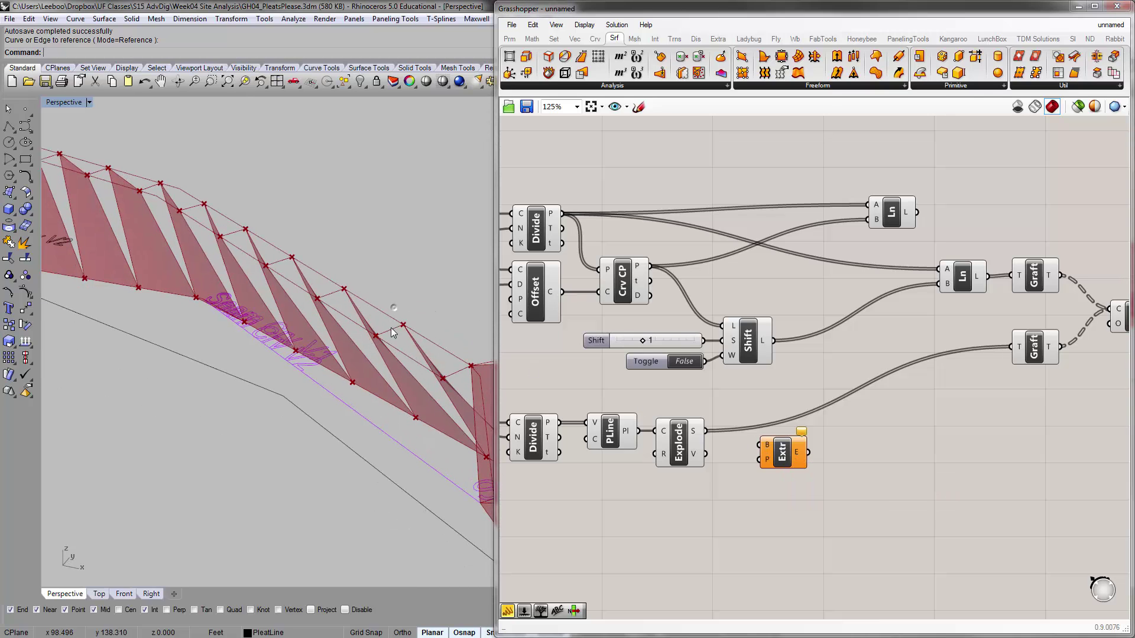
pyautogui.moveTo(679, 315); pyautogui.dragTo(632, 308, button='right')
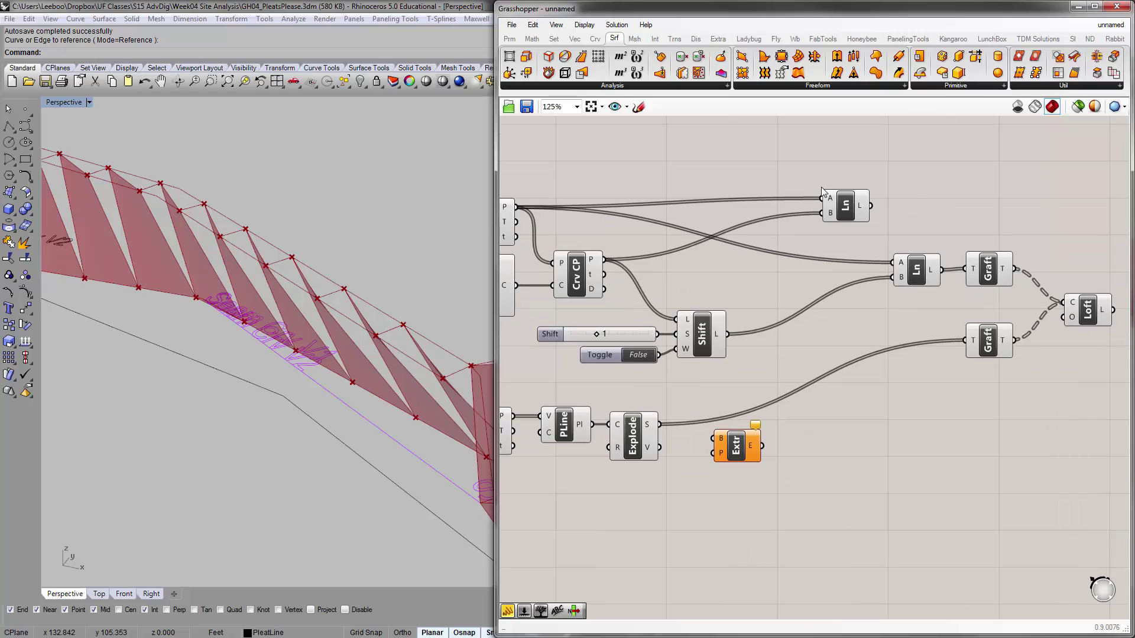
pyautogui.click(845, 196)
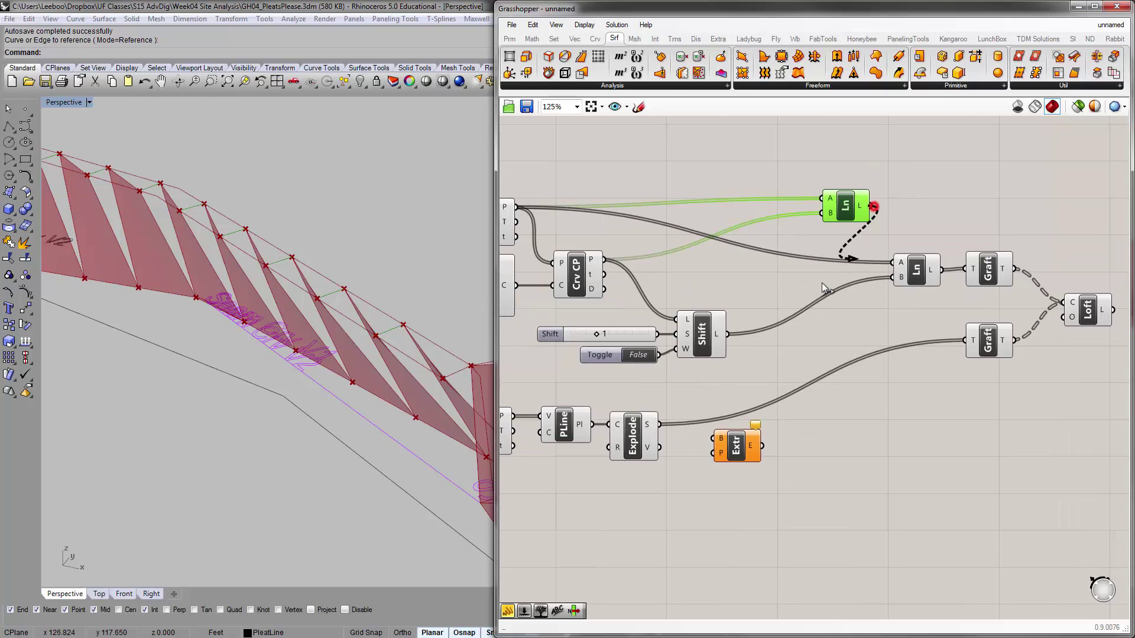
pyautogui.moveTo(823, 286); pyautogui.dragTo(846, 437)
pyautogui.click(729, 361)
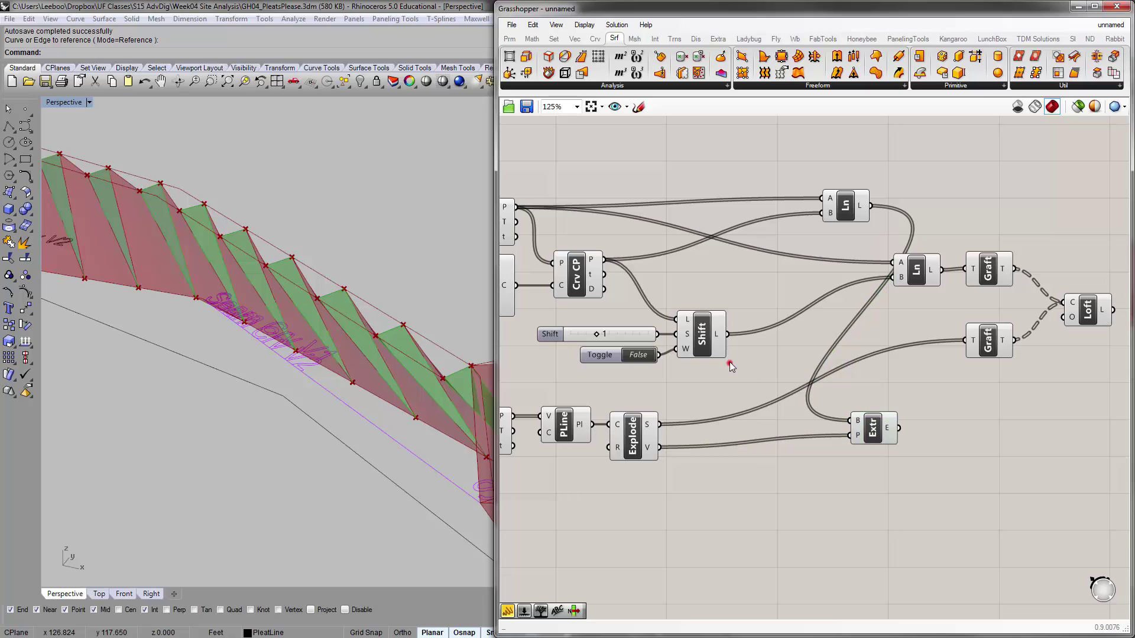
pyautogui.moveTo(854, 414); pyautogui.dragTo(797, 427, button='right')
pyautogui.moveTo(813, 434); pyautogui.dragTo(864, 434)
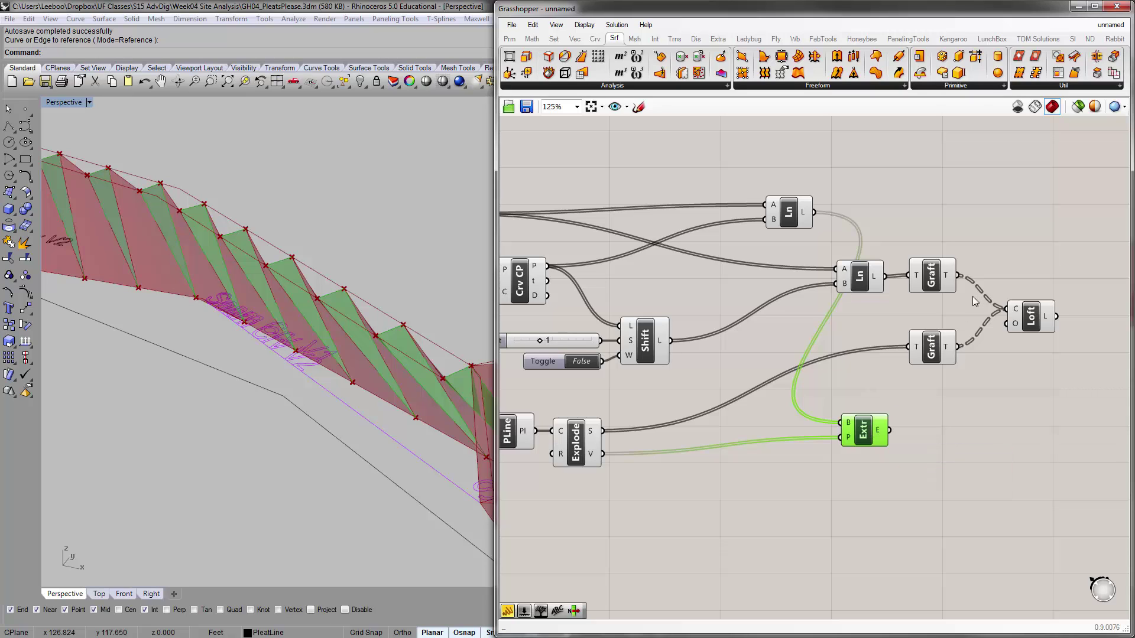
# Reposition Extrude Point below the upper branches, try Divide's P output on its P input, and reconnect Explode's V output instead.
pyautogui.moveTo(790, 476); pyautogui.dragTo(926, 427, button='right')
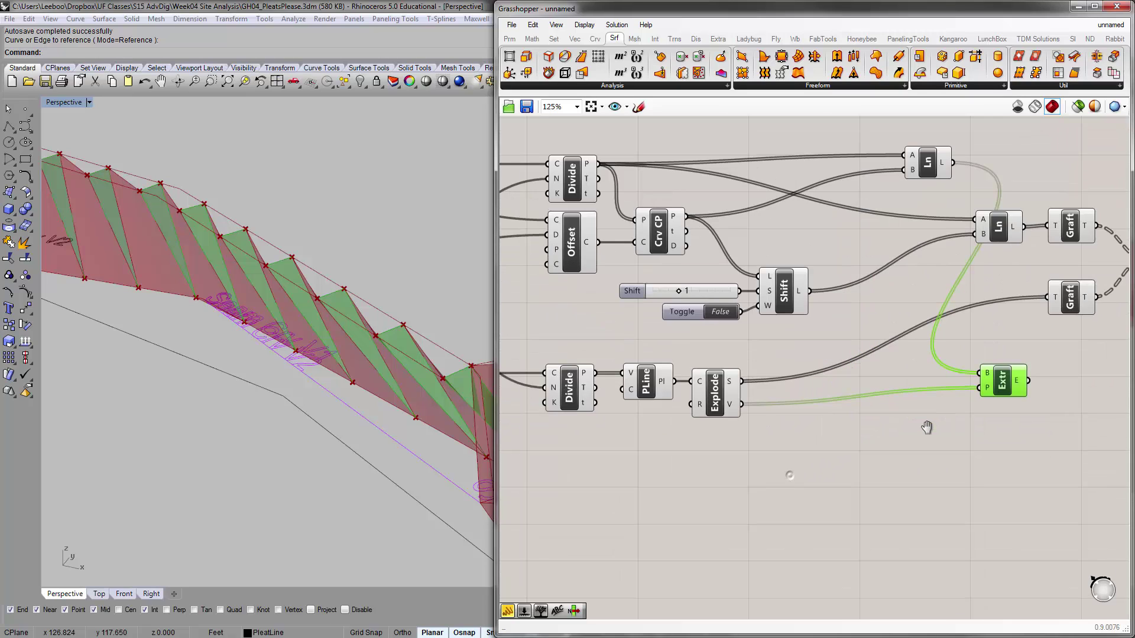
pyautogui.moveTo(997, 380); pyautogui.dragTo(866, 442)
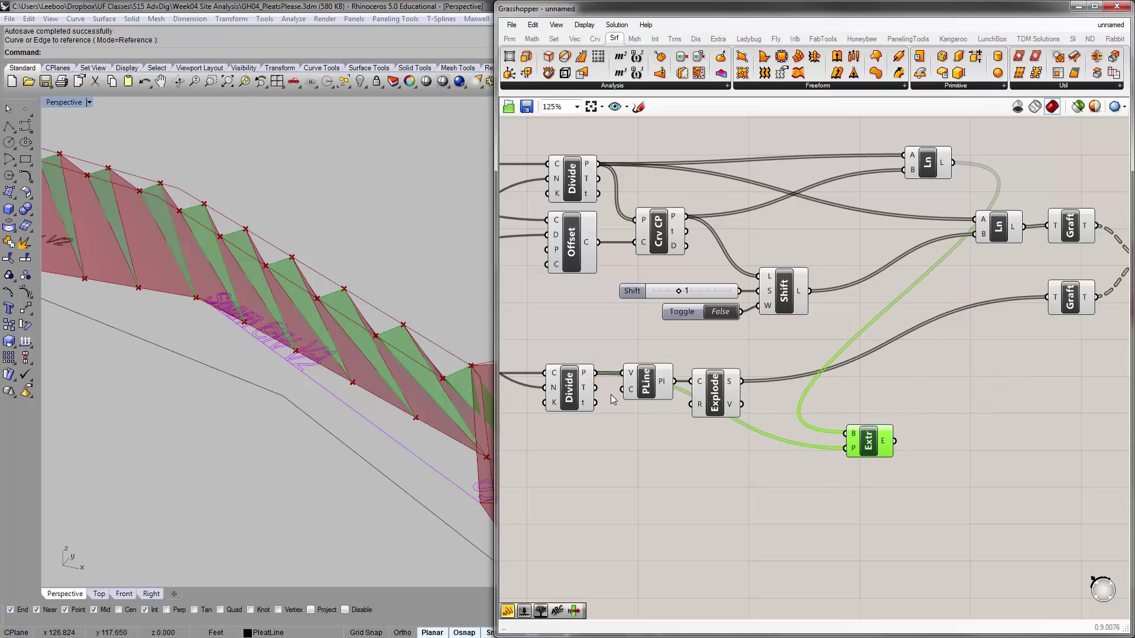
pyautogui.moveTo(871, 448)
pyautogui.mouseDown()
pyautogui.moveTo(849, 486)
pyautogui.moveTo(854, 436)
pyautogui.mouseUp()
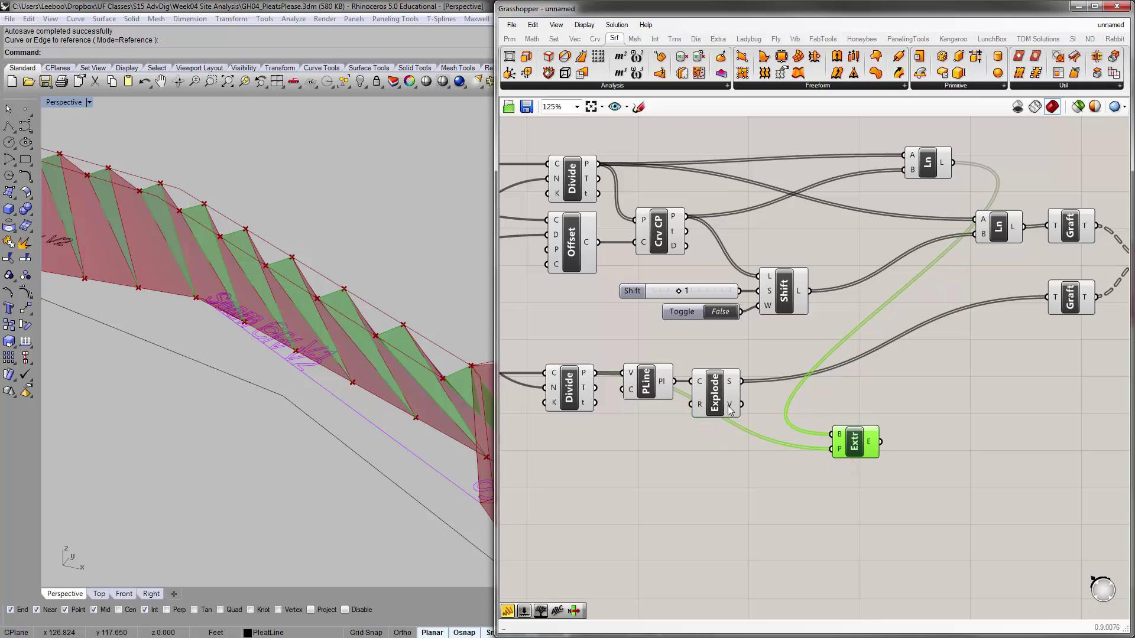
pyautogui.moveTo(744, 405); pyautogui.dragTo(836, 457)
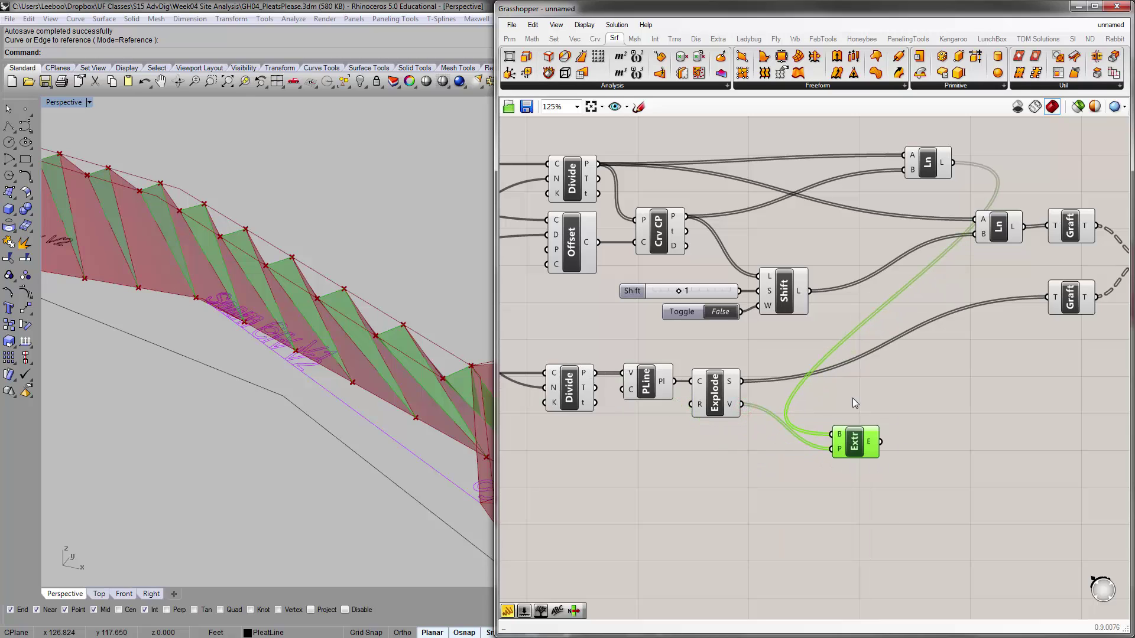
# Move the Extrude Point component above Loft and group the two components.
pyautogui.moveTo(278, 254); pyautogui.dragTo(365, 345, button='right')
pyautogui.moveTo(902, 370); pyautogui.dragTo(654, 465, button='right')
pyautogui.scroll(-1, 654, 466)
pyautogui.moveTo(622, 523); pyautogui.dragTo(875, 312)
pyautogui.moveTo(927, 416); pyautogui.dragTo(851, 317)
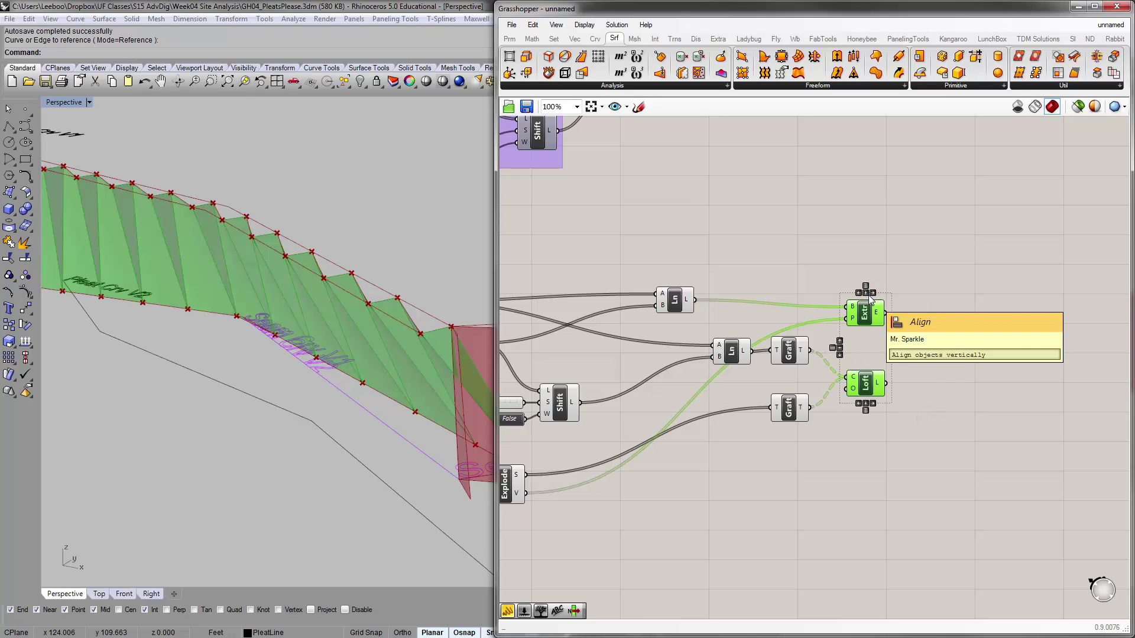
pyautogui.hotkey('ctrl', 'g')
pyautogui.scroll(-3, 877, 421)
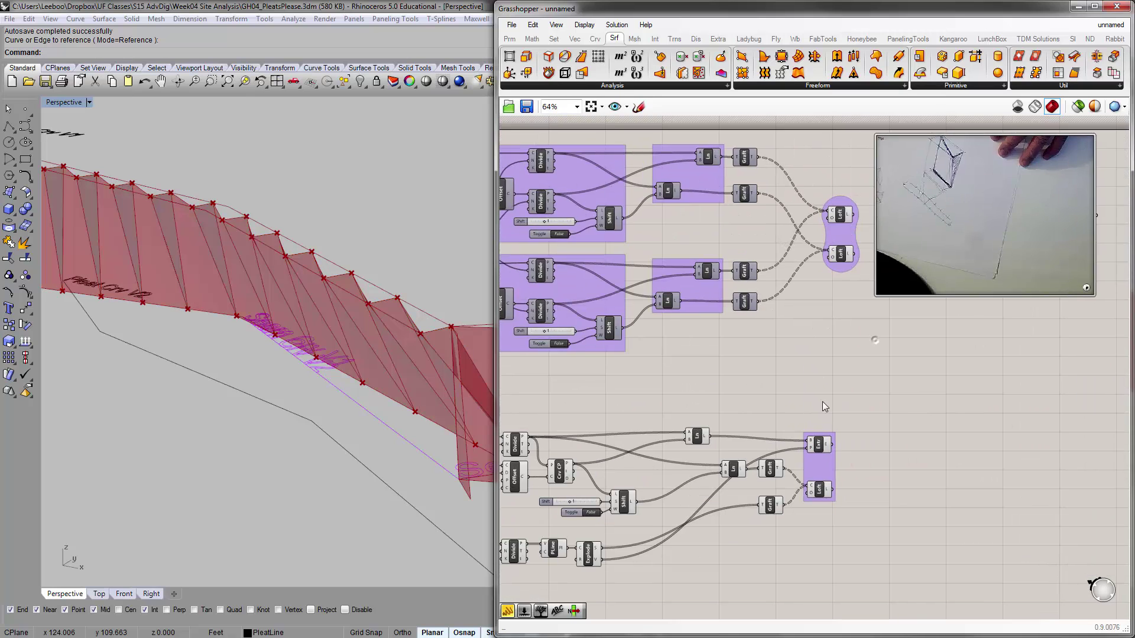
# Change the new group's outline to a blob and shift Extrude Point and Loft farther from the Graft components.
pyautogui.scroll(3, 823, 433)
pyautogui.doubleClick(828, 486)
pyautogui.moveTo(807, 454); pyautogui.dragTo(885, 463)
pyautogui.click(874, 562)
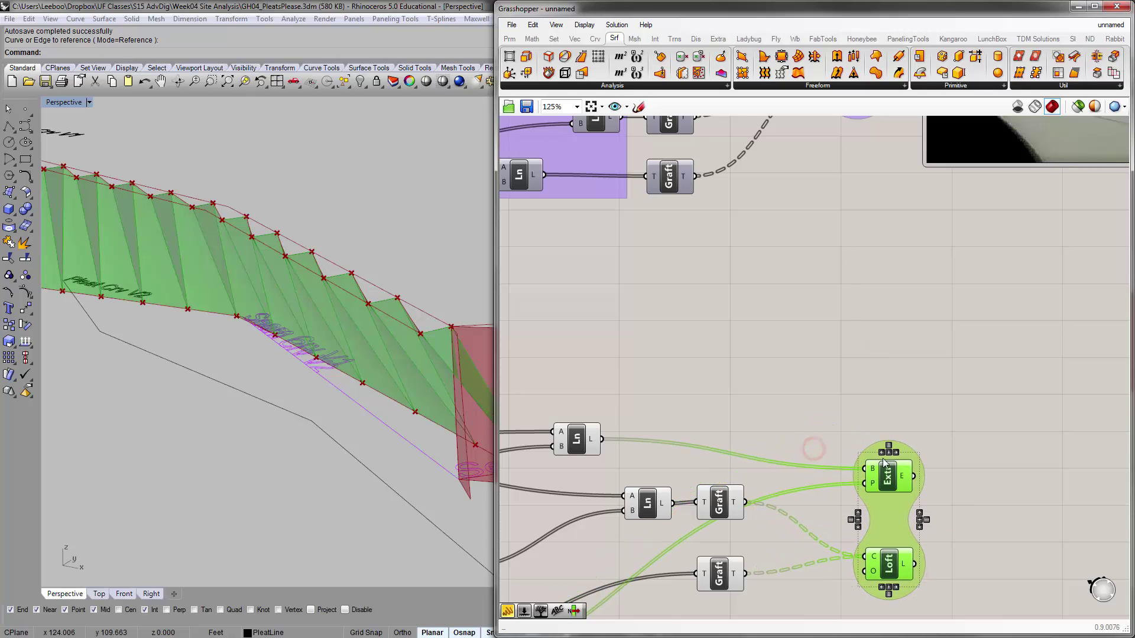
pyautogui.click(847, 399)
# Examine the pleated surfaces along the vertical curves and the complete definition, enlarging the model viewport.
pyautogui.moveTo(303, 364); pyautogui.dragTo(373, 328, button='right')
pyautogui.moveTo(640, 357); pyautogui.dragTo(655, 357, button='right')
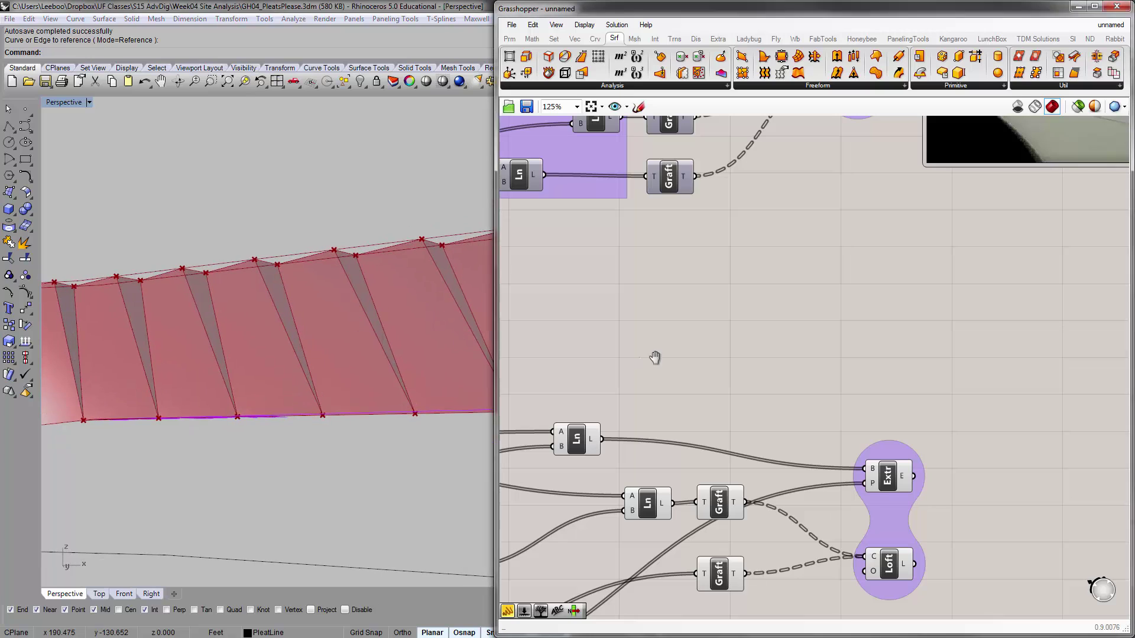
pyautogui.scroll(-5, 655, 358)
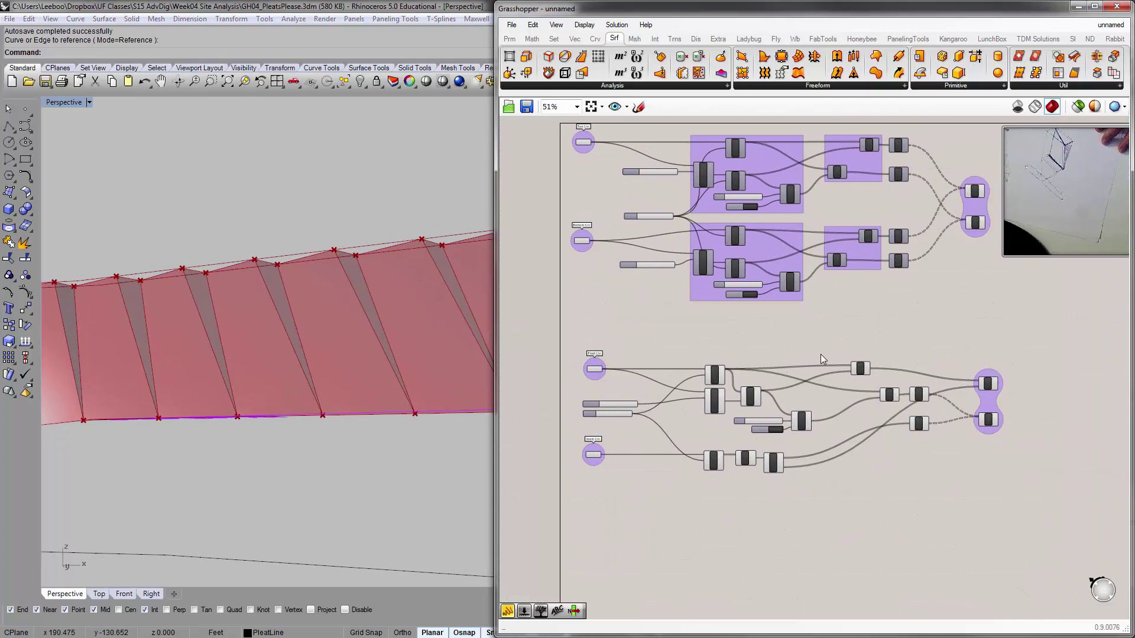
pyautogui.moveTo(840, 183); pyautogui.dragTo(810, 284, button='right')
pyautogui.scroll(1, 810, 283)
pyautogui.moveTo(874, 396); pyautogui.dragTo(838, 263, button='right')
pyautogui.moveTo(911, 382); pyautogui.dragTo(868, 328, button='right')
pyautogui.moveTo(494, 359); pyautogui.dragTo(668, 351)
pyautogui.moveTo(476, 289); pyautogui.dragTo(557, 383, button='right')
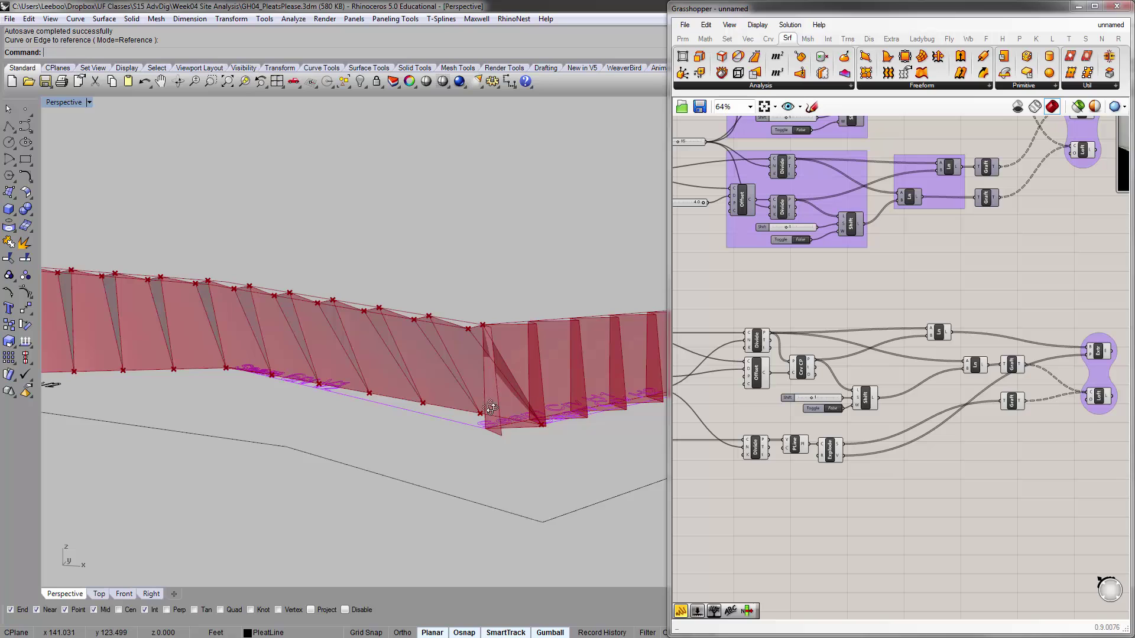
pyautogui.moveTo(491, 407); pyautogui.dragTo(506, 378, button='right')
# Reference the lower seam polyline as the single curve of the Seam Crv parameter.
pyautogui.scroll(3, 767, 350)
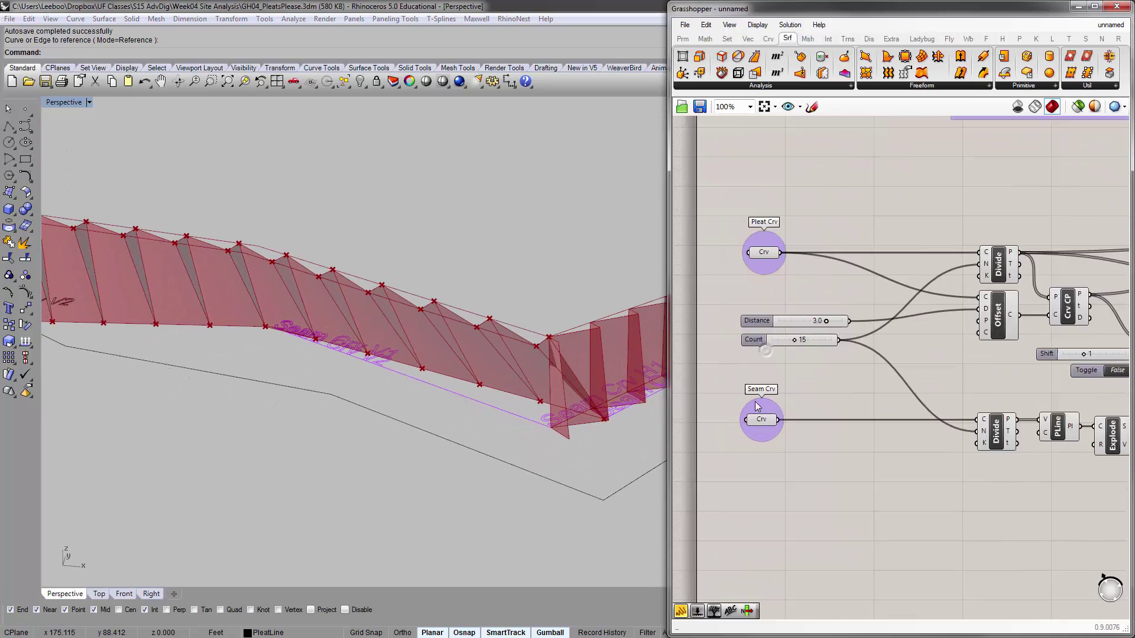
pyautogui.scroll(2, 757, 406)
pyautogui.rightClick(760, 429)
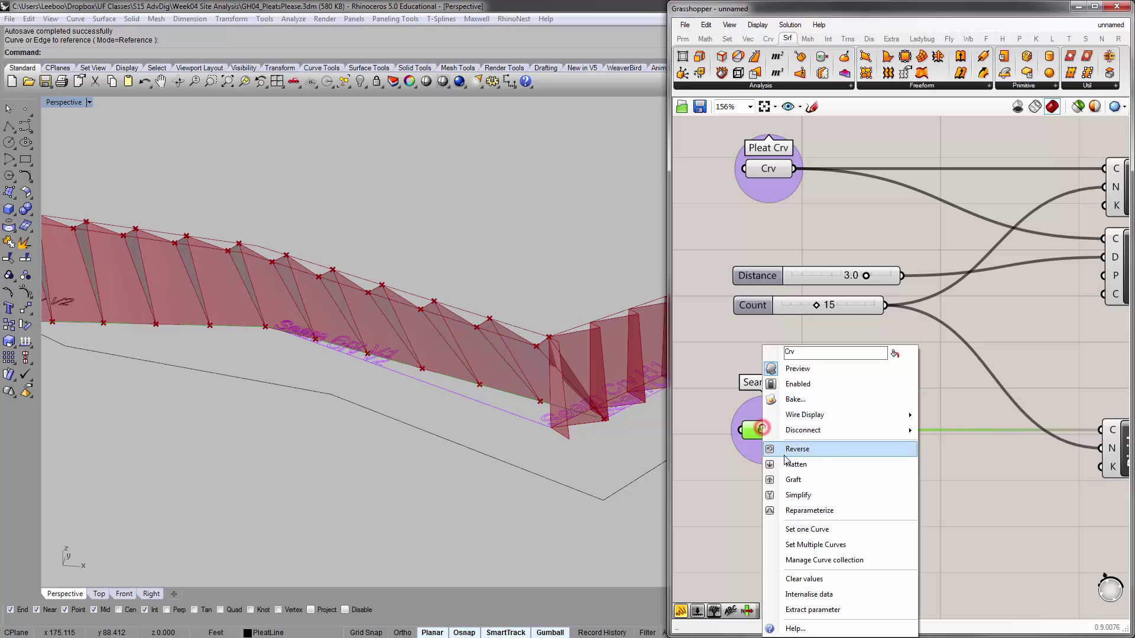
pyautogui.click(815, 533)
pyautogui.click(498, 412)
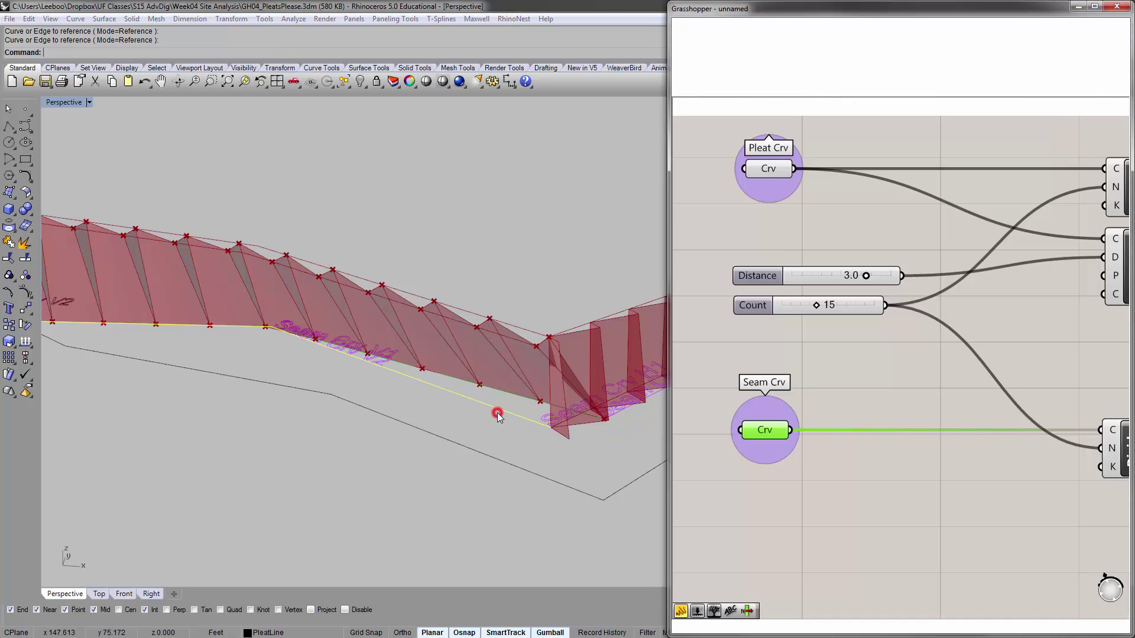
pyautogui.click(509, 240)
pyautogui.click(739, 491)
# Duplicate the entire vertical pleat definition, from its curve parameters to Extrude Point and Loft, below the original.
pyautogui.moveTo(567, 369); pyautogui.dragTo(426, 327, button='right')
pyautogui.scroll(5, 491, 433)
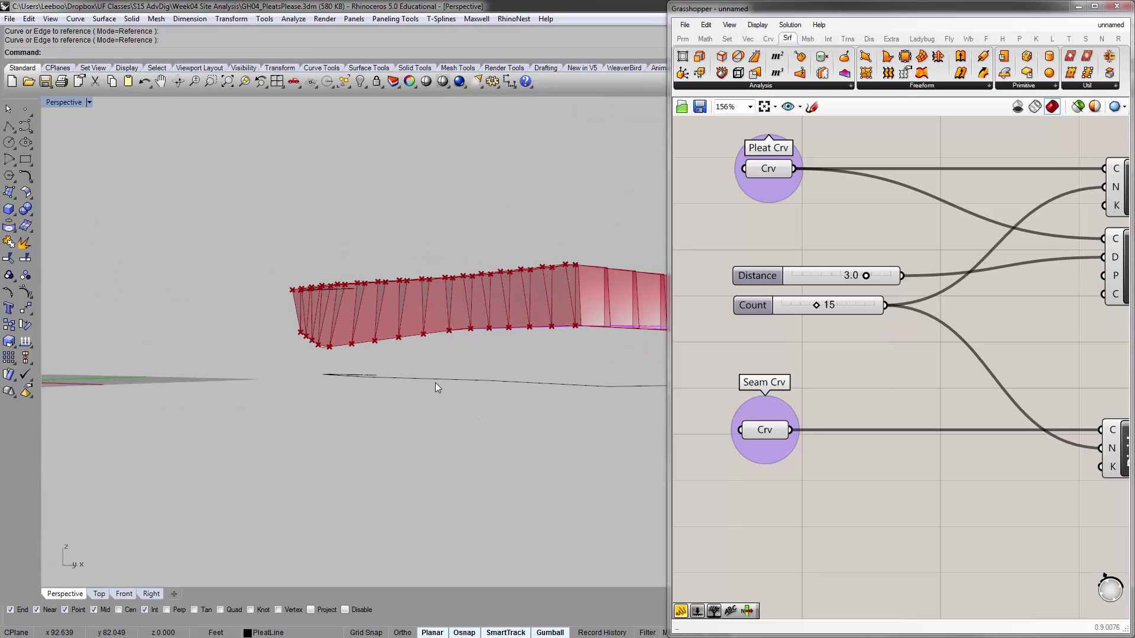
pyautogui.moveTo(844, 288); pyautogui.dragTo(731, 294, button='right')
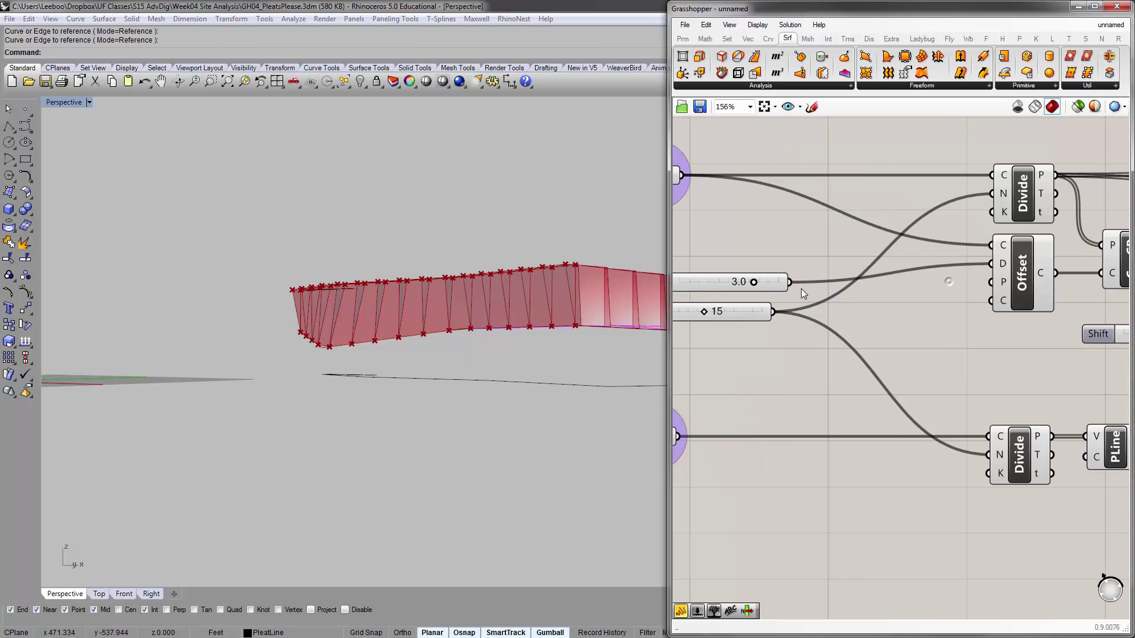
pyautogui.moveTo(669, 318); pyautogui.dragTo(444, 318)
pyautogui.scroll(-8, 634, 334)
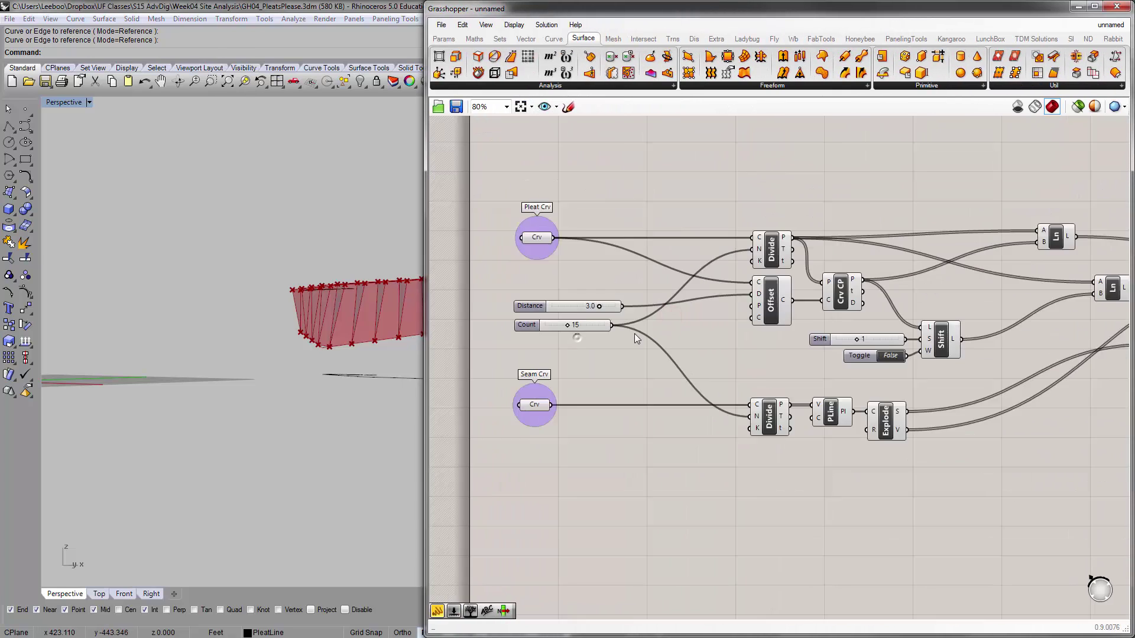
pyautogui.moveTo(469, 204); pyautogui.dragTo(1024, 492)
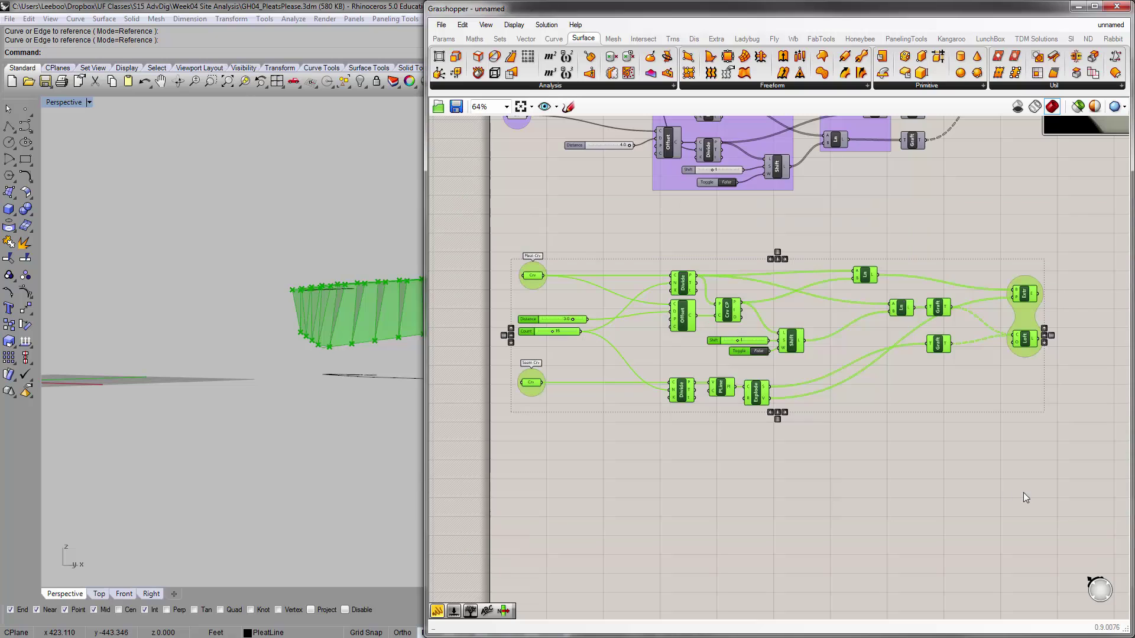
pyautogui.scroll(-2, 842, 384)
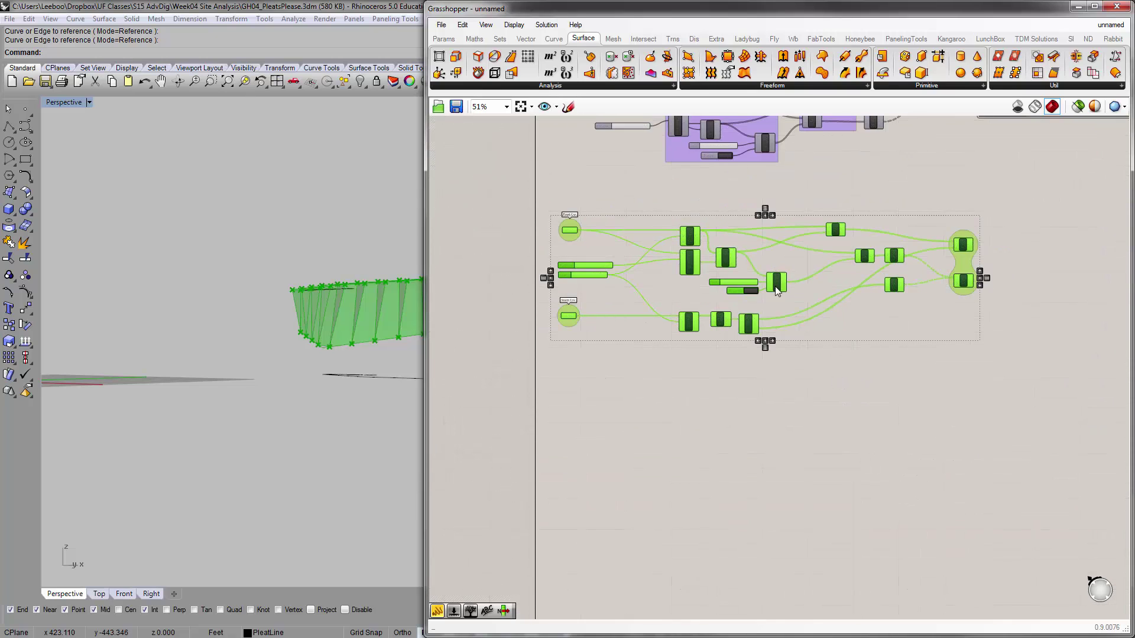
pyautogui.moveTo(777, 282); pyautogui.dragTo(780, 454)
pyautogui.click(701, 510)
pyautogui.moveTo(614, 501); pyautogui.dragTo(653, 468, button='right')
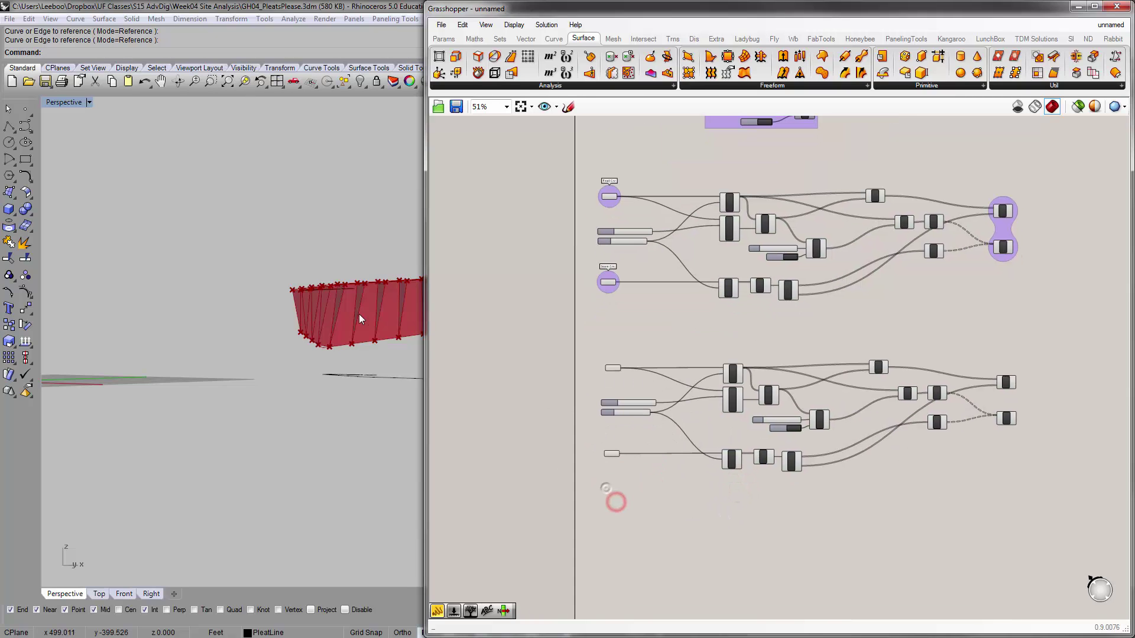
# Set the shared seam polyline as the single curve of the copied definition's seam parameter.
pyautogui.moveTo(359, 318); pyautogui.dragTo(328, 304, button='right')
pyautogui.scroll(2, 328, 322)
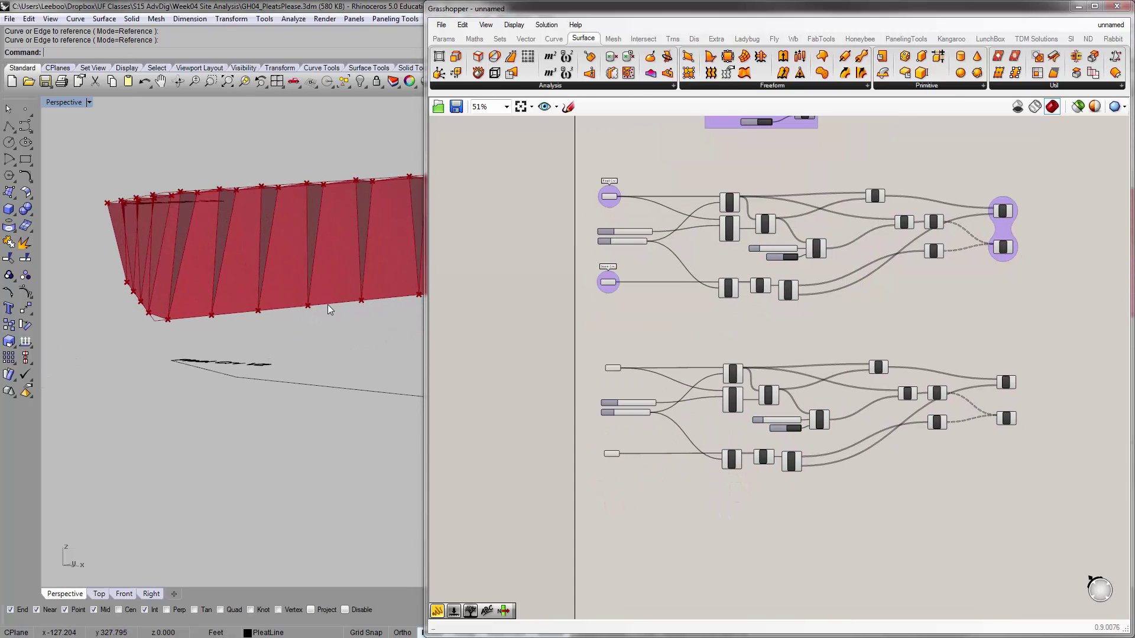
pyautogui.scroll(6, 615, 403)
pyautogui.moveTo(625, 439); pyautogui.dragTo(637, 469, button='right')
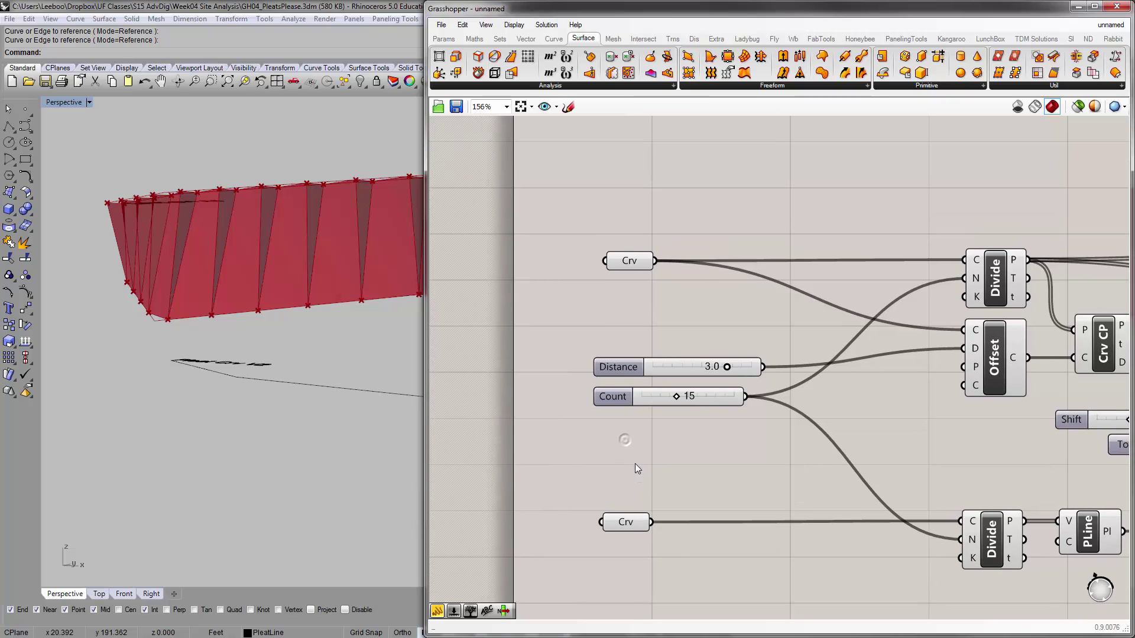
pyautogui.rightClick(626, 521)
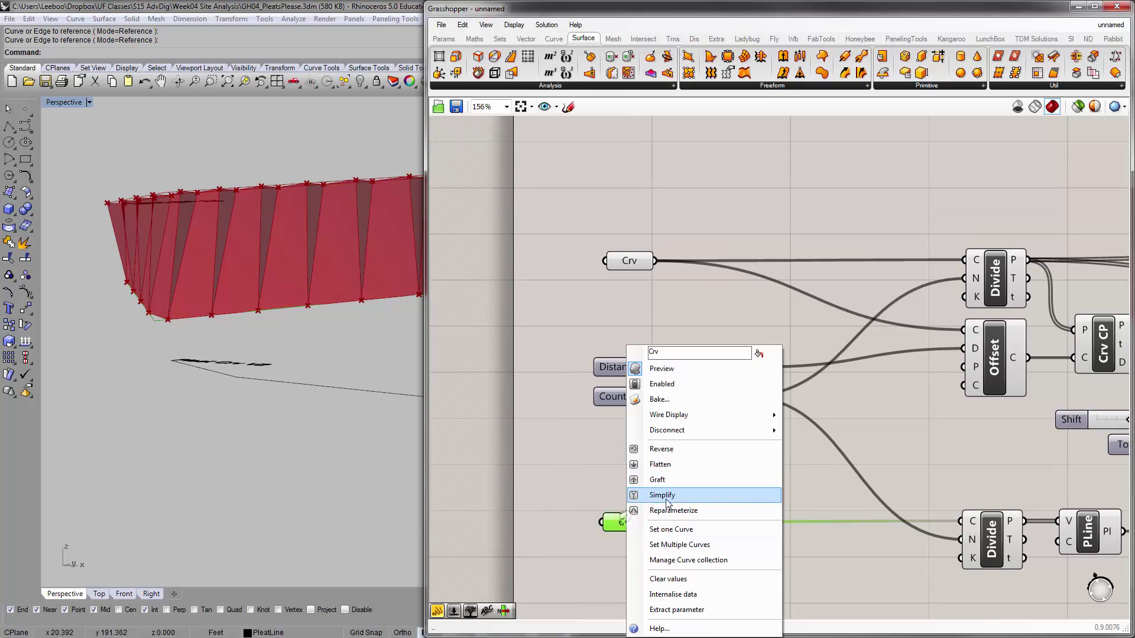
pyautogui.click(680, 526)
pyautogui.moveTo(425, 300); pyautogui.dragTo(738, 376, button='right')
pyautogui.click(736, 372)
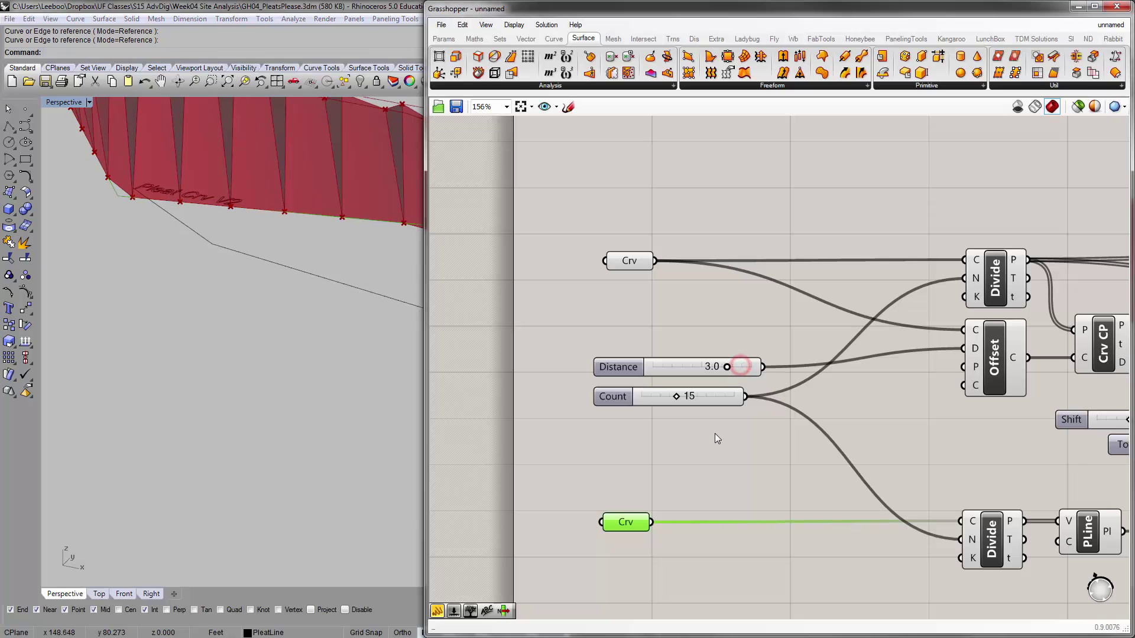
# Set the lowest polyline beneath the seam as the single curve of the copied definition's pleat parameter.
pyautogui.rightClick(626, 259)
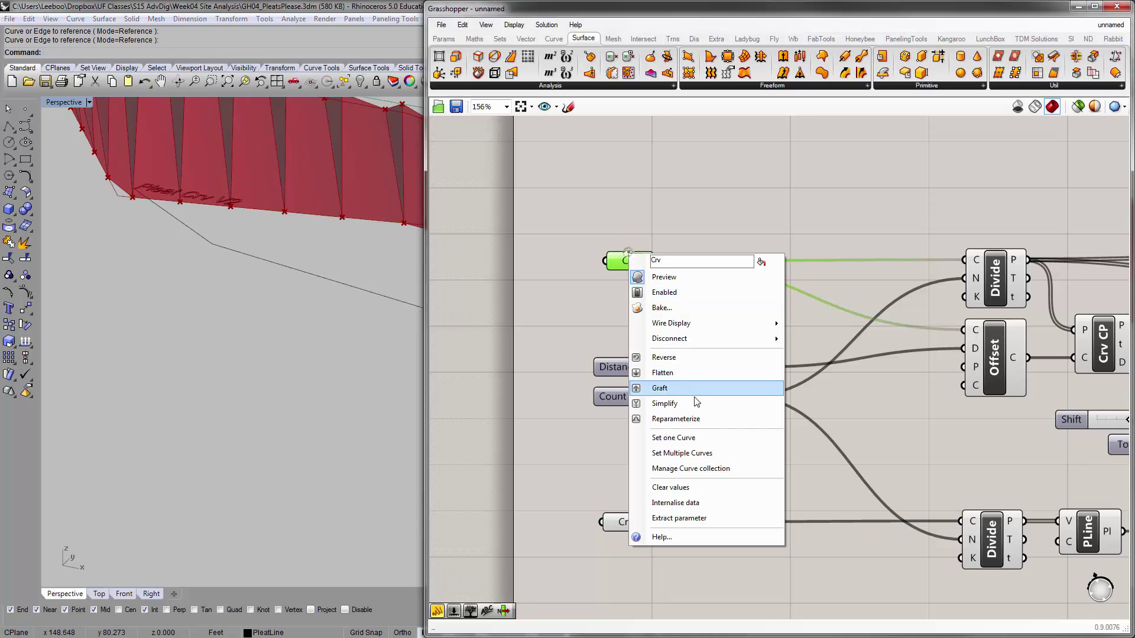
pyautogui.click(698, 432)
pyautogui.click(623, 260)
pyautogui.rightClick(622, 259)
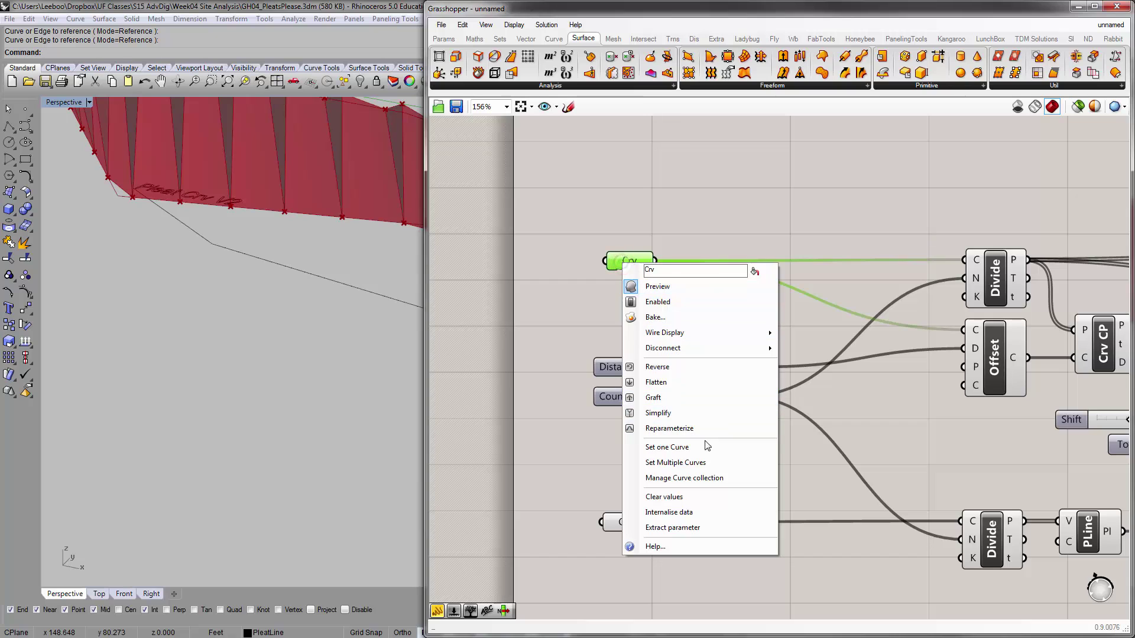
pyautogui.click(662, 446)
pyautogui.click(426, 306)
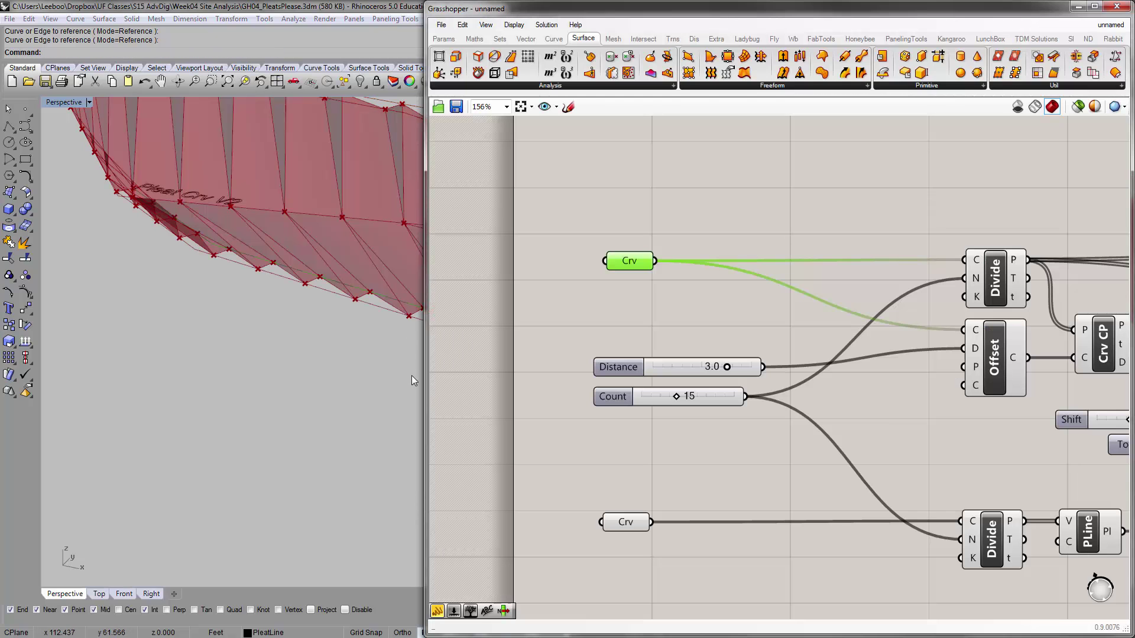
# Inspect the new lower row of pleats and its join with the upper row along the seam.
pyautogui.moveTo(427, 381); pyautogui.dragTo(707, 381)
pyautogui.moveTo(425, 383); pyautogui.dragTo(666, 362, button='right')
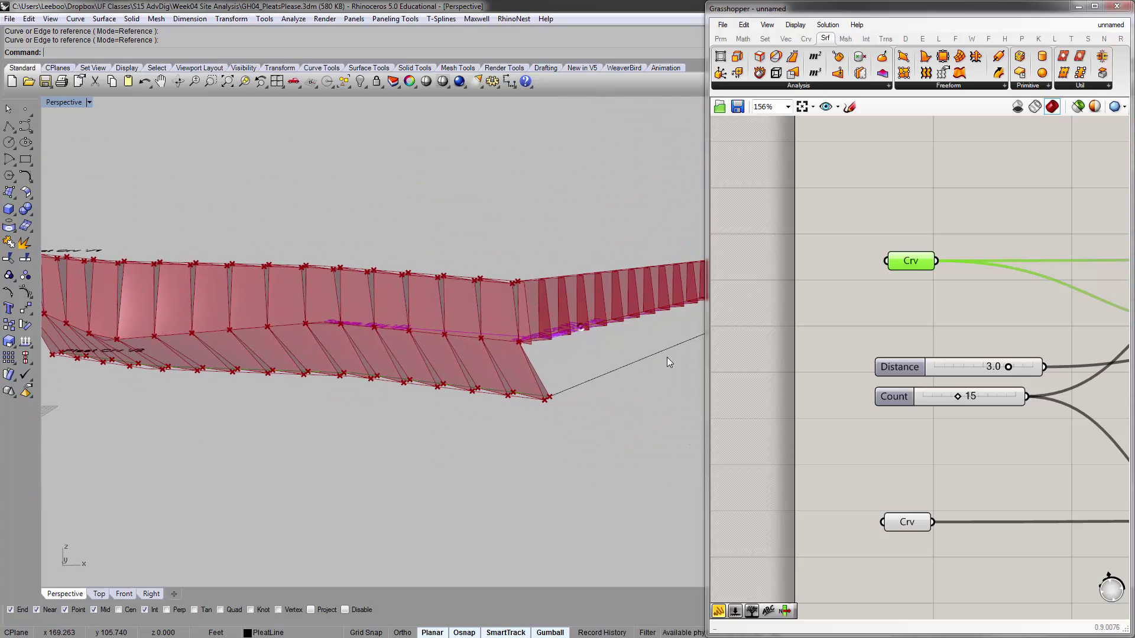
pyautogui.moveTo(706, 367); pyautogui.dragTo(428, 369)
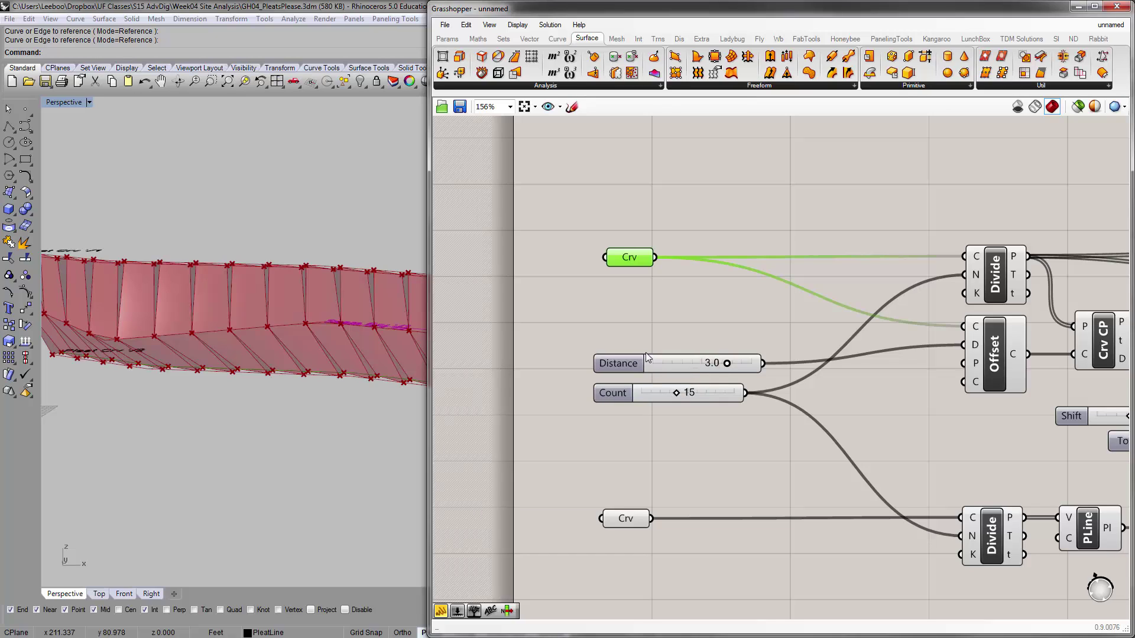
pyautogui.moveTo(430, 336); pyautogui.dragTo(550, 336)
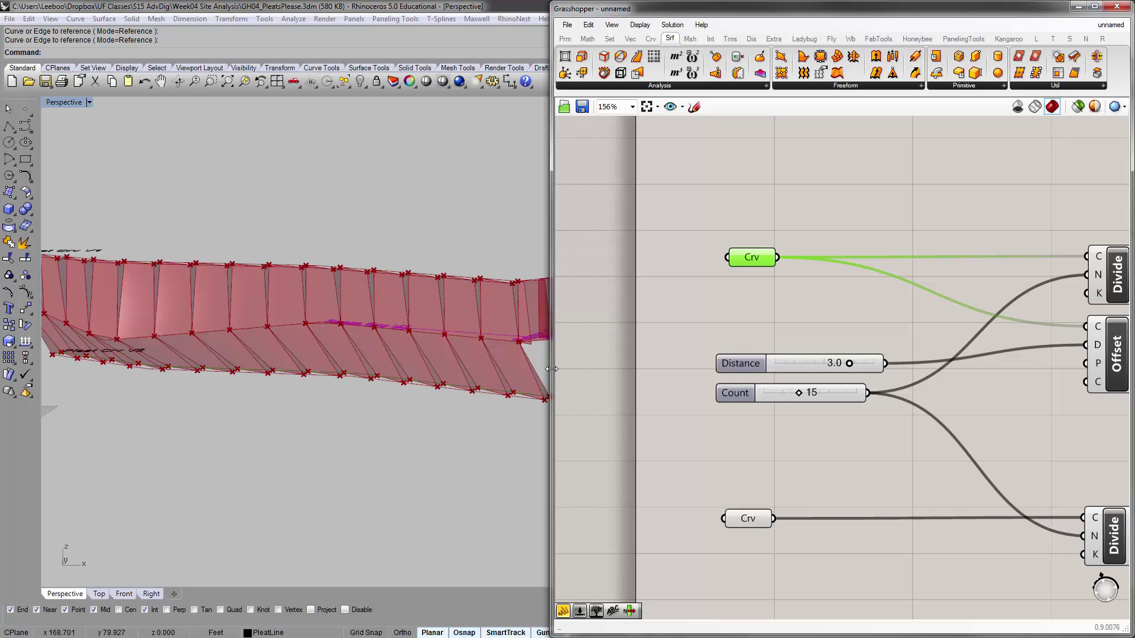
pyautogui.scroll(-3, 300, 393)
pyautogui.keyDown('shift'); pyautogui.moveTo(415, 359); pyautogui.dragTo(429, 346, button='right'); pyautogui.keyUp('shift')
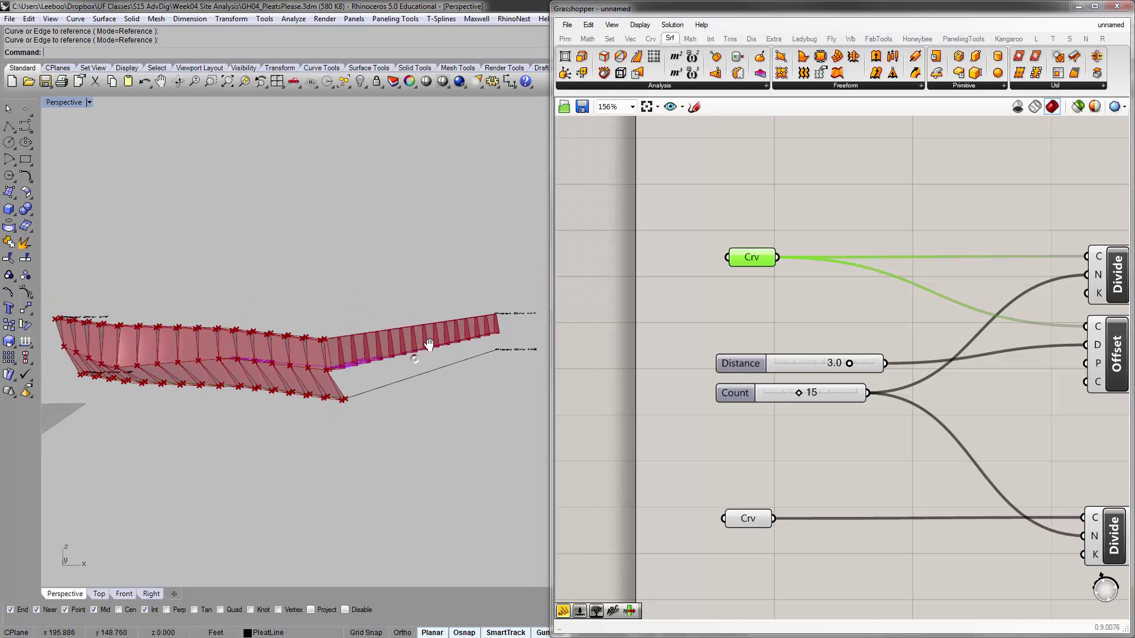
# Review the top and bottom curve definition and compare it with the two vertical pleat definitions beneath it.
pyautogui.moveTo(730, 417); pyautogui.dragTo(735, 459, button='right')
pyautogui.scroll(-3, 734, 459)
pyautogui.moveTo(743, 305)
pyautogui.mouseDown(button='right')
pyautogui.moveTo(742, 374)
pyautogui.moveTo(687, 469)
pyautogui.mouseUp(button='right')
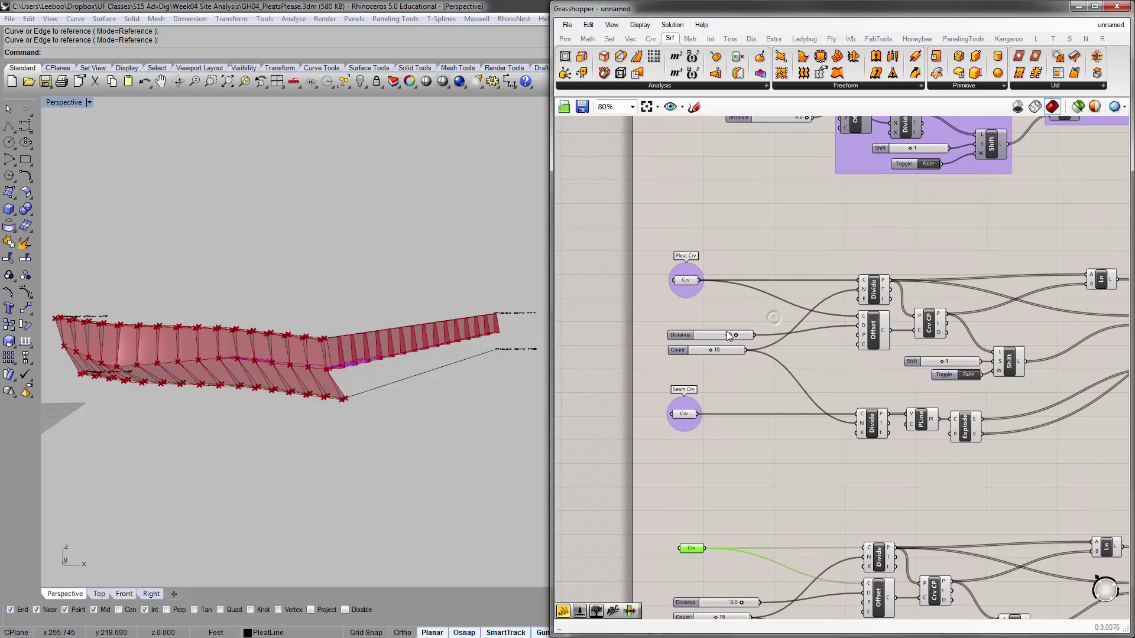
pyautogui.moveTo(775, 227); pyautogui.dragTo(718, 435, button='right')
pyautogui.moveTo(778, 255); pyautogui.dragTo(799, 371, button='right')
pyautogui.moveTo(727, 273); pyautogui.dragTo(707, 248, button='right')
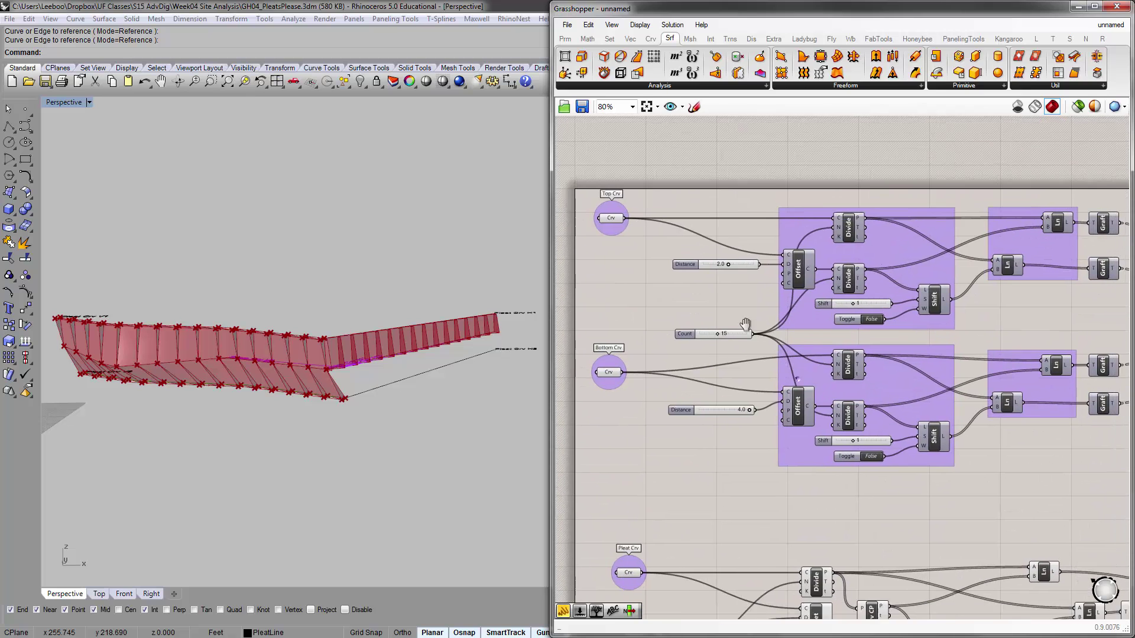
pyautogui.scroll(-2, 708, 248)
pyautogui.moveTo(874, 344); pyautogui.dragTo(839, 179, button='right')
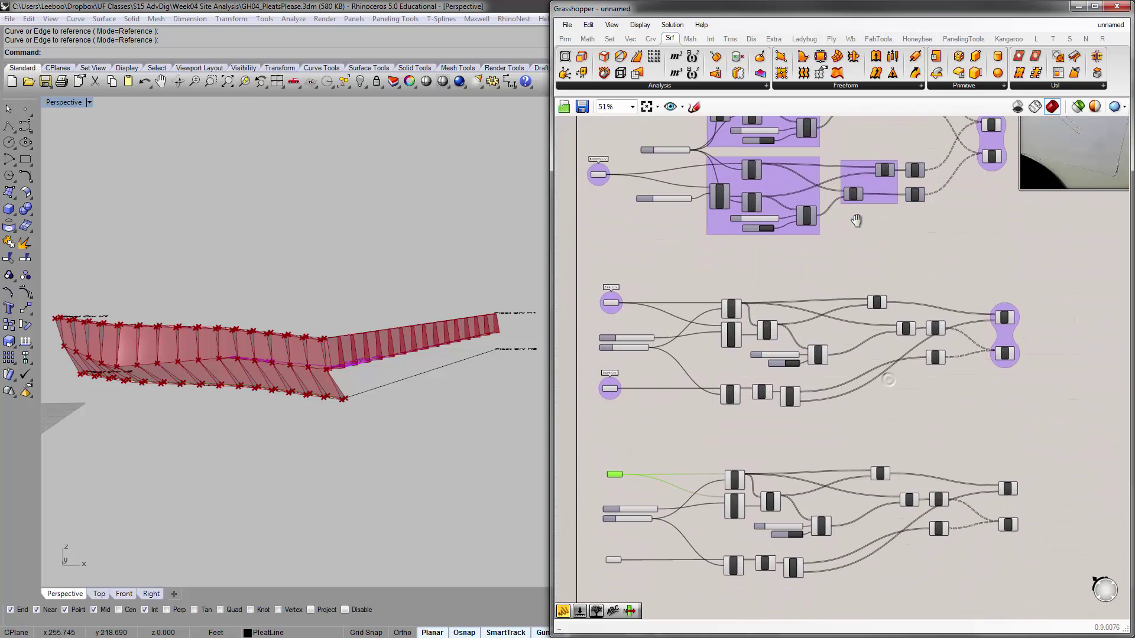
pyautogui.moveTo(620, 343)
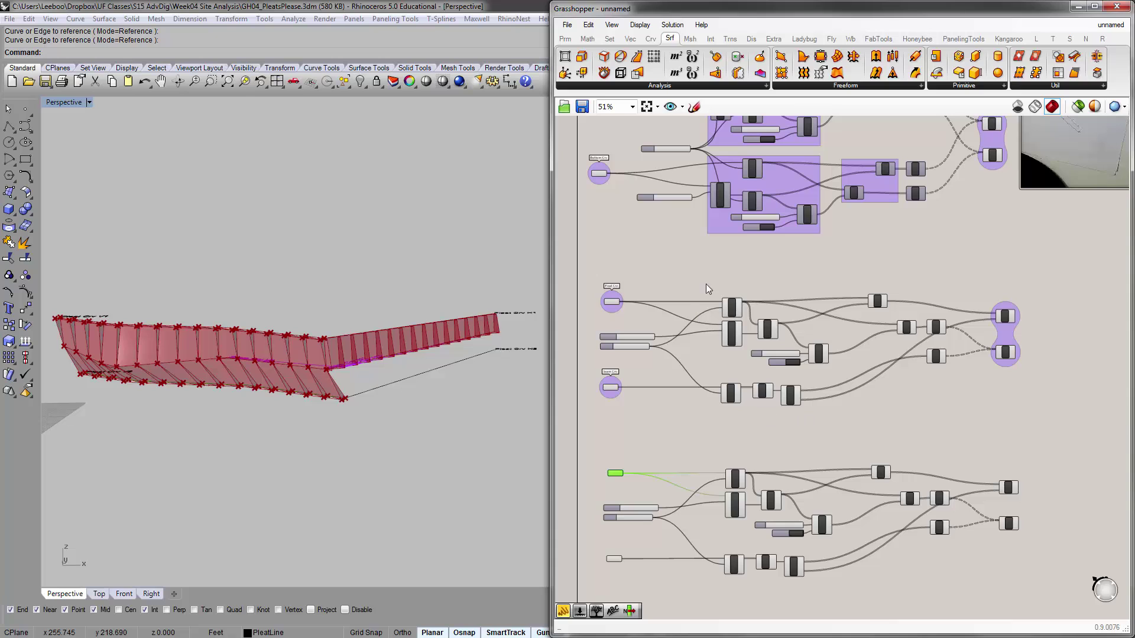
pyautogui.scroll(5, 759, 272)
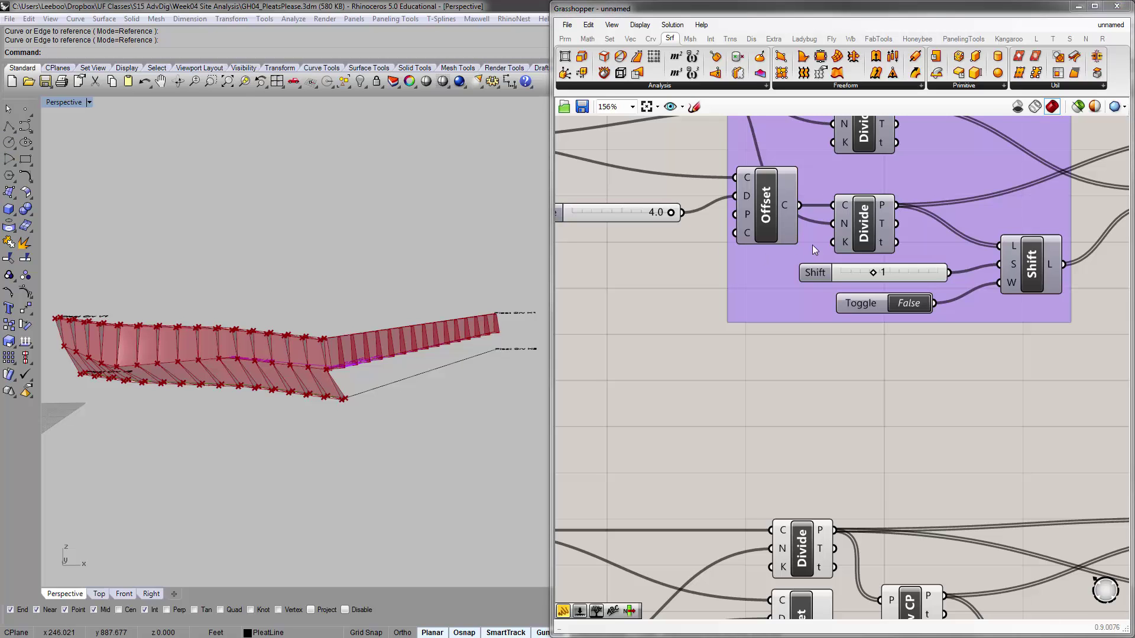
# Examine which pleats in the model the upper vertical definition's Loft and Extrude Point components produce.
pyautogui.scroll(-3, 797, 372)
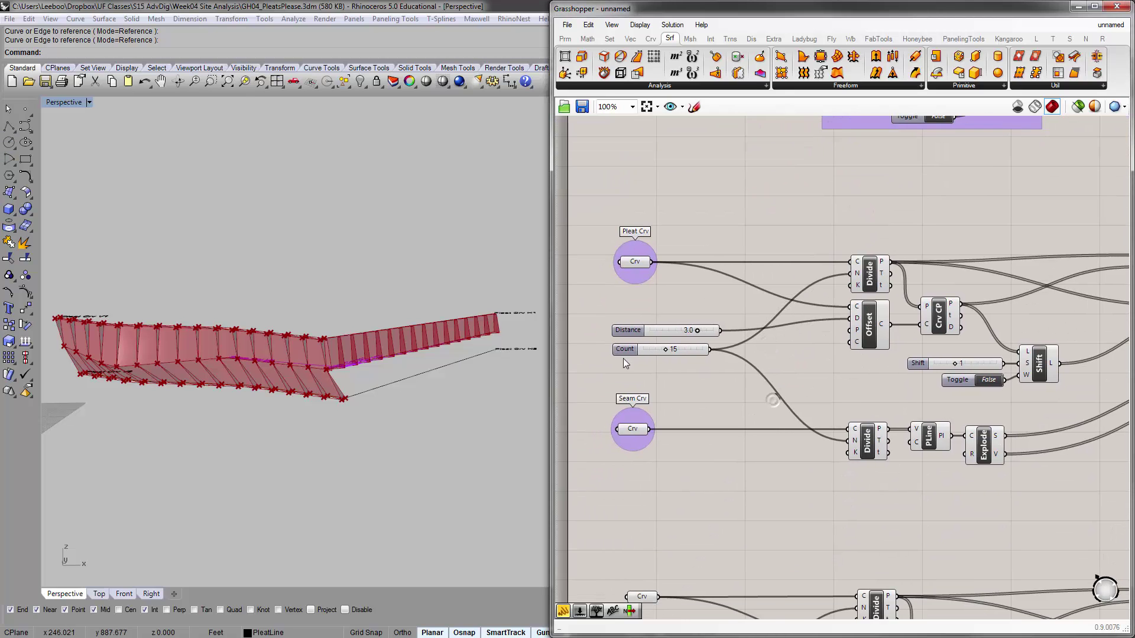
pyautogui.moveTo(773, 333); pyautogui.dragTo(741, 321, button='right')
pyautogui.scroll(-4, 599, 326)
pyautogui.scroll(4, 864, 350)
pyautogui.click(863, 310)
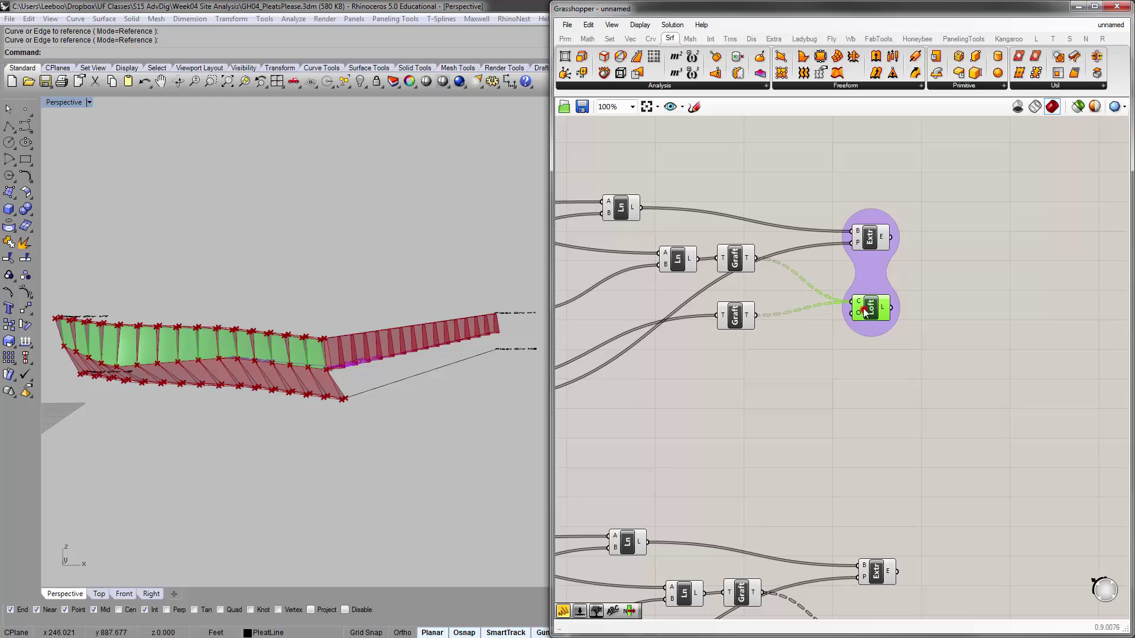
pyautogui.click(870, 216)
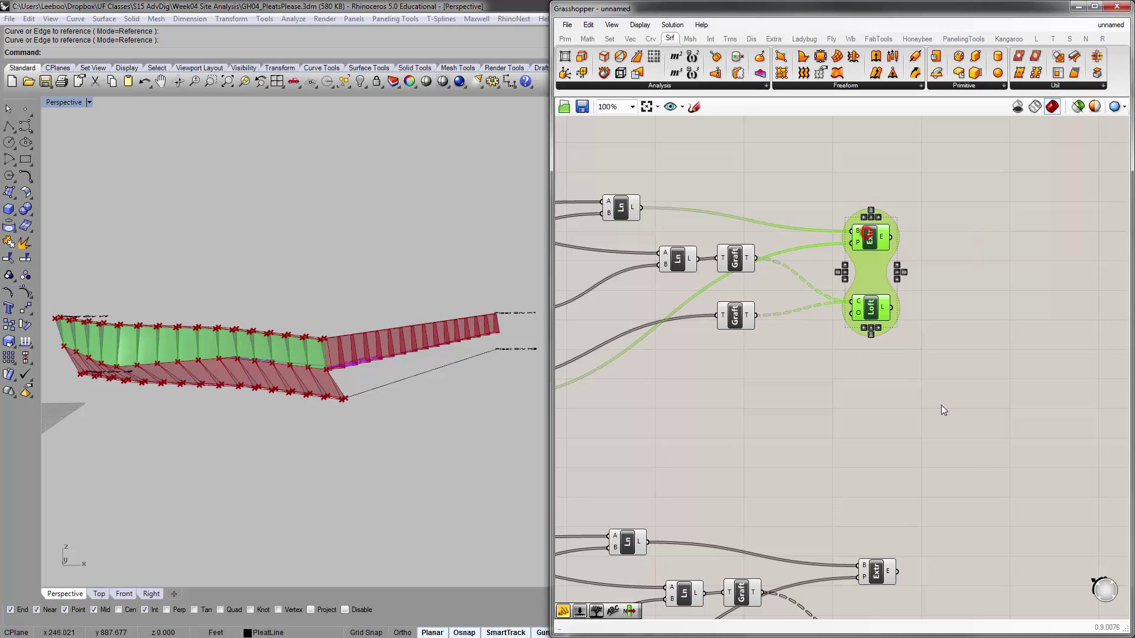
pyautogui.click(977, 474)
pyautogui.click(867, 309)
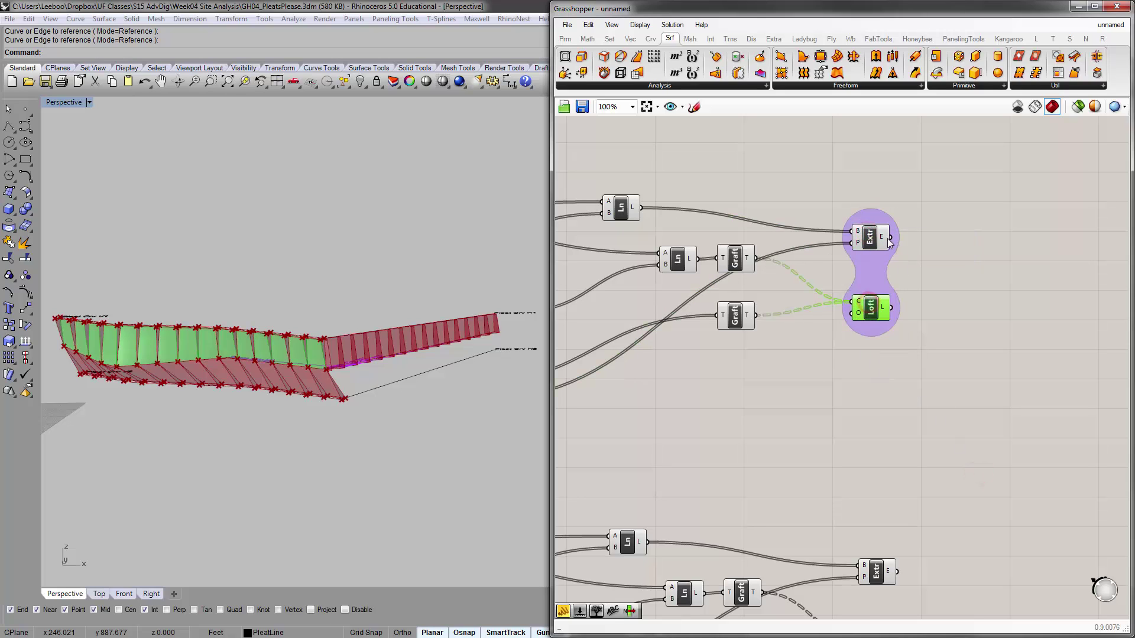
pyautogui.keyDown('shift'); pyautogui.click(873, 239); pyautogui.keyUp('shift')
# Set the top curve of the smoothly curved three-curve set as the single curve of the upper vertical definition's Pleat Crv parameter.
pyautogui.moveTo(324, 404); pyautogui.dragTo(300, 357, button='right')
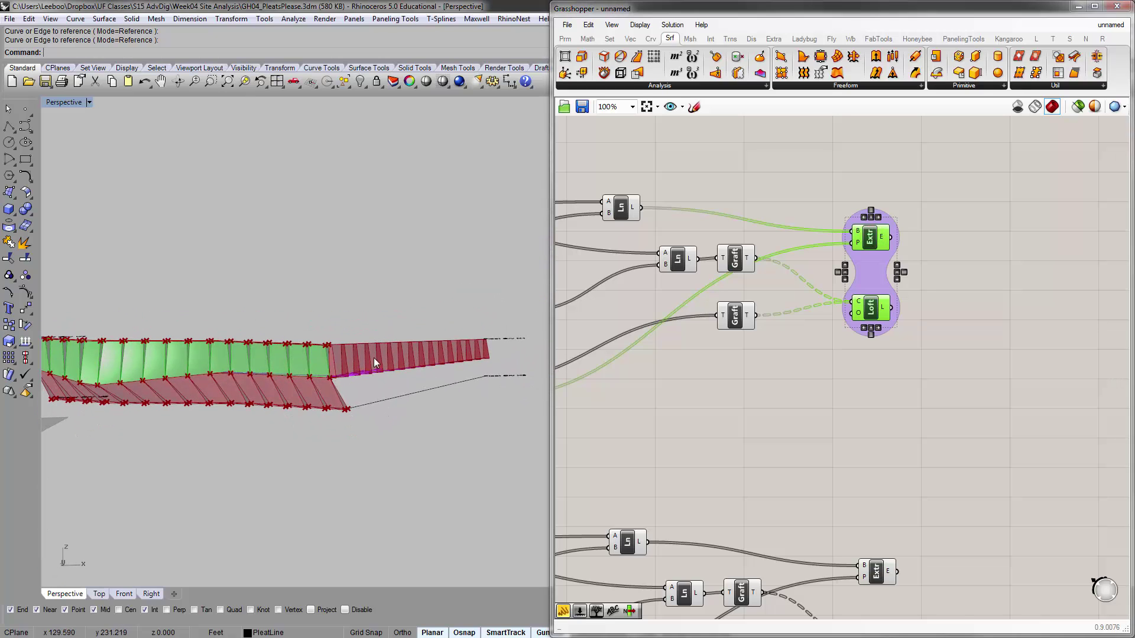
pyautogui.moveTo(374, 357); pyautogui.dragTo(395, 362, button='right')
pyautogui.scroll(6, 395, 358)
pyautogui.moveTo(350, 331); pyautogui.dragTo(336, 323, button='right')
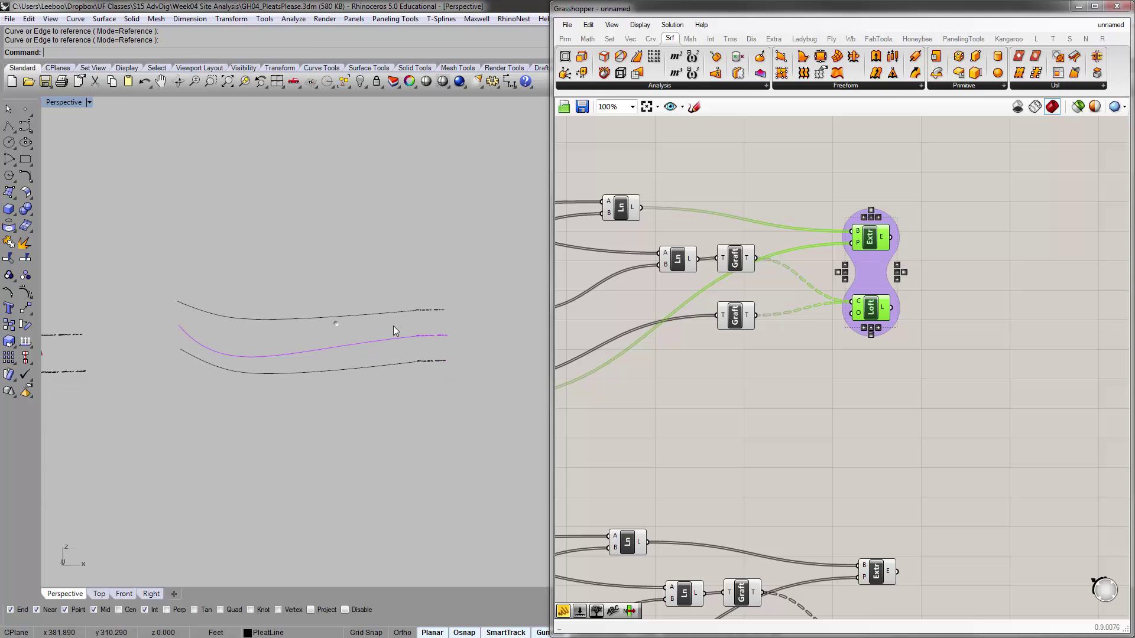
pyautogui.moveTo(795, 361); pyautogui.dragTo(977, 370, button='right')
pyautogui.scroll(-2, 977, 370)
pyautogui.moveTo(413, 406); pyautogui.dragTo(397, 321, button='right')
pyautogui.scroll(6, 276, 284)
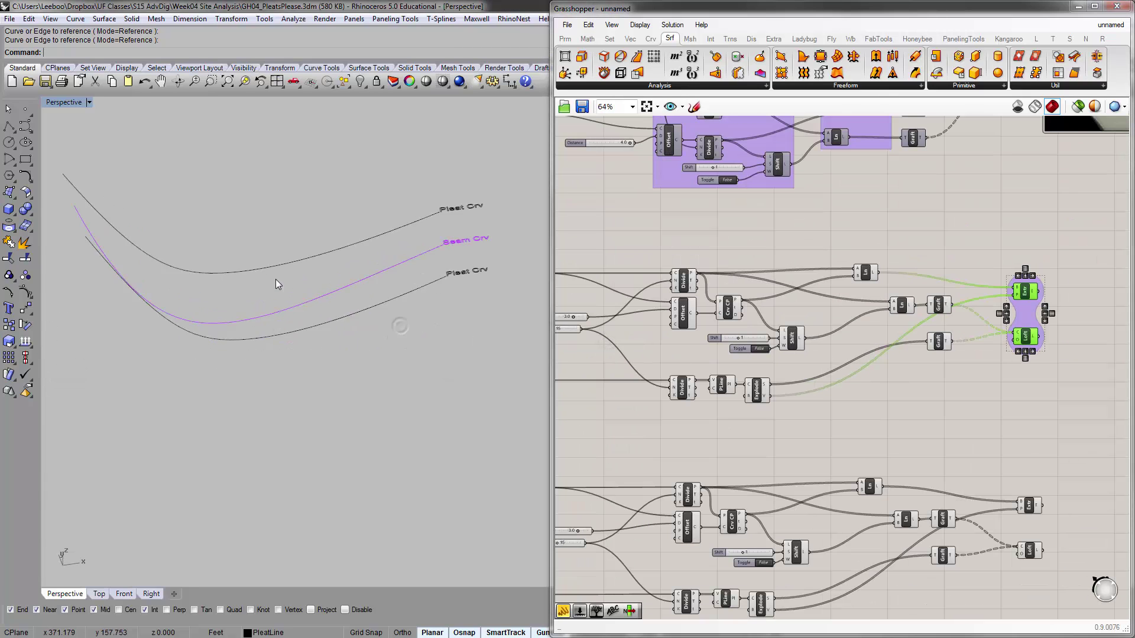
pyautogui.moveTo(276, 284); pyautogui.dragTo(289, 296, button='right')
pyautogui.moveTo(345, 355); pyautogui.dragTo(326, 325, button='right')
pyautogui.moveTo(726, 301); pyautogui.dragTo(877, 281, button='right')
pyautogui.scroll(-2, 876, 281)
pyautogui.moveTo(774, 324); pyautogui.dragTo(712, 339, button='right')
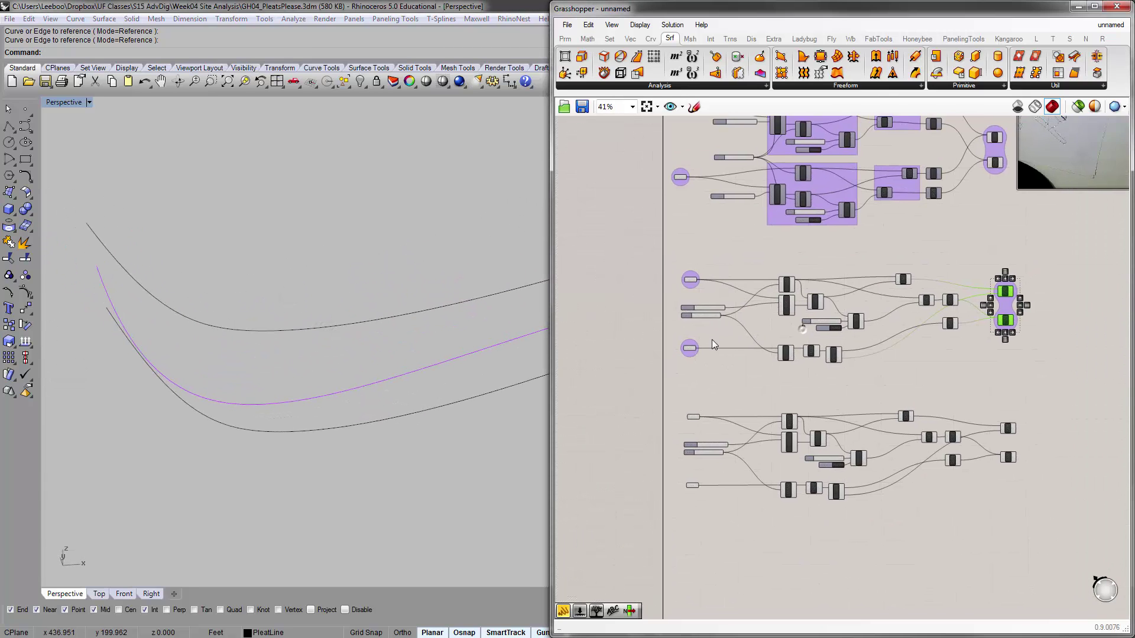
pyautogui.scroll(4, 711, 338)
pyautogui.click(713, 239)
pyautogui.rightClick(657, 199)
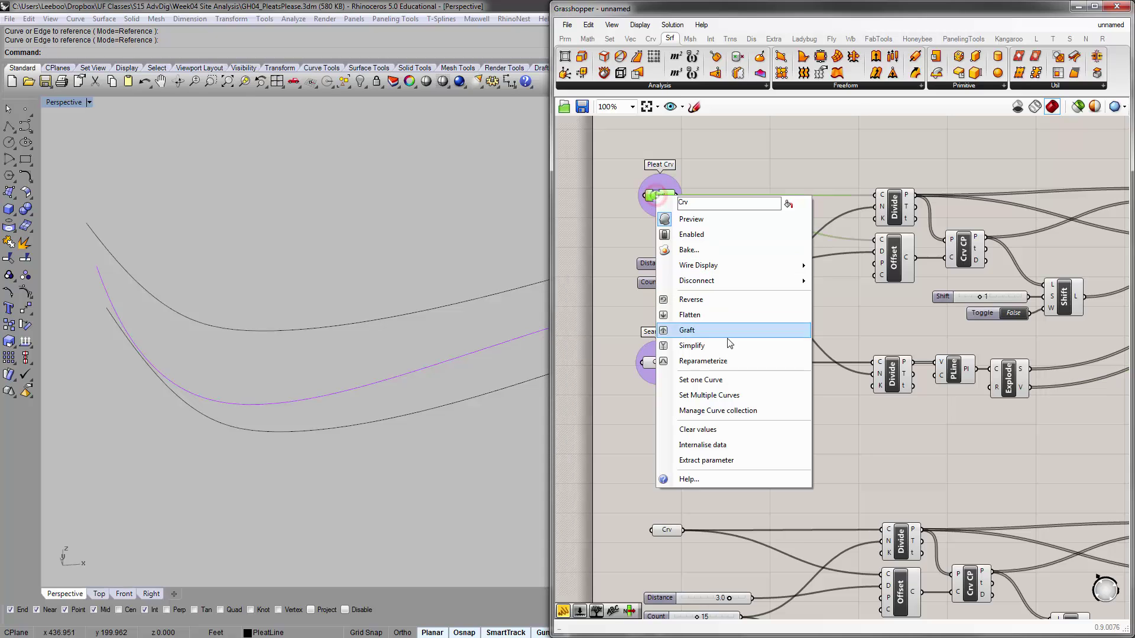
pyautogui.click(727, 380)
pyautogui.click(420, 311)
# Set the middle purple curve of the curved set as the single curve of the upper definition's Seam Crv parameter.
pyautogui.click(660, 332)
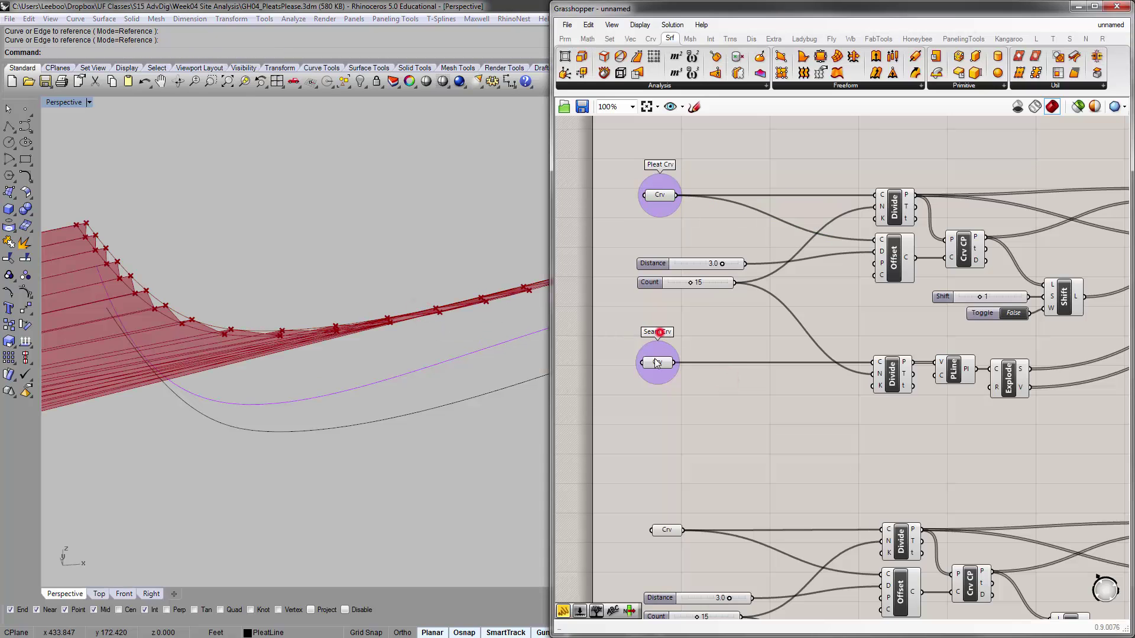
pyautogui.rightClick(656, 365)
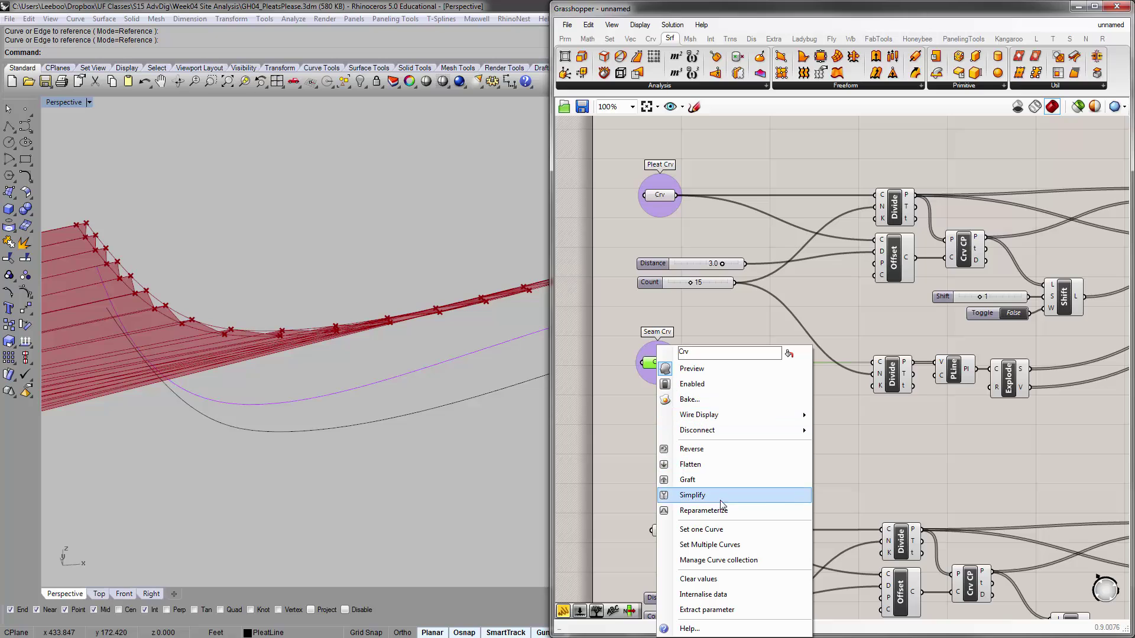
pyautogui.click(721, 530)
pyautogui.click(428, 363)
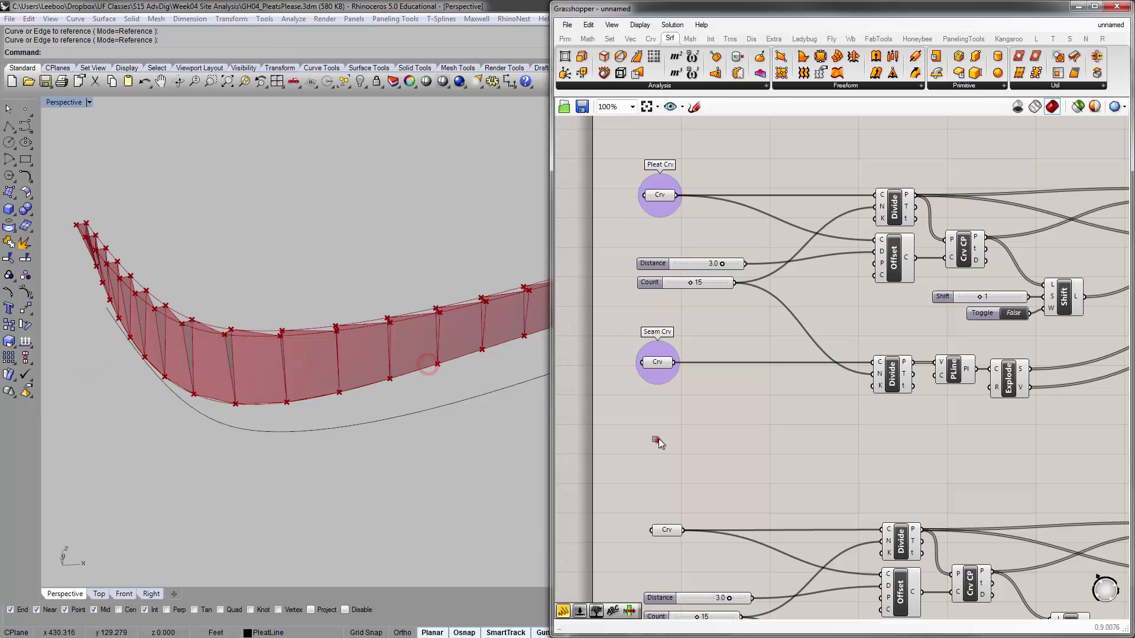
# Set the lowest curve of the curved set as the single curve of the copied definition's pleat parameter.
pyautogui.moveTo(658, 438); pyautogui.dragTo(682, 257, button='right')
pyautogui.moveTo(644, 372); pyautogui.dragTo(655, 344, button='right')
pyautogui.scroll(1, 653, 344)
pyautogui.click(658, 333)
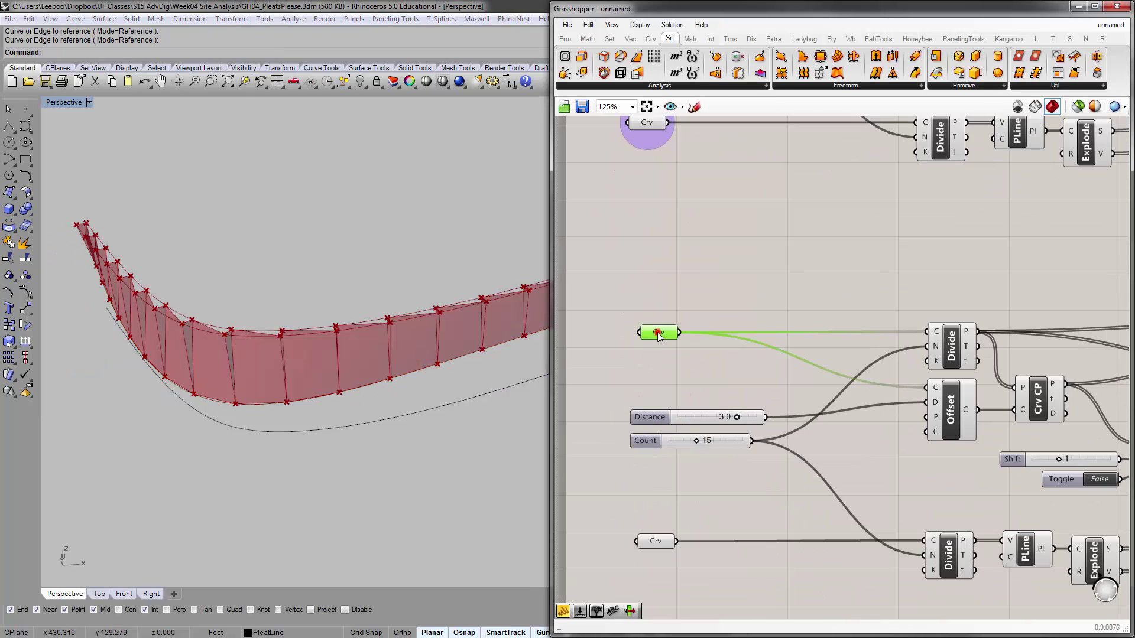
pyautogui.rightClick(658, 333)
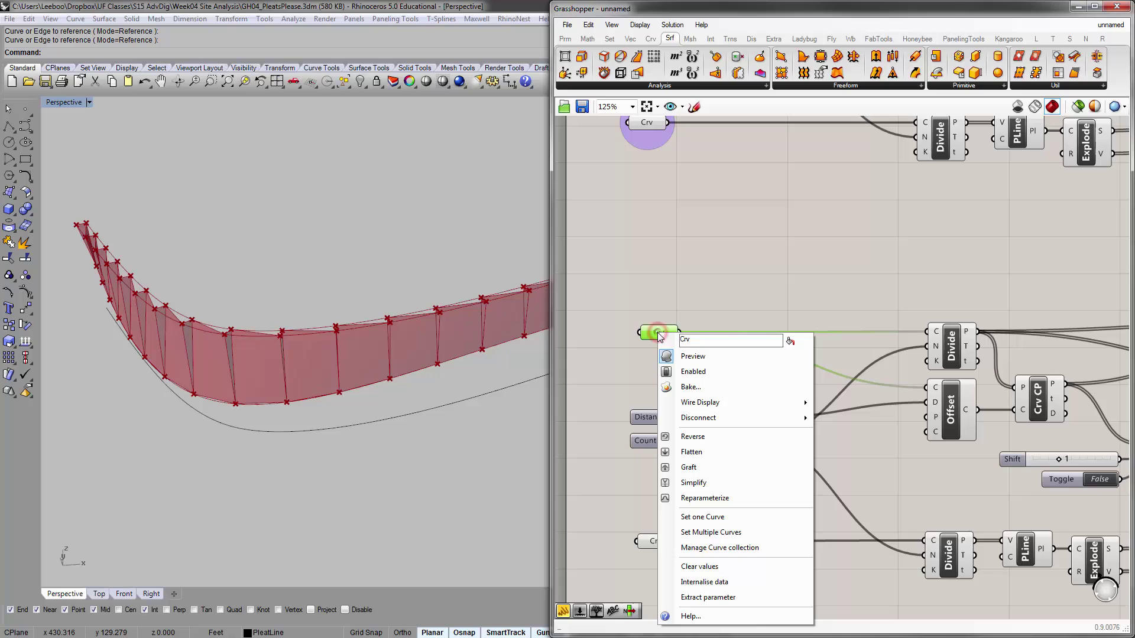
pyautogui.click(725, 518)
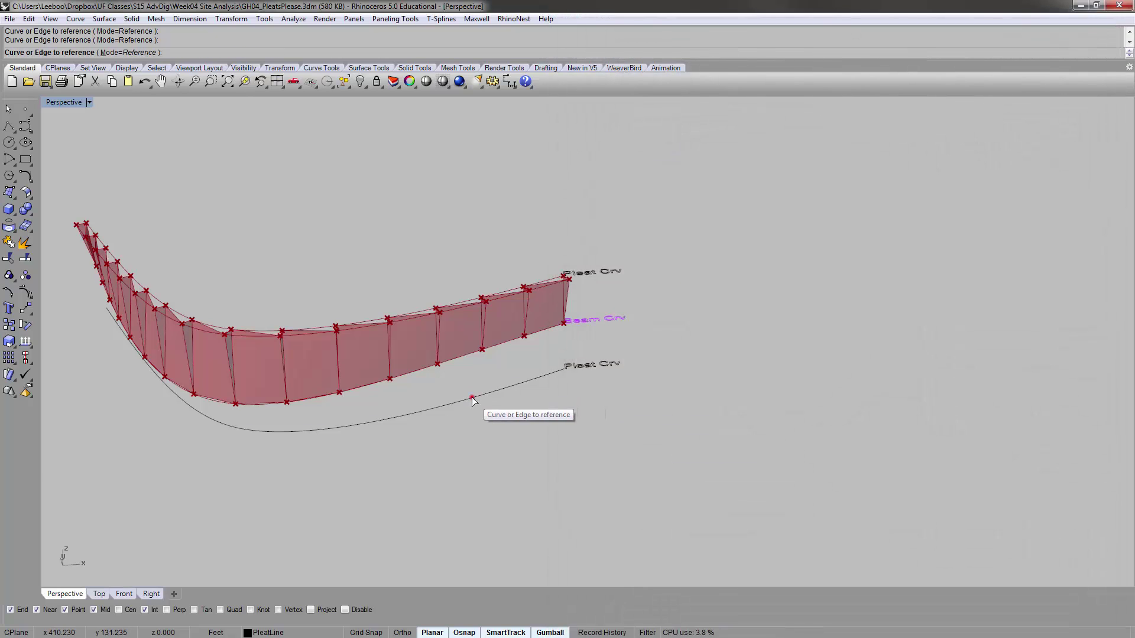
pyautogui.click(473, 399)
# Set the middle purple seam curve as the single curve of the copied definition's seam parameter.
pyautogui.click(656, 541)
pyautogui.rightClick(656, 540)
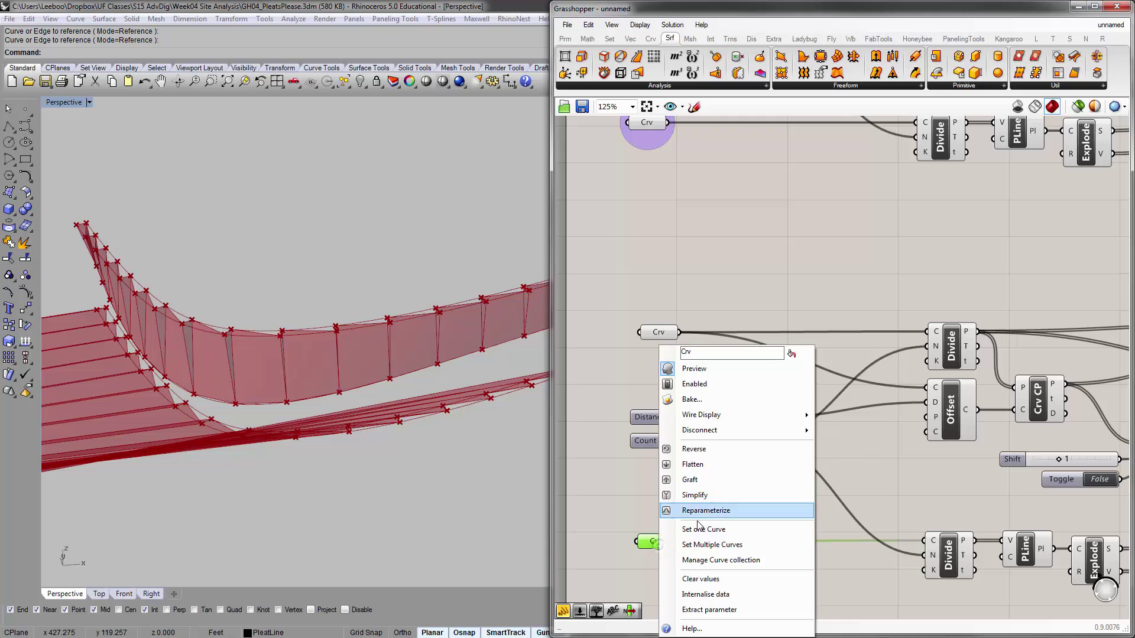
pyautogui.click(709, 526)
pyautogui.click(454, 358)
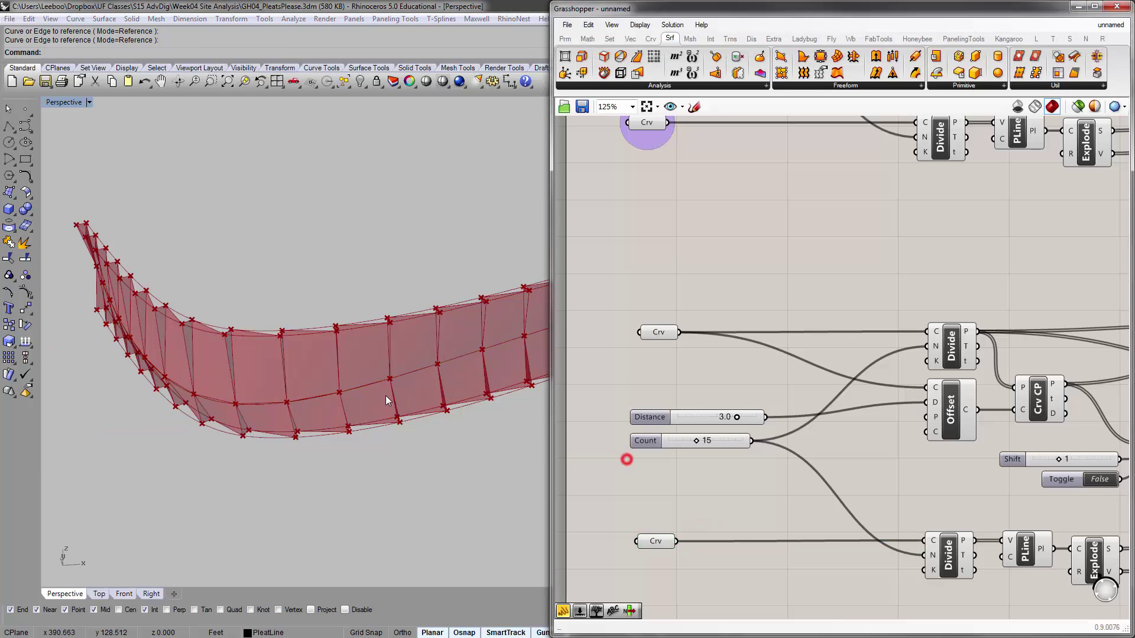
# Inspect both rows of curved pleats and their shared seam, zooming to the selected curves.
pyautogui.moveTo(385, 400); pyautogui.dragTo(234, 367, button='right')
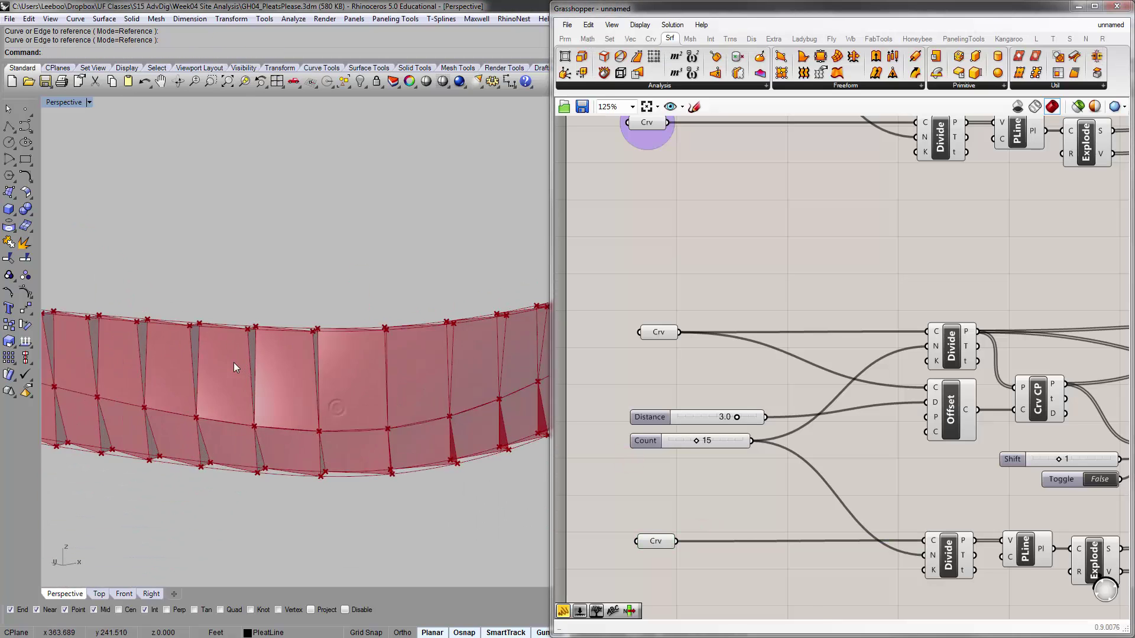
pyautogui.scroll(-6, 234, 367)
pyautogui.moveTo(356, 445); pyautogui.dragTo(260, 254)
pyautogui.write('zs')
pyautogui.press('Return')
pyautogui.click(268, 212)
pyautogui.moveTo(402, 317); pyautogui.dragTo(301, 294, button='right')
pyautogui.moveTo(413, 303); pyautogui.dragTo(363, 299, button='right')
# Set the copied definition's Distance slider to 1.7 and check the shallower lower pleats.
pyautogui.moveTo(691, 383); pyautogui.dragTo(709, 333, button='right')
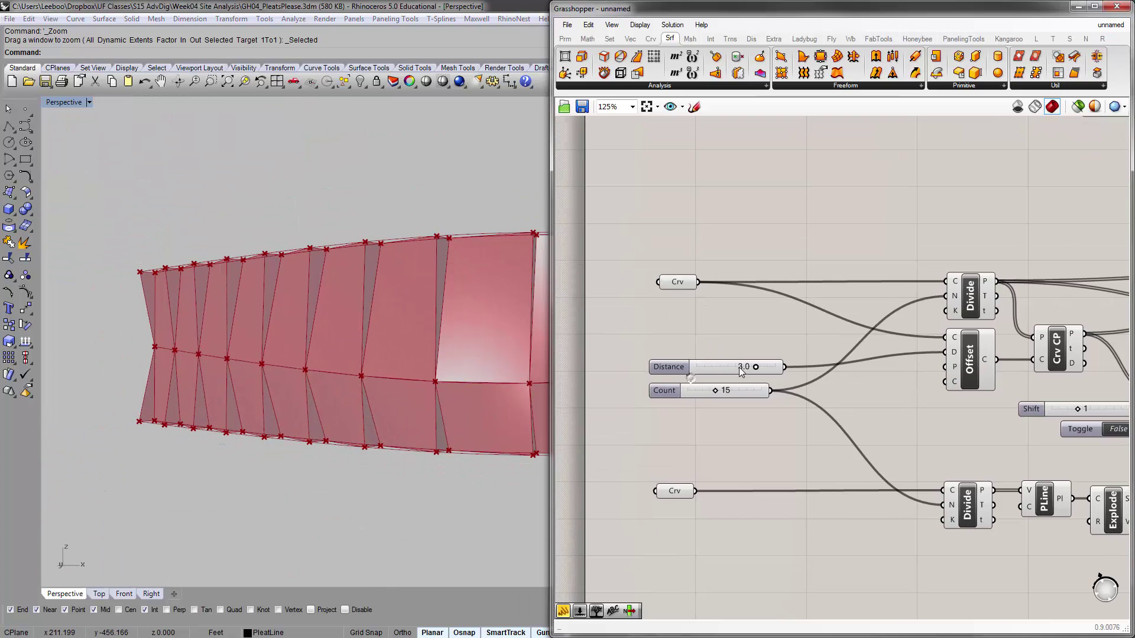
pyautogui.moveTo(759, 367); pyautogui.dragTo(734, 380)
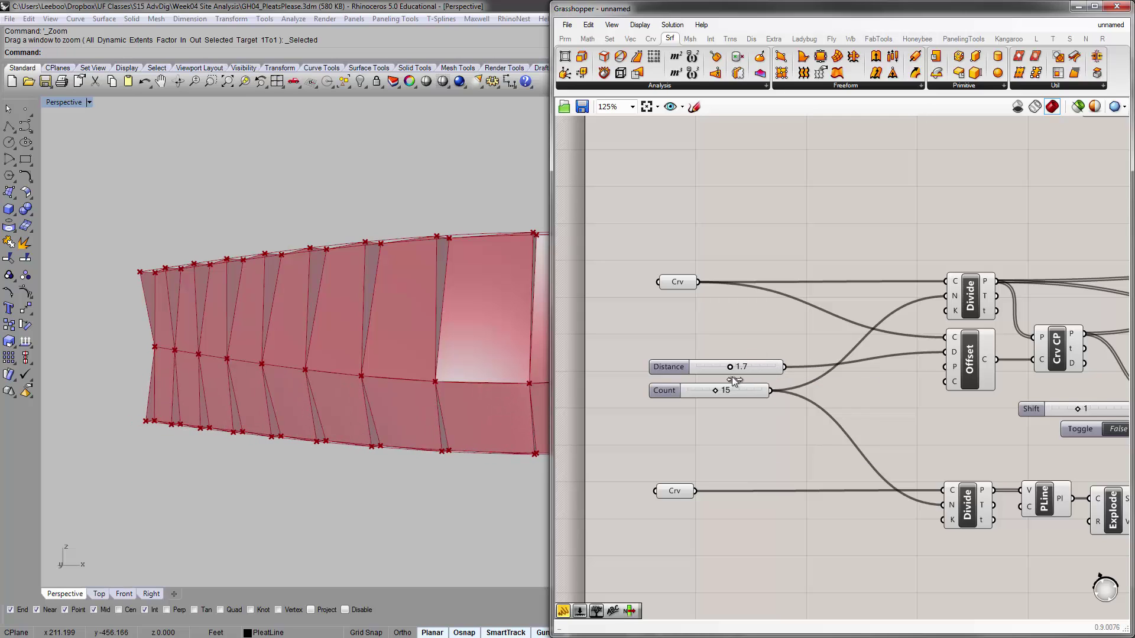
pyautogui.moveTo(309, 304); pyautogui.dragTo(395, 306, button='right')
pyautogui.moveTo(352, 176); pyautogui.dragTo(330, 294, button='right')
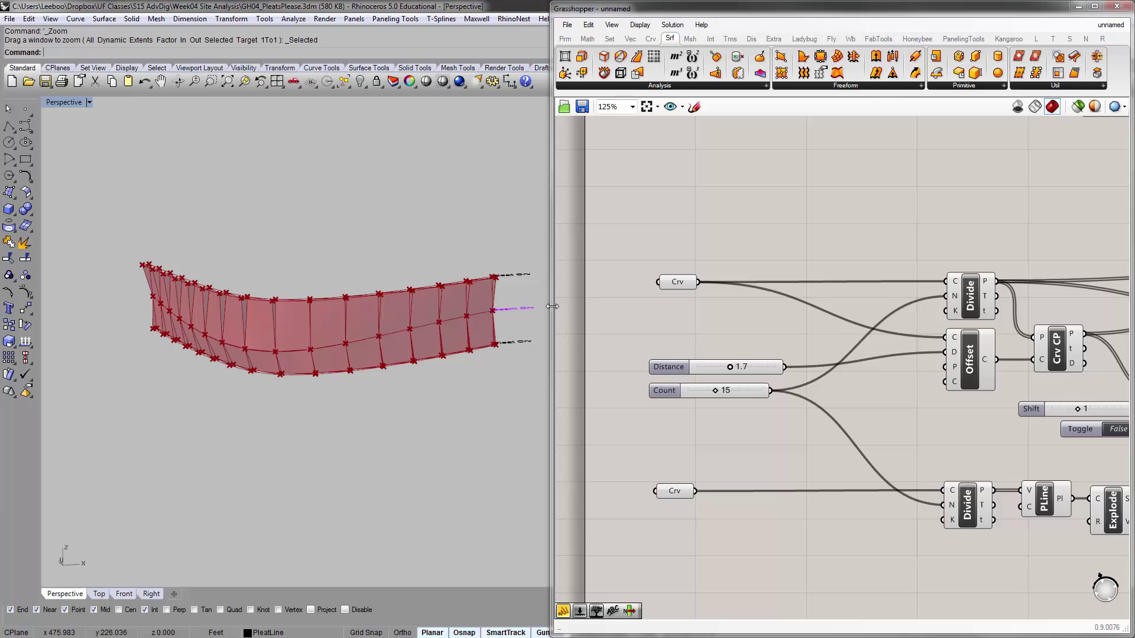
# Widen the Grasshopper window and review the GH04_PleatsPleaseVertical reference image, including its panel-length readout, before closing the image.
pyautogui.moveTo(552, 306); pyautogui.dragTo(445, 306)
pyautogui.scroll(-5, 630, 325)
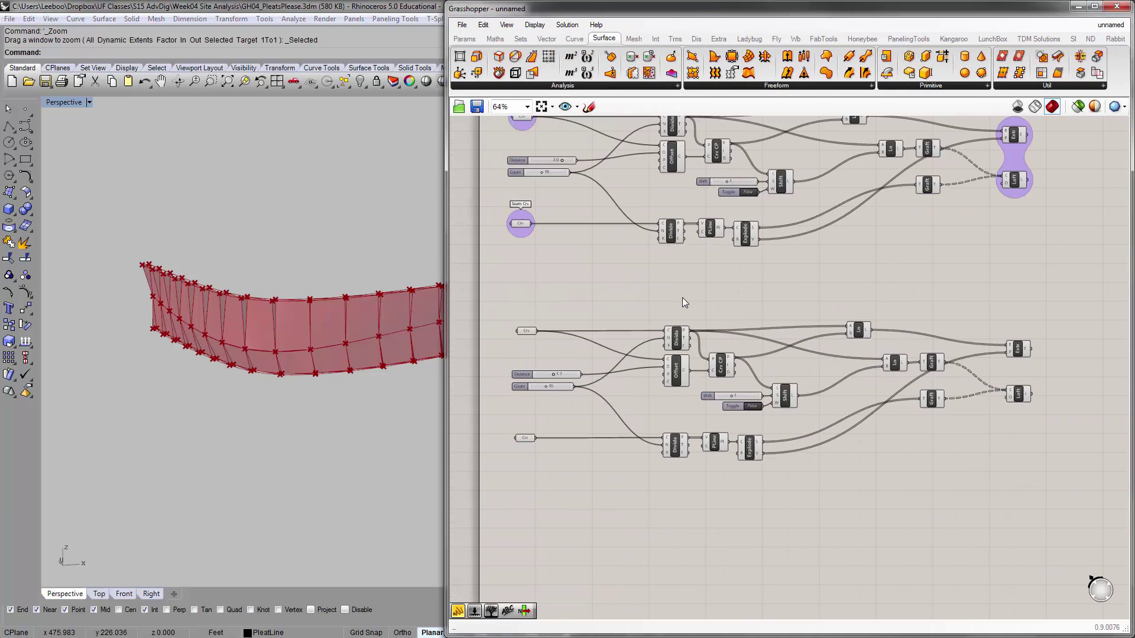
pyautogui.moveTo(683, 299); pyautogui.dragTo(710, 318, button='right')
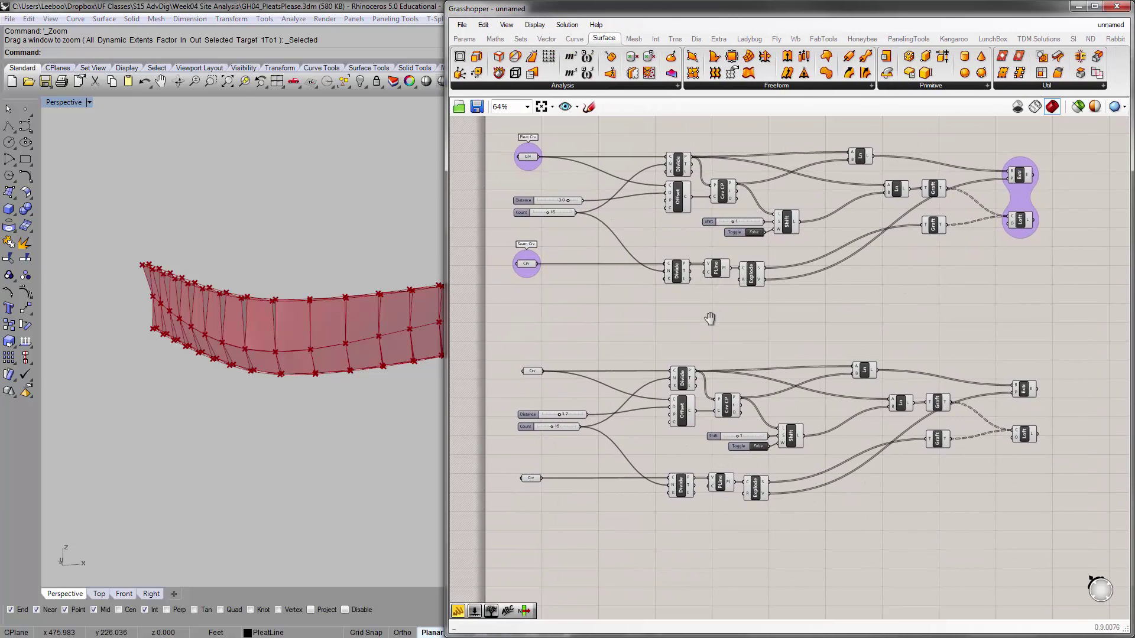
pyautogui.moveTo(0, 213); pyautogui.dragTo(884, 75)
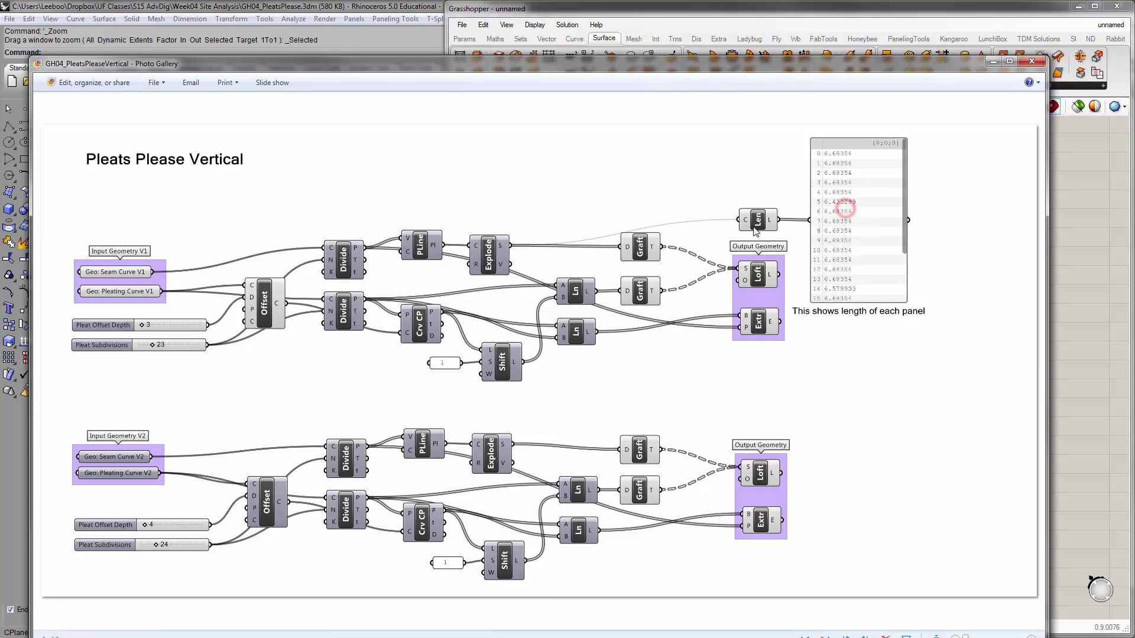
pyautogui.click(1032, 61)
# Add a curve Length component above the upper vertical definition's Extrude Point component.
pyautogui.scroll(3, 731, 294)
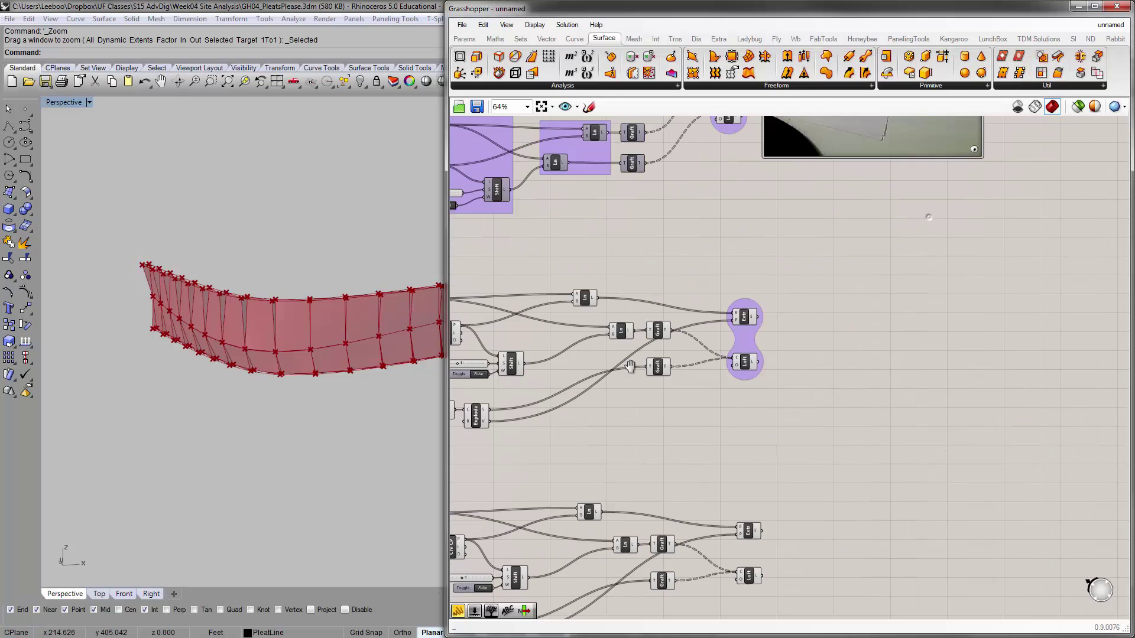
pyautogui.doubleClick(731, 294)
pyautogui.write('lrn')
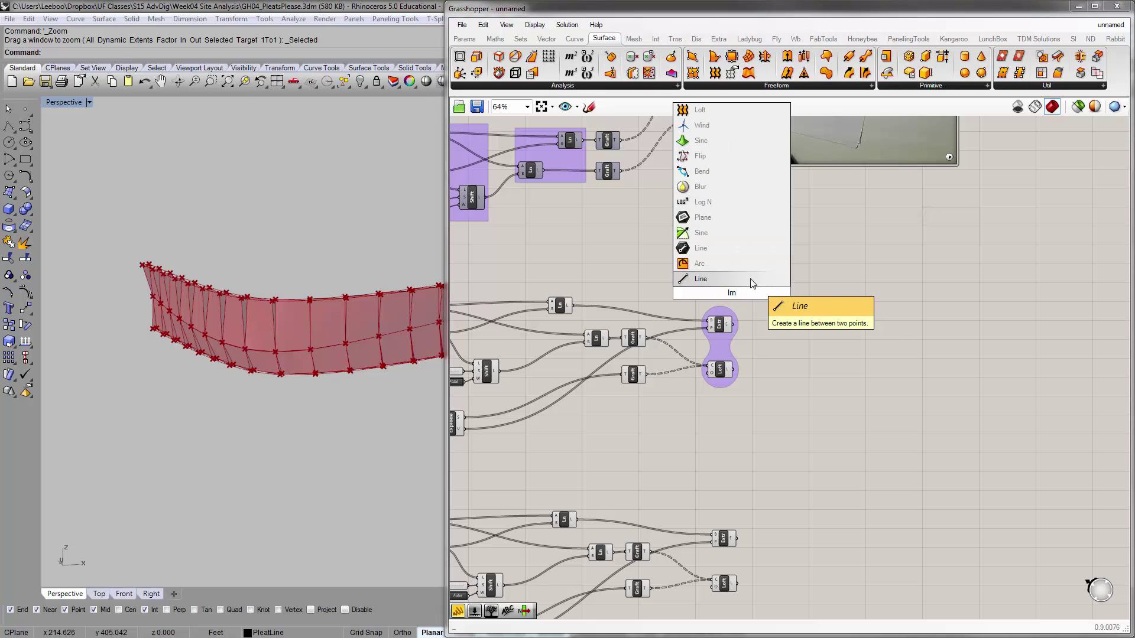
pyautogui.write('g')
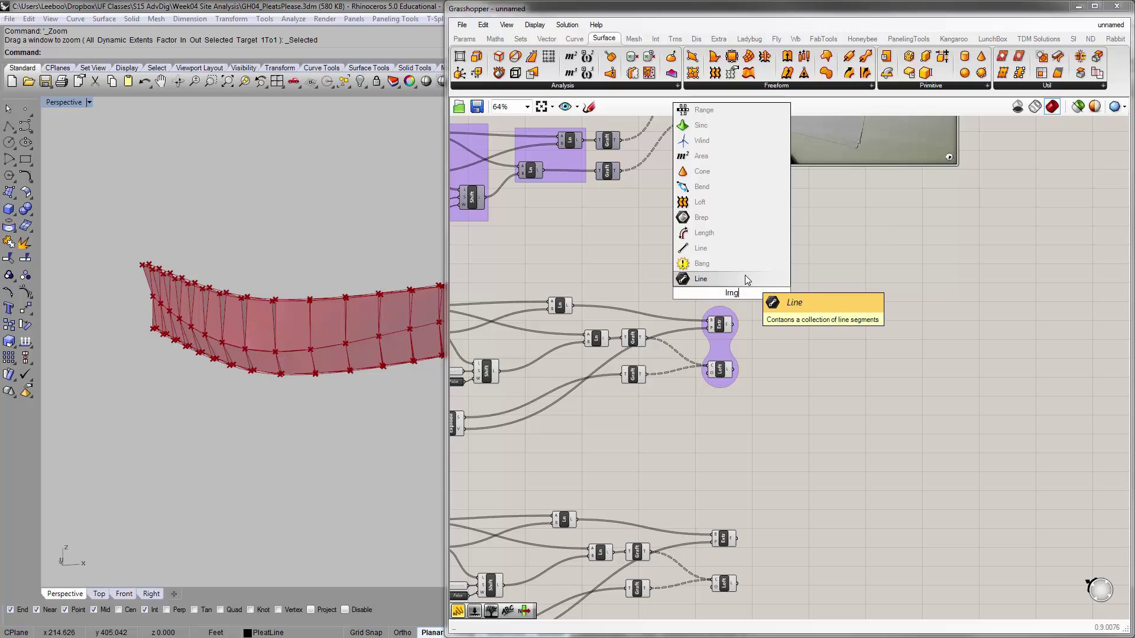
pyautogui.write('t')
pyautogui.press('BackSpace')
pyautogui.press('BackSpace')
pyautogui.press('BackSpace')
pyautogui.press('BackSpace')
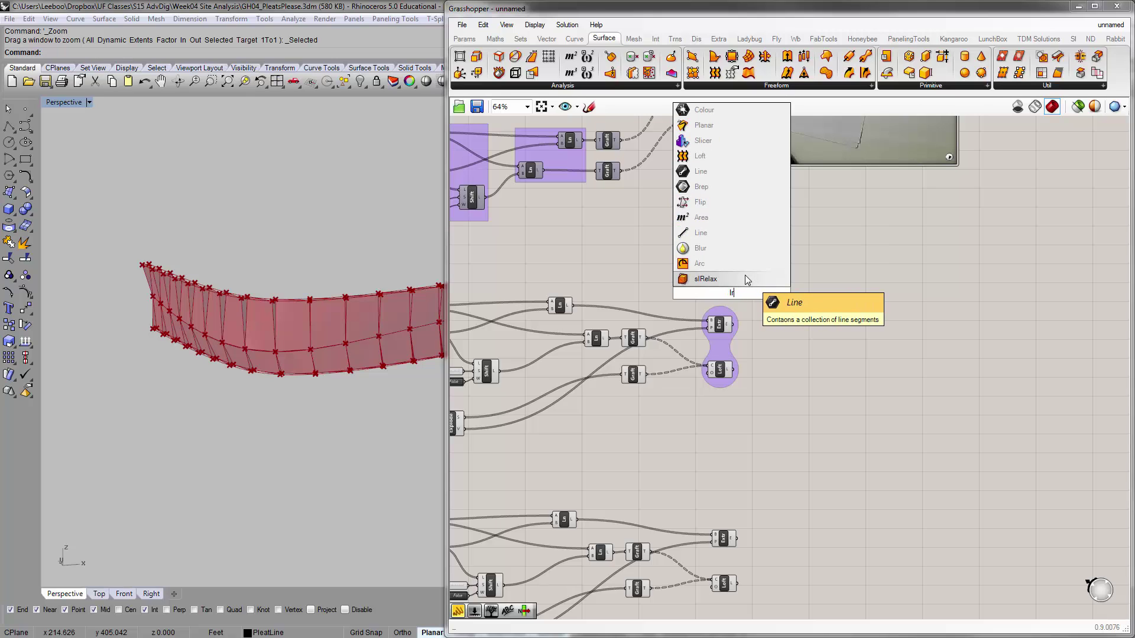
pyautogui.write('ength')
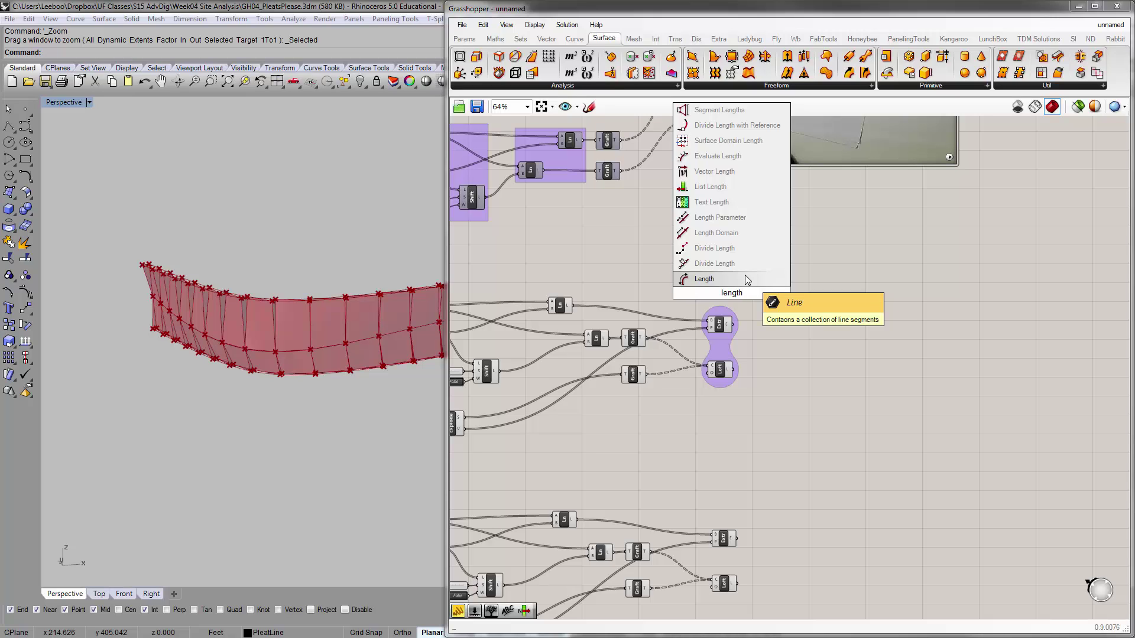
pyautogui.click(735, 277)
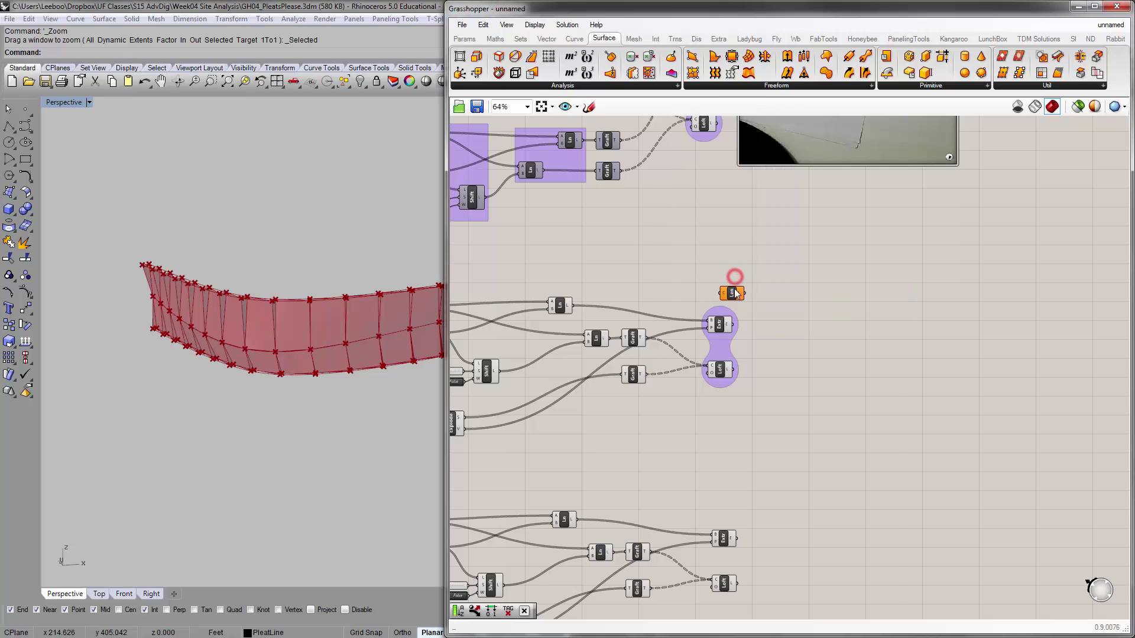
# Add a Panel for the Length output and connect the upper Line component's output to the Length input.
pyautogui.scroll(1, 705, 278)
pyautogui.doubleClick(821, 275)
pyautogui.write('//')
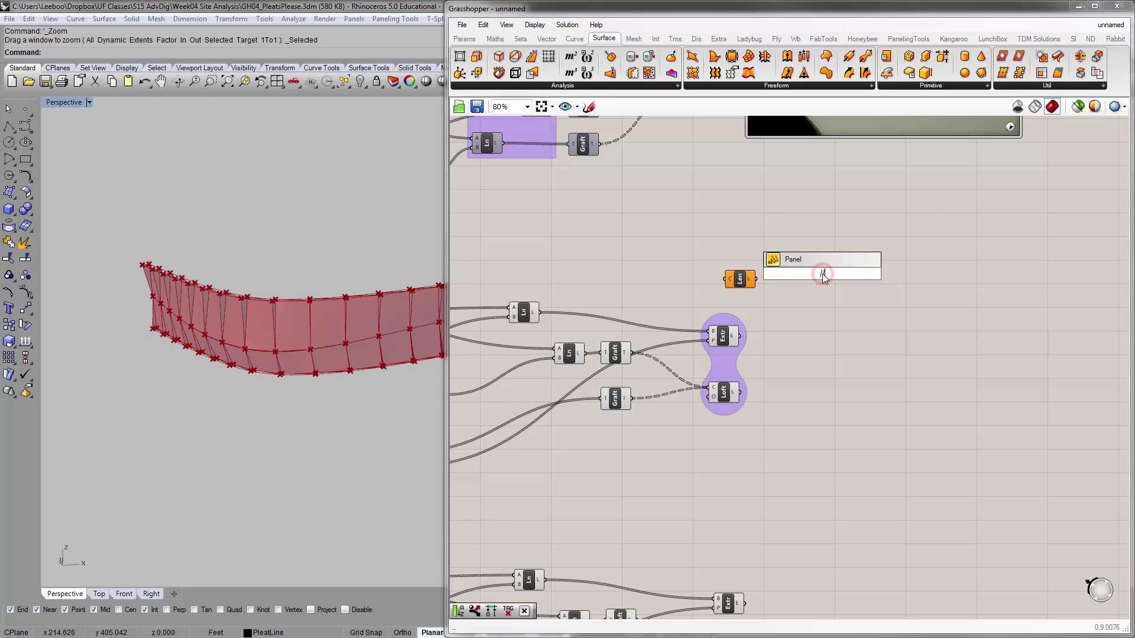
pyautogui.press('Return')
pyautogui.moveTo(786, 274); pyautogui.dragTo(537, 312)
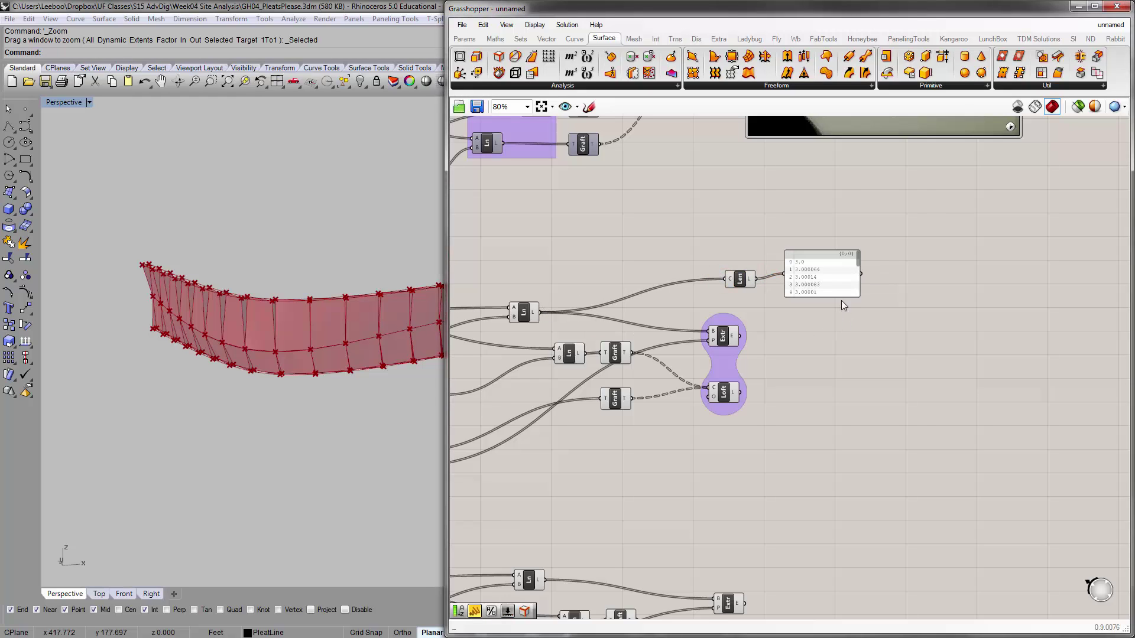
# Resize the panel so the whole list of lengths fits, and examine the pleat line lengths.
pyautogui.moveTo(841, 294); pyautogui.dragTo(848, 414)
pyautogui.scroll(3, 854, 319)
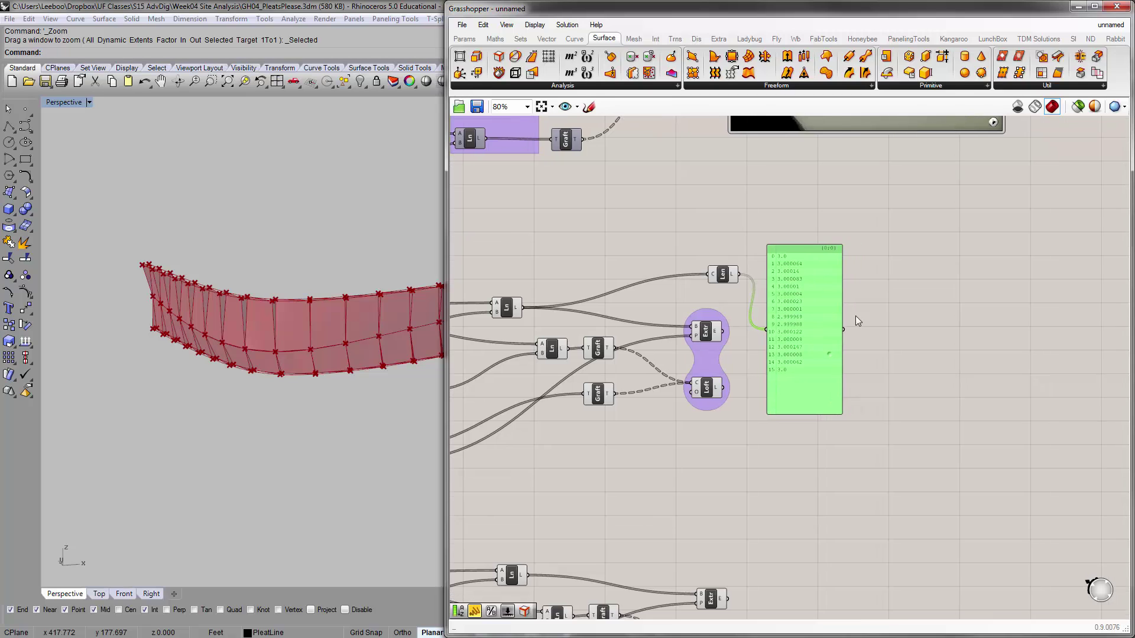
pyautogui.click(854, 250)
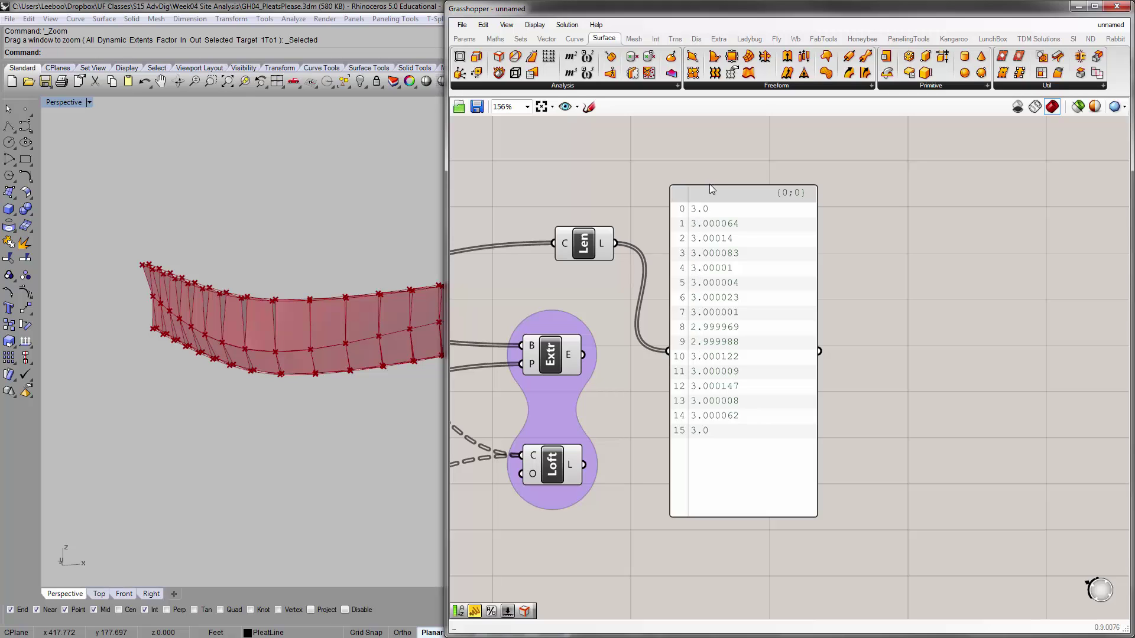
pyautogui.moveTo(713, 188); pyautogui.dragTo(717, 246)
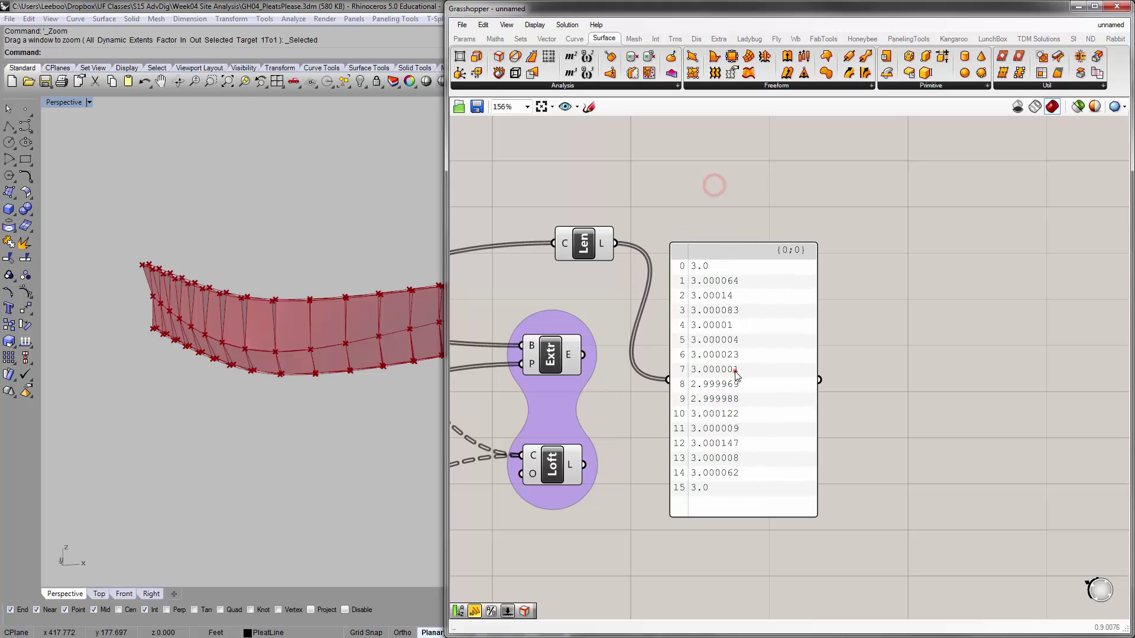
# Align the lengths panel with the Length component, and add an Area component beside the purple Extrude Point and Loft group.
pyautogui.moveTo(735, 371); pyautogui.dragTo(704, 245)
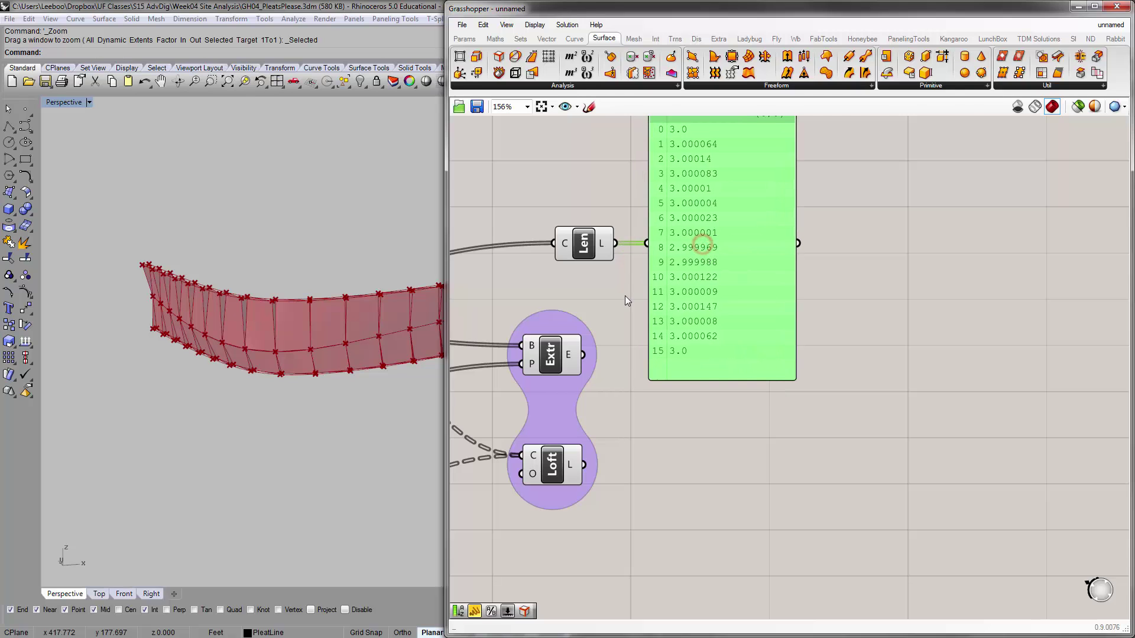
pyautogui.moveTo(625, 296); pyautogui.dragTo(802, 348, button='right')
pyautogui.moveTo(561, 316); pyautogui.dragTo(644, 315, button='right')
pyautogui.scroll(-1, 644, 314)
pyautogui.moveTo(644, 315); pyautogui.dragTo(747, 300, button='right')
pyautogui.moveTo(816, 268); pyautogui.dragTo(761, 373, button='right')
pyautogui.moveTo(901, 442); pyautogui.dragTo(811, 378, button='right')
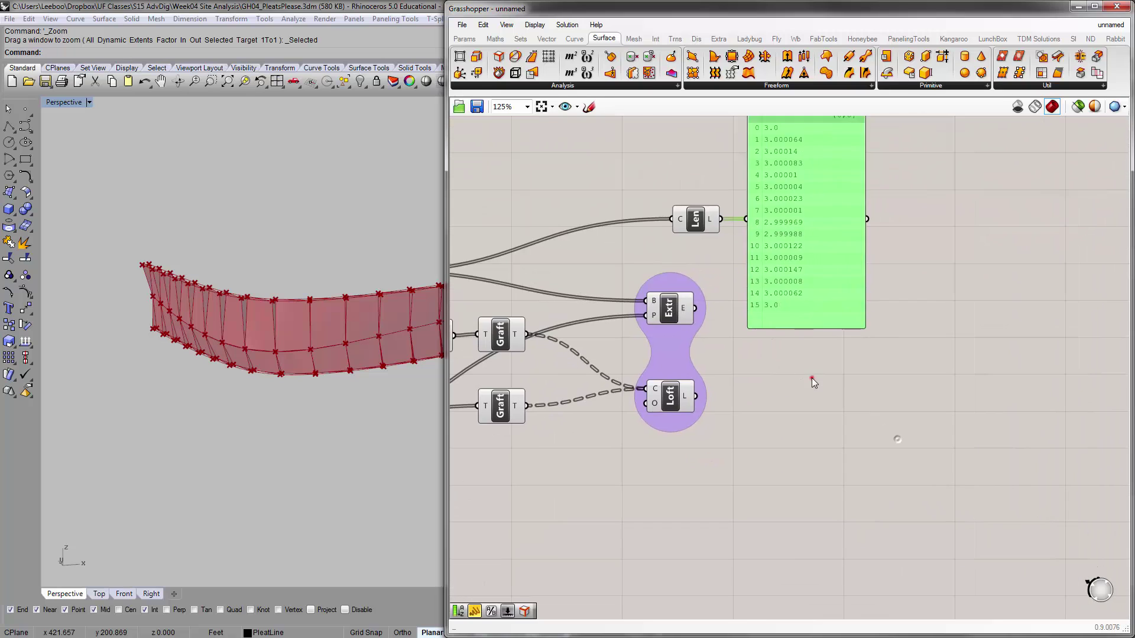
pyautogui.doubleClick(811, 378)
pyautogui.write('area')
pyautogui.click(806, 363)
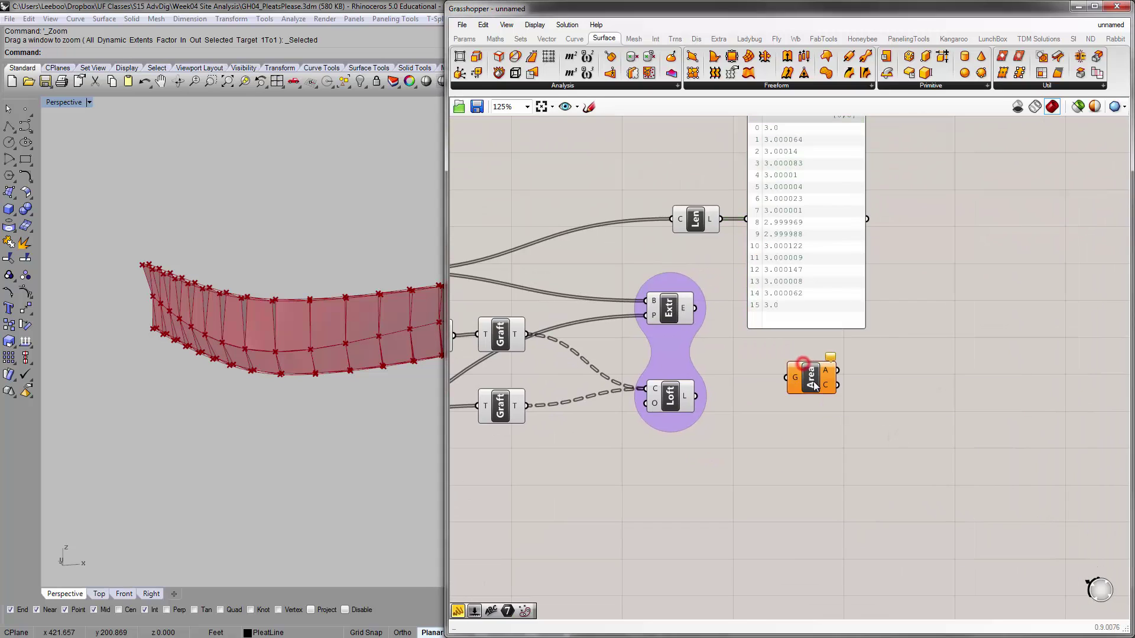
pyautogui.moveTo(792, 374); pyautogui.dragTo(797, 375)
# Connect the Extrude Point output to Area, and attach a copy of the lengths panel to Area's area output.
pyautogui.moveTo(838, 379); pyautogui.dragTo(750, 374, button='right')
pyautogui.click(742, 303)
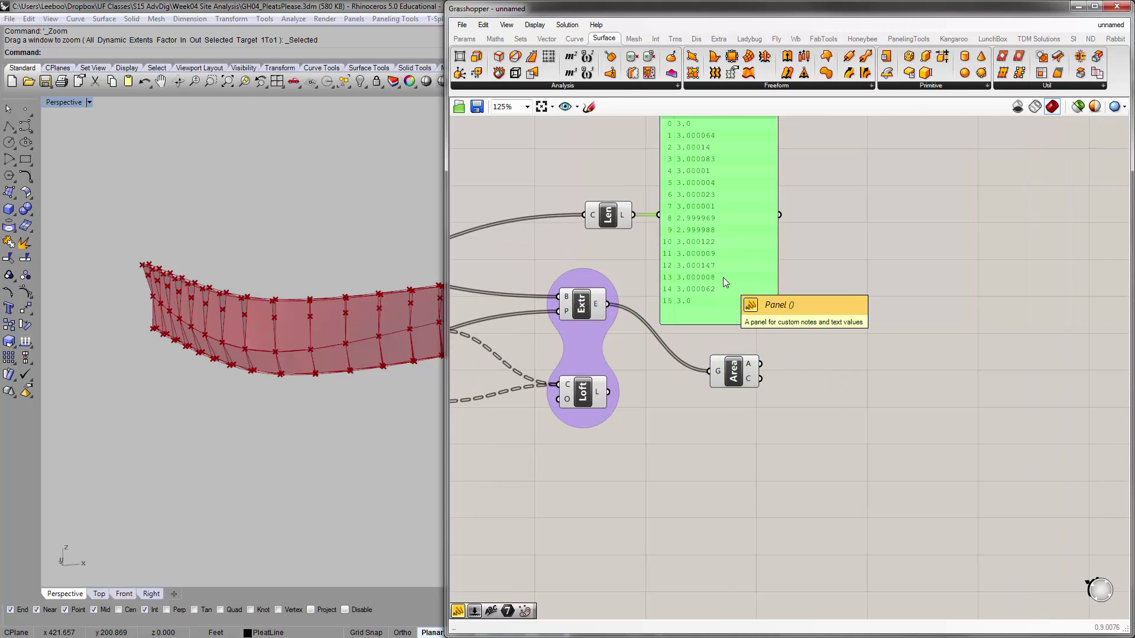
pyautogui.keyDown('alt'); pyautogui.moveTo(722, 277); pyautogui.dragTo(904, 414); pyautogui.keyUp('alt')
pyautogui.moveTo(762, 364); pyautogui.dragTo(840, 351)
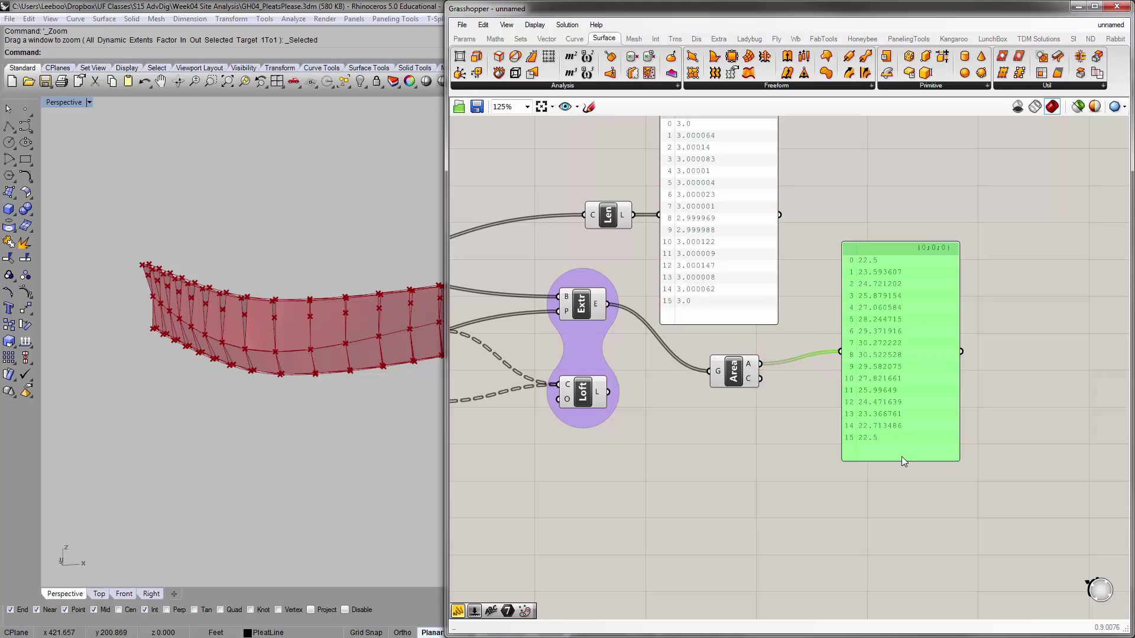
# Select the Area component and inspect its centroid points on the extruded pleat surfaces in the Rhino perspective view.
pyautogui.moveTo(768, 373); pyautogui.dragTo(762, 386, button='right')
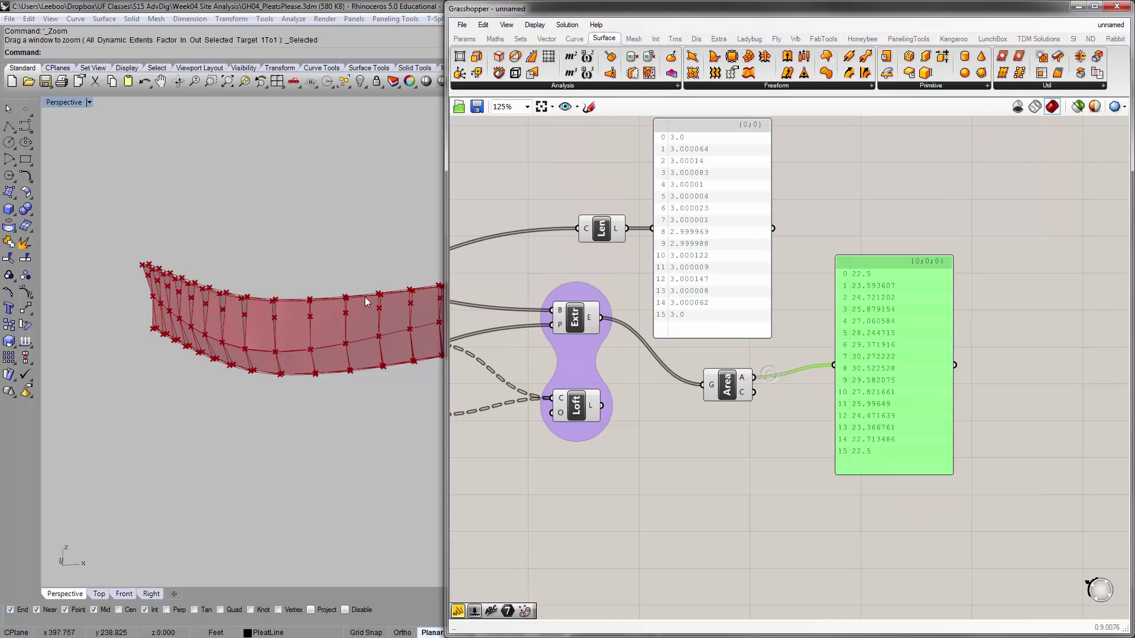
pyautogui.moveTo(364, 296); pyautogui.dragTo(238, 324, button='right')
pyautogui.scroll(3, 257, 338)
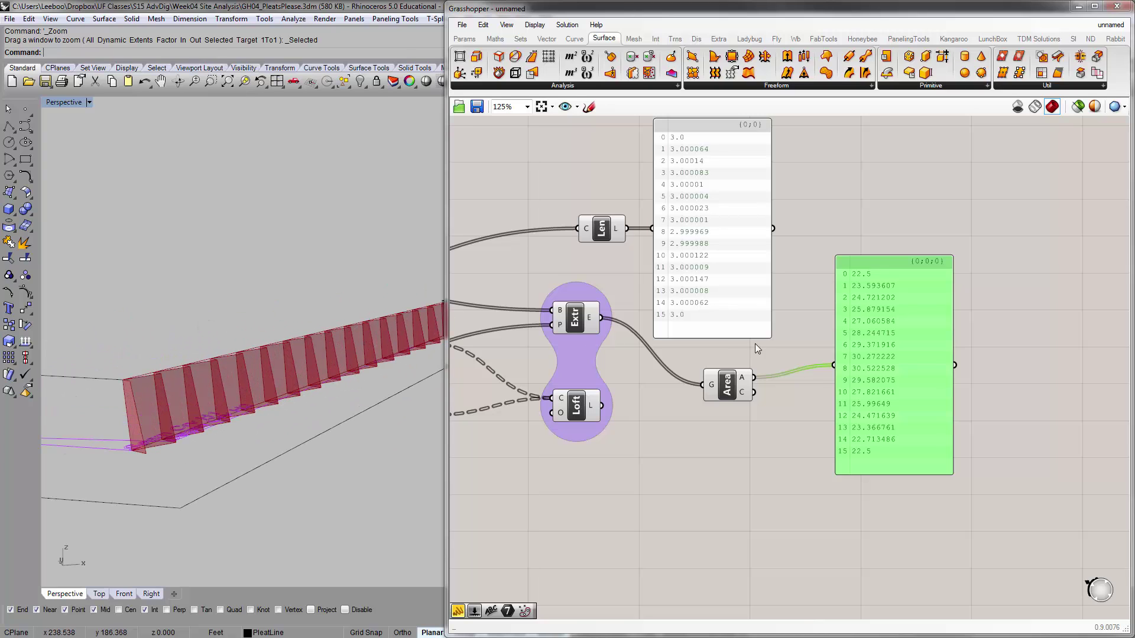
pyautogui.click(726, 381)
pyautogui.keyDown('shift'); pyautogui.moveTo(384, 308); pyautogui.dragTo(266, 352, button='right'); pyautogui.keyUp('shift')
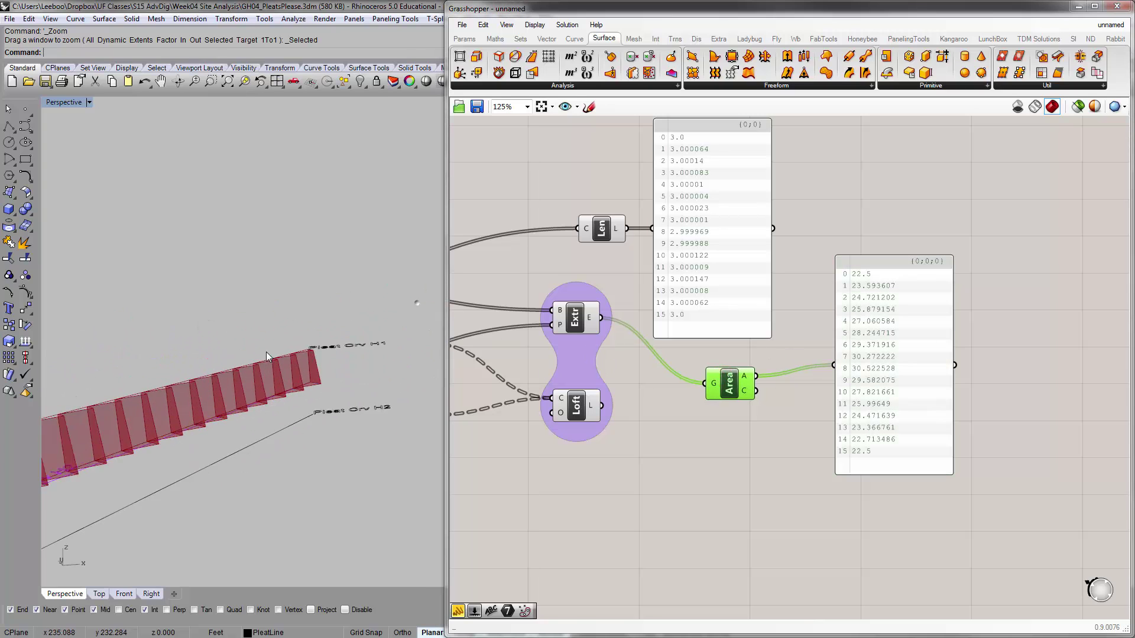
pyautogui.scroll(-5, 266, 352)
pyautogui.keyDown('shift'); pyautogui.moveTo(402, 324); pyautogui.dragTo(305, 334, button='right'); pyautogui.keyUp('shift')
pyautogui.scroll(5, 378, 357)
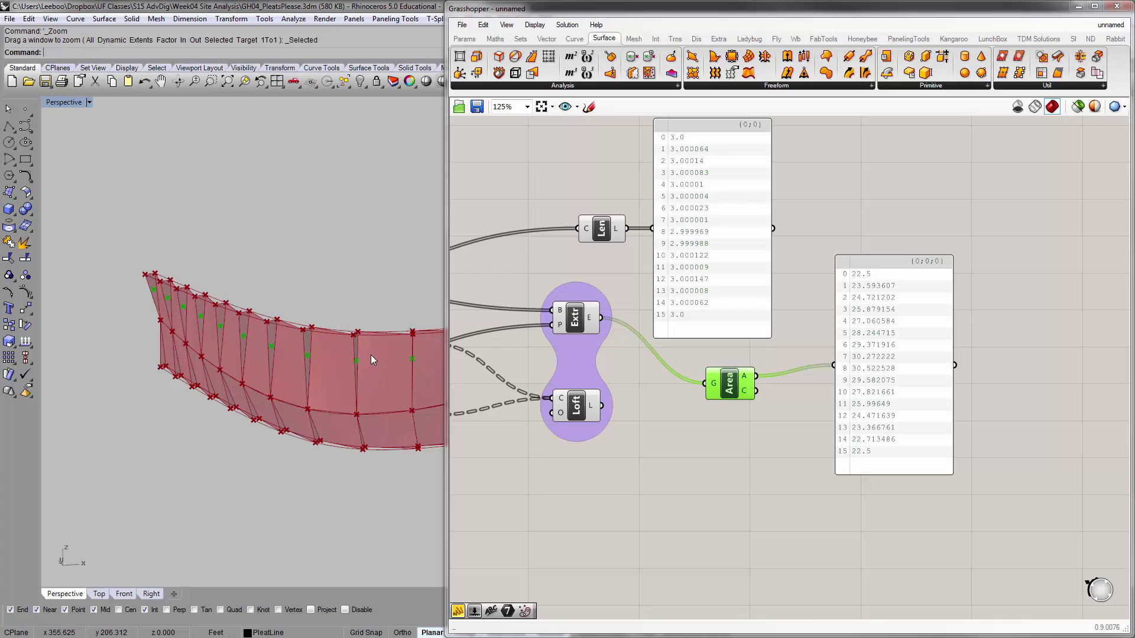
pyautogui.scroll(2, 371, 355)
pyautogui.moveTo(364, 359); pyautogui.dragTo(317, 320, button='right')
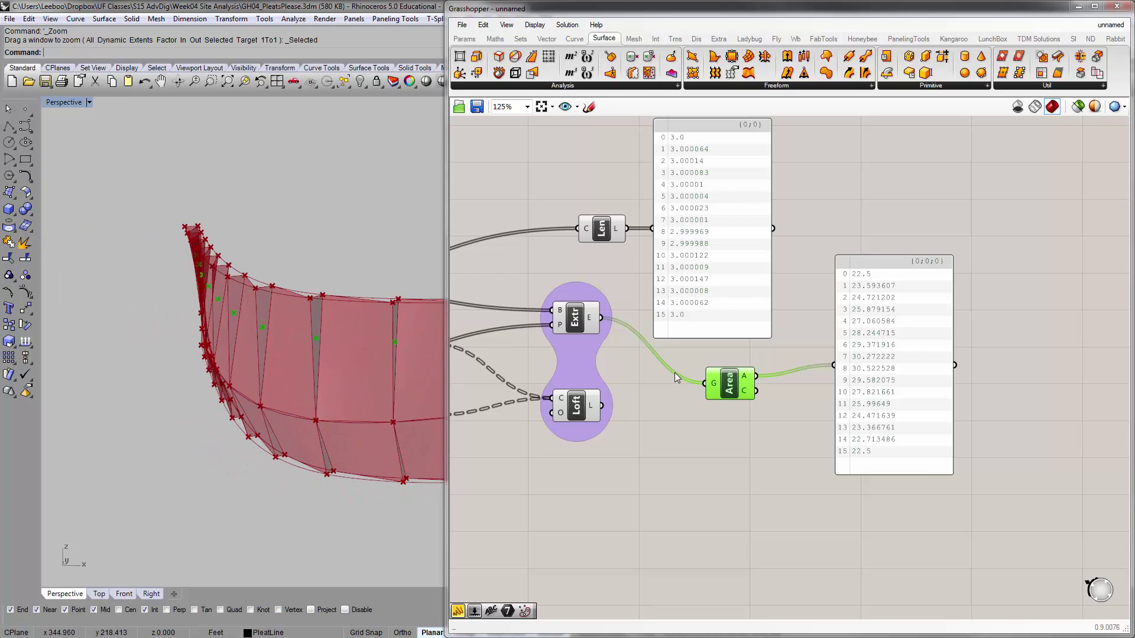
# Feed the Area component from the Loft output instead, and move the lengths panel and Length component farther along the canvas.
pyautogui.moveTo(608, 406); pyautogui.dragTo(706, 385)
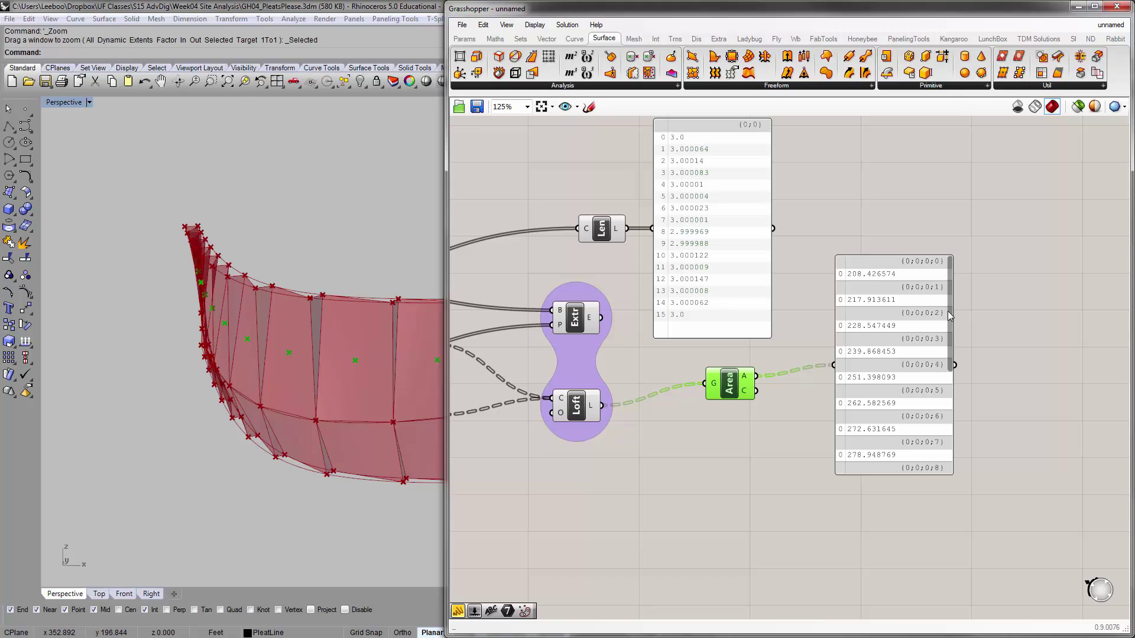
pyautogui.moveTo(949, 316)
pyautogui.mouseDown()
pyautogui.moveTo(952, 412)
pyautogui.moveTo(948, 313)
pyautogui.mouseUp()
pyautogui.click(704, 253)
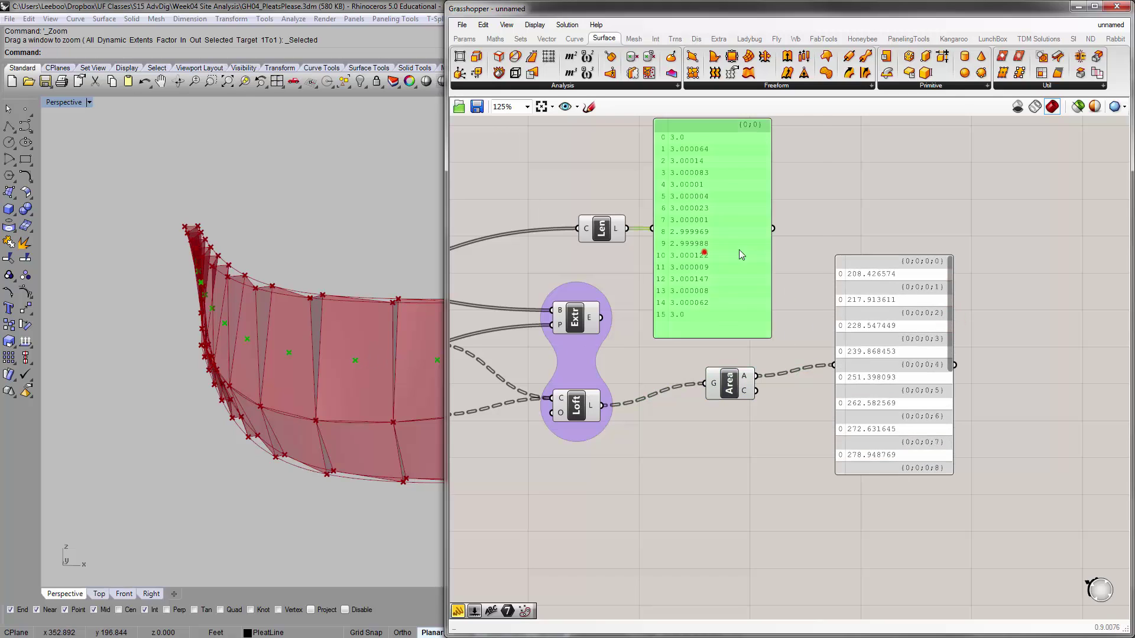
pyautogui.moveTo(704, 253); pyautogui.dragTo(755, 253)
pyautogui.moveTo(593, 232); pyautogui.dragTo(633, 232)
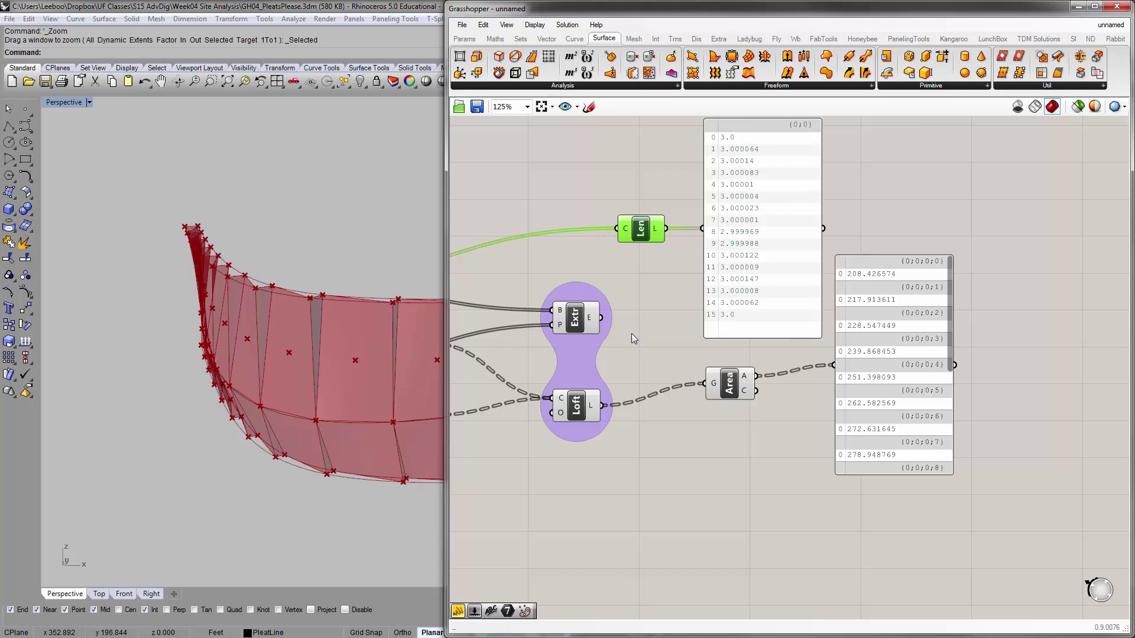
# Review the length readouts in the GH04_PleatsPleaseHorizontal reference image, and close the image.
pyautogui.click(673, 335)
pyautogui.moveTo(673, 335); pyautogui.dragTo(725, 351, button='right')
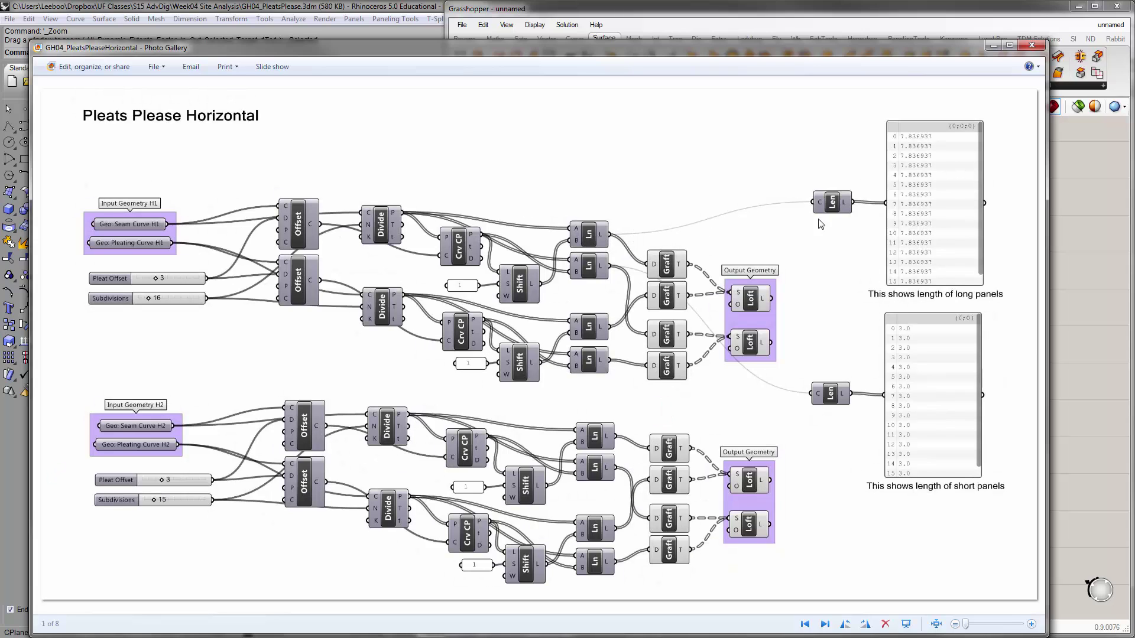
pyautogui.click(1031, 45)
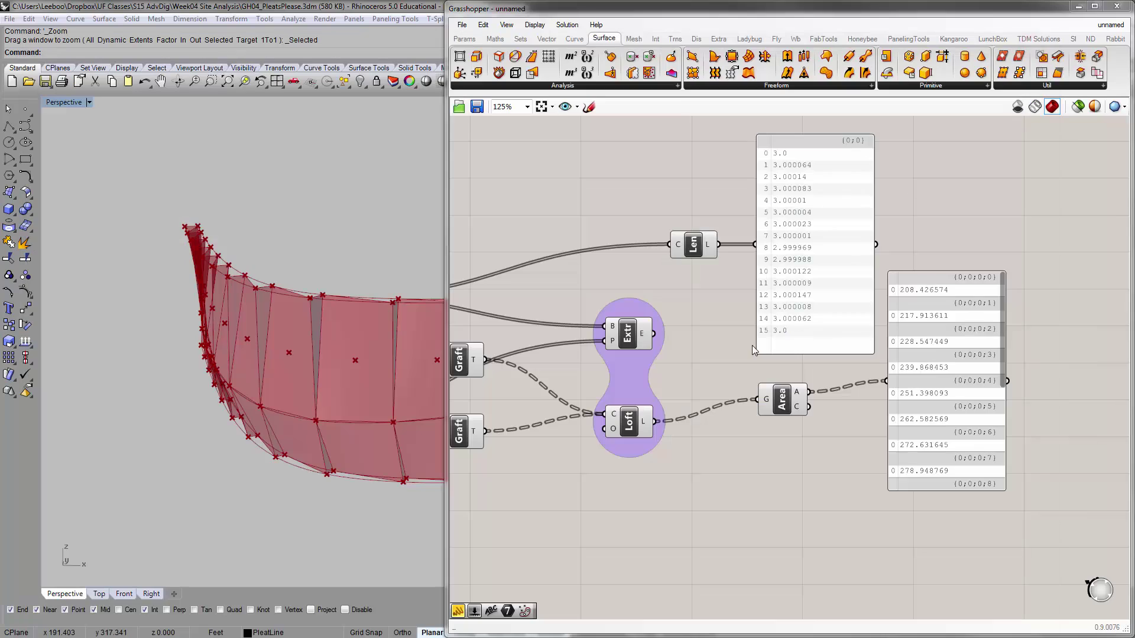
# Move the Length component closer to its panel.
pyautogui.moveTo(748, 343); pyautogui.dragTo(795, 363, button='right')
pyautogui.moveTo(690, 312); pyautogui.dragTo(846, 306, button='right')
pyautogui.scroll(-1, 824, 300)
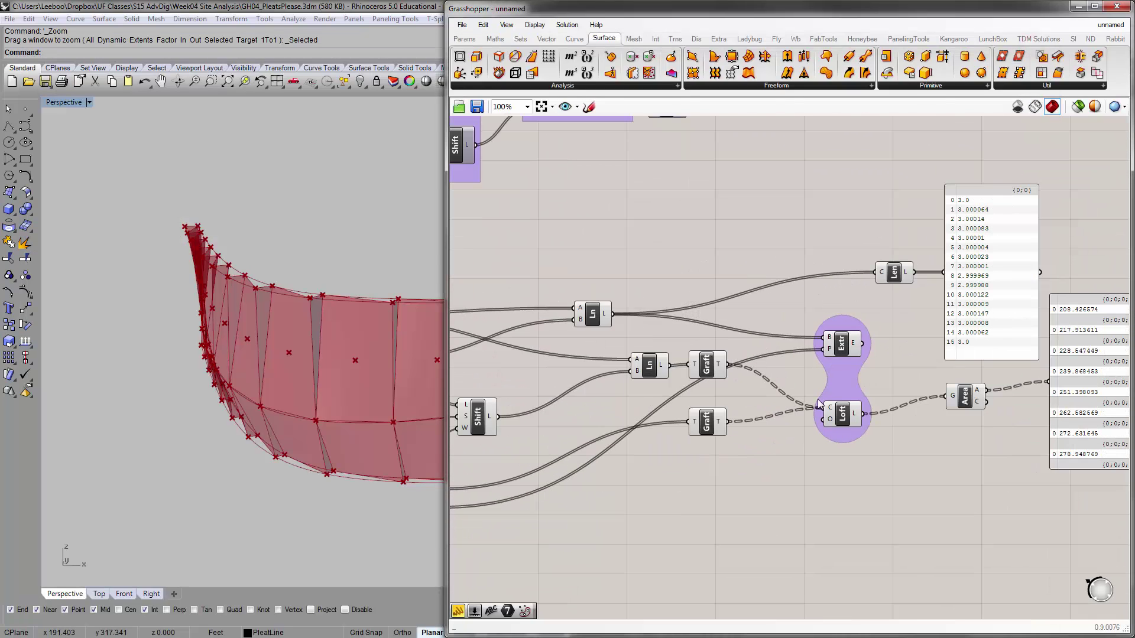
pyautogui.scroll(1, 792, 286)
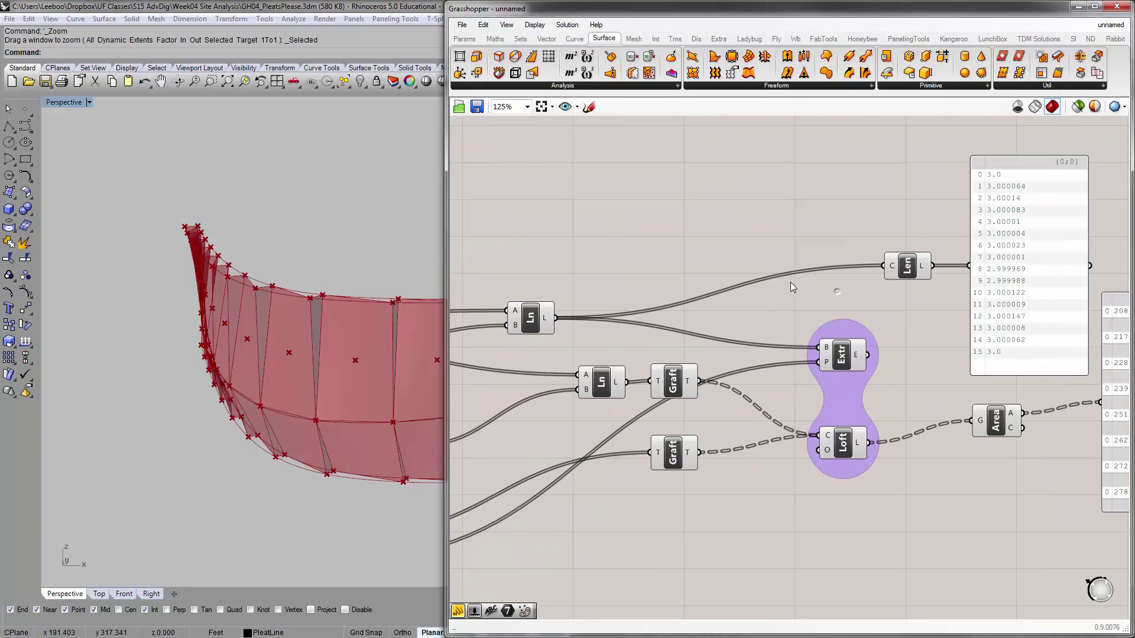
pyautogui.click(913, 265)
pyautogui.moveTo(927, 271); pyautogui.dragTo(935, 268)
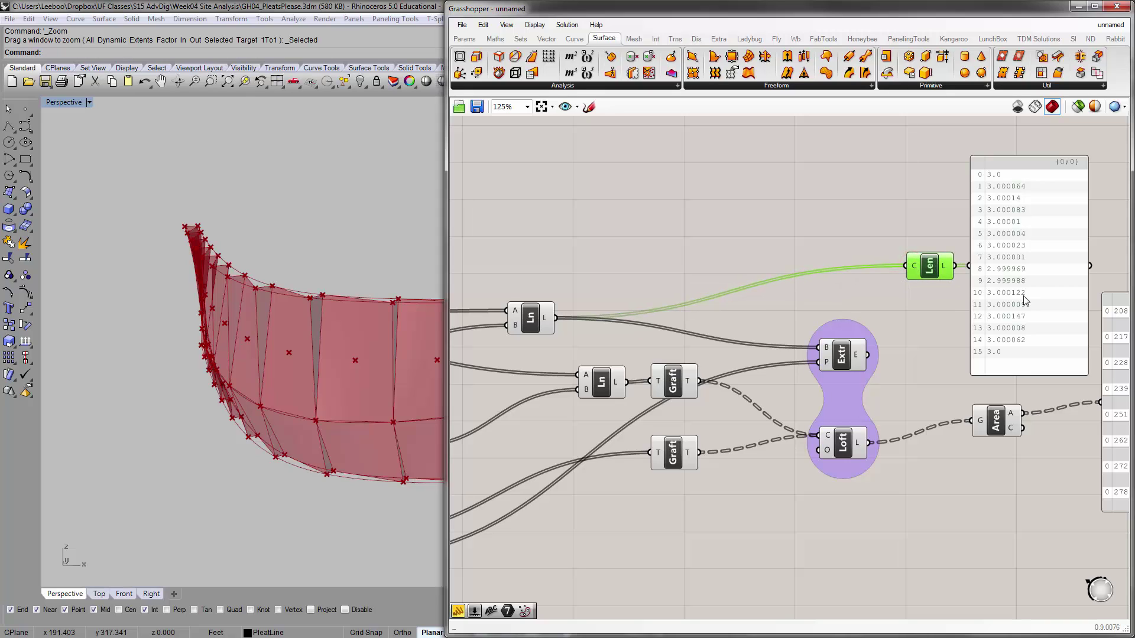
# Set the wire display of the Length component's curve input to Faint and compare the wire with the component selected and deselected.
pyautogui.rightClick(915, 270)
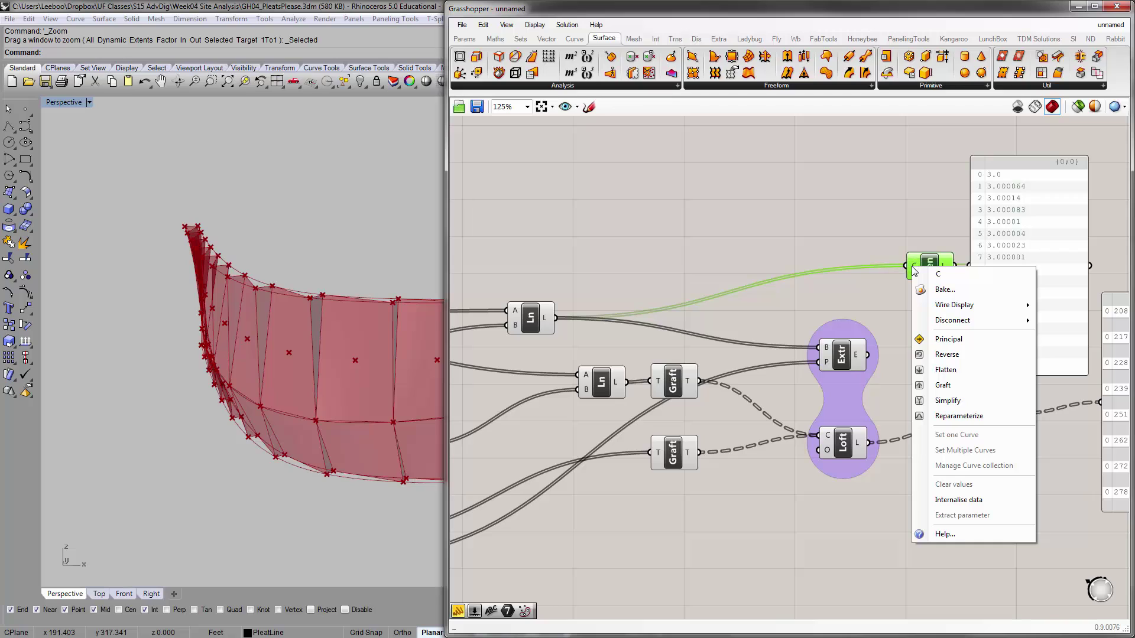
pyautogui.moveTo(942, 311)
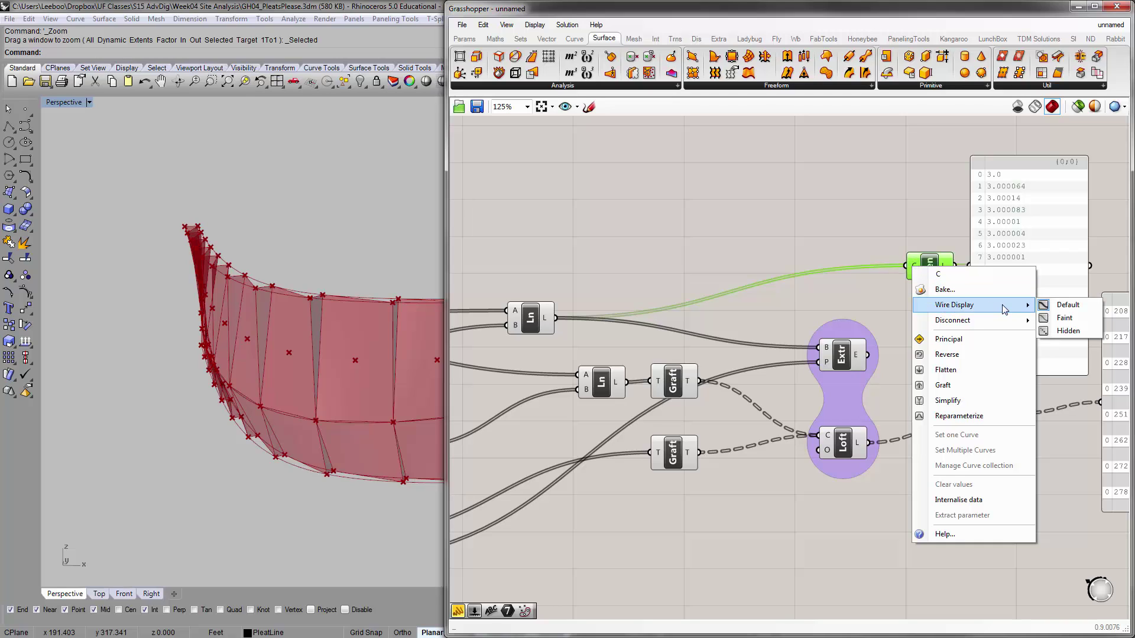
pyautogui.click(1059, 319)
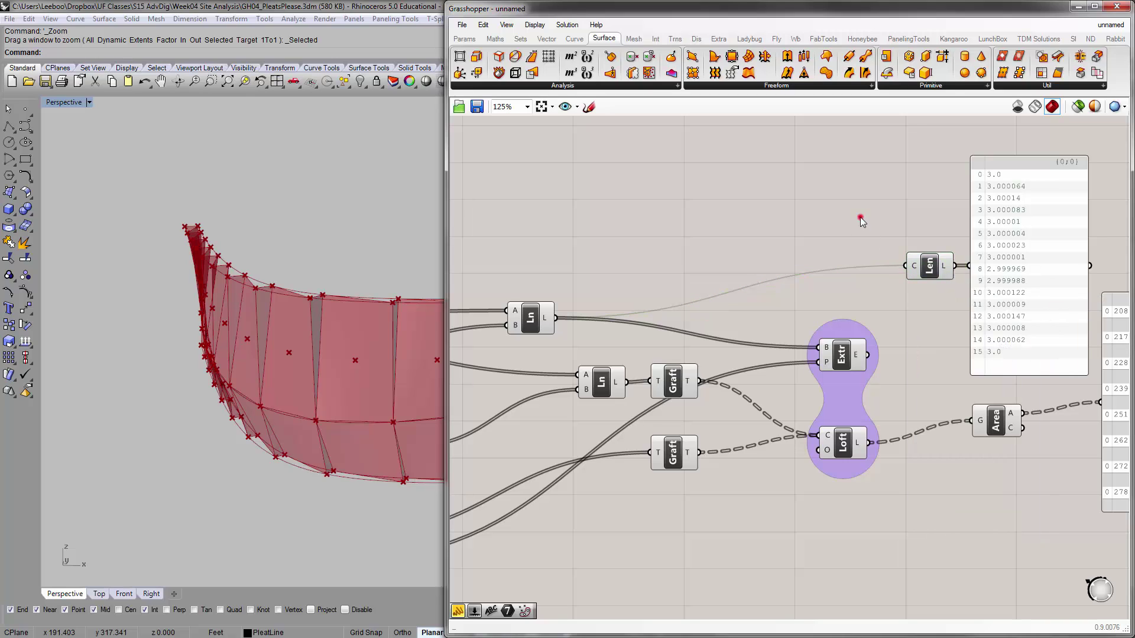
pyautogui.click(861, 218)
pyautogui.click(929, 264)
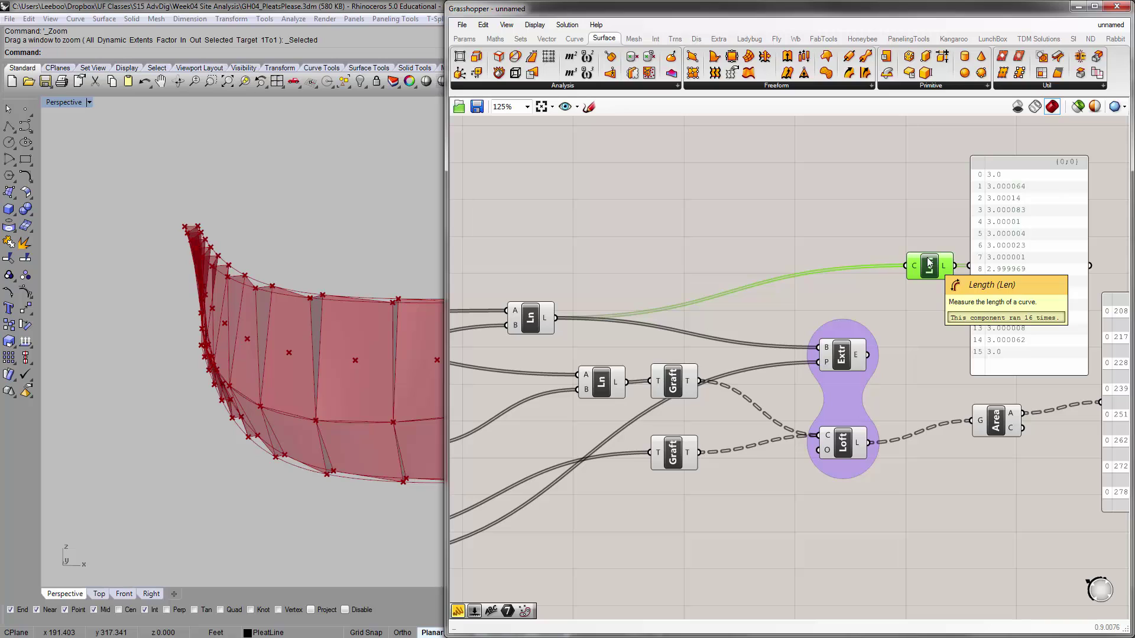
pyautogui.click(922, 227)
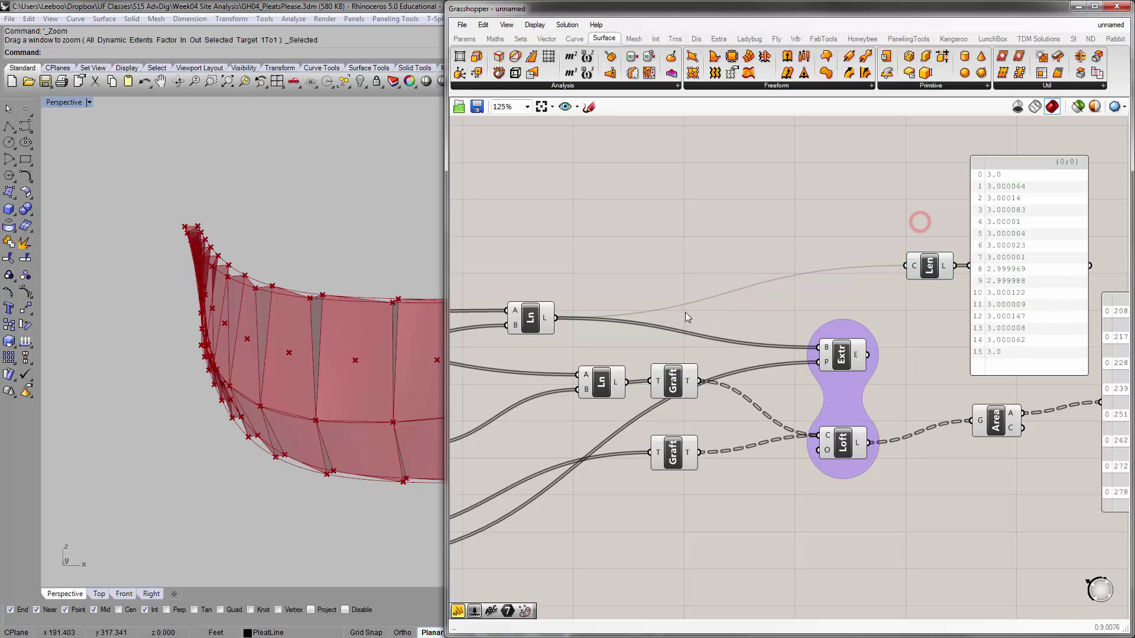
# Set the wire display of the Length component's curve input to Hidden.
pyautogui.scroll(-3, 676, 318)
pyautogui.scroll(3, 675, 318)
pyautogui.rightClick(916, 269)
pyautogui.moveTo(993, 304)
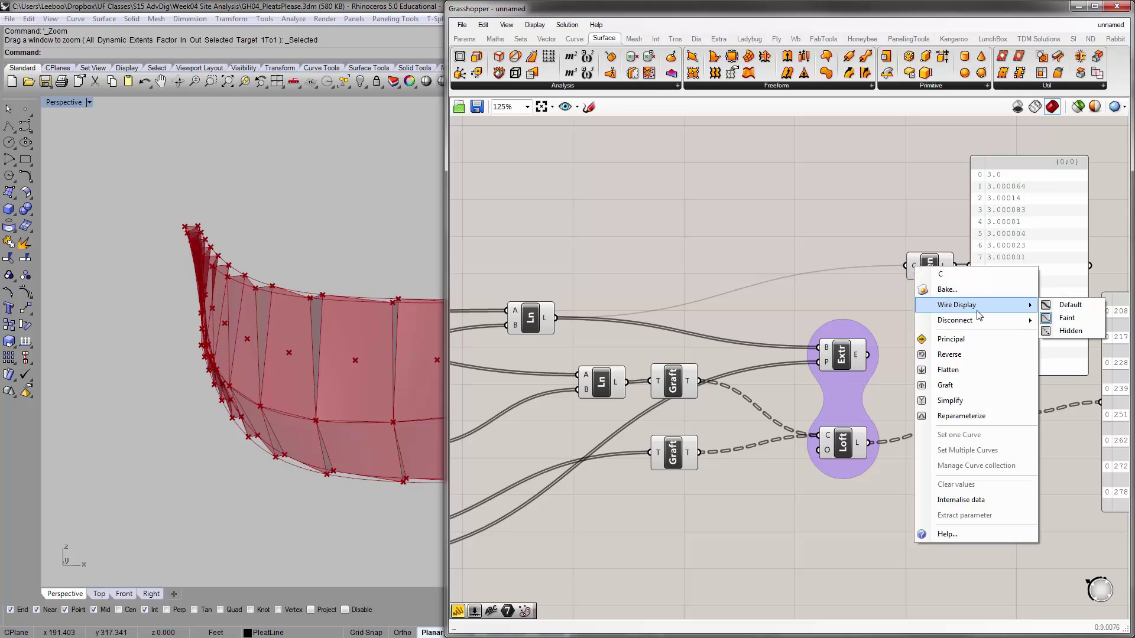
pyautogui.click(1080, 331)
pyautogui.click(905, 312)
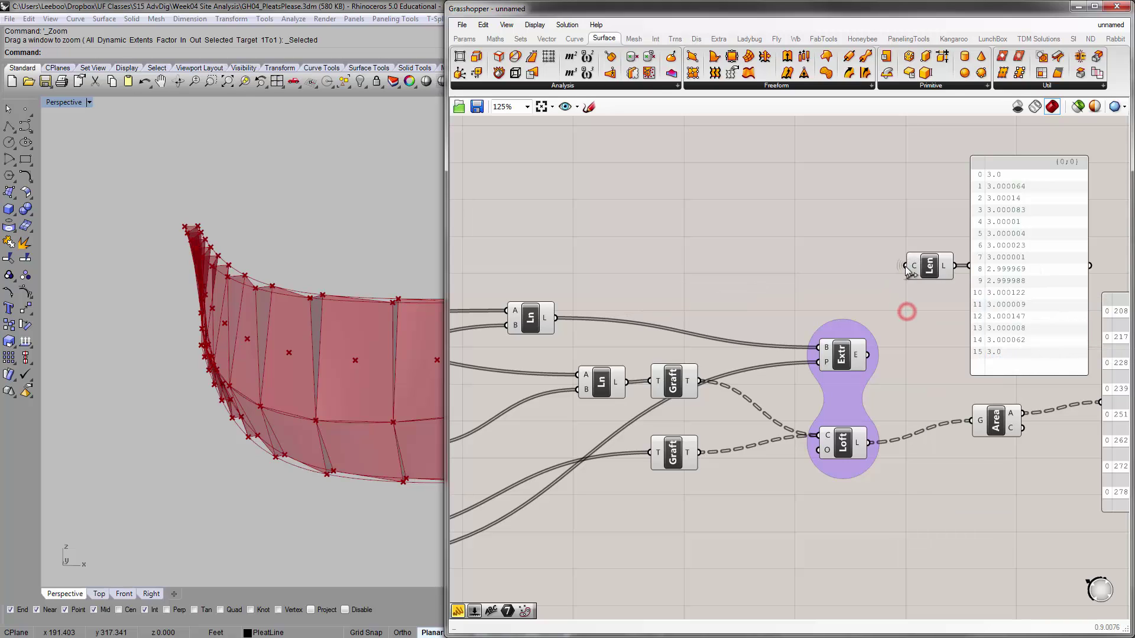
# Check where the hidden wire runs by repeatedly selecting and deselecting the Length component at different zoom levels.
pyautogui.scroll(5, 913, 272)
pyautogui.scroll(-5, 890, 294)
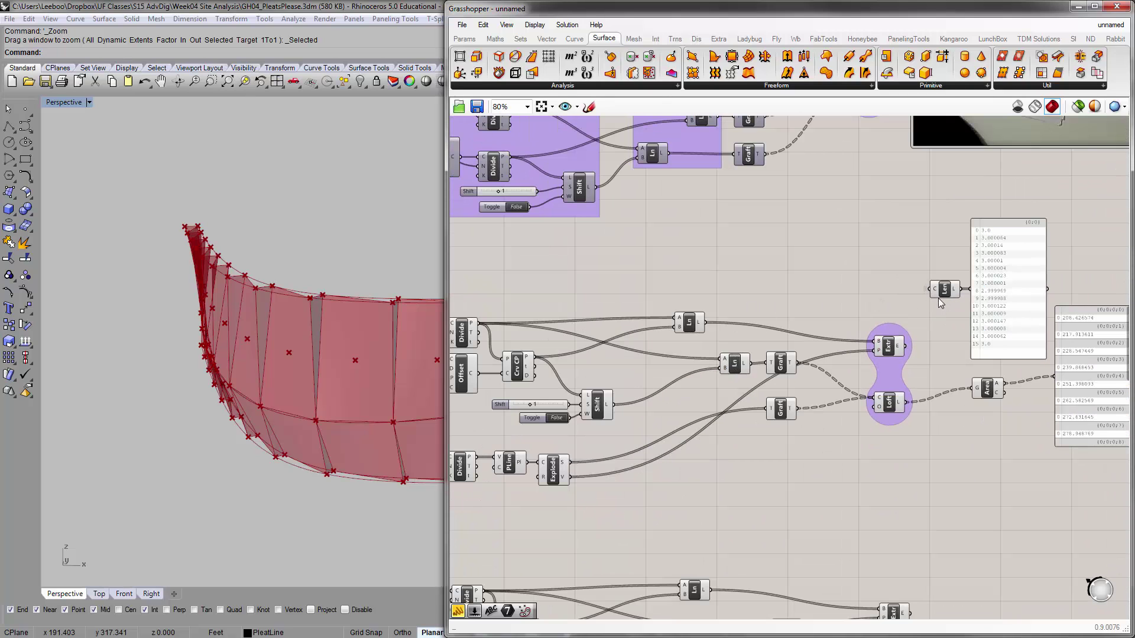
pyautogui.click(944, 289)
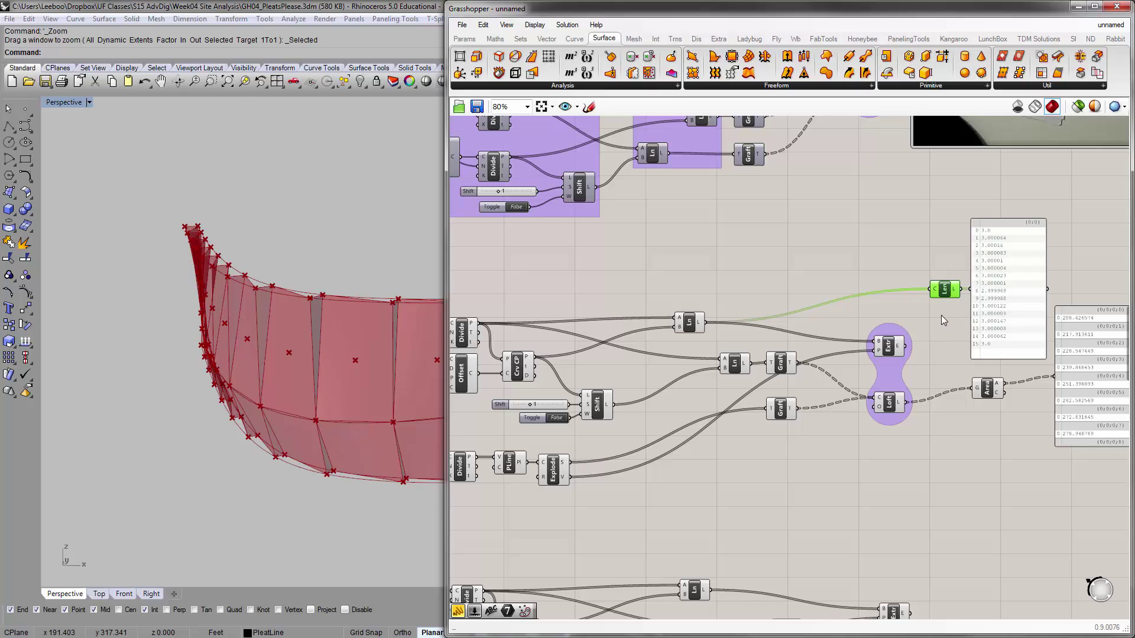
pyautogui.click(941, 315)
pyautogui.click(944, 287)
pyautogui.scroll(4, 951, 308)
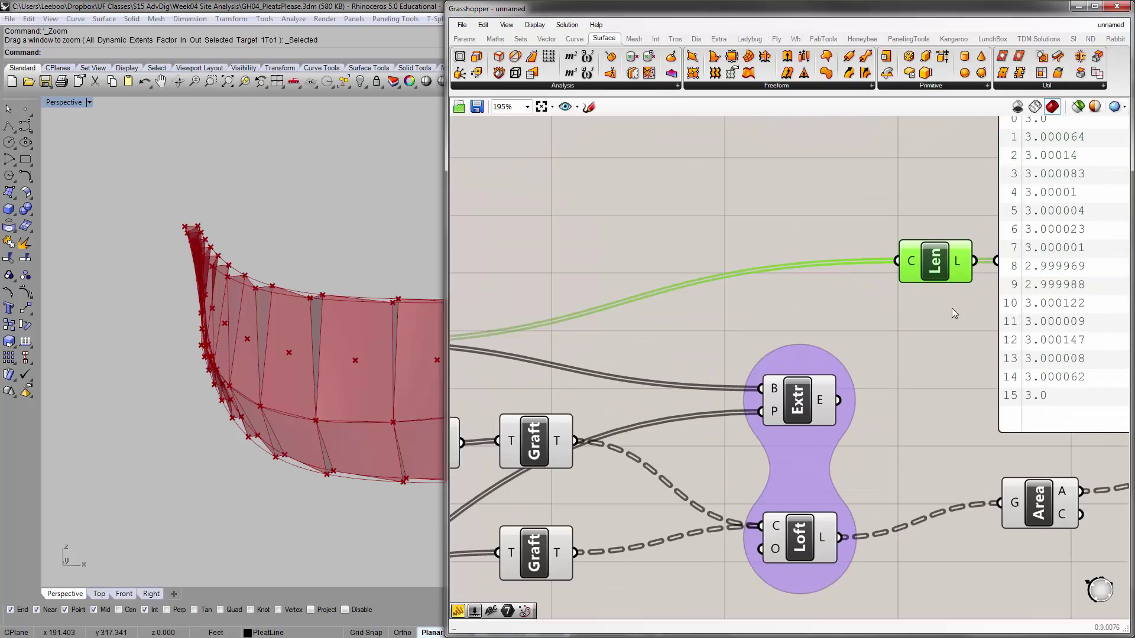
pyautogui.click(949, 307)
pyautogui.scroll(-3, 936, 288)
pyautogui.click(936, 288)
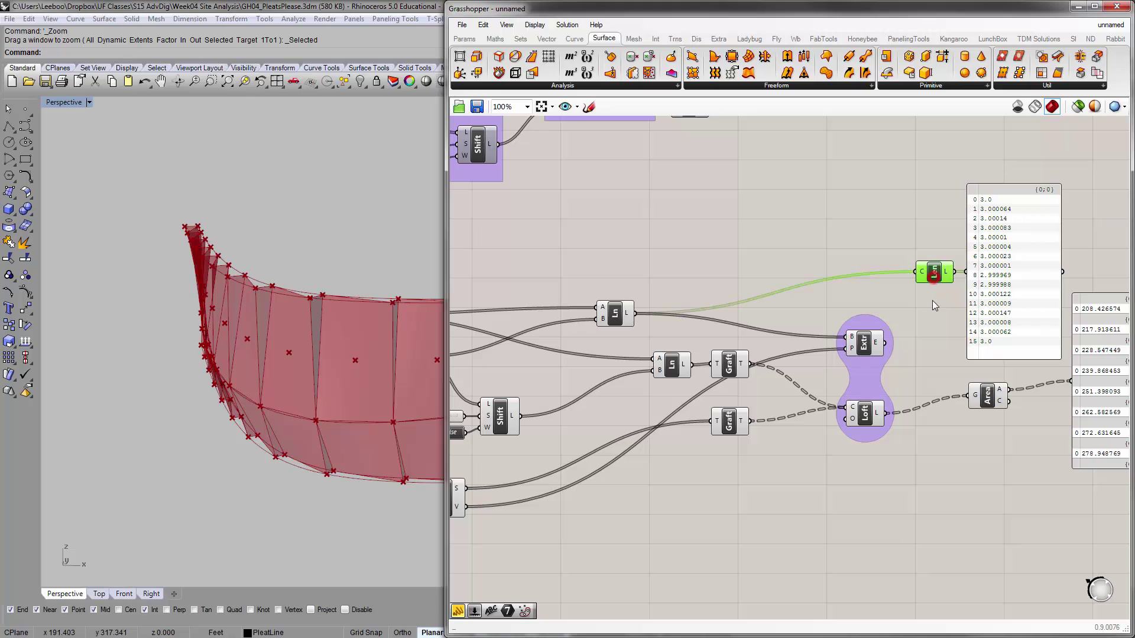
pyautogui.click(933, 305)
# Set the wire display of the Area component's geometry input to Hidden, and check the wire by selecting the component.
pyautogui.moveTo(943, 314); pyautogui.dragTo(799, 289, button='right')
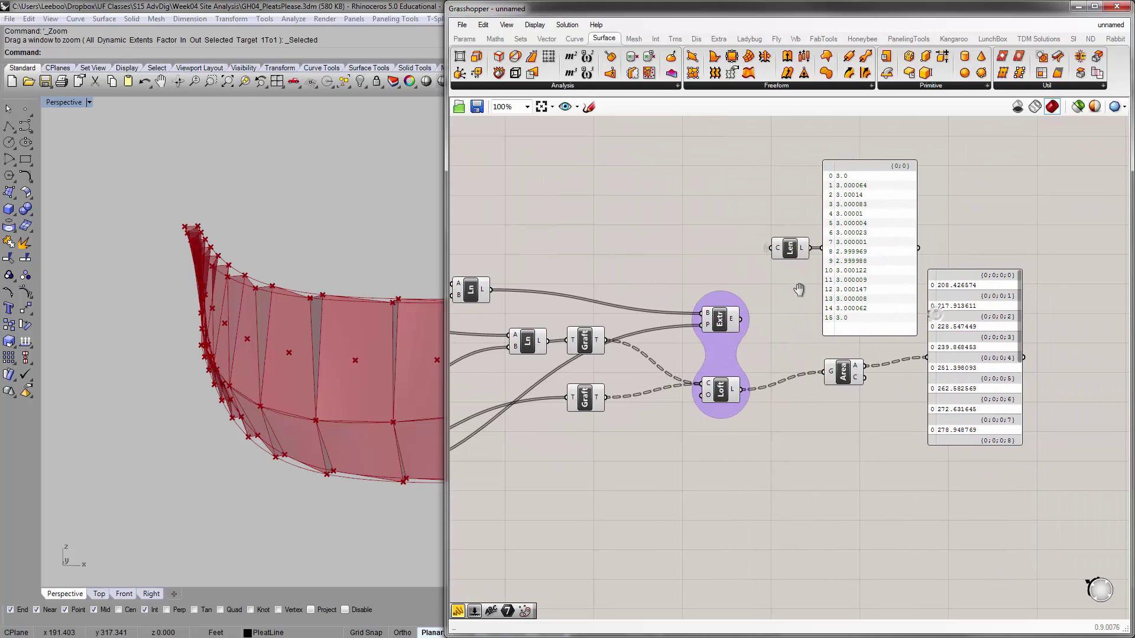
pyautogui.rightClick(833, 372)
pyautogui.moveTo(895, 408)
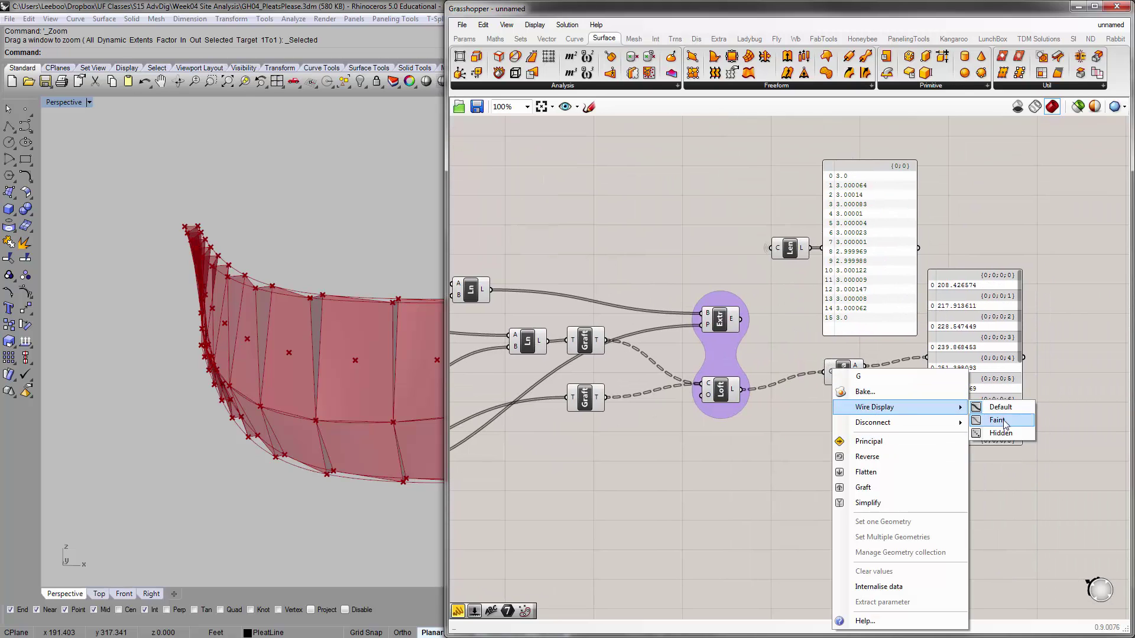
pyautogui.click(1008, 435)
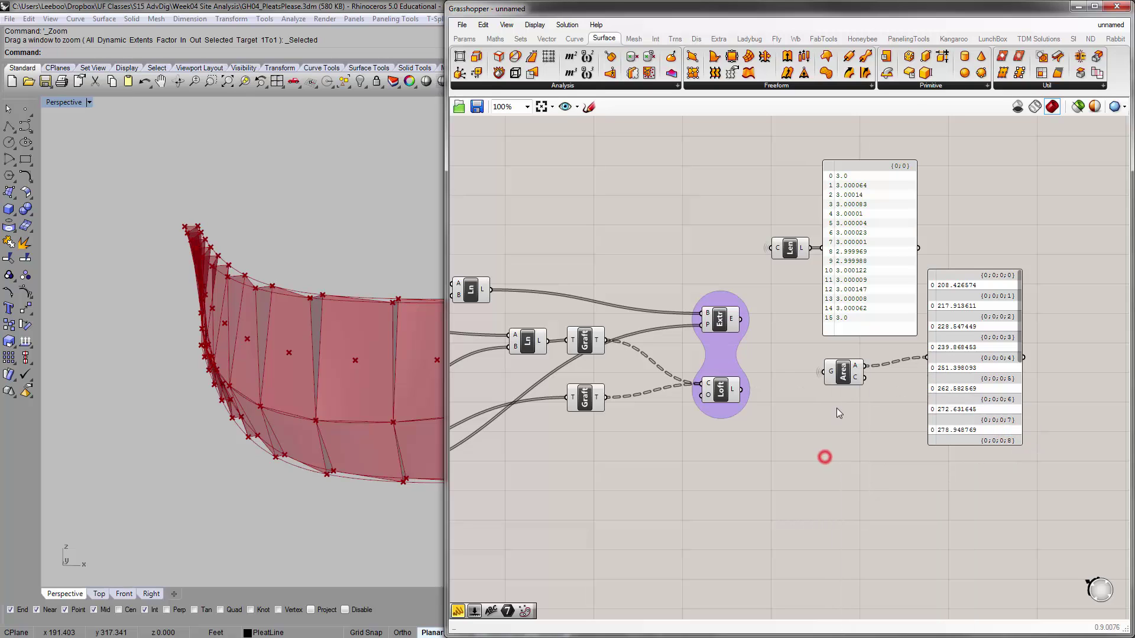
pyautogui.click(836, 372)
pyautogui.scroll(3, 795, 384)
pyautogui.scroll(-5, 814, 331)
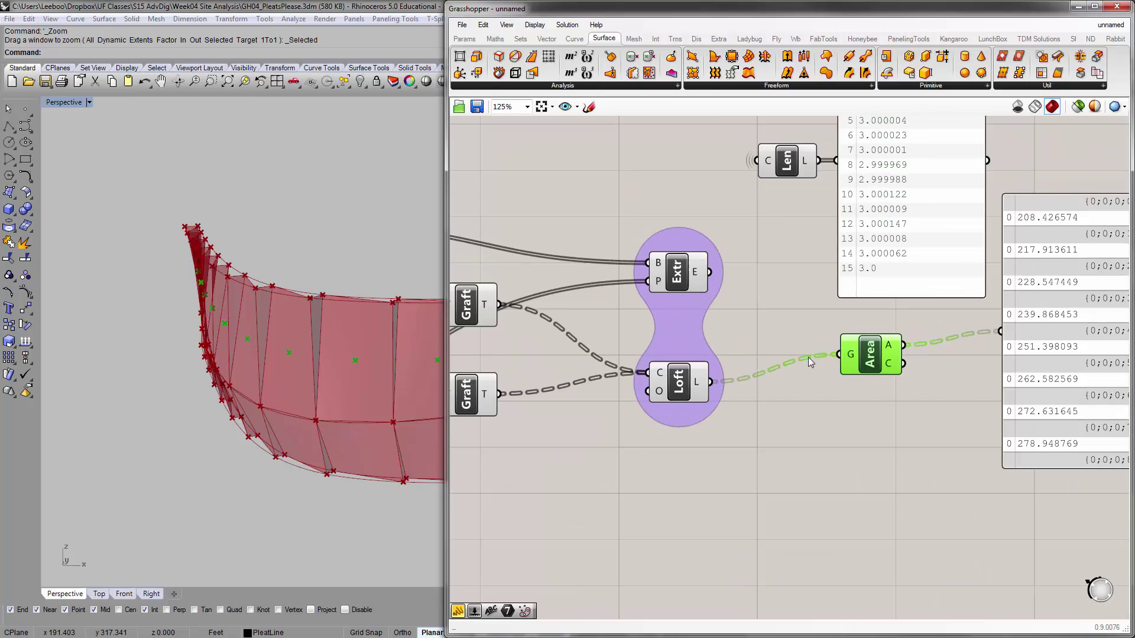
pyautogui.click(847, 401)
# Review the upper vertical definition from its Pleat Crv and Seam Crv inputs through to its line and surface components.
pyautogui.scroll(-4, 896, 420)
pyautogui.moveTo(1003, 443); pyautogui.dragTo(813, 239)
pyautogui.click(743, 215)
pyautogui.moveTo(724, 229); pyautogui.dragTo(834, 269, button='right')
pyautogui.moveTo(639, 321)
pyautogui.mouseDown(button='right')
pyautogui.moveTo(825, 297)
pyautogui.moveTo(768, 302)
pyautogui.moveTo(613, 384)
pyautogui.moveTo(570, 385)
pyautogui.mouseUp(button='right')
pyautogui.moveTo(724, 308)
pyautogui.mouseDown(button='right')
pyautogui.moveTo(761, 330)
pyautogui.moveTo(945, 369)
pyautogui.moveTo(863, 295)
pyautogui.moveTo(842, 338)
pyautogui.mouseUp(button='right')
pyautogui.scroll(3, 666, 367)
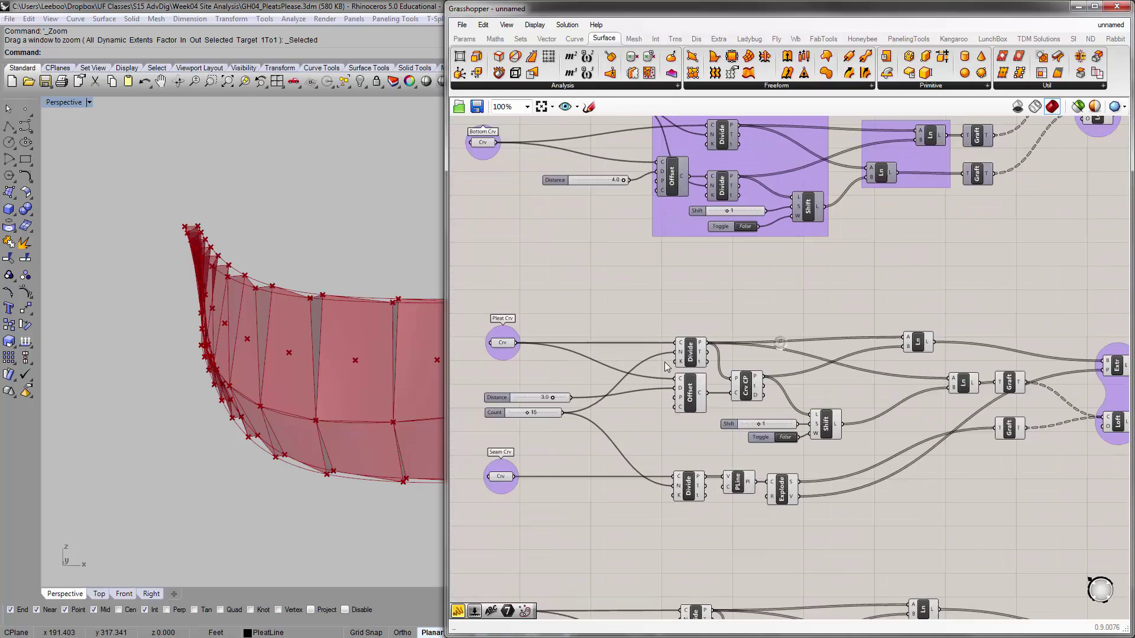
pyautogui.scroll(-1, 666, 367)
pyautogui.click(538, 247)
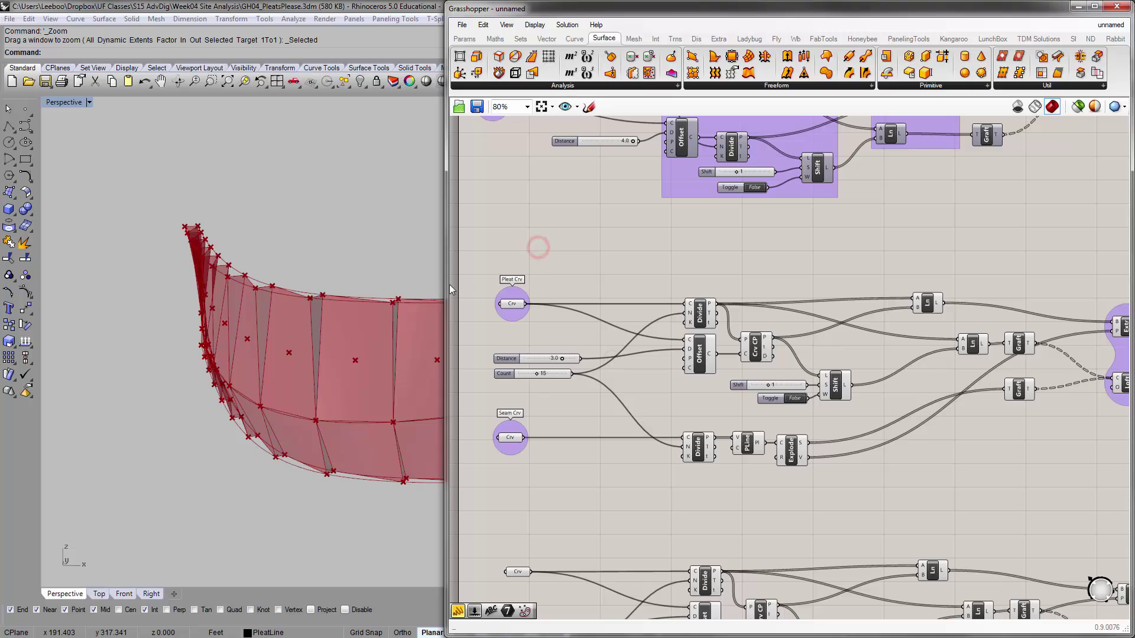